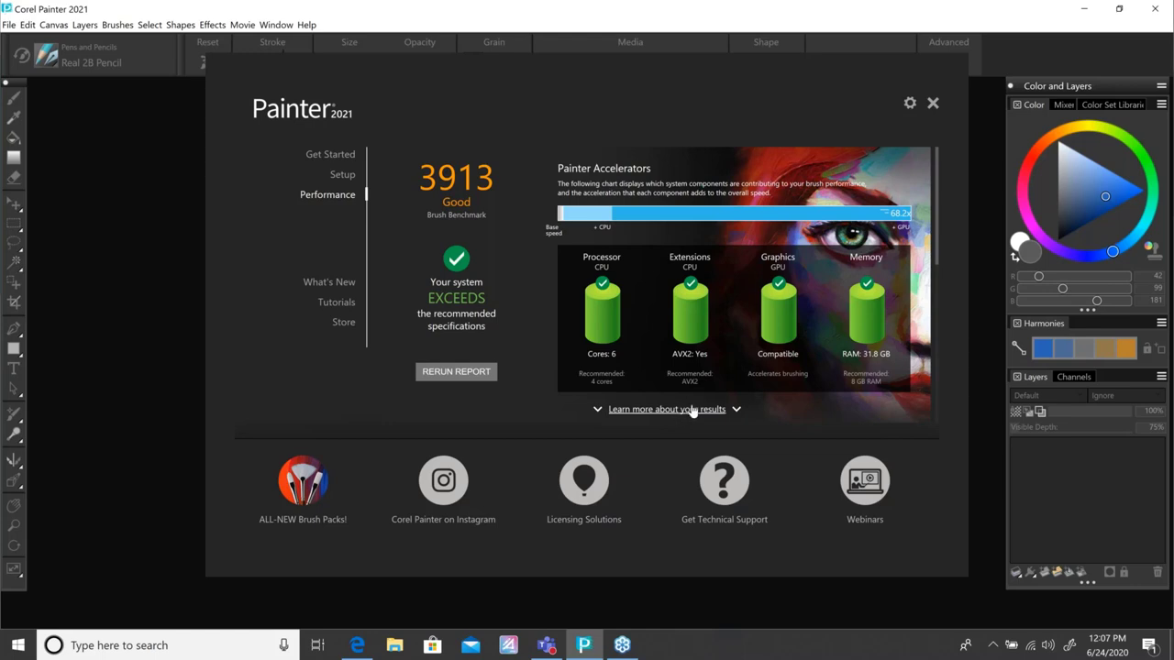
# Step: Read how to interpret the benchmark results and the brush recommendations, and close the welcome screen
pyautogui.click(694, 410)
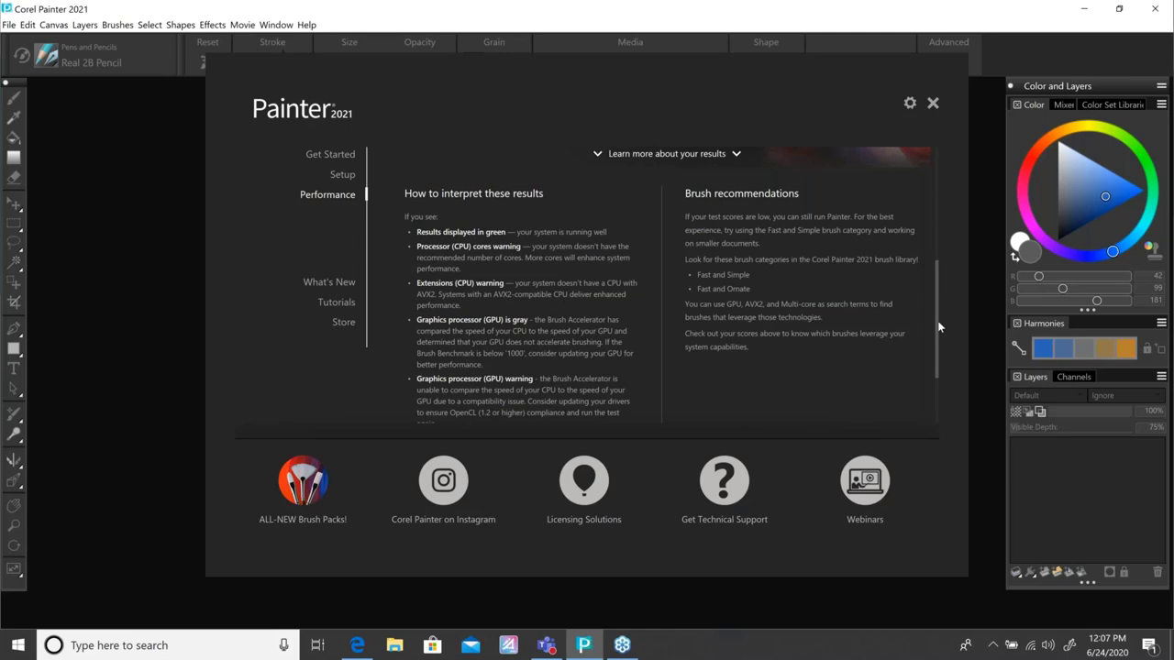
pyautogui.moveTo(938, 326)
pyautogui.mouseDown()
pyautogui.moveTo(936, 367)
pyautogui.moveTo(937, 342)
pyautogui.mouseUp()
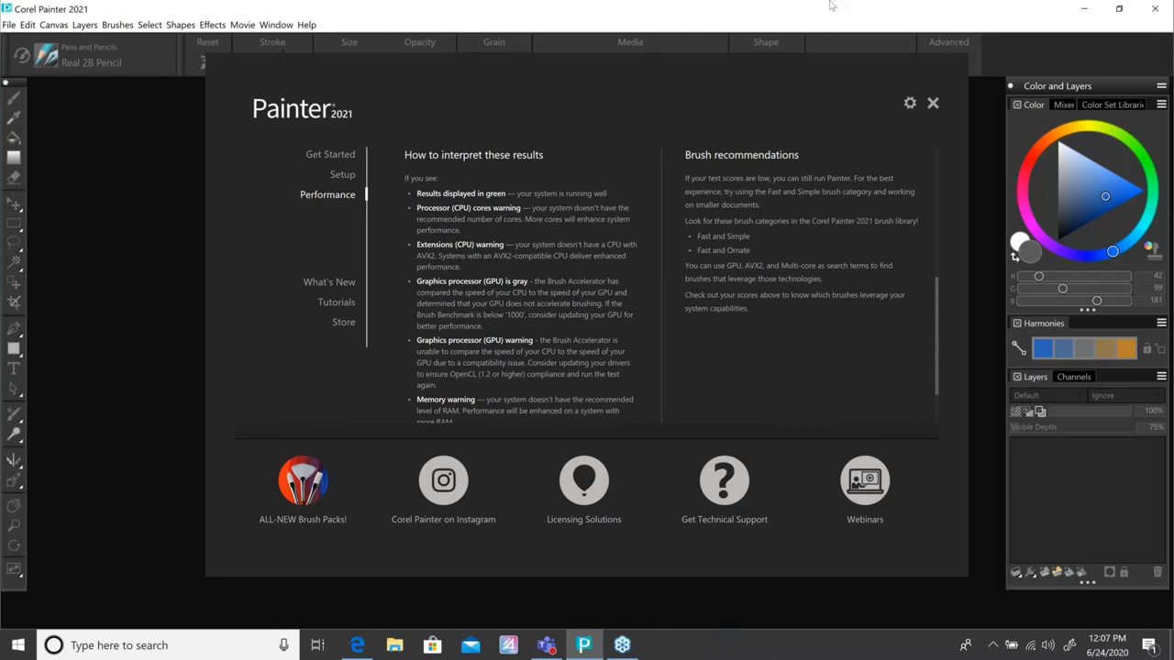
pyautogui.click(932, 104)
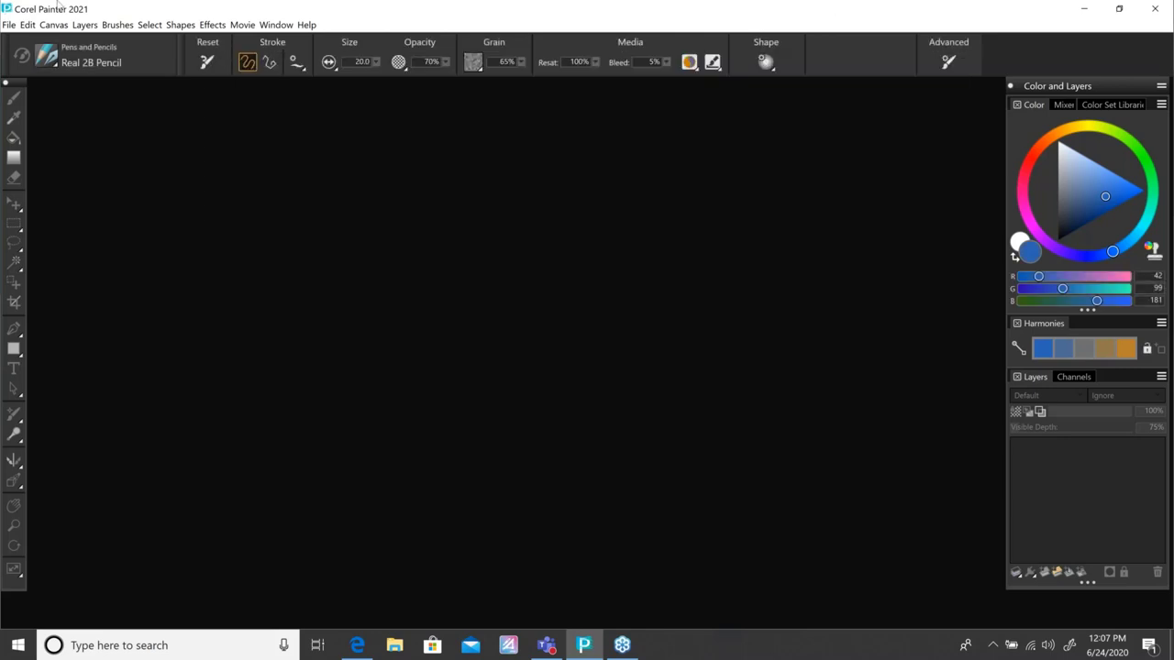
# Step: Show the Search bar and browse the brushes found for "gpu"
pyautogui.click(271, 26)
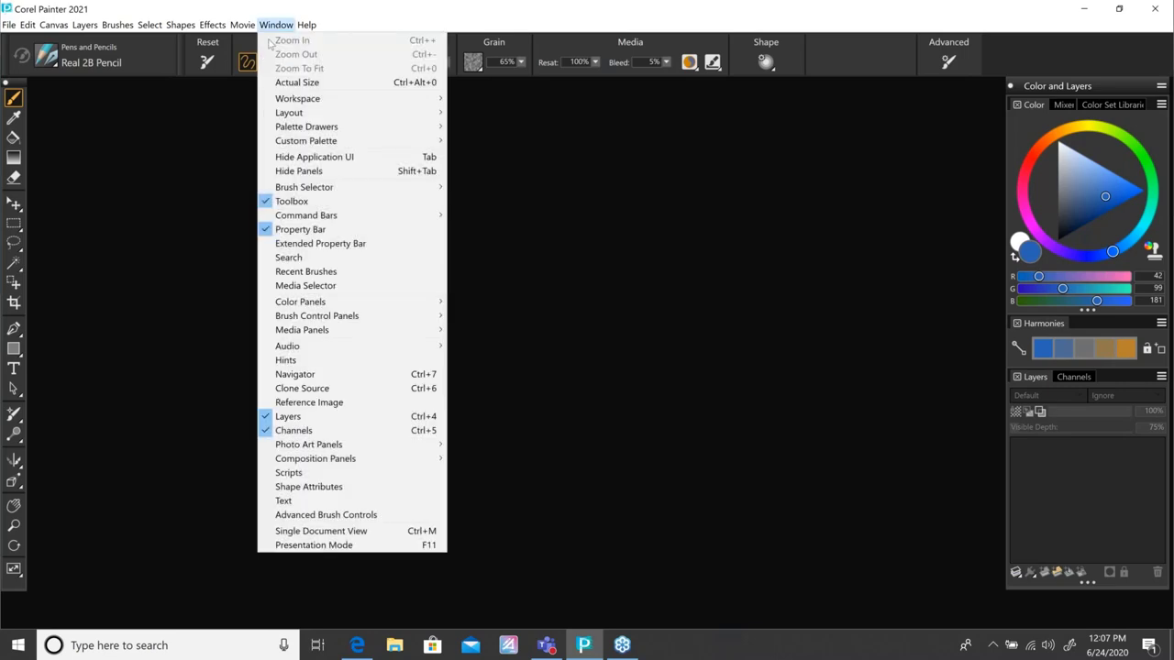
pyautogui.click(287, 258)
pyautogui.click(466, 137)
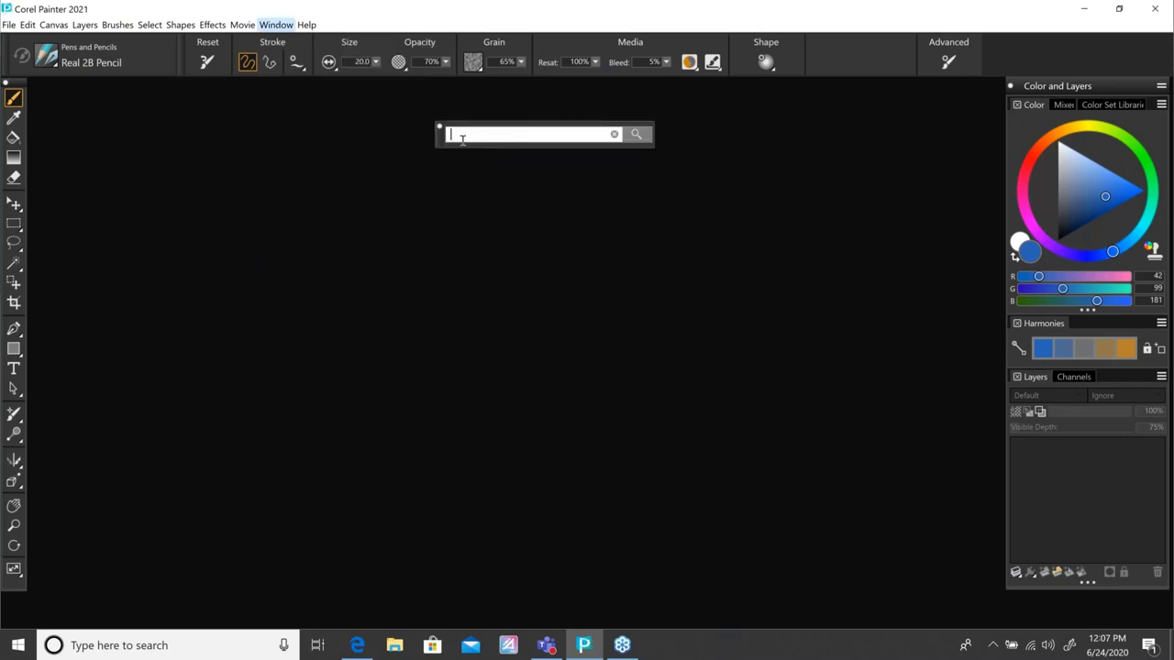
pyautogui.write('gpu')
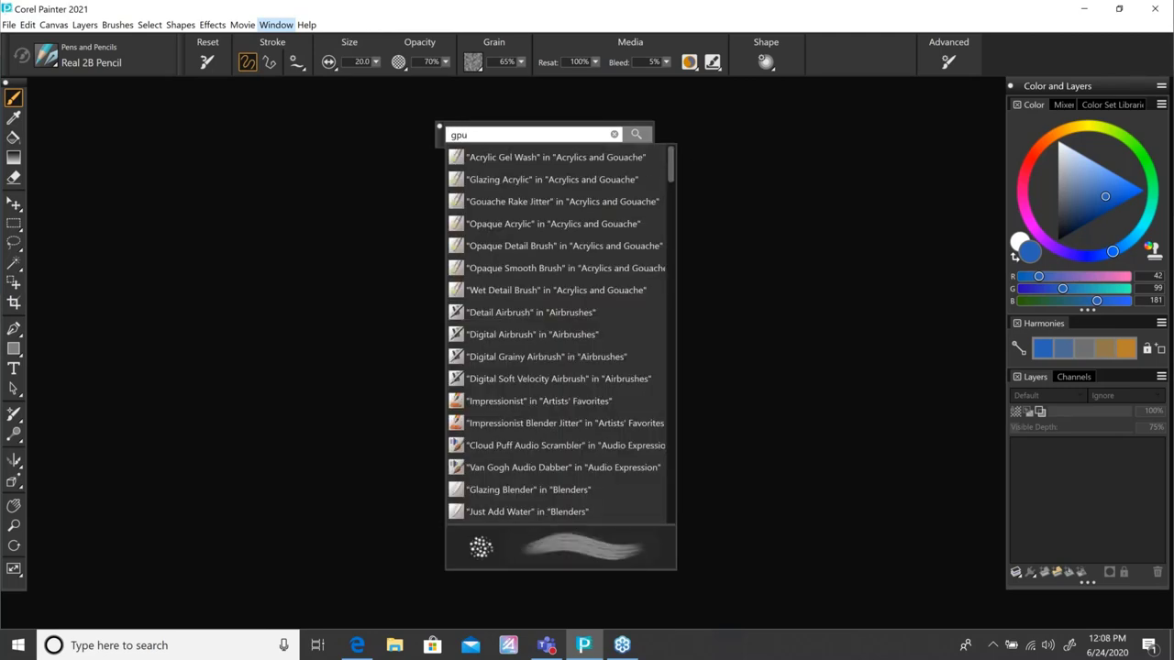
pyautogui.scroll(-20, 688, 304)
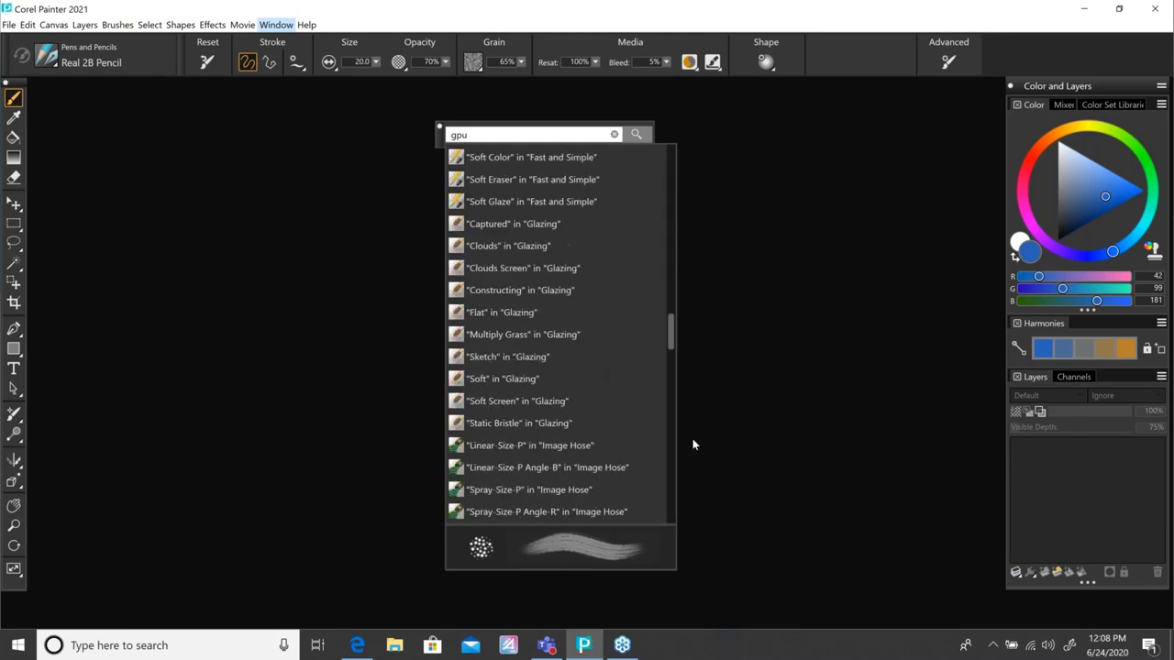
pyautogui.scroll(20, 694, 499)
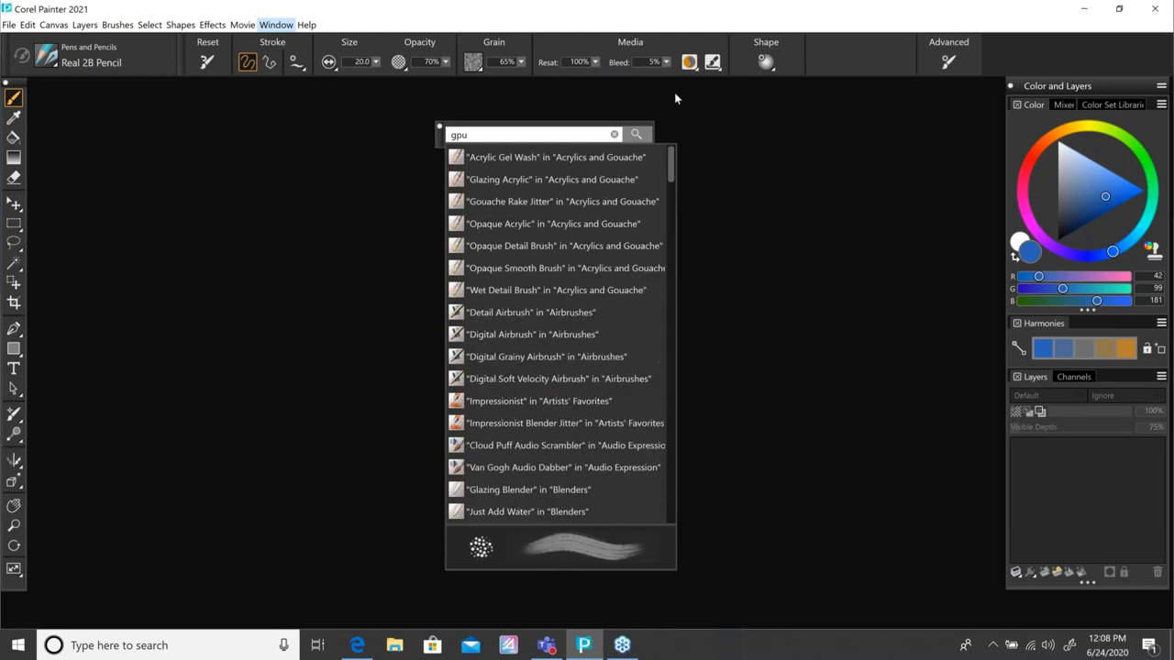
# Step: Search the brush library for "avx2" instead
pyautogui.click(396, 116)
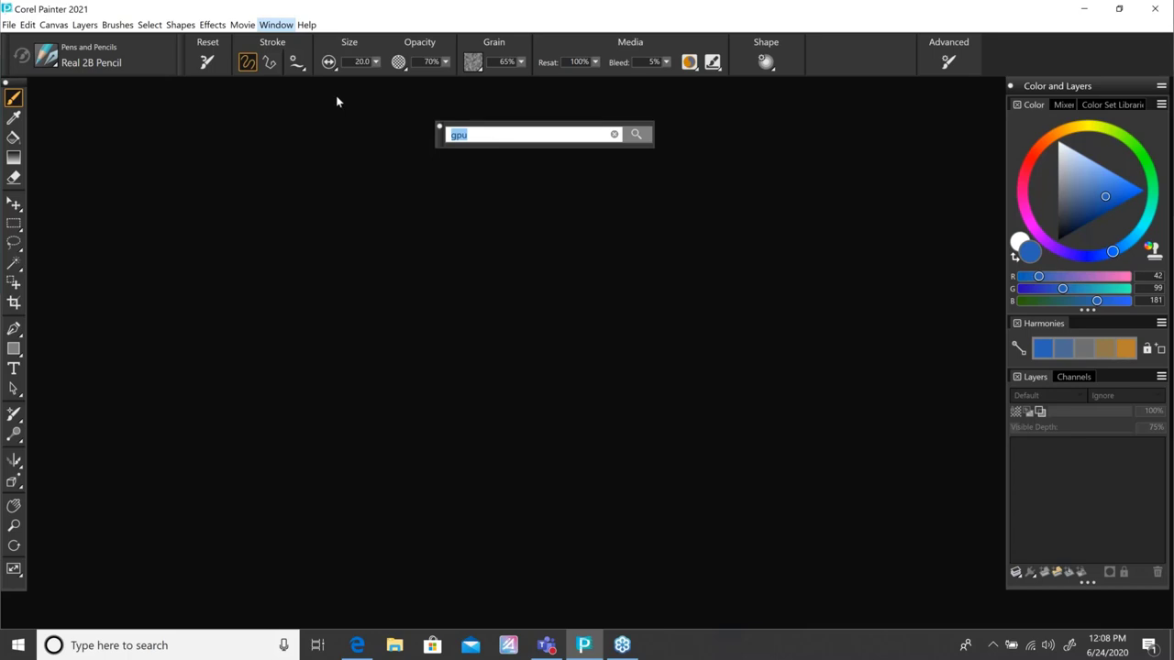
pyautogui.write('avx2')
pyautogui.press('Return')
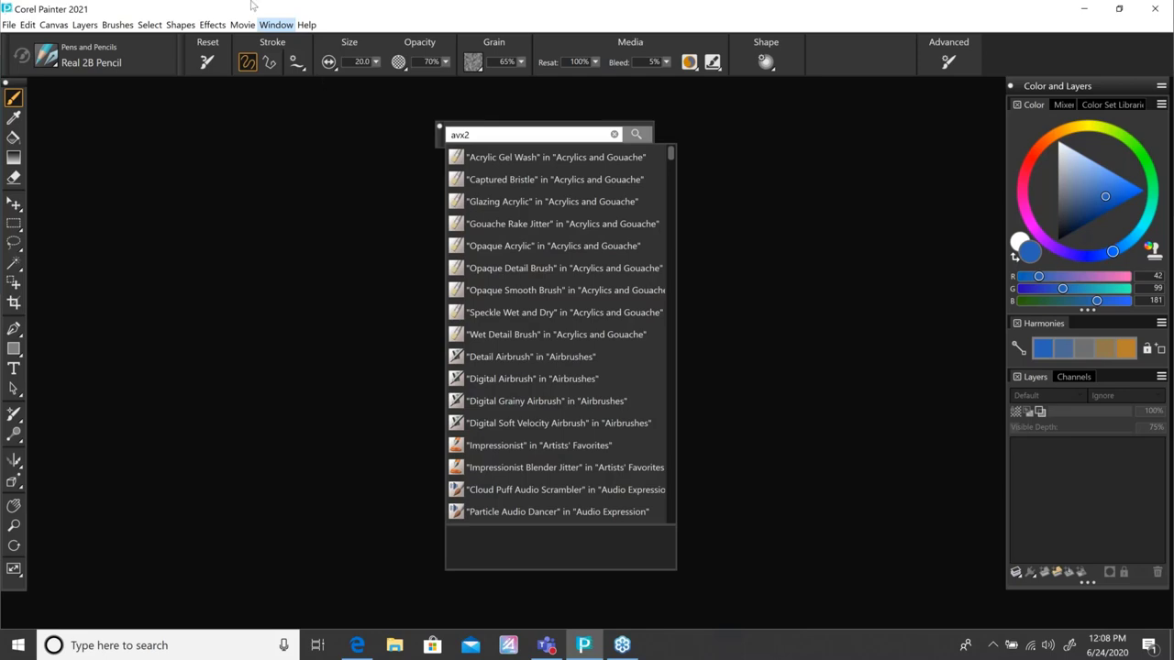
# Step: Show the Performance brush controls and move their palette slightly away from the Color and Layers palette
pyautogui.click(274, 27)
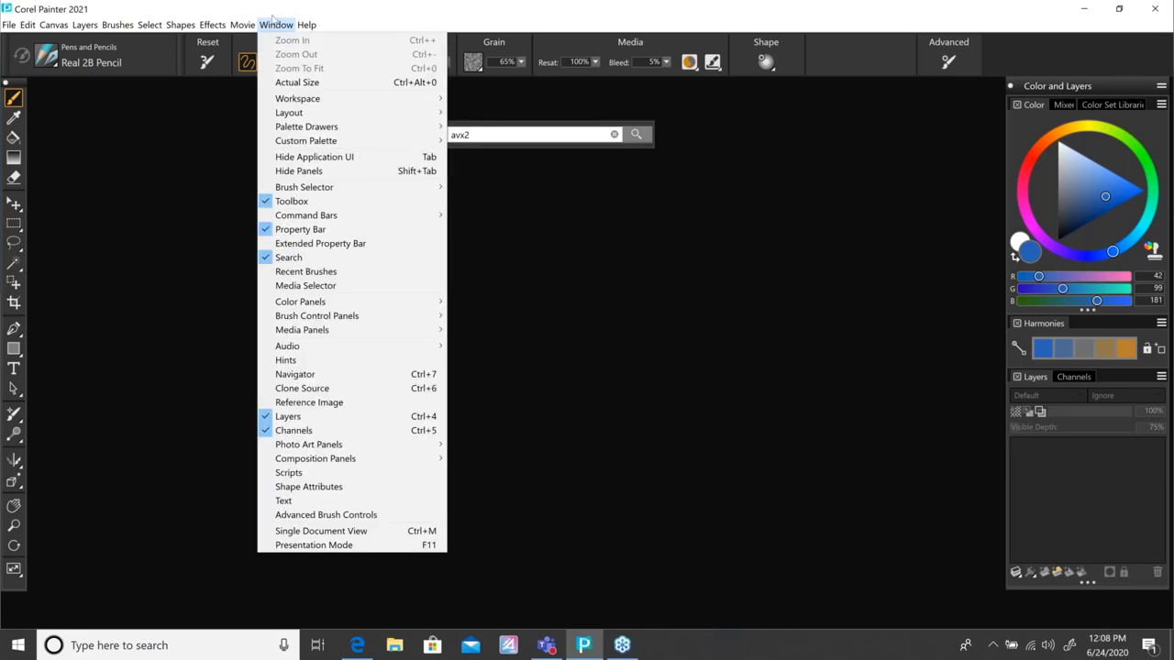
pyautogui.moveTo(413, 316)
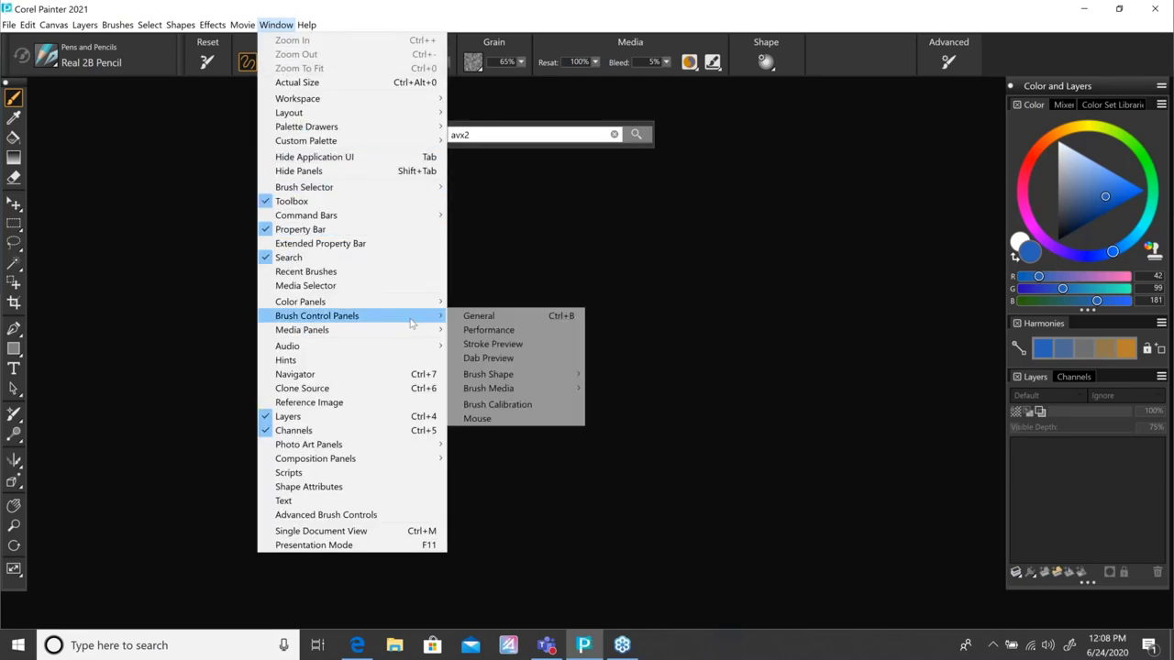
pyautogui.click(503, 334)
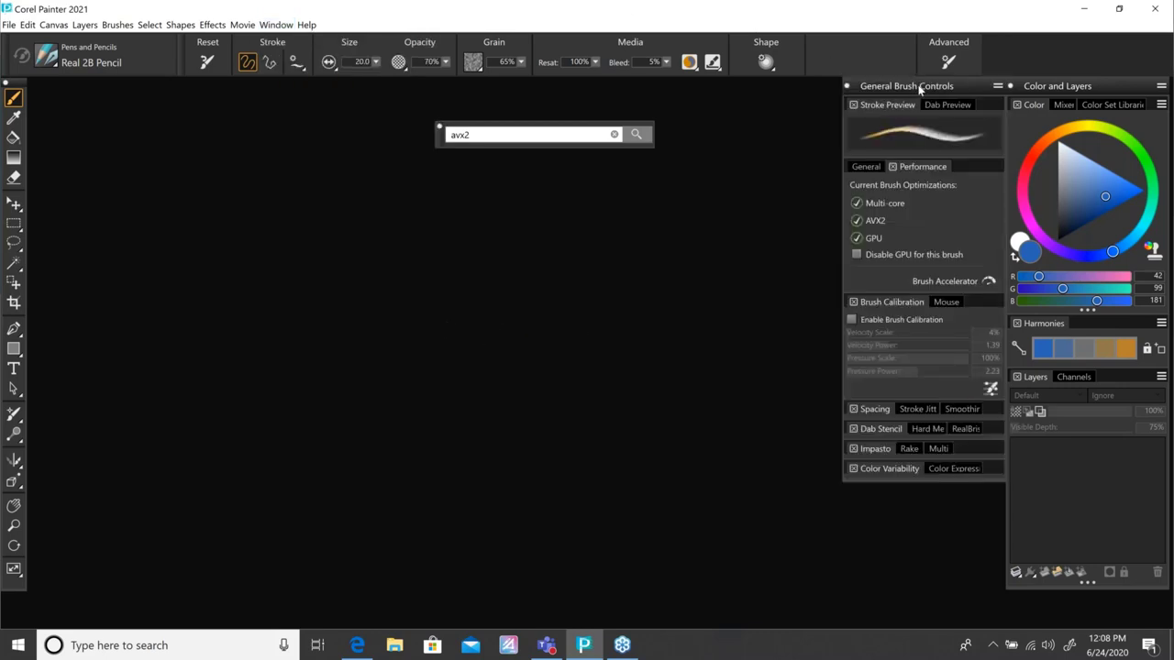
pyautogui.moveTo(913, 91); pyautogui.dragTo(906, 94)
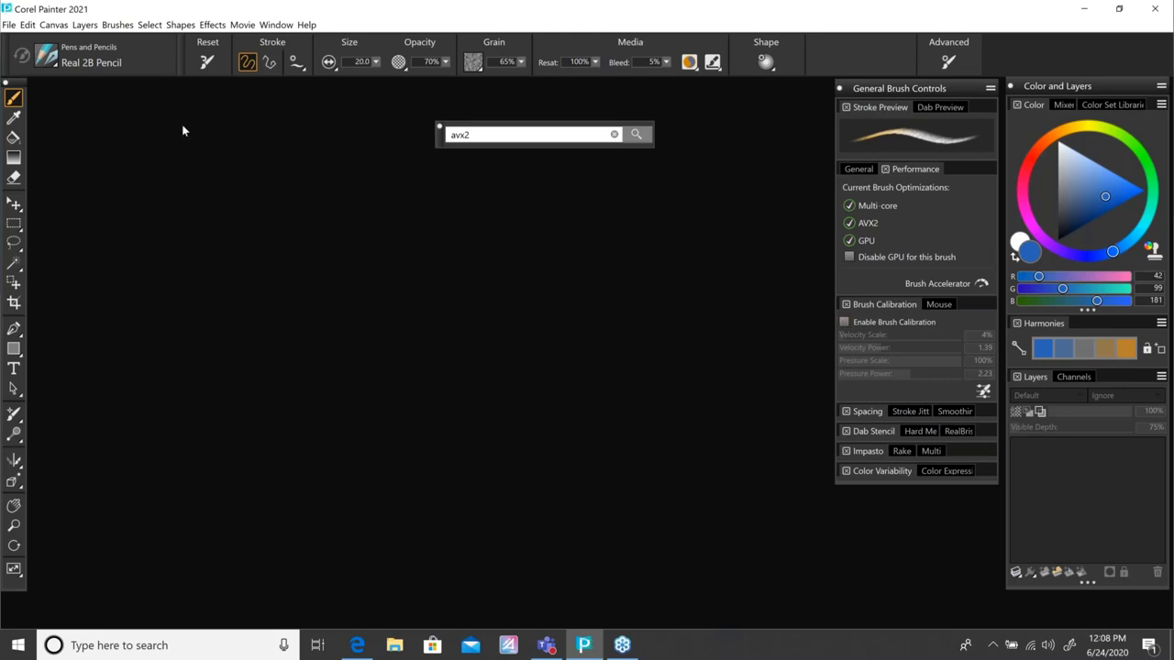
# Step: Check the current brush optimizations for an Artists' Oils brush and for a Thick Paint brush
pyautogui.click(42, 60)
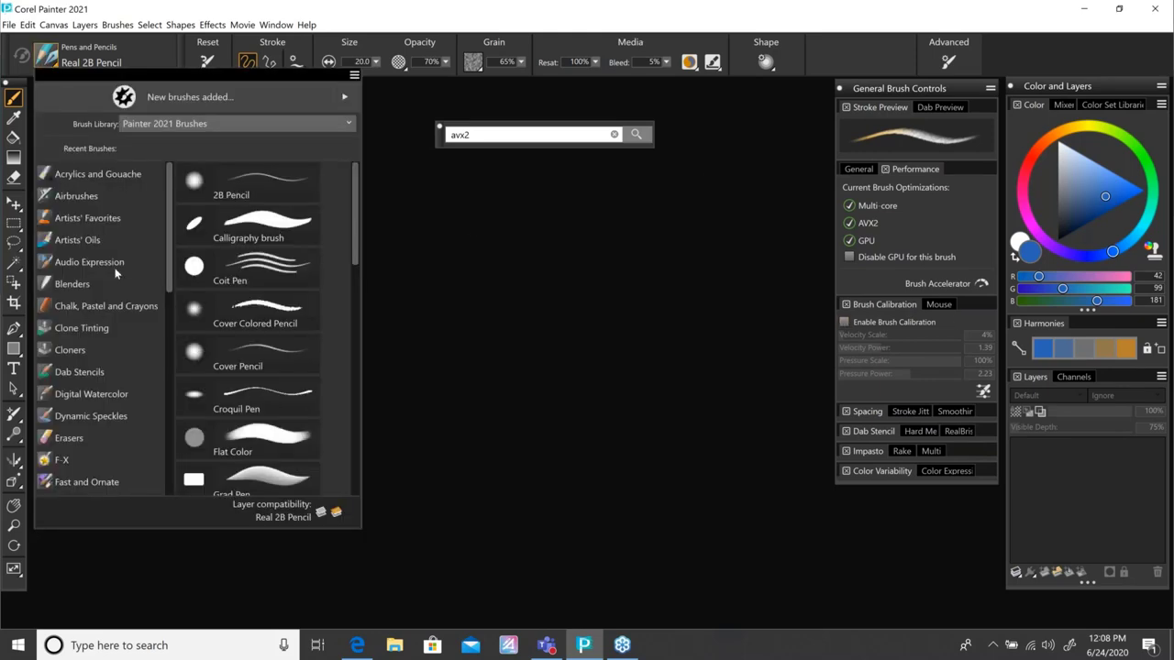
pyautogui.click(74, 241)
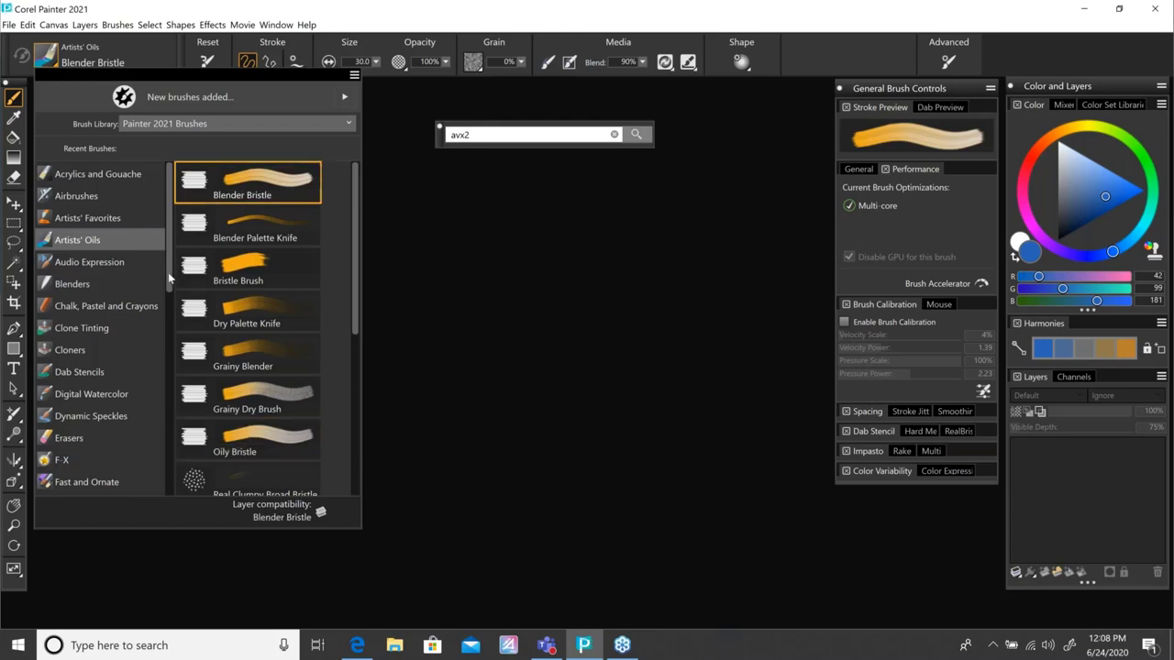
pyautogui.moveTo(170, 278); pyautogui.dragTo(198, 491)
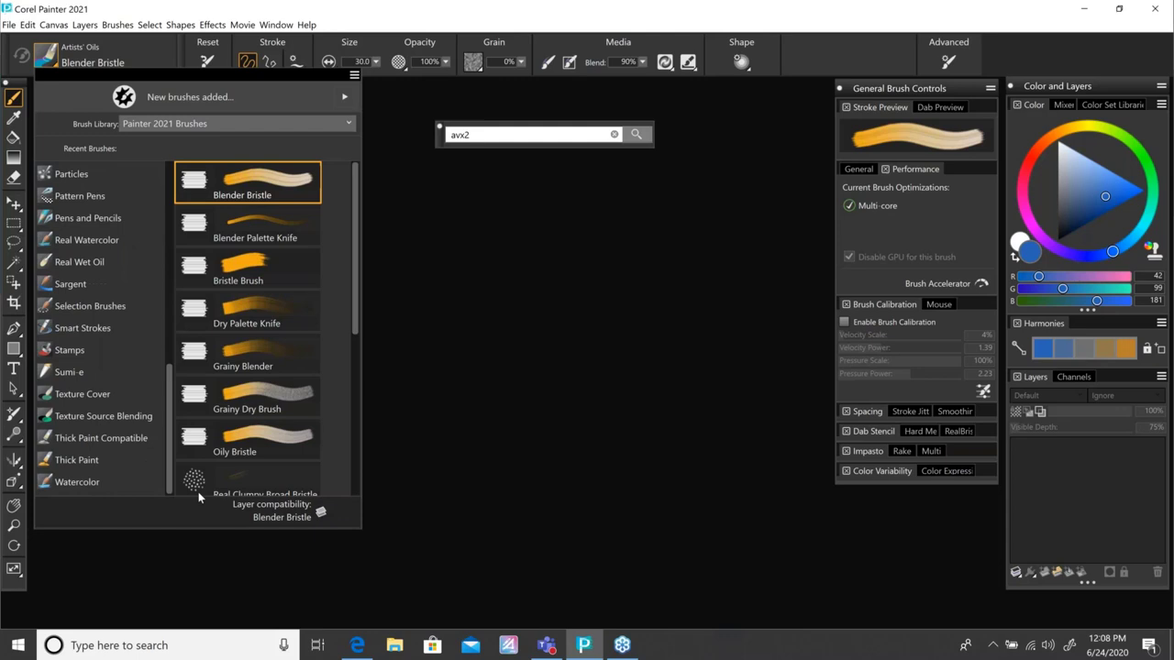
pyautogui.click(76, 463)
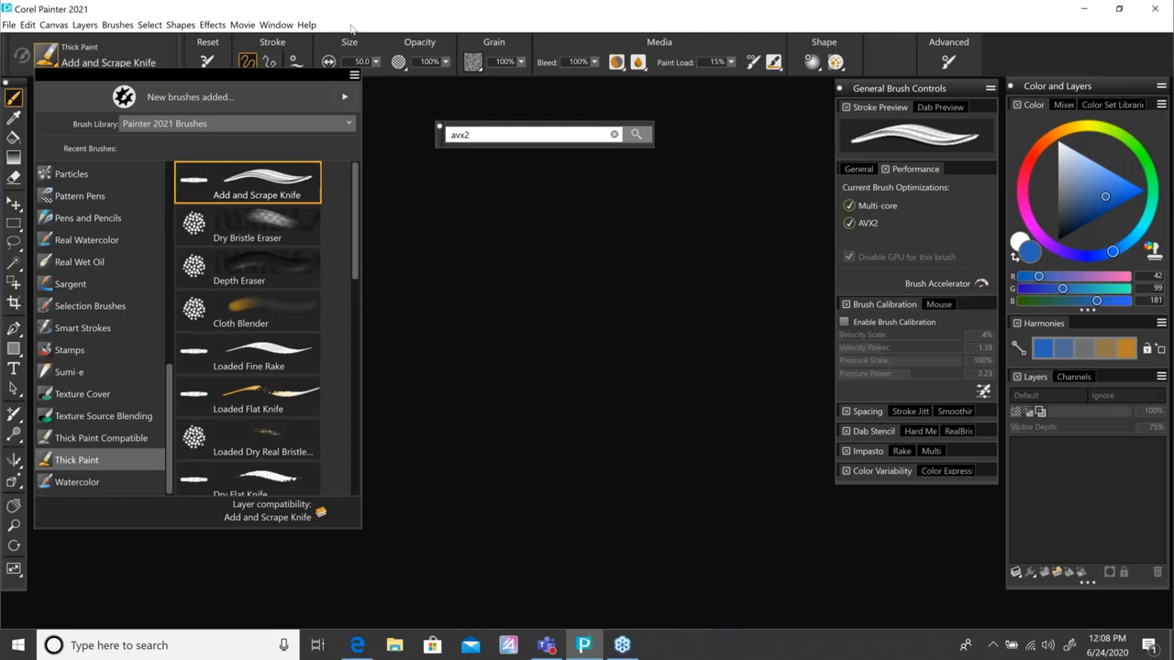
# Step: Start a new image and set its resolution to 200 pixels per inch
pyautogui.click(10, 25)
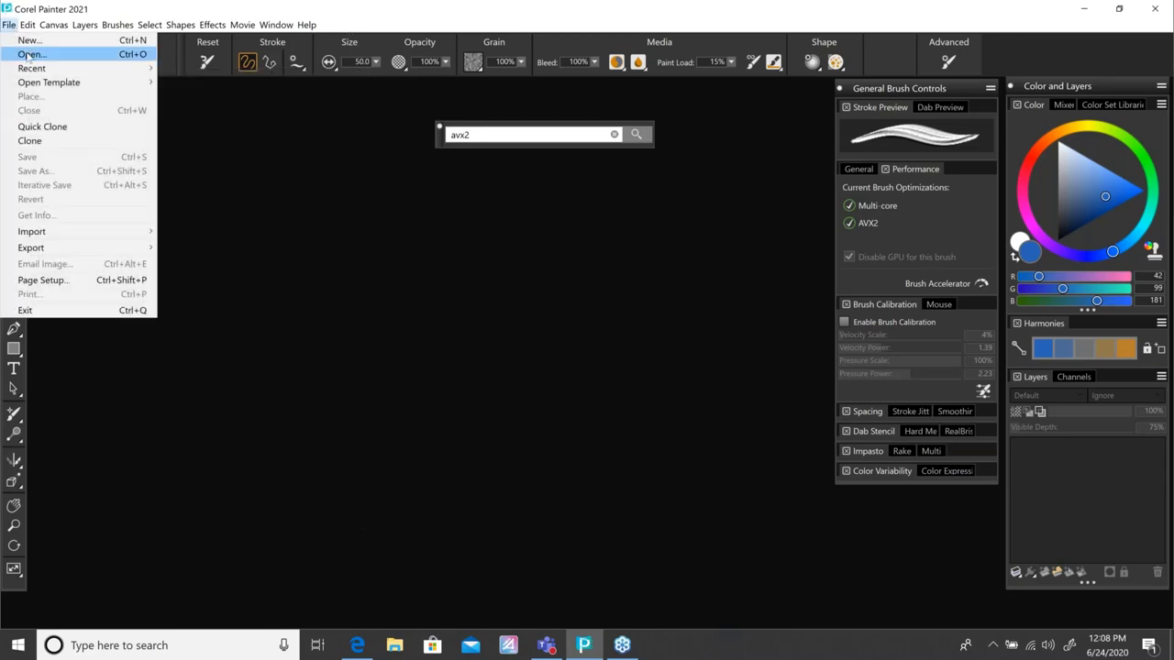
pyautogui.click(29, 41)
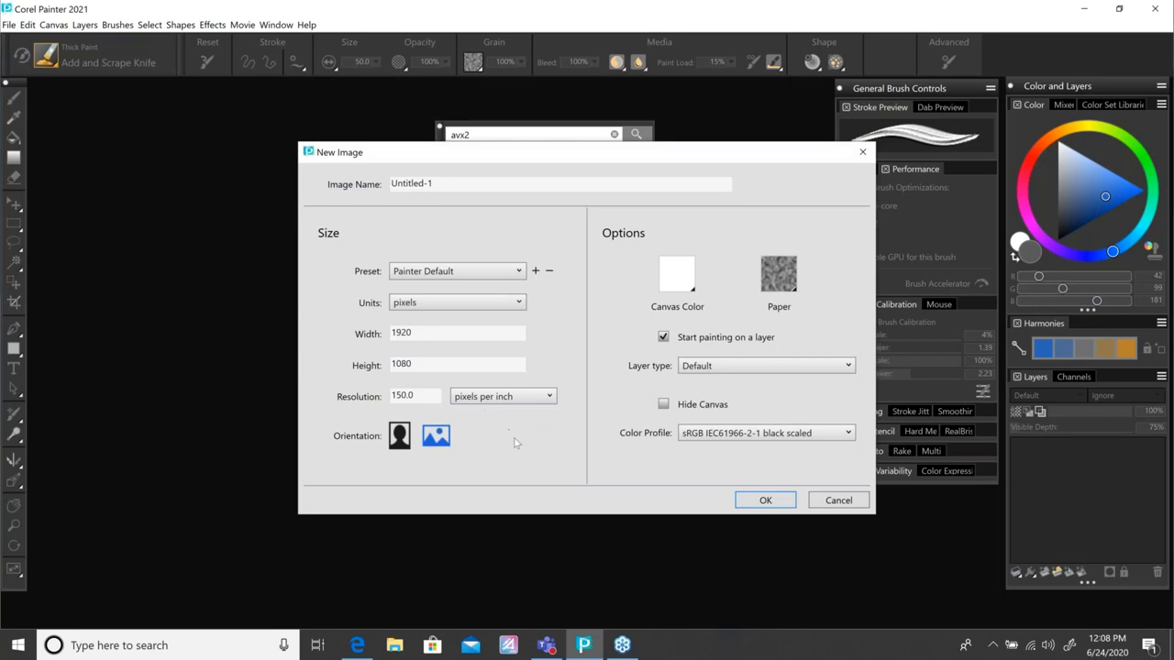
pyautogui.moveTo(566, 154); pyautogui.dragTo(445, 174)
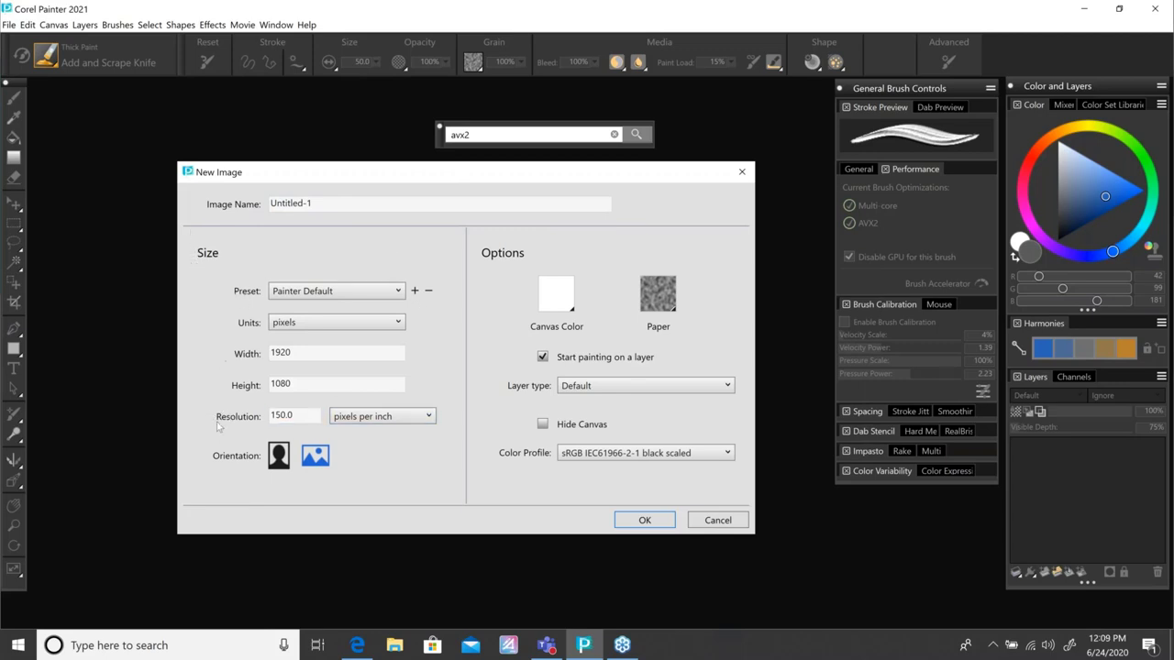
pyautogui.click(301, 415)
pyautogui.moveTo(301, 415); pyautogui.dragTo(206, 477)
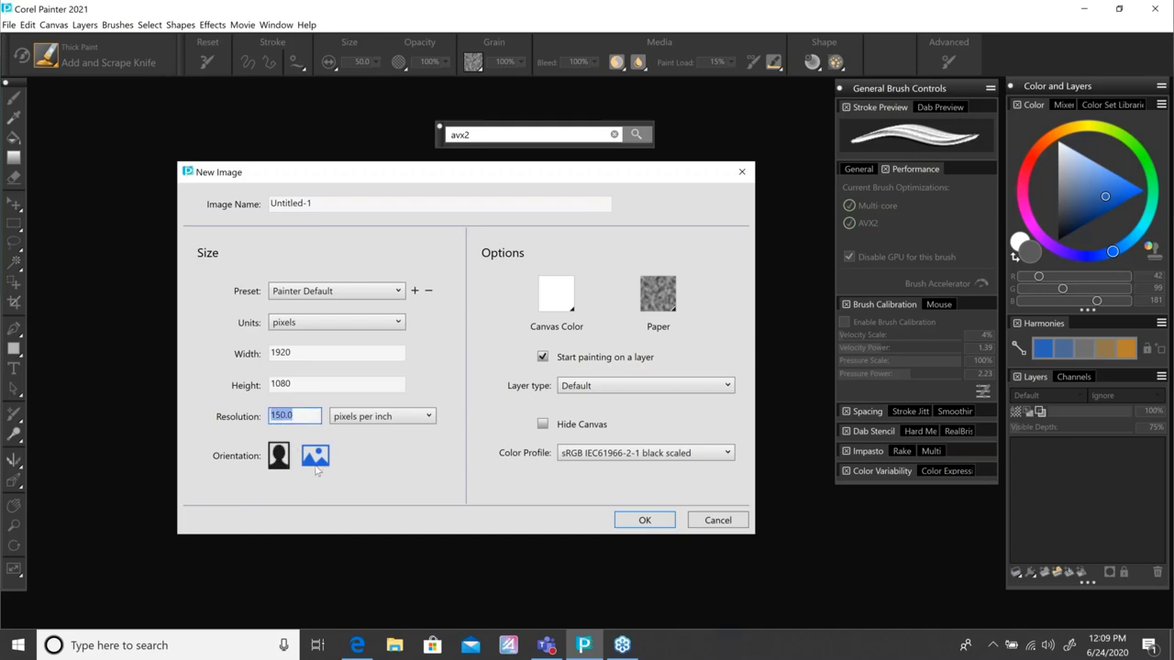
pyautogui.write('200')
# Step: Set the new image's layer type to Watercolor, hide the canvas, and create the image
pyautogui.click(701, 385)
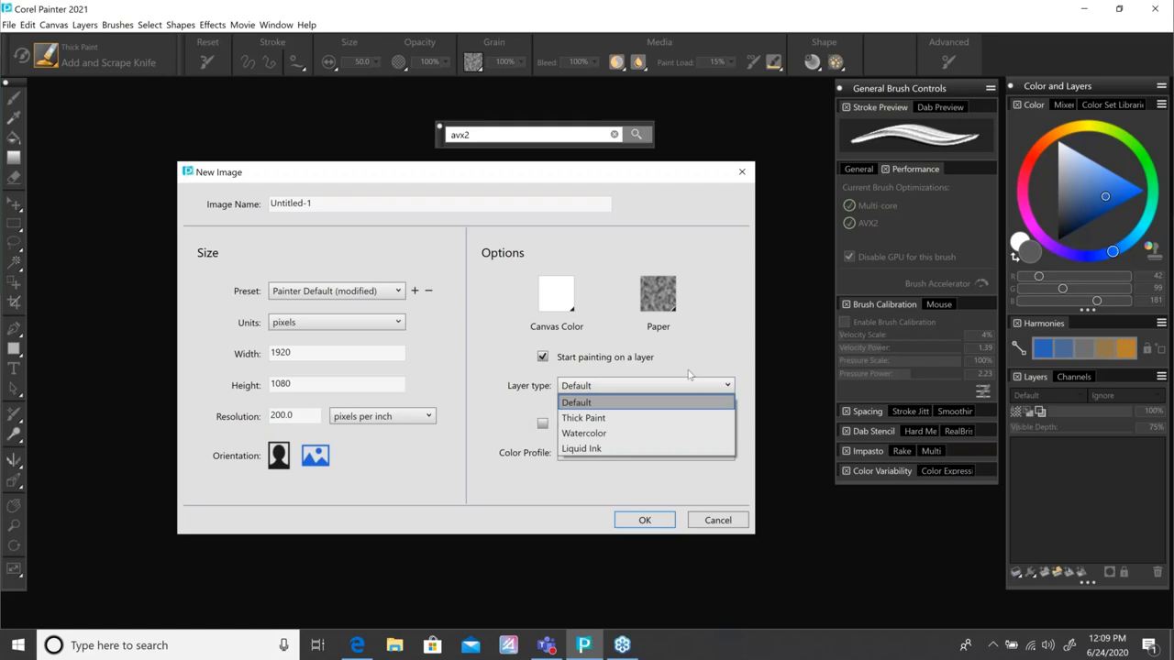
pyautogui.click(671, 436)
pyautogui.click(542, 424)
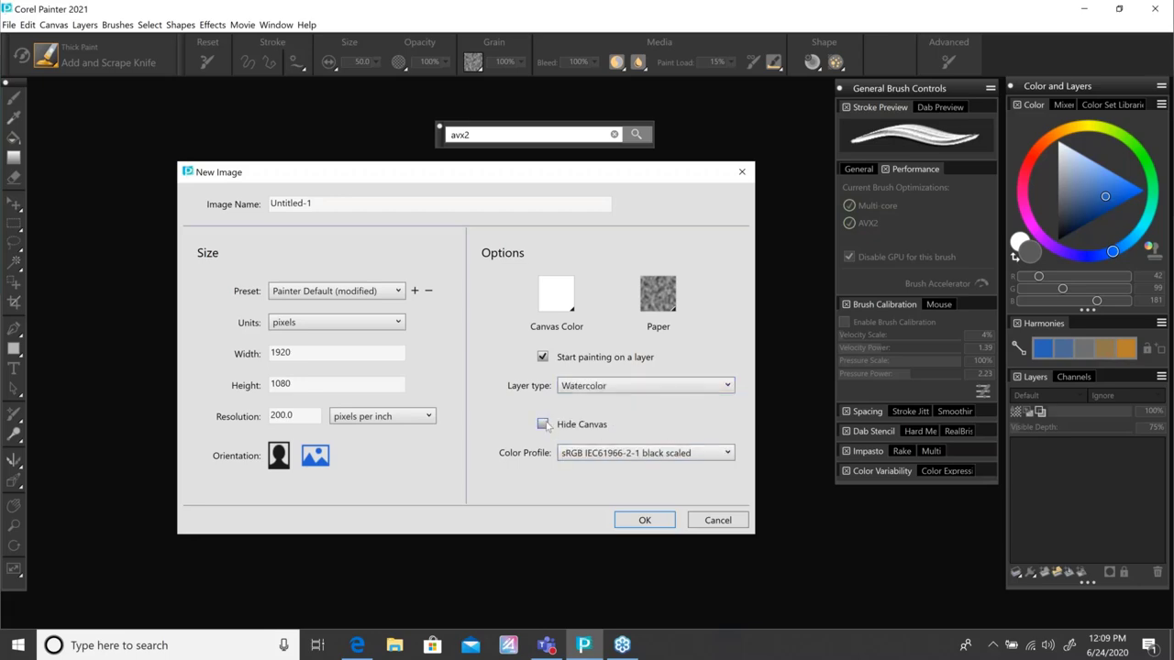
pyautogui.click(652, 522)
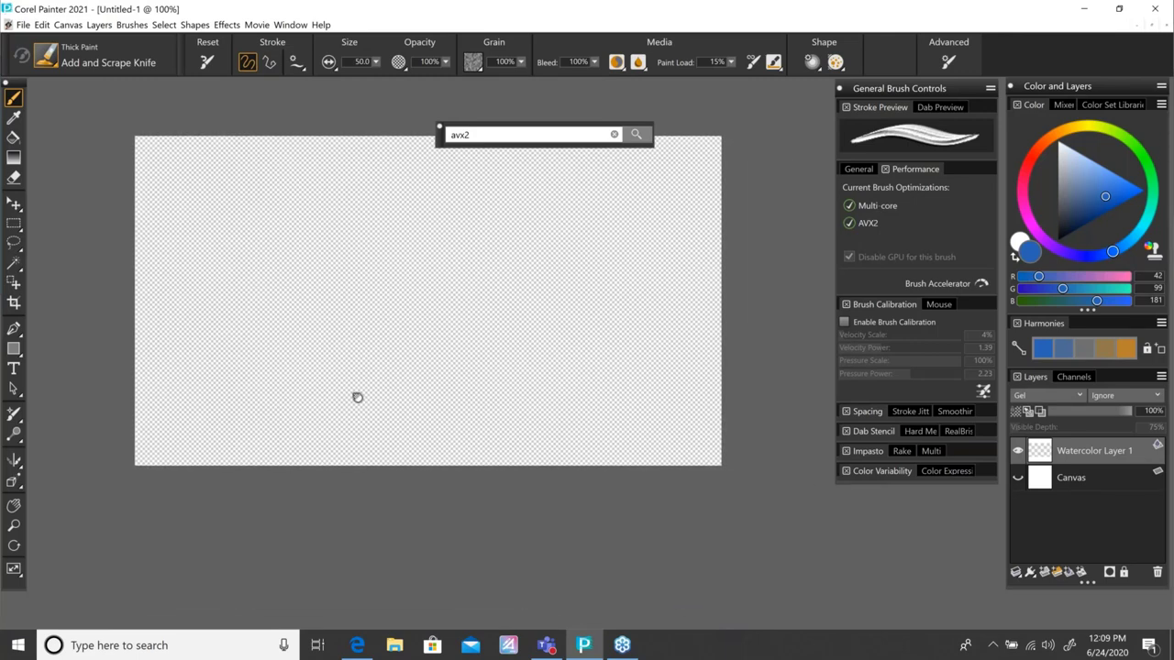
# Step: Make the Canvas layer visible beneath the watercolor layer
pyautogui.click(14, 526)
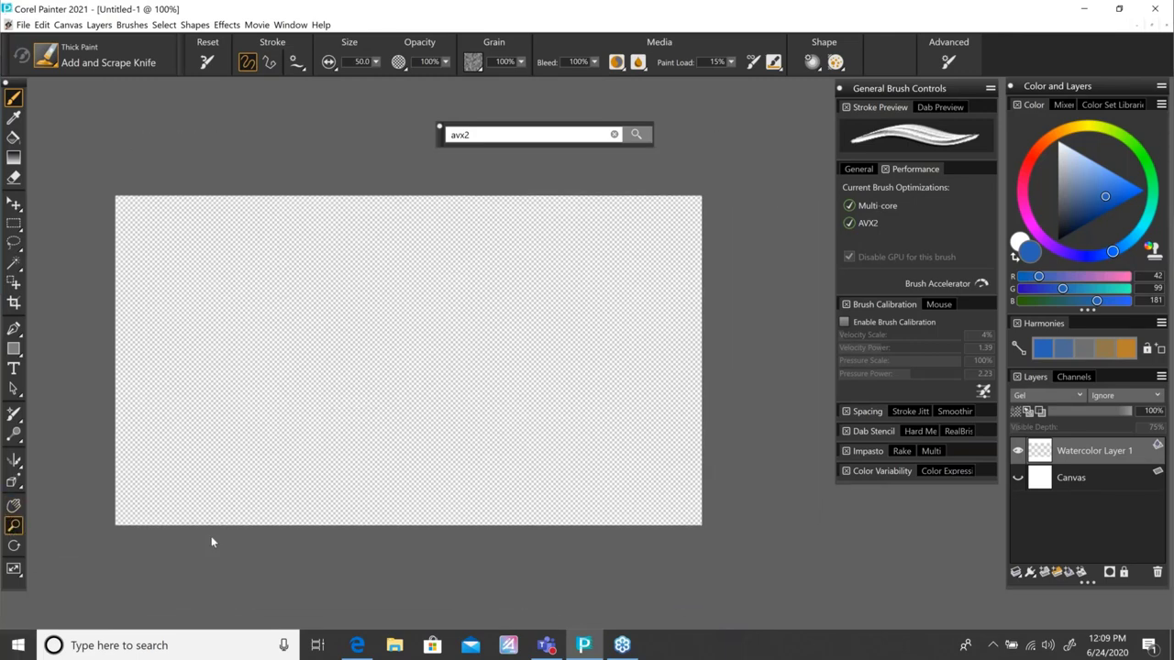
pyautogui.click(389, 483)
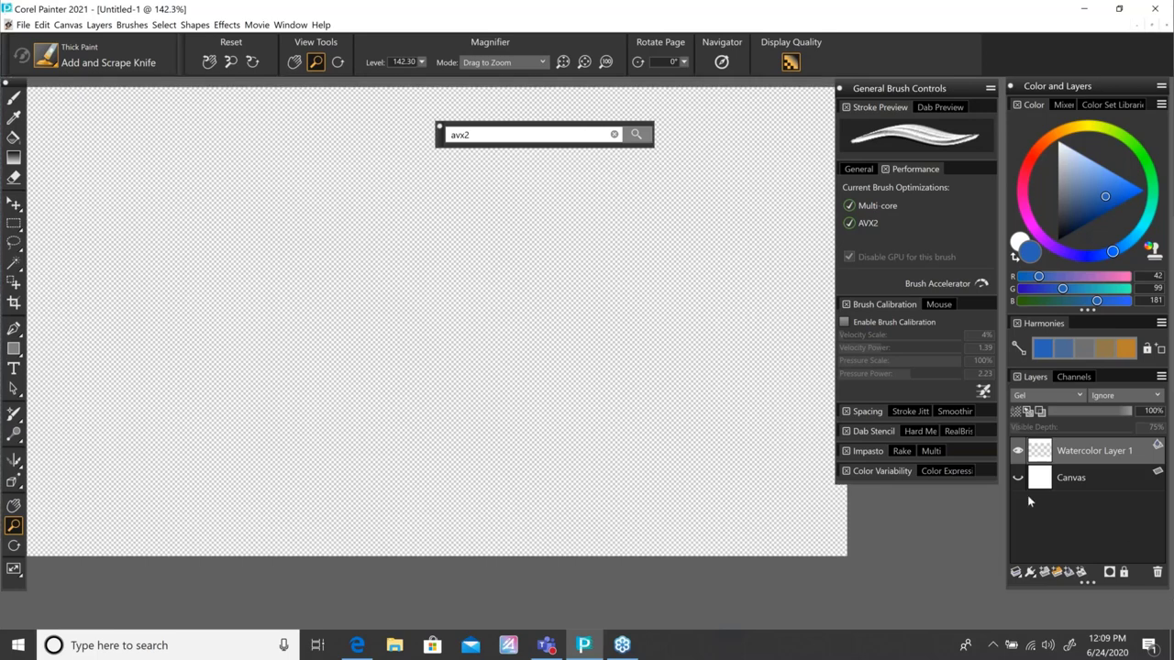
pyautogui.click(1017, 478)
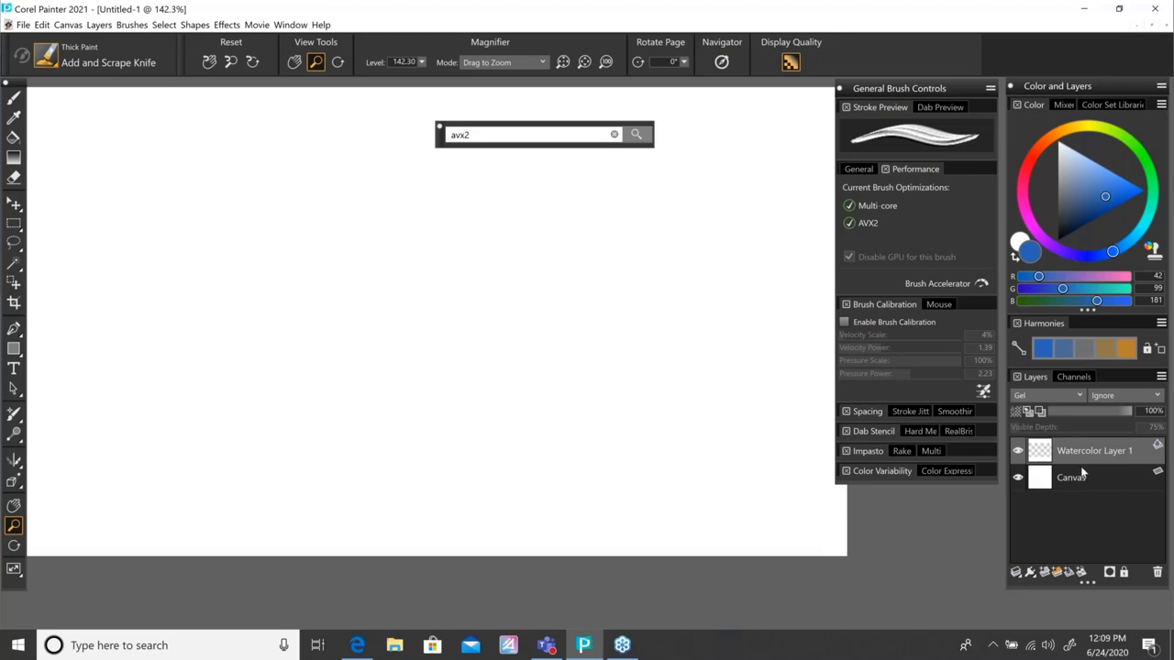
# Step: Choose the Noisy Flowmap Fringe brush from the Real Watercolor category
pyautogui.click(45, 57)
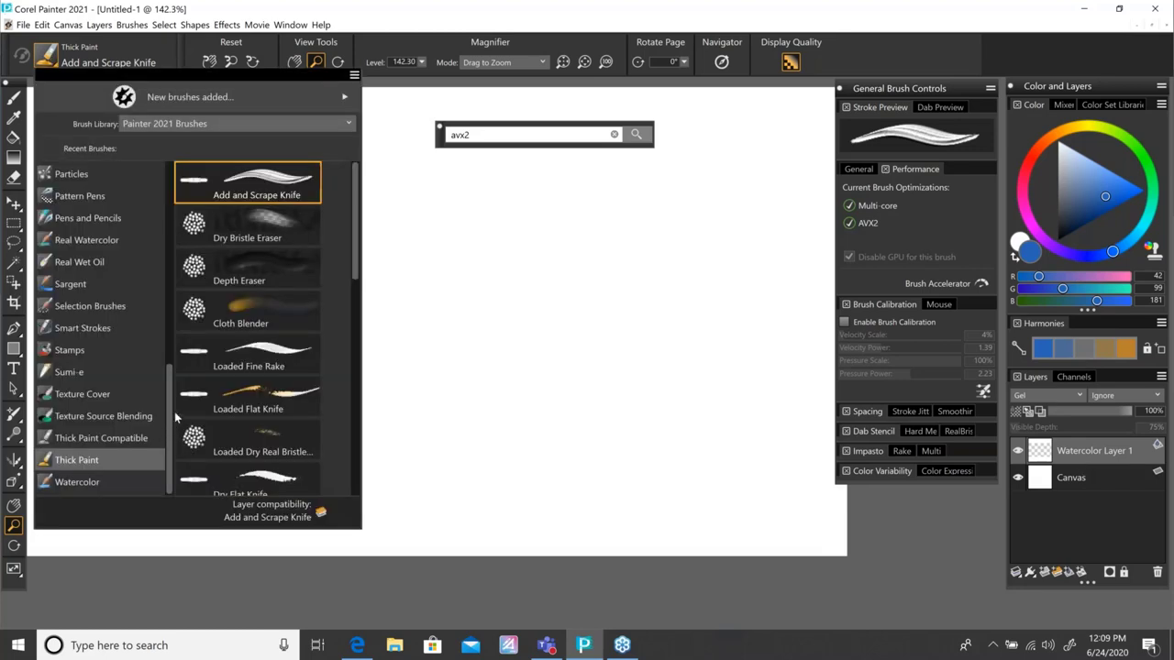
pyautogui.press('Escape')
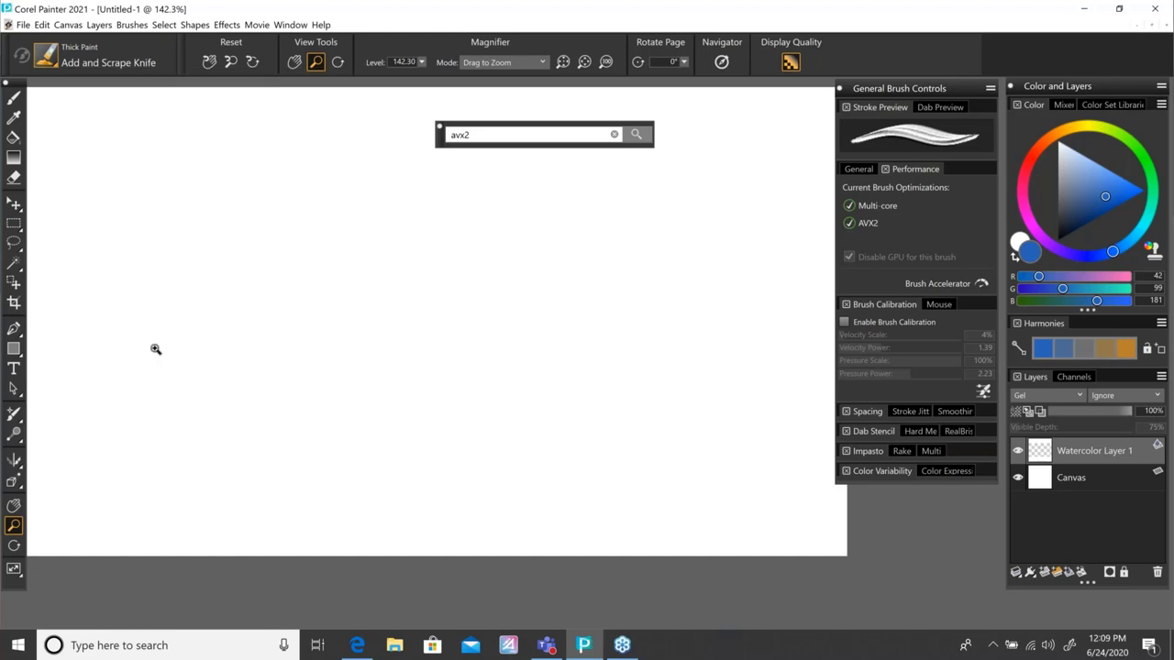
pyautogui.click(48, 57)
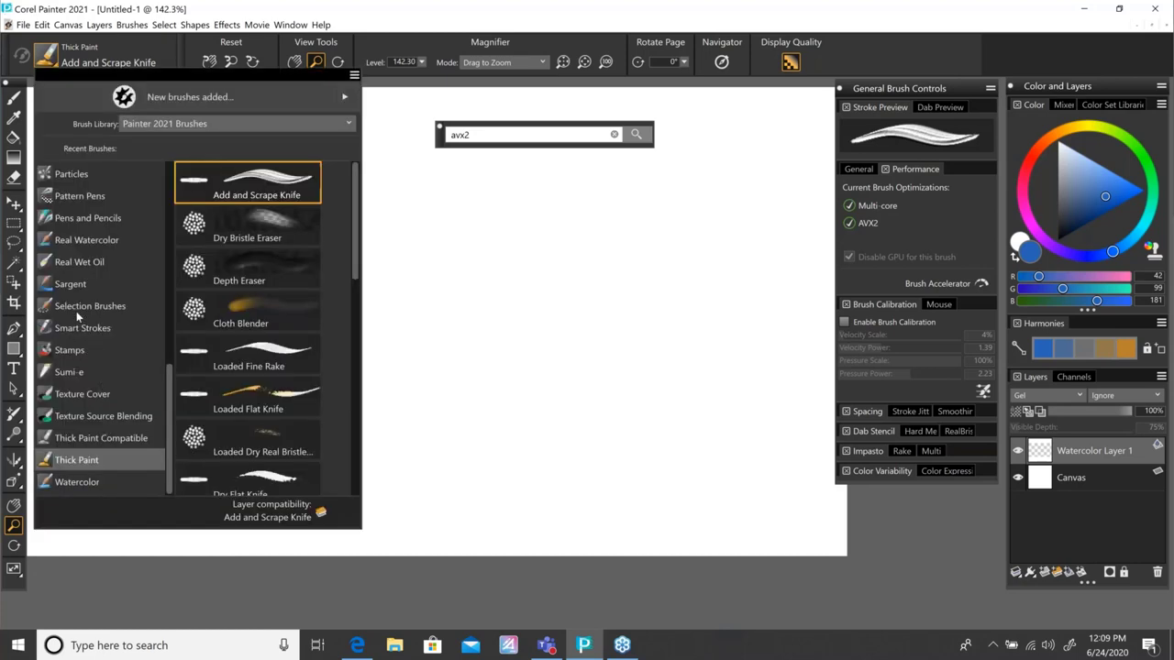
pyautogui.click(92, 240)
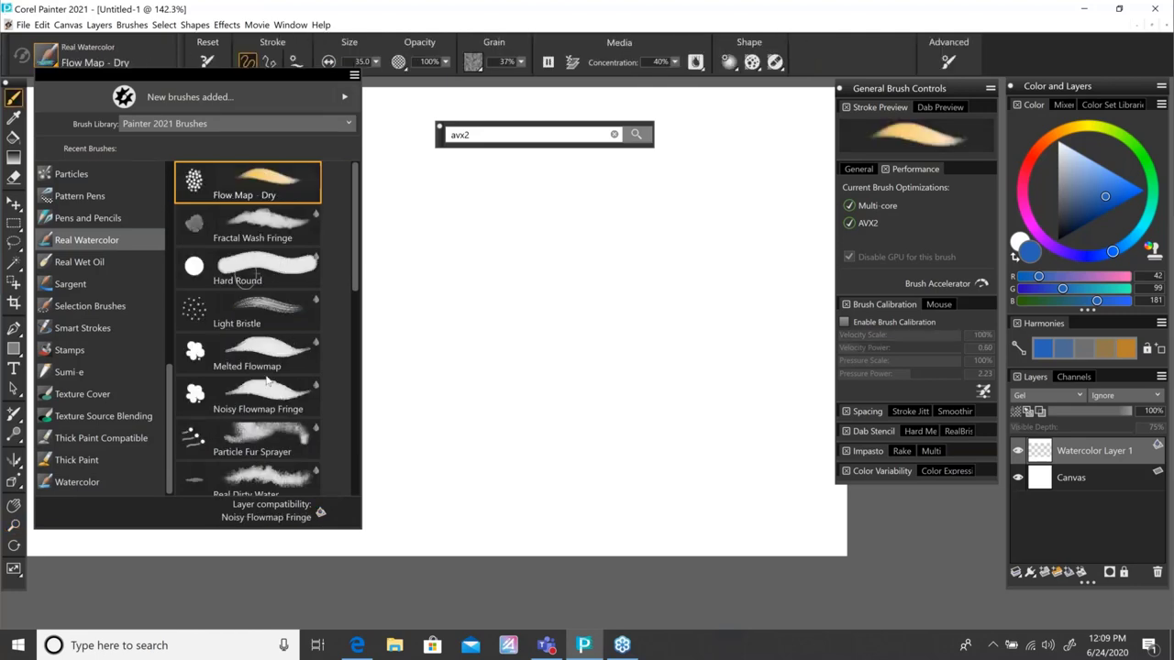
pyautogui.click(266, 385)
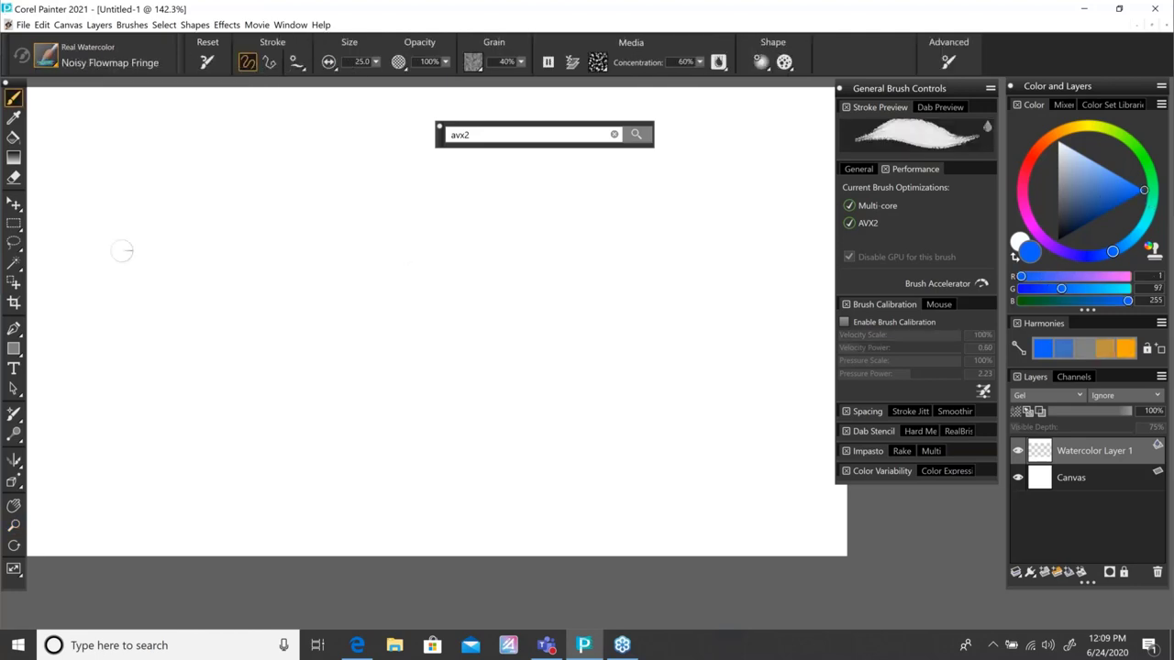
# Step: Paint a wavy bright blue stroke across the watercolor layer and change the paint color to red
pyautogui.moveTo(126, 376)
pyautogui.mouseDown()
pyautogui.moveTo(432, 263)
pyautogui.moveTo(687, 289)
pyautogui.mouseUp()
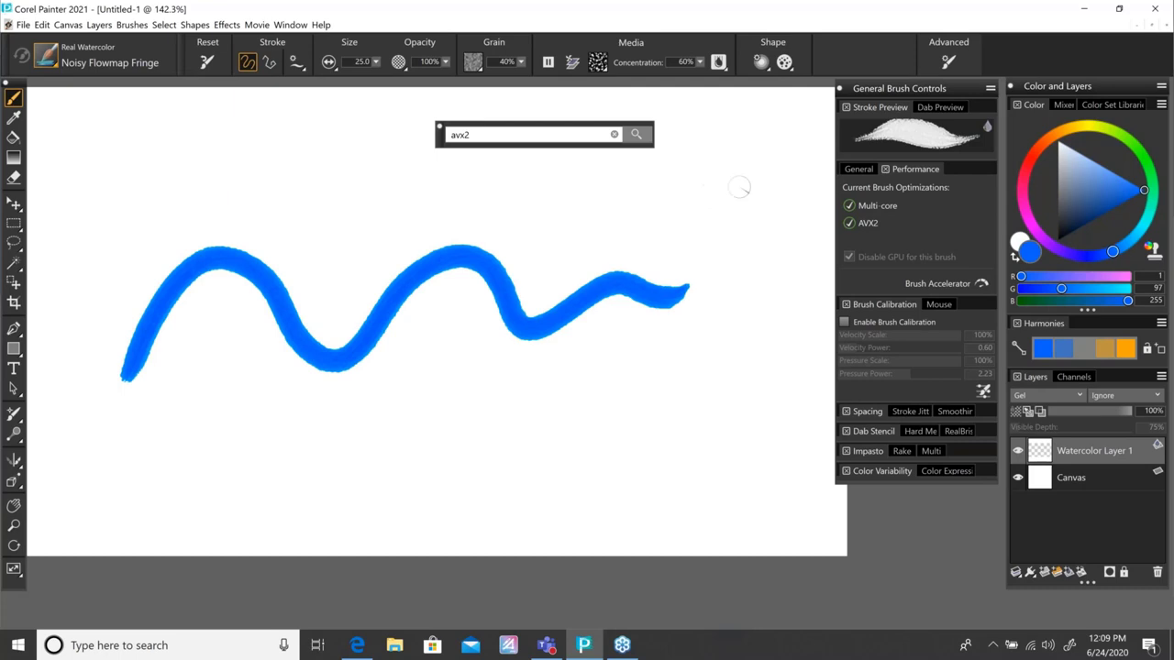
pyautogui.click(1023, 166)
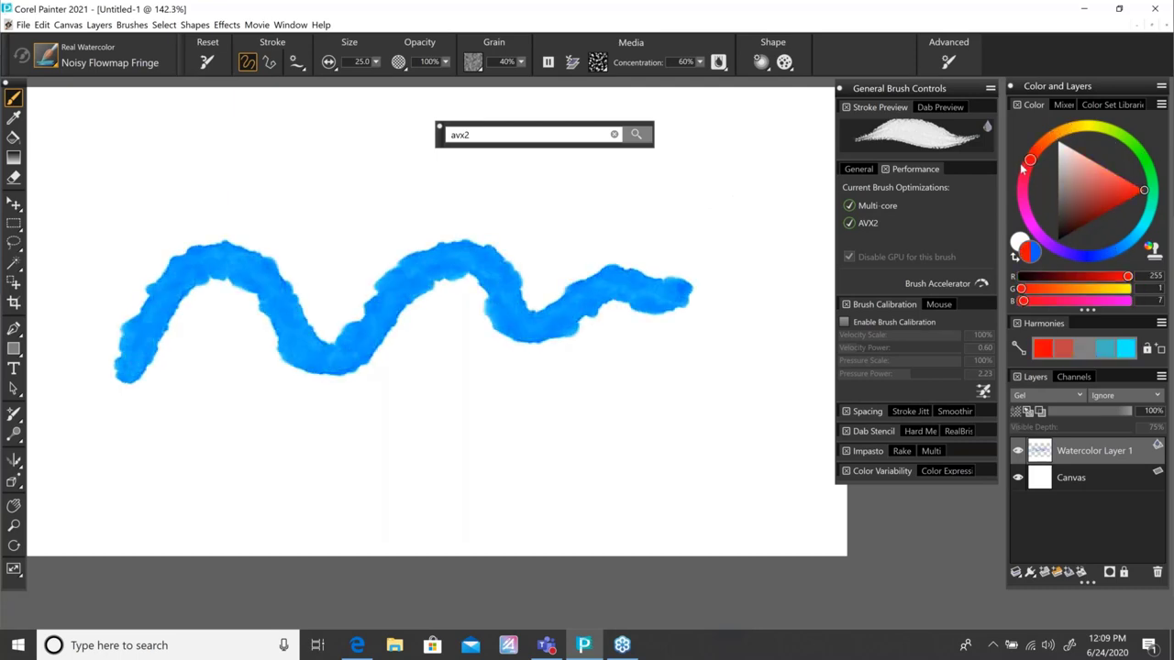
# Step: Paint a winding diagonal stroke across the blue one with the Real Watercolor Fractal Wash Fringe brush in red (RGB 255, 1, 43)
pyautogui.click(1025, 169)
pyautogui.click(41, 66)
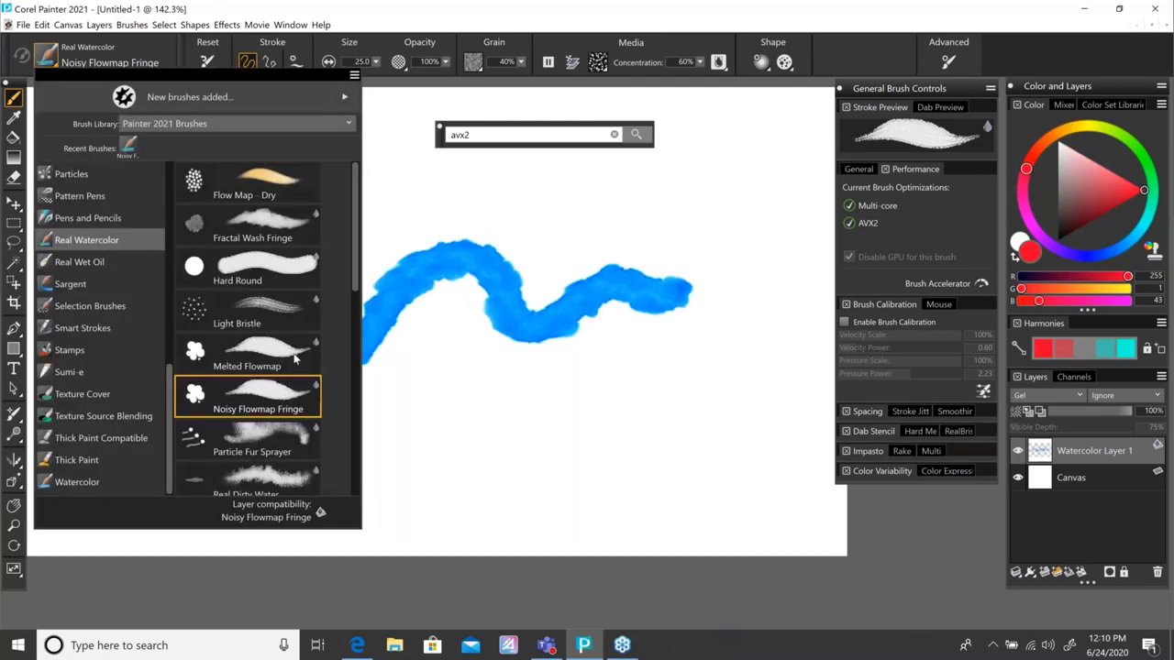
pyautogui.click(266, 226)
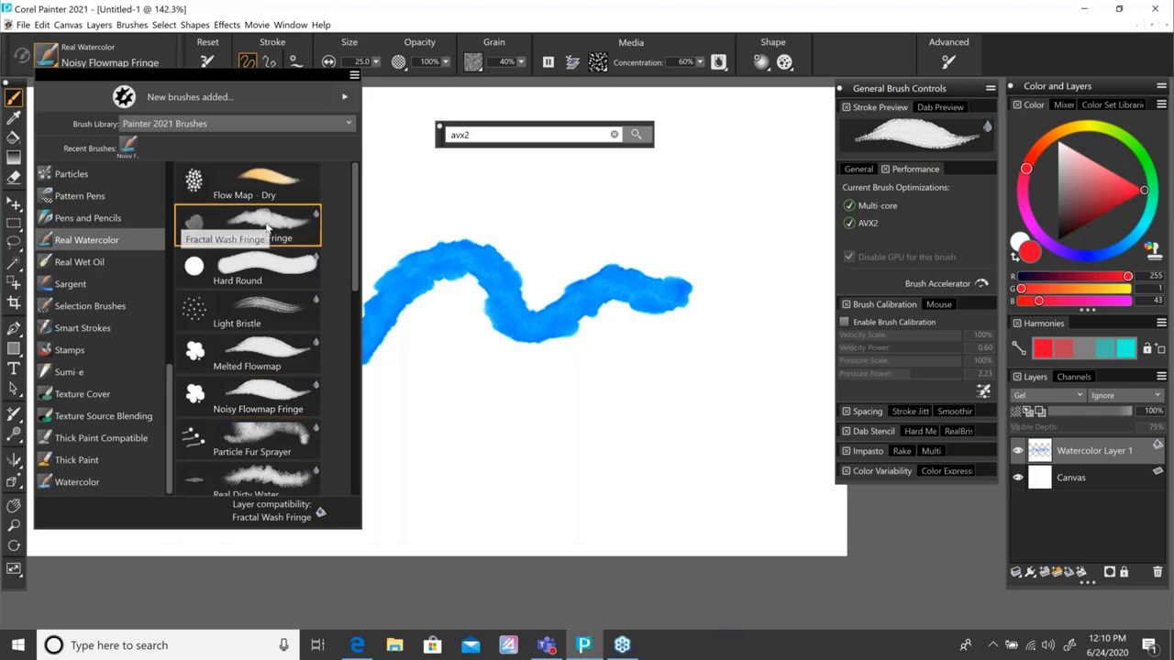
pyautogui.moveTo(308, 157); pyautogui.dragTo(632, 408)
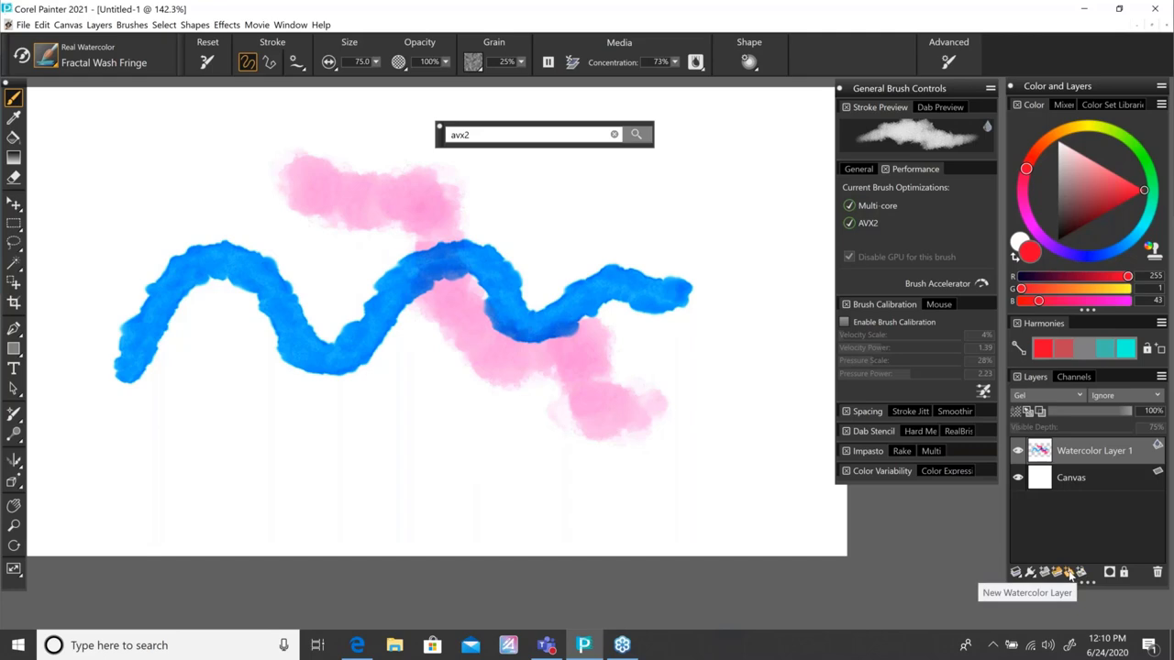
# Step: Add a second watercolor layer and set the paint color to purple (RGB 156, 1, 255)
pyautogui.click(1068, 572)
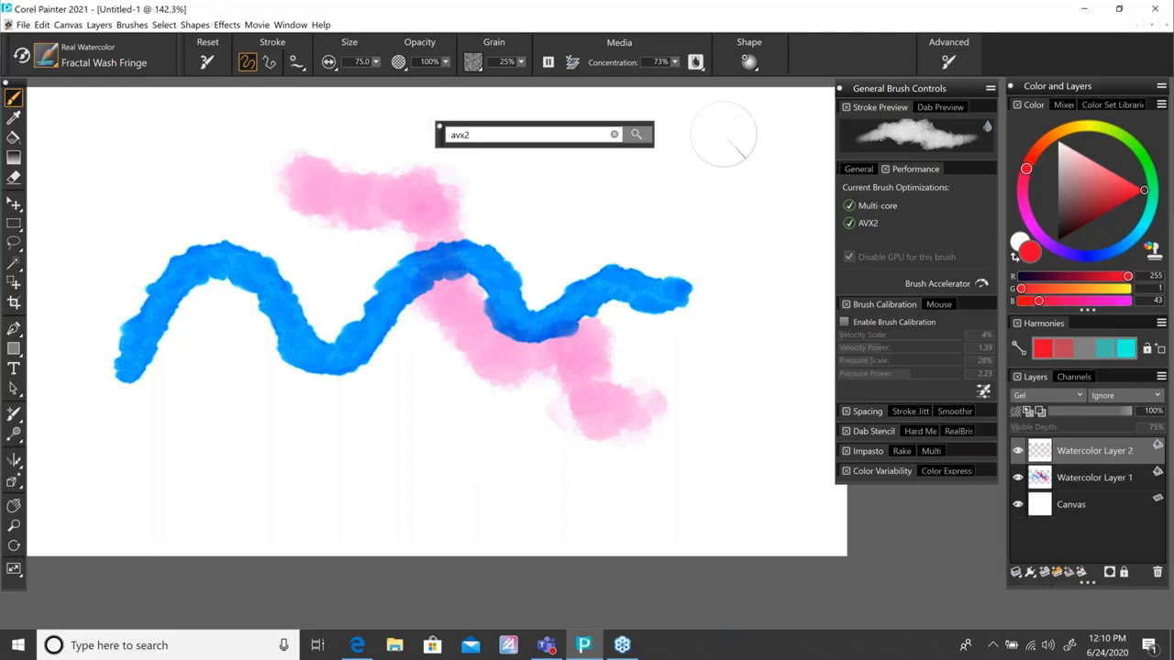
pyautogui.click(1095, 263)
pyautogui.moveTo(1094, 263); pyautogui.dragTo(1050, 246)
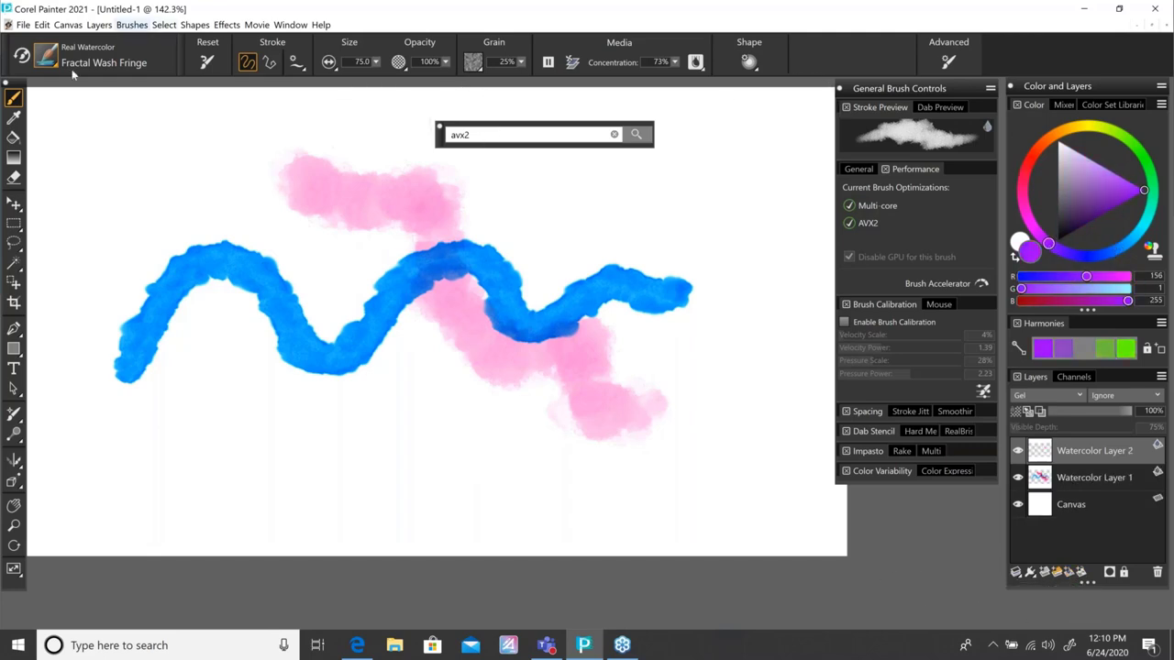
# Step: Choose the Melted Flowmap brush and paint a winding purple stroke down across the end of the blue stroke
pyautogui.click(48, 56)
pyautogui.click(292, 349)
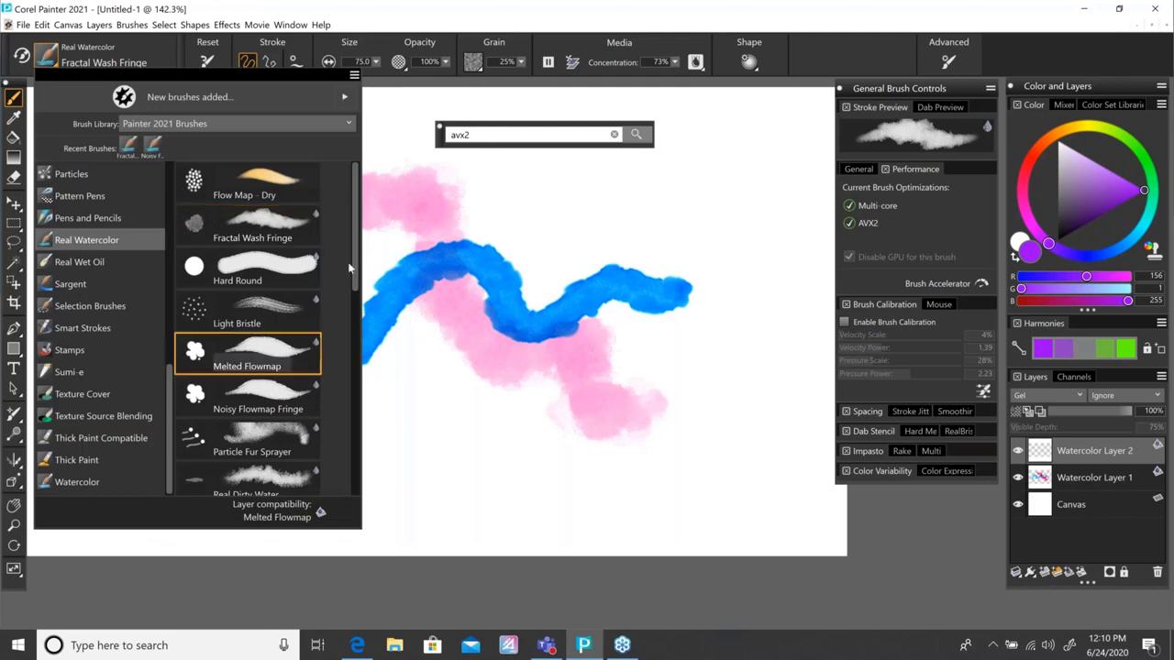
pyautogui.moveTo(550, 175); pyautogui.dragTo(741, 479)
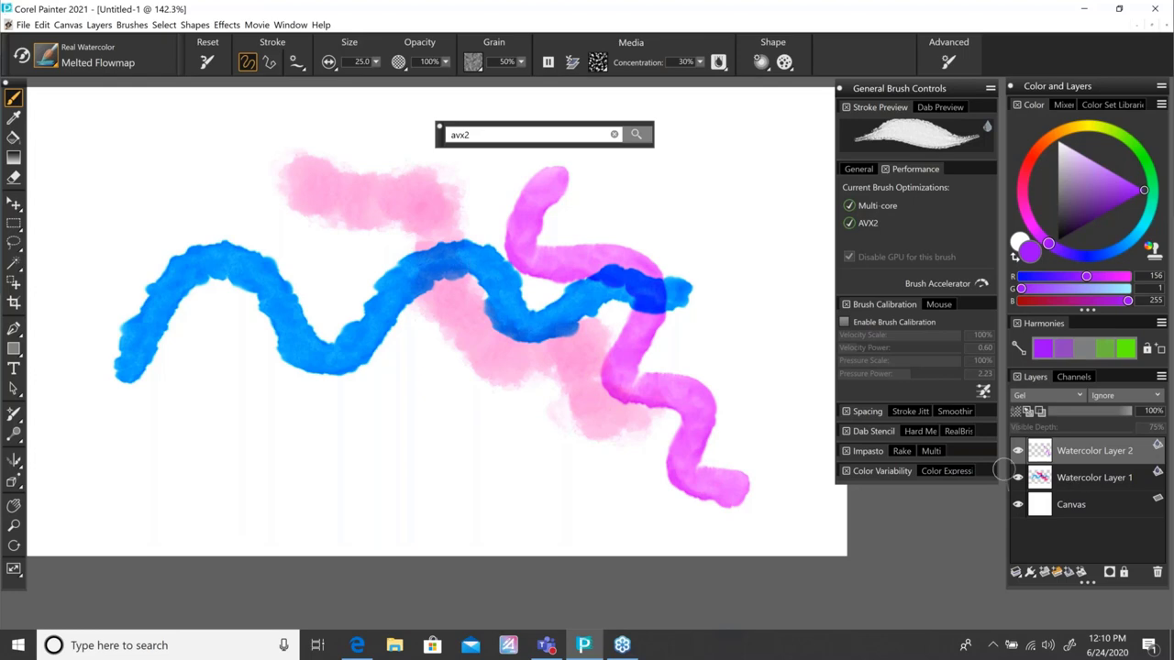
# Step: Collapse Watercolor Layer 1 and Watercolor Layer 2 into a single watercolor layer
pyautogui.keyDown('shift'); pyautogui.click(1070, 478); pyautogui.keyUp('shift')
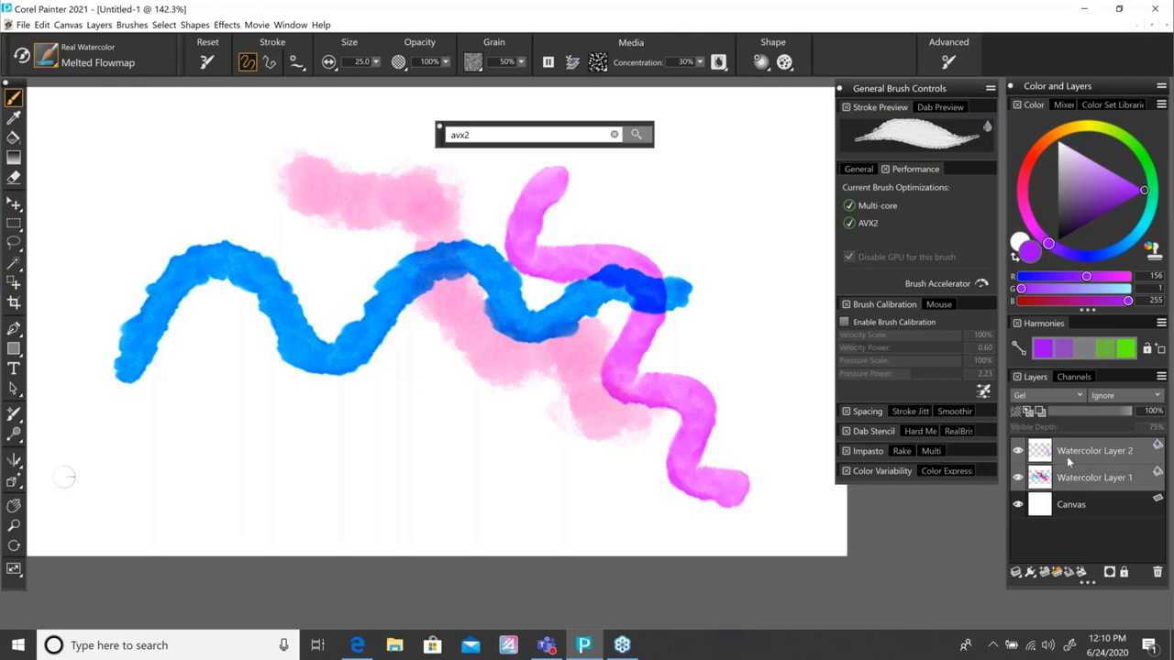
pyautogui.rightClick(1064, 472)
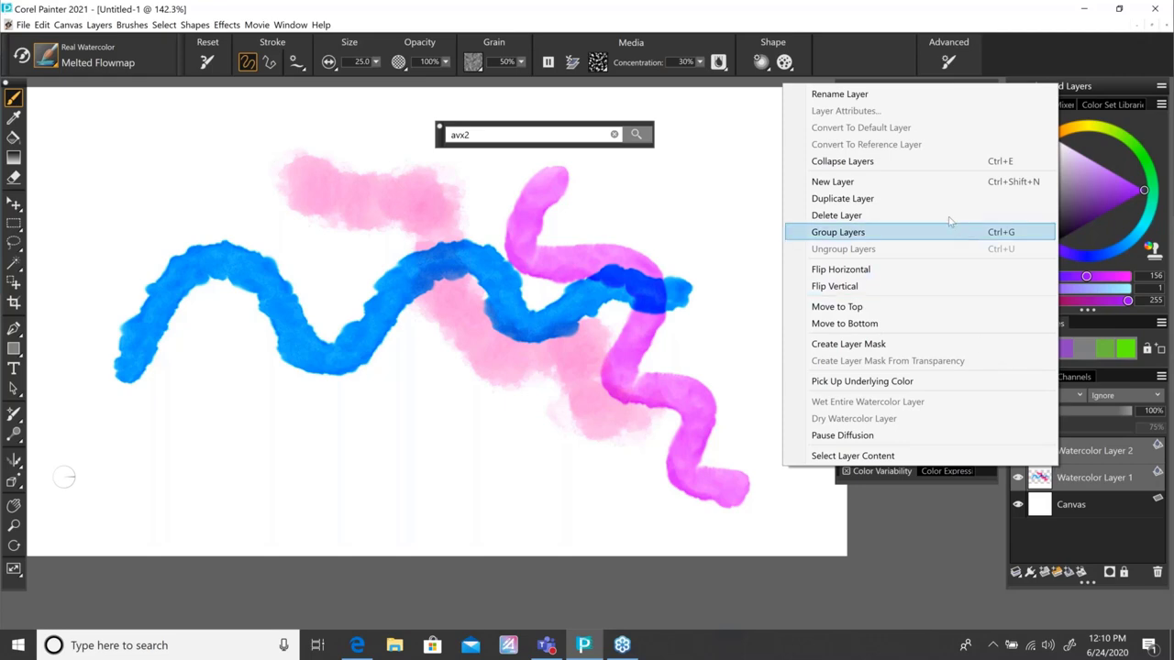
pyautogui.click(923, 169)
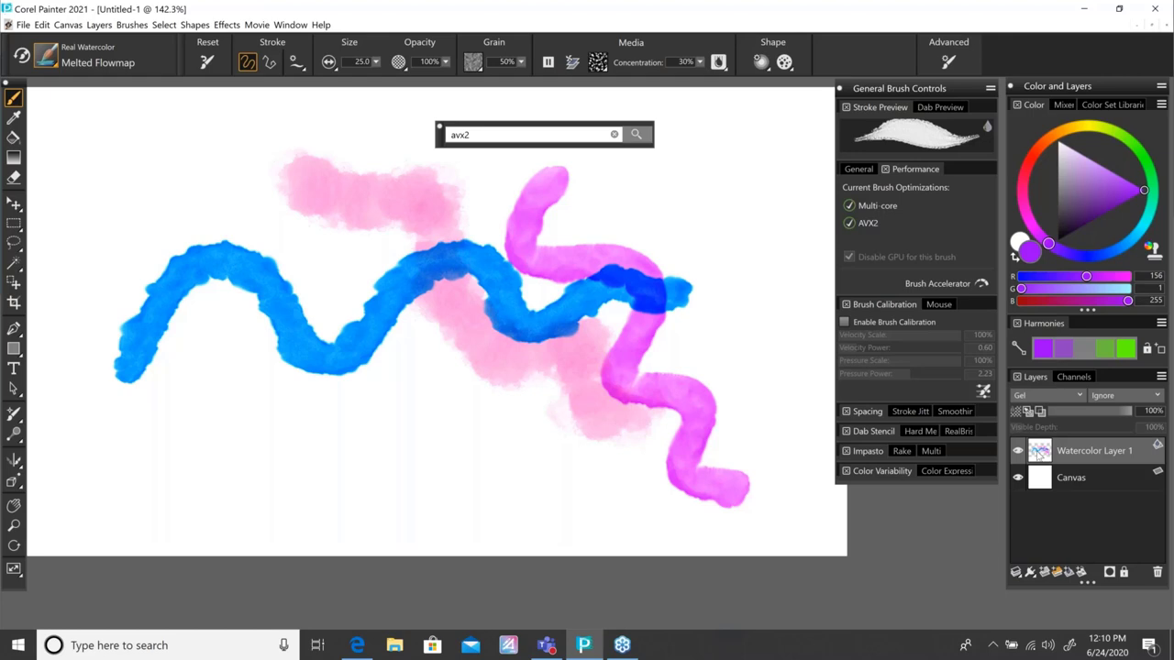
# Step: Flip the merged watercolor layer horizontally and vertically
pyautogui.rightClick(1039, 453)
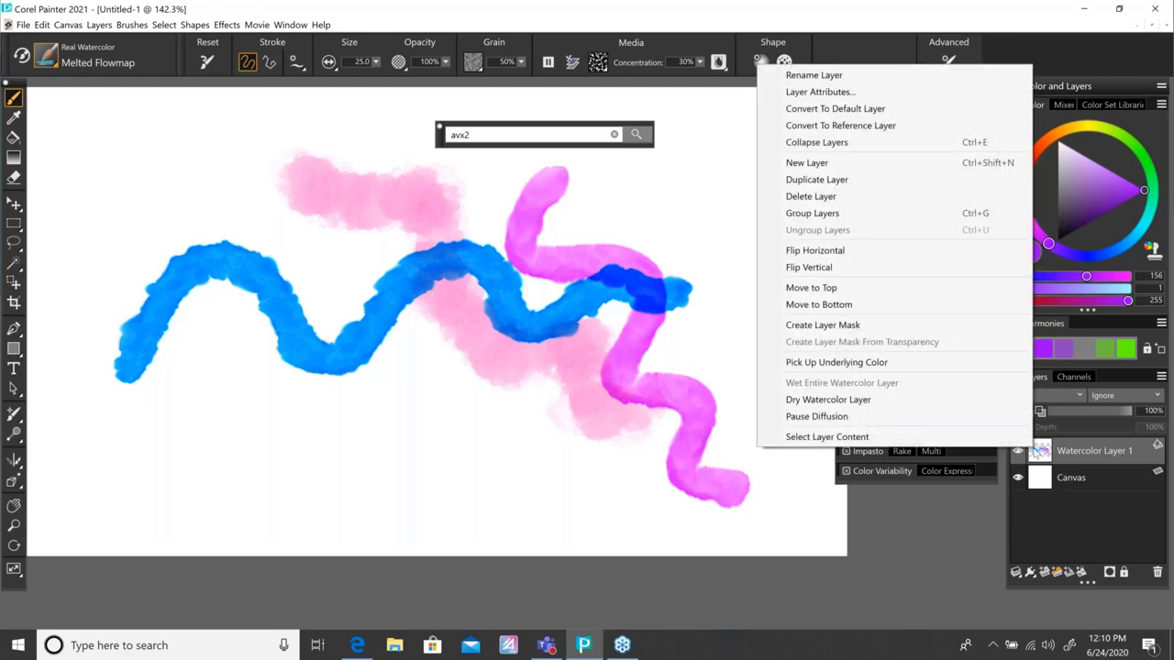
pyautogui.click(852, 256)
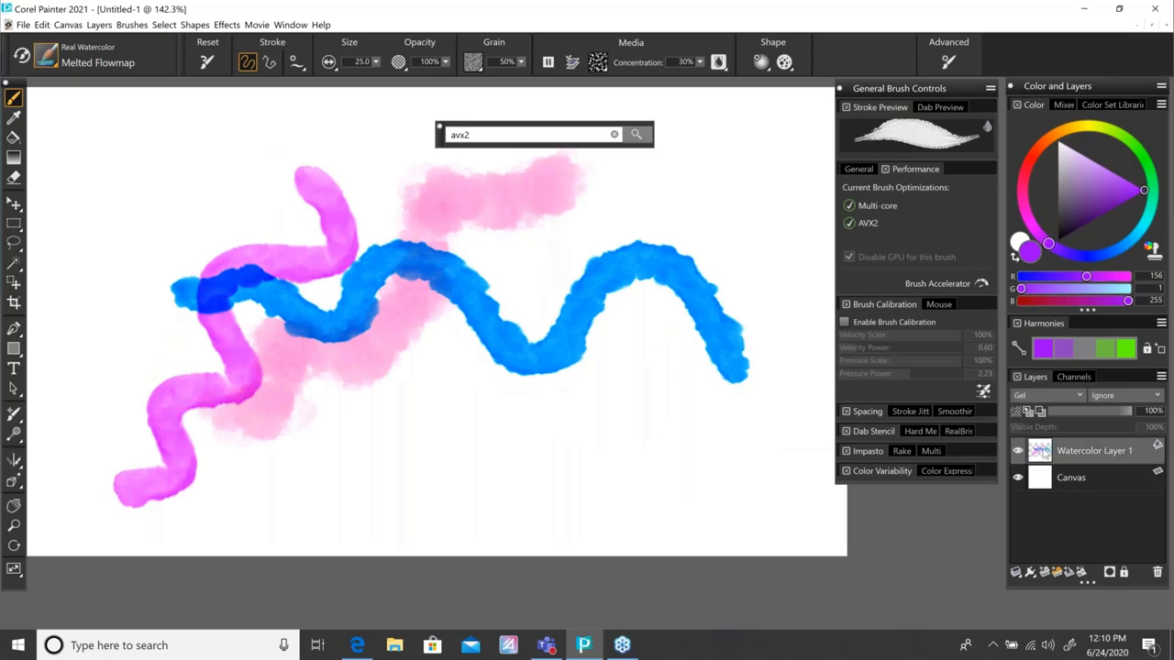
pyautogui.rightClick(1045, 454)
pyautogui.click(852, 263)
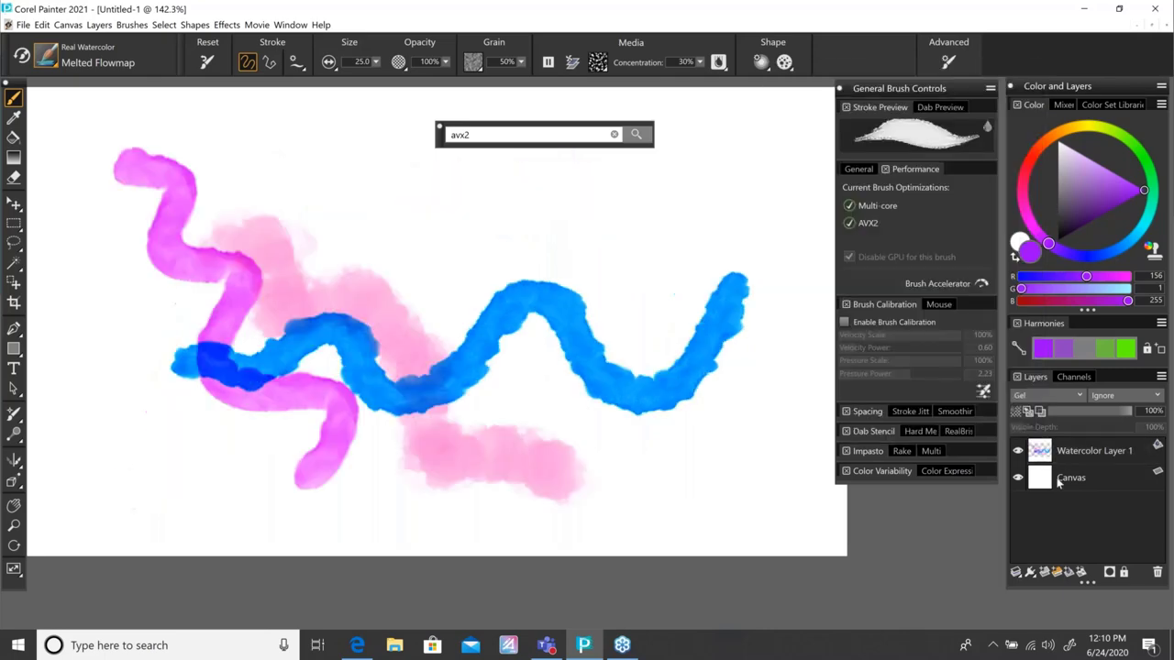
# Step: Collapse the flipped watercolor layer into the Canvas
pyautogui.rightClick(1041, 452)
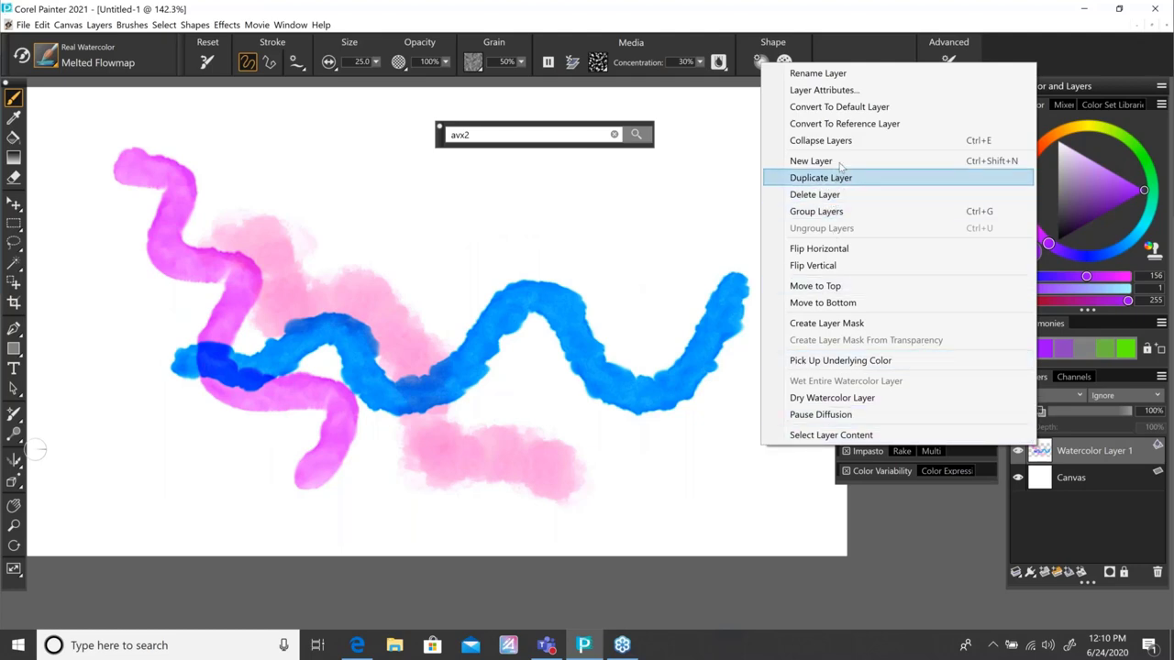
pyautogui.click(816, 140)
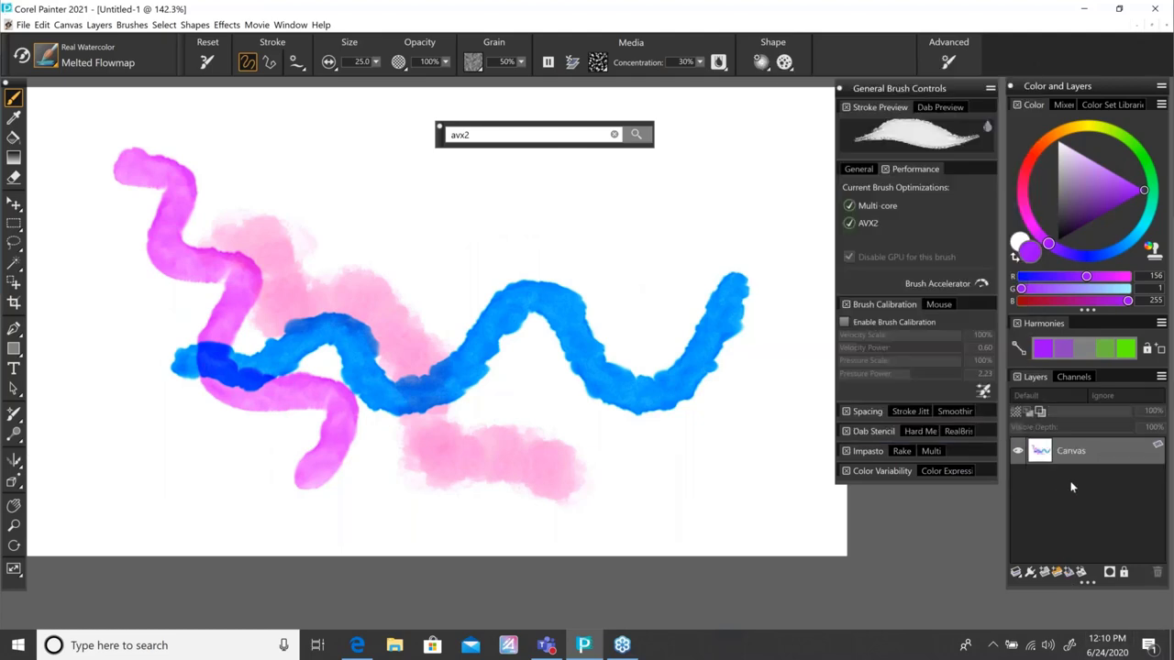
# Step: Lift the Canvas to a Thick Paint layer using Uniform Thickness at 0%
pyautogui.click(1056, 574)
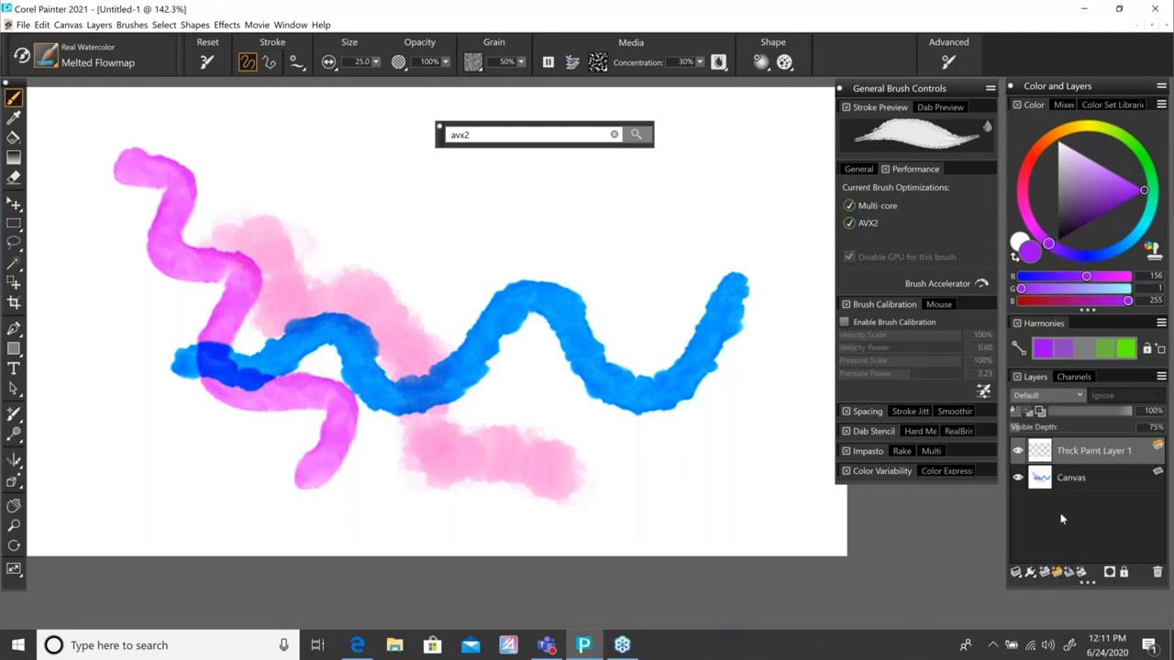
pyautogui.hotkey('ctrl', 'z')
pyautogui.rightClick(1046, 453)
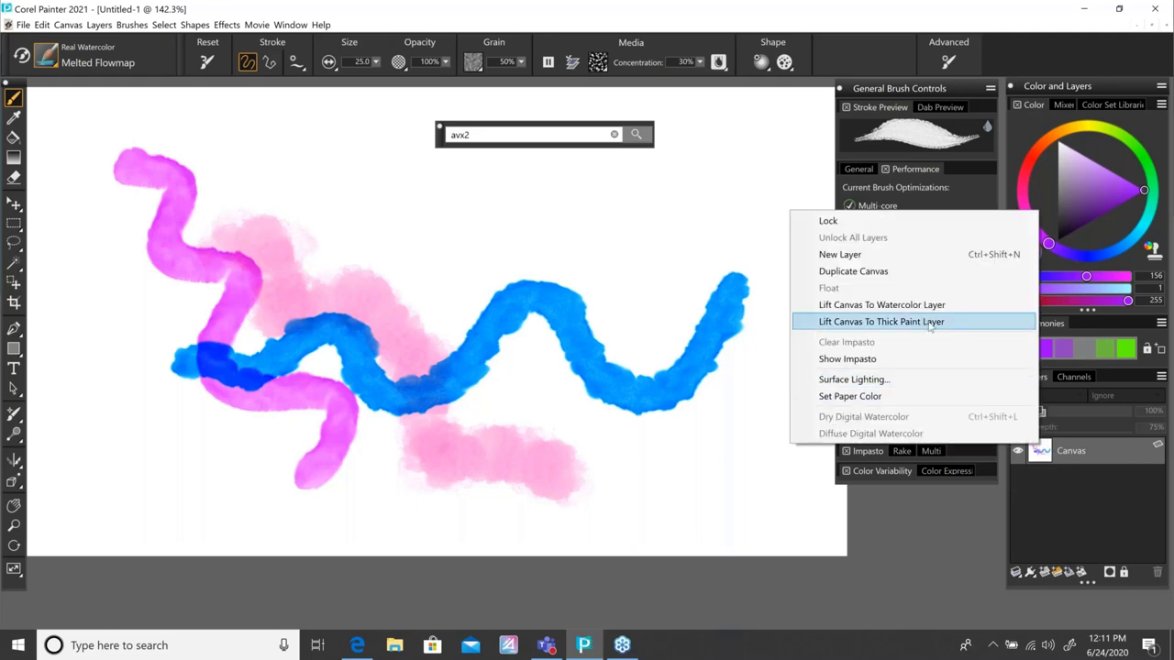
pyautogui.click(929, 325)
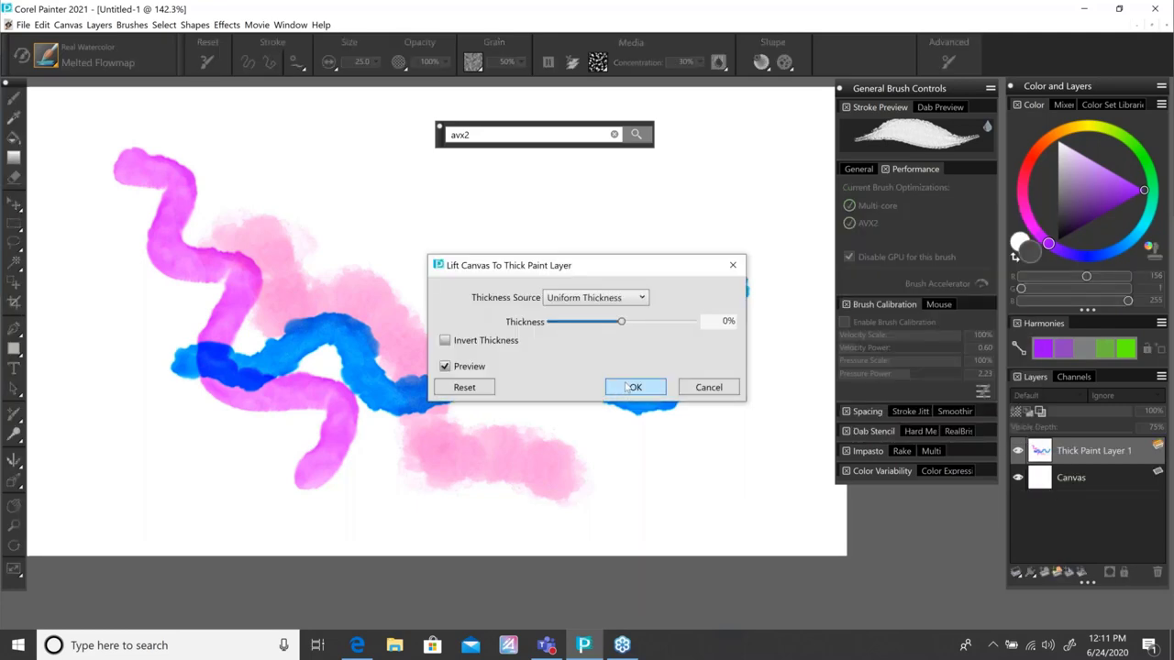
pyautogui.click(637, 388)
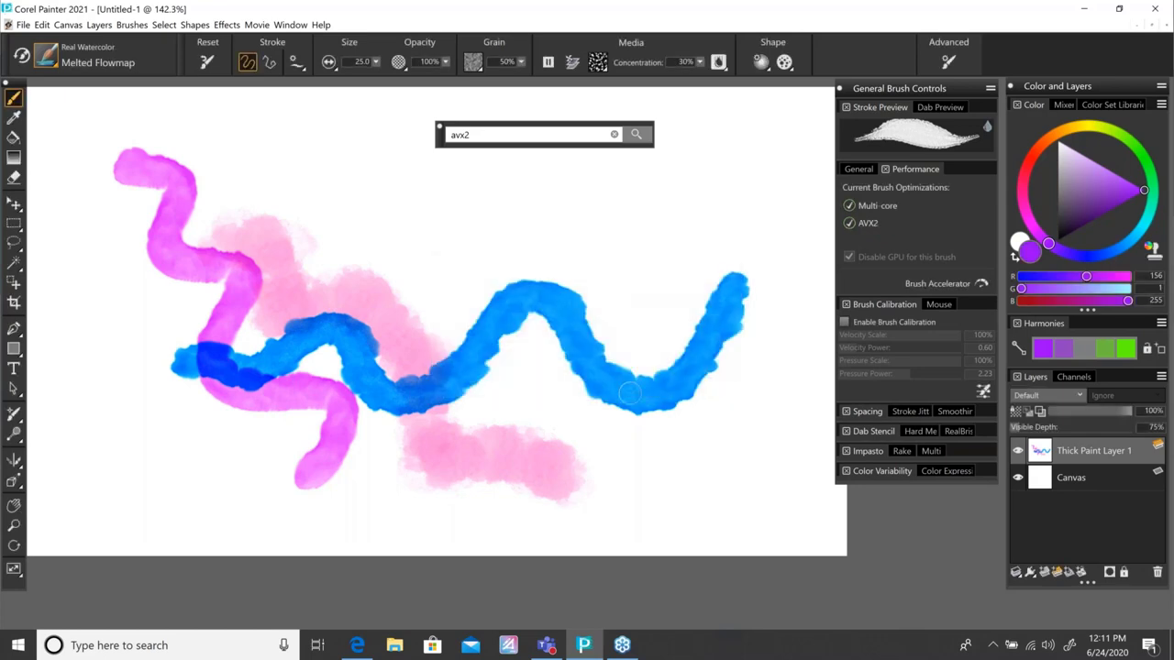
# Step: Choose the Loaded Fine Rake brush from the Thick Paint category and paint a looping purple stroke over the watercolor strokes
pyautogui.click(50, 58)
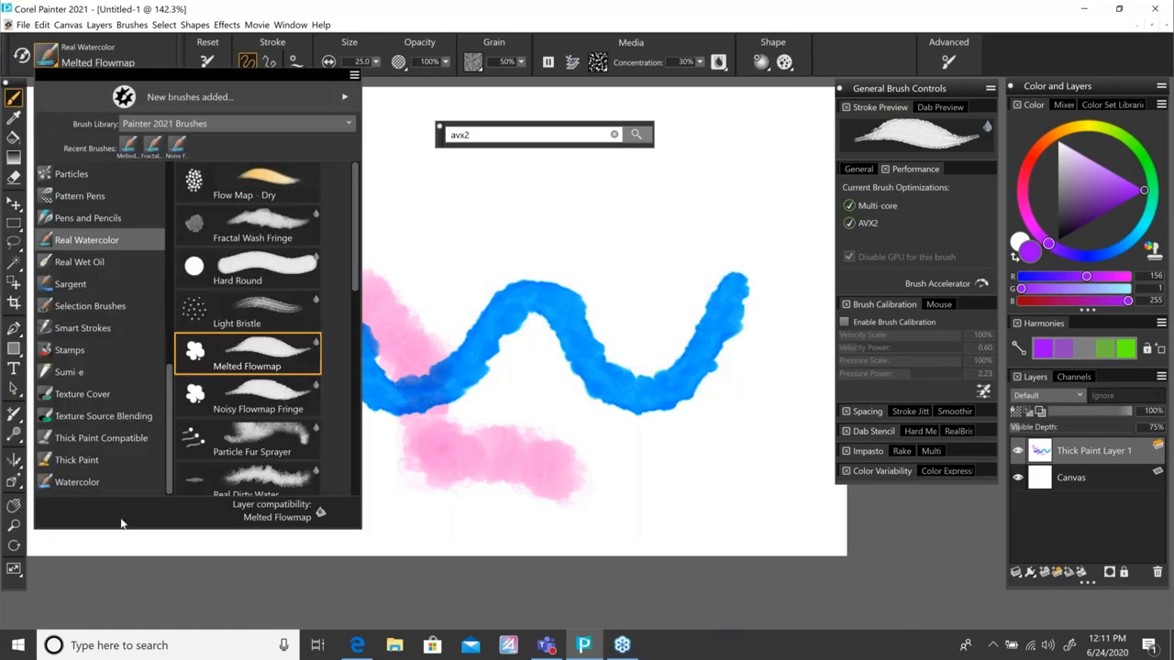
pyautogui.click(83, 460)
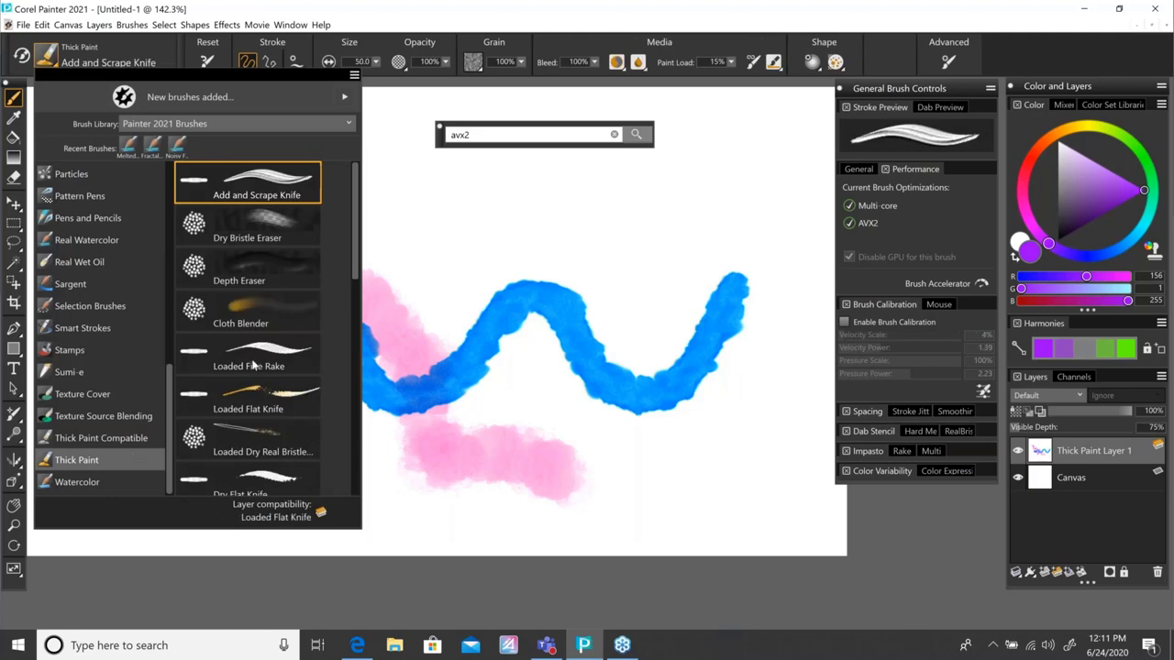
pyautogui.click(270, 354)
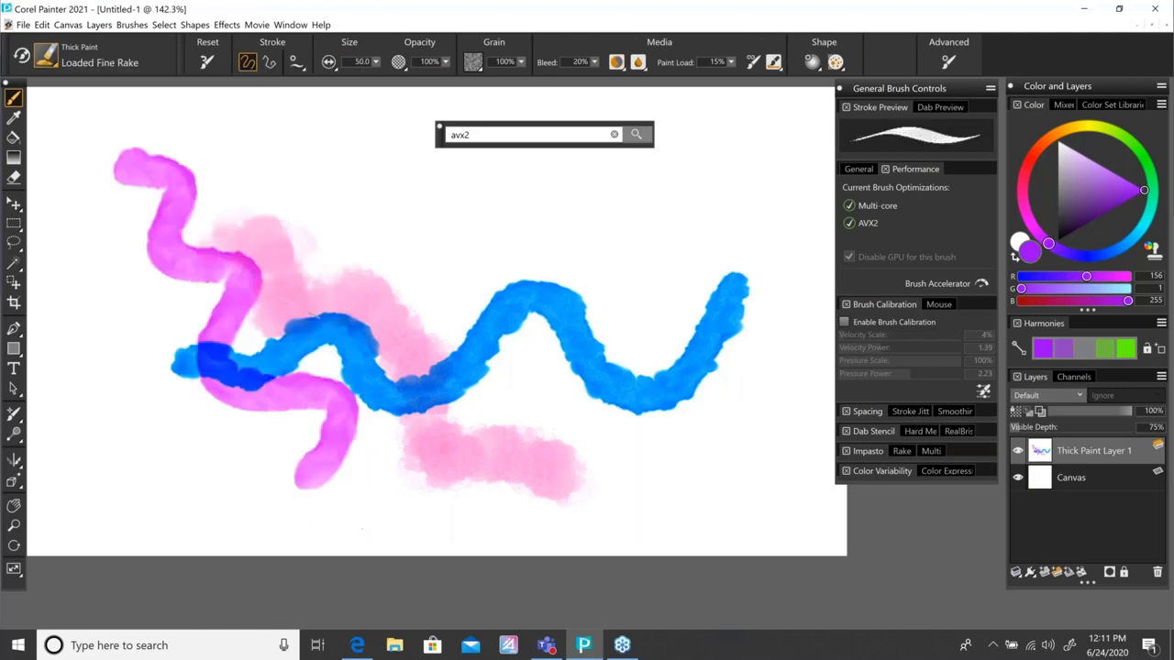
pyautogui.moveTo(174, 316)
pyautogui.mouseDown()
pyautogui.moveTo(202, 304)
pyautogui.moveTo(353, 404)
pyautogui.moveTo(609, 330)
pyautogui.mouseUp()
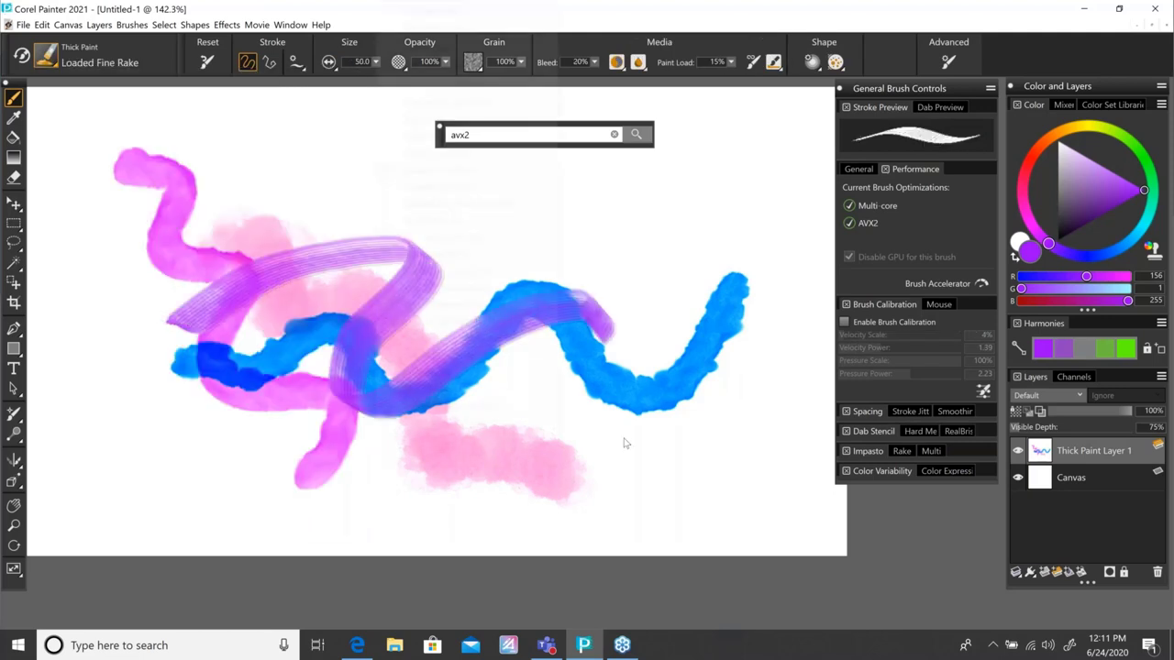
# Step: Magnify the rake stroke to about 236% and raise the thick paint layer's Visible Depth to 301%
pyautogui.click(16, 525)
pyautogui.moveTo(431, 396)
pyautogui.mouseDown()
pyautogui.moveTo(456, 401)
pyautogui.moveTo(431, 400)
pyautogui.mouseUp()
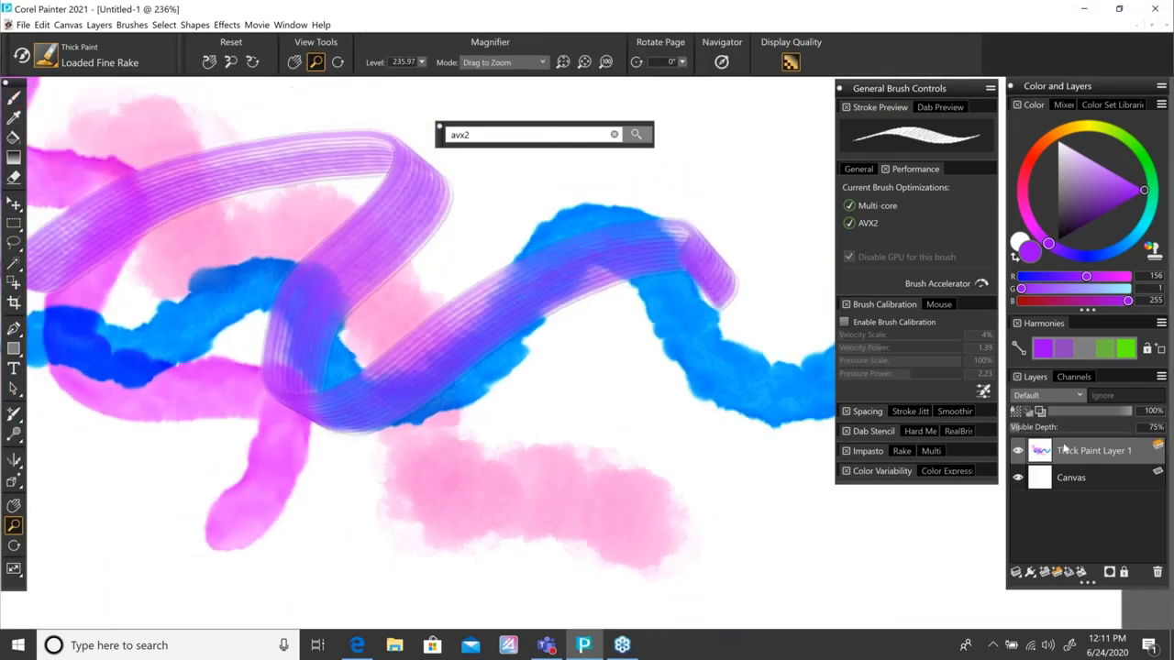
pyautogui.moveTo(1035, 431); pyautogui.dragTo(1047, 427)
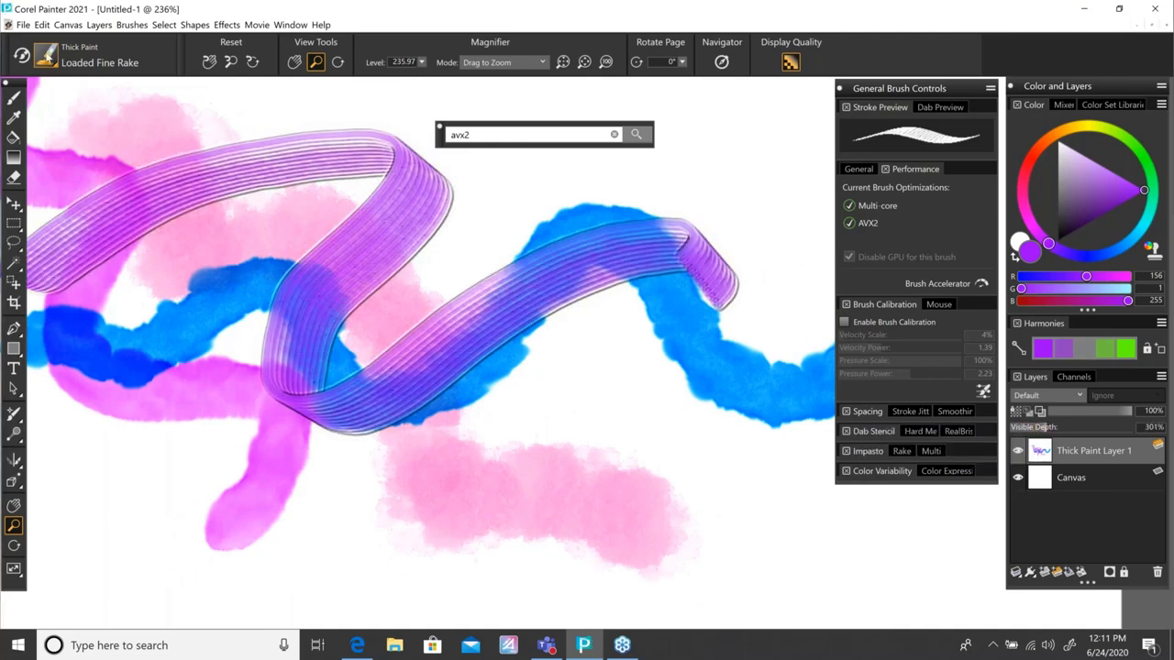
# Step: Choose the Heavily Loaded Knife brush from the Thick Paint category
pyautogui.click(46, 57)
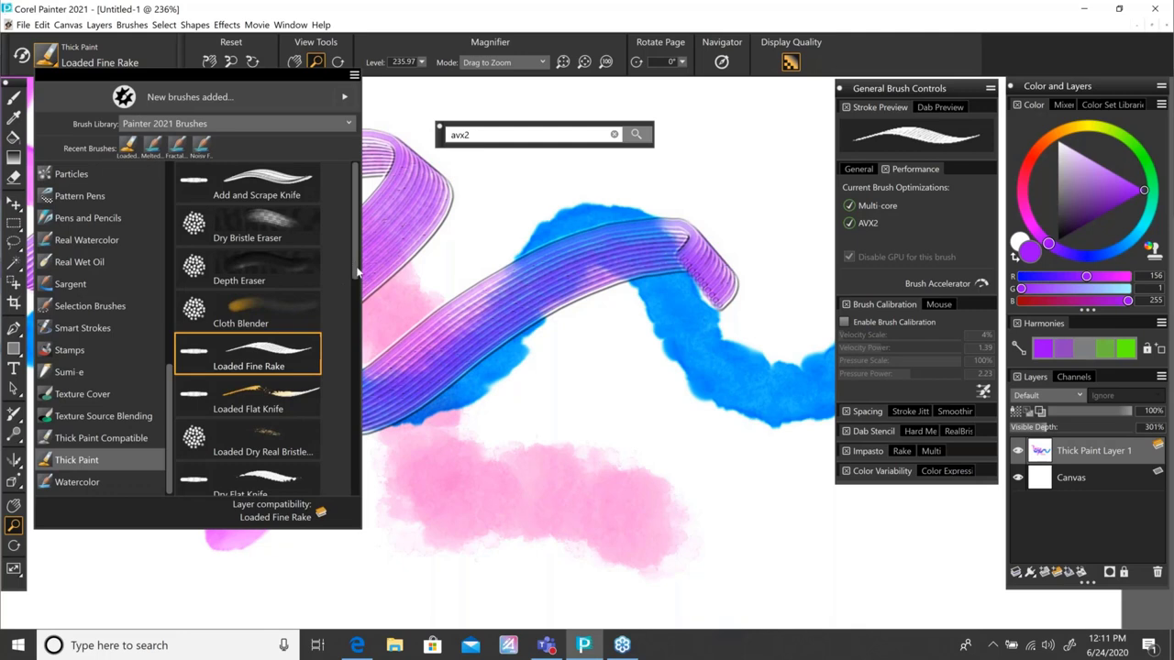
pyautogui.scroll(-5, 275, 431)
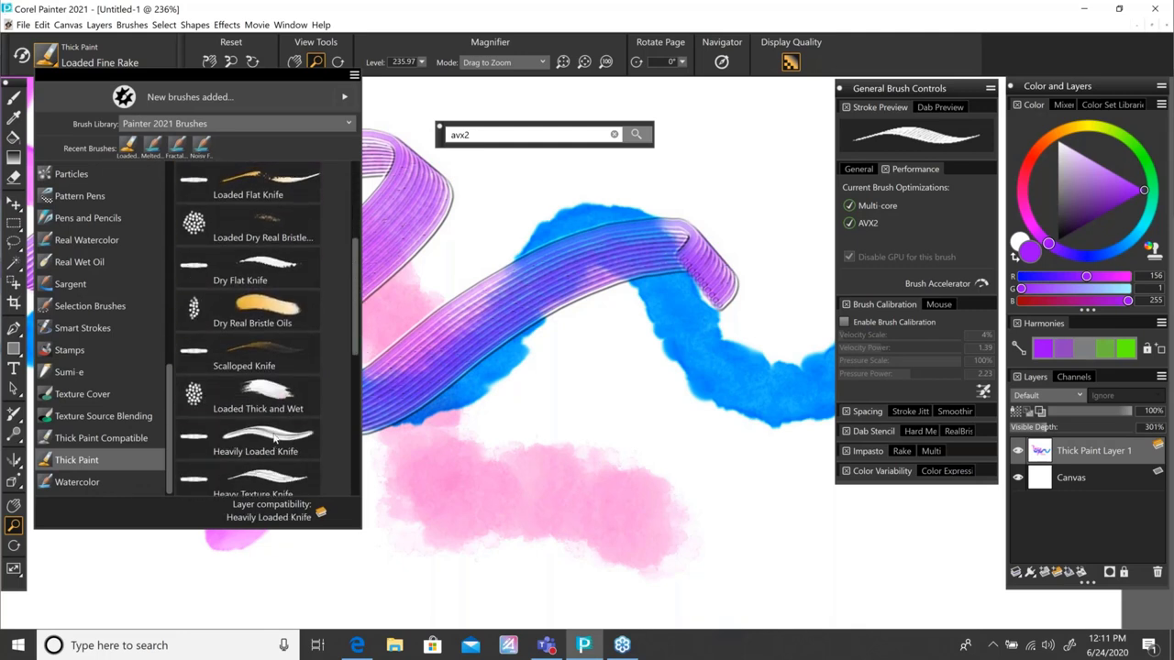
pyautogui.click(272, 444)
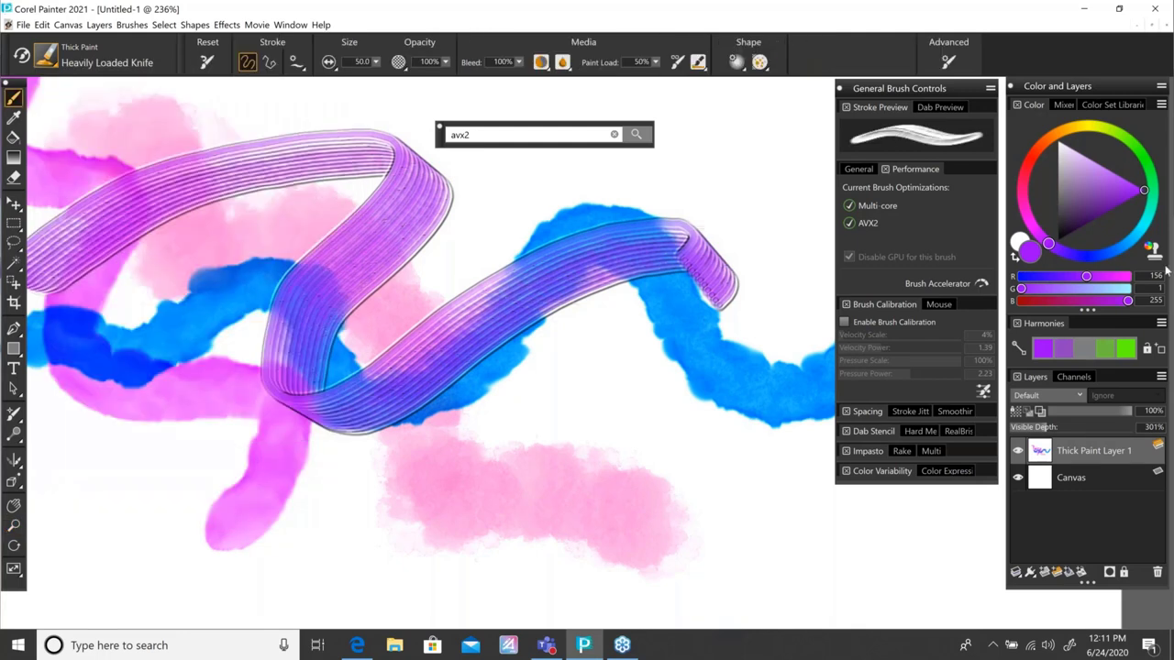
# Step: Paint a zigzag stroke in light blue (RGB 1, 175, 255) over the purple one and set the layer's Visible Depth to 134%
pyautogui.click(1133, 240)
pyautogui.moveTo(660, 147)
pyautogui.mouseDown()
pyautogui.moveTo(596, 220)
pyautogui.moveTo(651, 495)
pyautogui.moveTo(705, 587)
pyautogui.mouseUp()
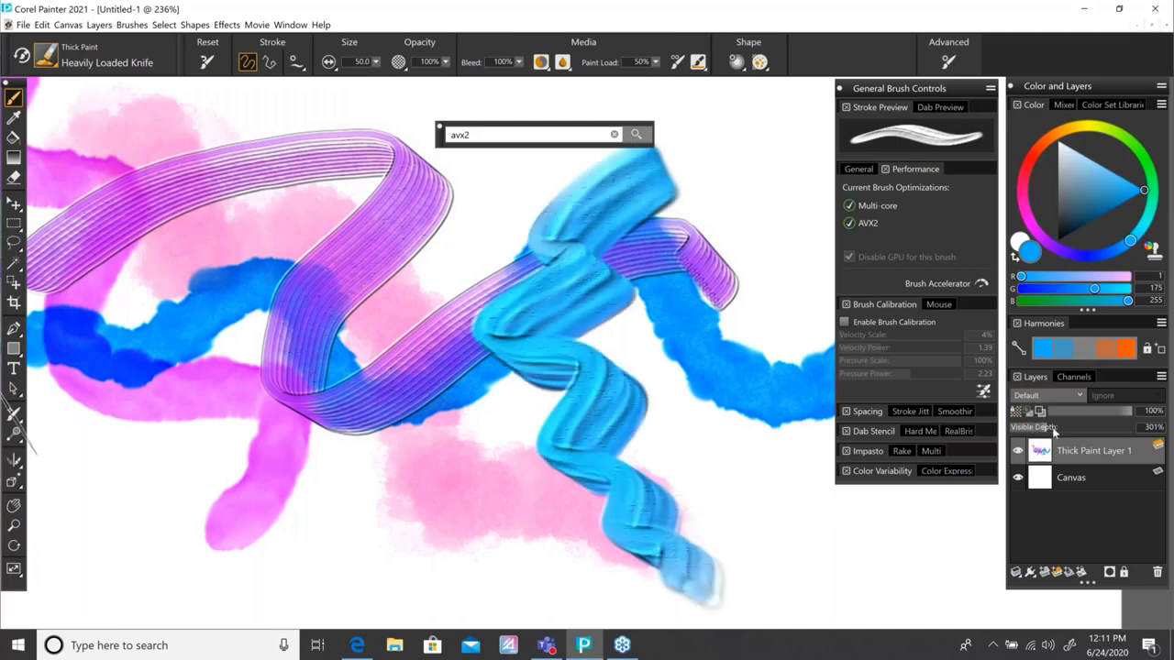
pyautogui.moveTo(1045, 429); pyautogui.dragTo(1033, 428)
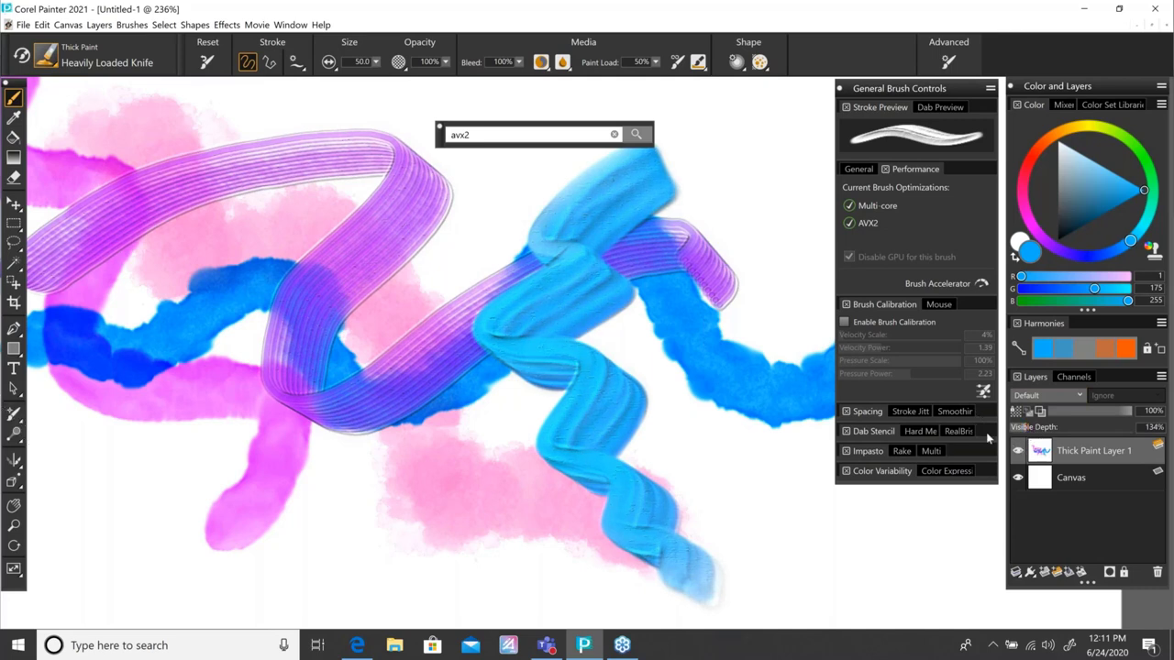
# Step: Close the Untitled-1 document without saving its changes
pyautogui.hotkey('ctrl', 'w')
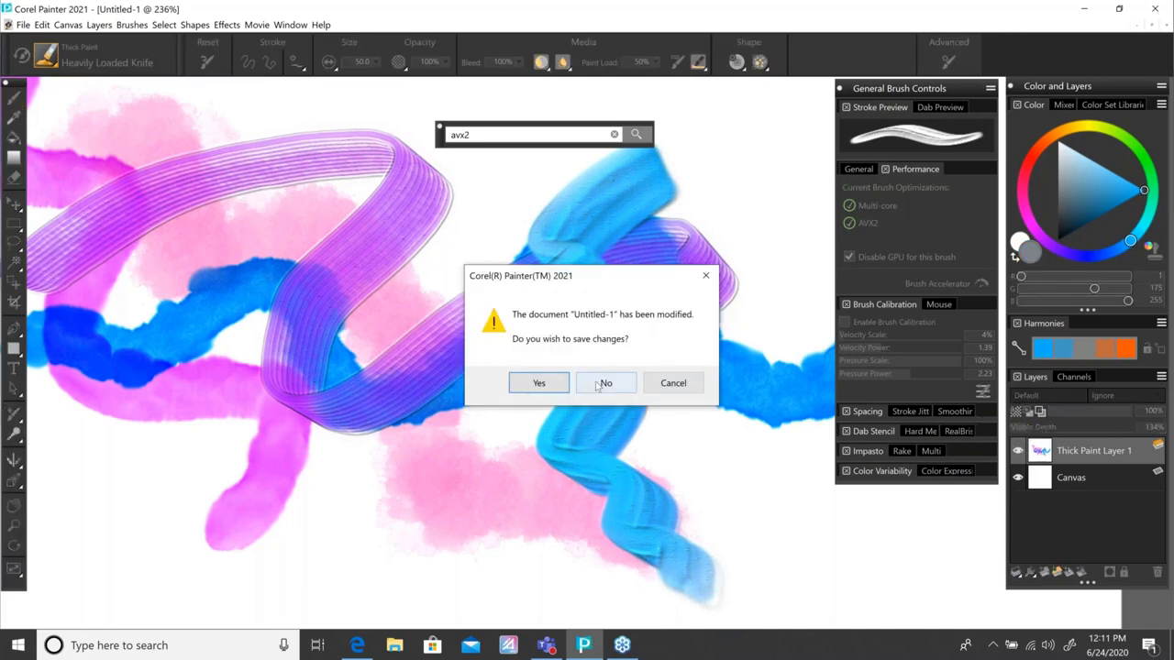
pyautogui.press('Return')
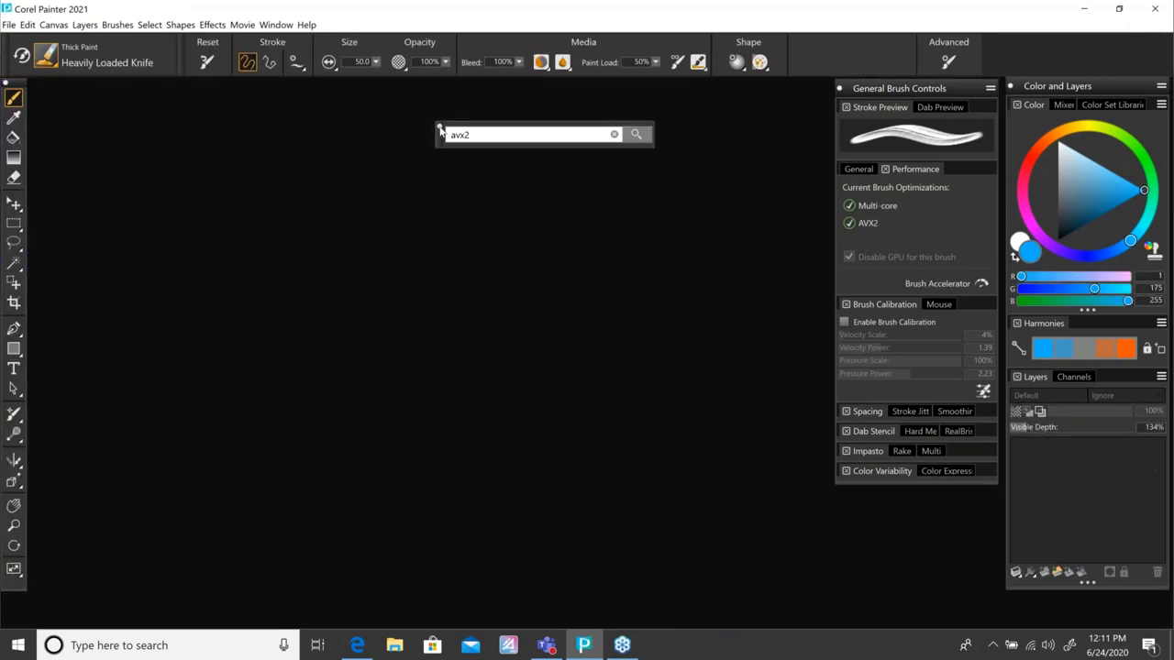
# Step: Close the General Brush Controls and move the brush search bar beside the Shape settings, clear of the drawing area
pyautogui.click(840, 88)
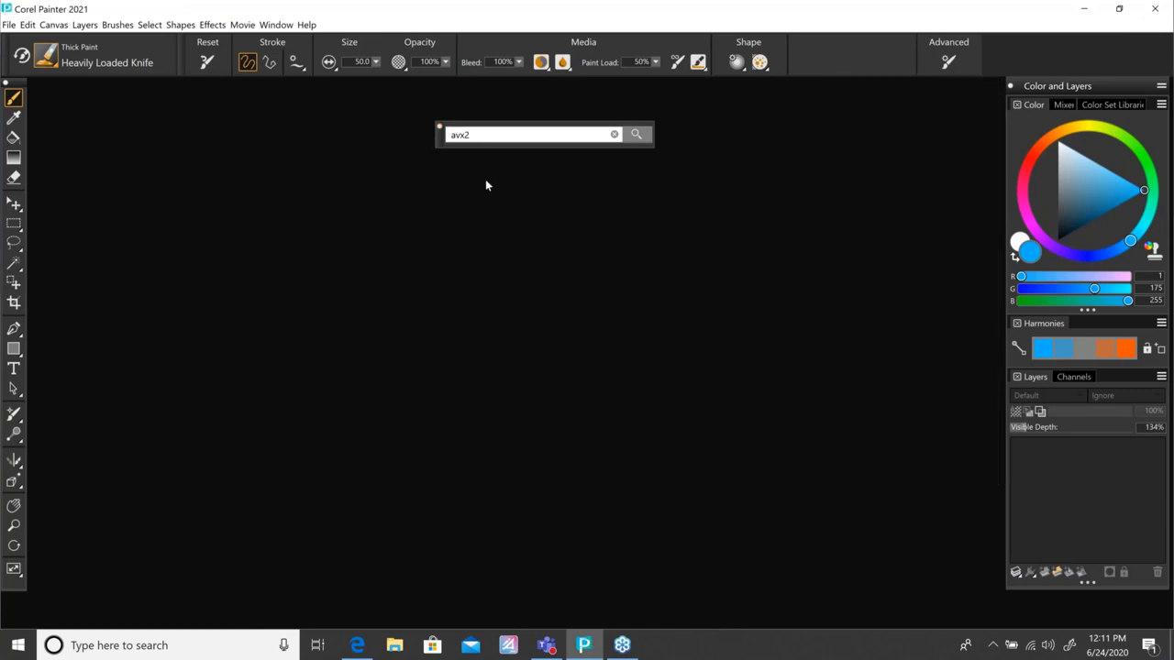
pyautogui.moveTo(439, 138); pyautogui.dragTo(799, 58)
# Step: Open the woman image from the Desktop folder
pyautogui.click(8, 25)
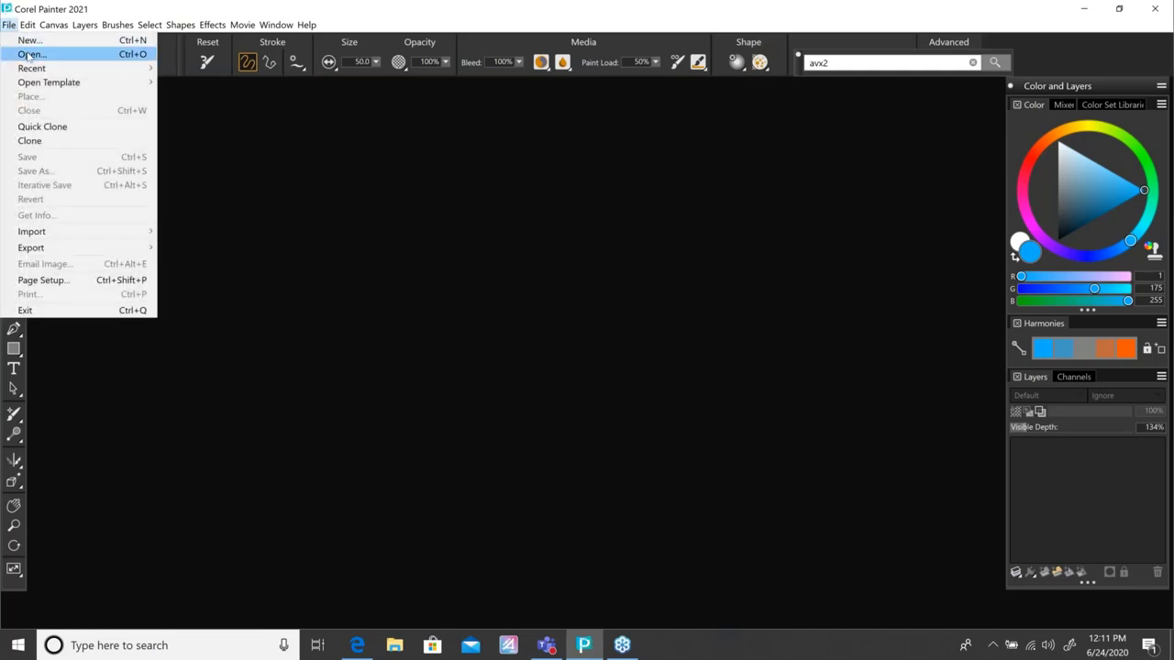
pyautogui.click(30, 57)
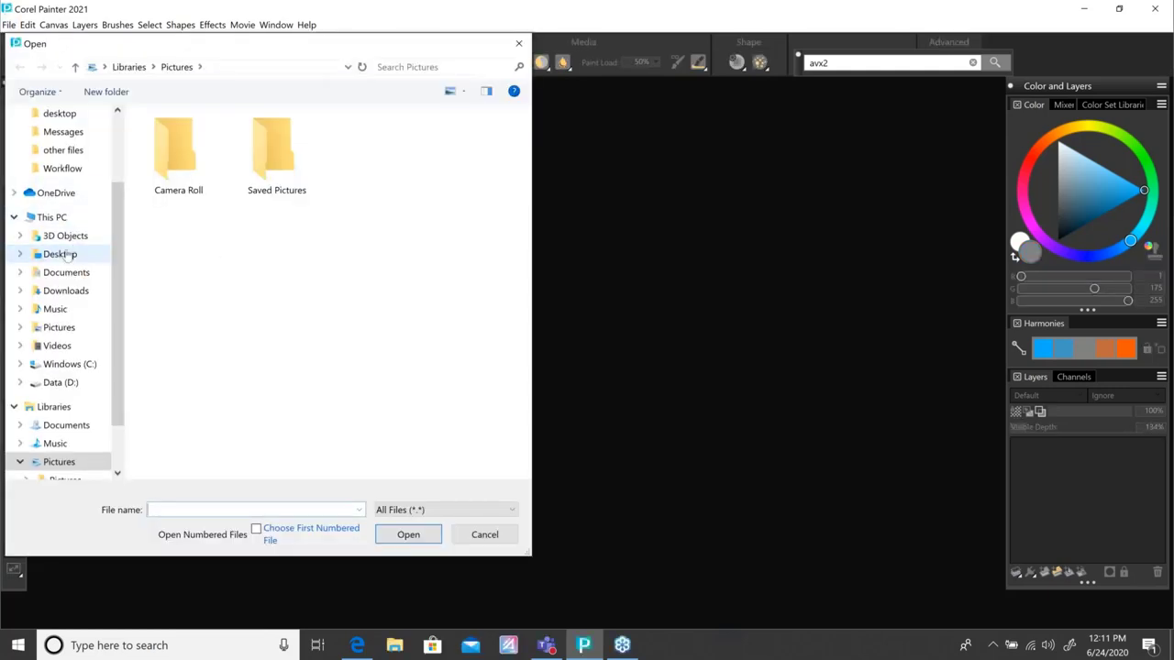
pyautogui.click(73, 256)
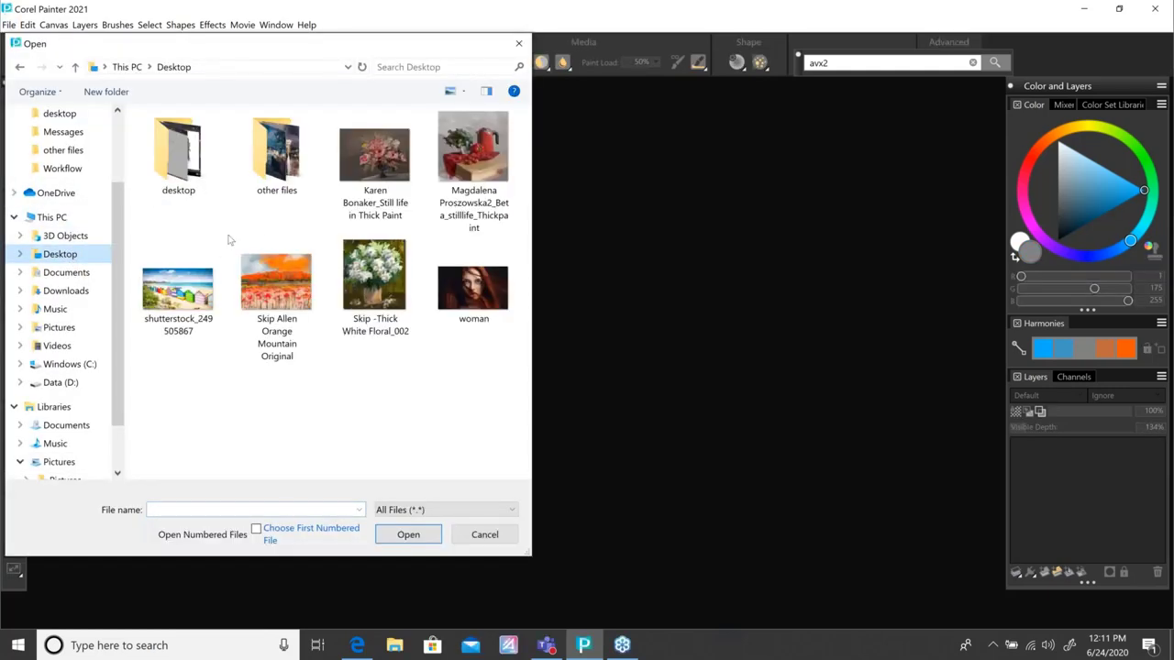
pyautogui.click(481, 295)
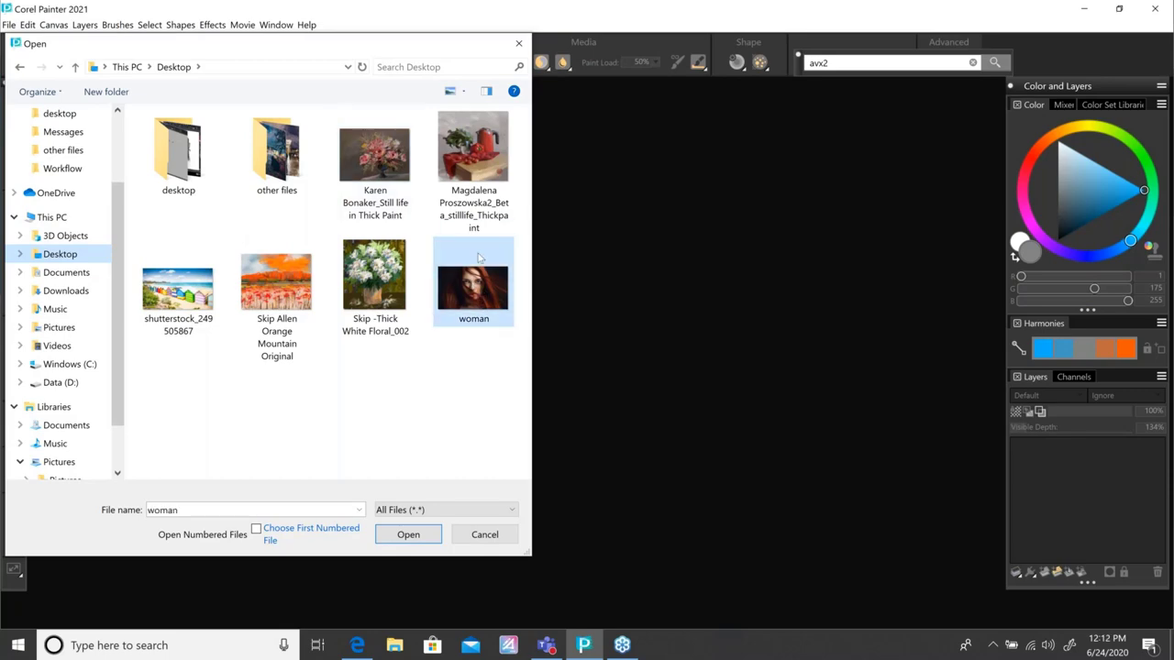
pyautogui.doubleClick(472, 288)
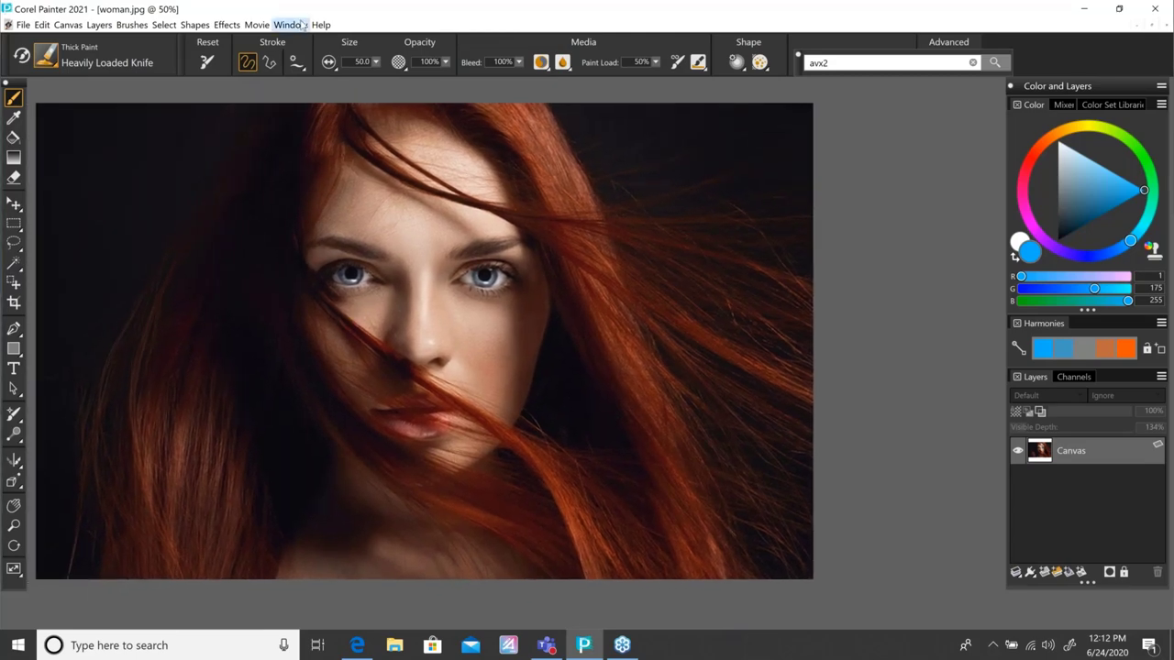
# Step: Switch the workspace to the Photo Art layout
pyautogui.click(292, 25)
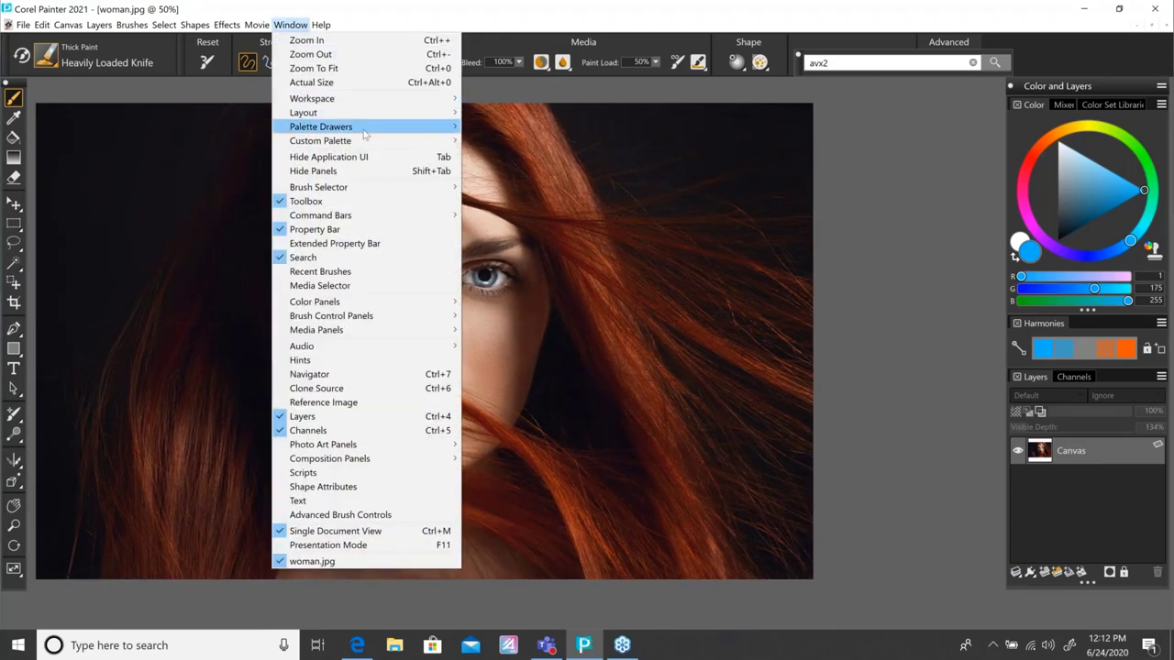
pyautogui.moveTo(364, 113)
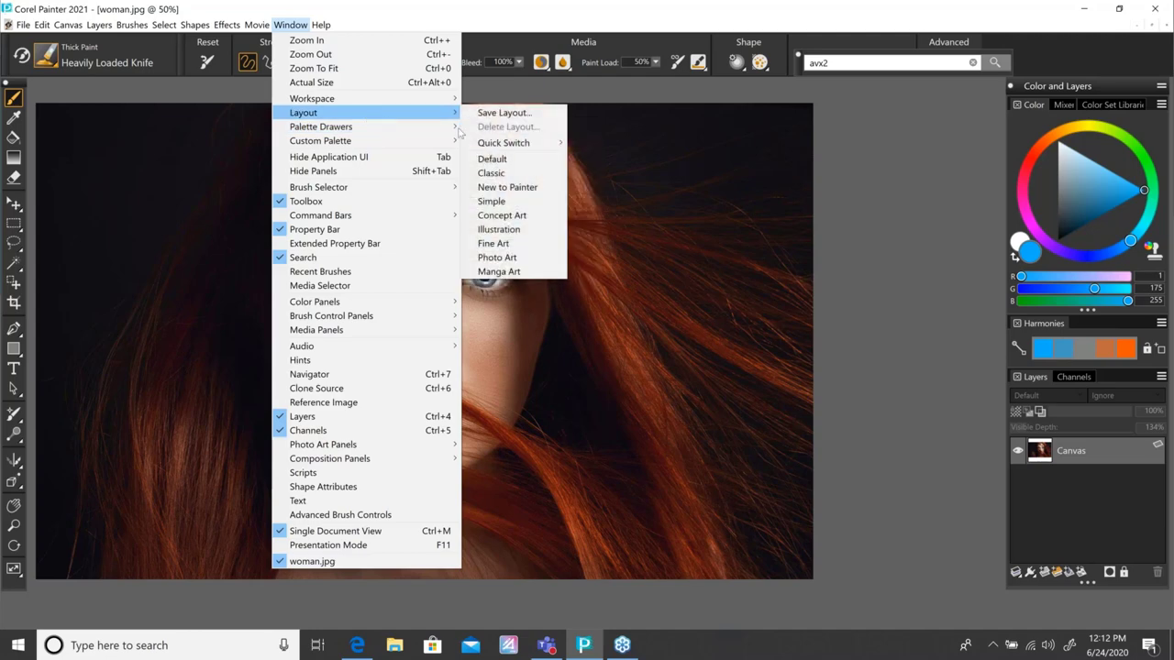
pyautogui.click(547, 260)
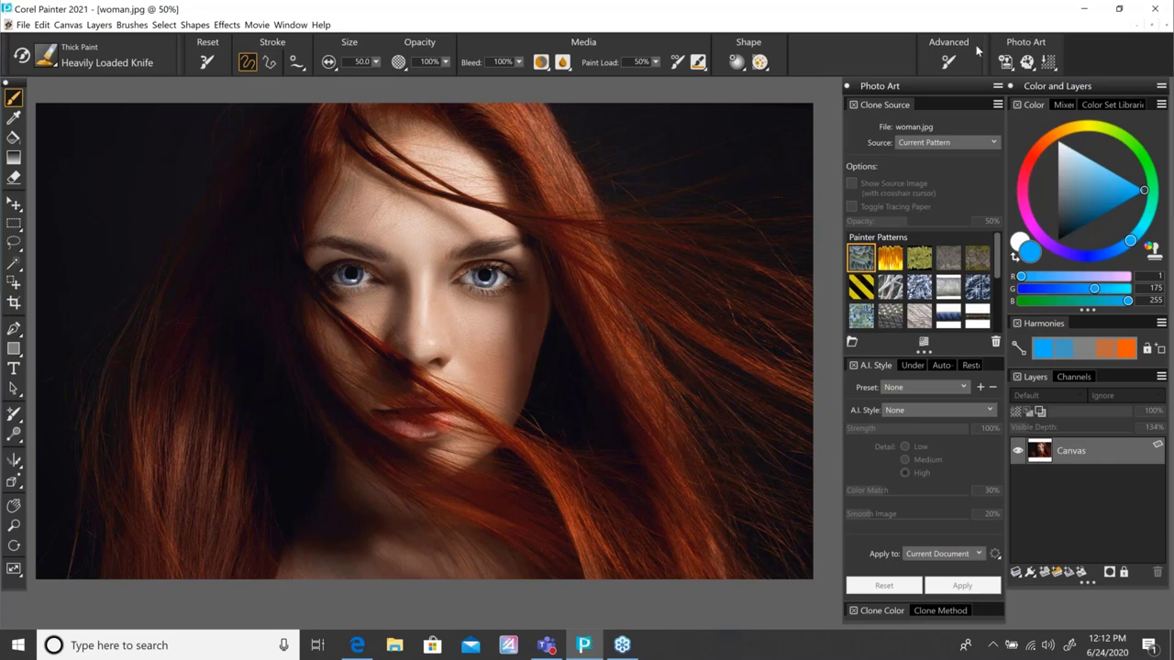
pyautogui.click(1014, 67)
pyautogui.click(1013, 66)
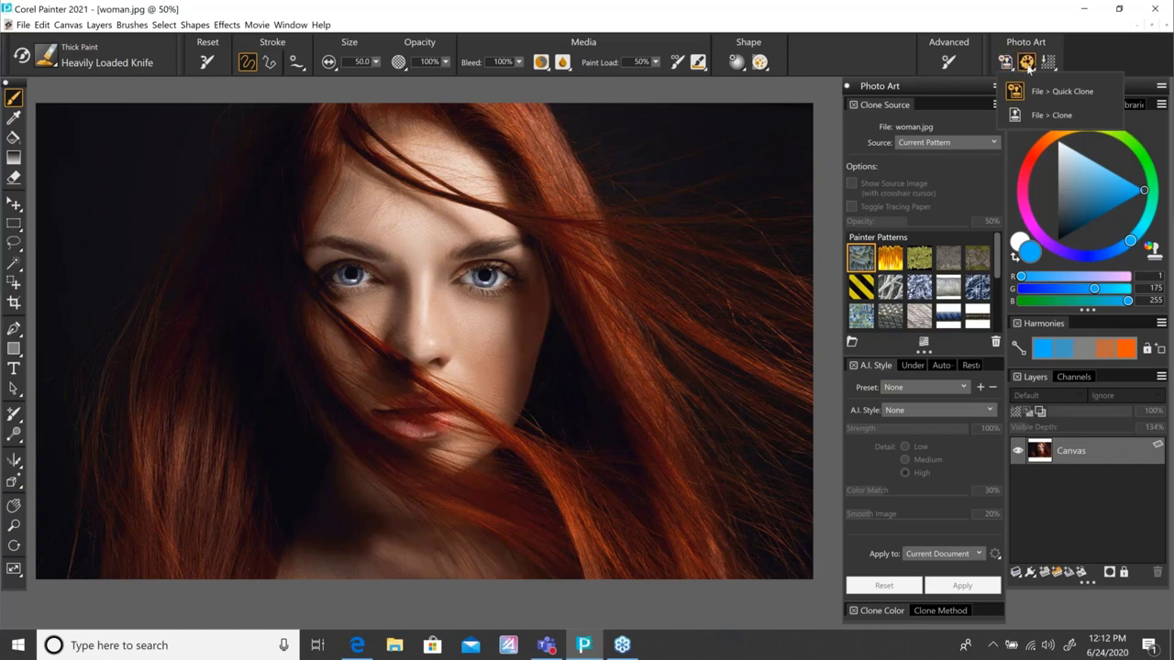
pyautogui.click(1029, 64)
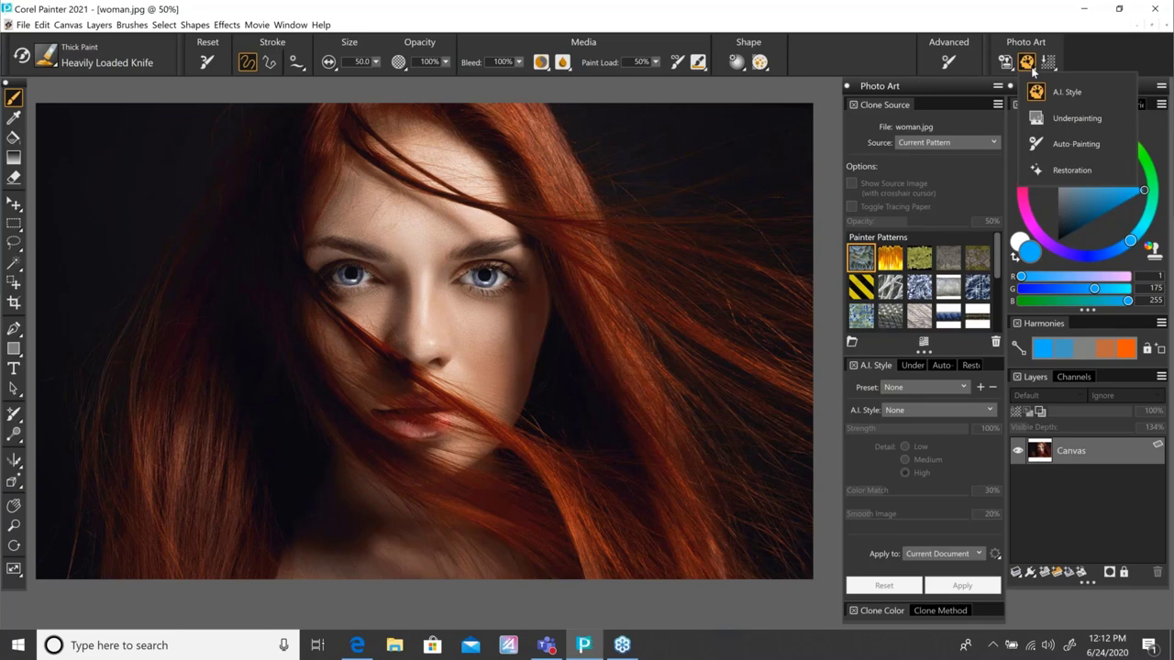
pyautogui.click(1048, 64)
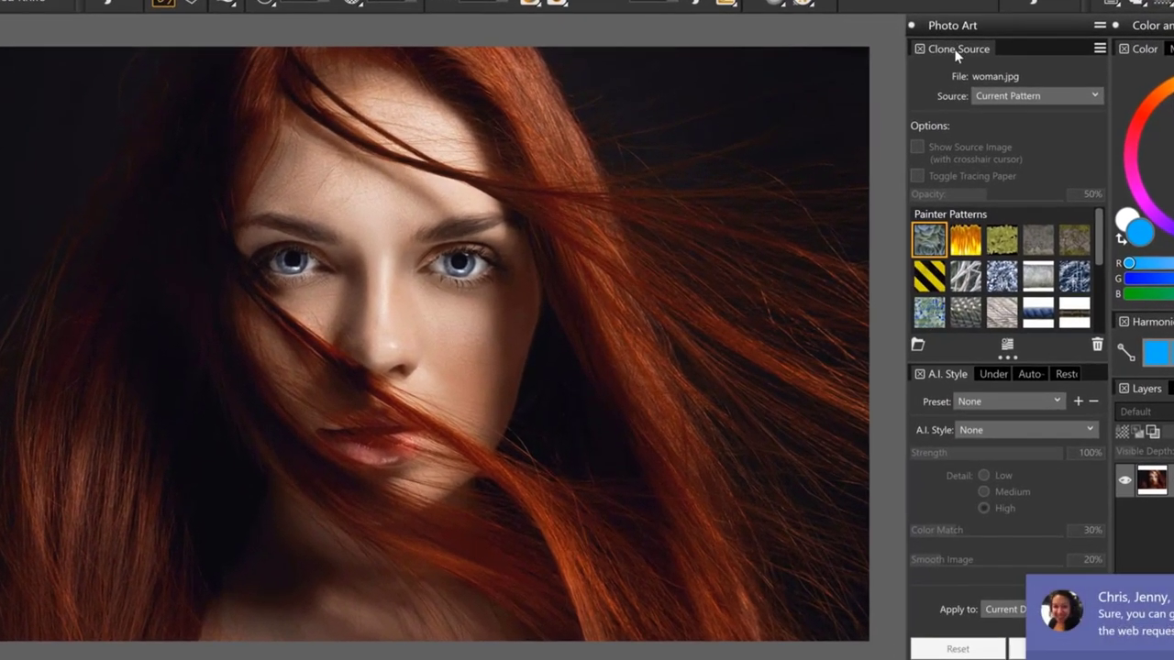
# Step: Collapse the Clone Source settings and give the portrait the Absolute Abstract A.I. Style preset
pyautogui.click(958, 49)
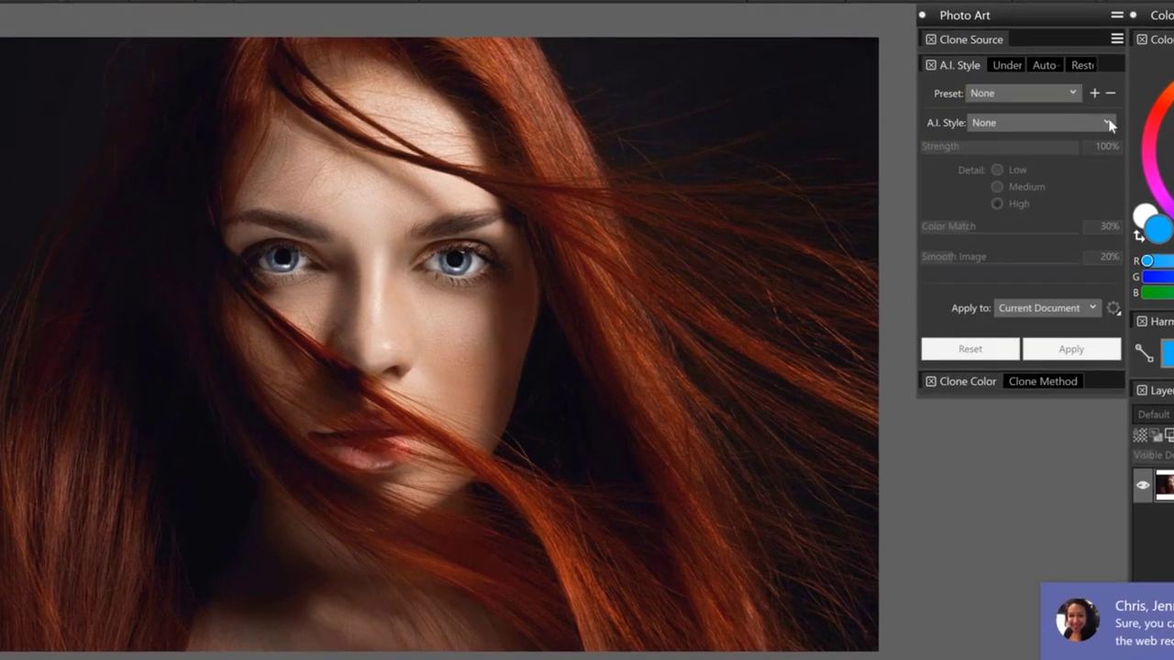
pyautogui.click(1013, 95)
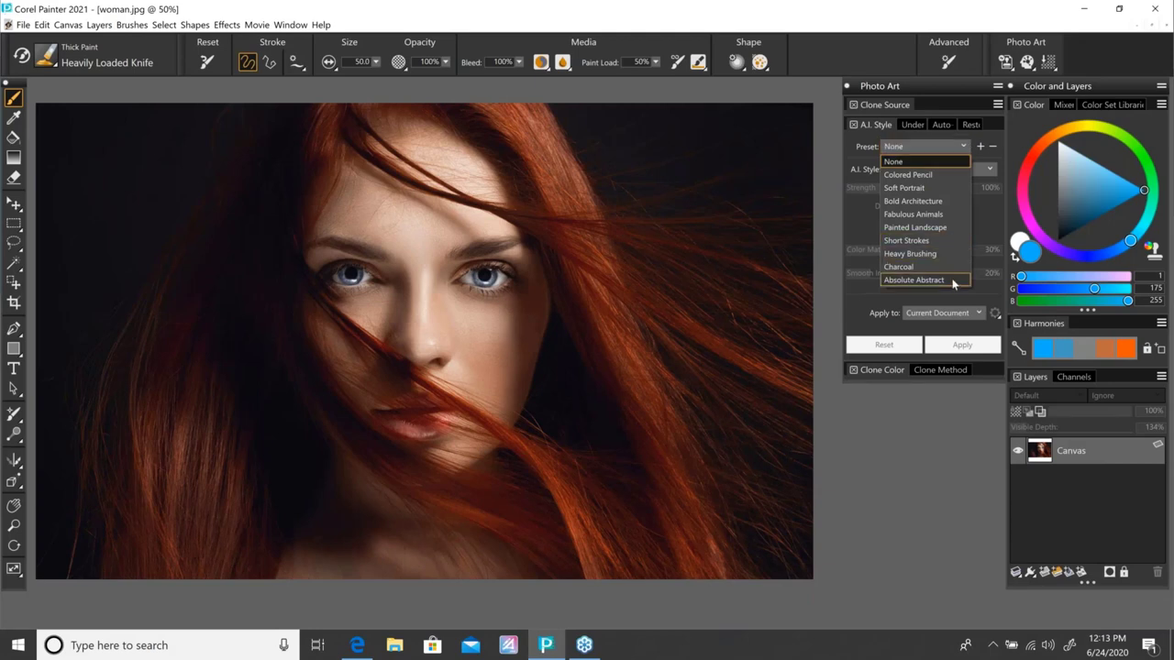
pyautogui.click(953, 281)
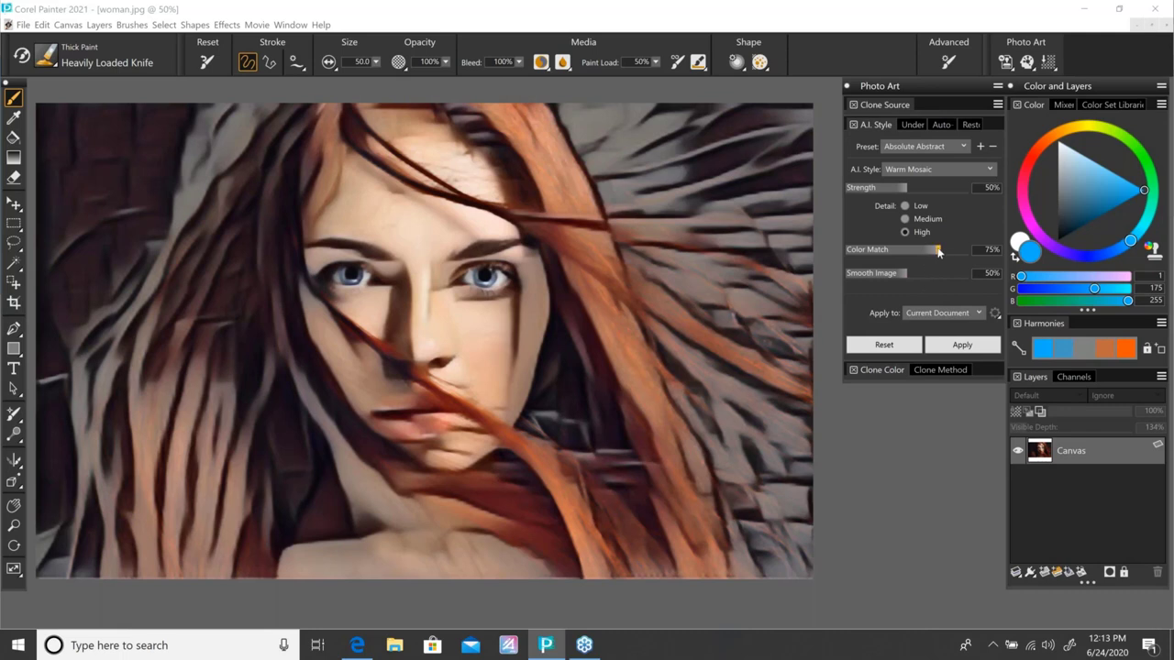
# Step: Set the A.I. Style's Color Match to 100% and its Strength to 42%
pyautogui.moveTo(938, 252); pyautogui.dragTo(979, 249)
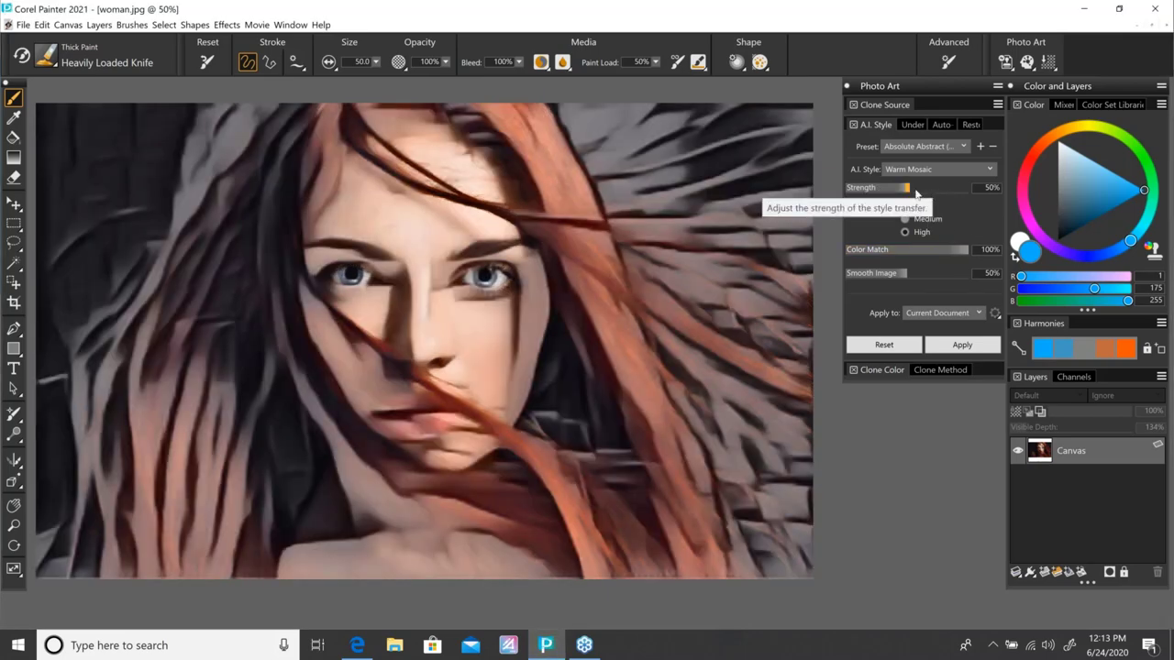
pyautogui.click(928, 188)
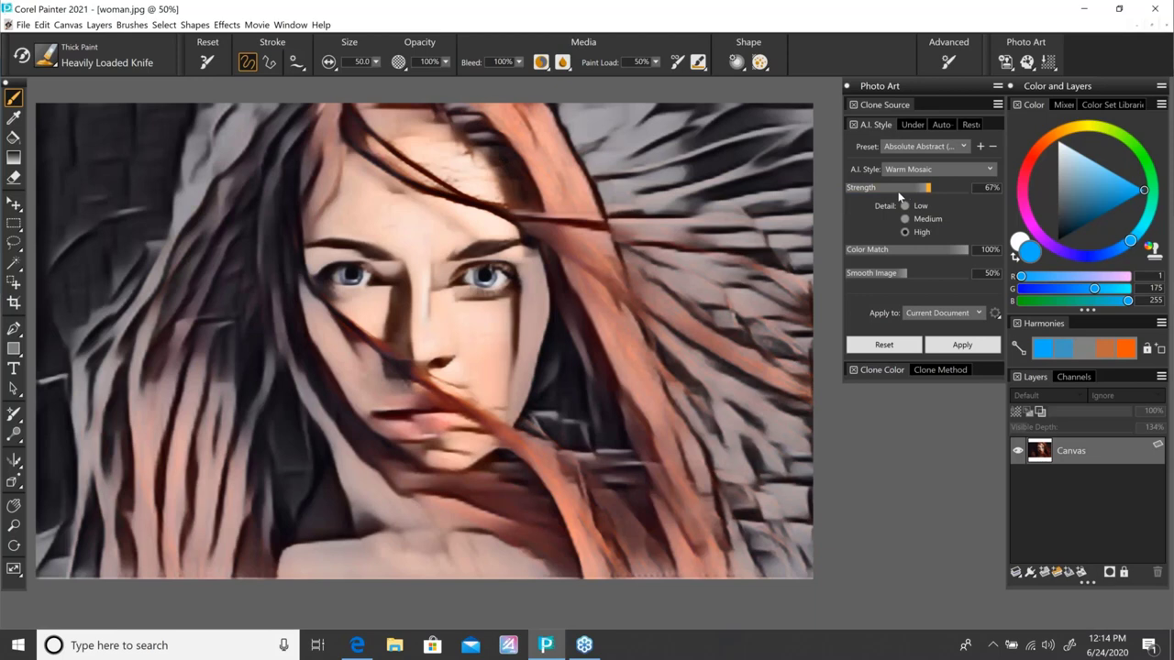
pyautogui.click(899, 190)
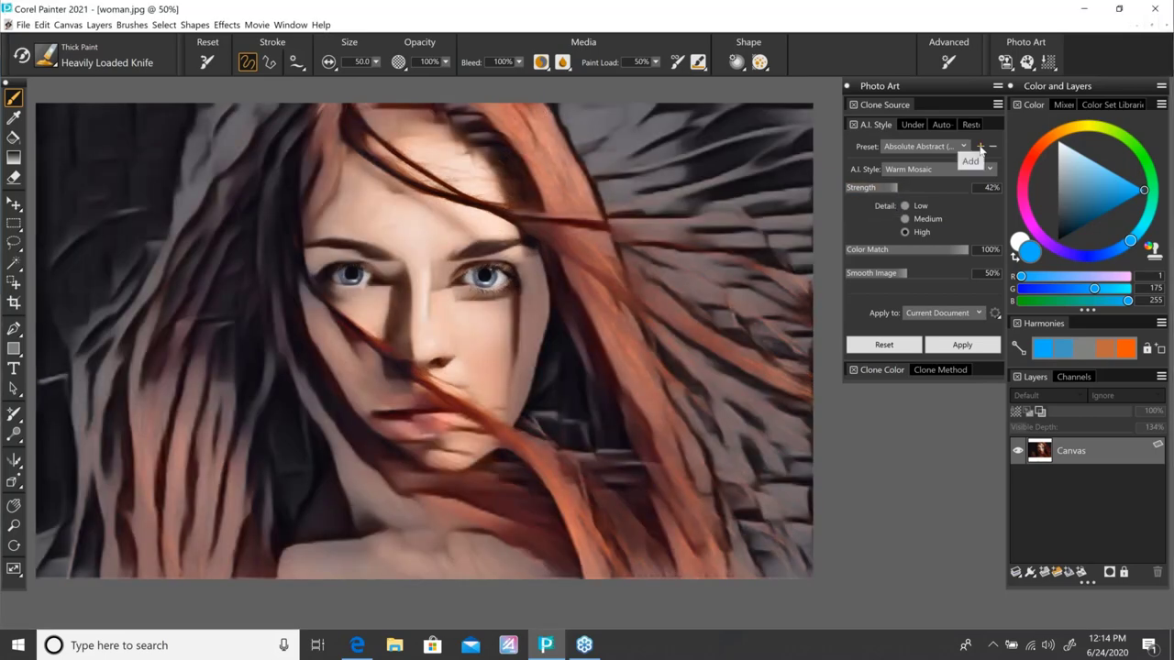
# Step: Save the modified A.I. Style settings as a preset named "t" and reset the style on the portrait
pyautogui.click(979, 146)
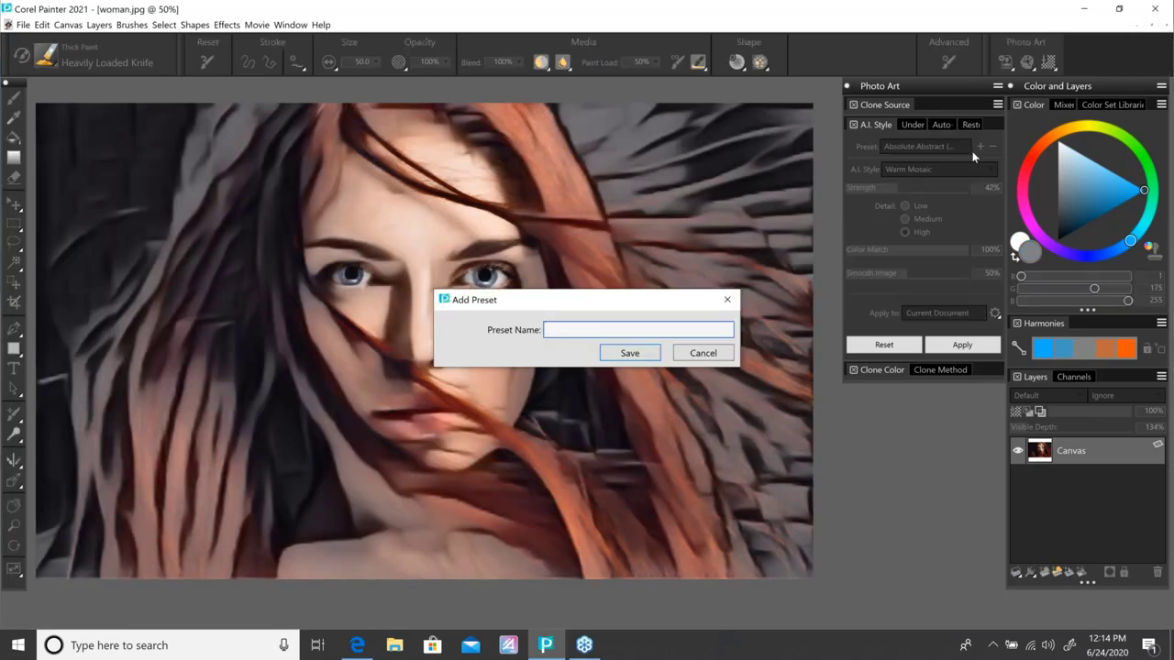
pyautogui.write('t')
pyautogui.press('Return')
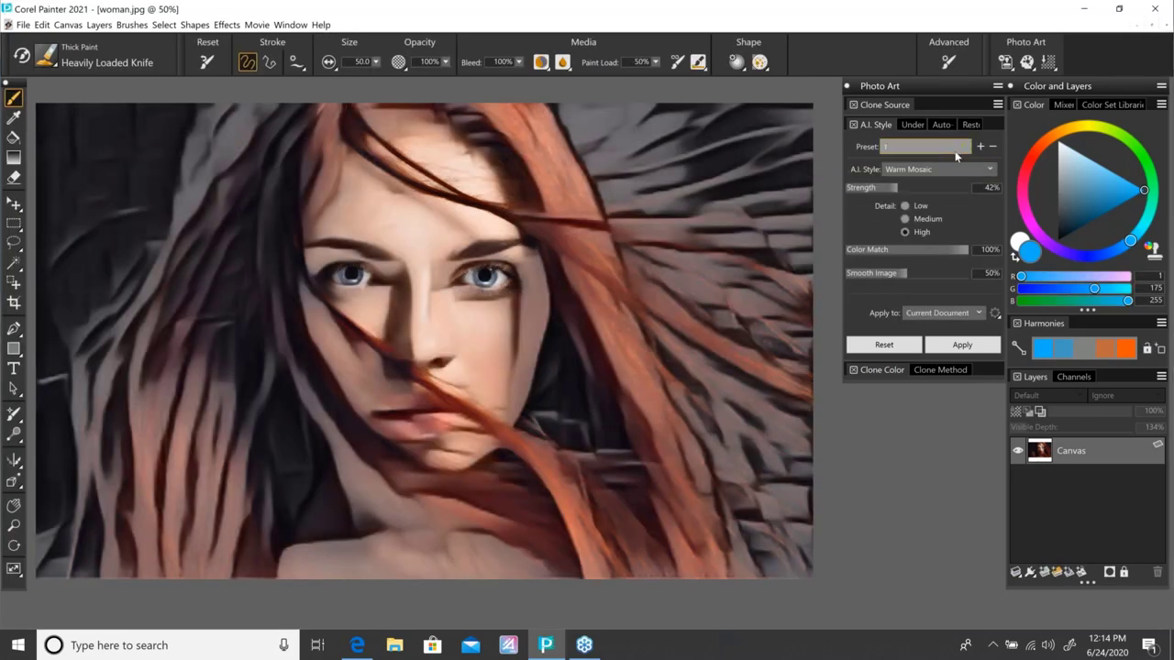
pyautogui.click(965, 148)
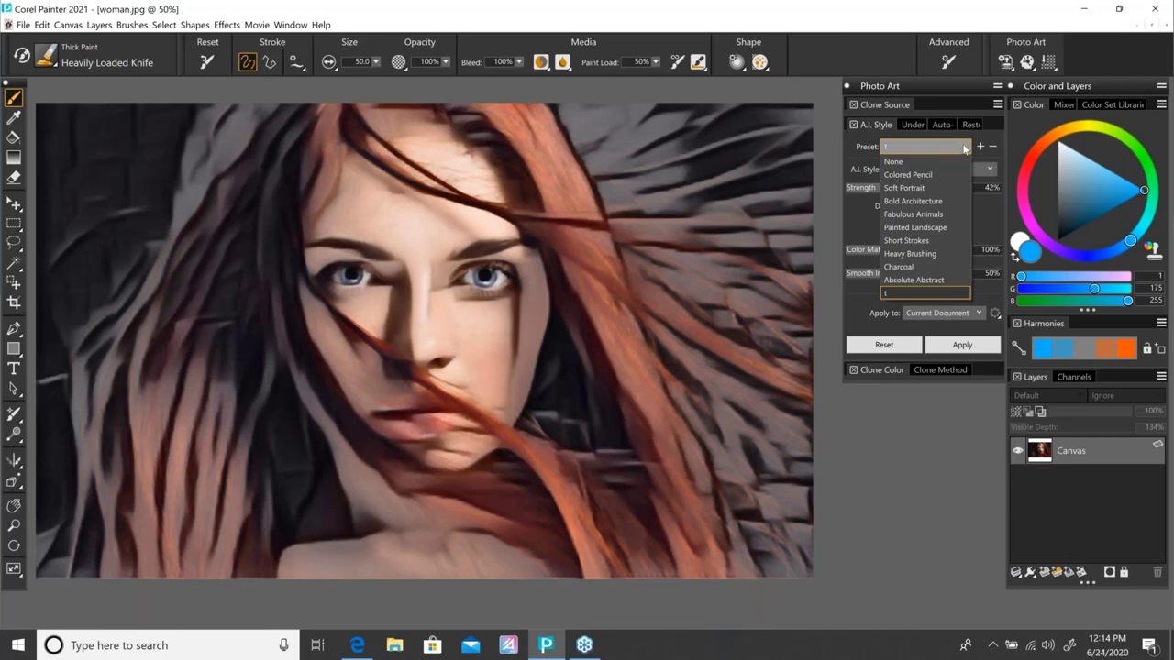
pyautogui.click(987, 209)
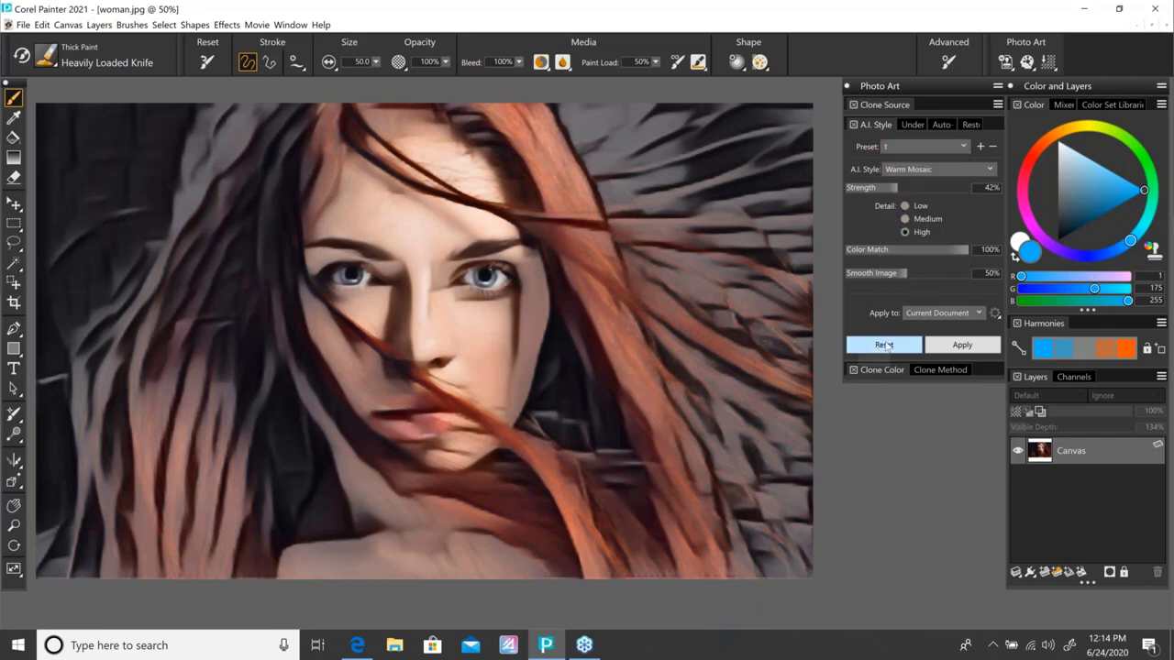
pyautogui.click(884, 345)
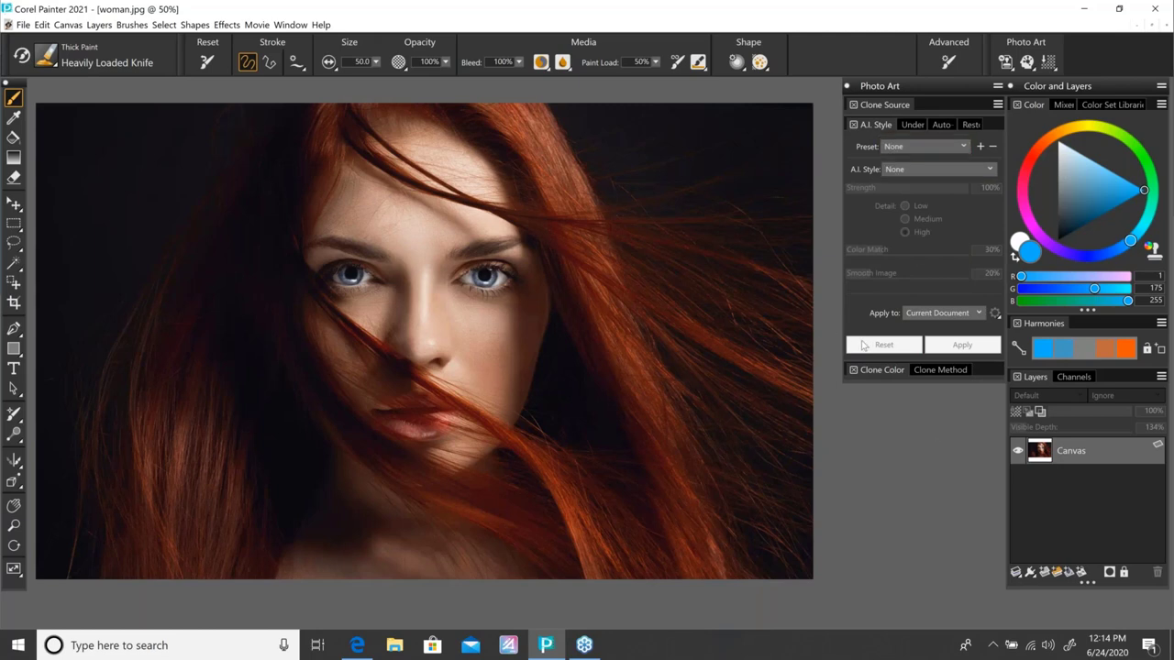
# Step: Try the Charcoal A.I. Style preset on the portrait and reset it
pyautogui.click(924, 147)
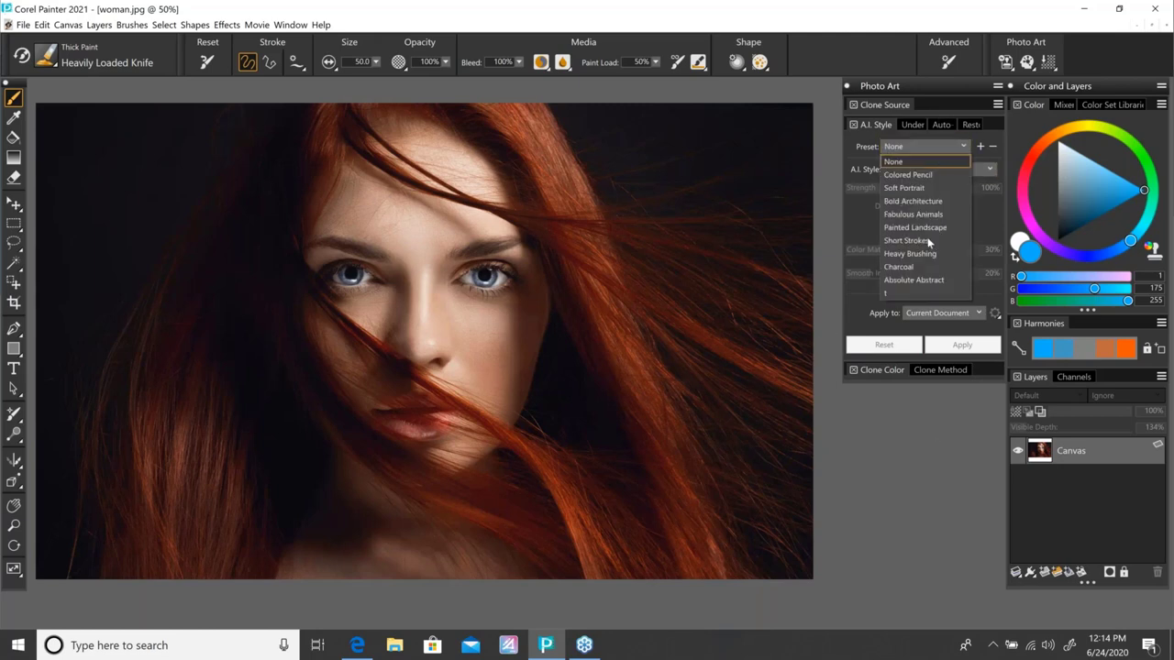
pyautogui.click(924, 267)
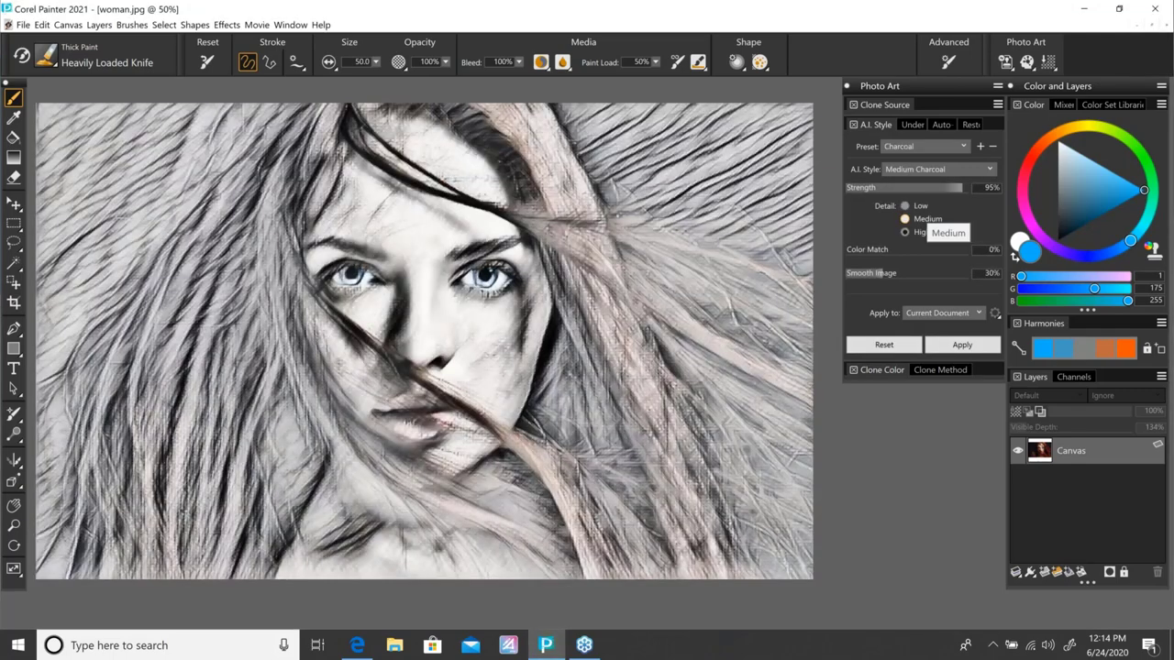
pyautogui.click(947, 151)
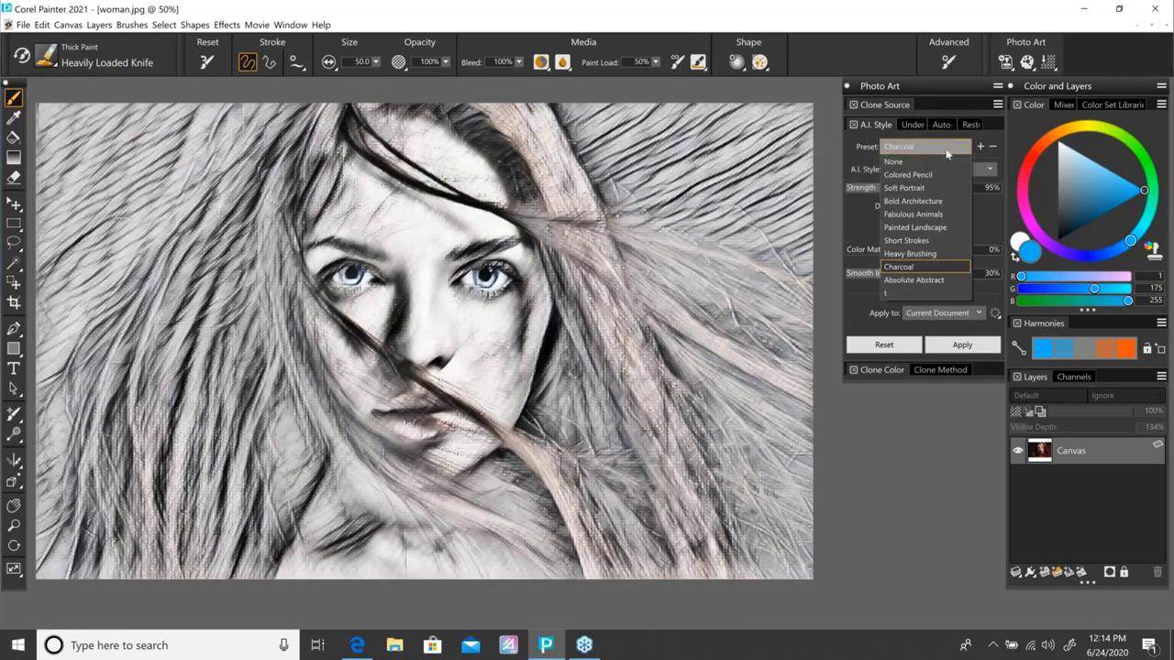
pyautogui.click(980, 212)
pyautogui.click(883, 345)
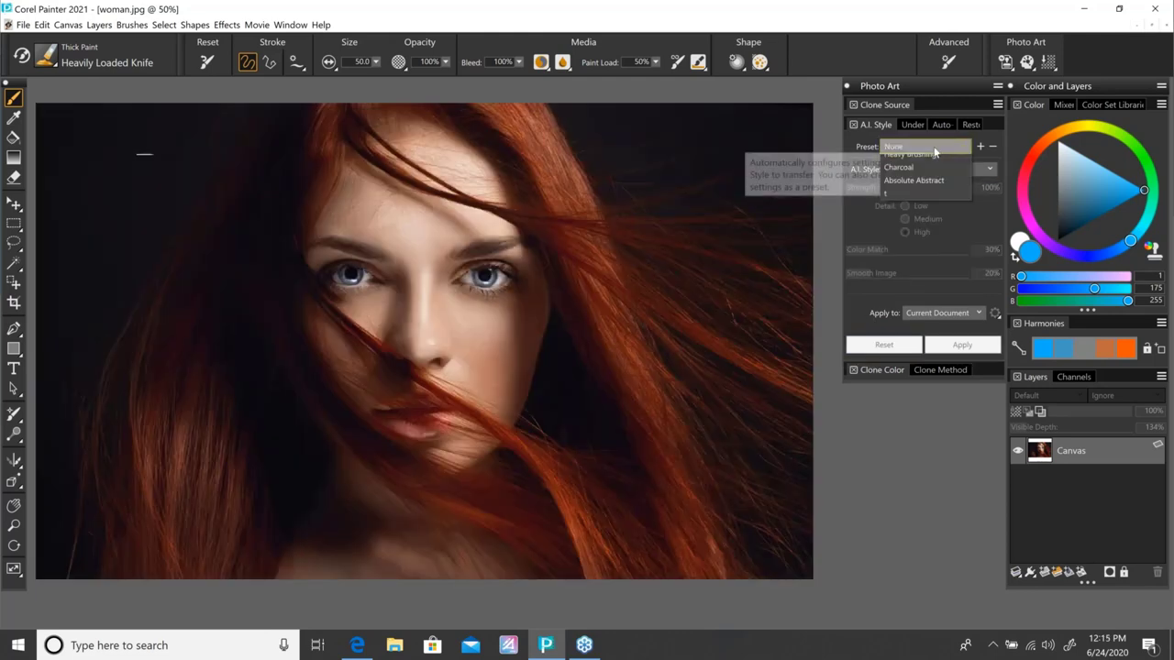
# Step: Give the portrait the Soft Portrait A.I. Style preset with Color Match at 100% and Strength at 39%
pyautogui.click(926, 147)
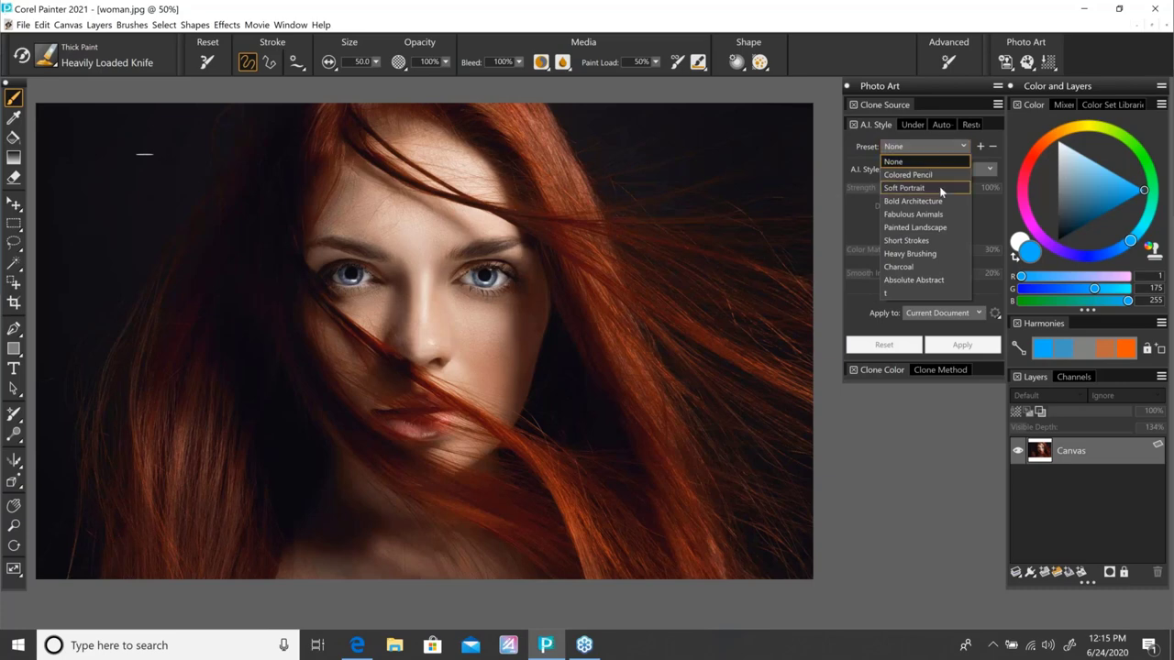
pyautogui.click(939, 186)
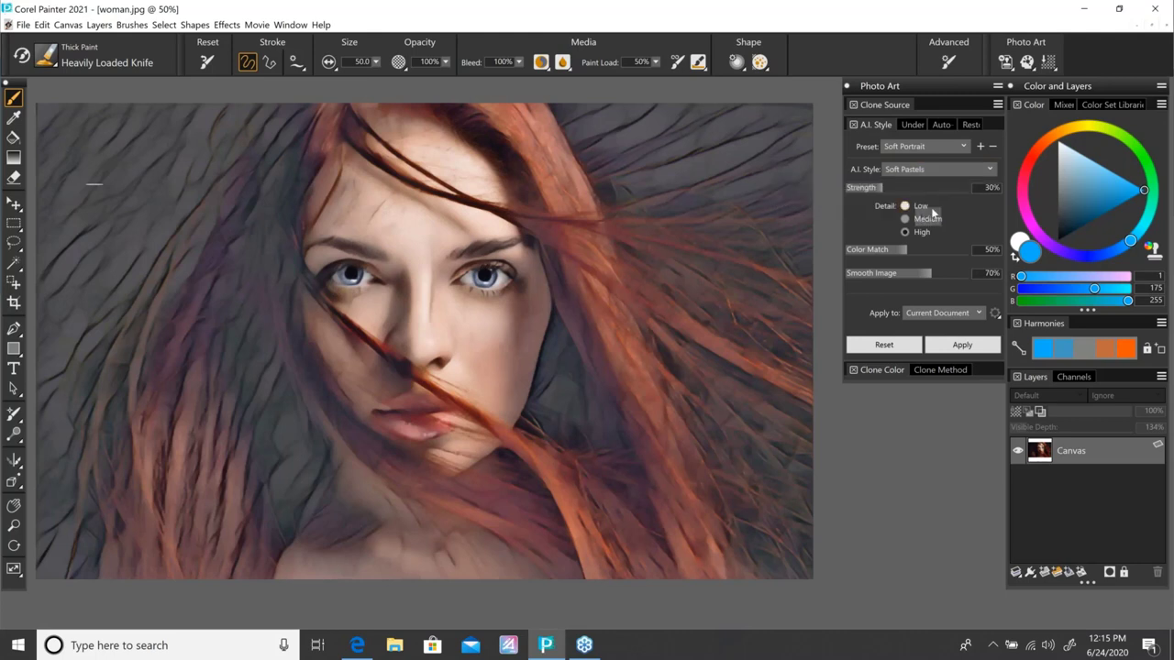
pyautogui.moveTo(908, 249); pyautogui.dragTo(1007, 245)
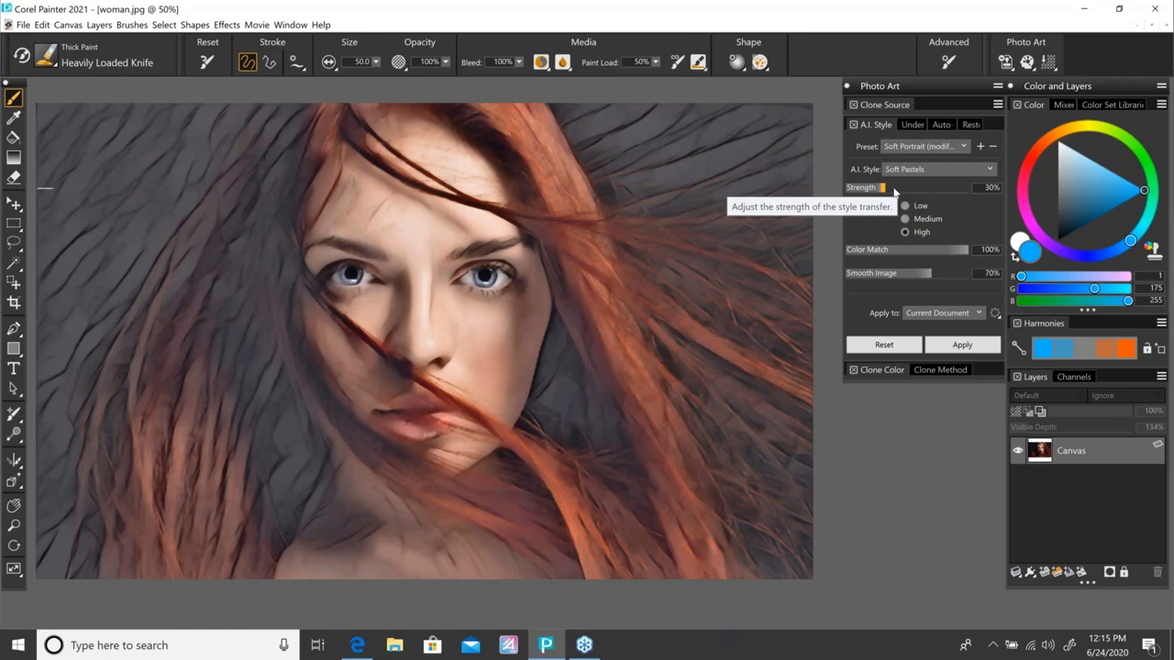
pyautogui.click(893, 189)
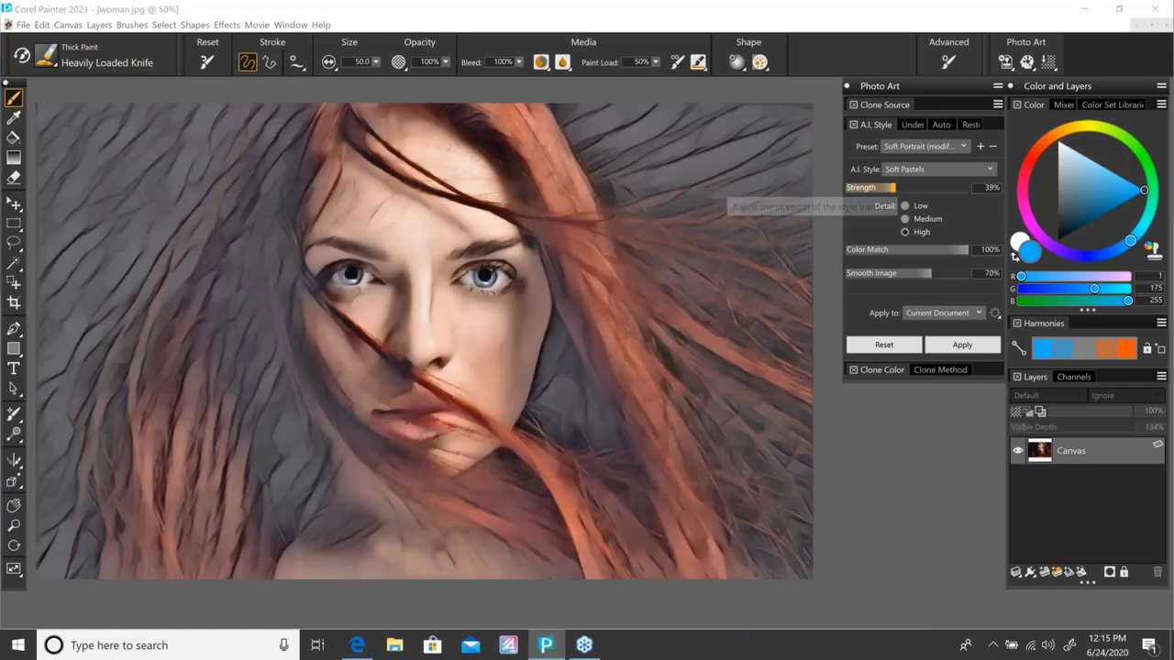
# Step: In the Underpainting settings, set Brightness to -21% and Saturation to 15%, with New Clone Document as the apply target
pyautogui.click(917, 125)
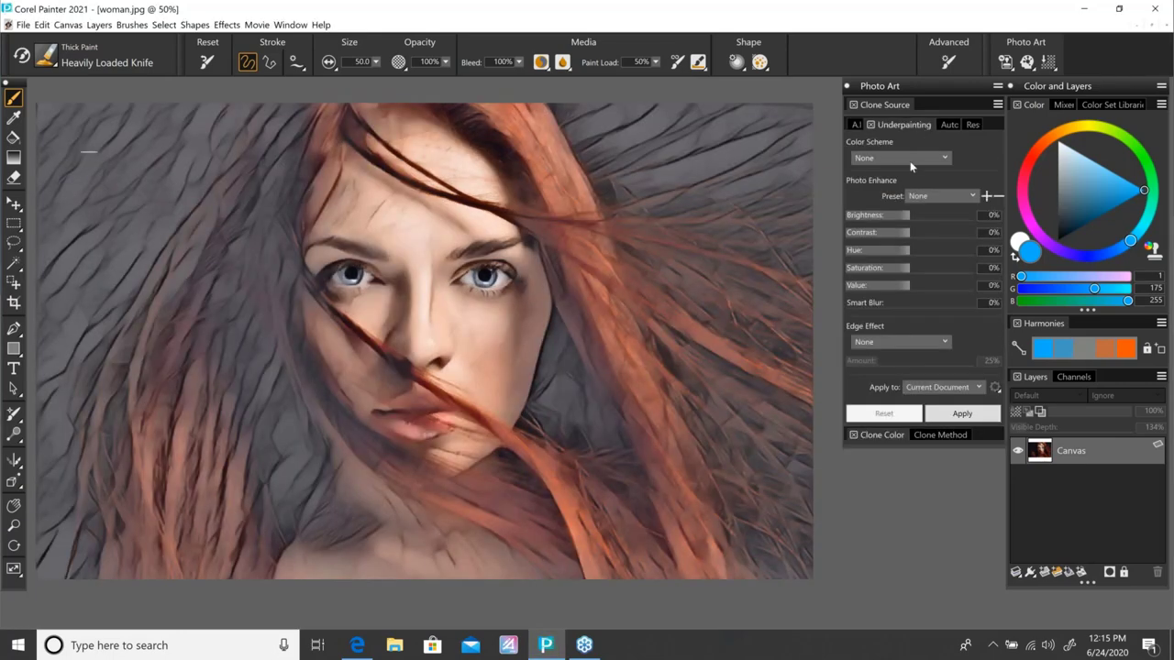
pyautogui.click(898, 215)
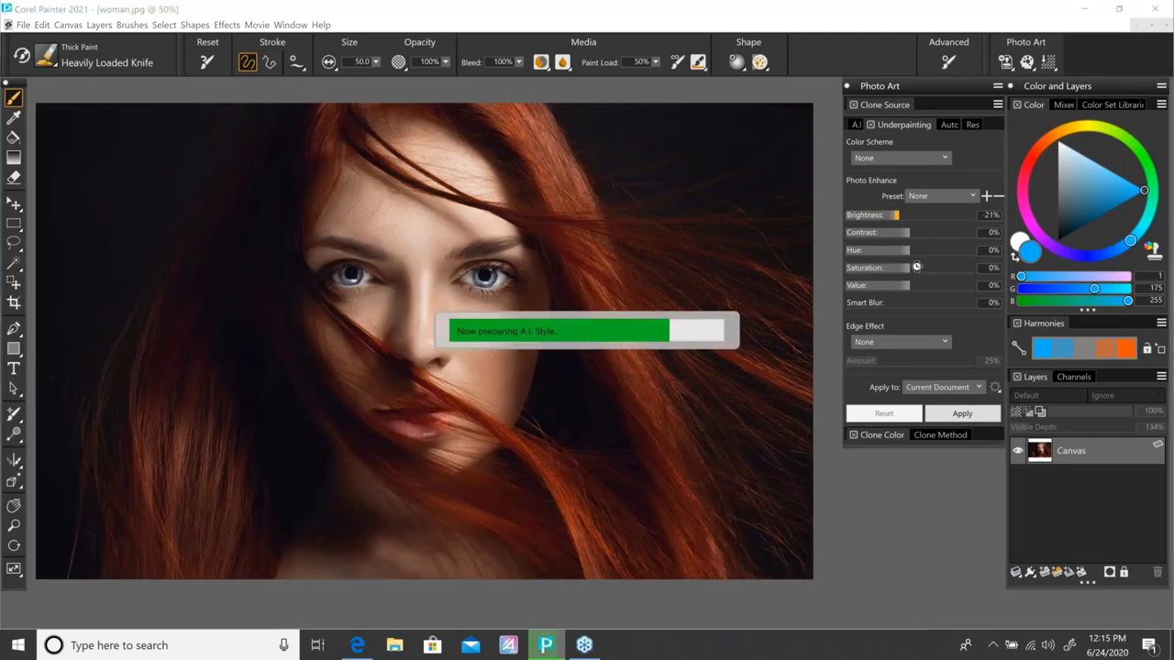
pyautogui.click(915, 267)
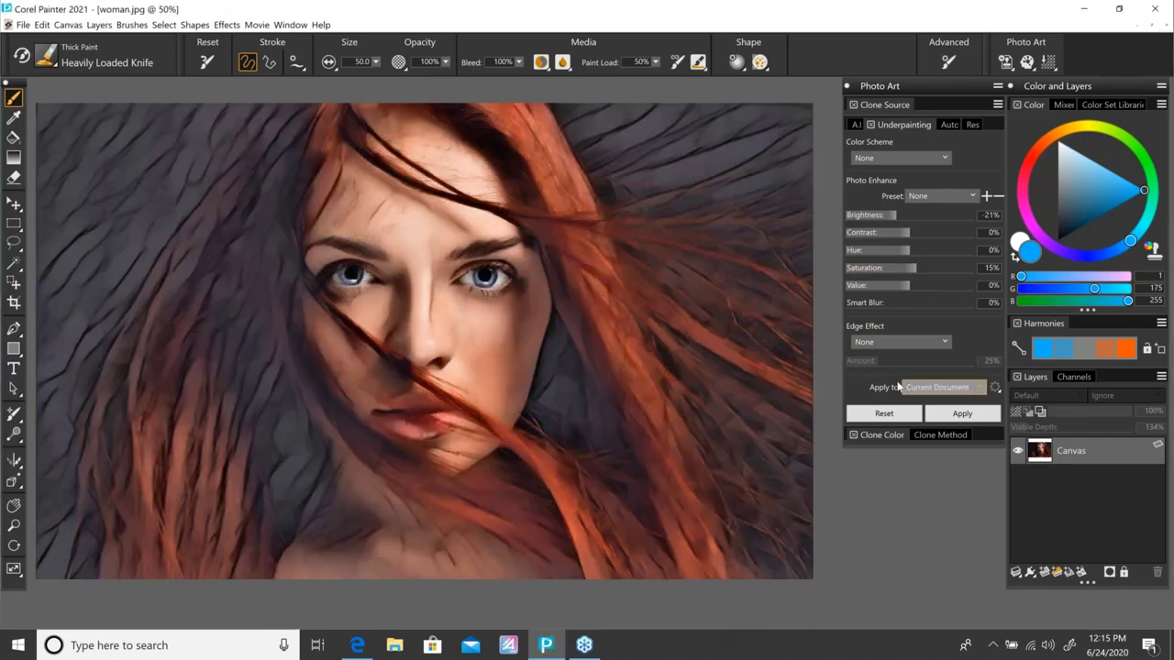
pyautogui.click(979, 388)
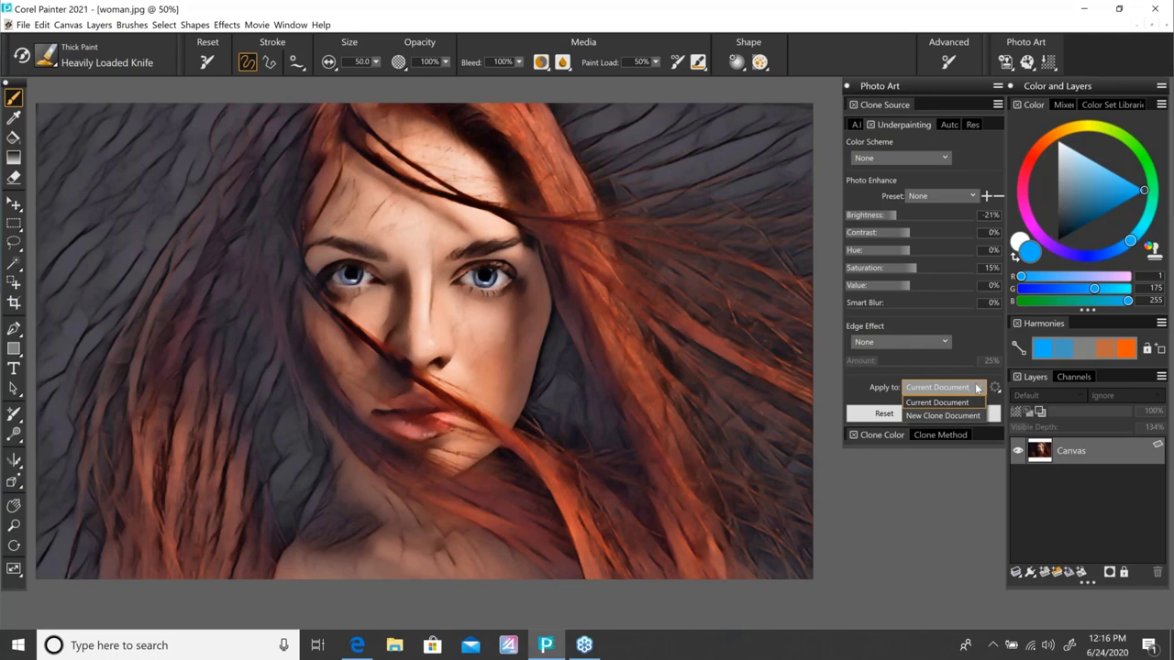
pyautogui.click(974, 415)
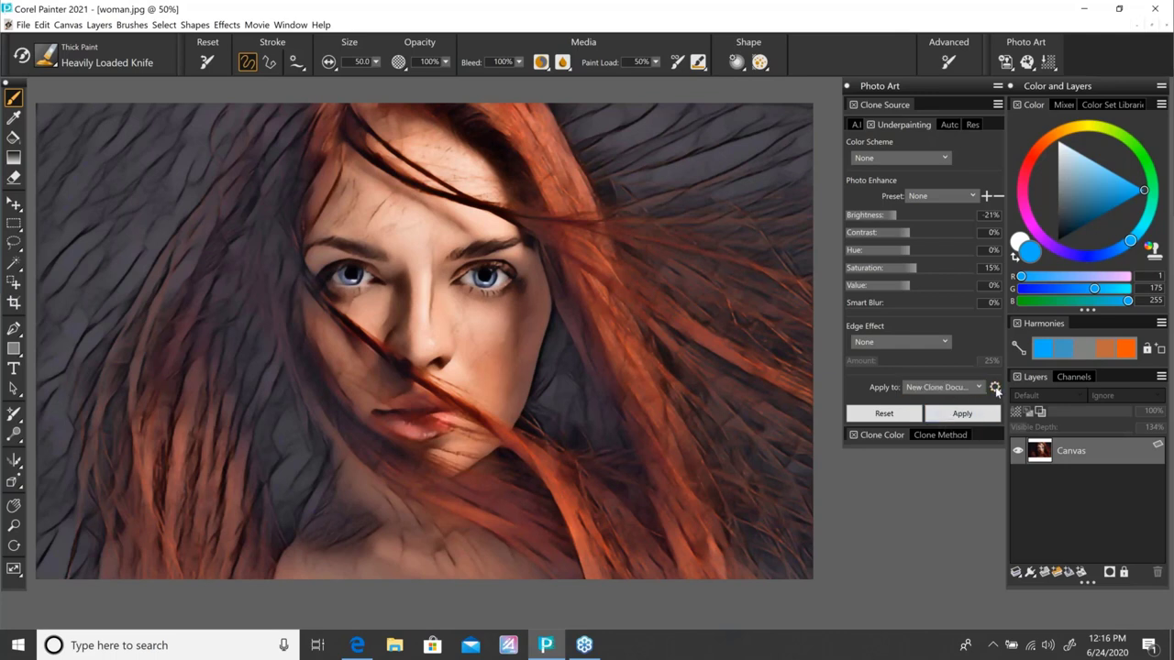
# Step: Turn off Clear Canvas in the clone options and apply the underpainting to a new clone document
pyautogui.click(995, 387)
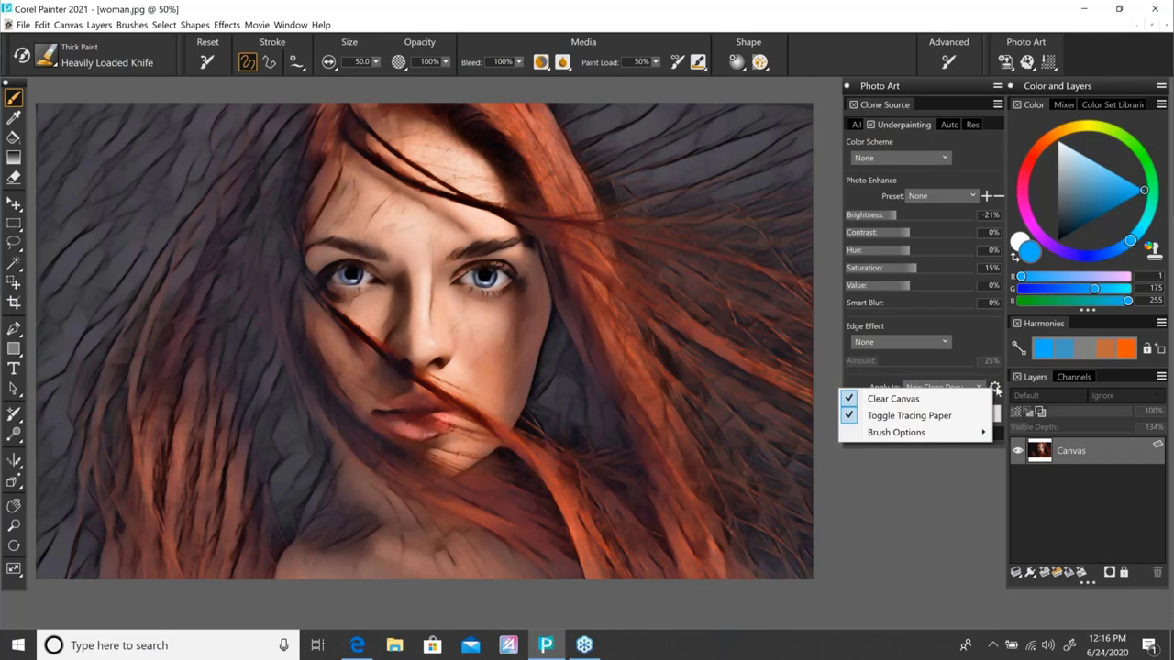
pyautogui.click(924, 402)
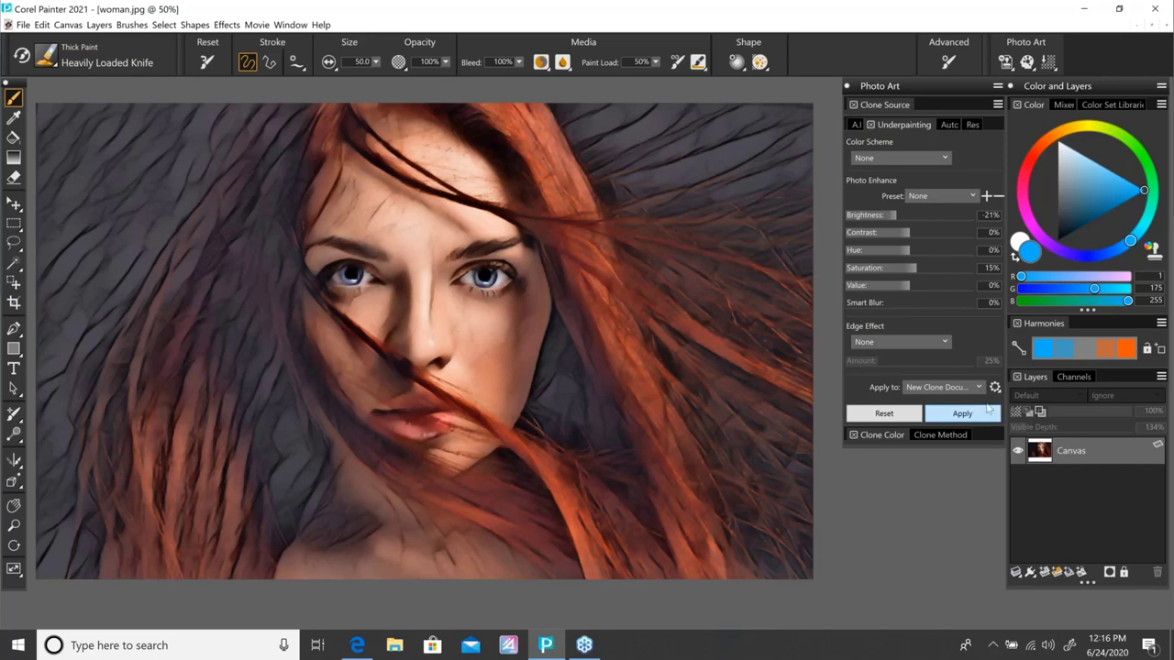
pyautogui.click(994, 389)
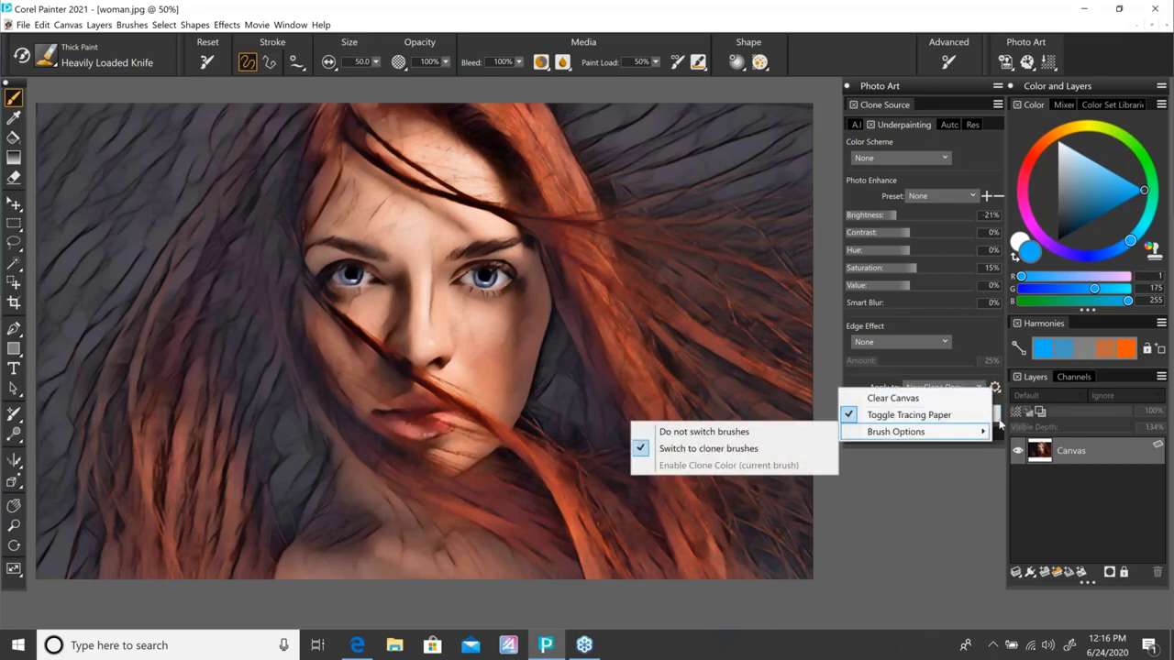
pyautogui.click(848, 382)
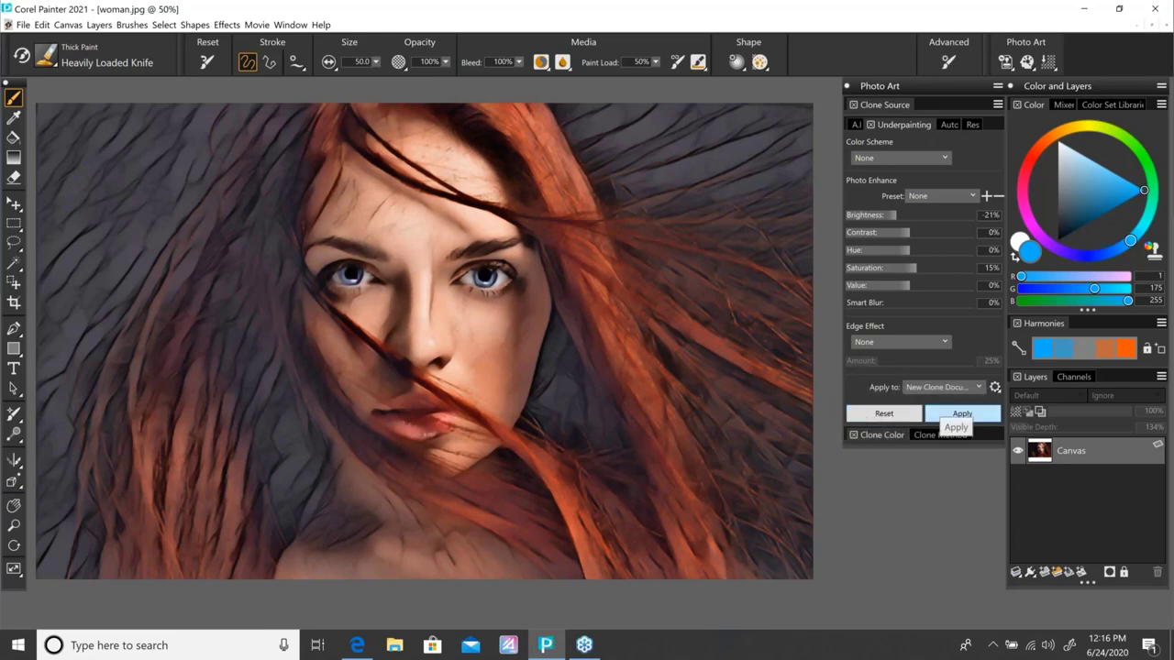
pyautogui.click(962, 416)
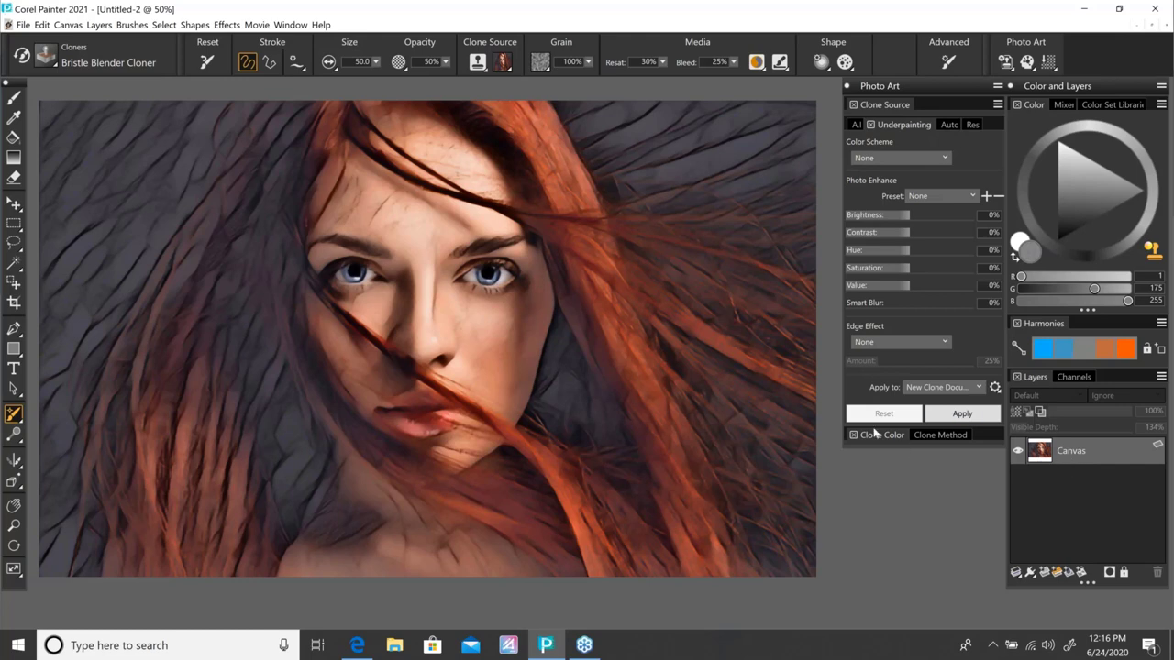
# Step: Collapse the Underpainting settings and select the Fractured Blender brush from the Blenders category
pyautogui.click(904, 125)
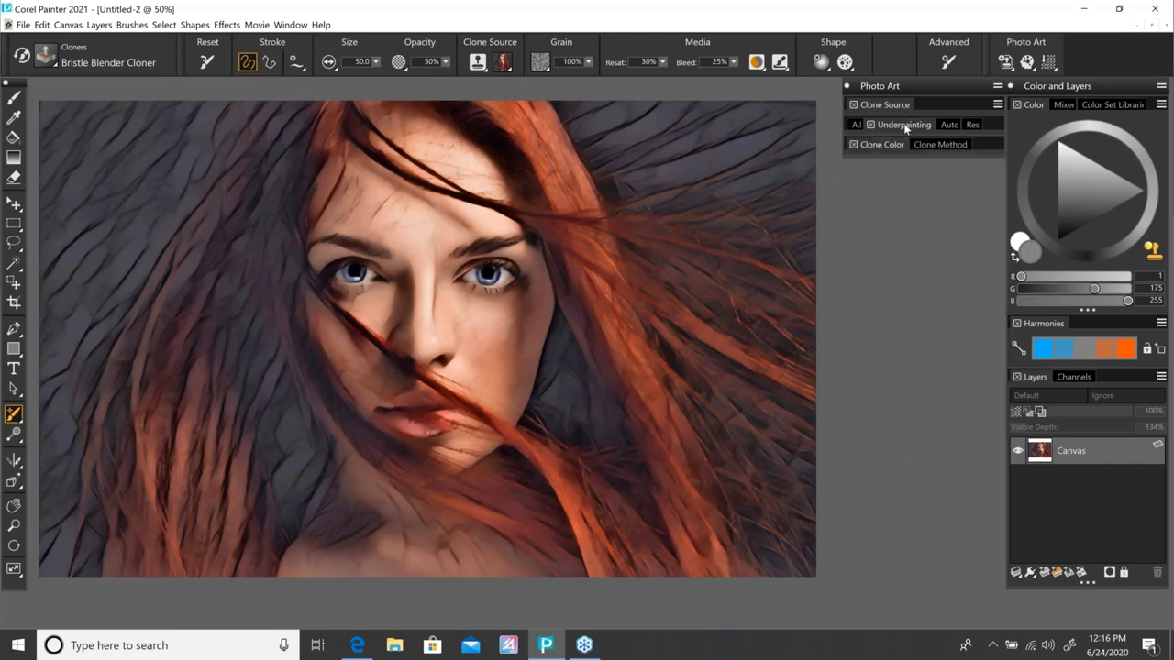
pyautogui.click(46, 56)
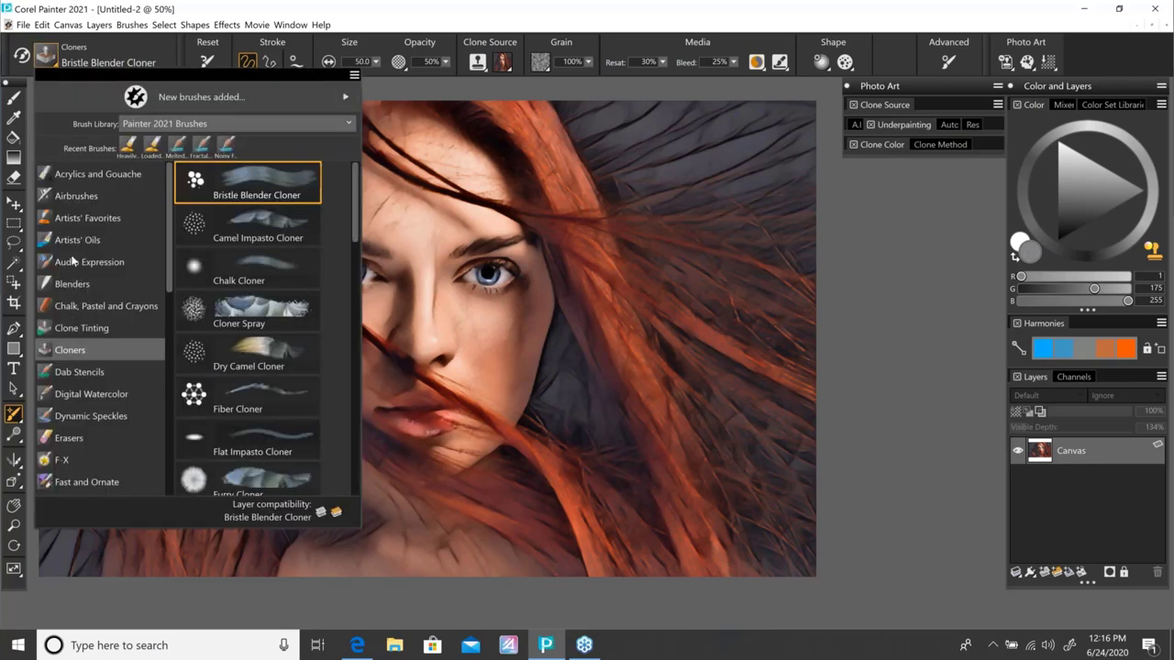
pyautogui.click(97, 287)
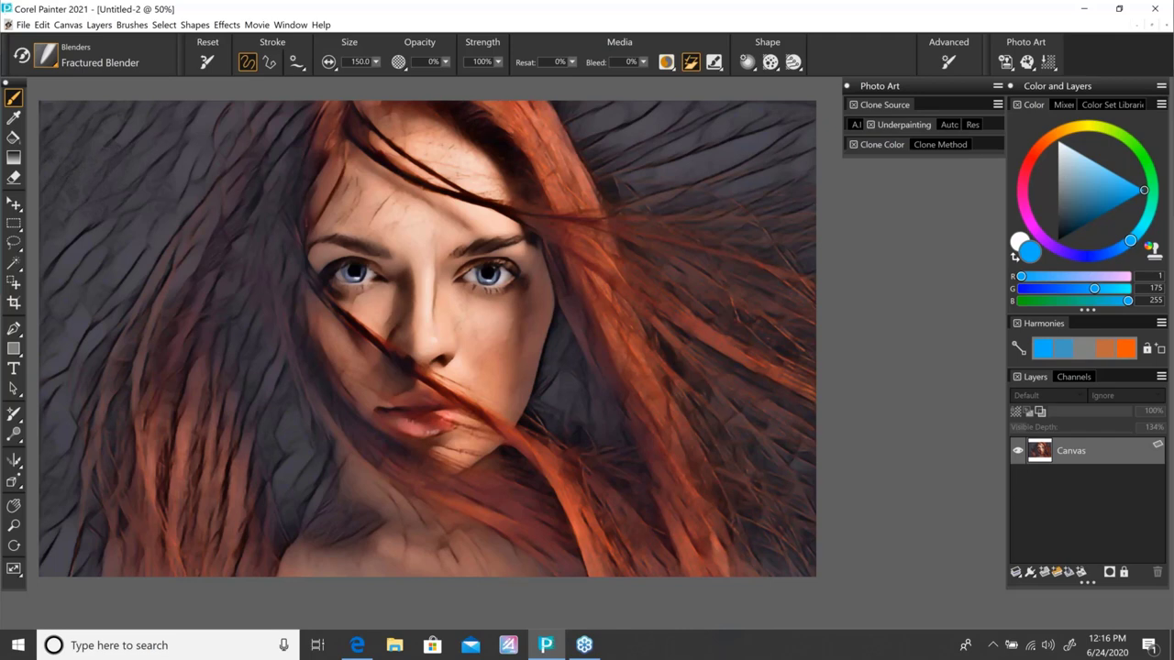
# Step: Add the original portrait photo from the Desktop as a second embedded clone source for the clone document
pyautogui.click(892, 108)
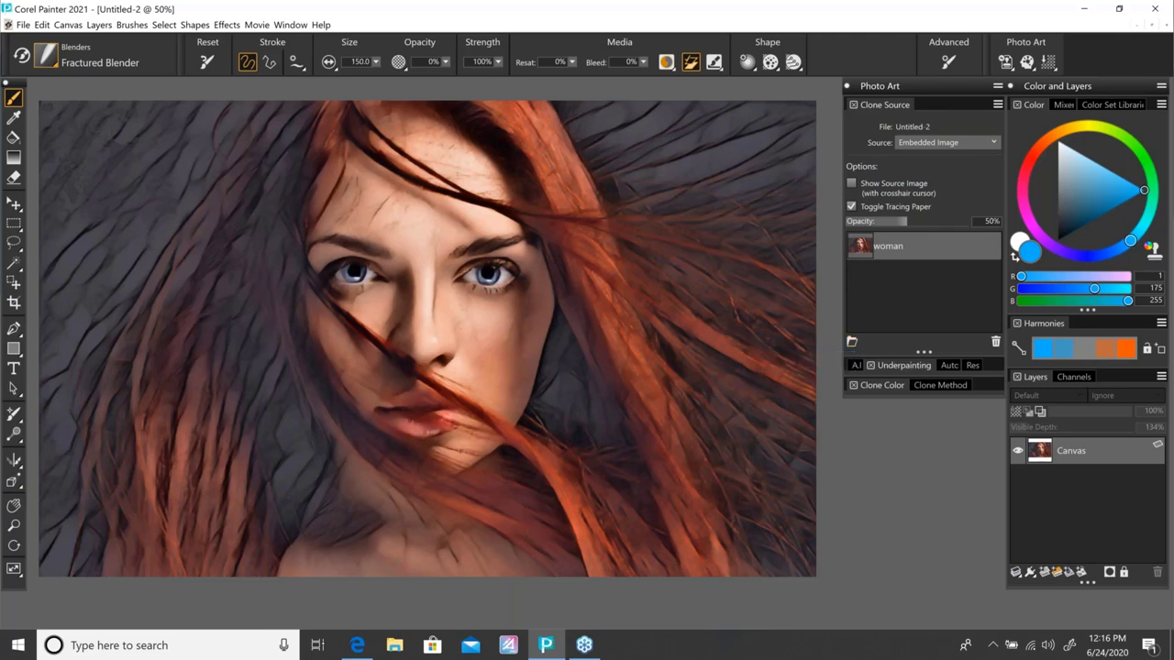
pyautogui.click(851, 341)
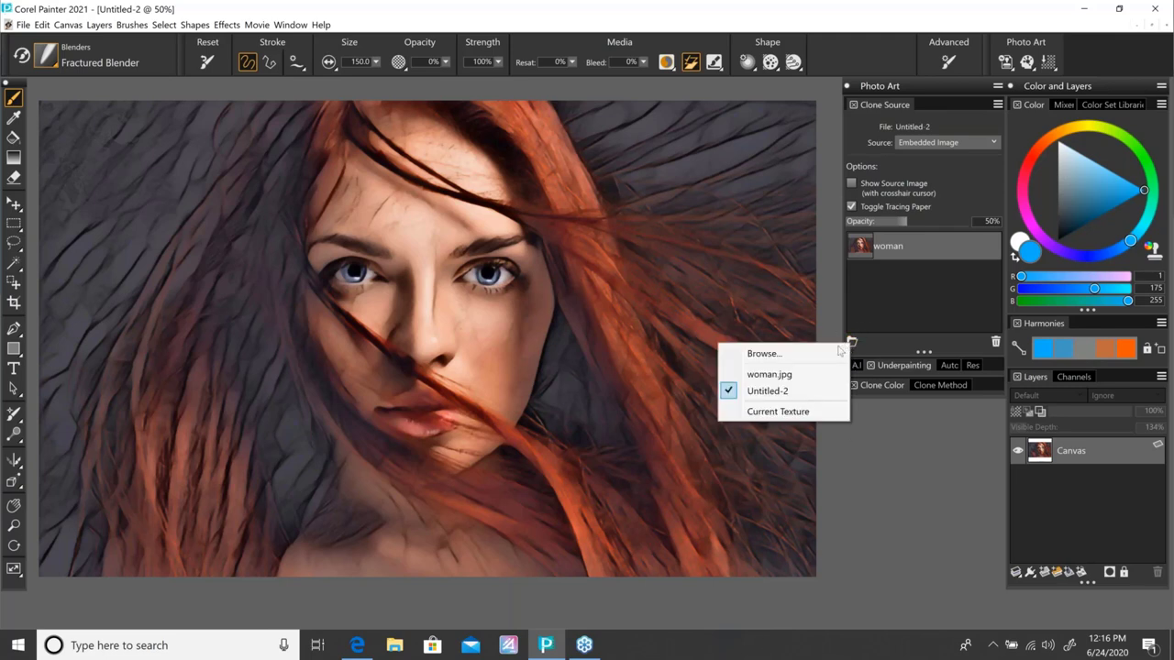
pyautogui.click(818, 355)
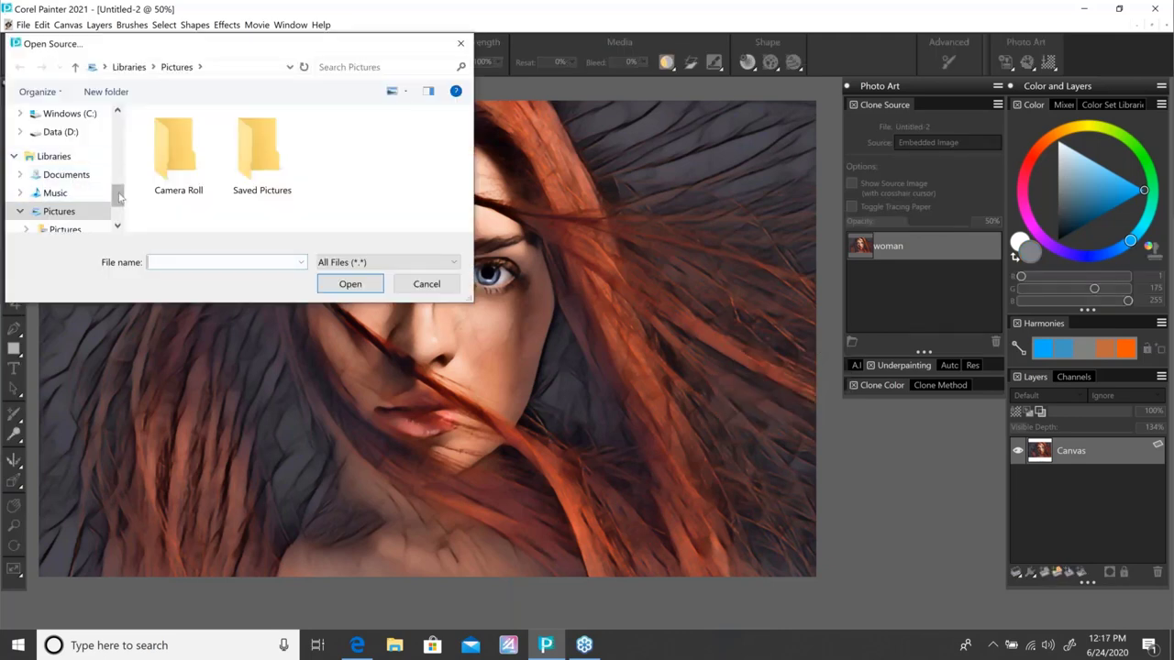
pyautogui.moveTo(122, 196); pyautogui.dragTo(119, 116)
pyautogui.click(60, 131)
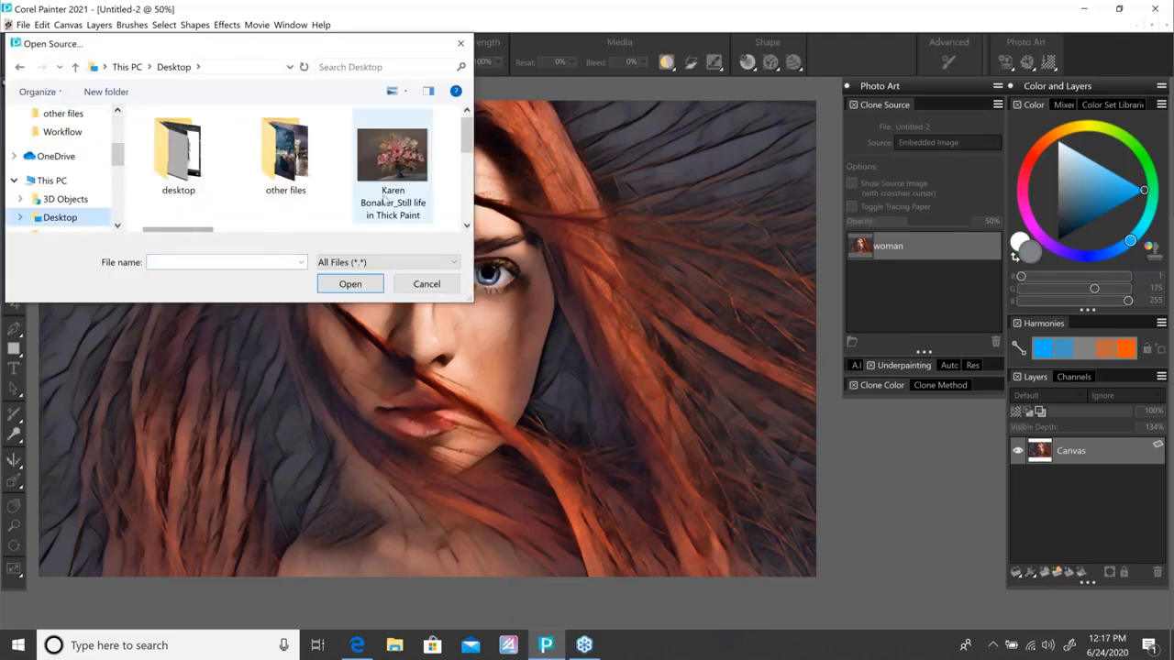
pyautogui.moveTo(466, 138); pyautogui.dragTo(465, 213)
pyautogui.doubleClick(284, 180)
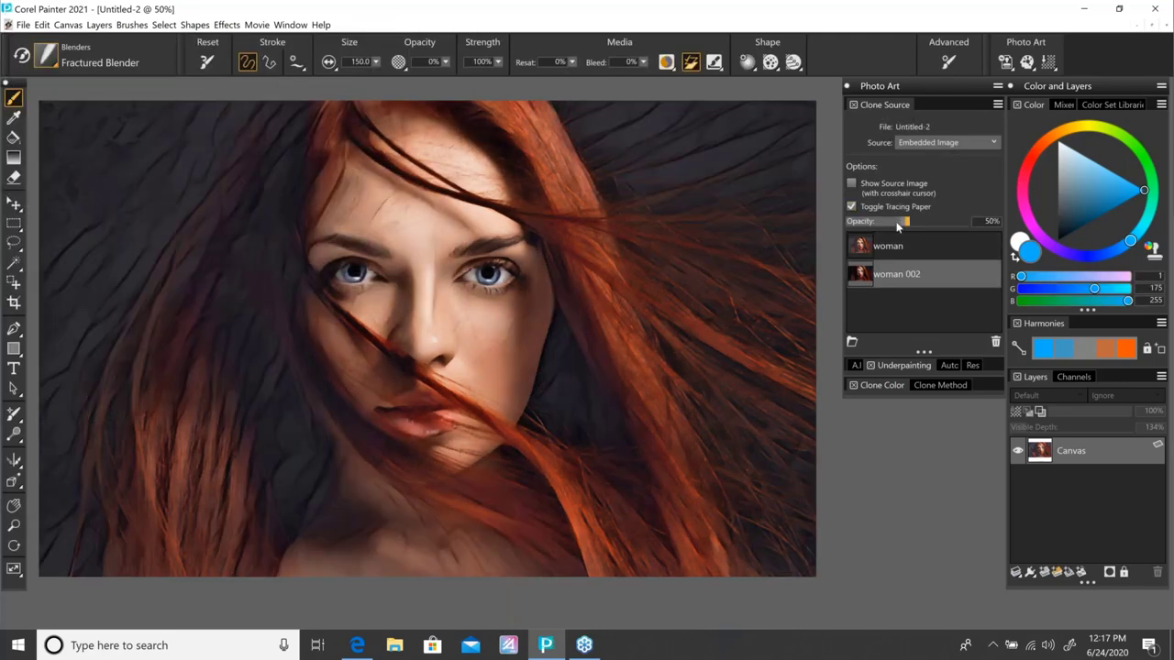
# Step: Set the tracing paper opacity to 0% and turn tracing paper off
pyautogui.moveTo(898, 227); pyautogui.dragTo(873, 227)
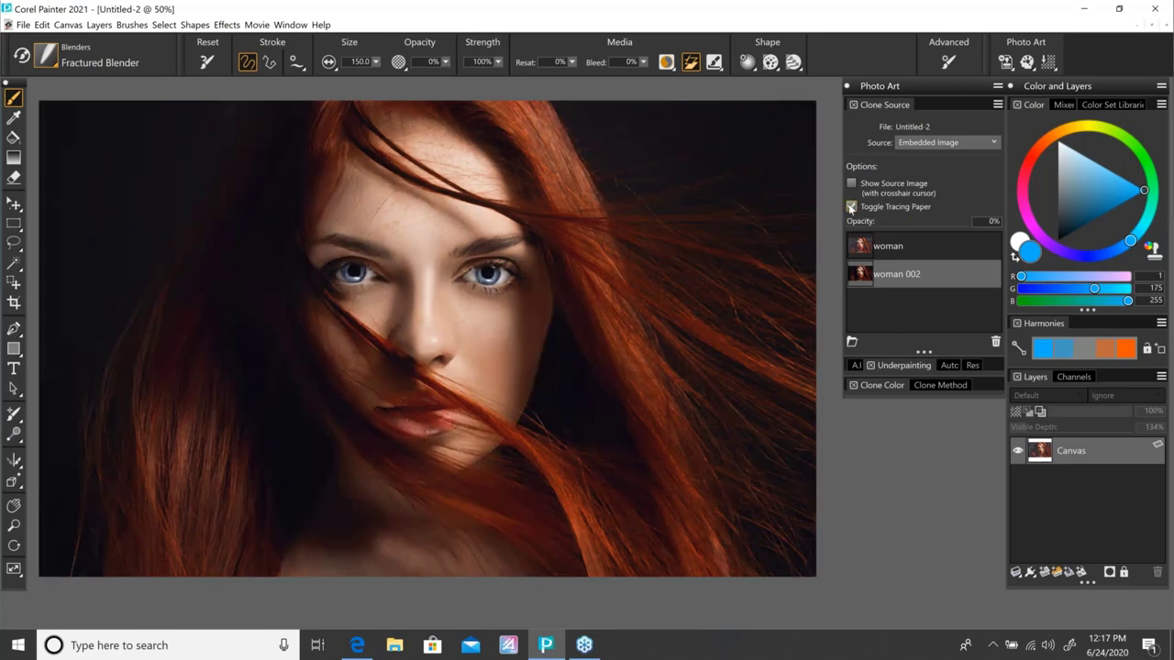
pyautogui.click(850, 207)
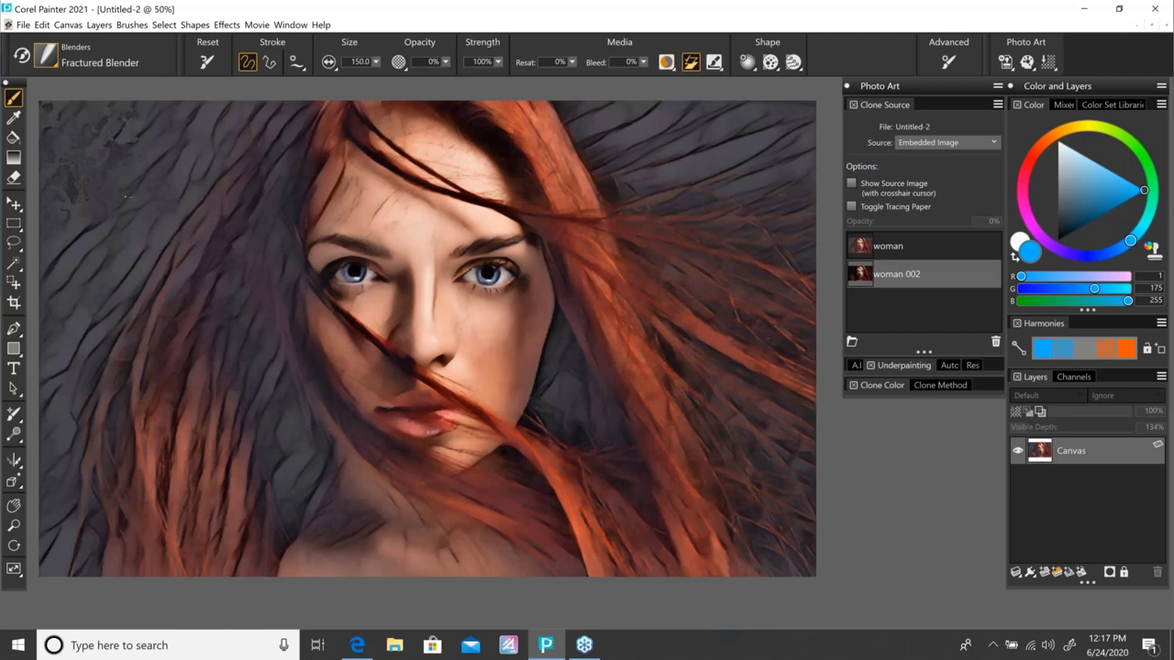
# Step: Blend the grey background around the hair and beside the neck with the Fractured Blender at size 150
pyautogui.moveTo(127, 195)
pyautogui.mouseDown()
pyautogui.moveTo(176, 152)
pyautogui.moveTo(197, 110)
pyautogui.moveTo(91, 261)
pyautogui.moveTo(57, 261)
pyautogui.moveTo(53, 351)
pyautogui.moveTo(82, 476)
pyautogui.moveTo(77, 568)
pyautogui.mouseUp()
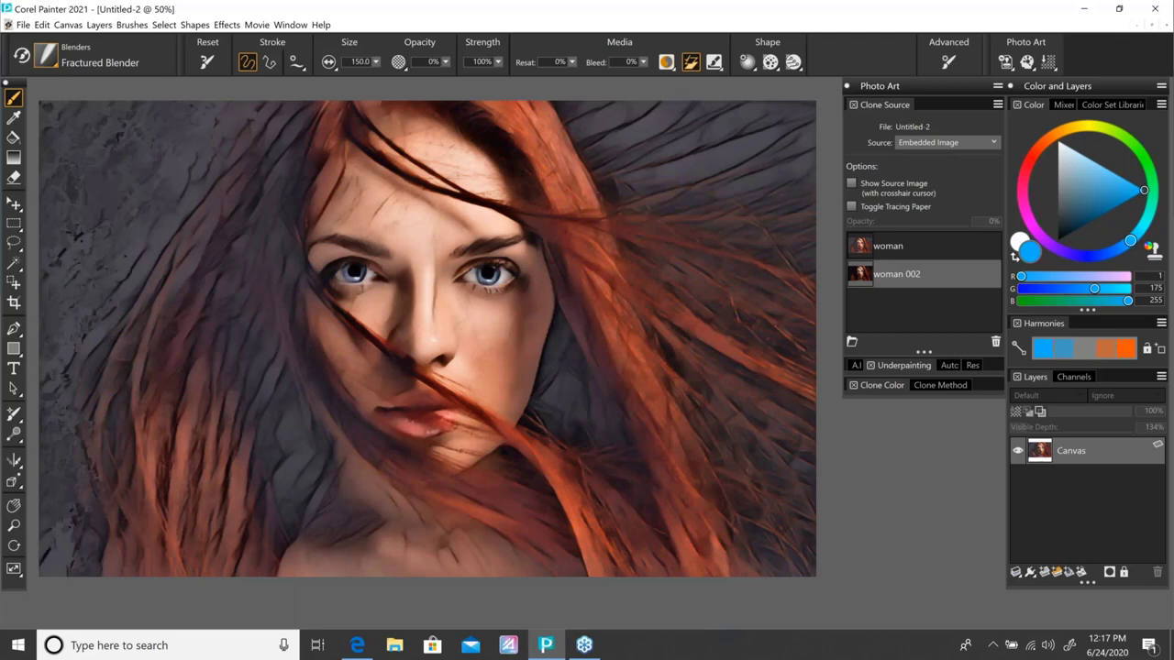
pyautogui.moveTo(78, 271)
pyautogui.mouseDown()
pyautogui.moveTo(142, 206)
pyautogui.moveTo(165, 257)
pyautogui.moveTo(129, 279)
pyautogui.moveTo(206, 169)
pyautogui.mouseUp()
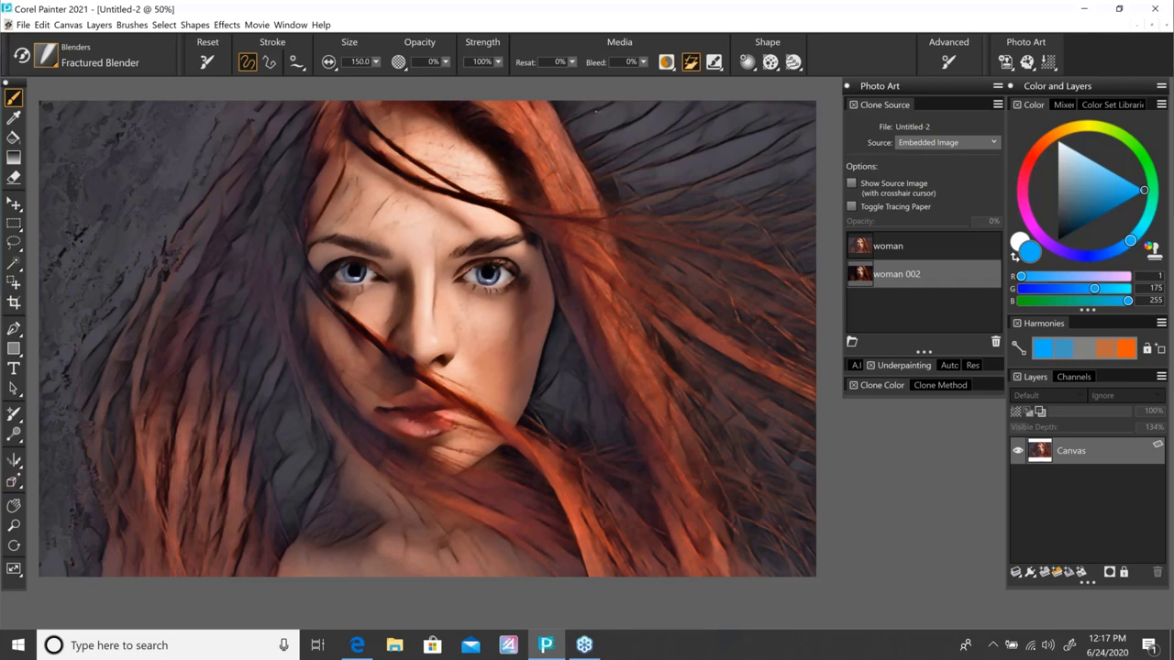
pyautogui.moveTo(605, 132)
pyautogui.mouseDown()
pyautogui.moveTo(642, 119)
pyautogui.moveTo(596, 137)
pyautogui.moveTo(679, 151)
pyautogui.moveTo(715, 137)
pyautogui.moveTo(770, 160)
pyautogui.moveTo(761, 133)
pyautogui.moveTo(651, 156)
pyautogui.moveTo(678, 128)
pyautogui.mouseUp()
pyautogui.moveTo(806, 464); pyautogui.dragTo(808, 478)
pyautogui.moveTo(585, 363); pyautogui.dragTo(541, 393)
pyautogui.moveTo(281, 449); pyautogui.dragTo(305, 469)
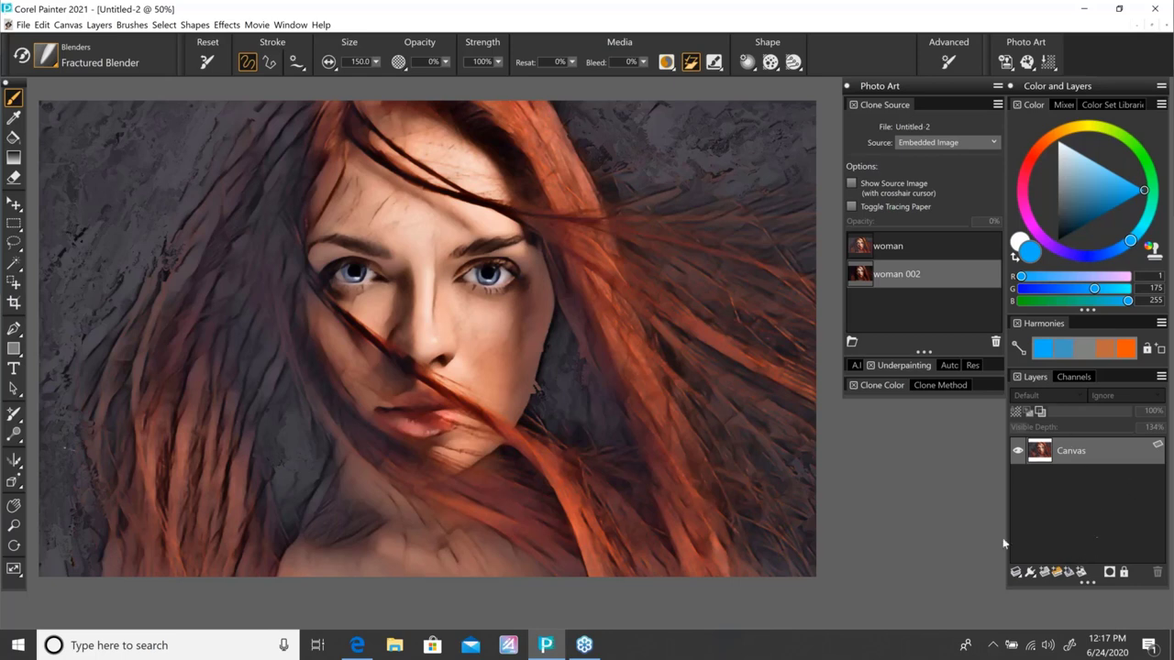
# Step: Smooth the stylized lines on the face and forehead with the Just Add Water blender
pyautogui.click(48, 57)
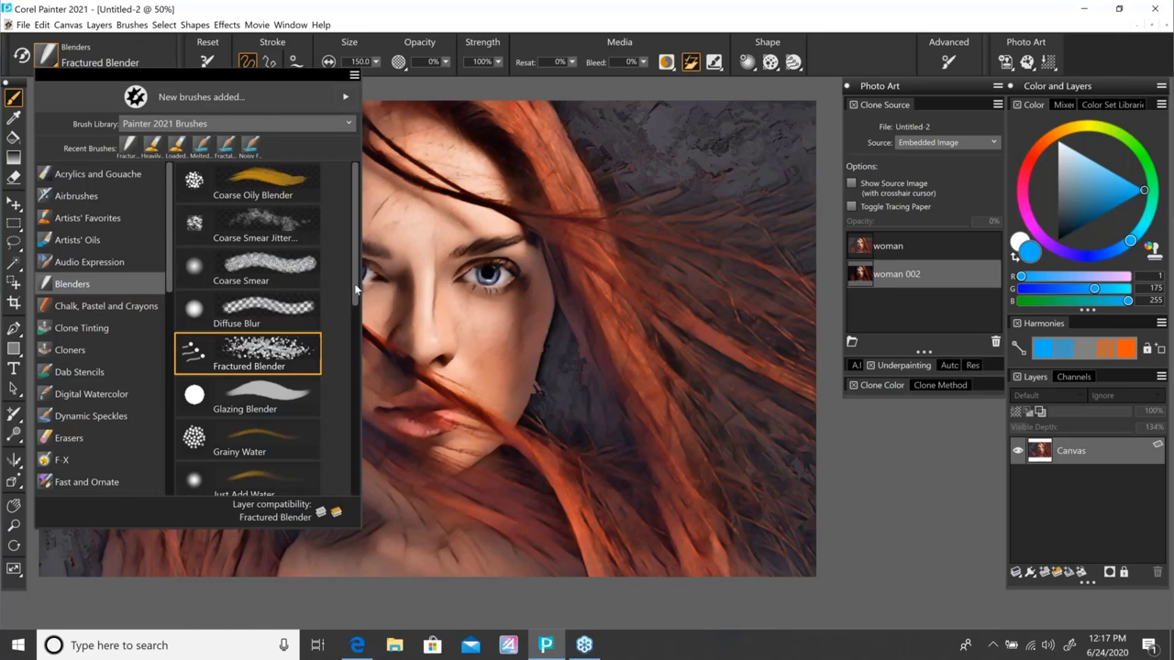
pyautogui.scroll(-4, 354, 283)
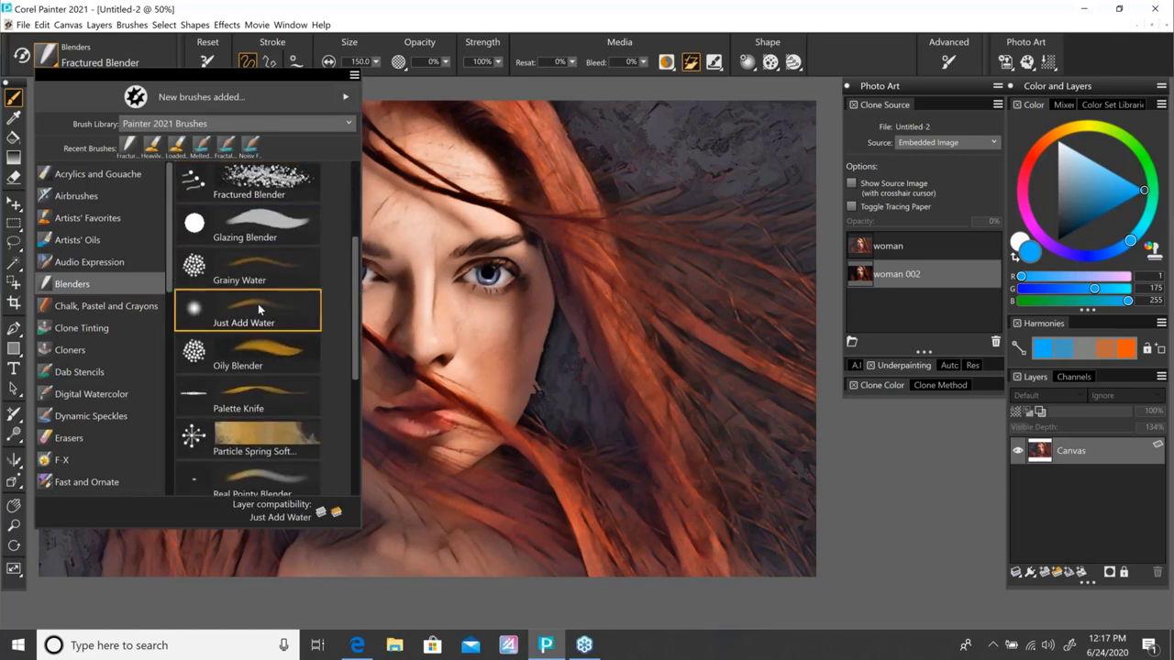
pyautogui.click(257, 308)
pyautogui.moveTo(380, 209); pyautogui.dragTo(596, 135)
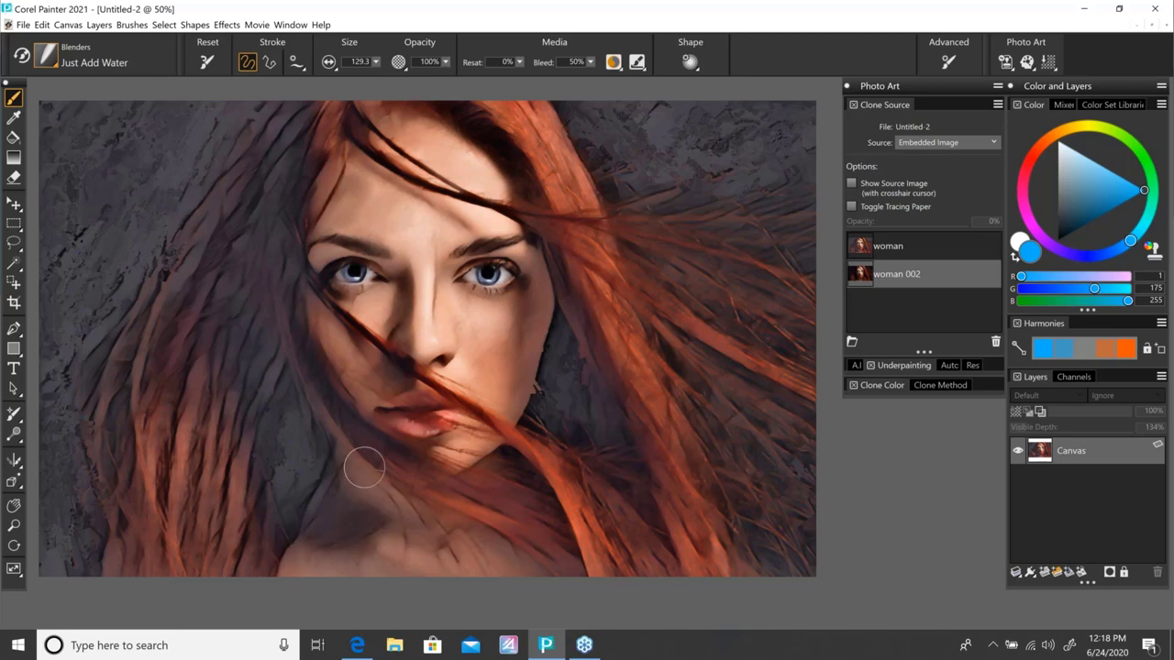
# Step: Lift the canvas to a Thick Paint layer using Uniform Thickness at 0%
pyautogui.rightClick(1046, 453)
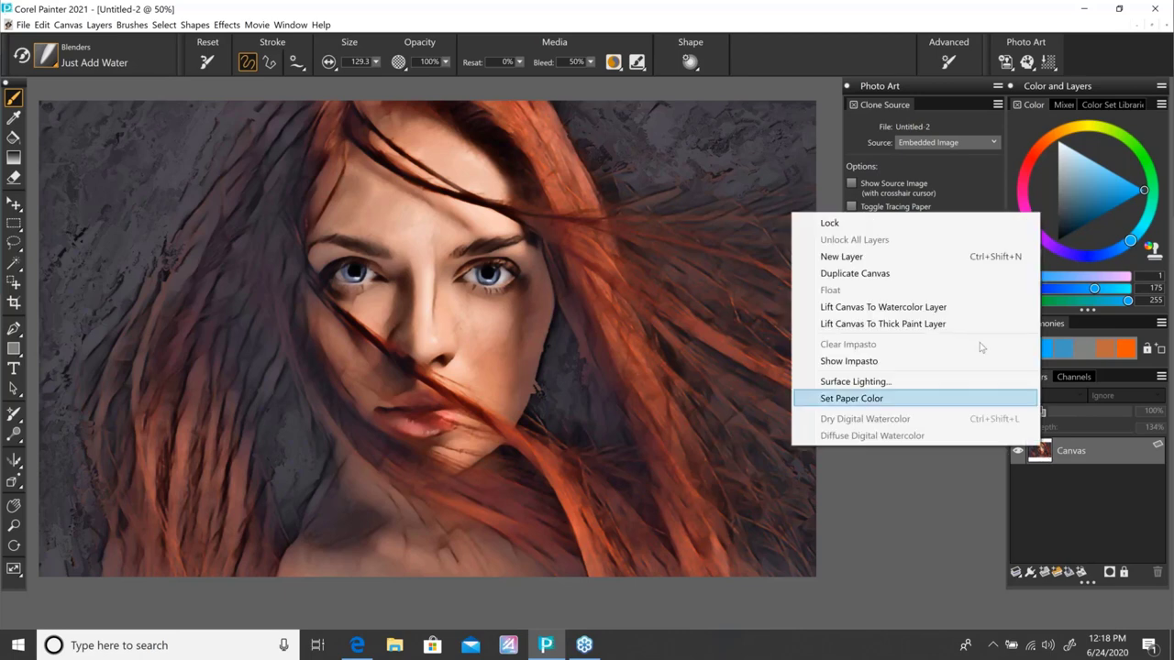
pyautogui.click(921, 325)
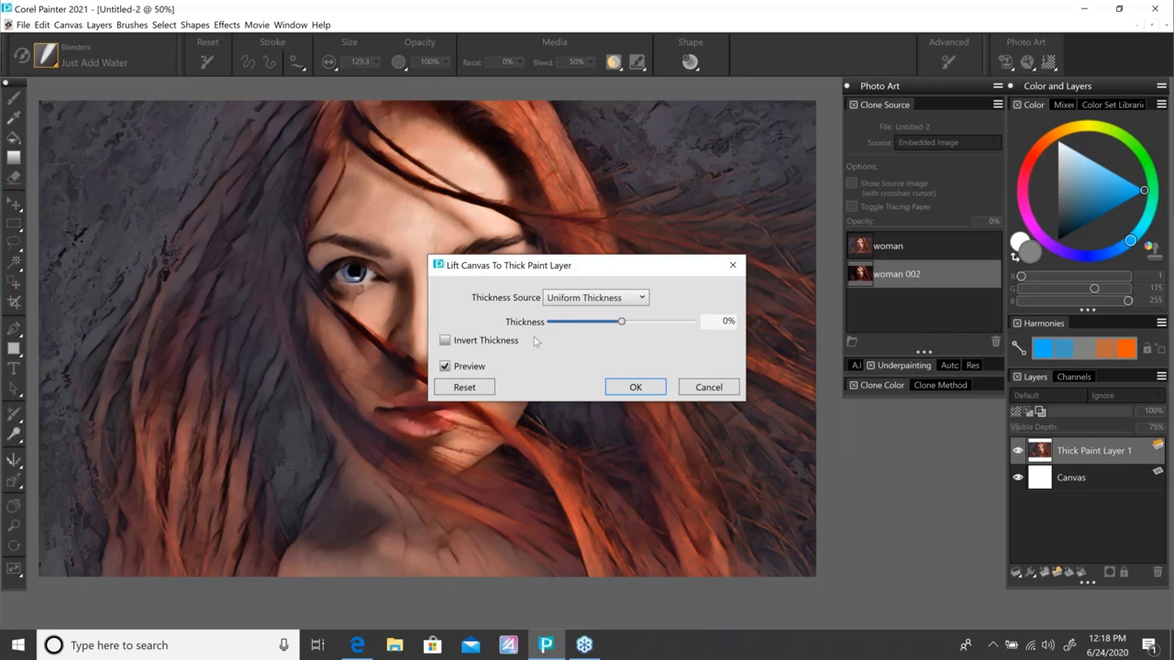
pyautogui.click(644, 388)
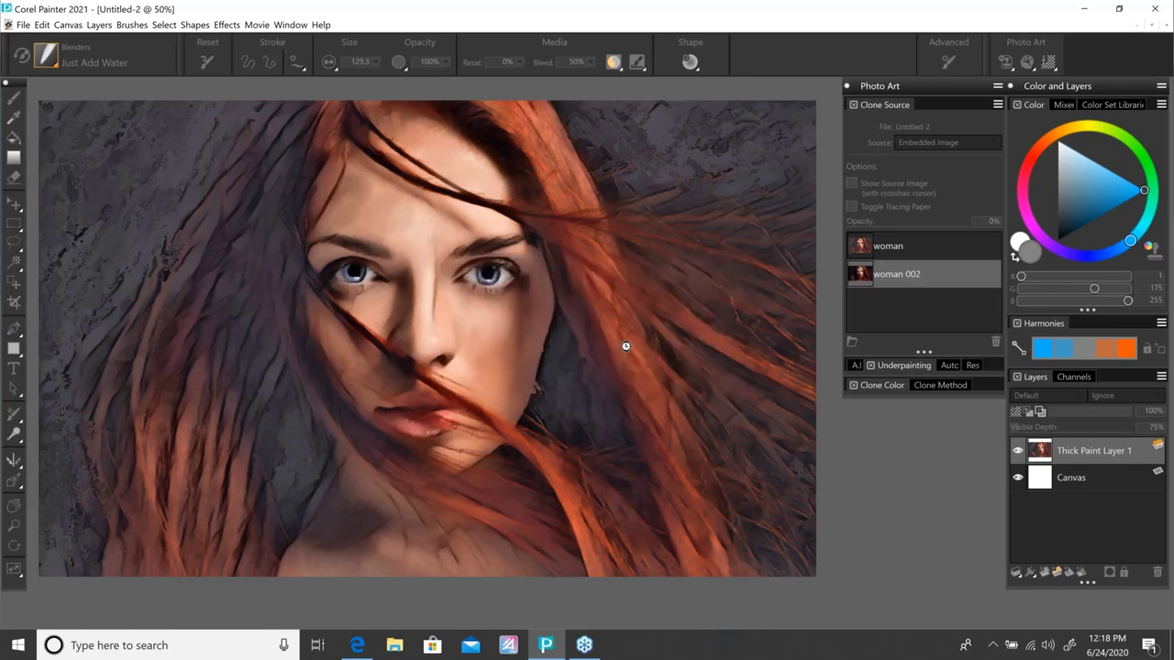
# Step: Browse the Clone Tinting brushes, check their layer compatibility and select Splatter Tint
pyautogui.click(50, 57)
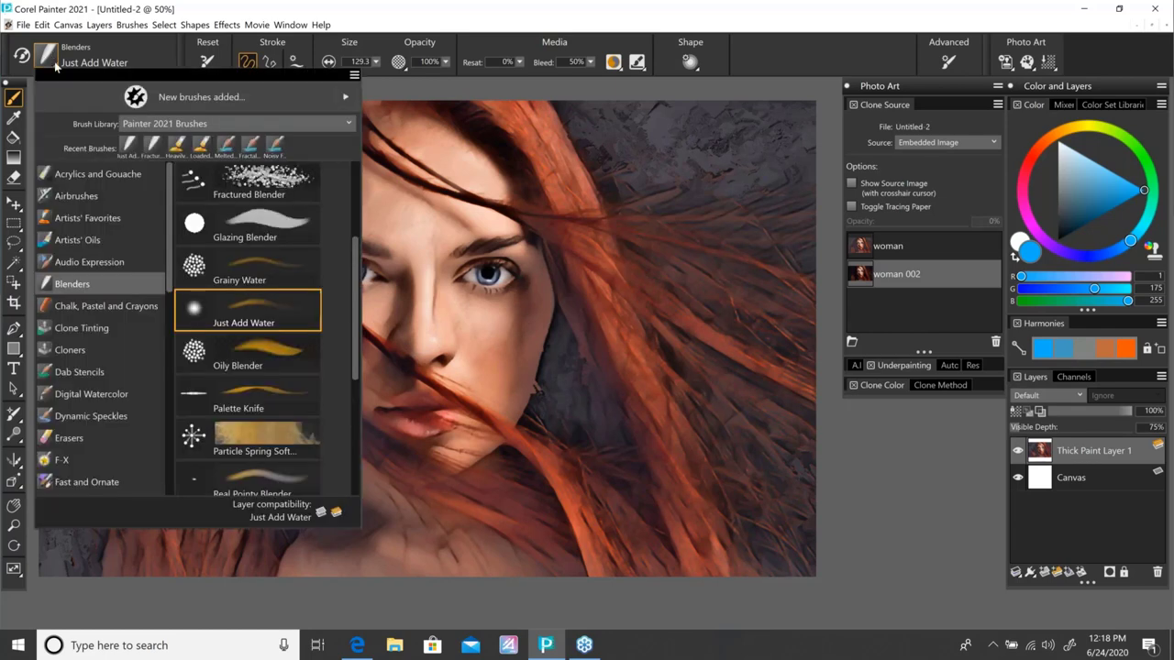
pyautogui.click(105, 332)
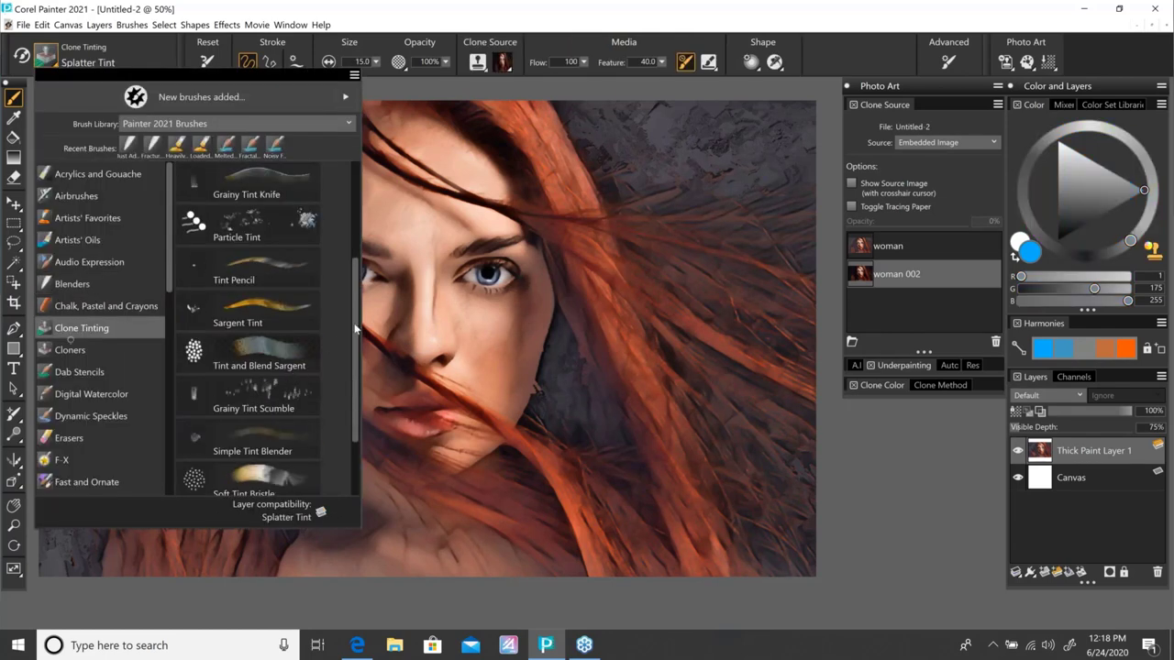
pyautogui.scroll(-2, 348, 351)
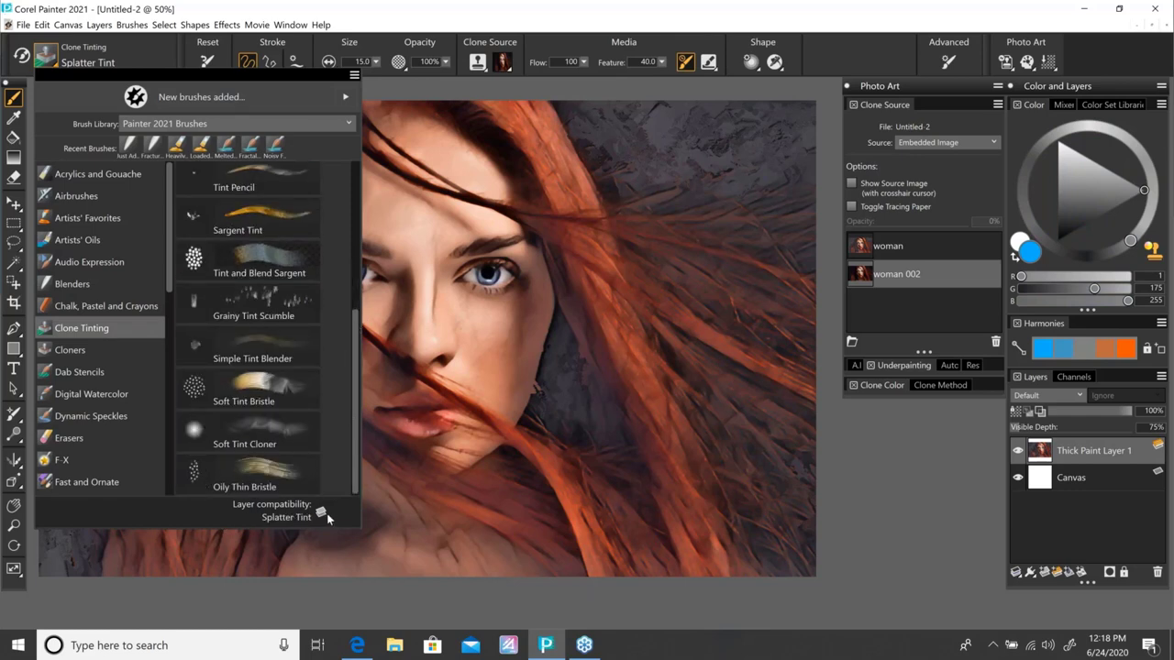
pyautogui.moveTo(323, 514)
pyautogui.moveTo(351, 318); pyautogui.dragTo(351, 166)
pyautogui.click(299, 183)
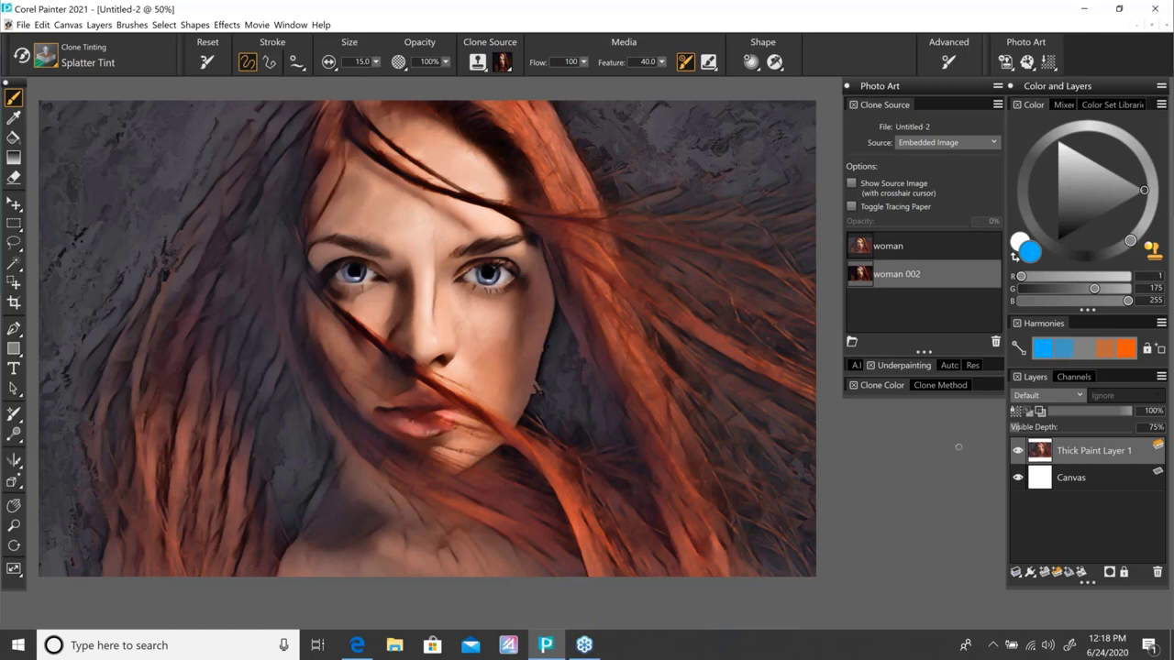
# Step: Show the Clone Color settings and create a new layer compatible with Splatter Tint above the Thick Paint layer
pyautogui.click(882, 385)
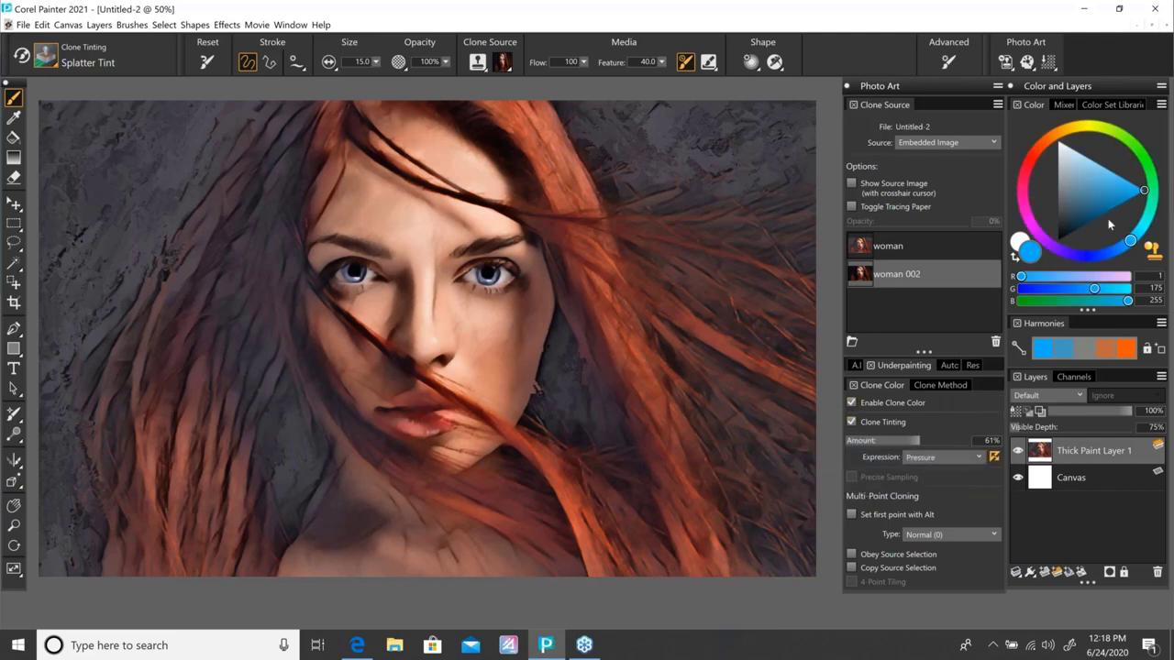
pyautogui.click(268, 174)
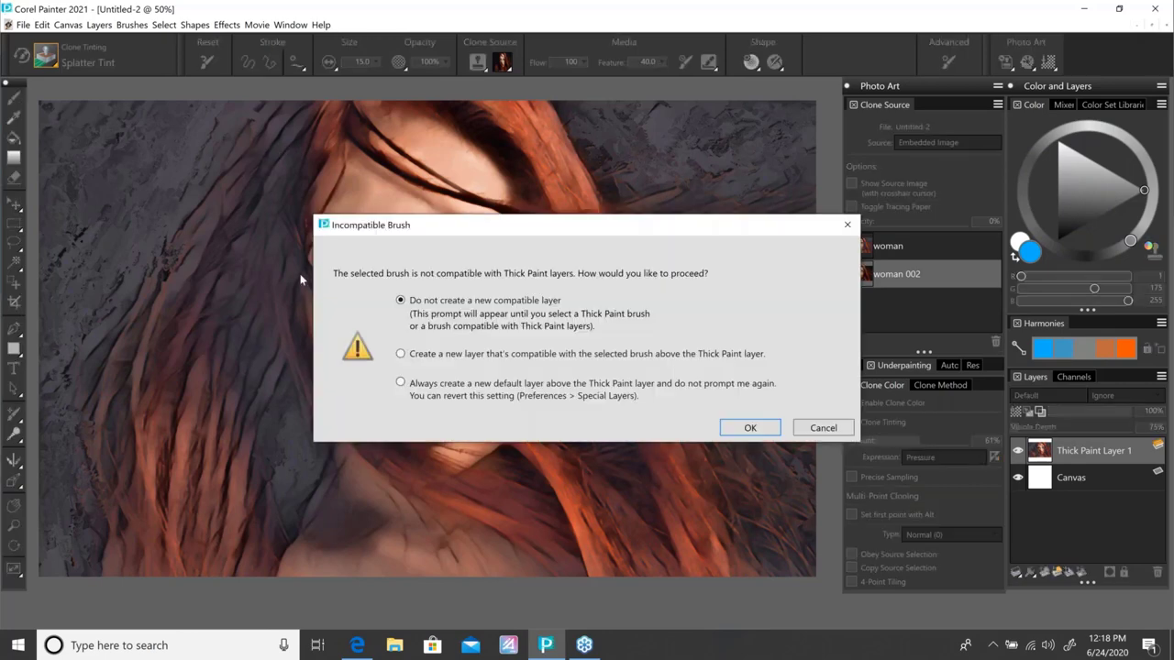
pyautogui.click(401, 354)
pyautogui.click(760, 429)
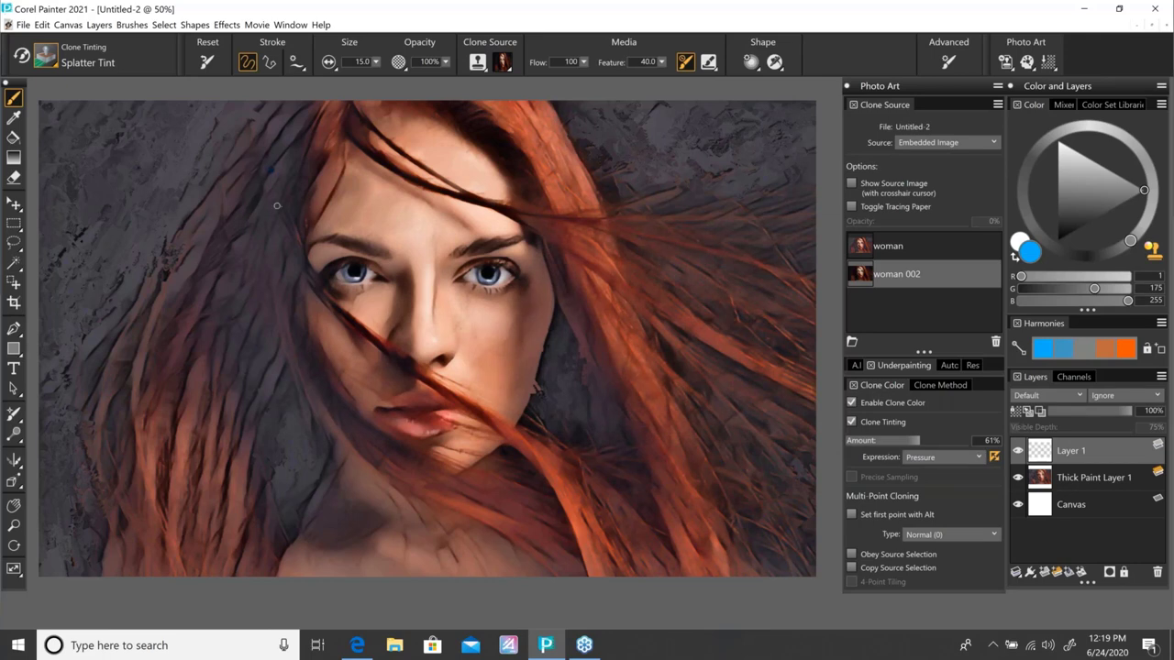
# Step: Paint Splatter Tint strokes down the dark hair beside the face on the new layer and compare with the source using tracing paper
pyautogui.moveTo(264, 222)
pyautogui.mouseDown()
pyautogui.moveTo(261, 169)
pyautogui.moveTo(243, 213)
pyautogui.moveTo(271, 133)
pyautogui.moveTo(289, 138)
pyautogui.moveTo(286, 184)
pyautogui.moveTo(295, 120)
pyautogui.mouseUp()
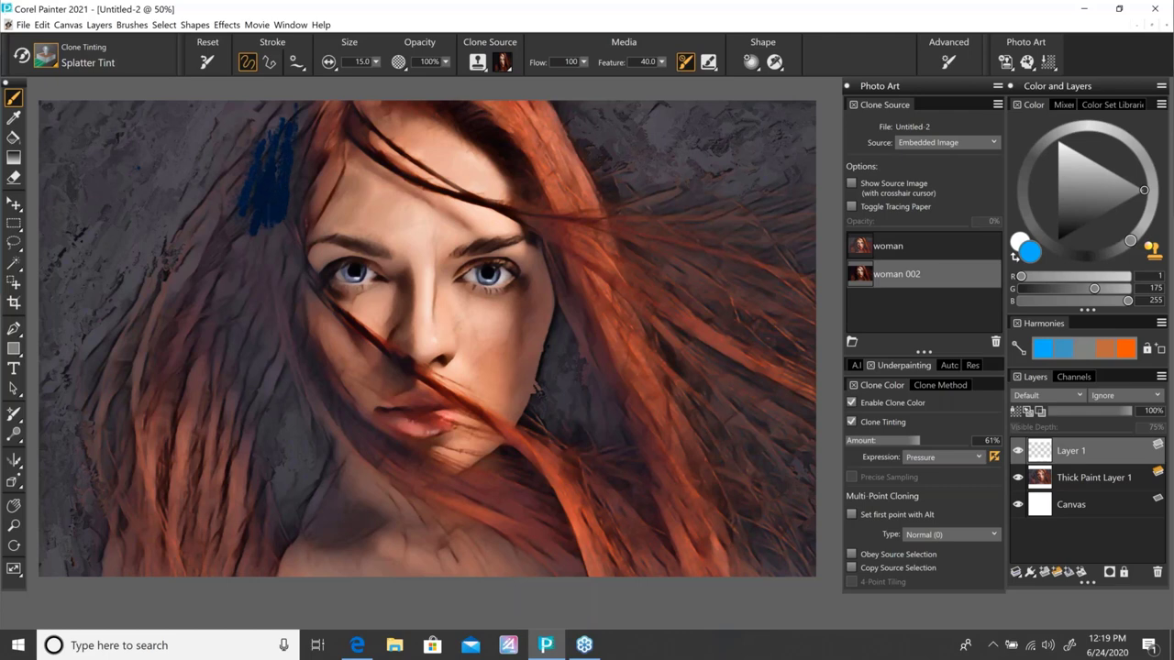
pyautogui.moveTo(245, 212)
pyautogui.mouseDown()
pyautogui.moveTo(249, 310)
pyautogui.moveTo(280, 385)
pyautogui.moveTo(265, 224)
pyautogui.mouseUp()
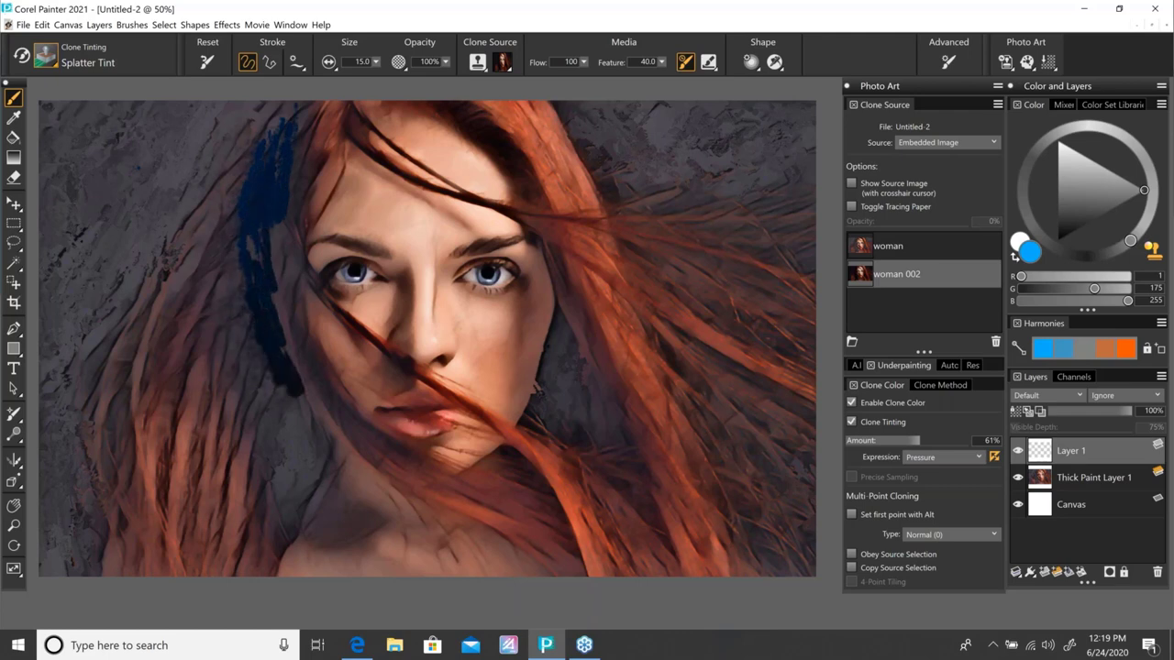
pyautogui.moveTo(261, 350); pyautogui.dragTo(227, 283)
pyautogui.click(850, 207)
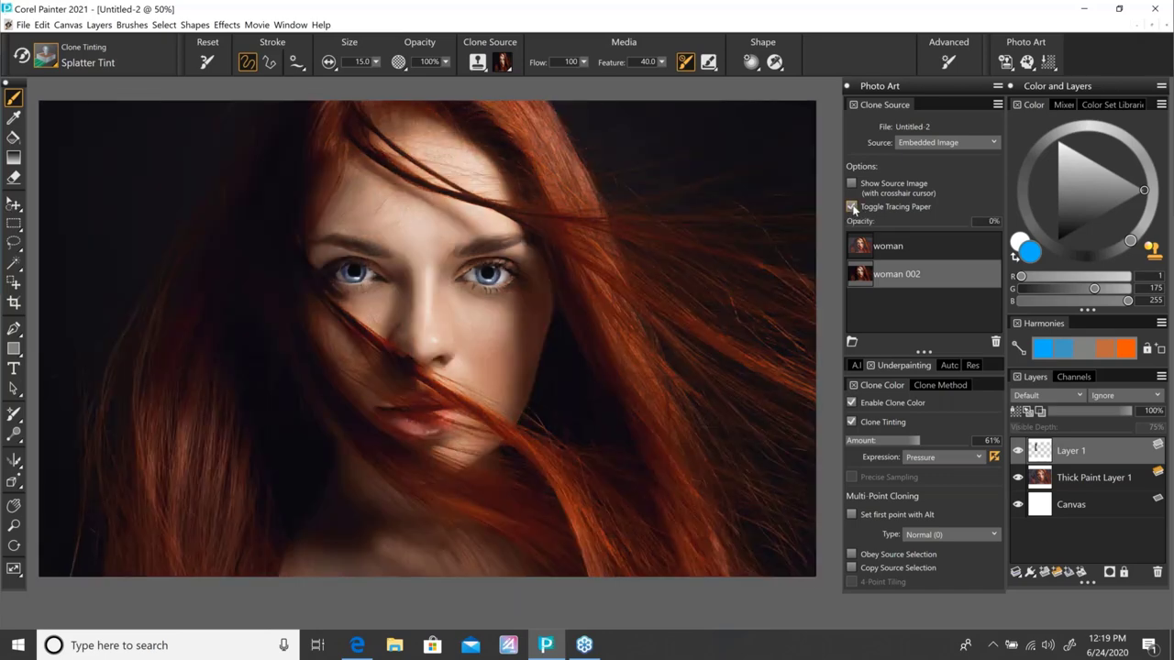
pyautogui.click(852, 207)
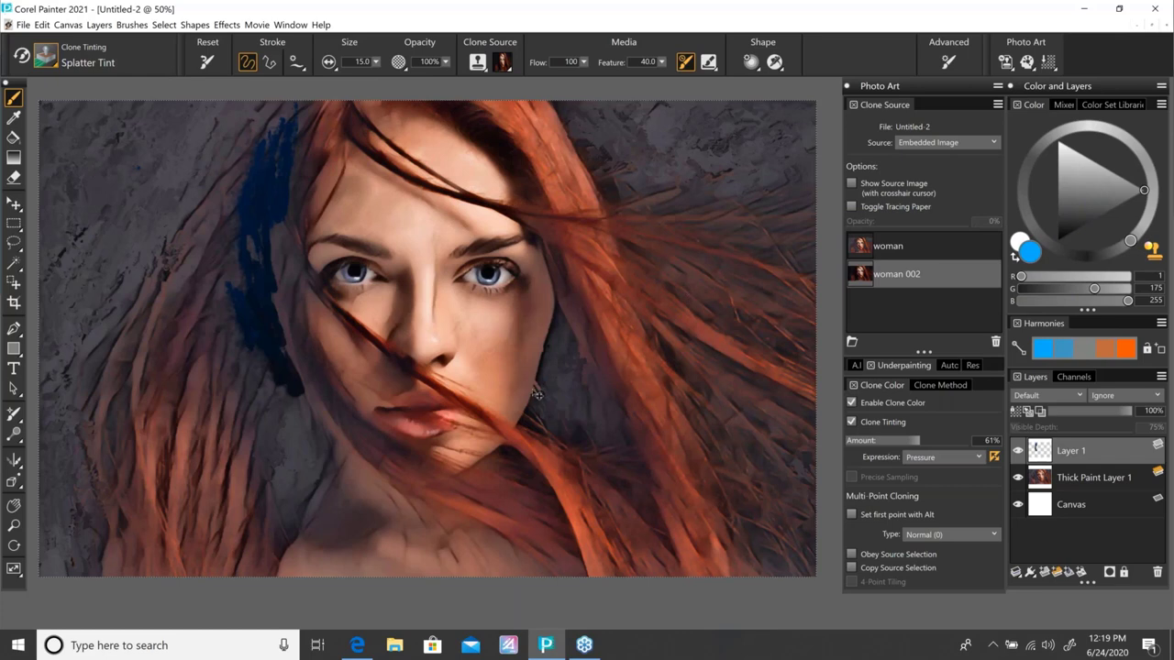
# Step: Undo the blue Splatter Tint painting and switch to the Soft Tint Cloner brush from Clone Tinting
pyautogui.hotkey('ctrl', 'z')
pyautogui.click(46, 55)
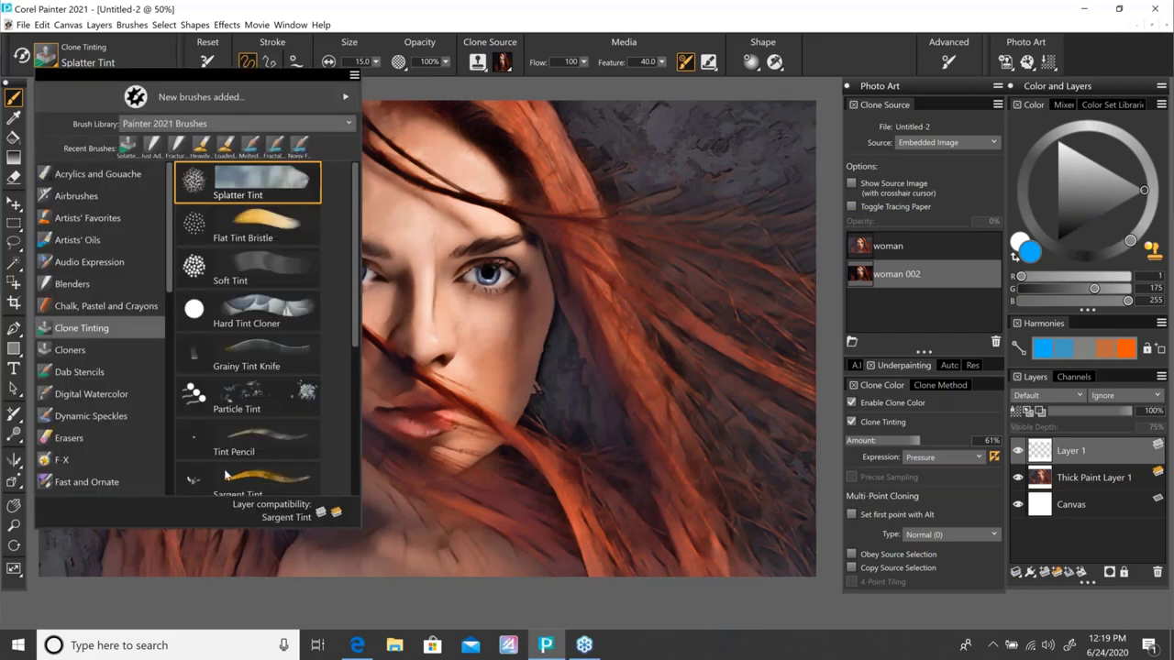
pyautogui.scroll(-5, 330, 431)
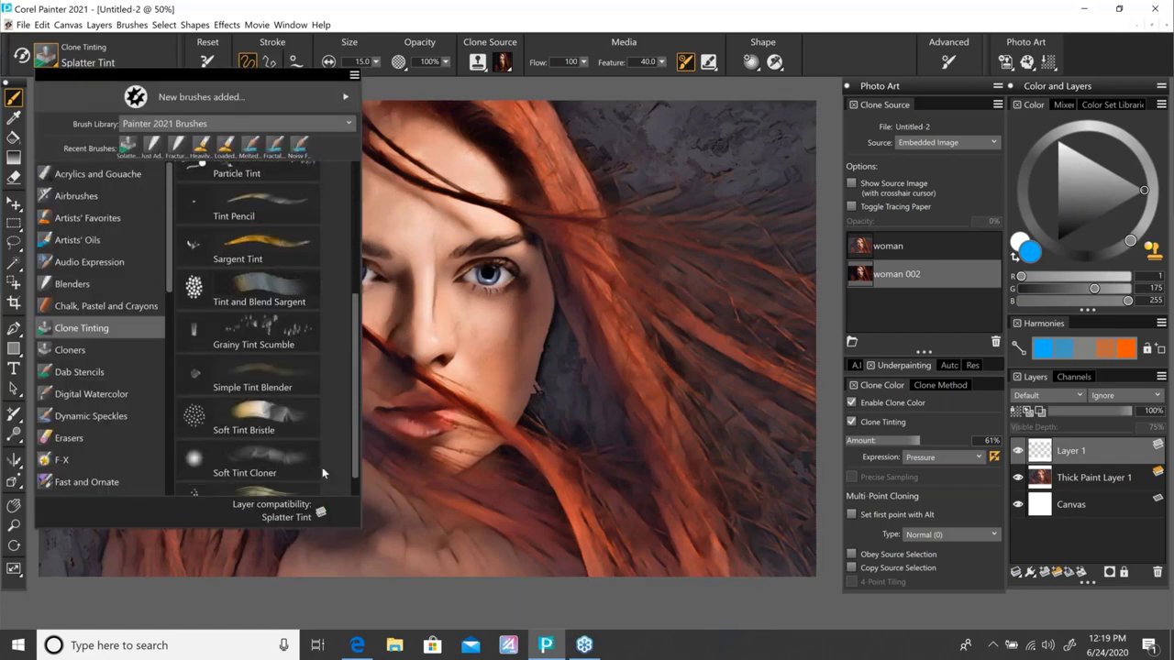
pyautogui.click(286, 459)
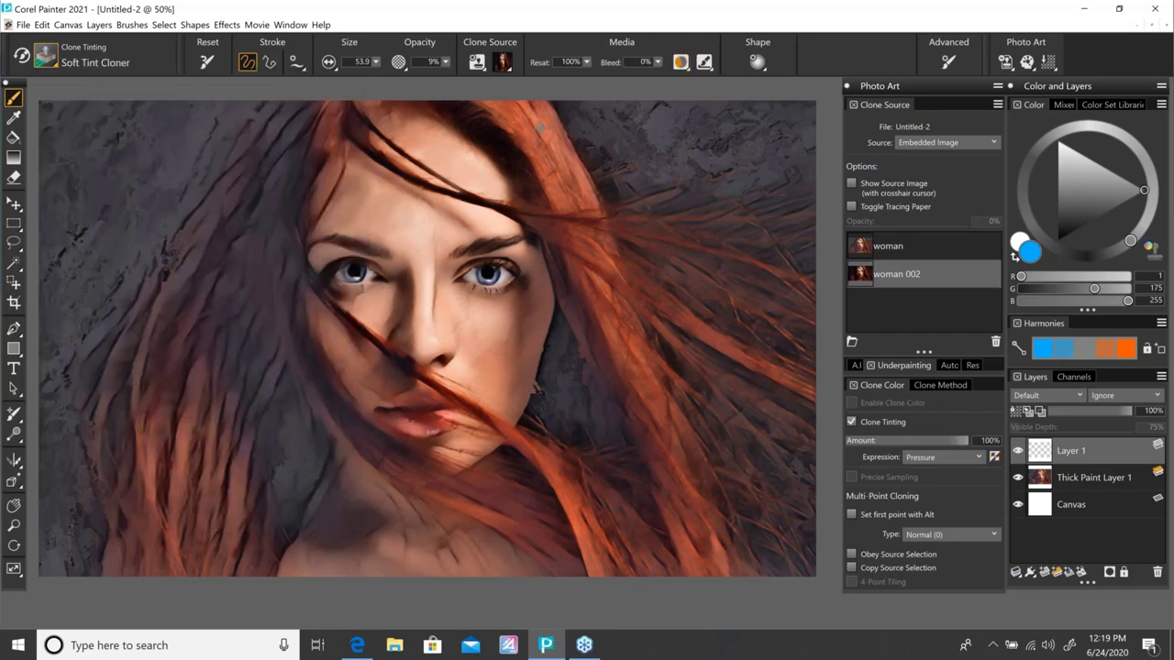
# Step: Sample a dark red (R 138, G 46, B 40) from the hair and enlarge the brush to size 147.1
pyautogui.click(14, 116)
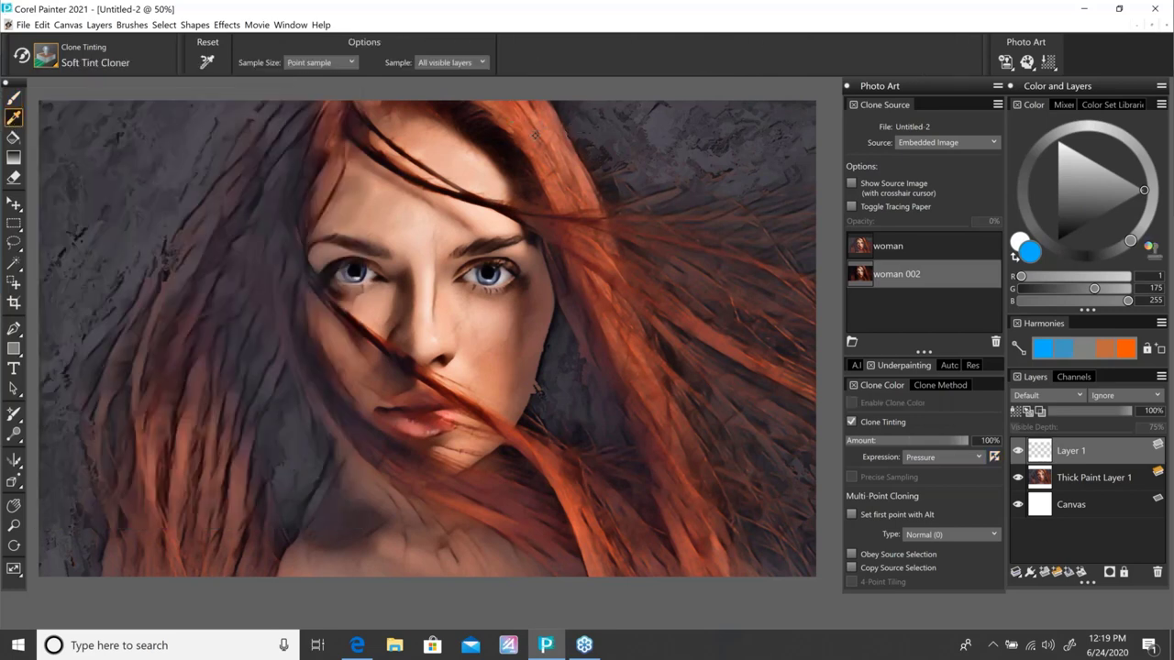
pyautogui.click(535, 136)
pyautogui.press('b')
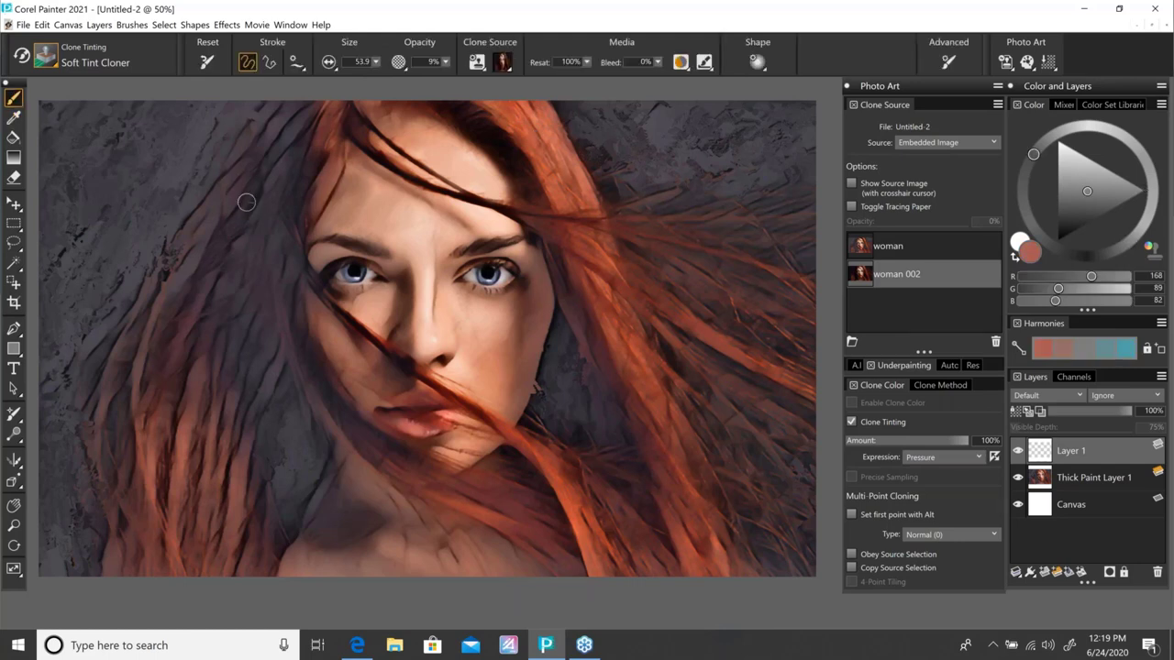
pyautogui.moveTo(269, 206)
pyautogui.mouseDown()
pyautogui.moveTo(285, 207)
pyautogui.moveTo(270, 196)
pyautogui.mouseUp()
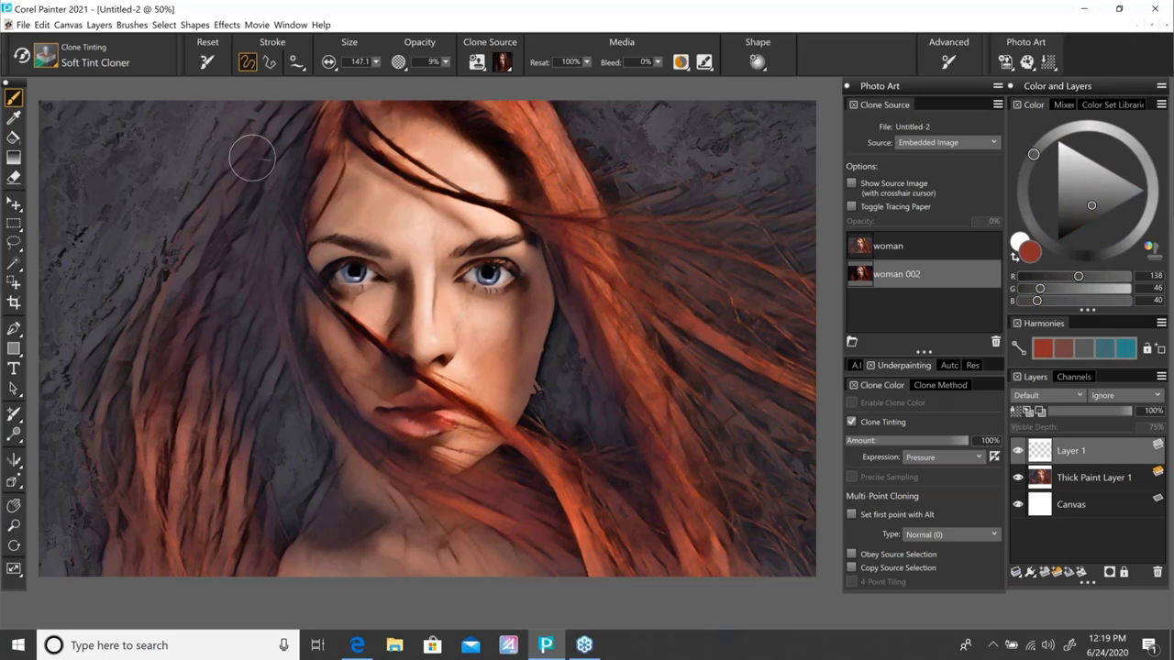
# Step: Tint the long hair on the left of the portrait with dark red Soft Tint Cloner strokes from crown to ends
pyautogui.moveTo(249, 156)
pyautogui.mouseDown()
pyautogui.moveTo(270, 123)
pyautogui.moveTo(293, 202)
pyautogui.moveTo(197, 247)
pyautogui.mouseUp()
pyautogui.moveTo(206, 194)
pyautogui.mouseDown()
pyautogui.moveTo(110, 411)
pyautogui.moveTo(96, 475)
pyautogui.mouseUp()
pyautogui.moveTo(151, 288)
pyautogui.mouseDown()
pyautogui.moveTo(154, 344)
pyautogui.moveTo(216, 218)
pyautogui.moveTo(316, 105)
pyautogui.mouseUp()
pyautogui.moveTo(290, 222)
pyautogui.mouseDown()
pyautogui.moveTo(271, 277)
pyautogui.moveTo(234, 313)
pyautogui.moveTo(196, 313)
pyautogui.moveTo(235, 350)
pyautogui.mouseUp()
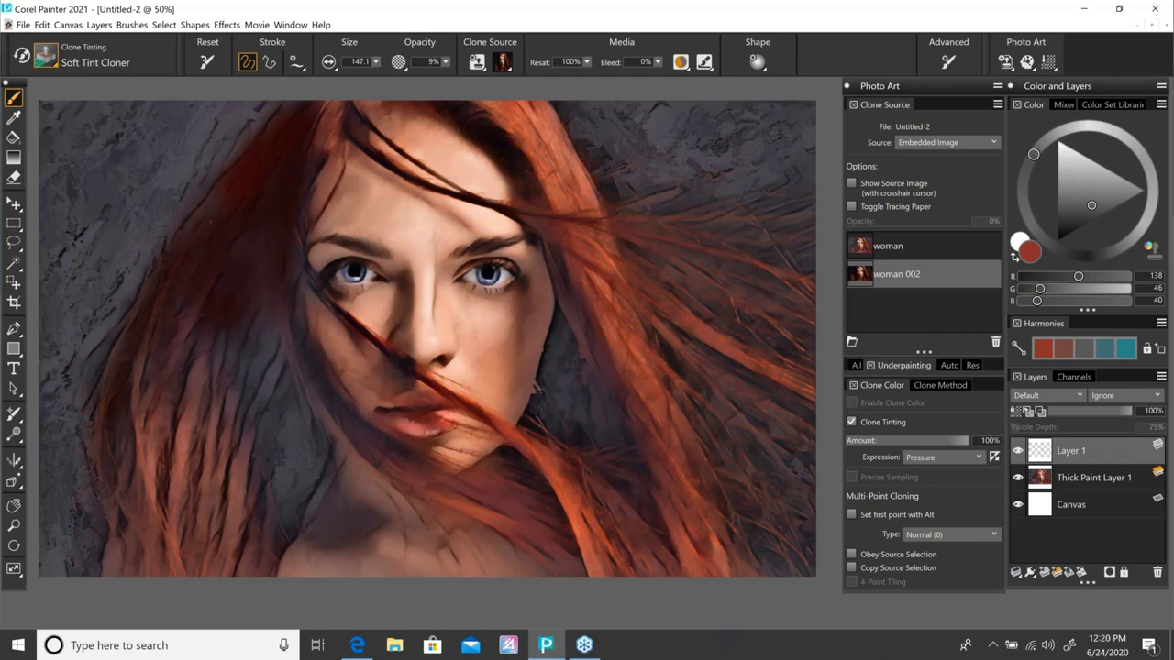
pyautogui.moveTo(125, 445)
pyautogui.mouseDown()
pyautogui.moveTo(138, 491)
pyautogui.moveTo(117, 574)
pyautogui.moveTo(105, 572)
pyautogui.mouseUp()
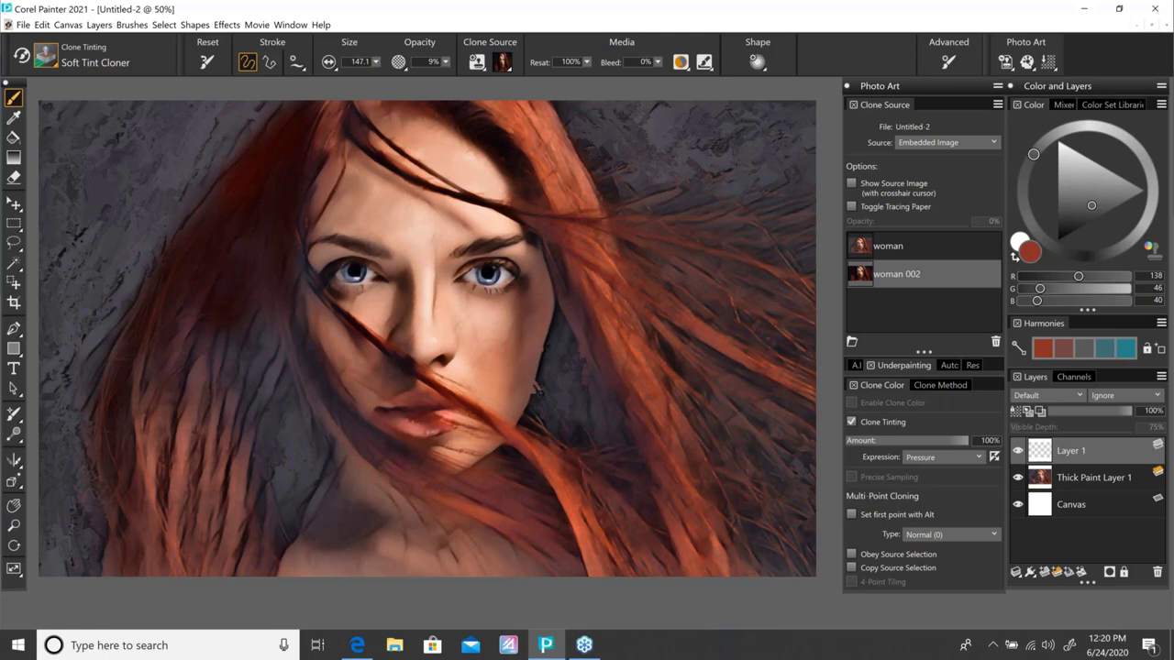
pyautogui.moveTo(180, 435); pyautogui.dragTo(180, 517)
pyautogui.moveTo(202, 471); pyautogui.dragTo(199, 539)
pyautogui.moveTo(244, 419); pyautogui.dragTo(240, 522)
pyautogui.moveTo(236, 364); pyautogui.dragTo(233, 403)
pyautogui.moveTo(229, 332)
pyautogui.mouseDown()
pyautogui.moveTo(225, 383)
pyautogui.moveTo(196, 410)
pyautogui.mouseUp()
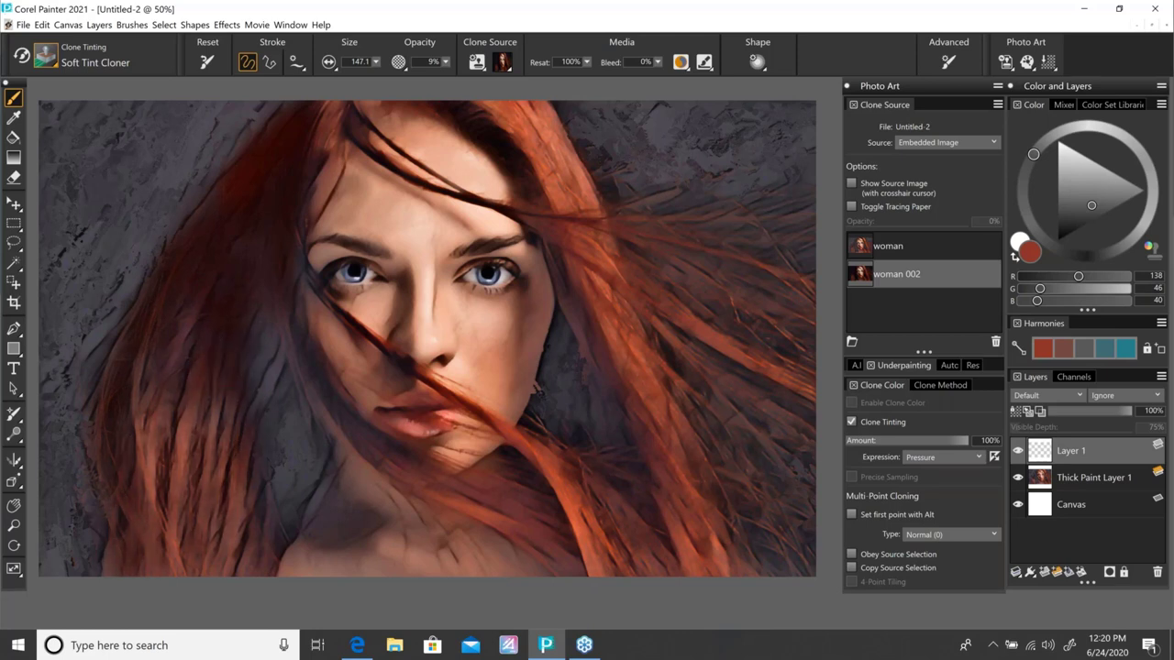
pyautogui.moveTo(187, 319); pyautogui.dragTo(188, 360)
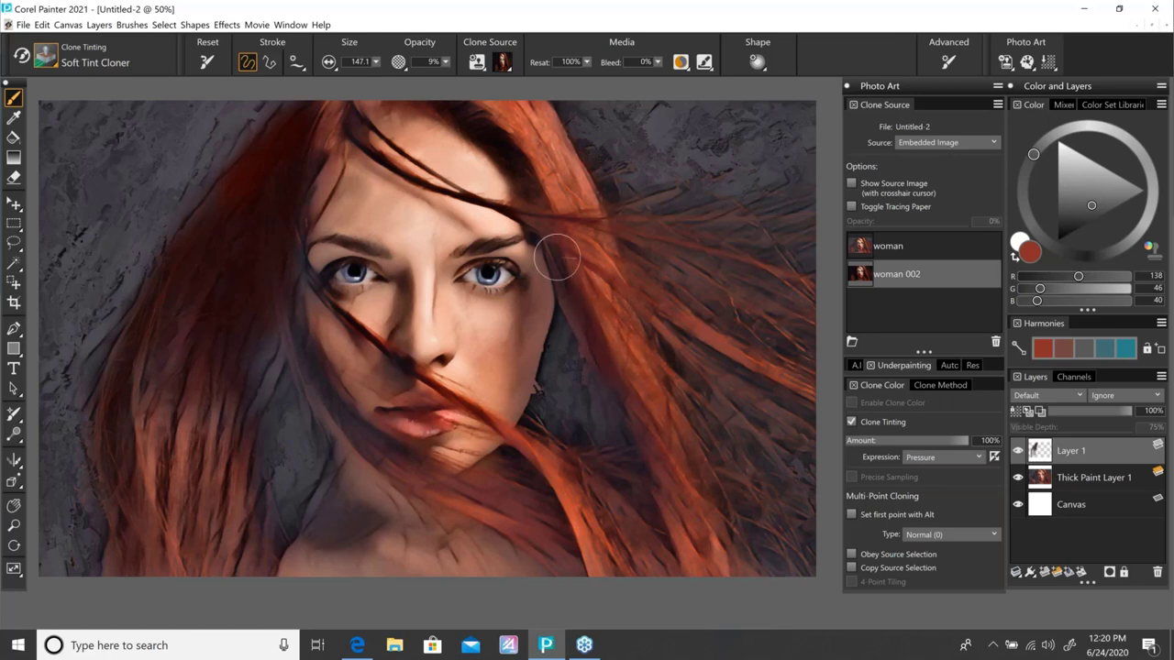
# Step: Brush the dark red tint over the windblown hair on the right, the strands below the chin and the hair beside the left cheek
pyautogui.moveTo(601, 376); pyautogui.dragTo(635, 429)
pyautogui.moveTo(680, 467)
pyautogui.mouseDown()
pyautogui.moveTo(680, 574)
pyautogui.moveTo(605, 486)
pyautogui.mouseUp()
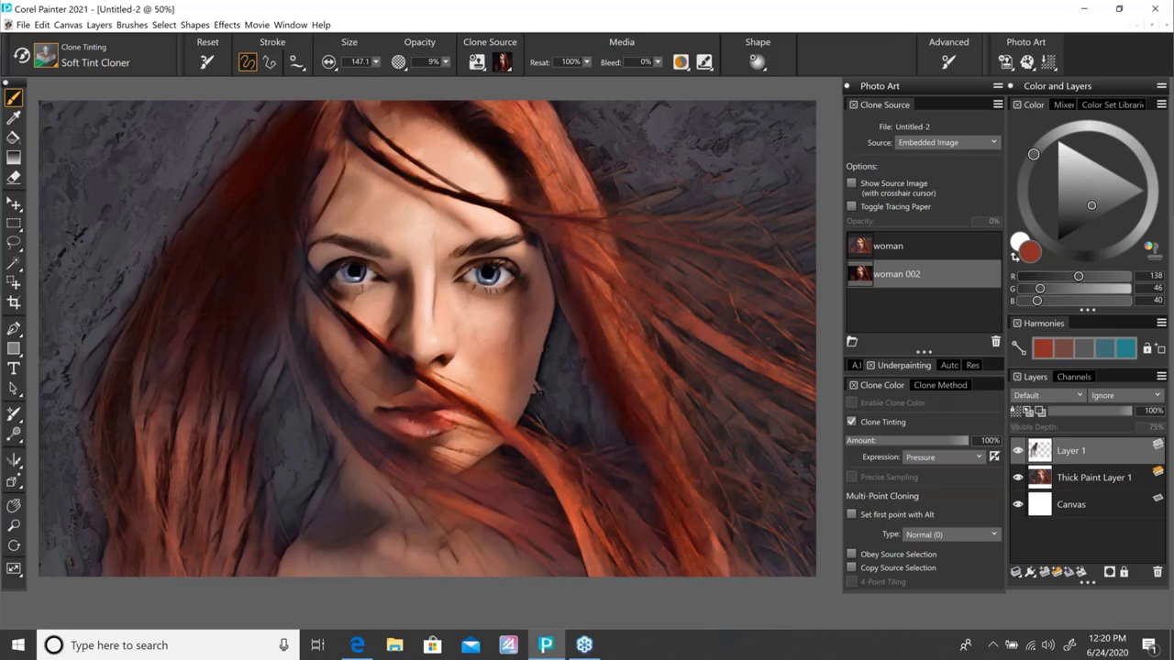
pyautogui.moveTo(491, 503); pyautogui.dragTo(536, 531)
pyautogui.moveTo(770, 523)
pyautogui.mouseDown()
pyautogui.moveTo(711, 339)
pyautogui.moveTo(669, 261)
pyautogui.mouseUp()
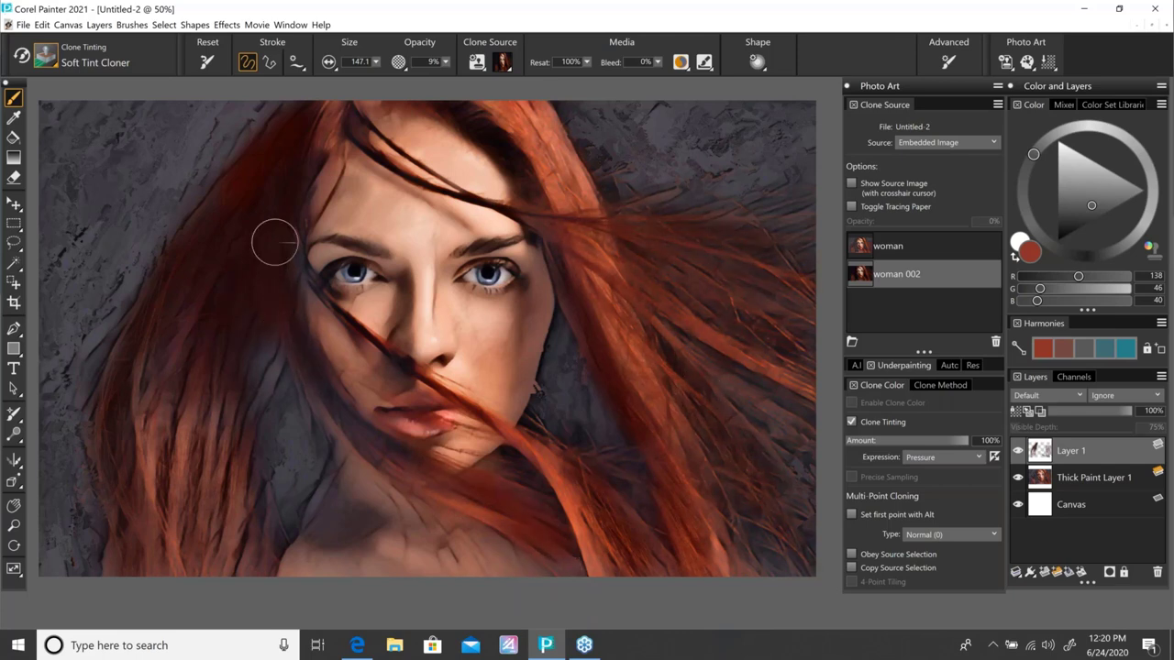
pyautogui.moveTo(302, 379); pyautogui.dragTo(255, 370)
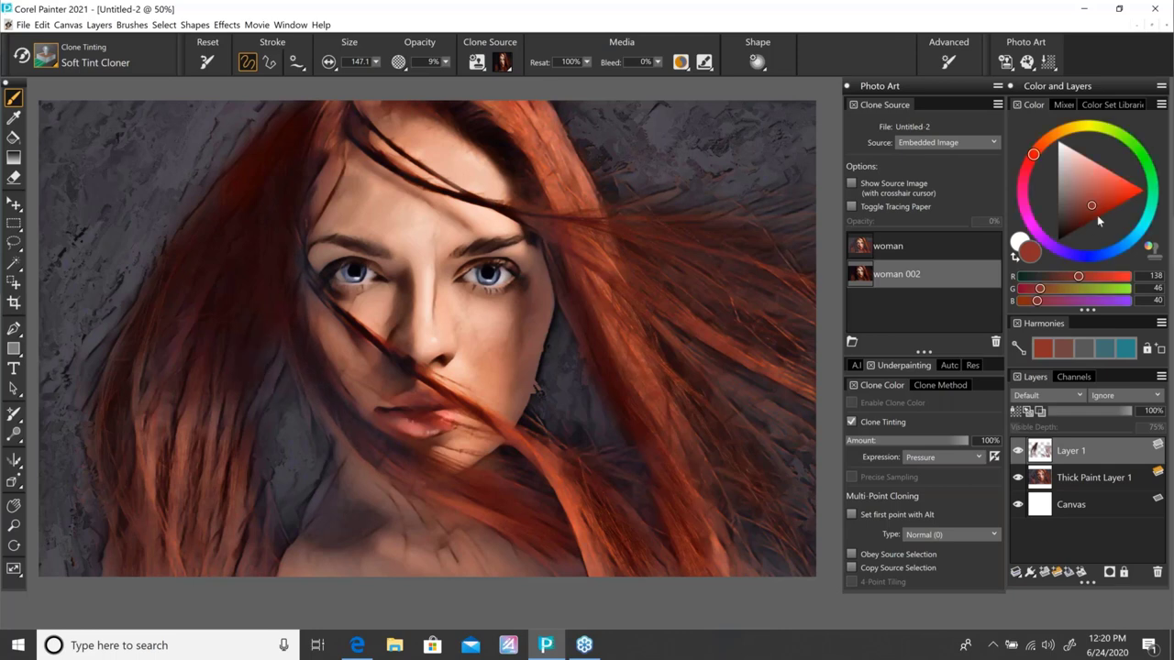
# Step: Darken the paint colour to R 55, G 4, B 1 and tint the shadowed hair beside the neck and along the right cheek
pyautogui.moveTo(1092, 213); pyautogui.dragTo(1078, 230)
pyautogui.moveTo(268, 362)
pyautogui.mouseDown()
pyautogui.moveTo(266, 459)
pyautogui.moveTo(302, 385)
pyautogui.moveTo(321, 440)
pyautogui.moveTo(289, 504)
pyautogui.mouseUp()
pyautogui.moveTo(286, 454)
pyautogui.mouseDown()
pyautogui.moveTo(266, 513)
pyautogui.moveTo(326, 481)
pyautogui.mouseUp()
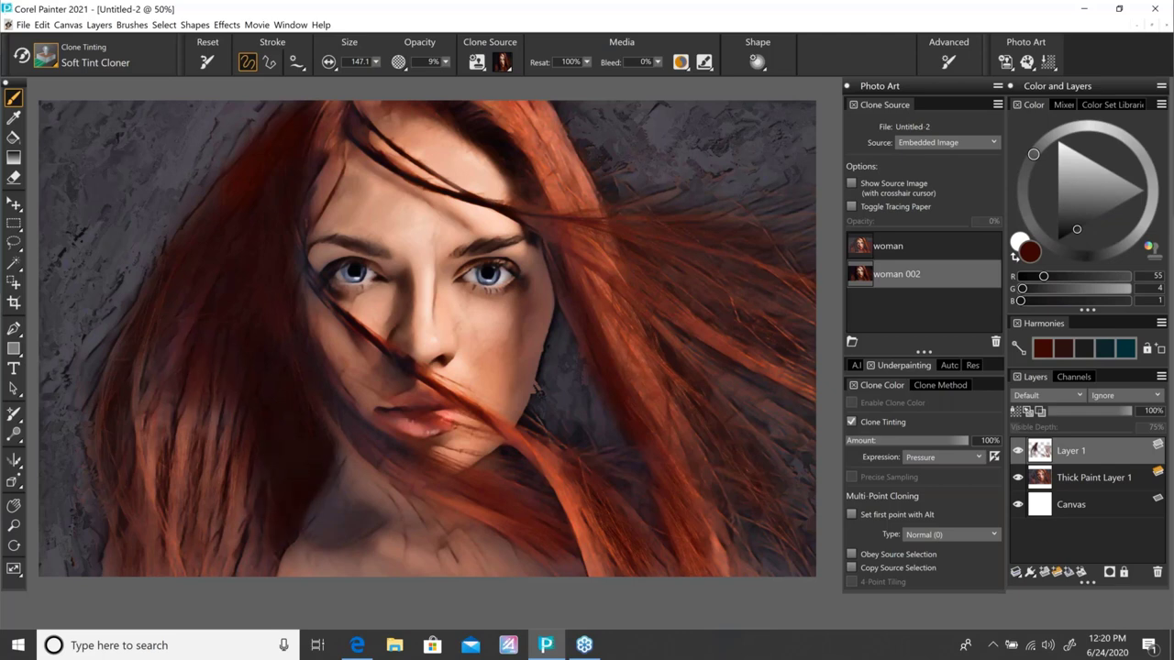
pyautogui.moveTo(566, 379)
pyautogui.mouseDown()
pyautogui.moveTo(561, 392)
pyautogui.moveTo(560, 344)
pyautogui.mouseUp()
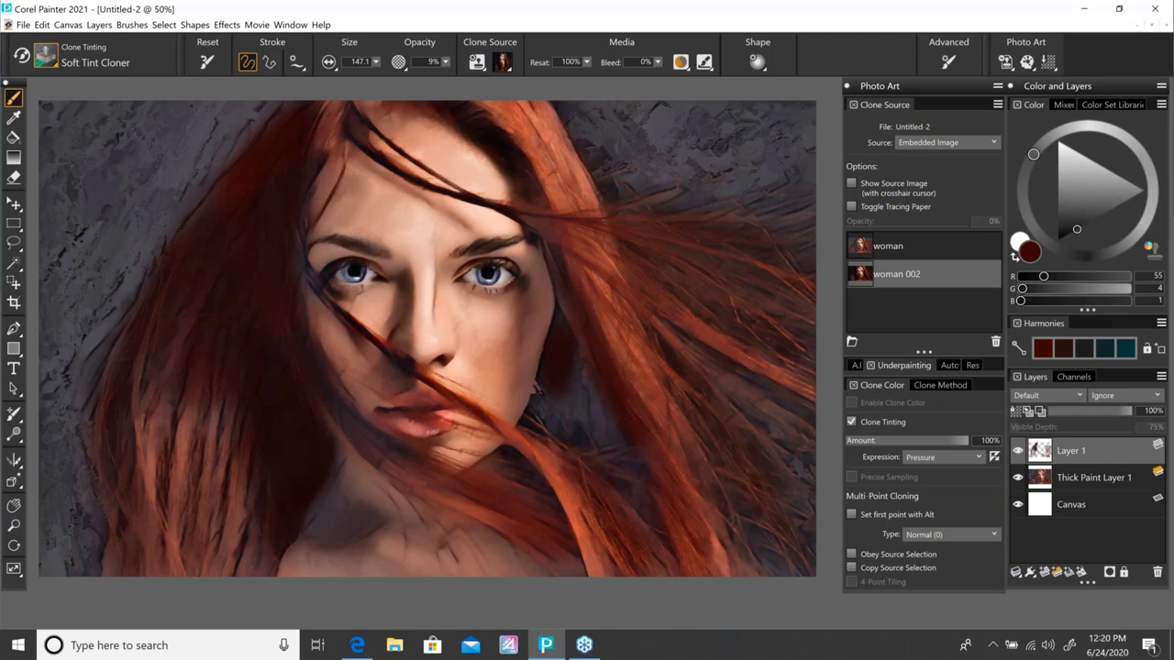
pyautogui.moveTo(547, 394)
pyautogui.mouseDown()
pyautogui.moveTo(531, 385)
pyautogui.moveTo(561, 413)
pyautogui.moveTo(611, 429)
pyautogui.moveTo(632, 495)
pyautogui.mouseUp()
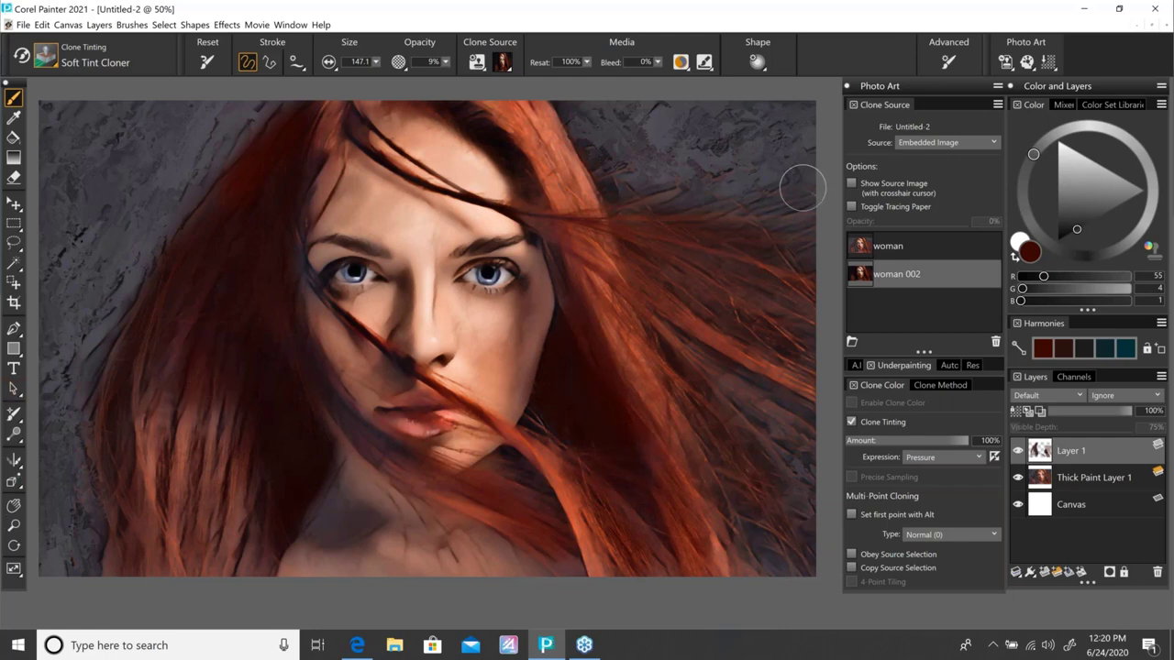
# Step: Compare the painting with the clone source using tracing paper, and hide and reshow Thick Paint Layer 1 to view the tint strokes alone
pyautogui.click(851, 209)
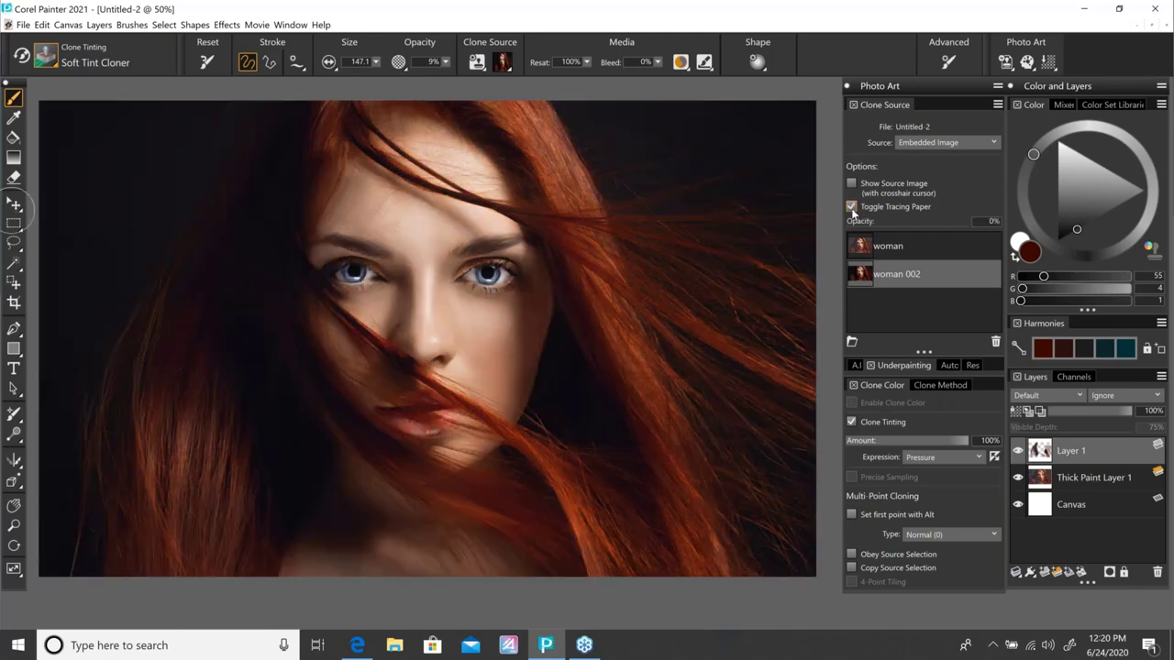
pyautogui.click(852, 207)
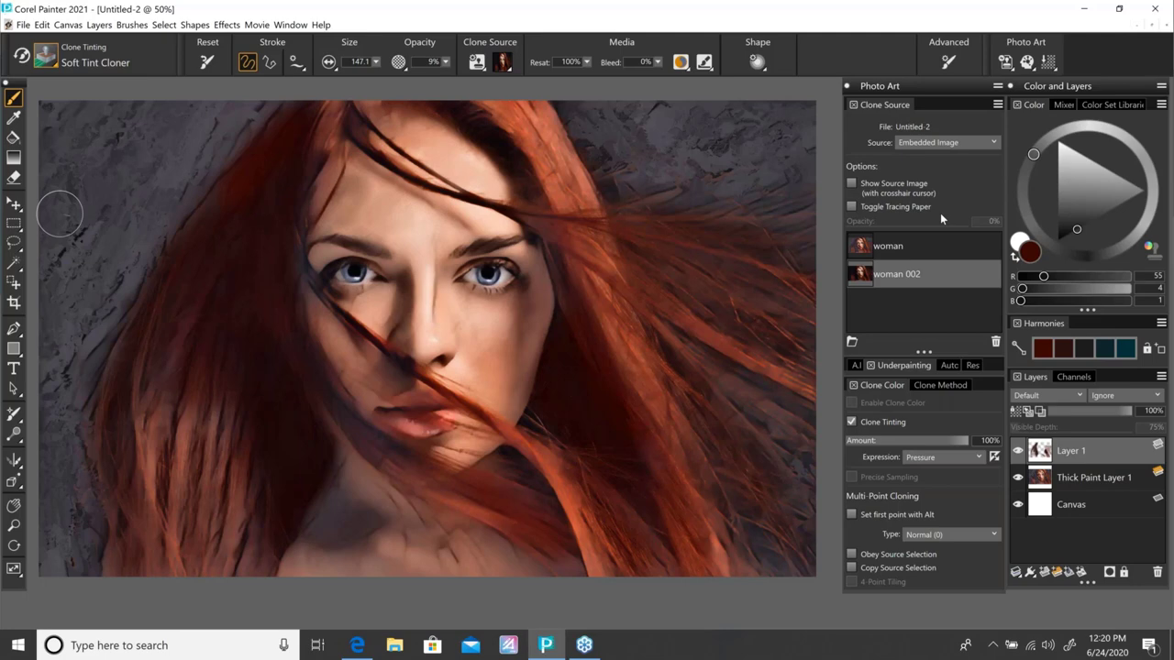
pyautogui.click(1017, 477)
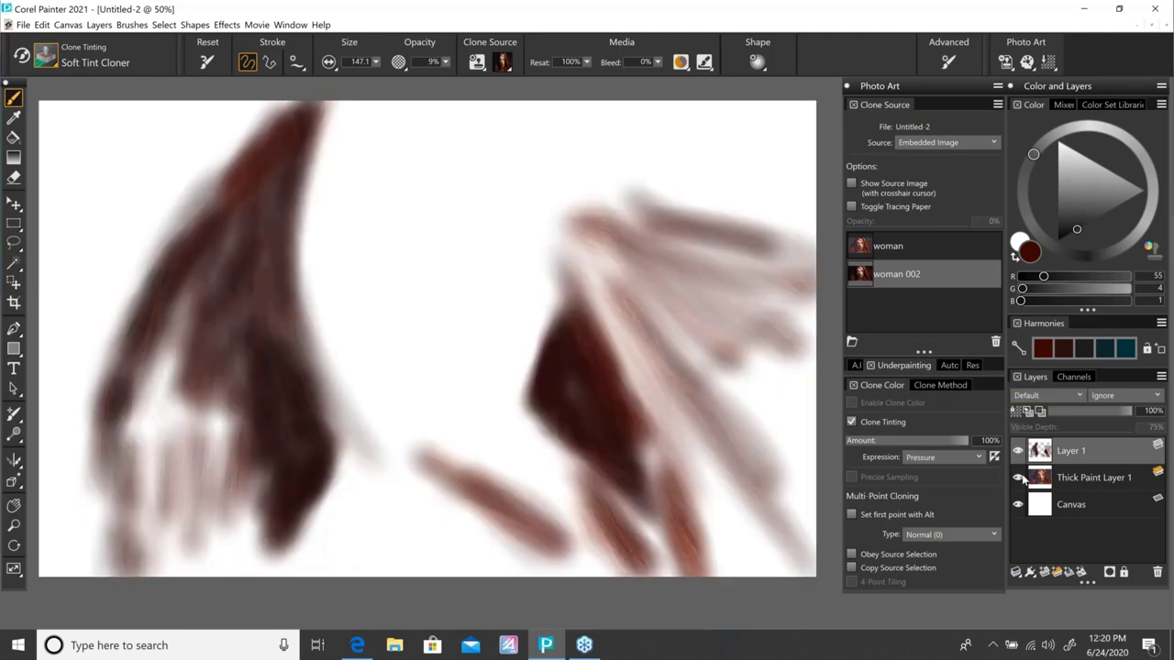
pyautogui.click(1017, 477)
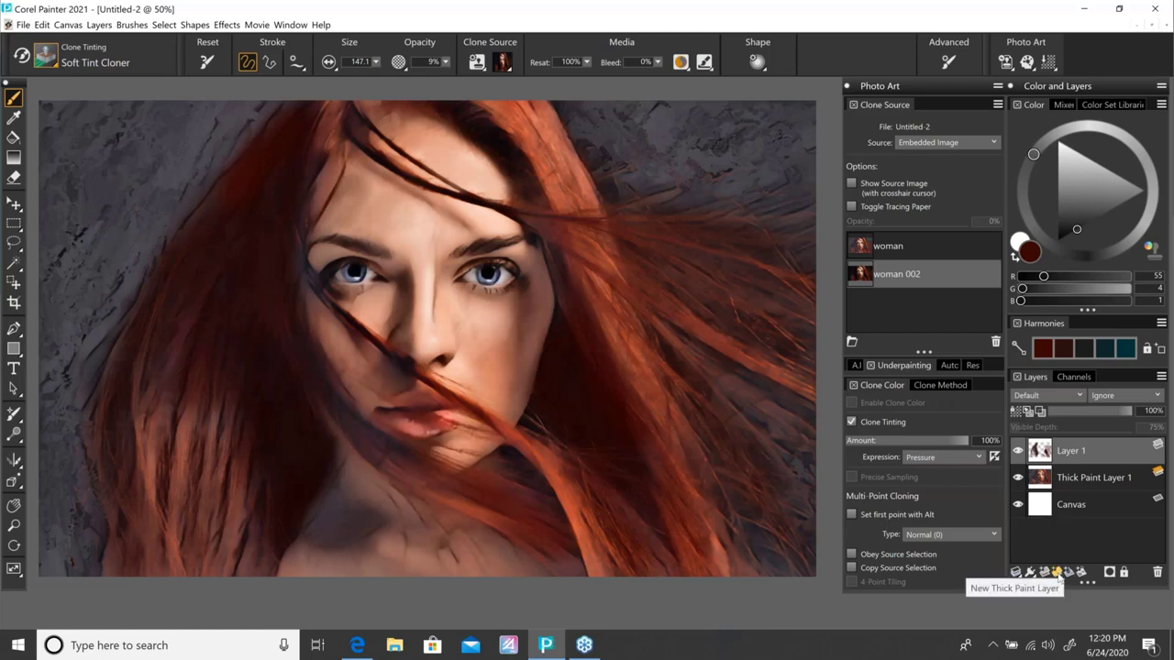
# Step: Choose the Loaded Thick and Wet brush from Thick Paint and sample a light red (R 165, G 73, B 60) from the hair
pyautogui.click(1077, 478)
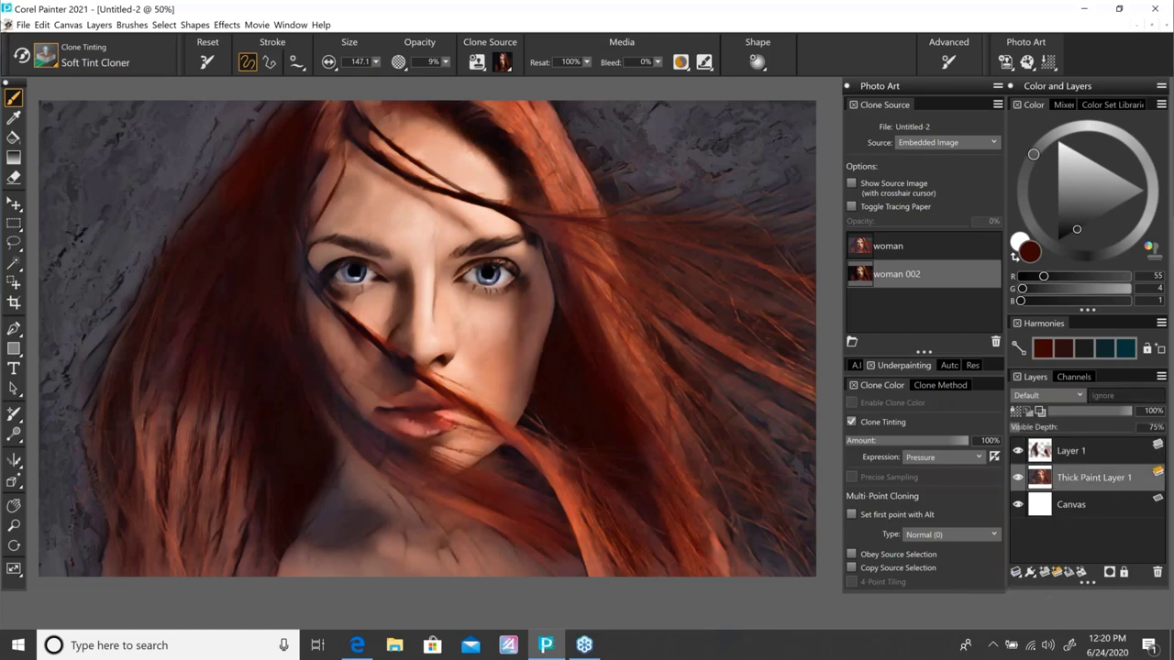
pyautogui.click(50, 63)
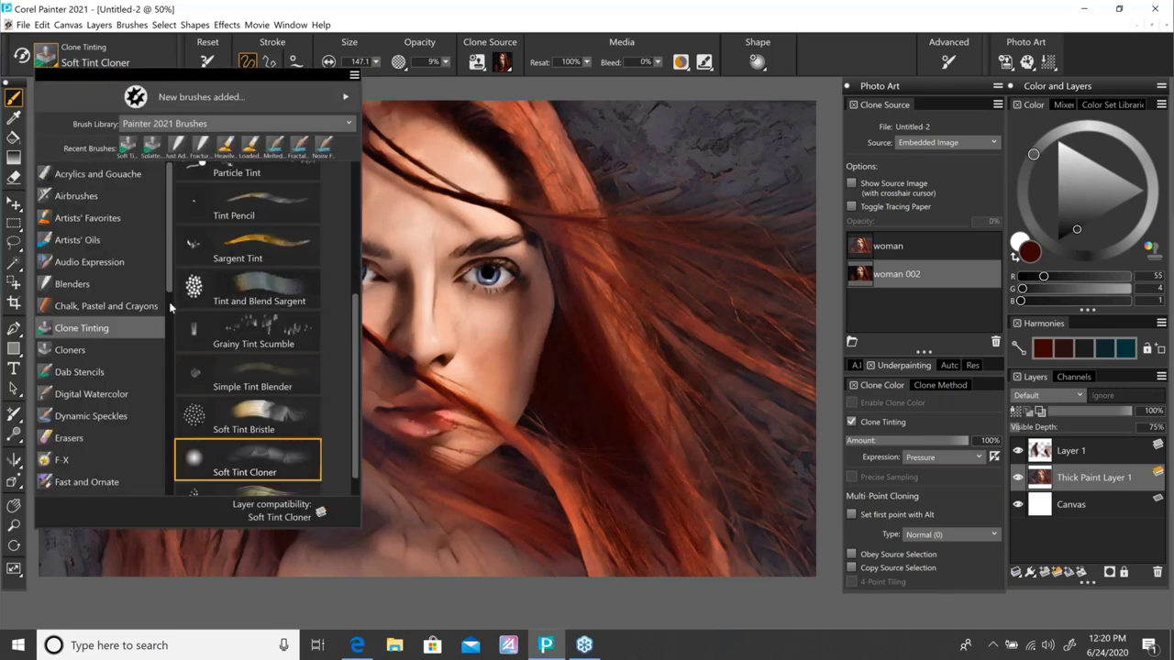
pyautogui.moveTo(170, 310); pyautogui.dragTo(178, 524)
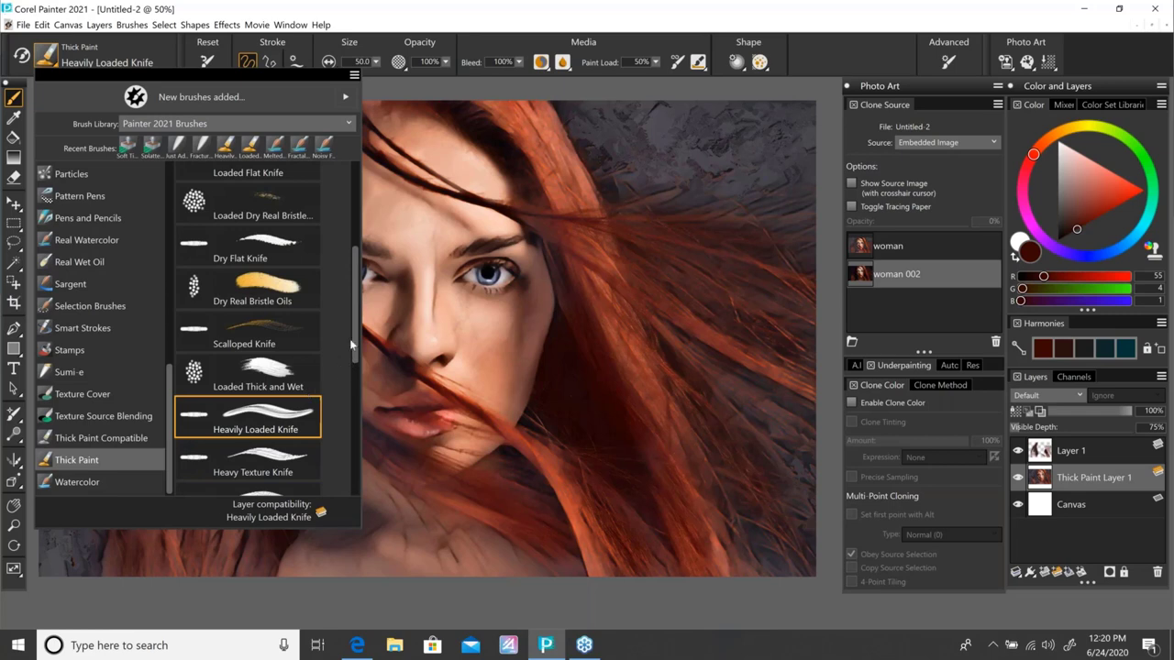
pyautogui.click(276, 368)
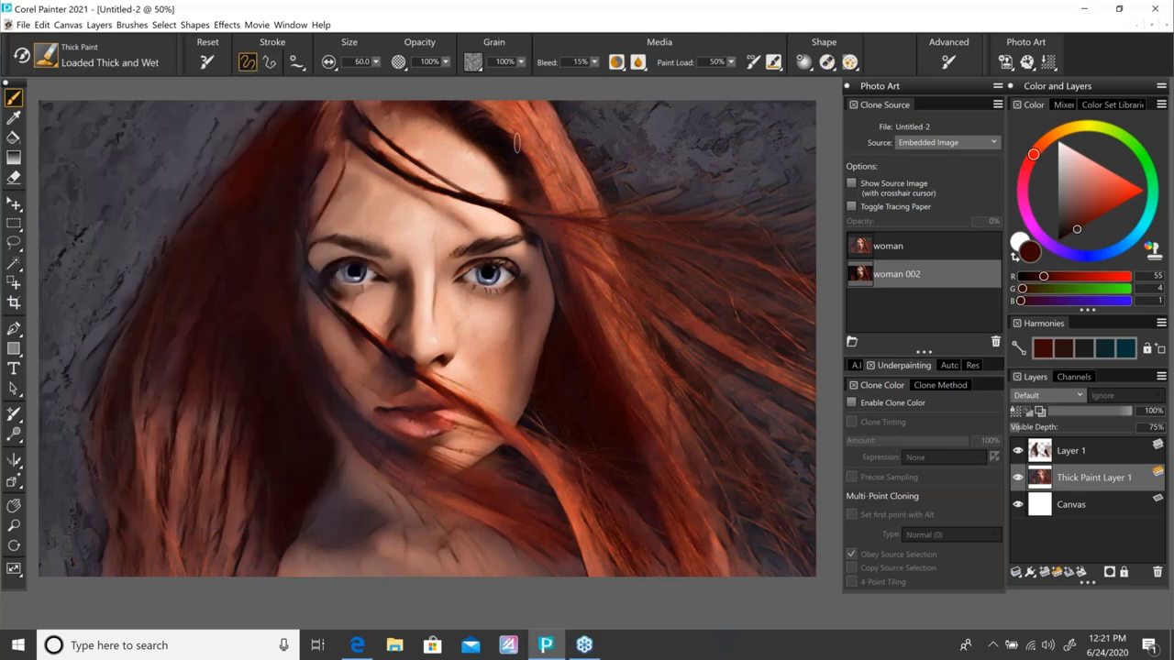
pyautogui.click(13, 118)
pyautogui.click(540, 146)
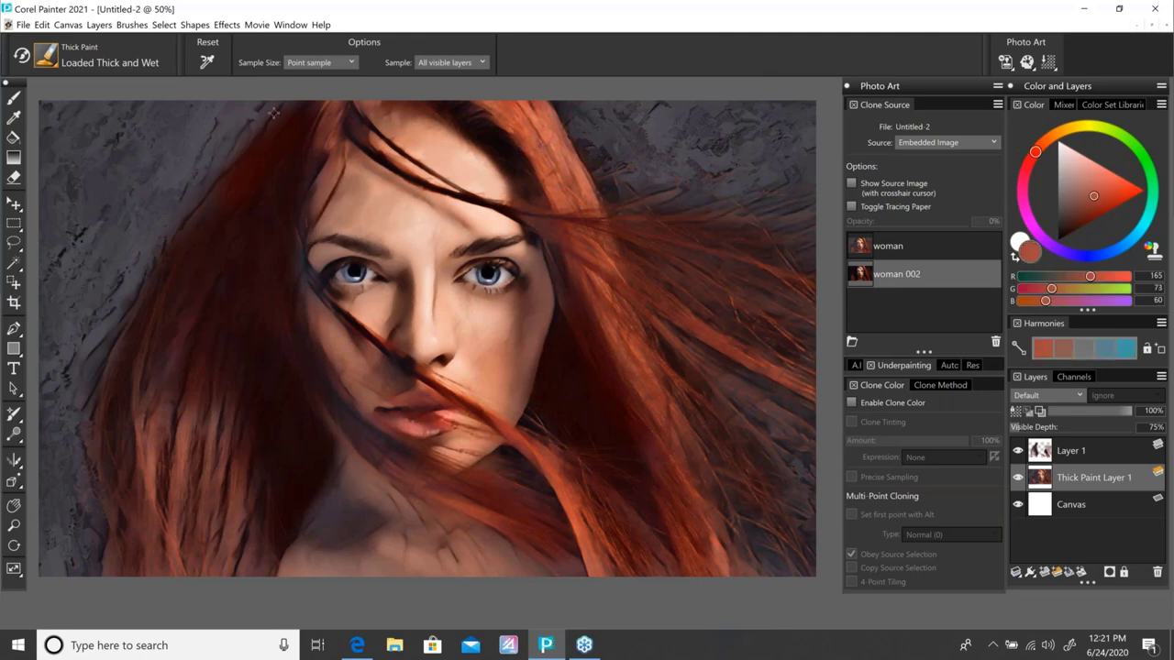
pyautogui.press('b')
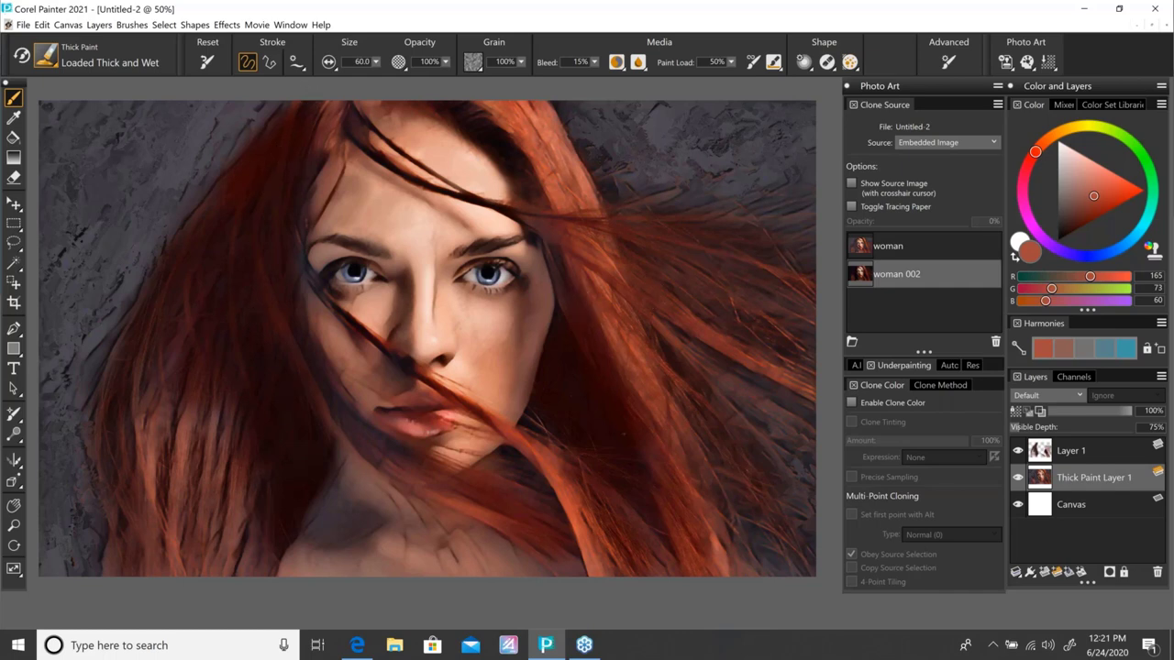
# Step: Create a new Thick Paint layer directly above Layer 1
pyautogui.click(14, 525)
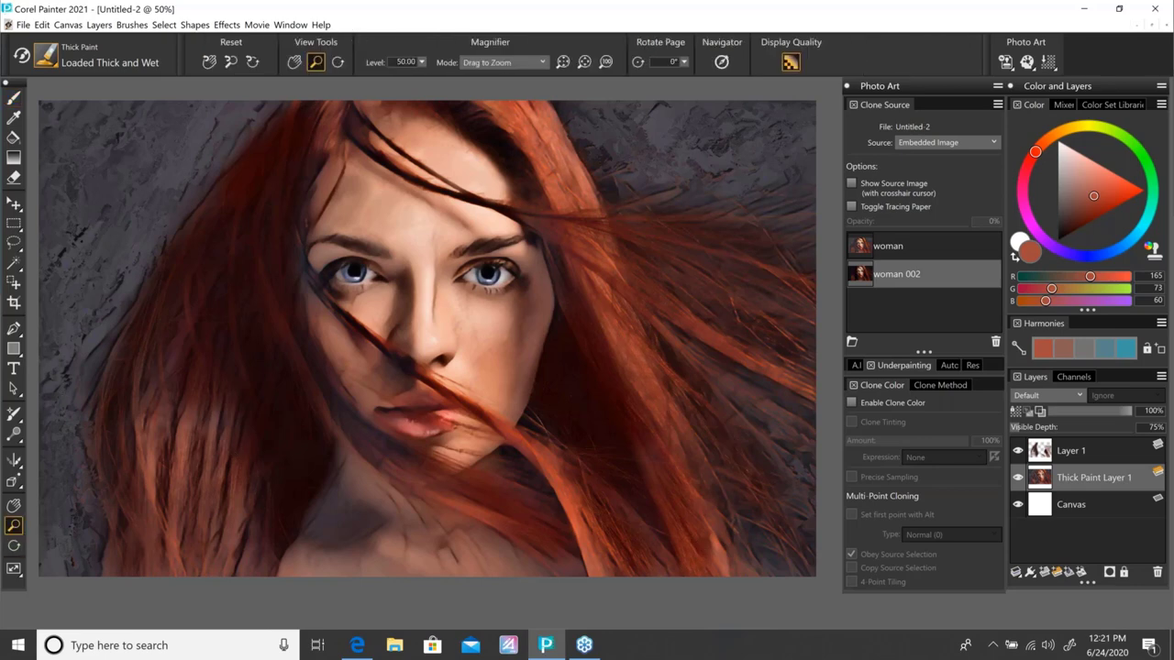
pyautogui.moveTo(403, 444); pyautogui.dragTo(525, 489)
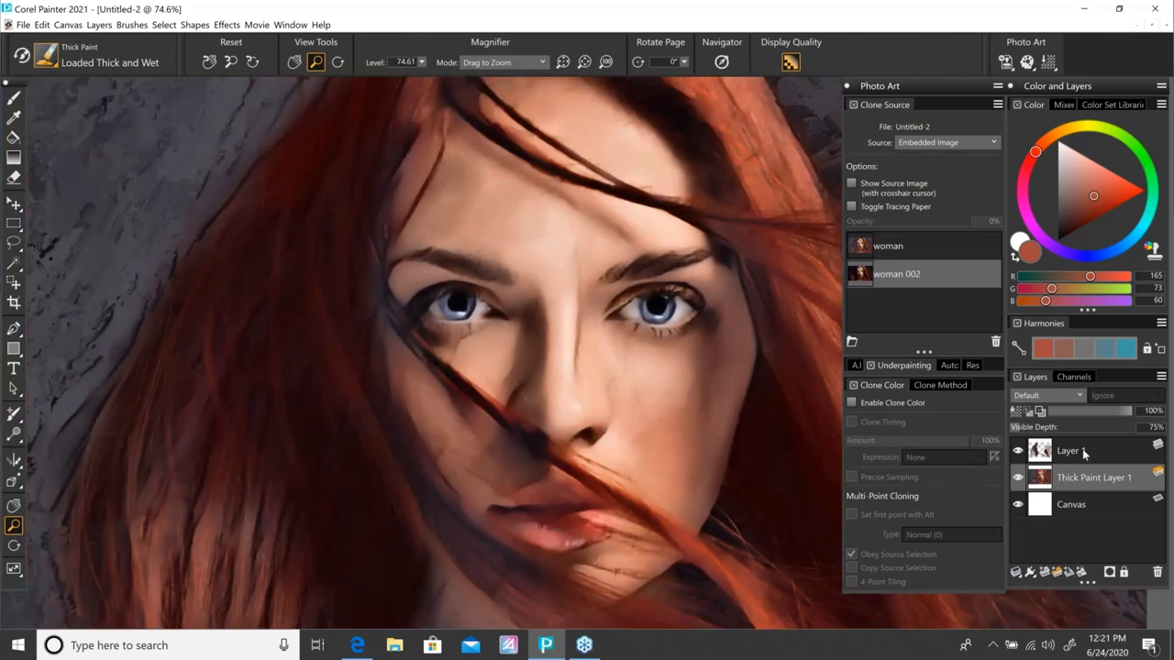
pyautogui.click(1085, 451)
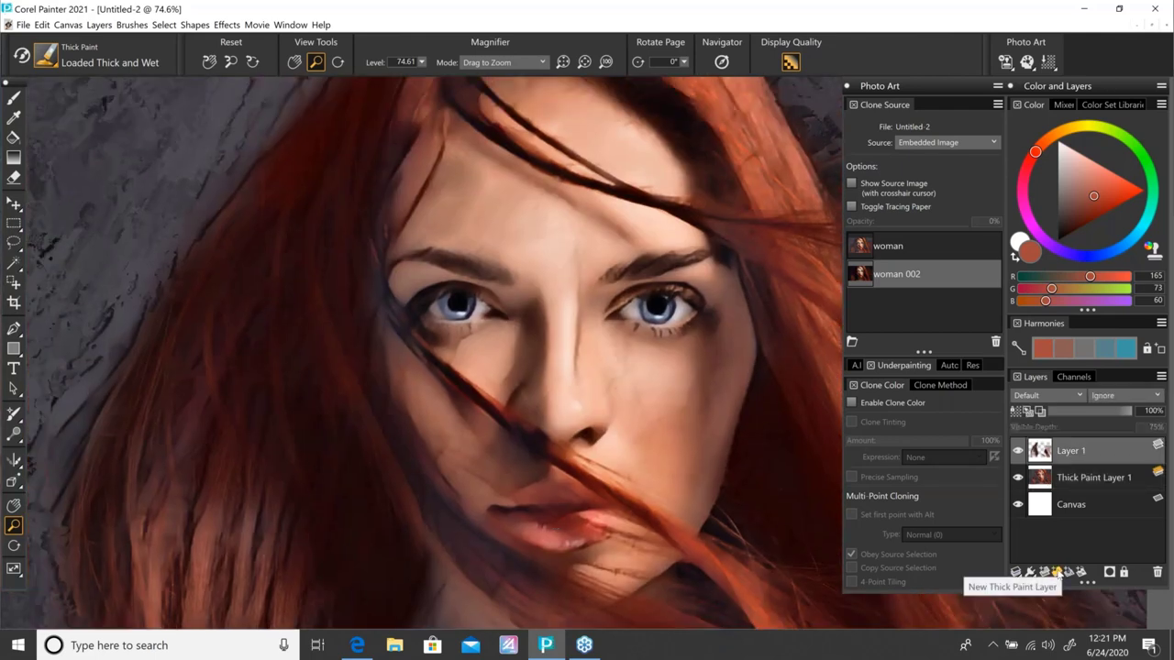
pyautogui.click(1058, 573)
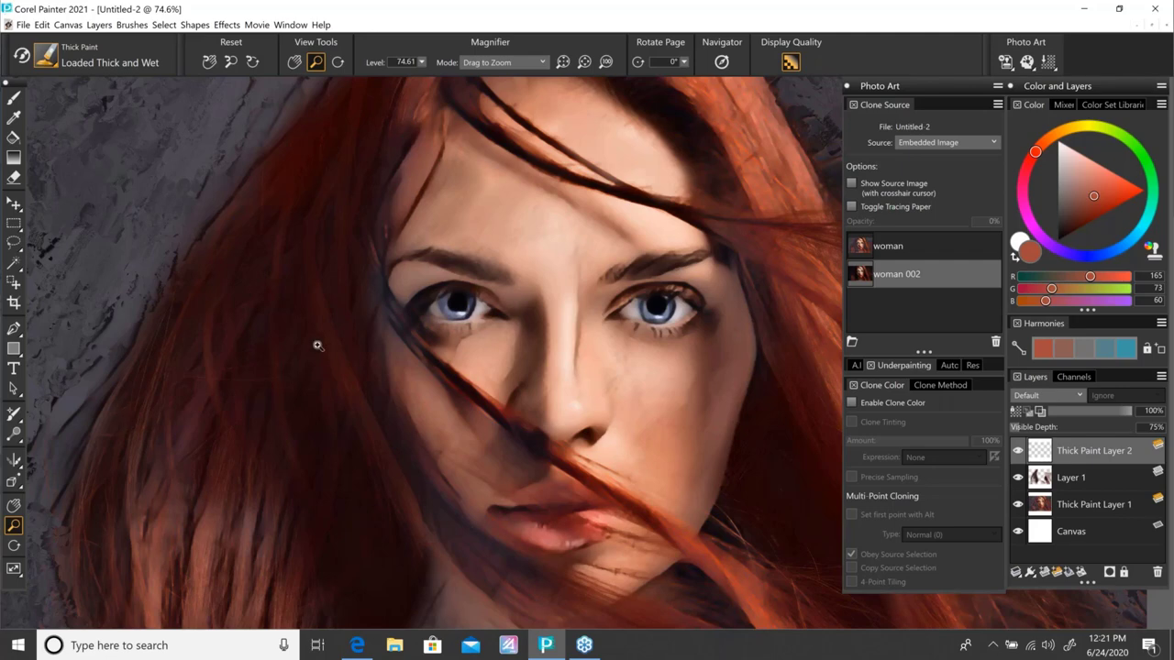
# Step: Paint thin, curved light red strands down the hair left of the face on the new Thick Paint layer
pyautogui.scroll(-3, 301, 340)
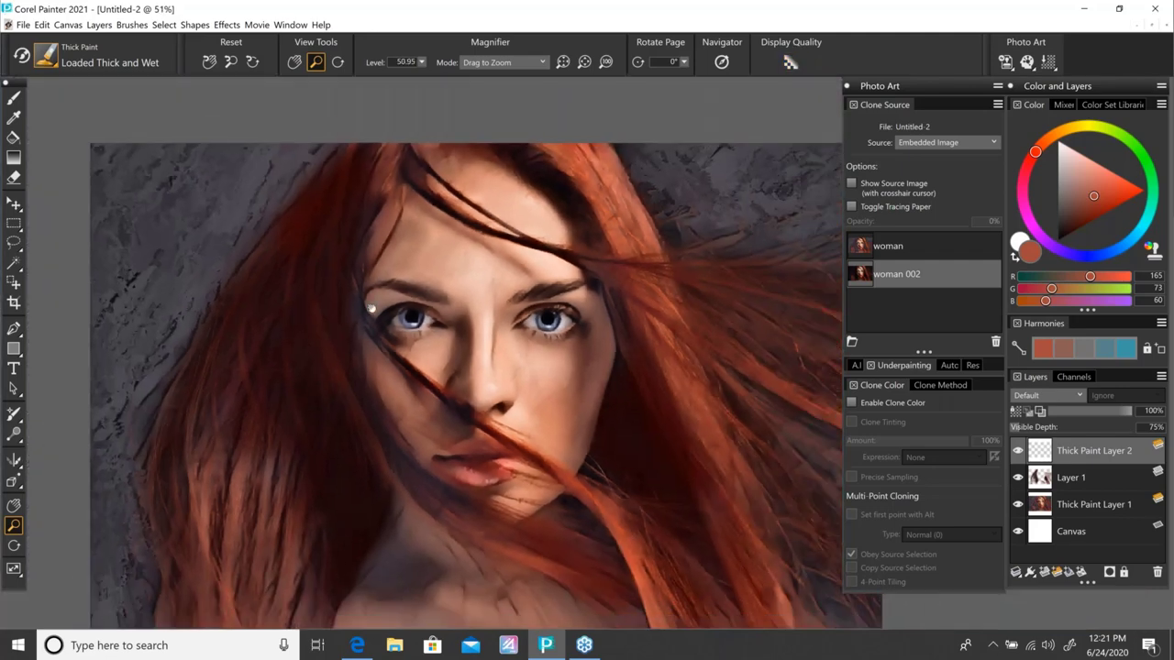
pyautogui.press('b')
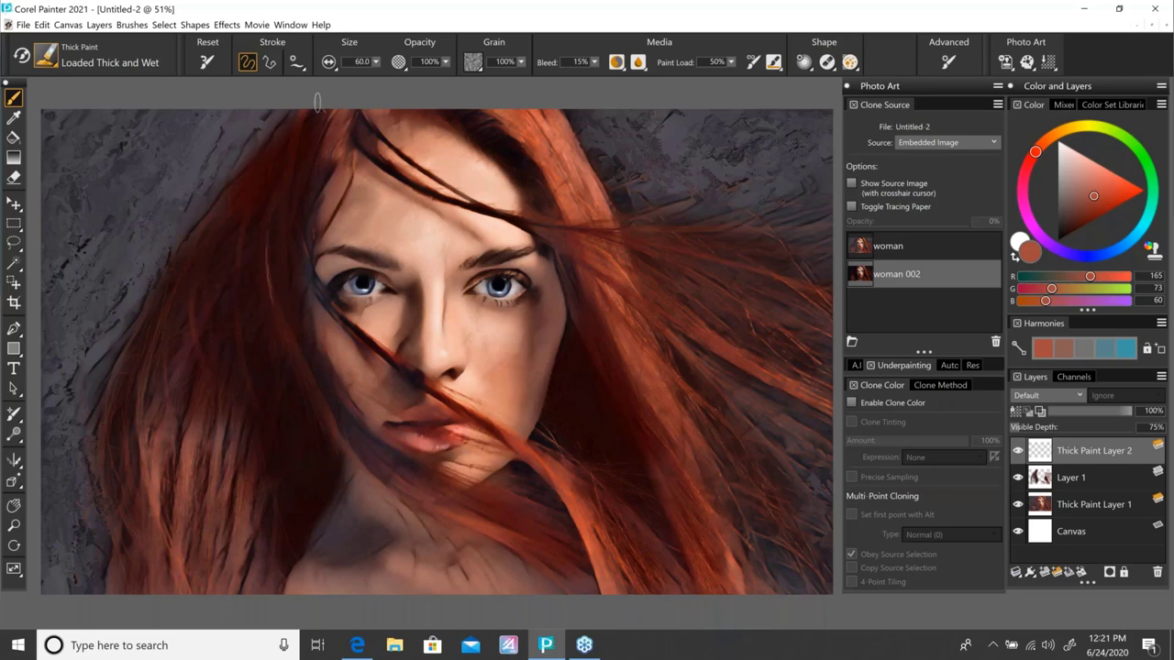
pyautogui.moveTo(294, 137); pyautogui.dragTo(264, 417)
pyautogui.moveTo(310, 151); pyautogui.dragTo(316, 476)
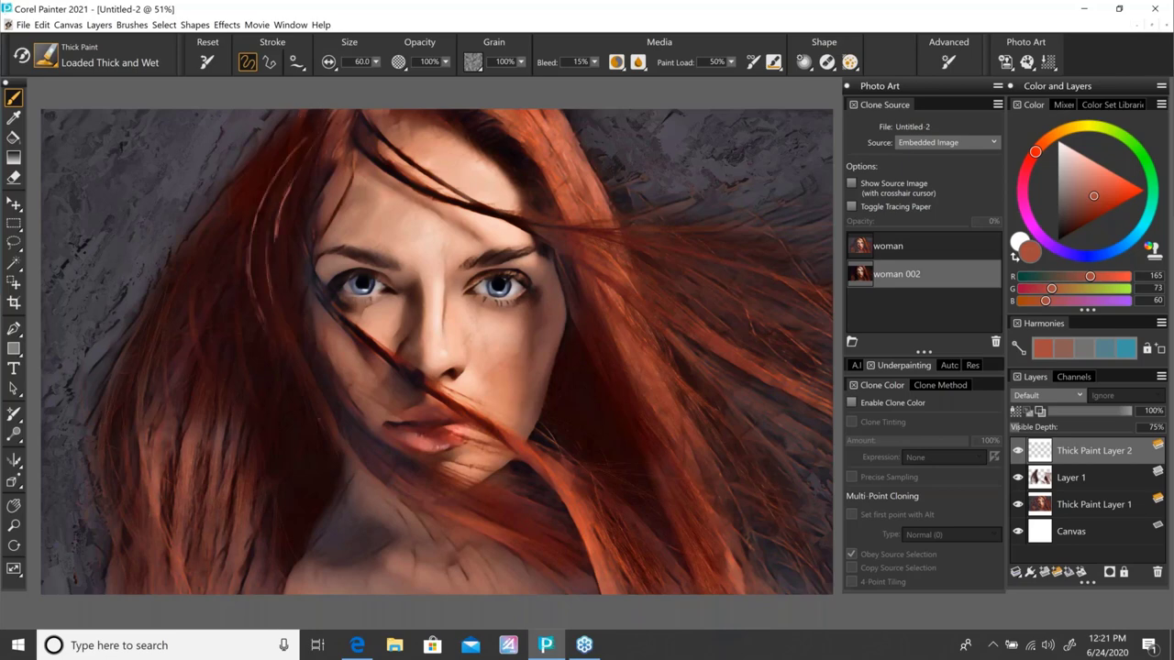
pyautogui.moveTo(315, 101)
pyautogui.mouseDown()
pyautogui.moveTo(239, 197)
pyautogui.moveTo(242, 299)
pyautogui.mouseUp()
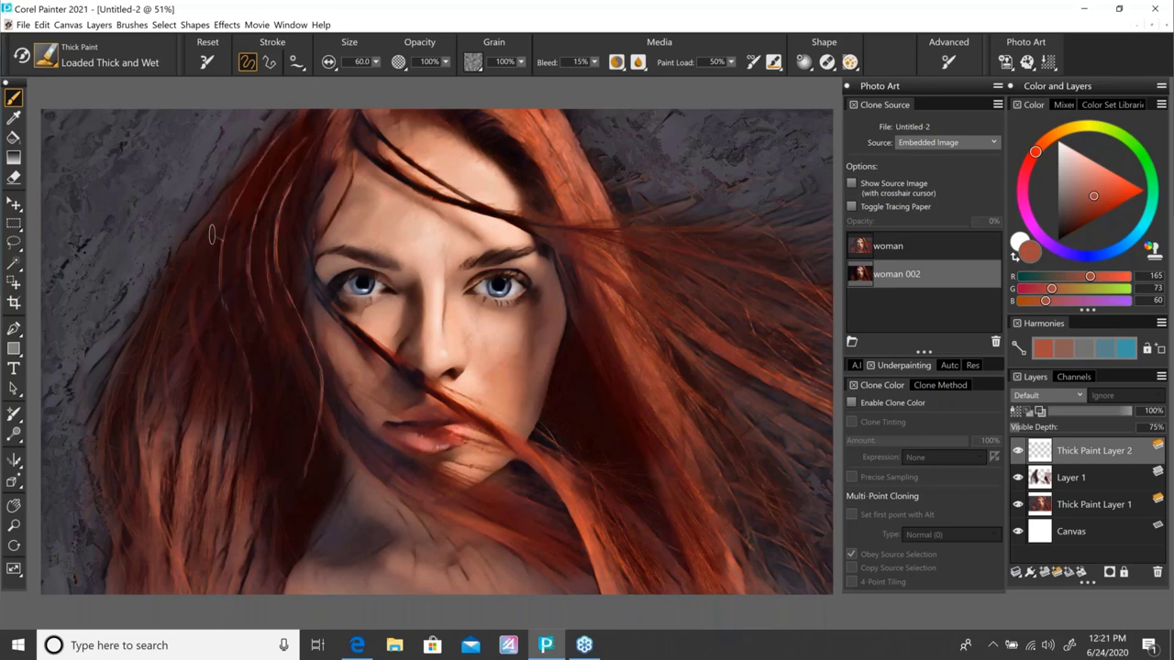
pyautogui.moveTo(211, 235)
pyautogui.mouseDown()
pyautogui.moveTo(167, 345)
pyautogui.moveTo(137, 490)
pyautogui.moveTo(197, 310)
pyautogui.moveTo(194, 382)
pyautogui.mouseUp()
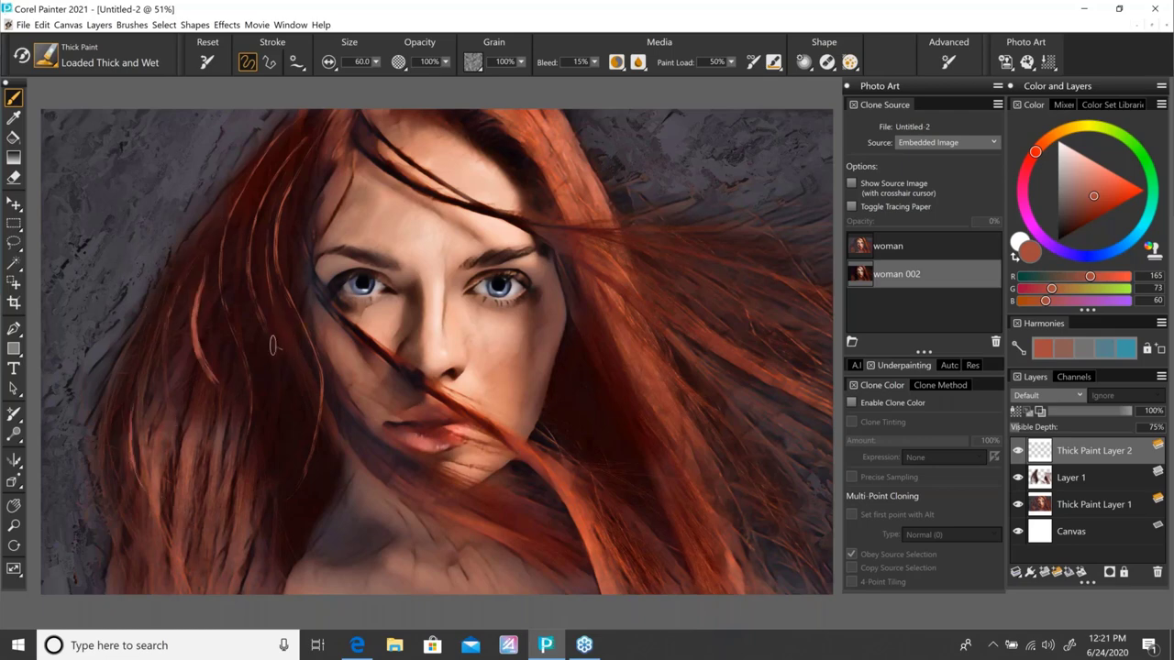
# Step: Paint more thin light red strands down the hair on both sides of the face with the Loaded Thick and Wet brush
pyautogui.moveTo(283, 358); pyautogui.dragTo(279, 434)
pyautogui.moveTo(594, 330); pyautogui.dragTo(649, 462)
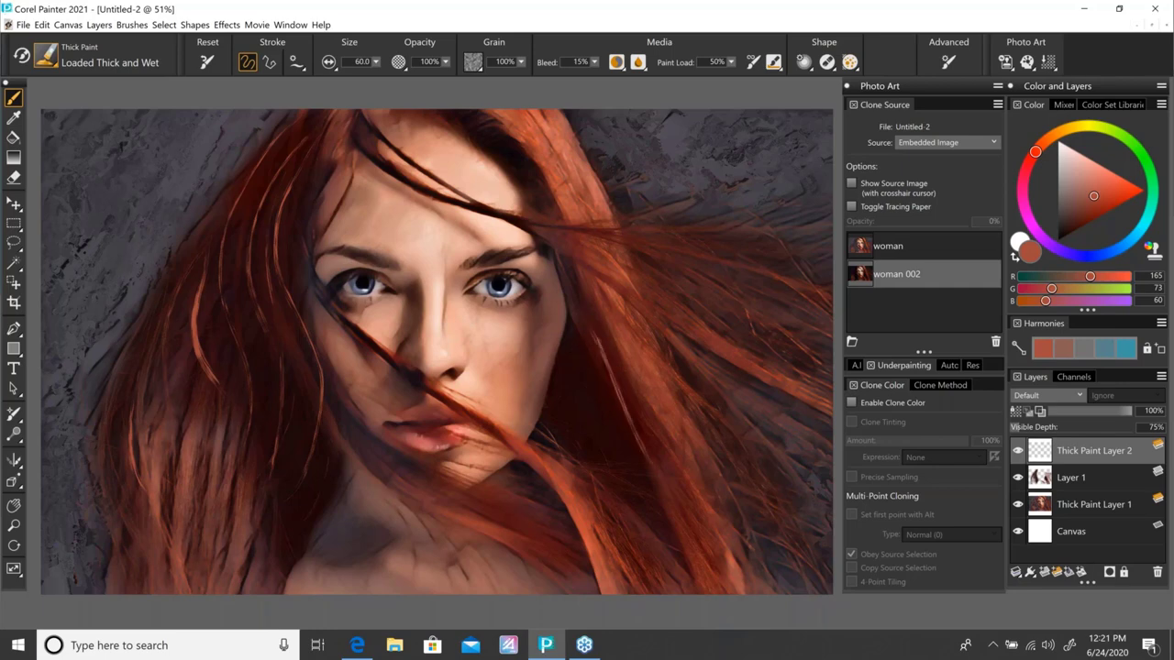
pyautogui.moveTo(600, 335); pyautogui.dragTo(669, 468)
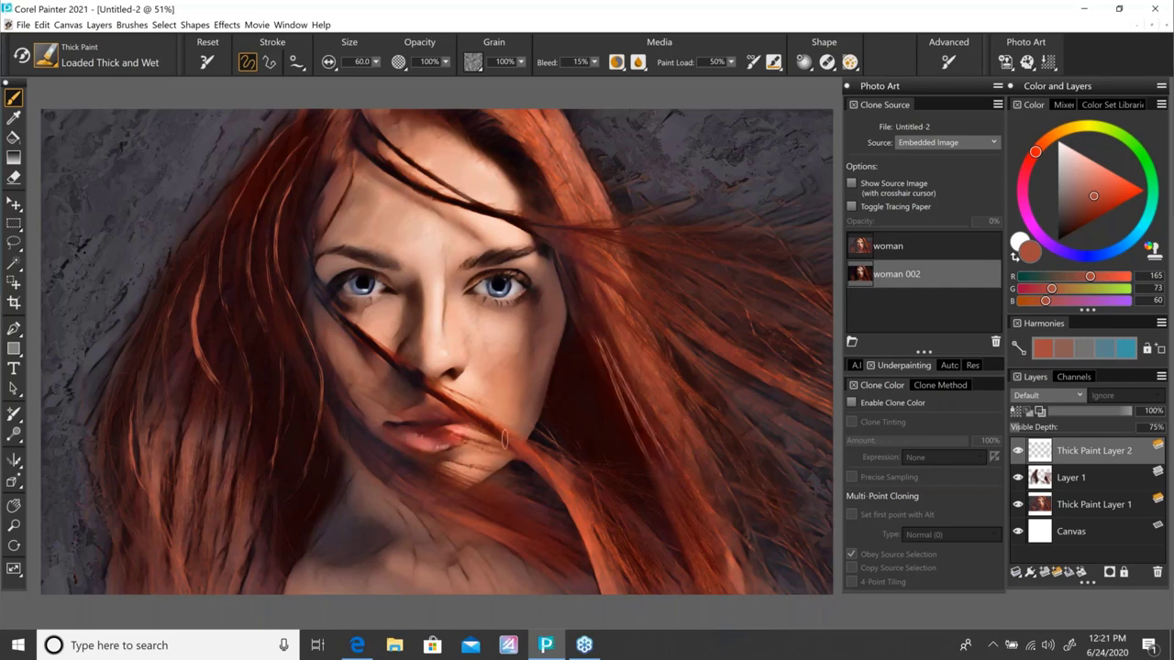
pyautogui.moveTo(569, 480); pyautogui.dragTo(642, 558)
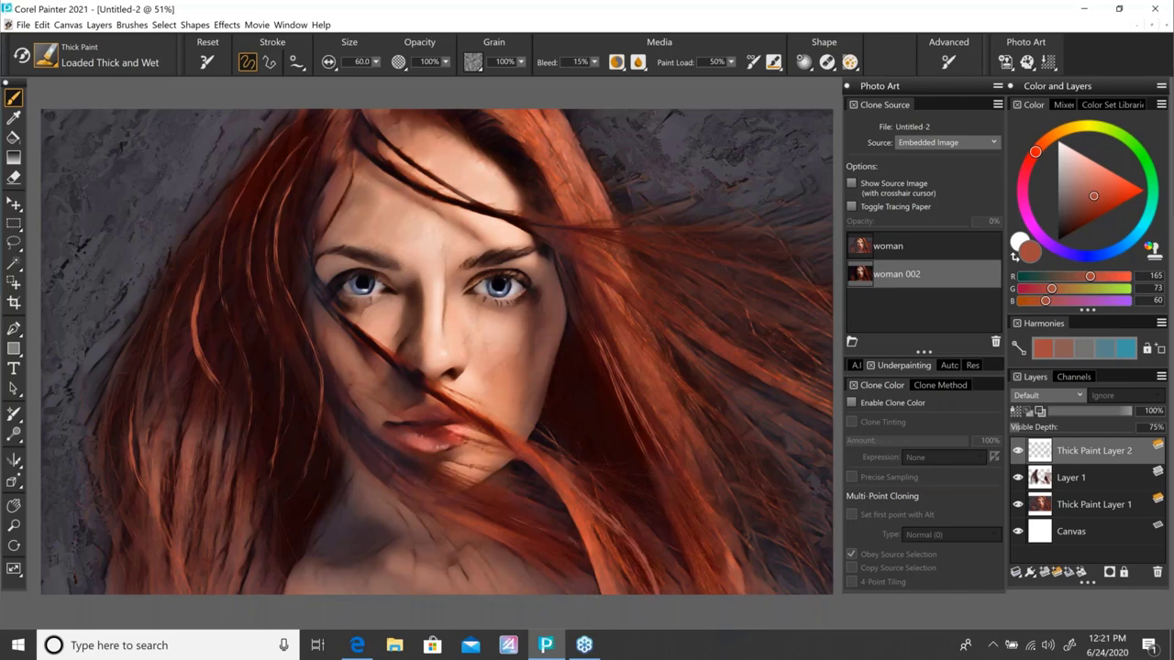
# Step: Try Thick Paint Layer 2 at 803% visible depth while inspecting the strands up close, and settle on 164%
pyautogui.click(14, 525)
pyautogui.moveTo(307, 402); pyautogui.dragTo(409, 402)
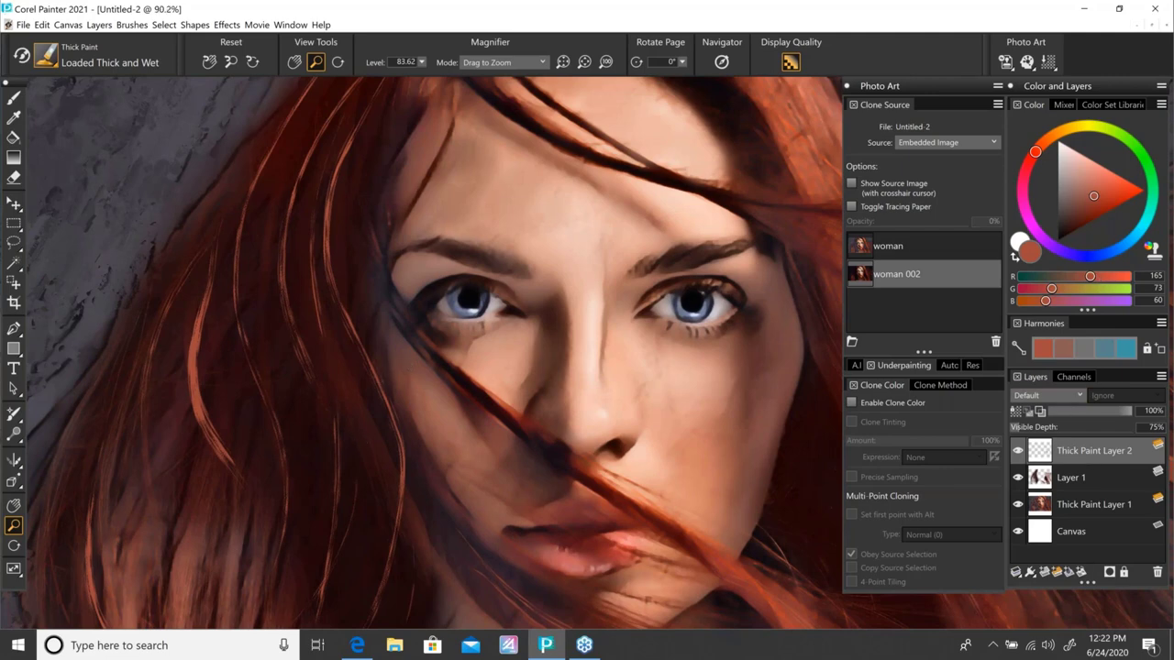
pyautogui.moveTo(362, 442); pyautogui.dragTo(387, 463)
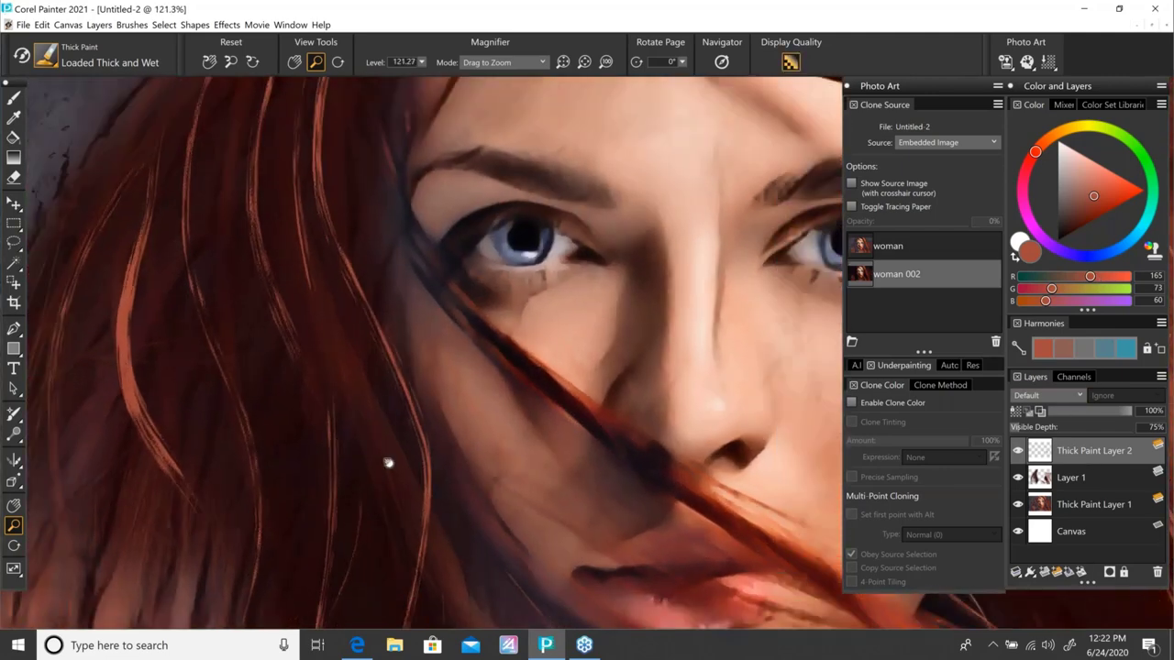
pyautogui.moveTo(1048, 427); pyautogui.dragTo(1114, 430)
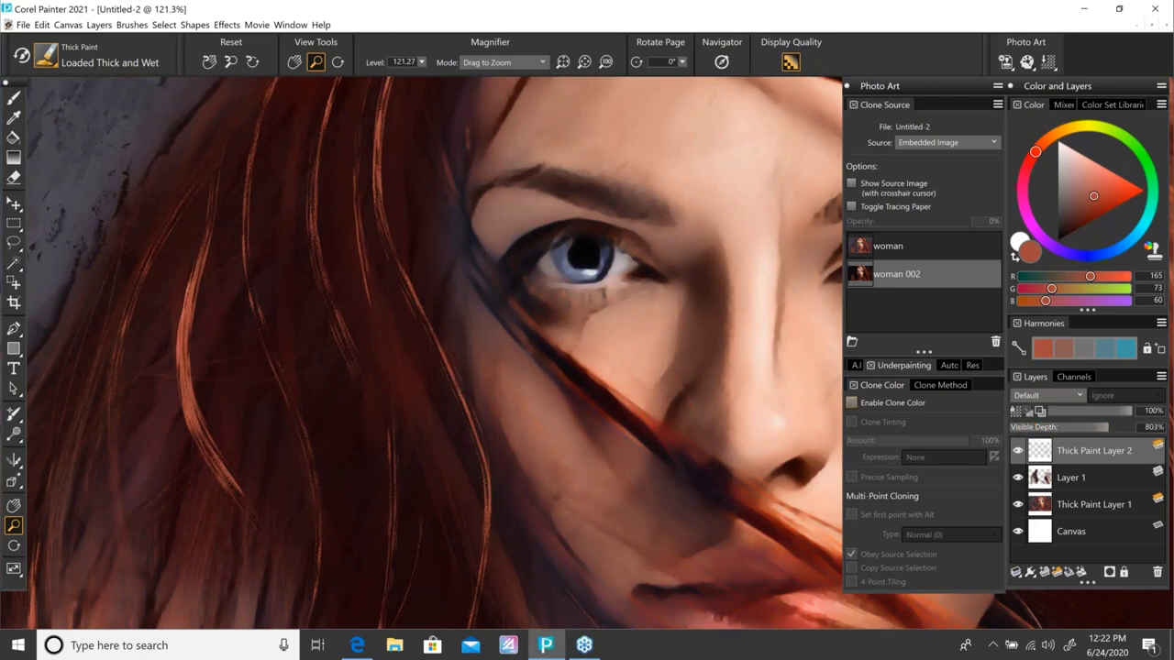
pyautogui.moveTo(358, 425); pyautogui.dragTo(381, 412)
pyautogui.moveTo(1109, 427); pyautogui.dragTo(915, 396)
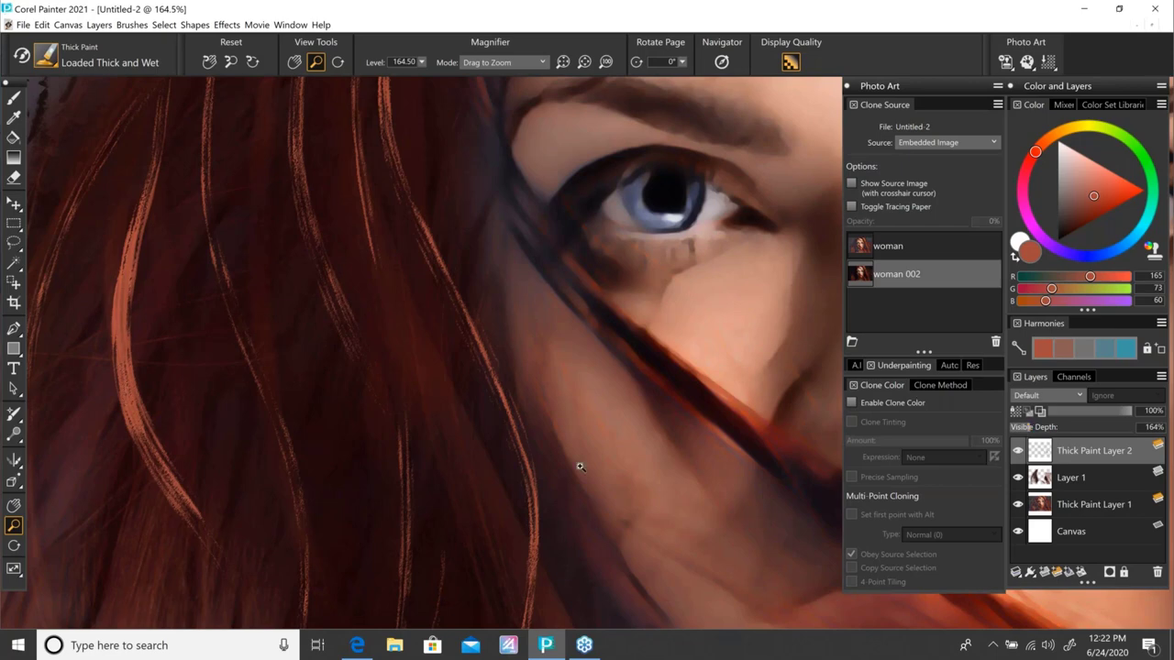
# Step: Choose the Oily Dry Pastel brush from the Thick Paint Compatible category
pyautogui.scroll(-5, 563, 464)
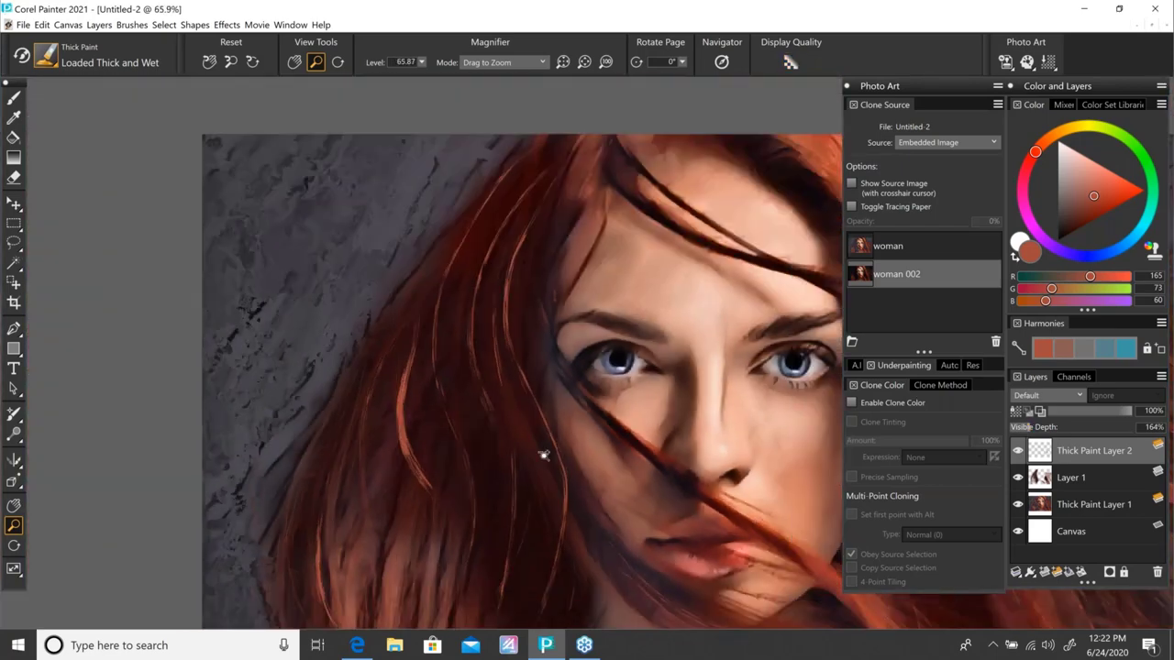
pyautogui.moveTo(546, 449); pyautogui.dragTo(450, 406)
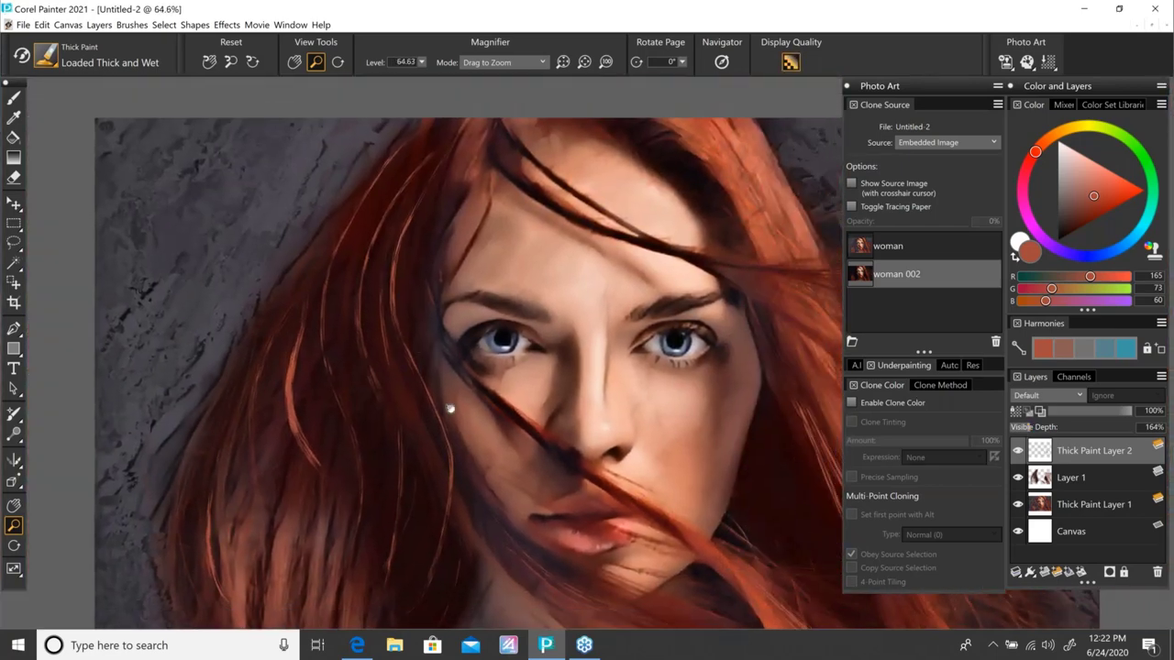
pyautogui.moveTo(687, 446); pyautogui.dragTo(605, 452)
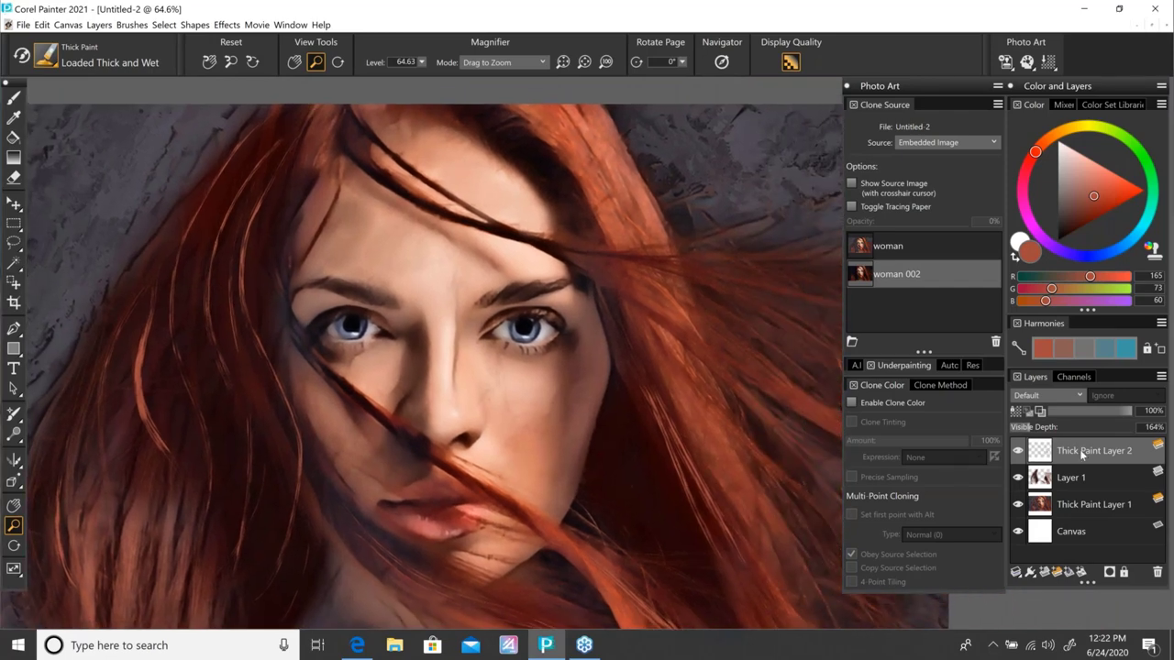
pyautogui.click(44, 58)
pyautogui.click(103, 438)
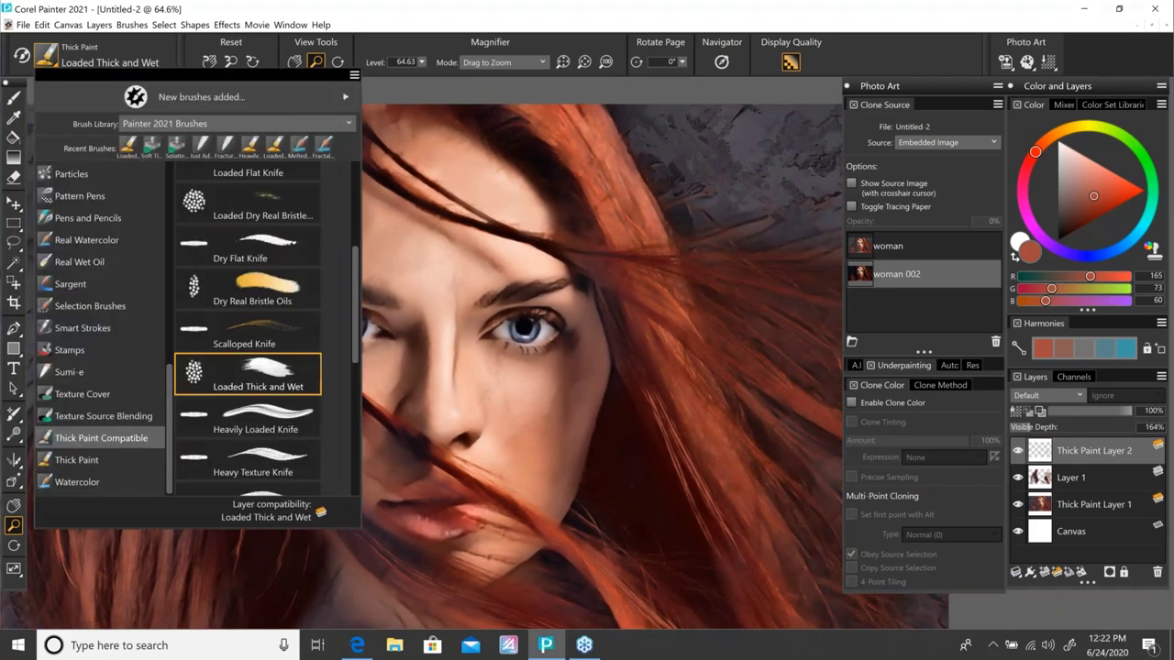
pyautogui.moveTo(358, 385); pyautogui.dragTo(375, 232)
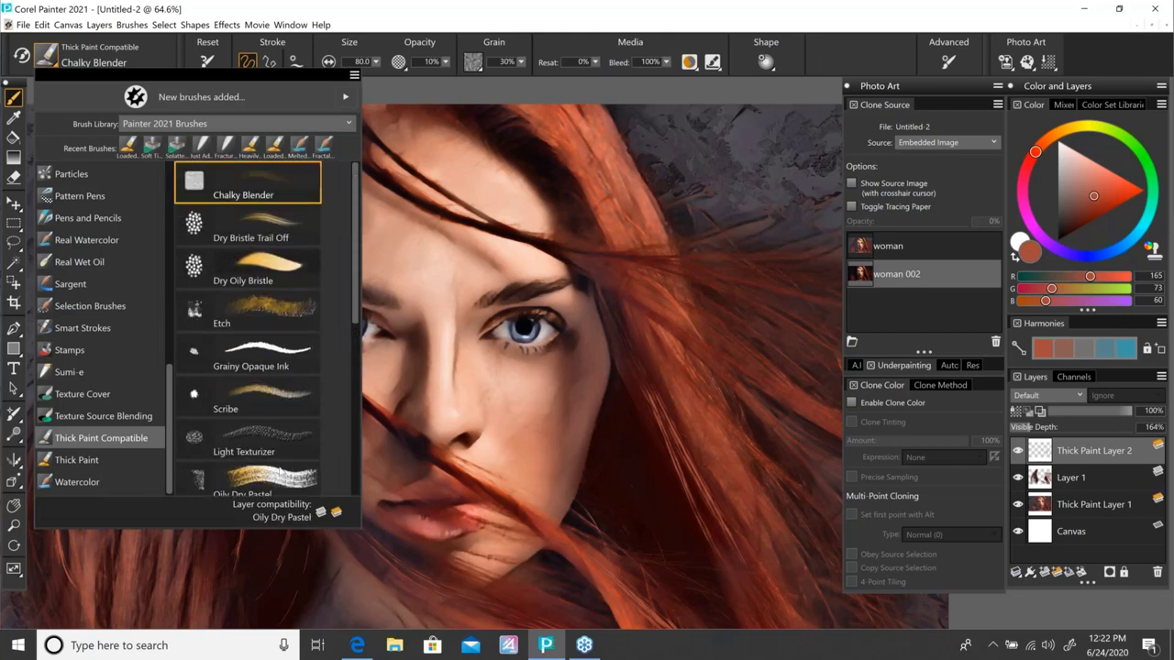
pyautogui.moveTo(356, 312); pyautogui.dragTo(348, 378)
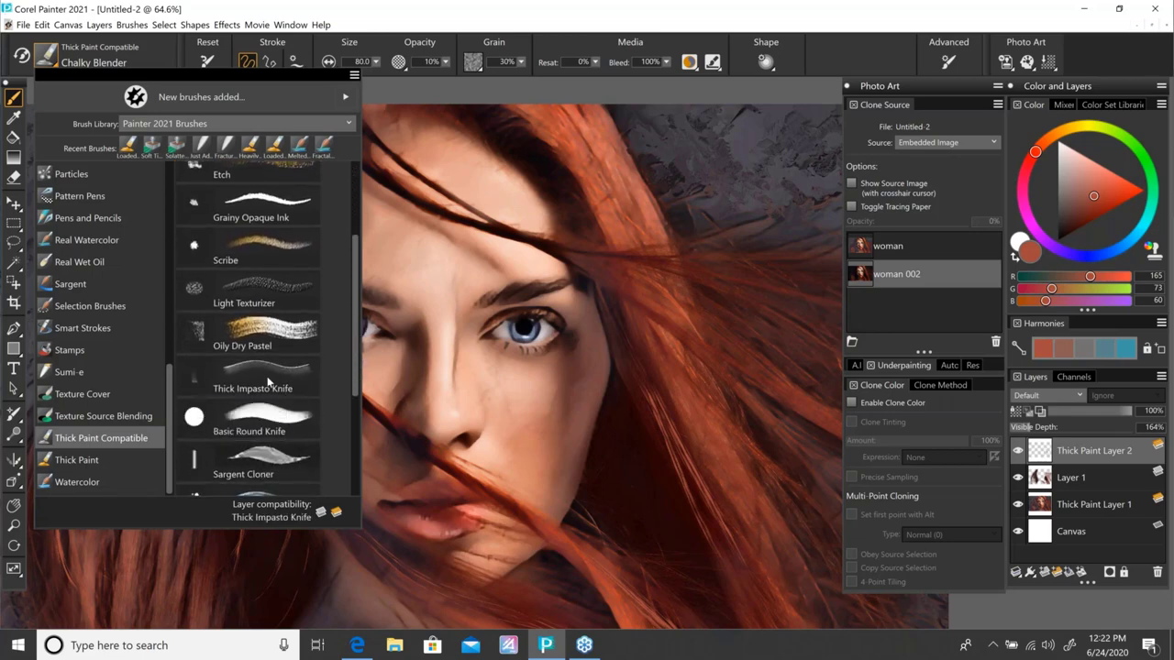
pyautogui.click(280, 331)
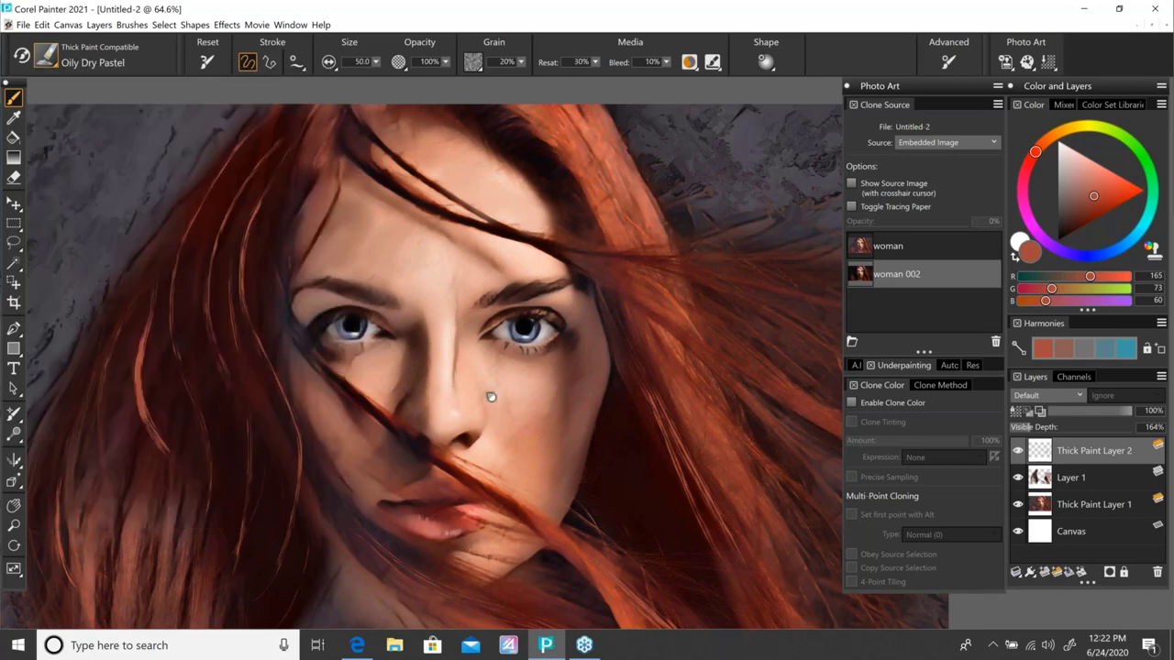
# Step: Enlarge the Oily Dry Pastel brush to 121.9 and choose to continue painting on the Thick Paint layer
pyautogui.moveTo(491, 396); pyautogui.dragTo(303, 306)
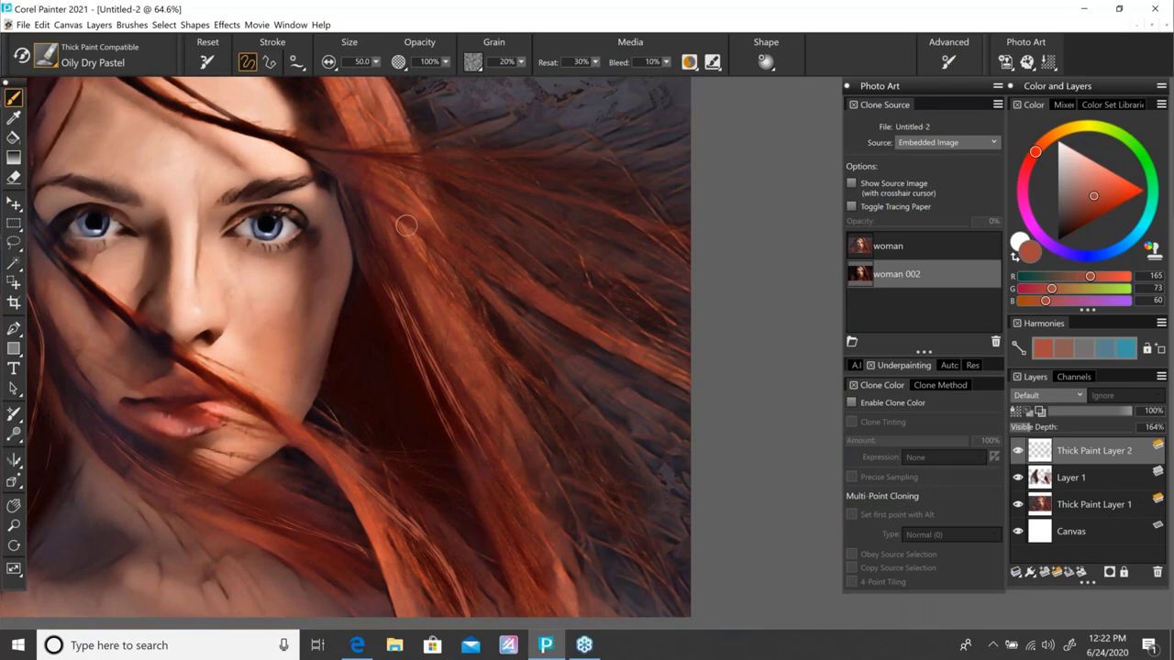
pyautogui.keyDown('ctrl'); pyautogui.keyDown('alt'); pyautogui.click(445, 245); pyautogui.keyUp('alt'); pyautogui.keyUp('ctrl')
pyautogui.moveTo(444, 245); pyautogui.dragTo(370, 175)
pyautogui.click(545, 196)
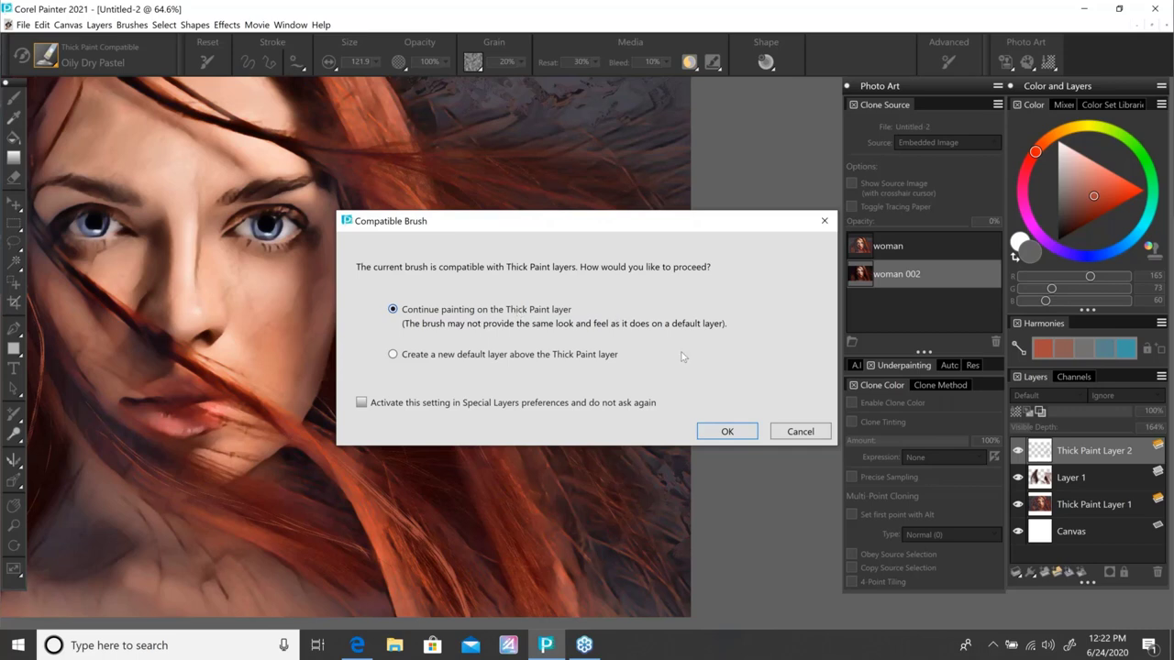
pyautogui.click(725, 431)
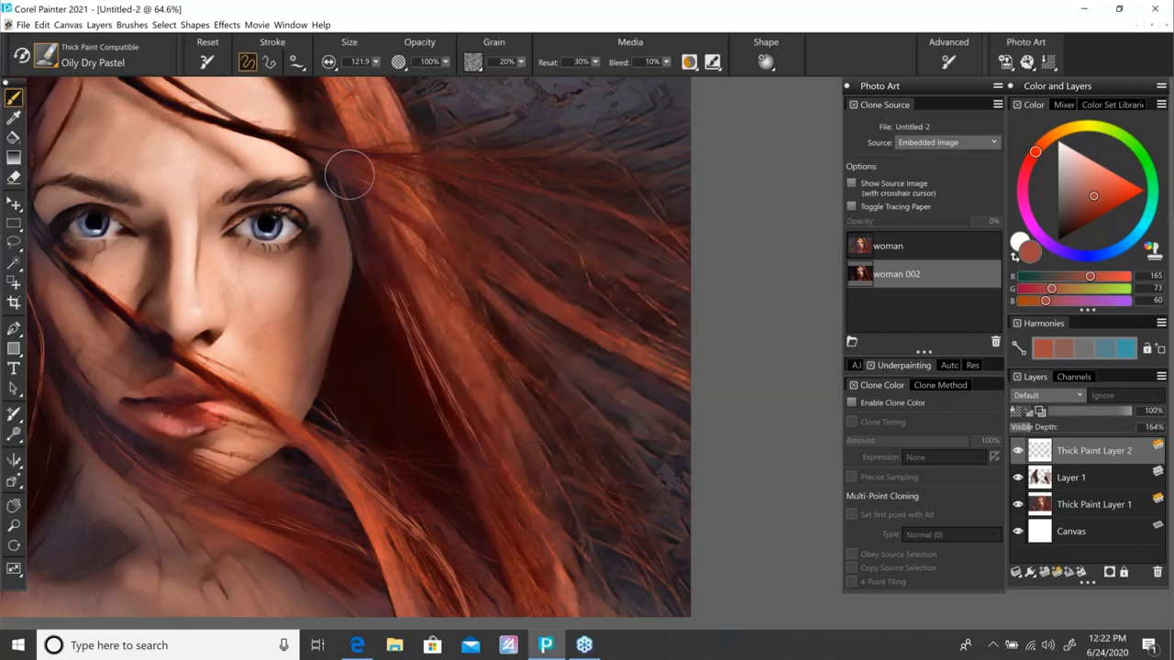
# Step: Paint light red strands through the windblown hair, sample a darker red (R 105, G 37, B 26), and add darker strands among them
pyautogui.moveTo(440, 179); pyautogui.dragTo(687, 243)
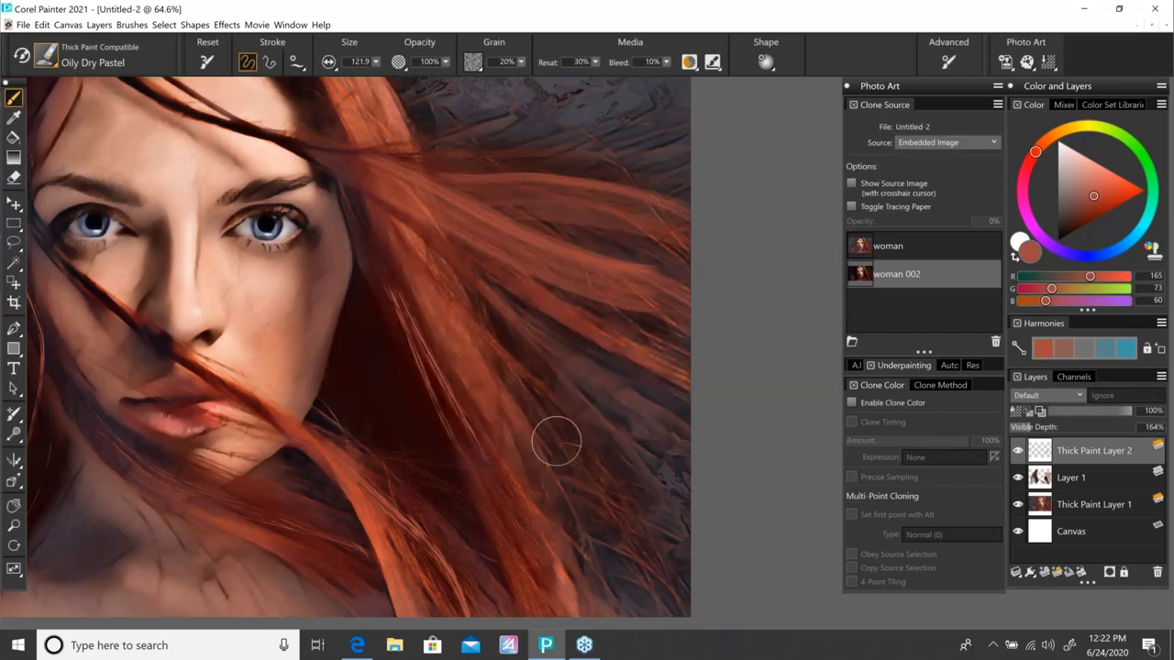
pyautogui.keyDown('alt'); pyautogui.click(376, 223); pyautogui.keyUp('alt')
pyautogui.moveTo(490, 286); pyautogui.dragTo(572, 348)
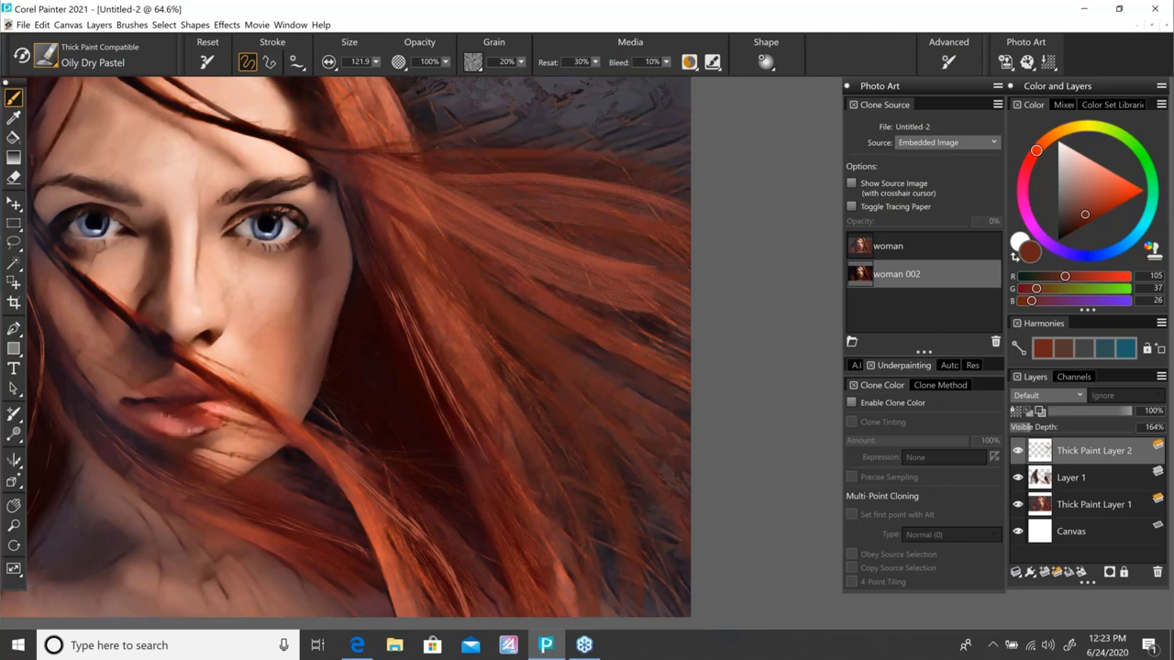
pyautogui.moveTo(537, 246); pyautogui.dragTo(646, 330)
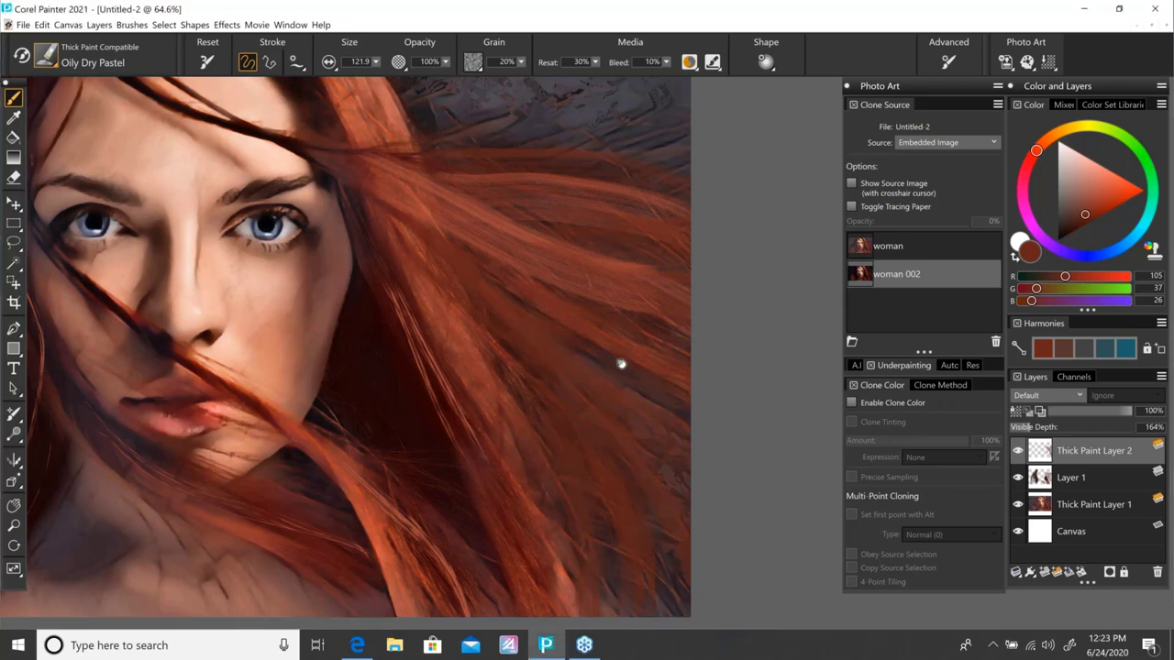
# Step: View the whole painting and compare it with the clone source by switching tracing paper on and off
pyautogui.moveTo(621, 361)
pyautogui.mouseDown()
pyautogui.moveTo(668, 380)
pyautogui.moveTo(678, 400)
pyautogui.moveTo(644, 405)
pyautogui.moveTo(641, 361)
pyautogui.moveTo(609, 365)
pyautogui.mouseUp()
pyautogui.click(14, 525)
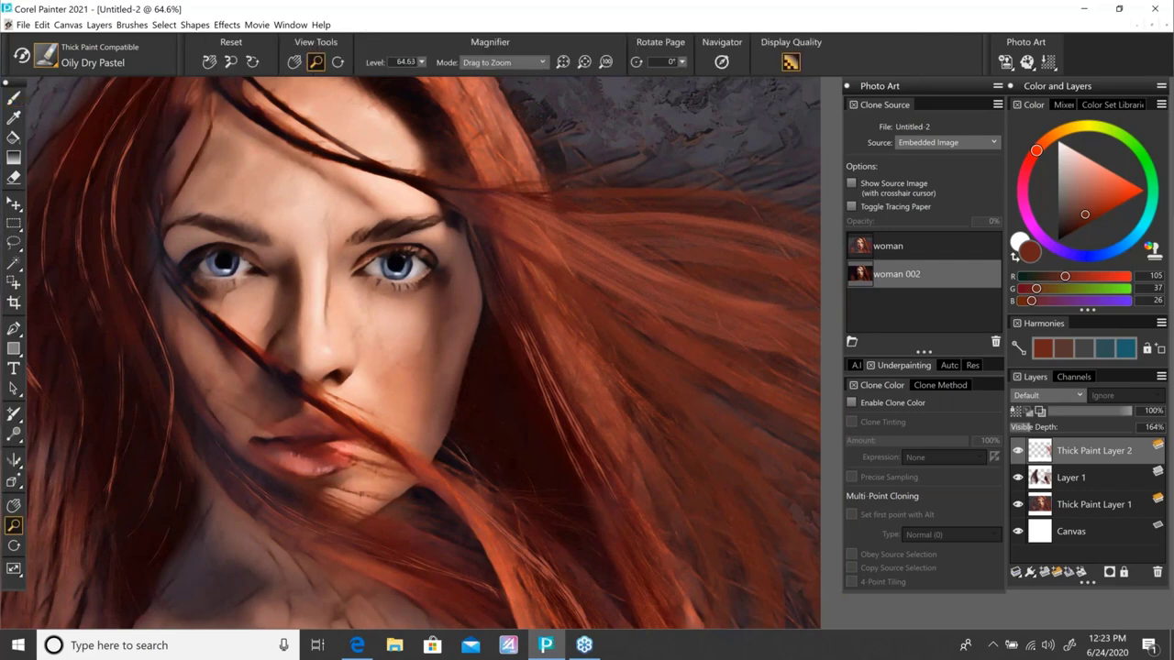
pyautogui.moveTo(395, 458); pyautogui.dragTo(361, 460)
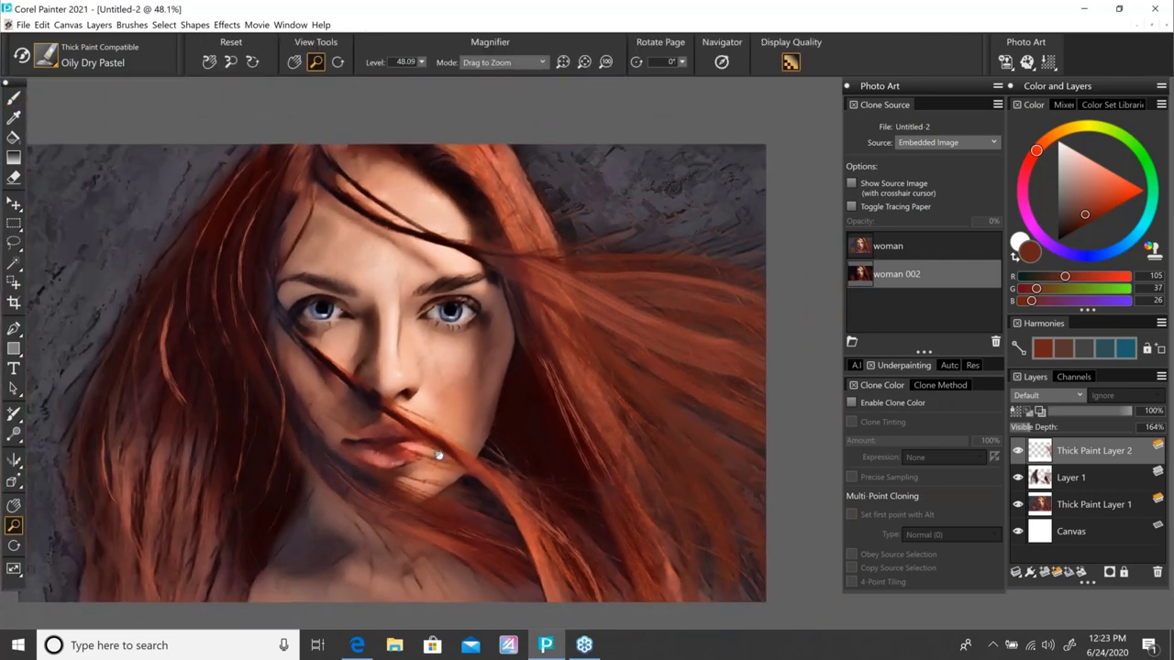
pyautogui.click(852, 208)
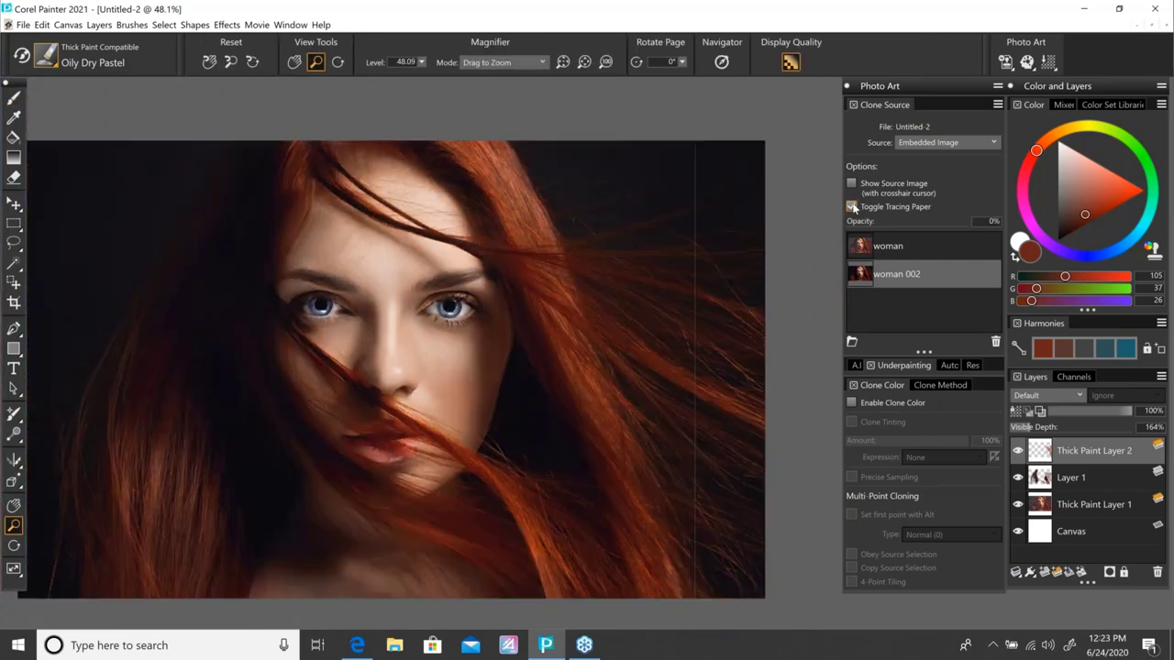
pyautogui.click(851, 207)
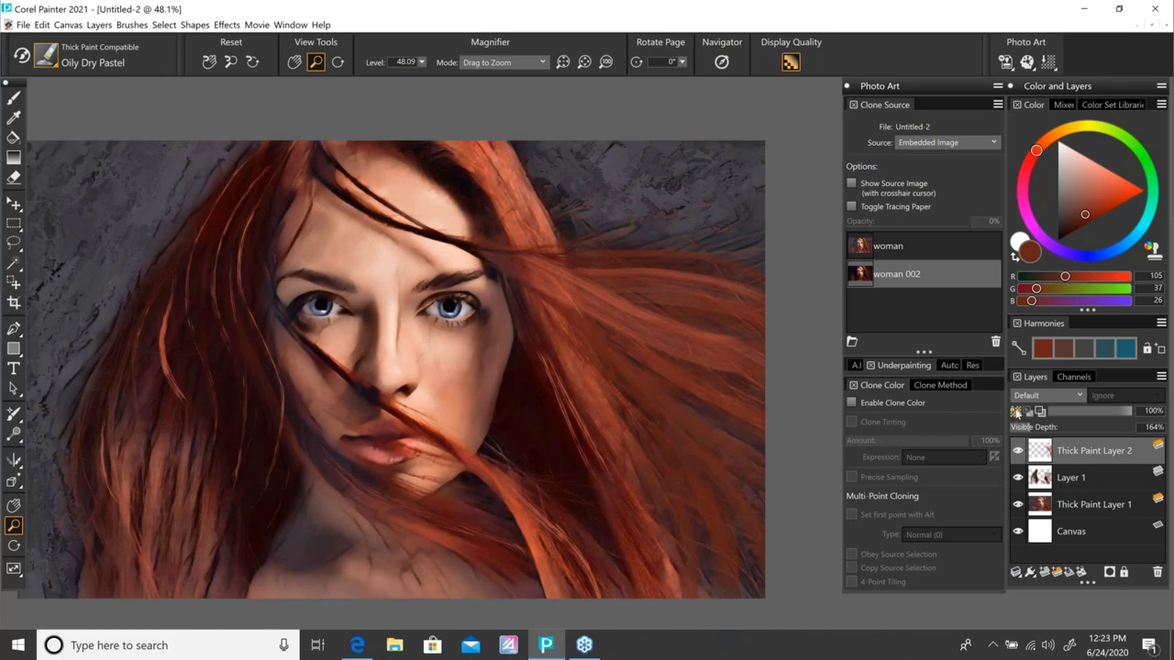
# Step: Preserve transparency on Thick Paint Layer 2 and pick a bright blue (R 1, G 159, B 187)
pyautogui.click(1137, 234)
pyautogui.click(1114, 202)
pyautogui.moveTo(1114, 202); pyautogui.dragTo(1120, 203)
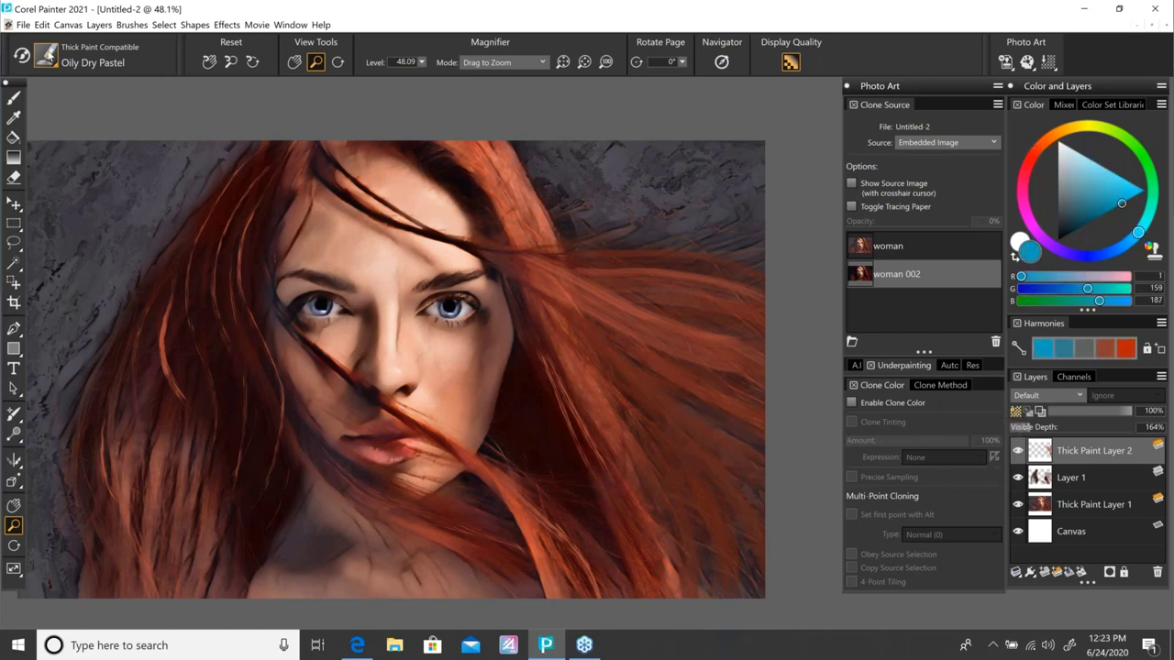
# Step: Choose the Loaded Dry Bristle brush from the Thick Paint category
pyautogui.click(46, 56)
pyautogui.click(102, 460)
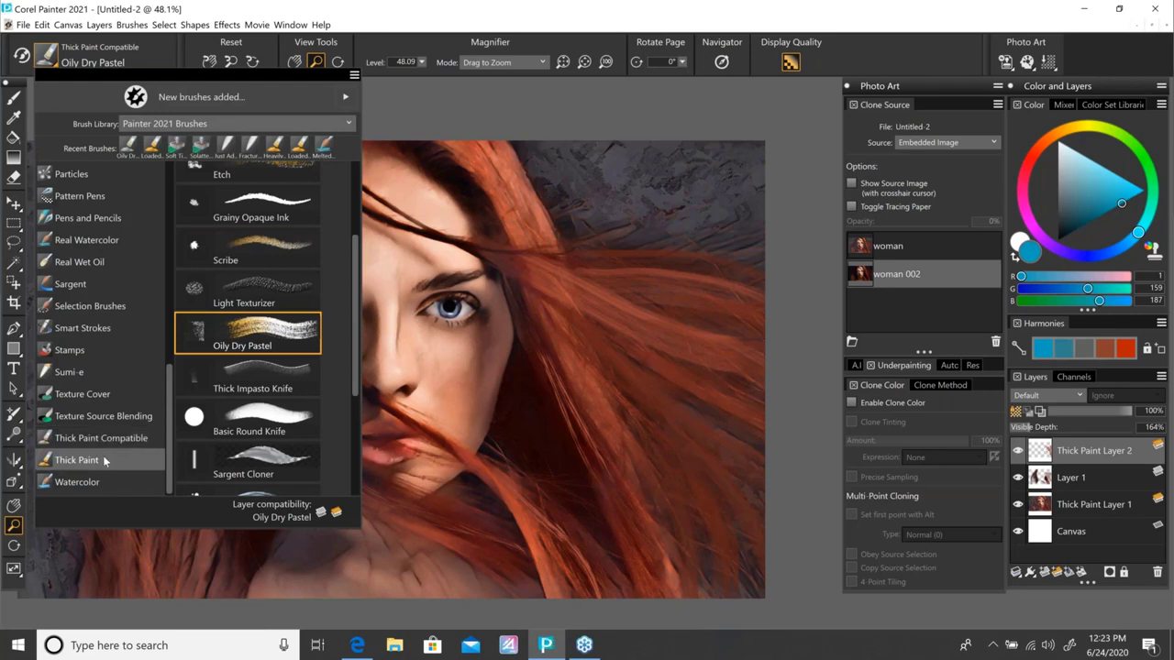
pyautogui.scroll(-3, 266, 469)
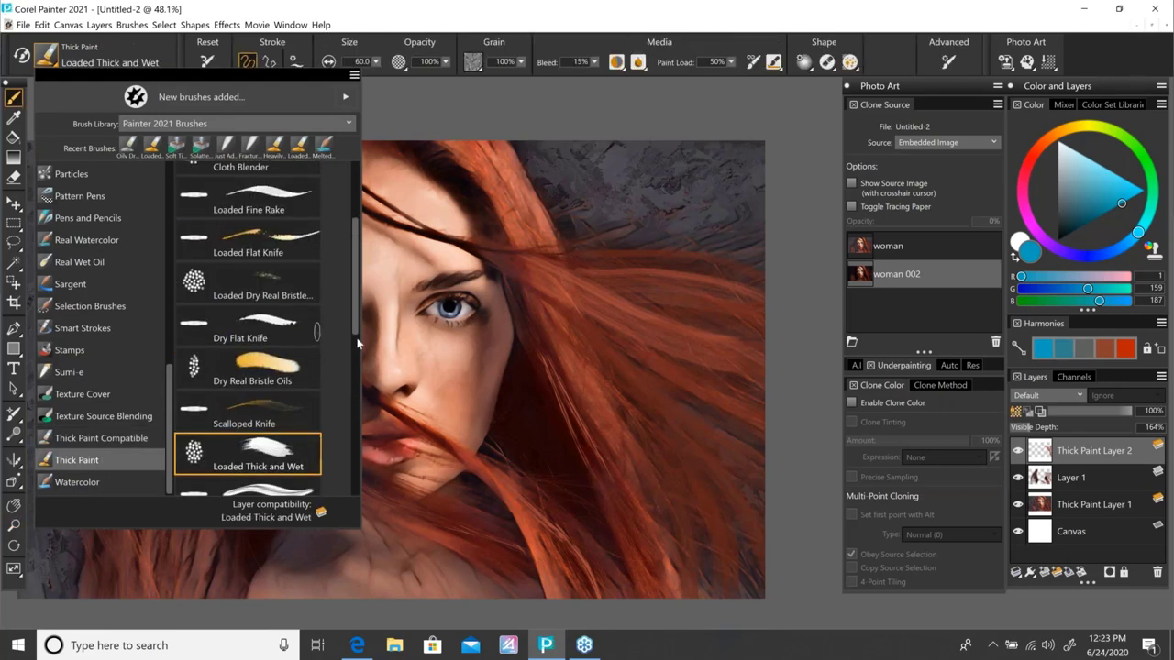
pyautogui.click(249, 473)
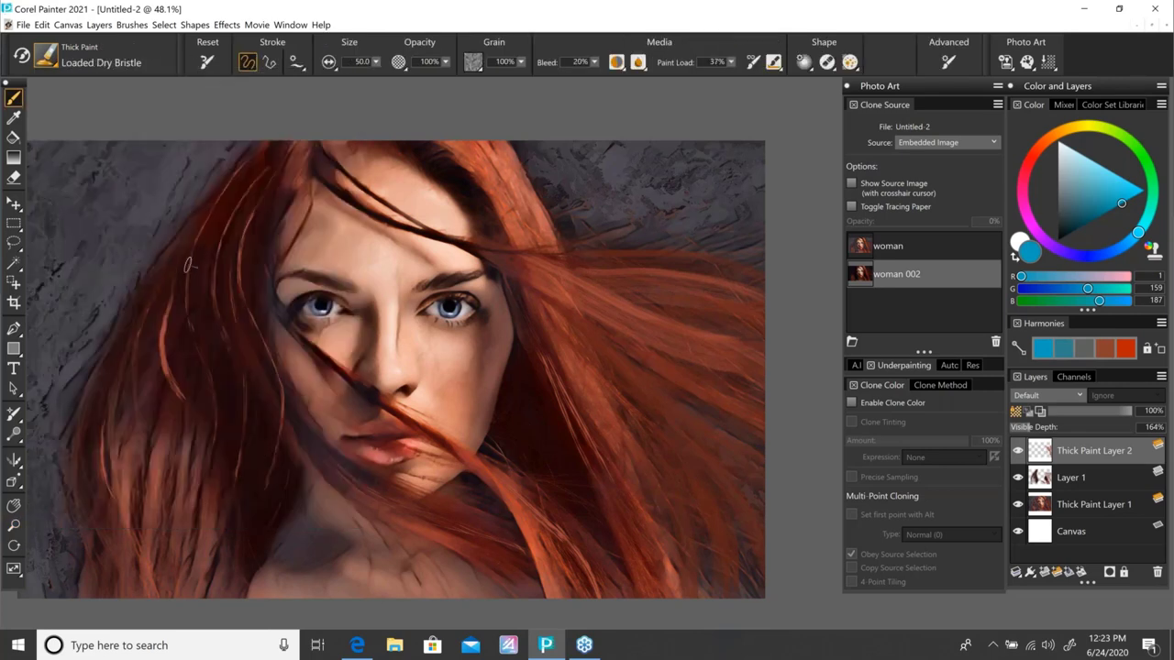
# Step: Recolor parts of the painted hair strands on both sides of the face with blue strokes
pyautogui.moveTo(226, 217); pyautogui.dragTo(220, 254)
pyautogui.moveTo(250, 213); pyautogui.dragTo(270, 362)
pyautogui.moveTo(569, 316); pyautogui.dragTo(719, 341)
pyautogui.moveTo(545, 353); pyautogui.dragTo(561, 438)
pyautogui.moveTo(548, 509); pyautogui.dragTo(596, 594)
# Step: Pick a bright magenta (R 255, G 18, B 220) and brush it over some of the painted hair strands
pyautogui.click(1027, 217)
pyautogui.click(1136, 187)
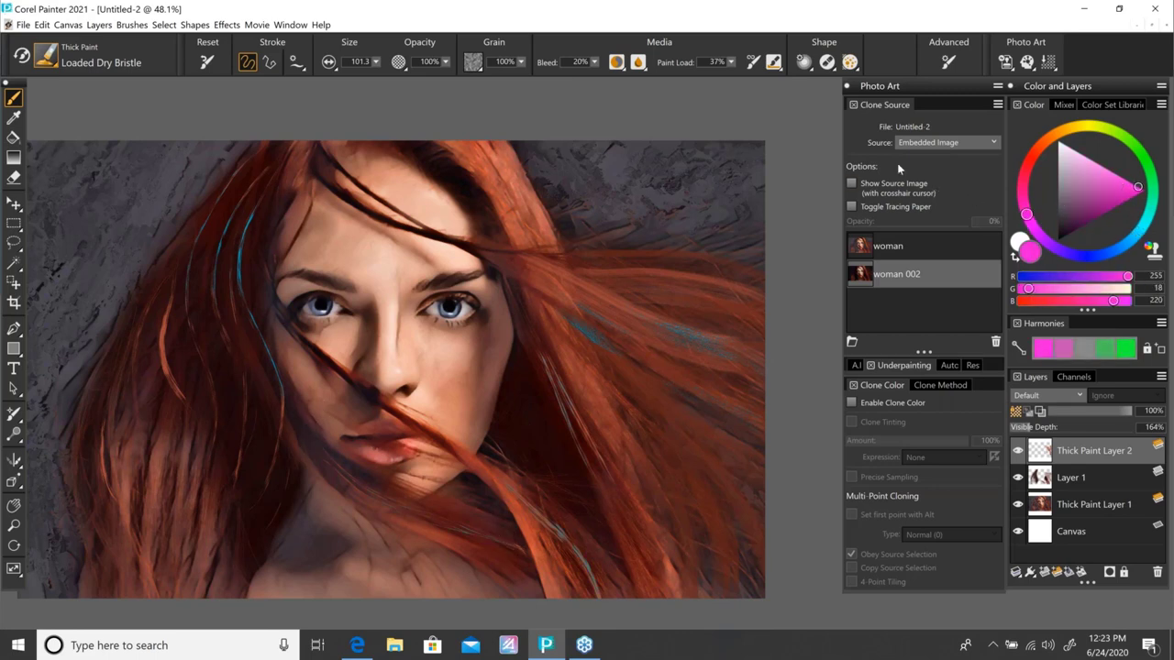
pyautogui.moveTo(168, 295); pyautogui.dragTo(166, 371)
pyautogui.moveTo(101, 443); pyautogui.dragTo(110, 489)
# Step: Pick a golden yellow (R 255, G 207, B 18) and brush it over strands in the windblown hair
pyautogui.click(1074, 126)
pyautogui.moveTo(587, 284); pyautogui.dragTo(725, 353)
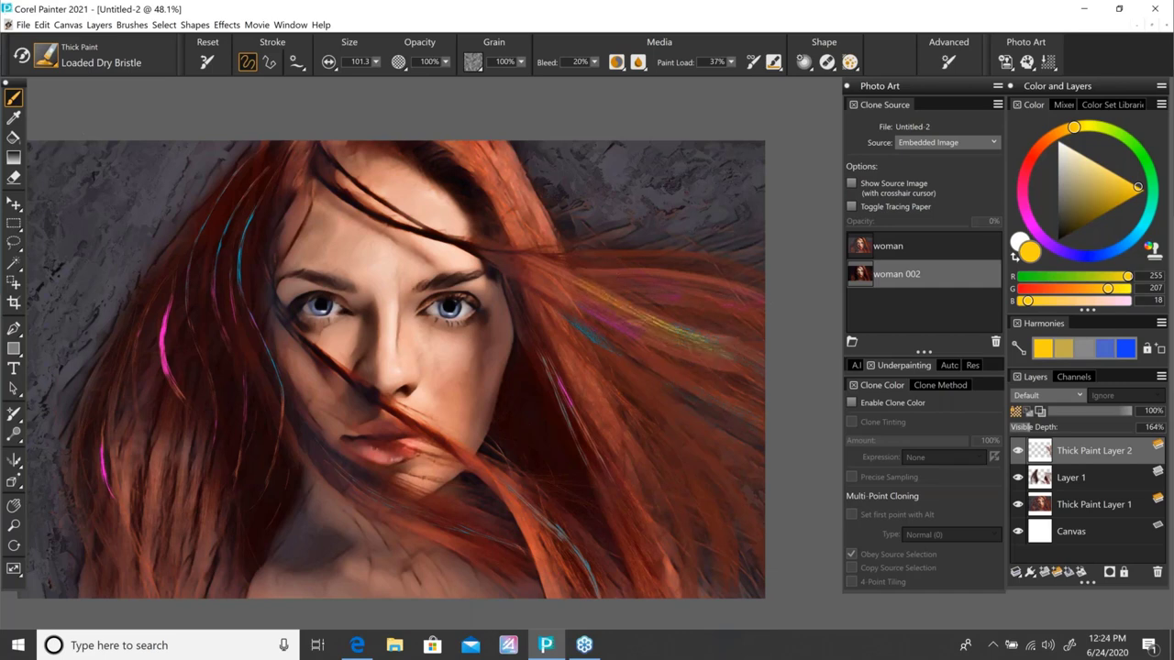
pyautogui.moveTo(683, 470); pyautogui.dragTo(729, 502)
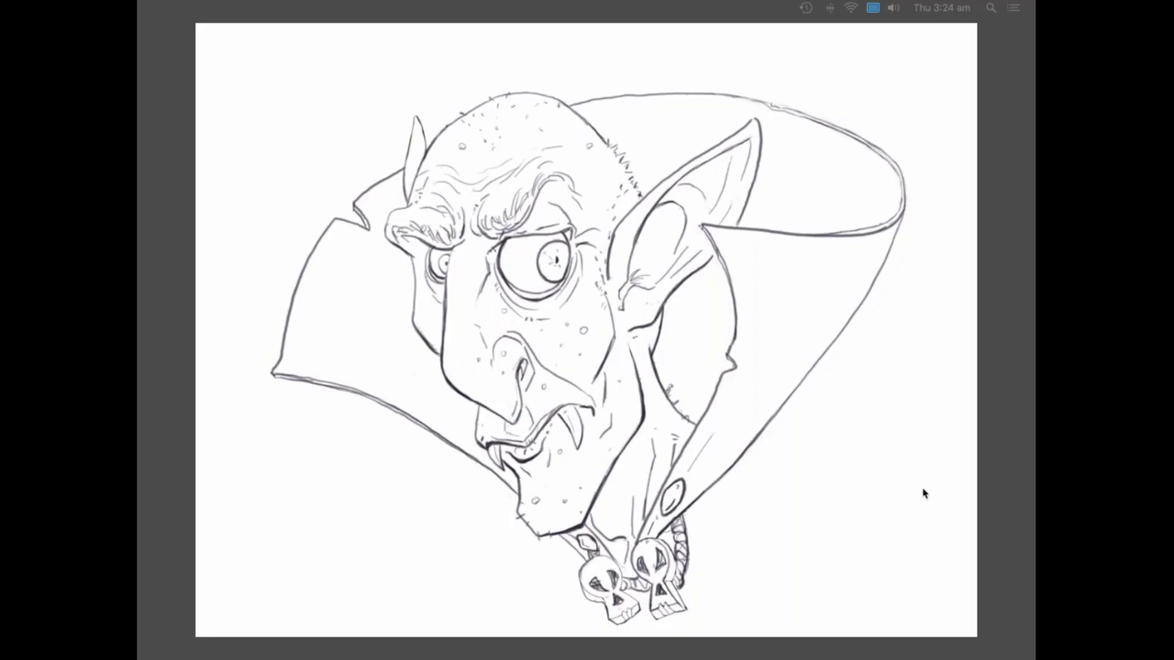
# Step: In the vampire sketch, show the hidden palettes, bring up the temporal color wheel, close it and bring it up again
pyautogui.press('Tab')
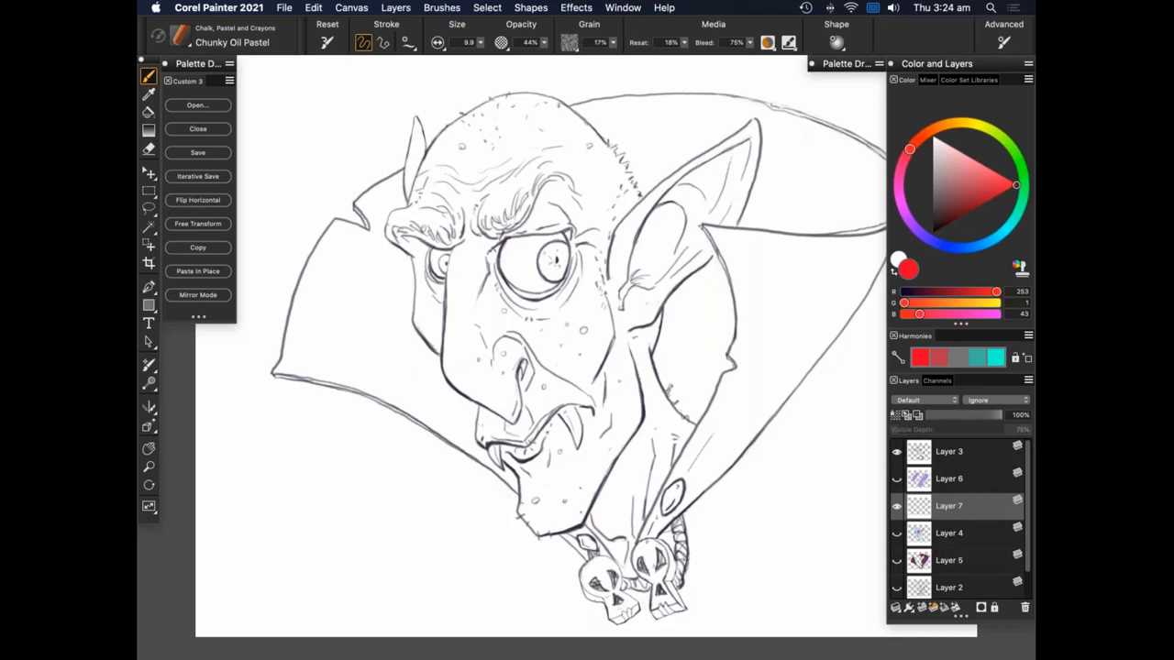
pyautogui.press('super+alt+1')
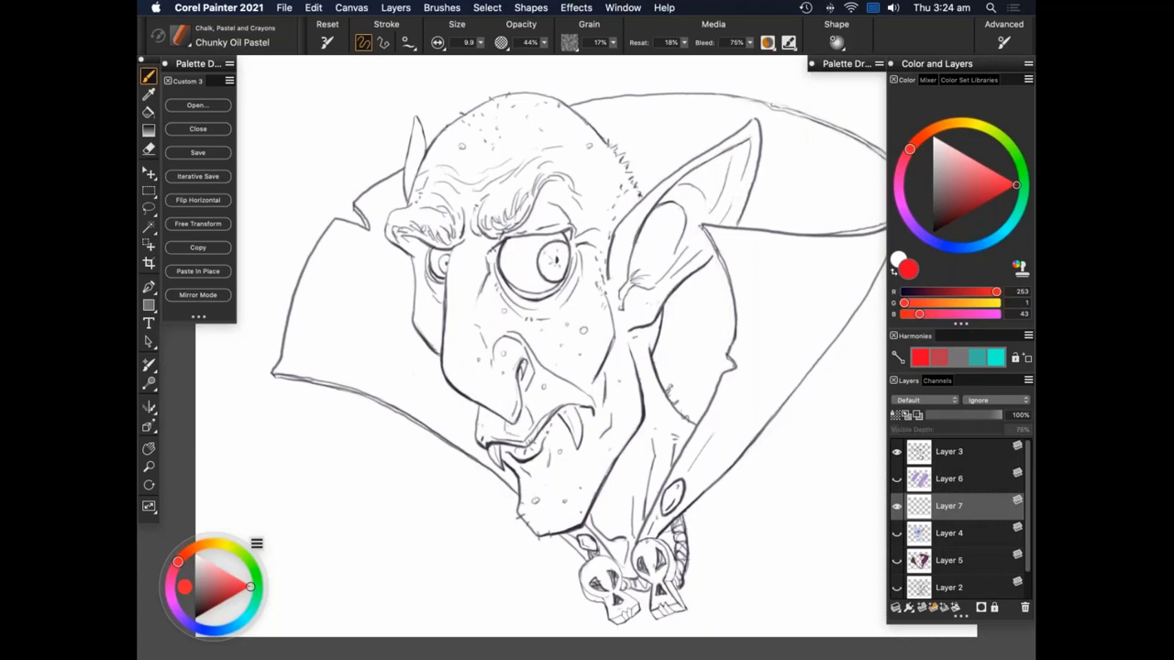
pyautogui.press('Escape')
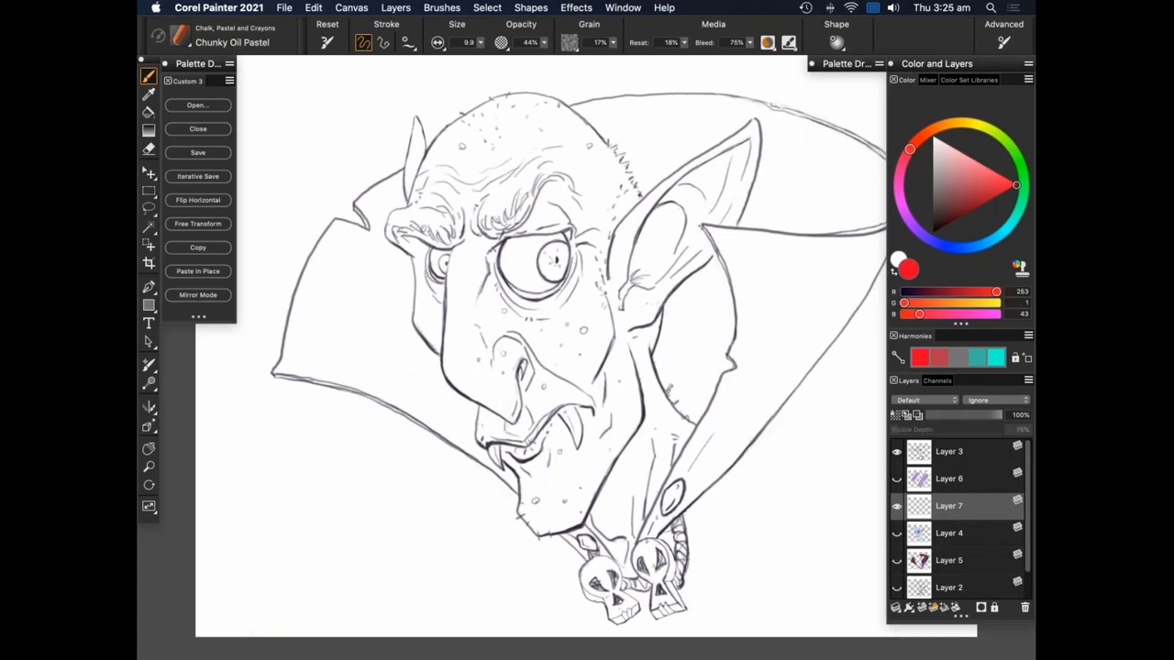
pyautogui.press('super+alt+1')
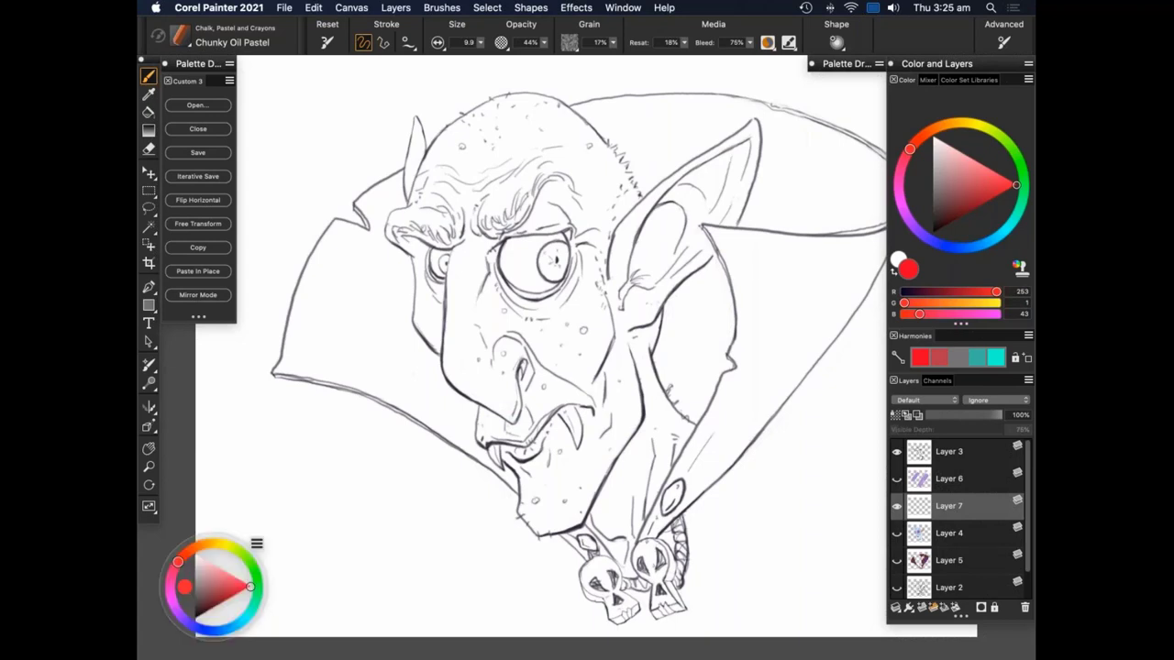
# Step: Close the temporal color wheel, bring it up again and move it slightly closer to the vampire's collar
pyautogui.press('Escape')
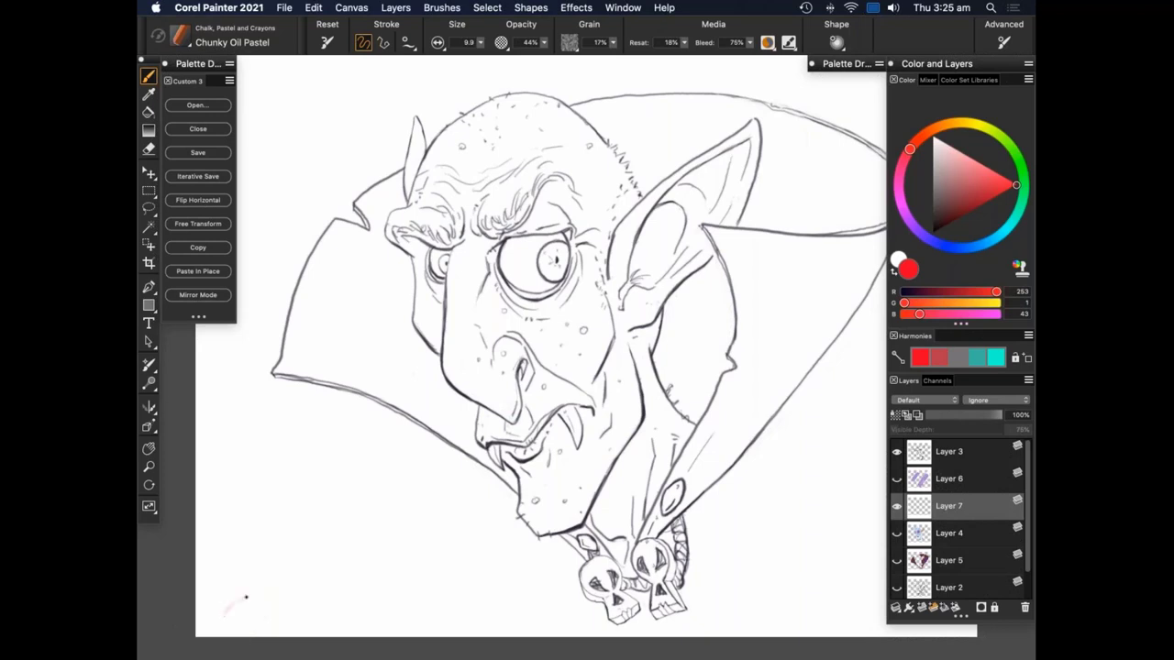
pyautogui.press('super+alt+1')
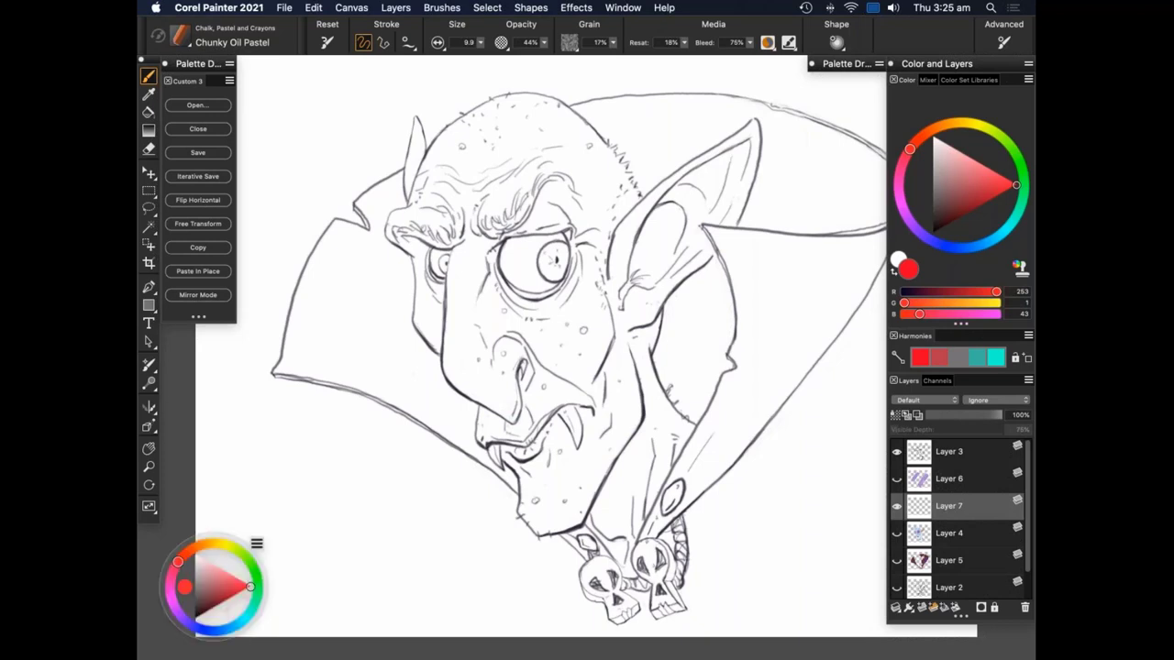
pyautogui.moveTo(233, 617); pyautogui.dragTo(273, 590)
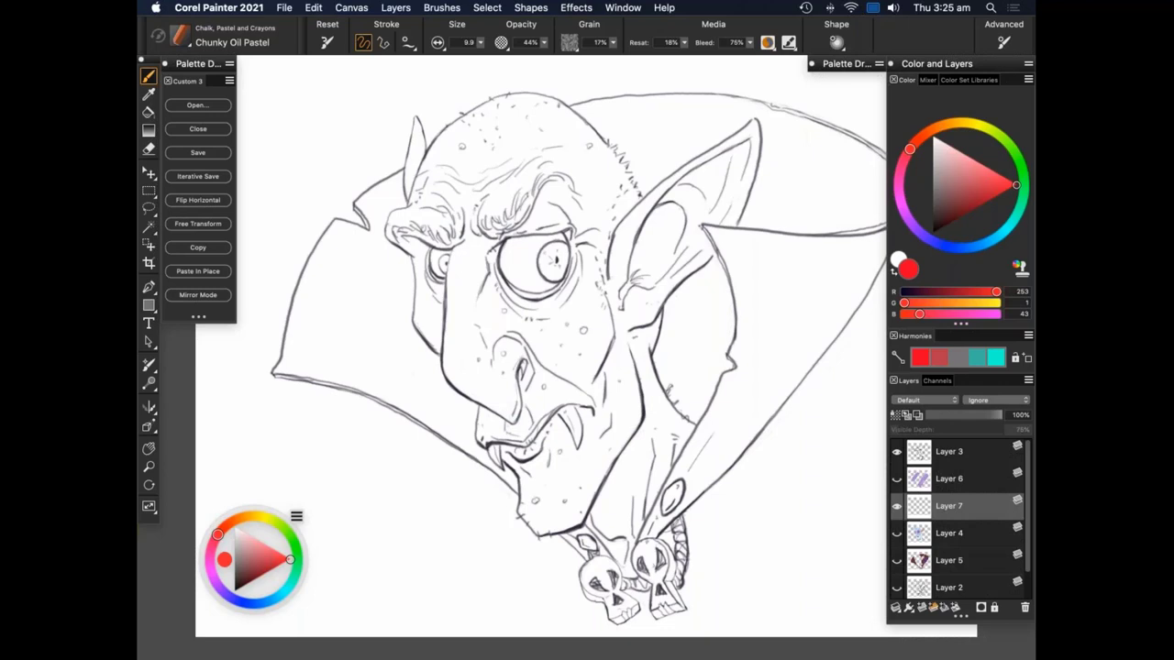
# Step: Show Layer 4, sample blue and purple skin tones from the vampire's face, and pick a deeper blue (R 106, G 151, B 210)
pyautogui.click(897, 534)
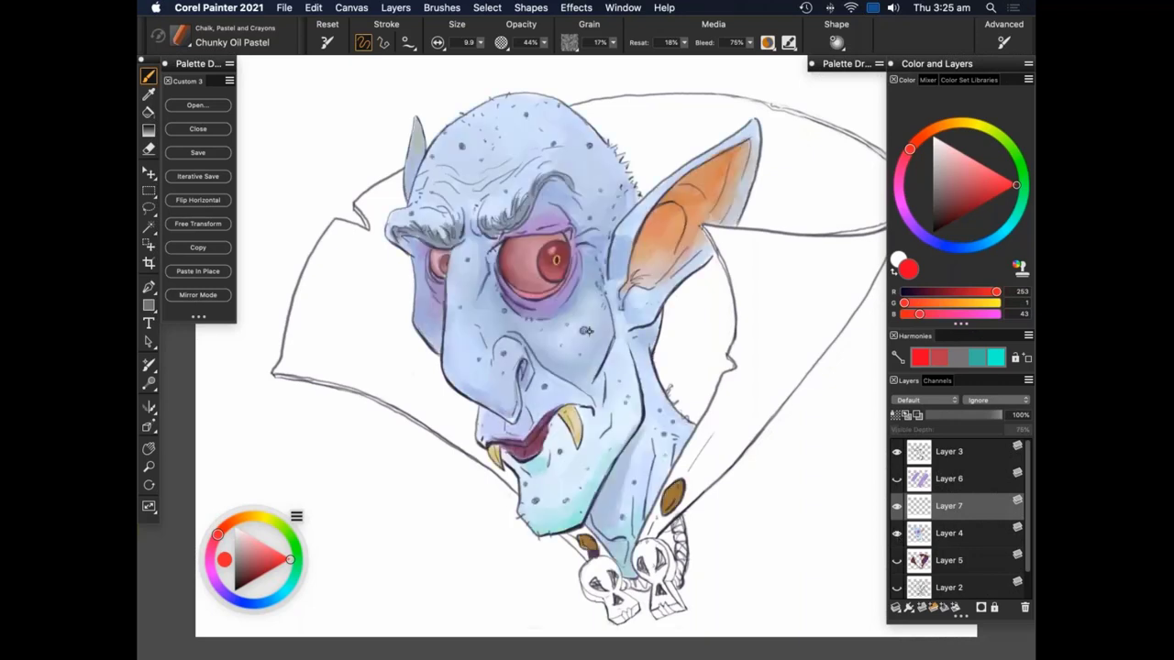
pyautogui.keyDown('alt'); pyautogui.click(585, 330); pyautogui.keyUp('alt')
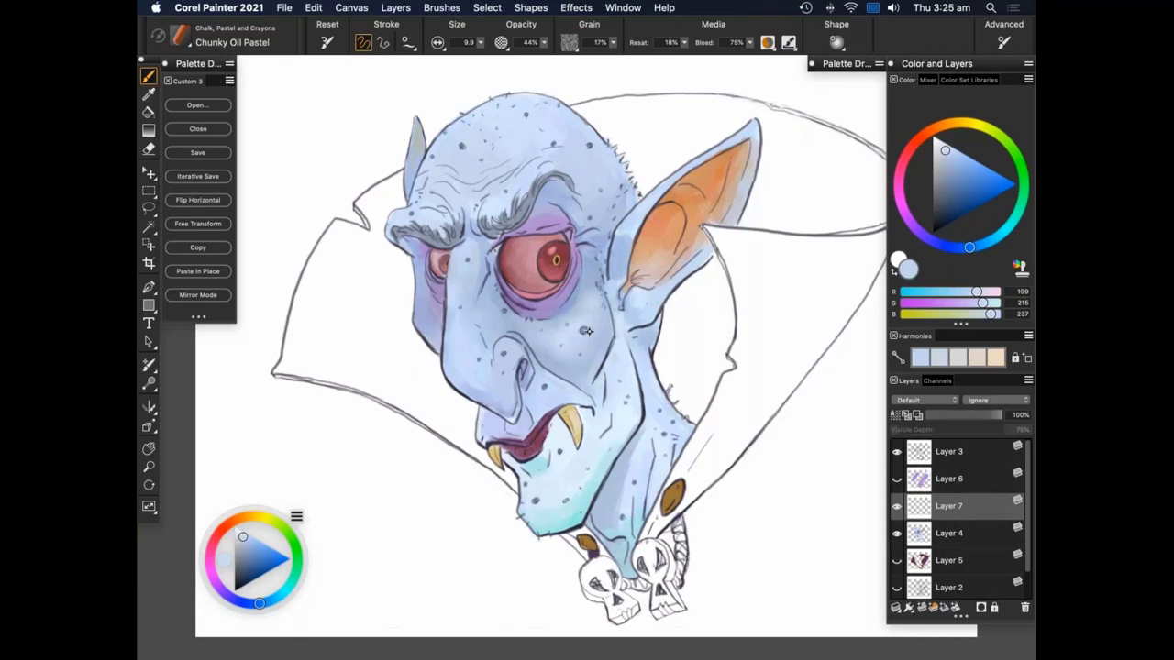
pyautogui.keyDown('alt'); pyautogui.click(532, 234); pyautogui.keyUp('alt')
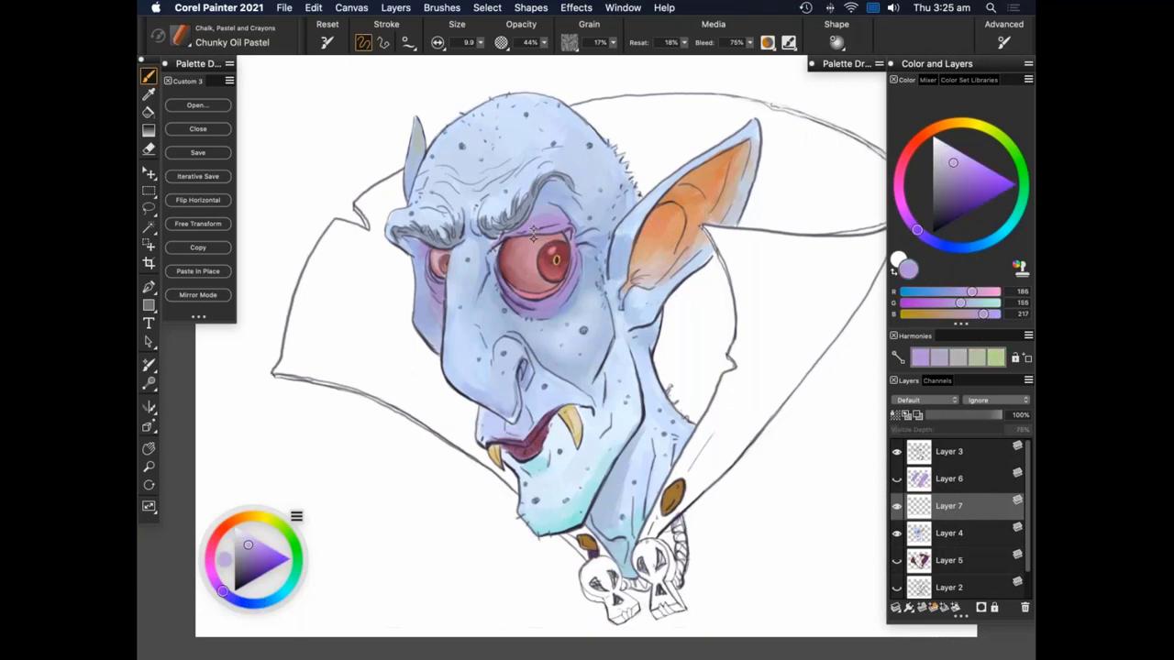
pyautogui.keyDown('alt'); pyautogui.click(597, 303); pyautogui.keyUp('alt')
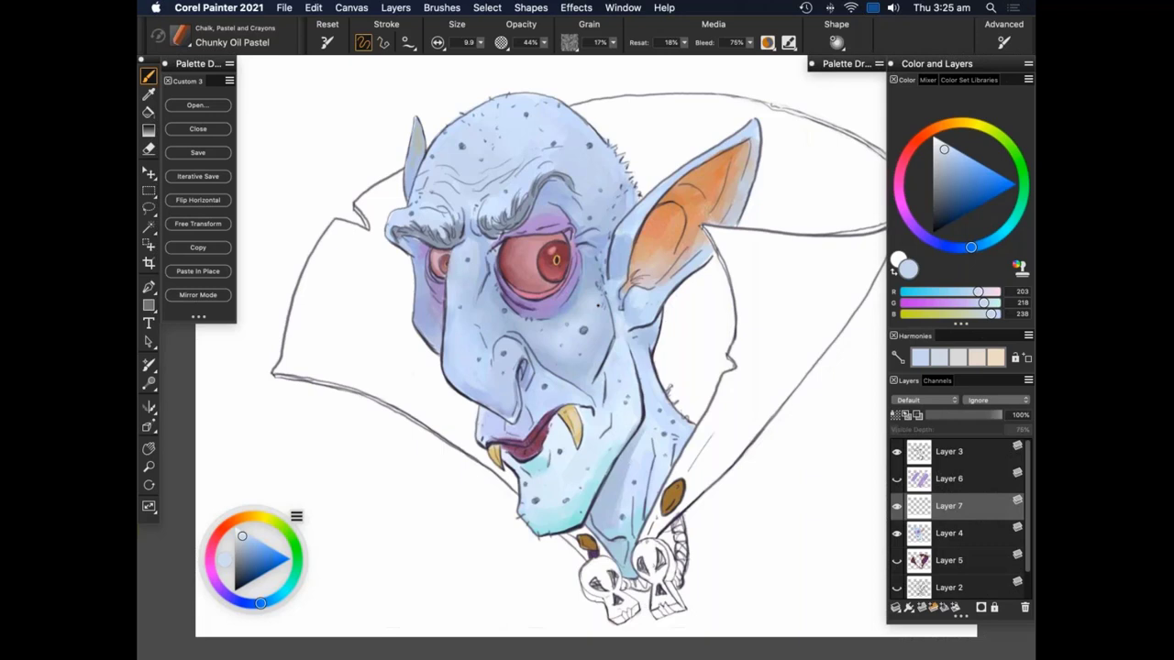
pyautogui.click(258, 554)
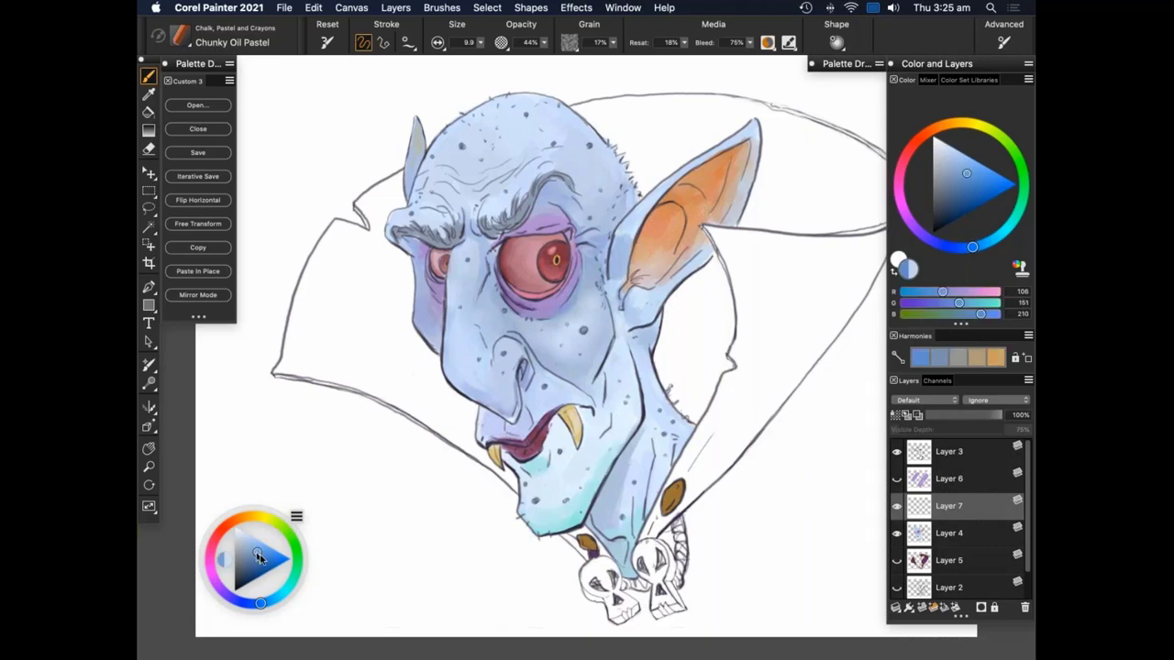
# Step: Make Layer 4 the active layer and pick a dark green (R 71, G 118, B 32) for the brush
pyautogui.click(960, 538)
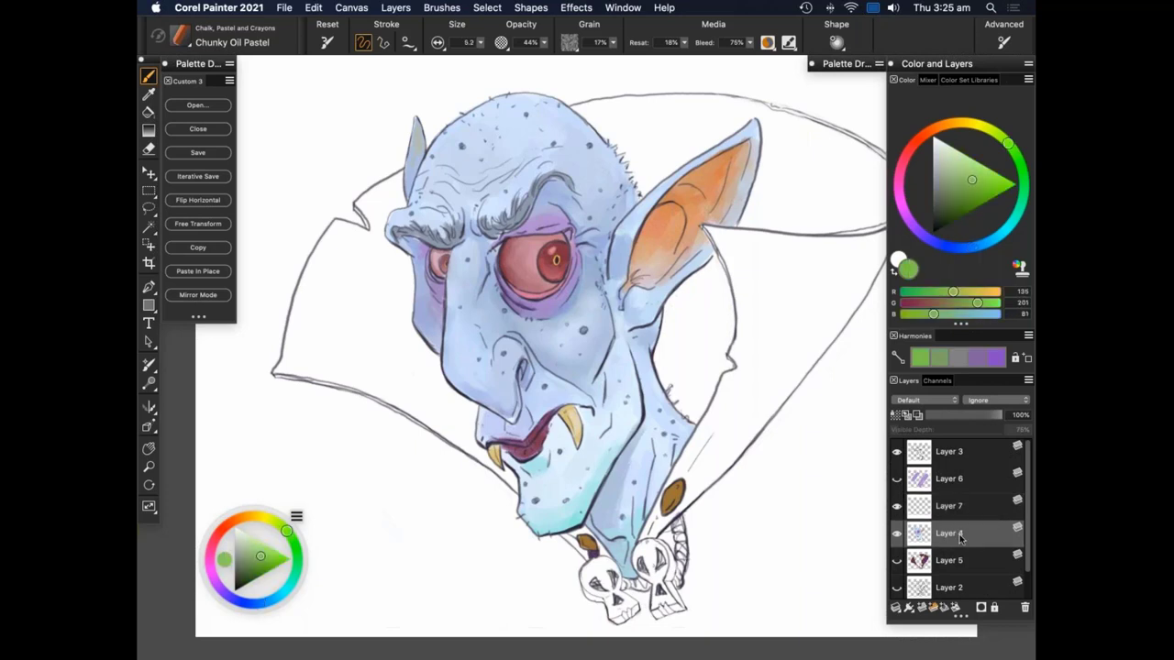
pyautogui.click(258, 563)
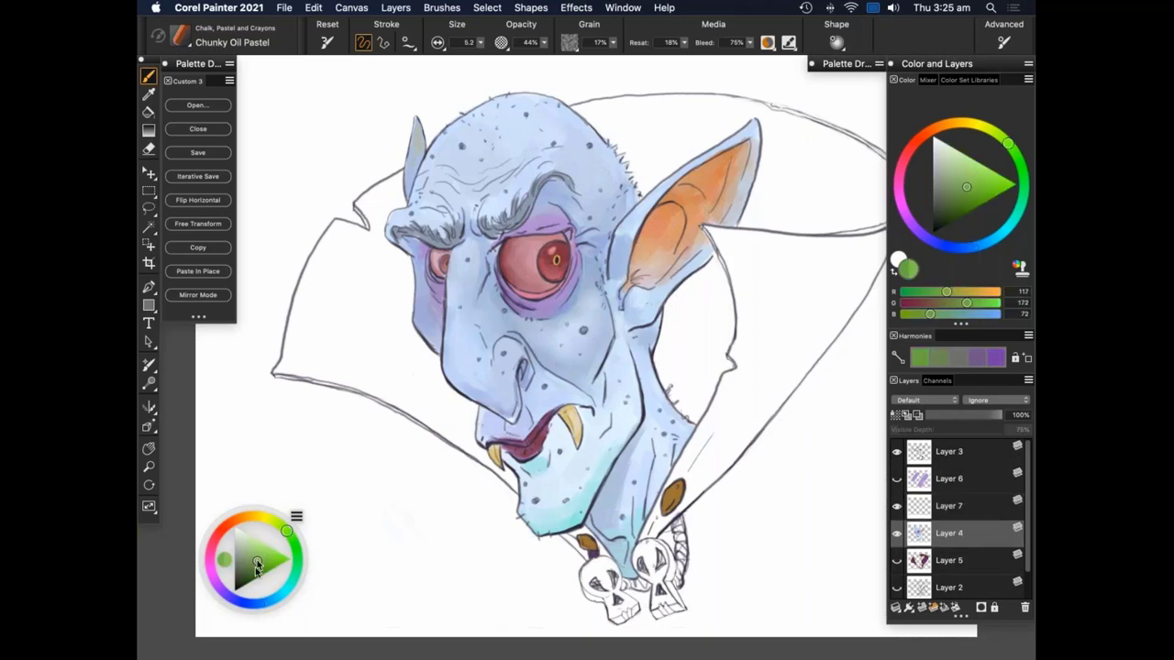
pyautogui.click(253, 573)
# Step: Try out dark green Chunky Oil Pastel strokes below the collar at brush sizes up to 389.1, and undo them
pyautogui.moveTo(431, 543)
pyautogui.mouseDown()
pyautogui.moveTo(396, 502)
pyautogui.moveTo(427, 540)
pyautogui.moveTo(397, 522)
pyautogui.mouseUp()
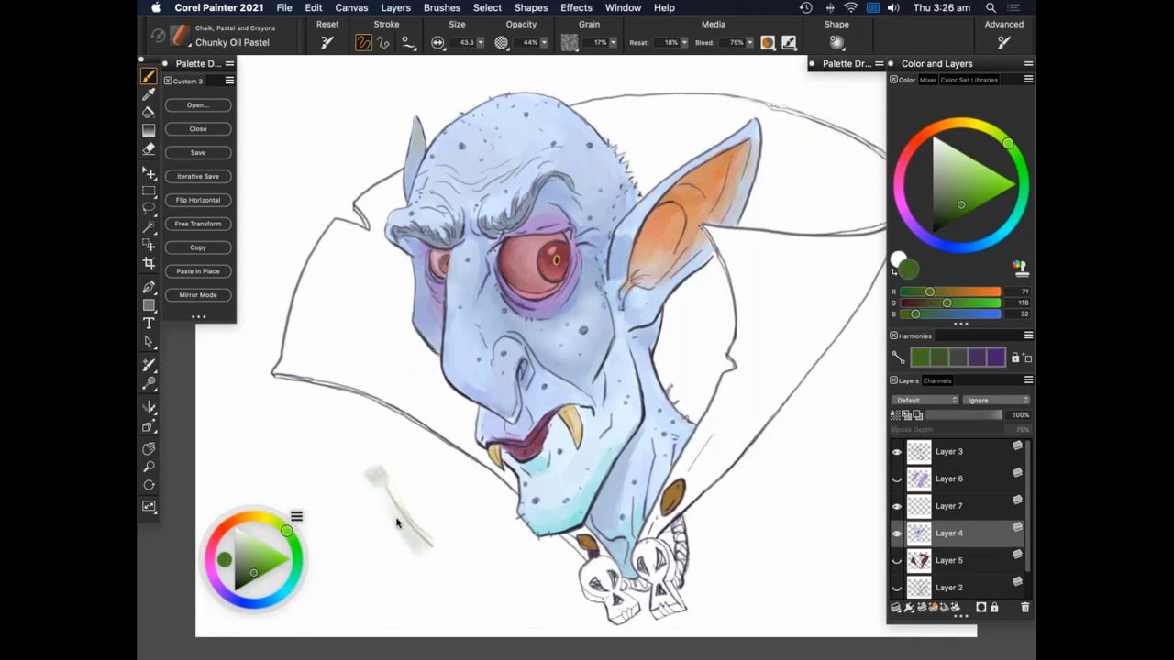
pyautogui.moveTo(376, 547); pyautogui.dragTo(303, 438)
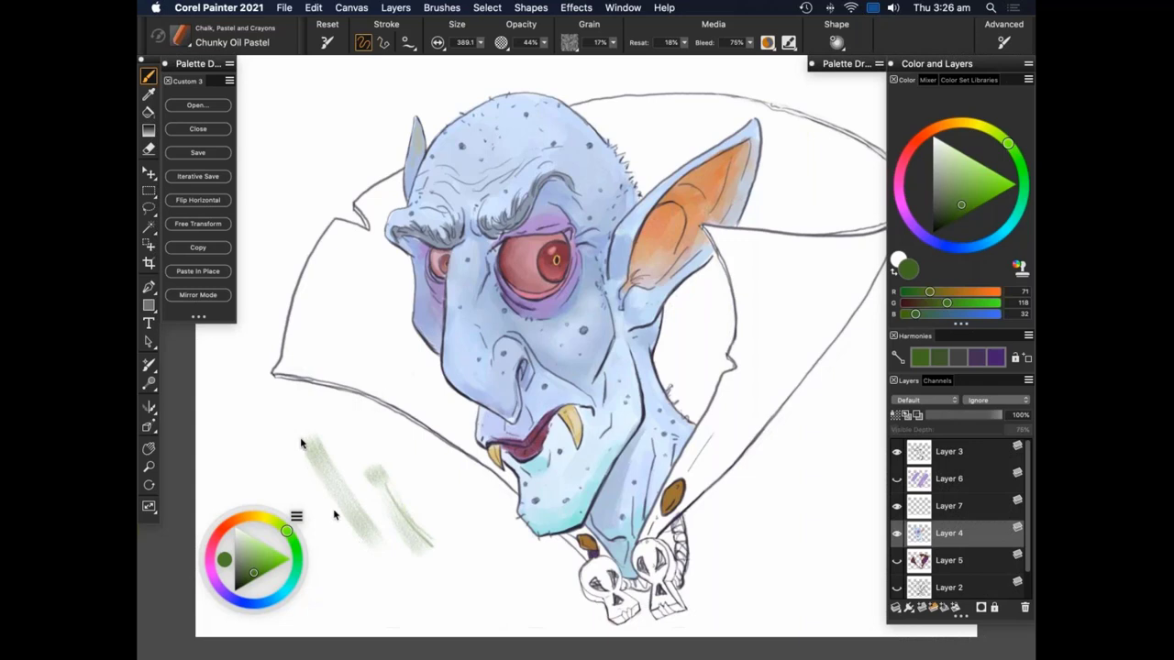
pyautogui.click(334, 516)
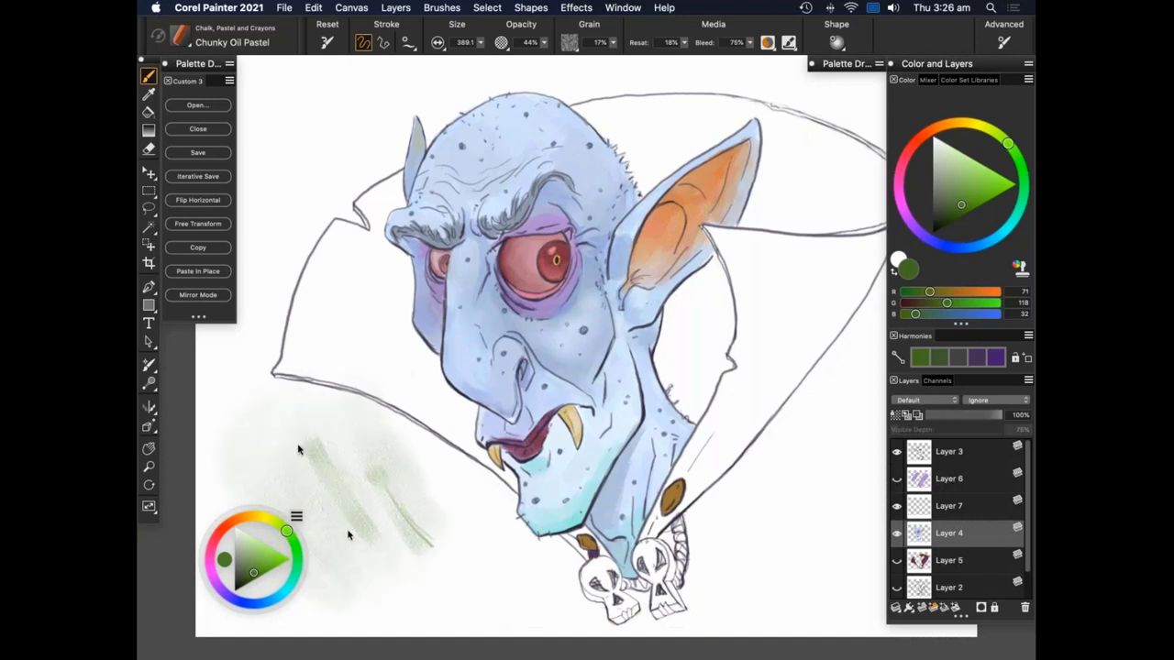
pyautogui.moveTo(321, 495); pyautogui.dragTo(349, 496)
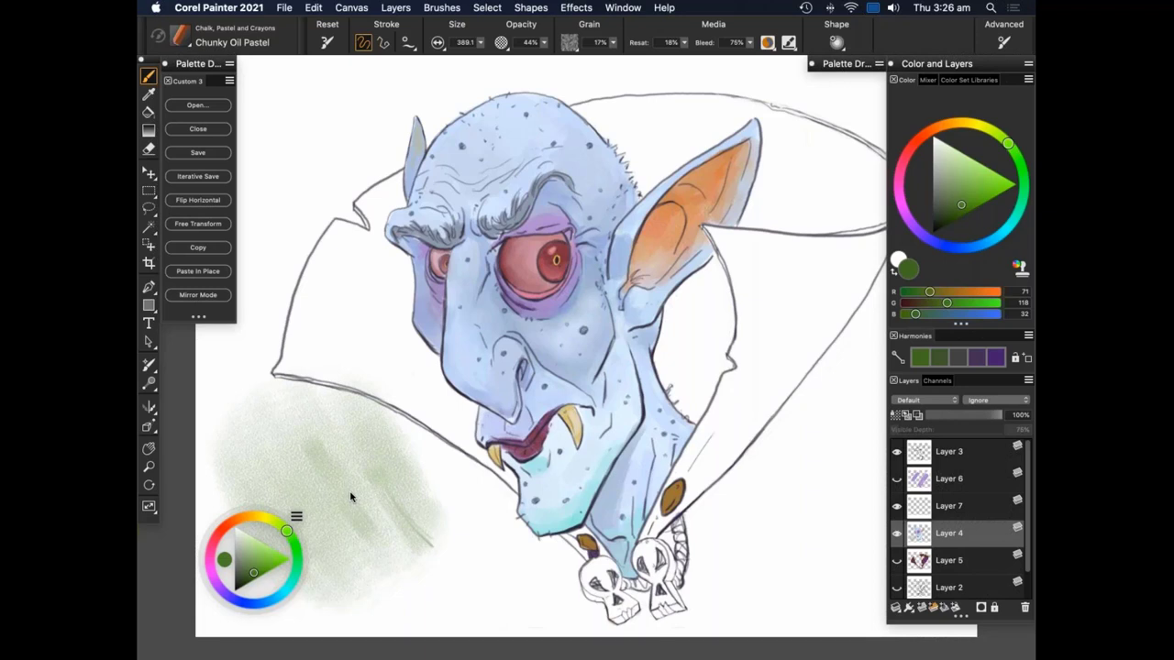
pyautogui.moveTo(350, 497); pyautogui.dragTo(400, 502)
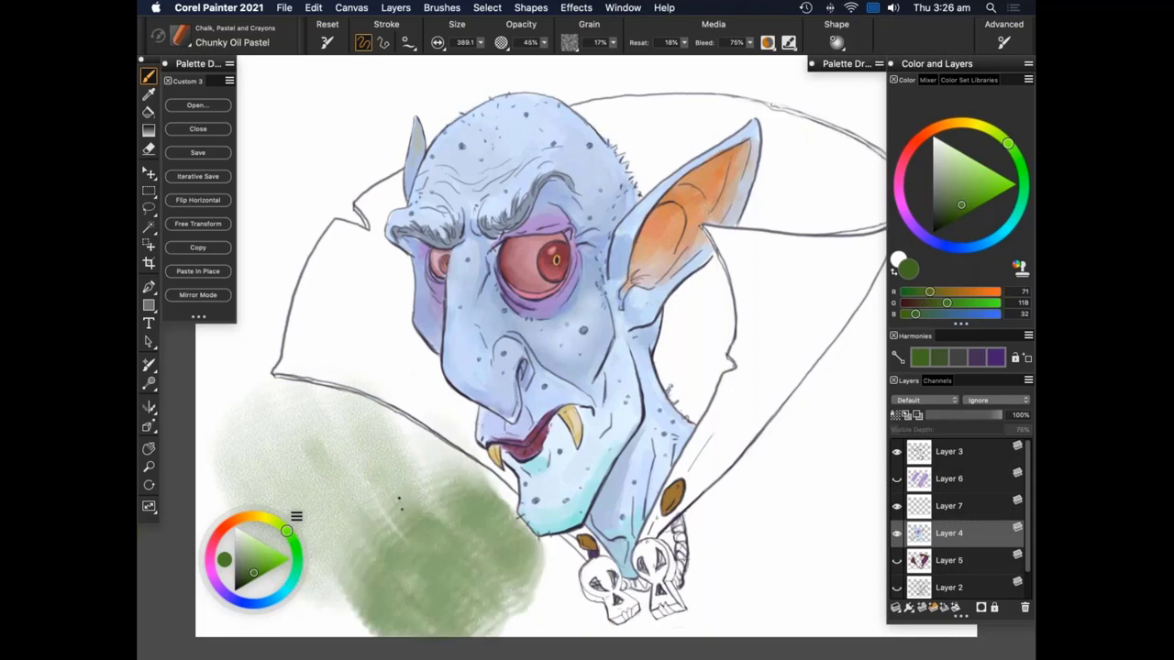
pyautogui.moveTo(400, 503)
pyautogui.mouseDown()
pyautogui.moveTo(358, 569)
pyautogui.moveTo(346, 482)
pyautogui.mouseUp()
pyautogui.press('super+z')
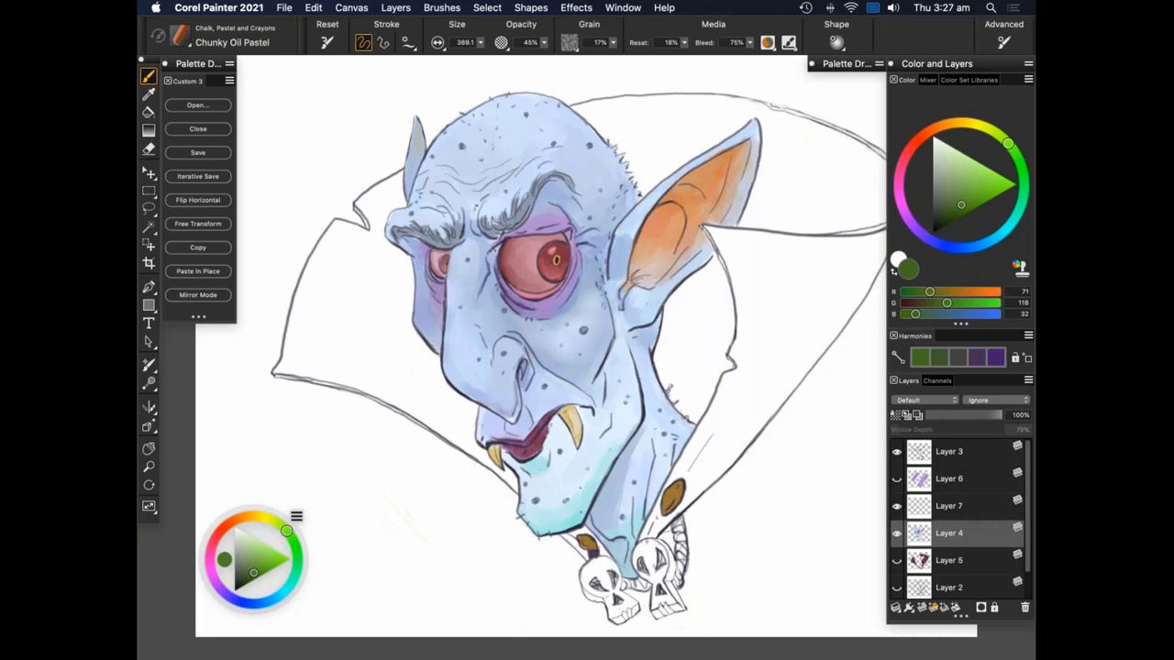
# Step: Expand and collapse the custom brush palette, and review the Brush Tracking pressure and velocity settings before accepting them
pyautogui.click(840, 66)
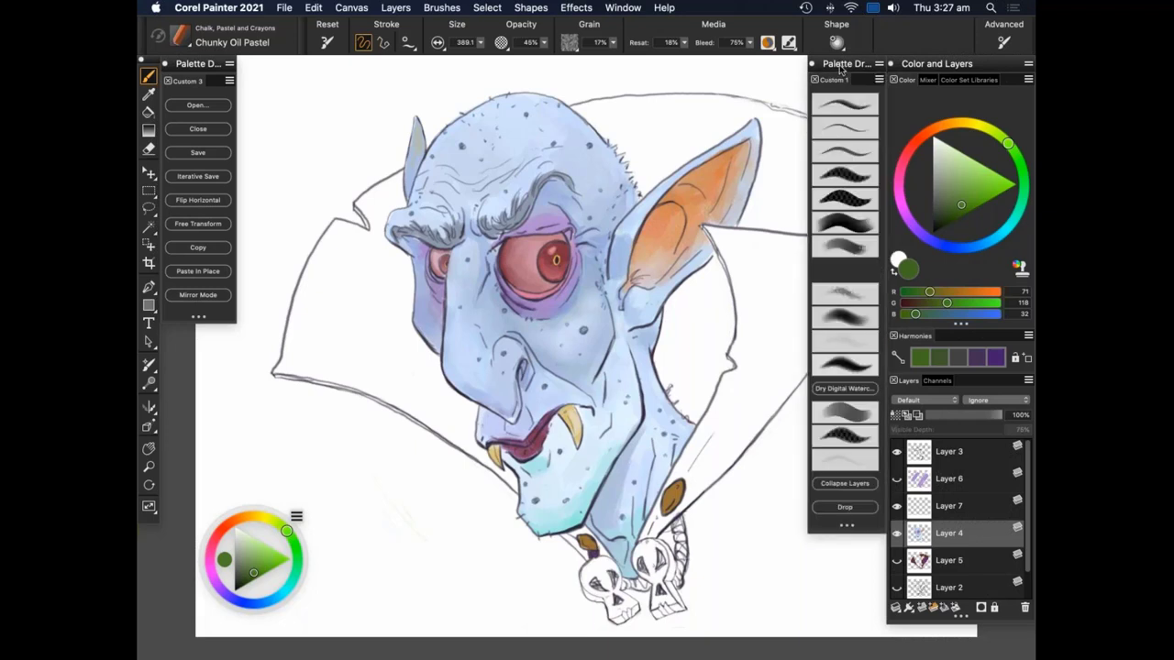
pyautogui.click(853, 66)
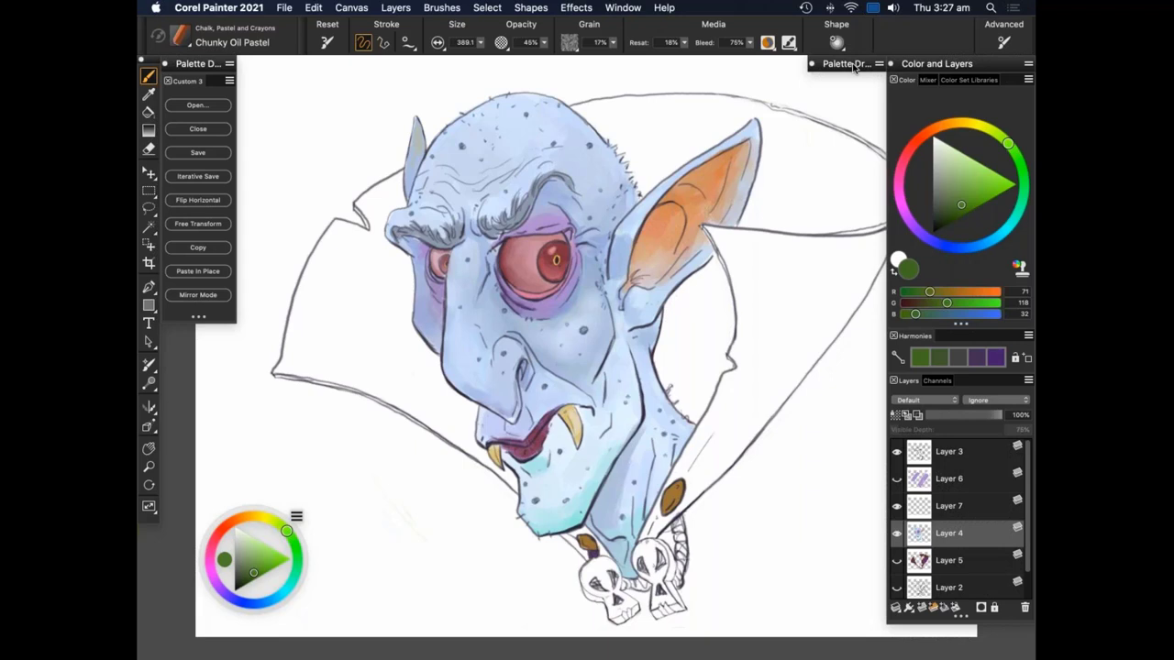
pyautogui.click(257, 9)
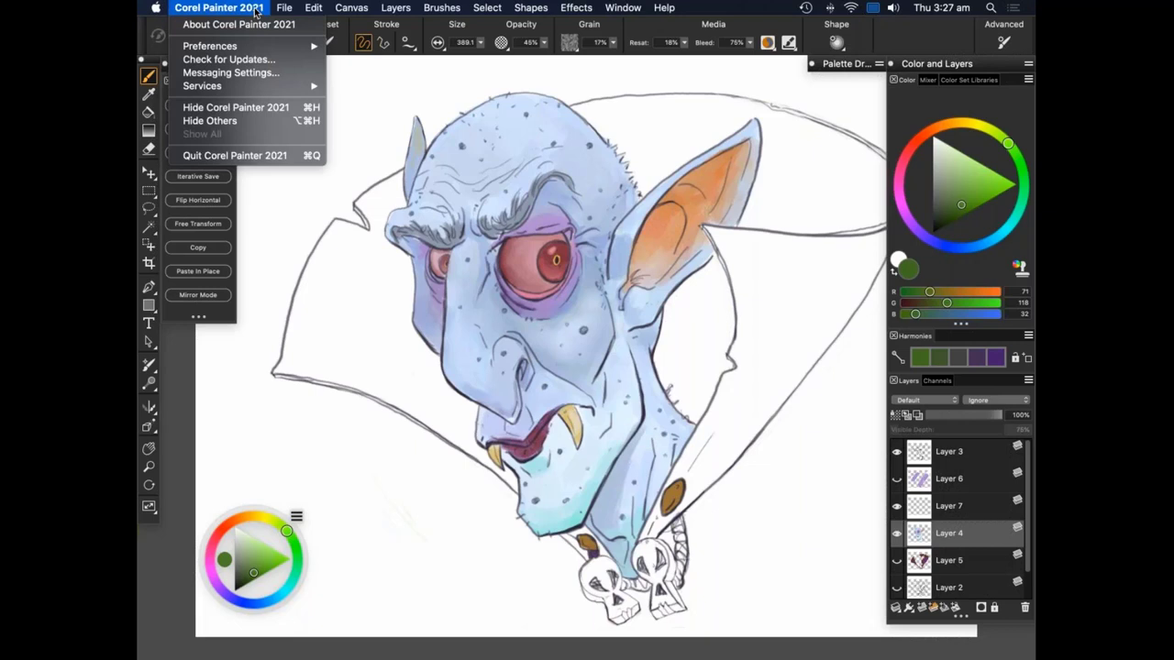
pyautogui.moveTo(280, 46)
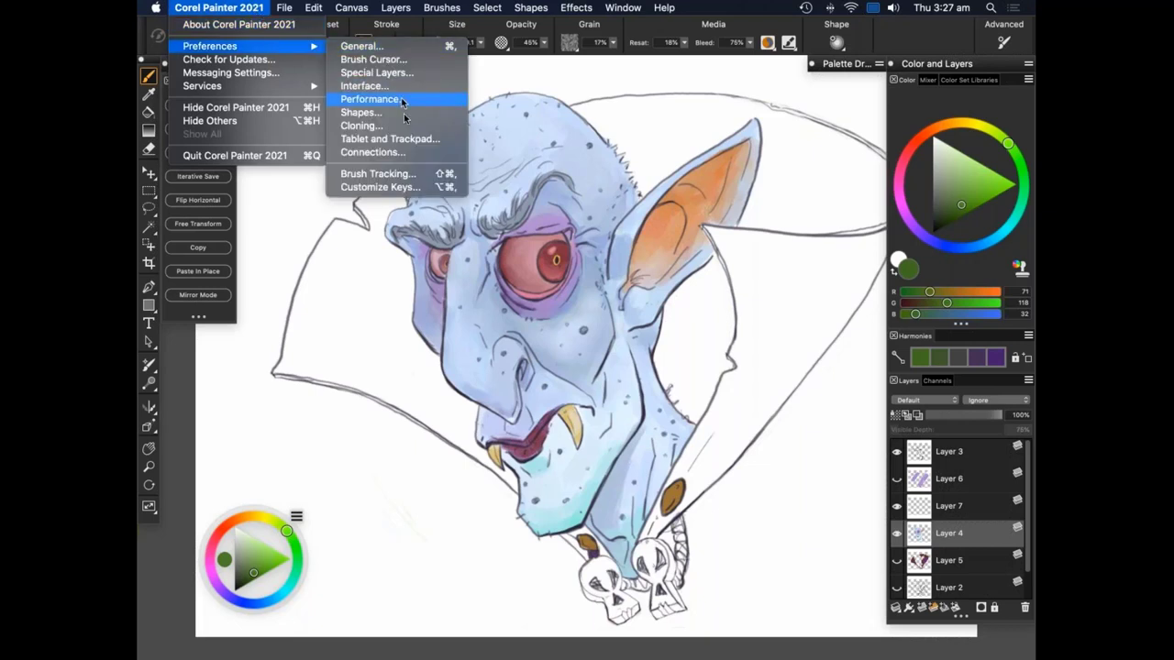
pyautogui.click(415, 174)
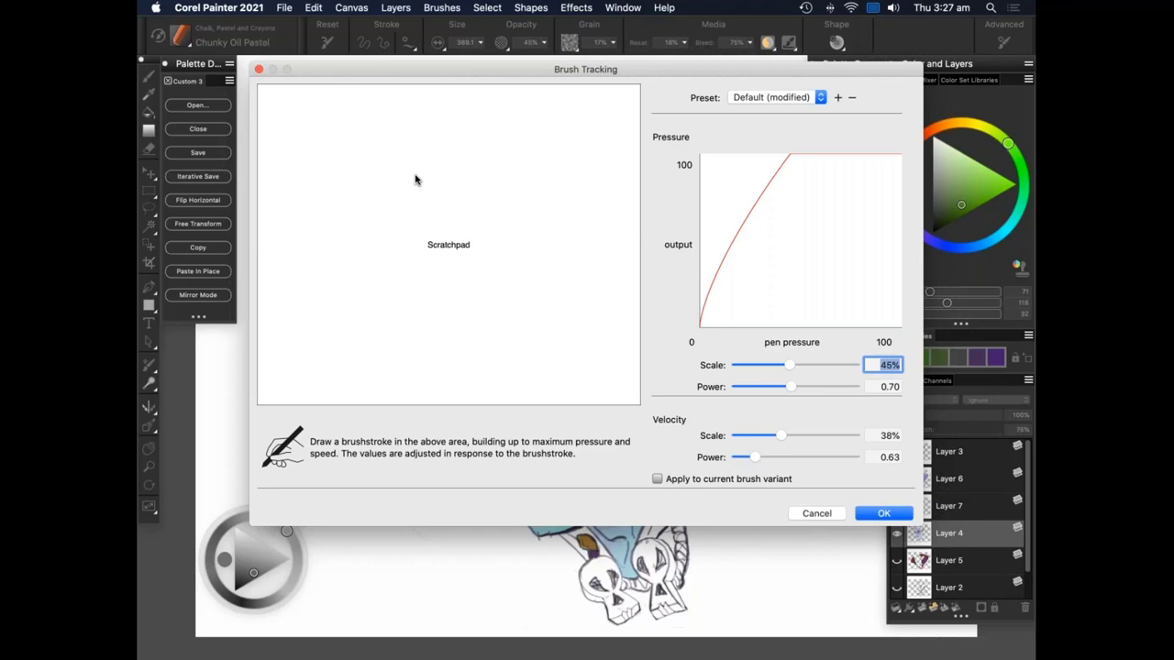
pyautogui.click(882, 516)
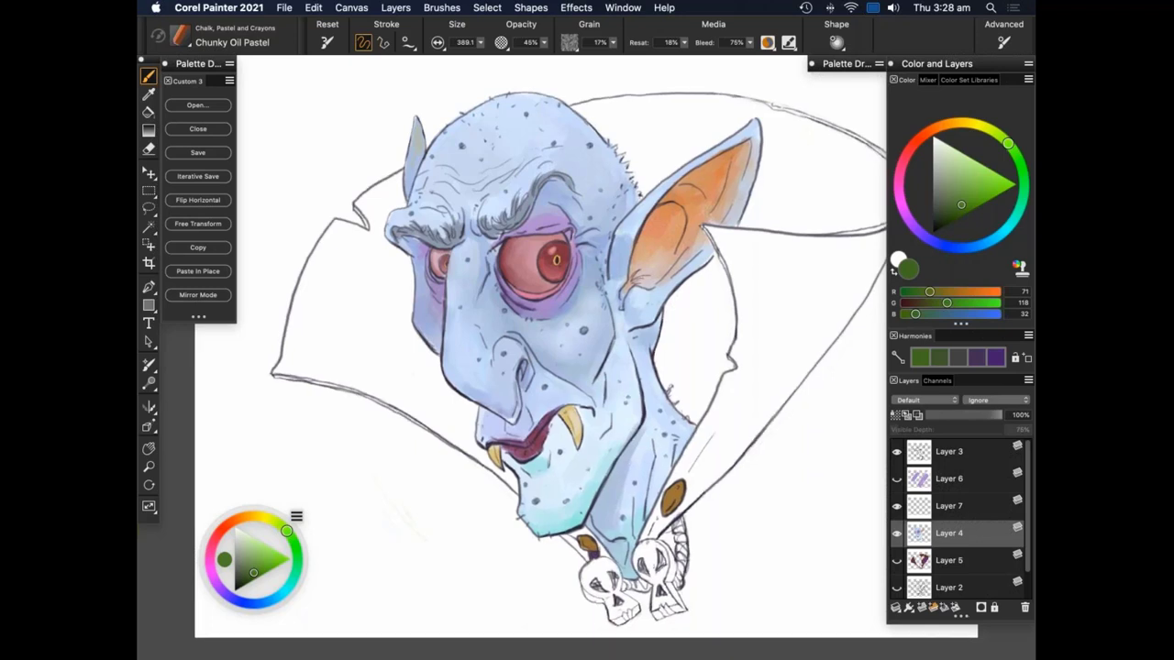
# Step: Examine the vampire's colored face, eye and fangs up close, fit the whole drawing on screen, and check the custom brush palette again
pyautogui.scroll(1, 587, 339)
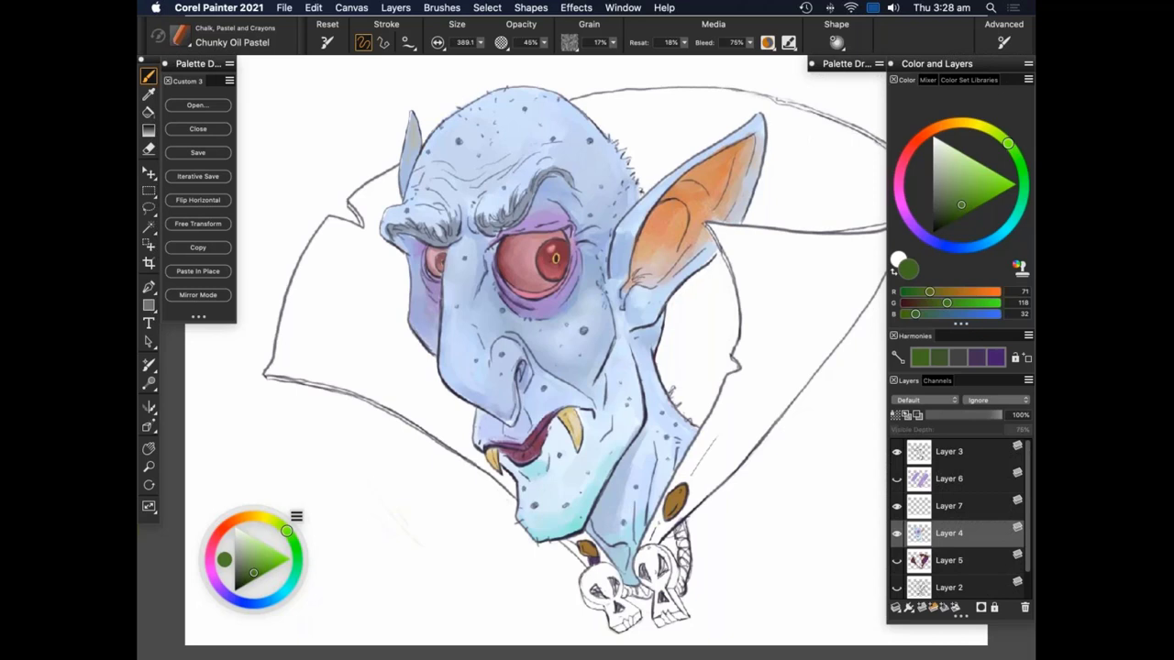
pyautogui.scroll(1, 587, 339)
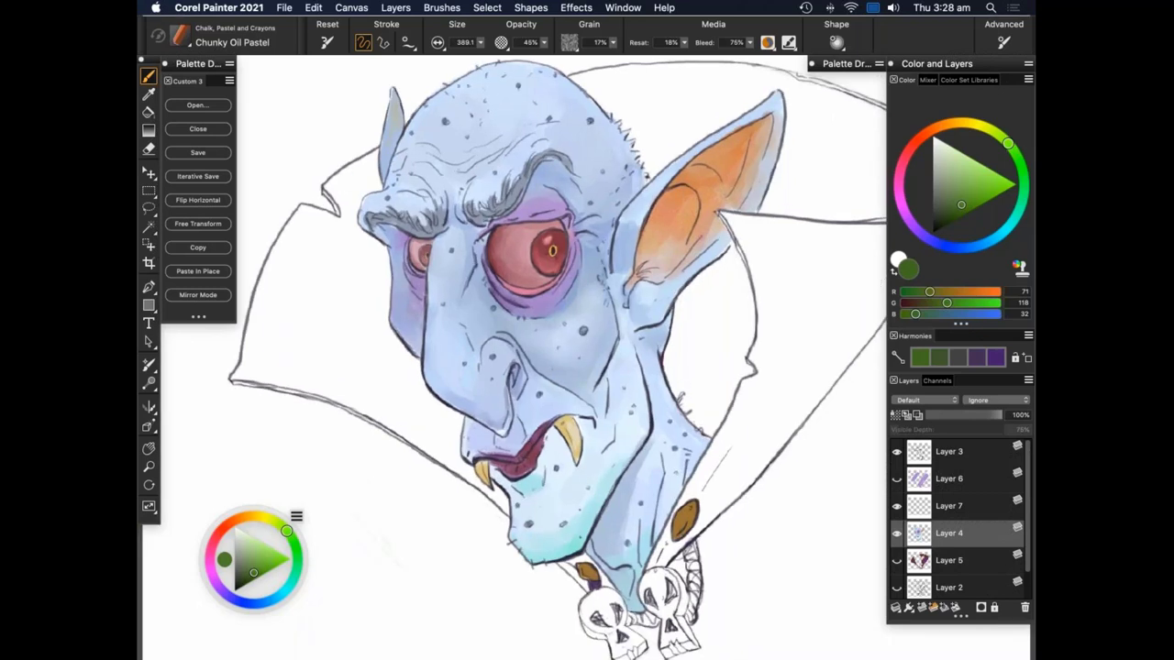
pyautogui.scroll(1, 550, 321)
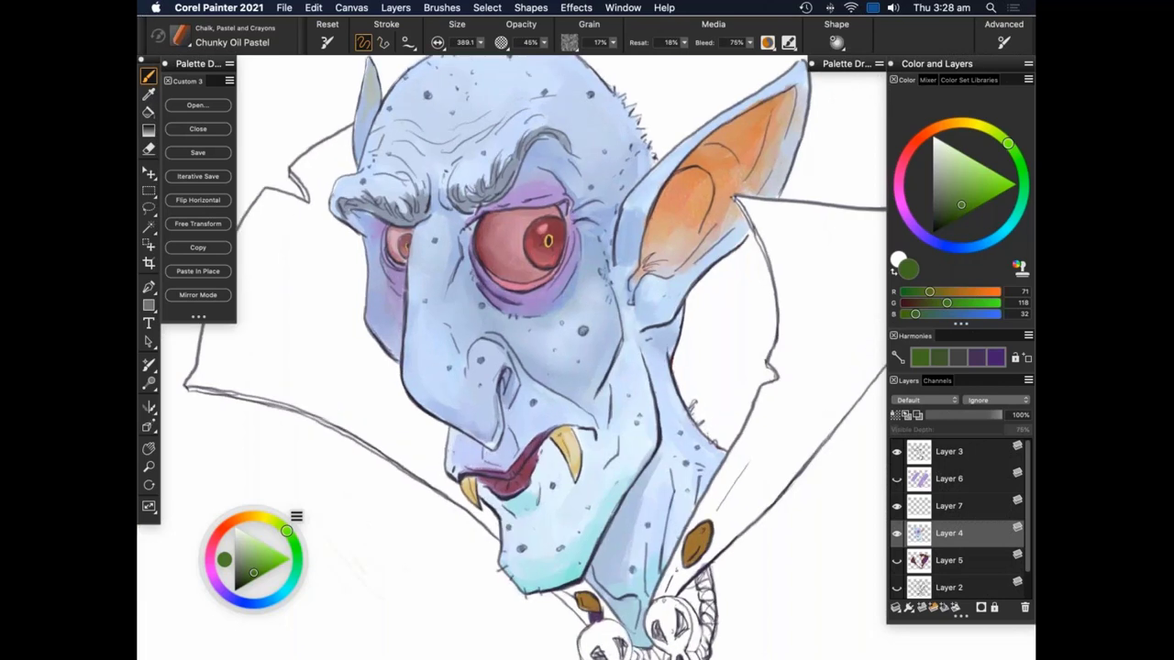
pyautogui.moveTo(706, 266); pyautogui.dragTo(678, 440)
pyautogui.scroll(-1, 532, 358)
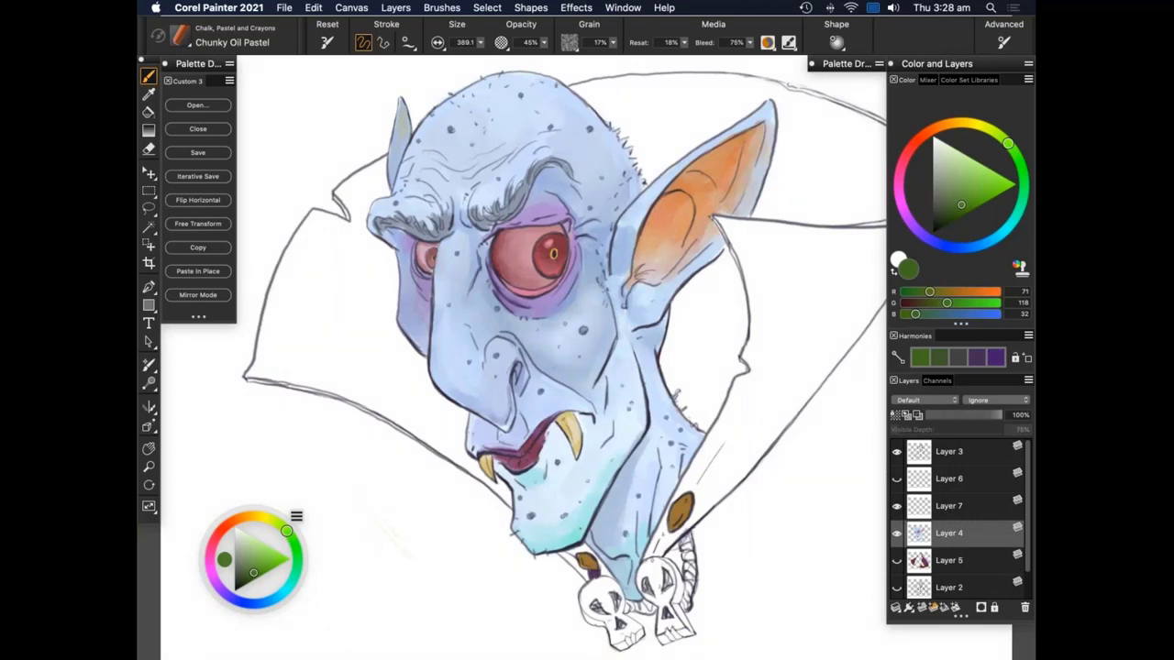
pyautogui.scroll(5, 587, 332)
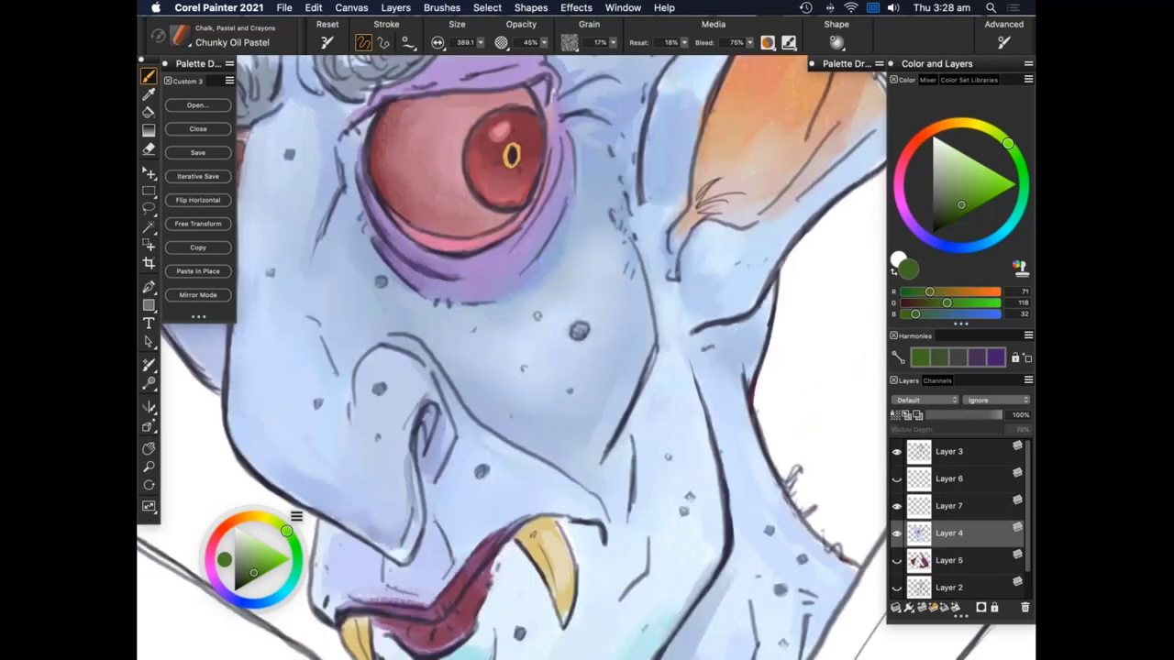
pyautogui.press('super+0')
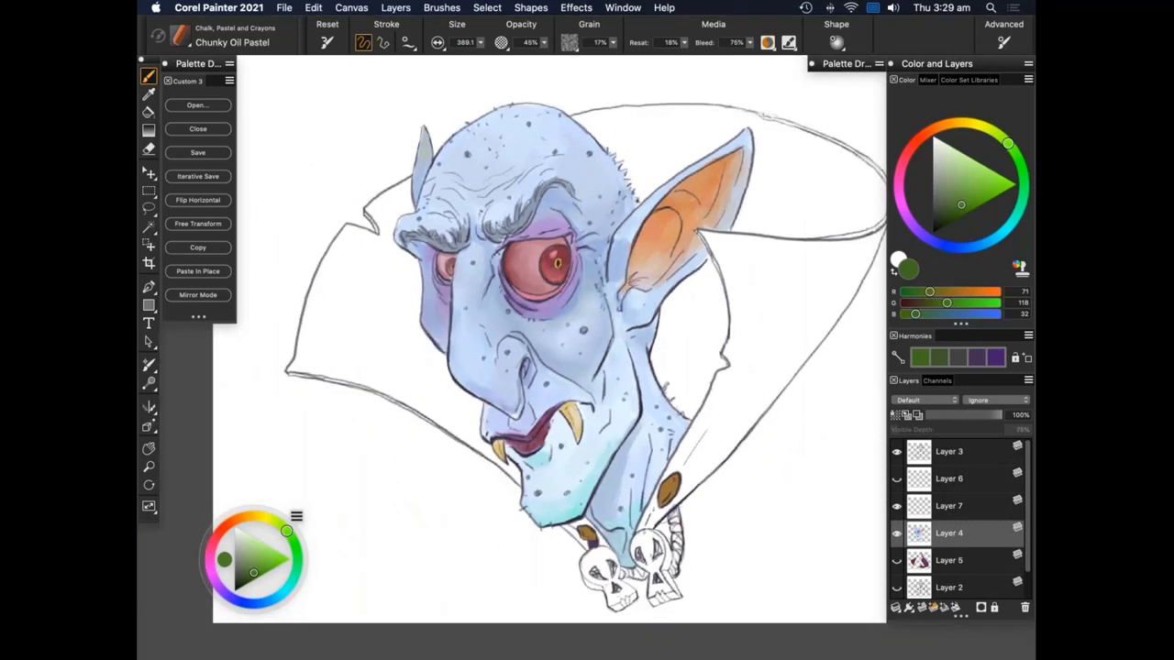
pyautogui.click(845, 66)
pyautogui.click(845, 65)
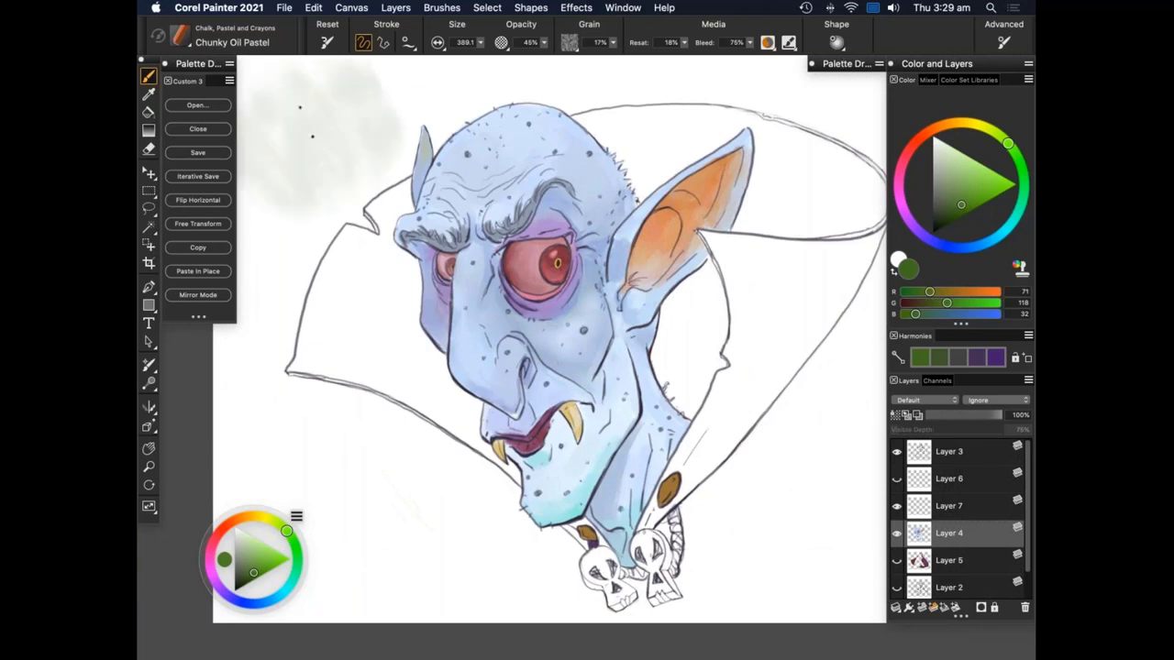
# Step: Paint green test strokes on the blank background with Chunky Oil Pastel, then with the Real 2B Pencil from the custom brush palette
pyautogui.moveTo(311, 136); pyautogui.dragTo(318, 147)
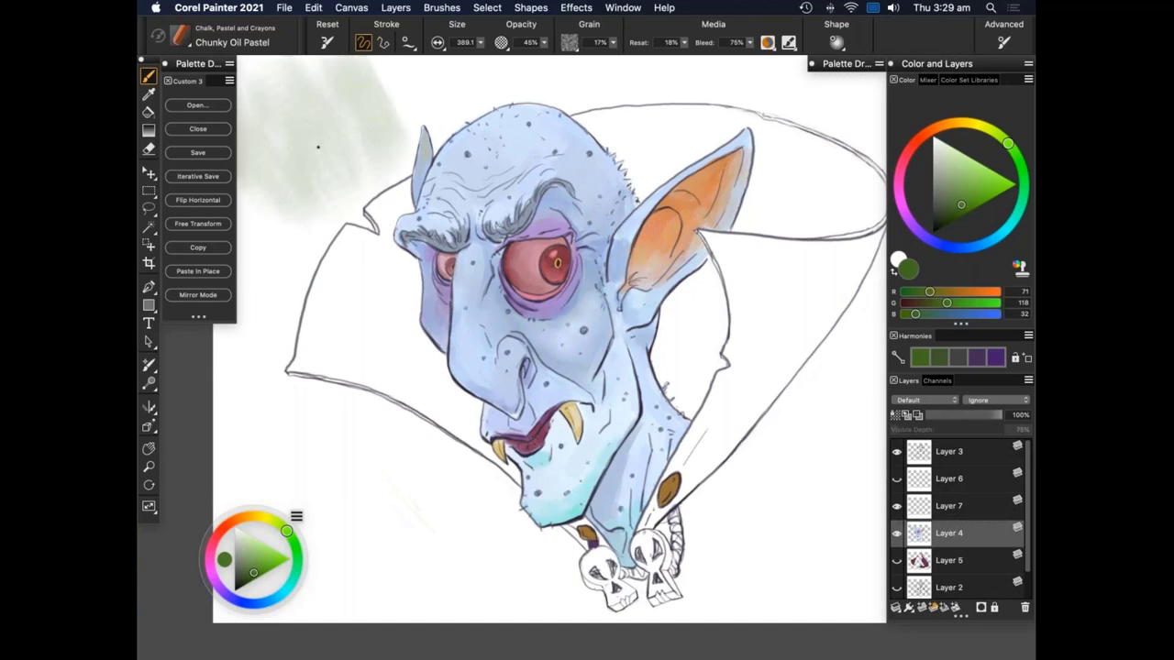
pyautogui.click(851, 65)
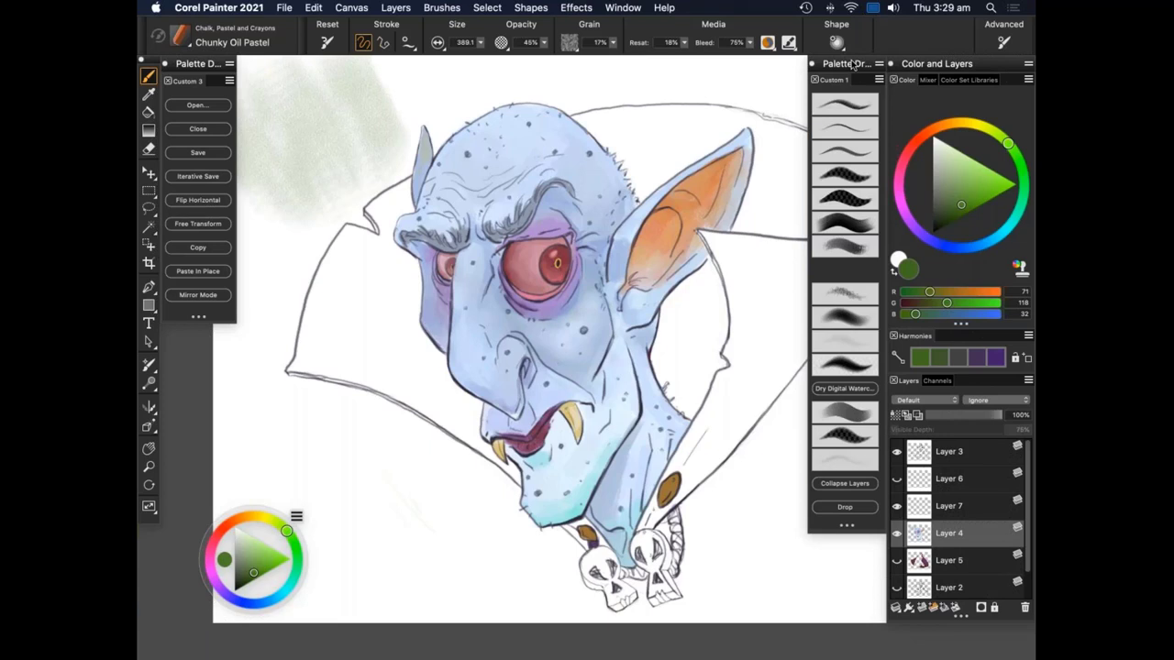
pyautogui.click(848, 105)
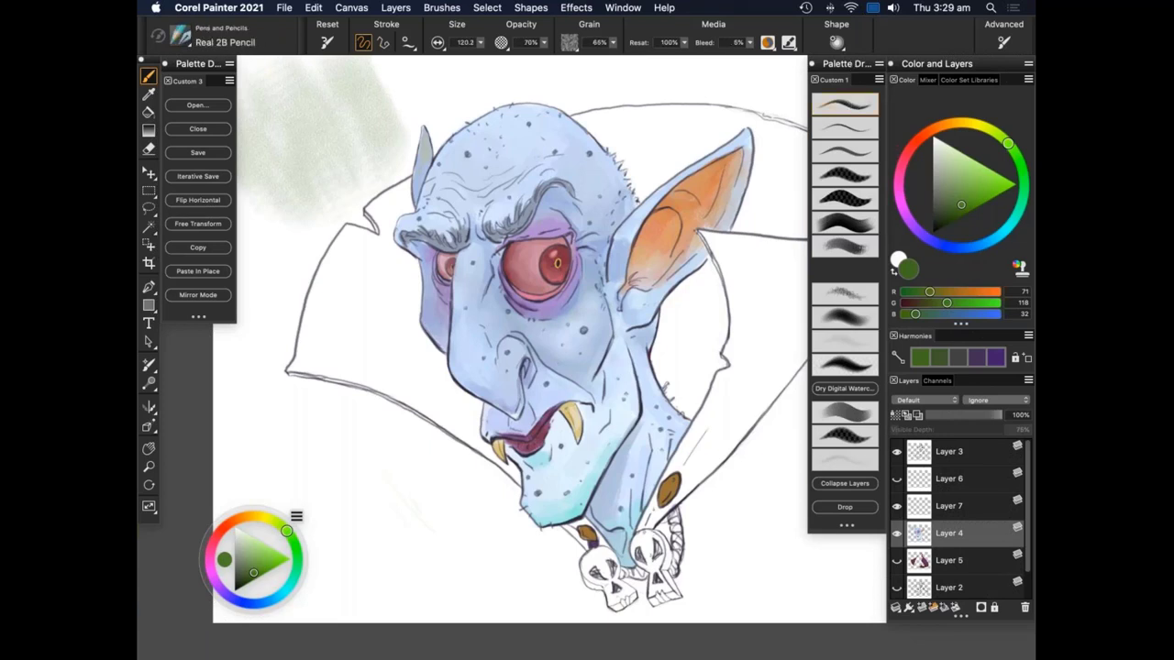
pyautogui.moveTo(302, 433)
pyautogui.mouseDown()
pyautogui.moveTo(323, 457)
pyautogui.moveTo(358, 464)
pyautogui.mouseUp()
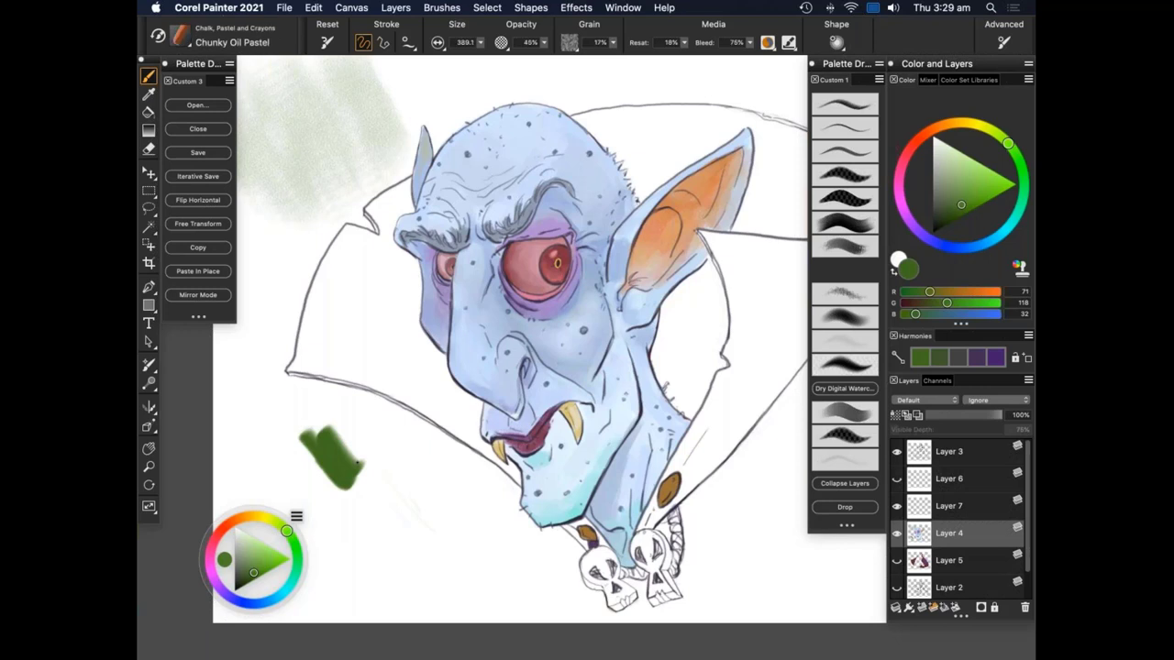
# Step: Alternate between the Real 2B Pencil and Chunky Oil Pastel brushes, painting green test patches below and above the head
pyautogui.press('/')
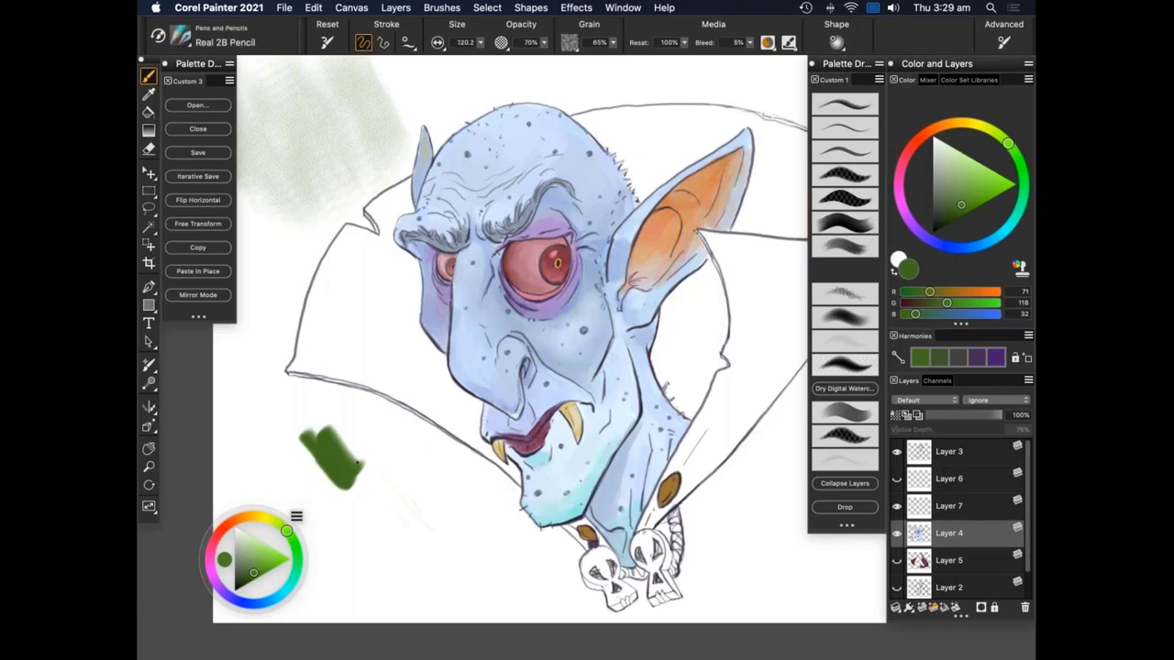
pyautogui.moveTo(429, 519); pyautogui.dragTo(465, 567)
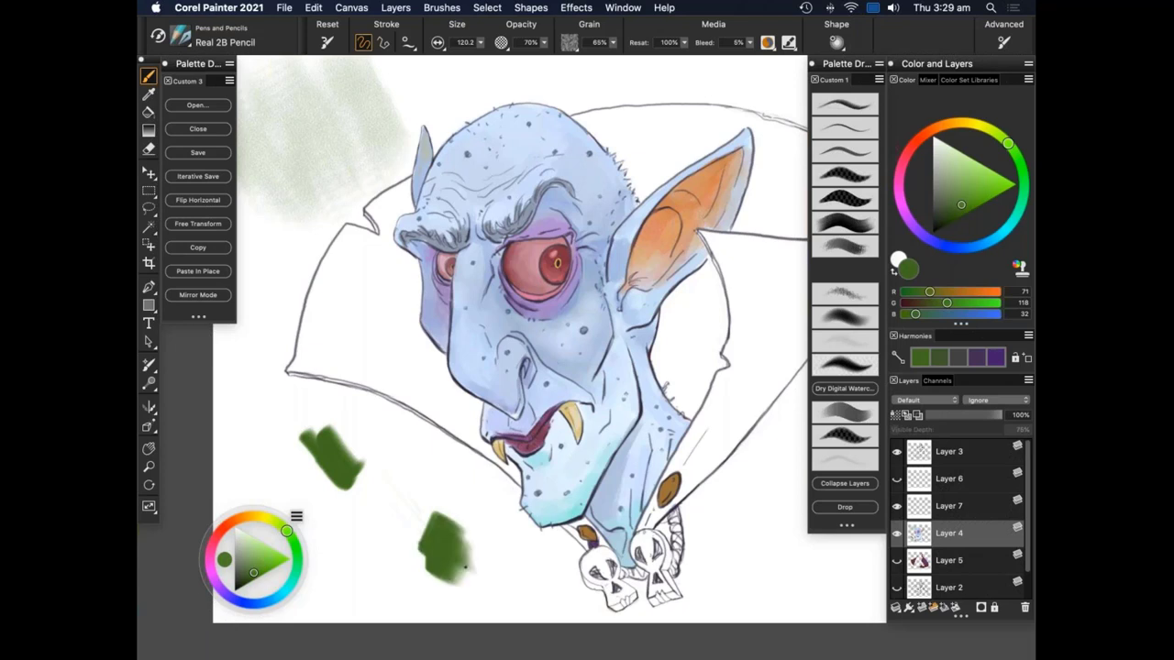
pyautogui.press('/')
pyautogui.moveTo(465, 567)
pyautogui.mouseDown()
pyautogui.moveTo(523, 573)
pyautogui.moveTo(513, 560)
pyautogui.moveTo(527, 576)
pyautogui.mouseUp()
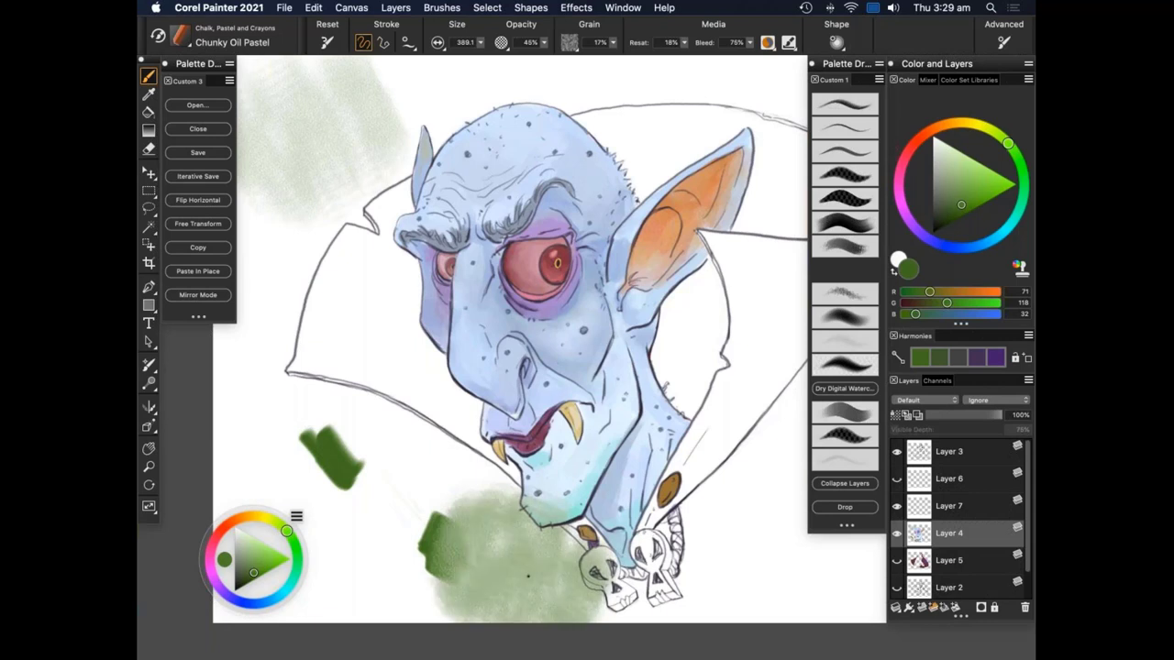
pyautogui.press('/')
pyautogui.moveTo(302, 172)
pyautogui.mouseDown()
pyautogui.moveTo(322, 113)
pyautogui.moveTo(314, 153)
pyautogui.mouseUp()
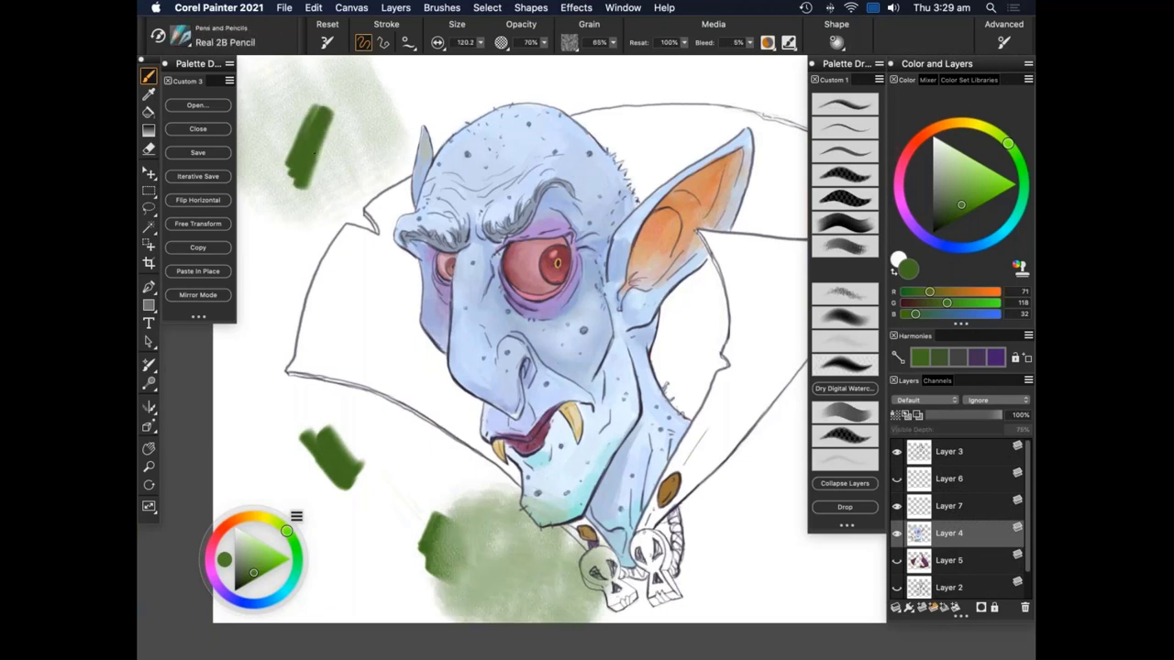
pyautogui.press('/')
pyautogui.moveTo(396, 101)
pyautogui.mouseDown()
pyautogui.moveTo(458, 78)
pyautogui.moveTo(435, 72)
pyautogui.mouseUp()
# Step: Switch back and forth between Chunky Oil Pastel and Real 2B Pencil without painting, ending on Real 2B Pencil
pyautogui.press('/')
pyautogui.press('/')
pyautogui.press('/')
pyautogui.press('/')
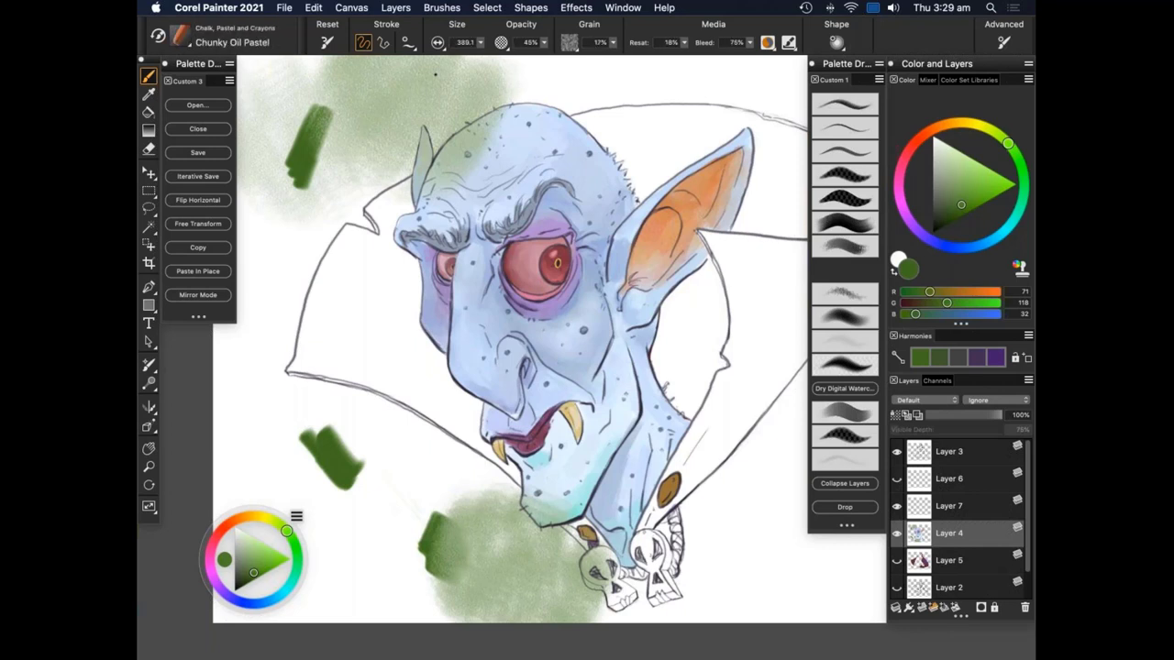
pyautogui.press('1')
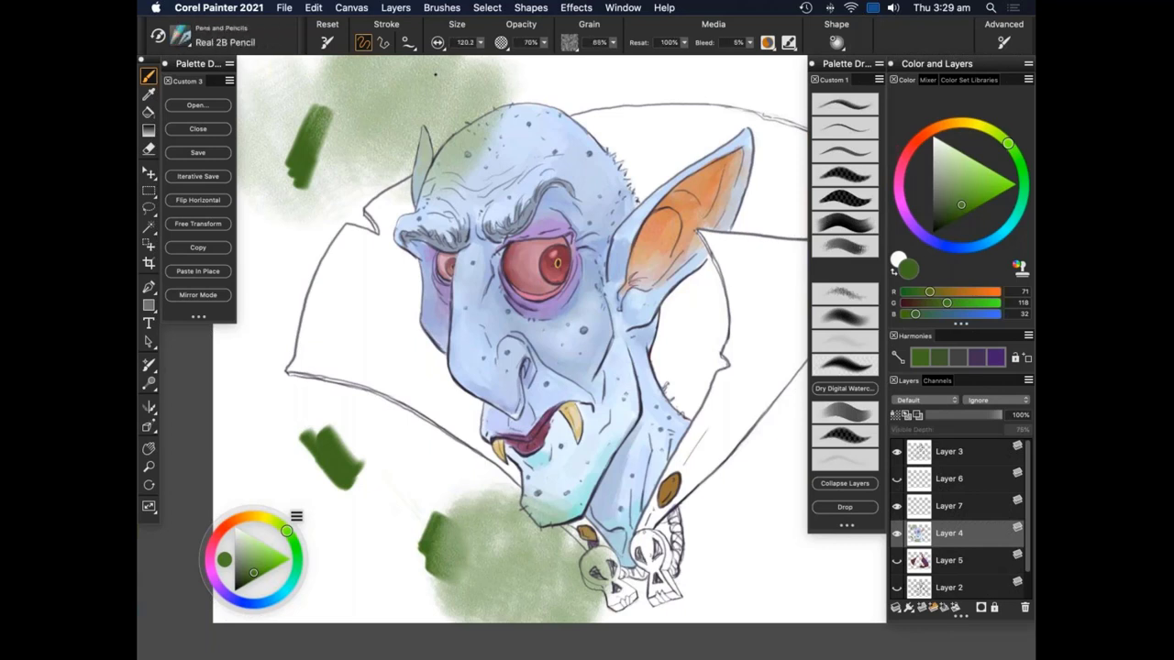
pyautogui.press('2')
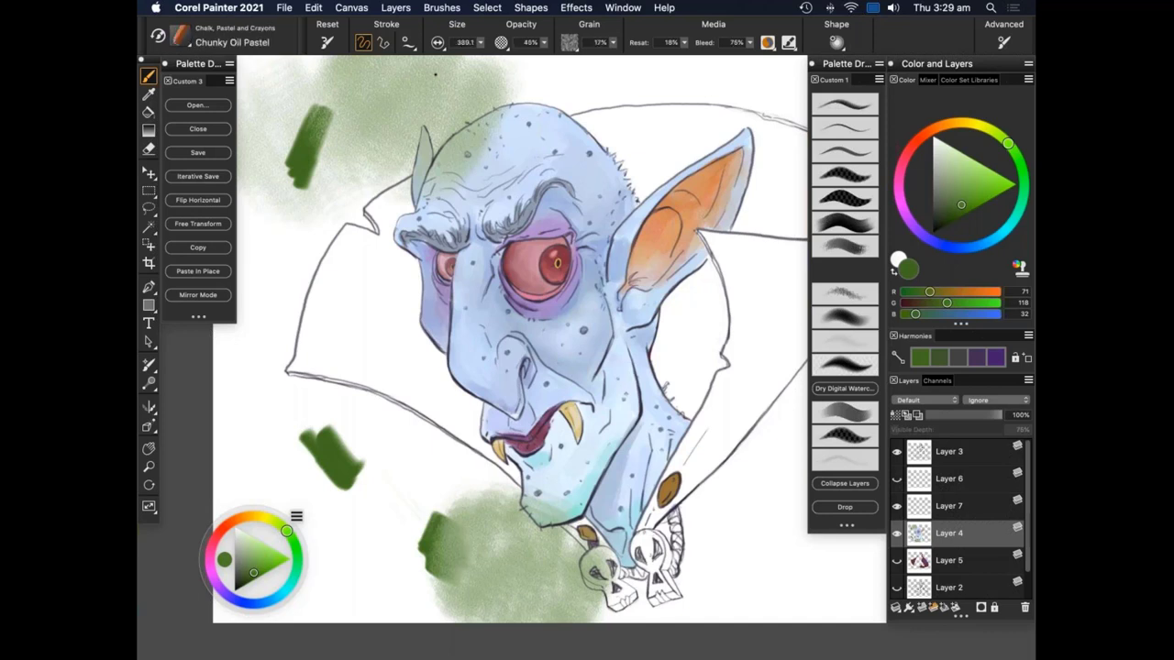
pyautogui.press('1')
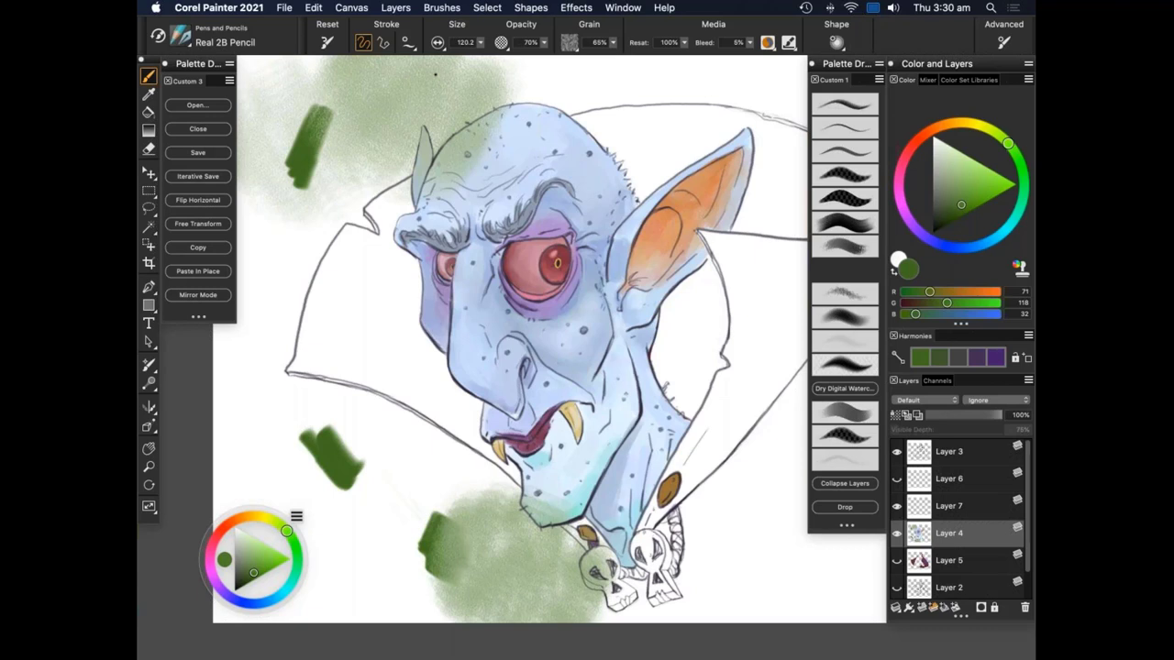
# Step: Undo all the green test strokes around the portrait
pyautogui.press('super+z')
pyautogui.press('super+z')
pyautogui.press('super+z')
pyautogui.press('super+z')
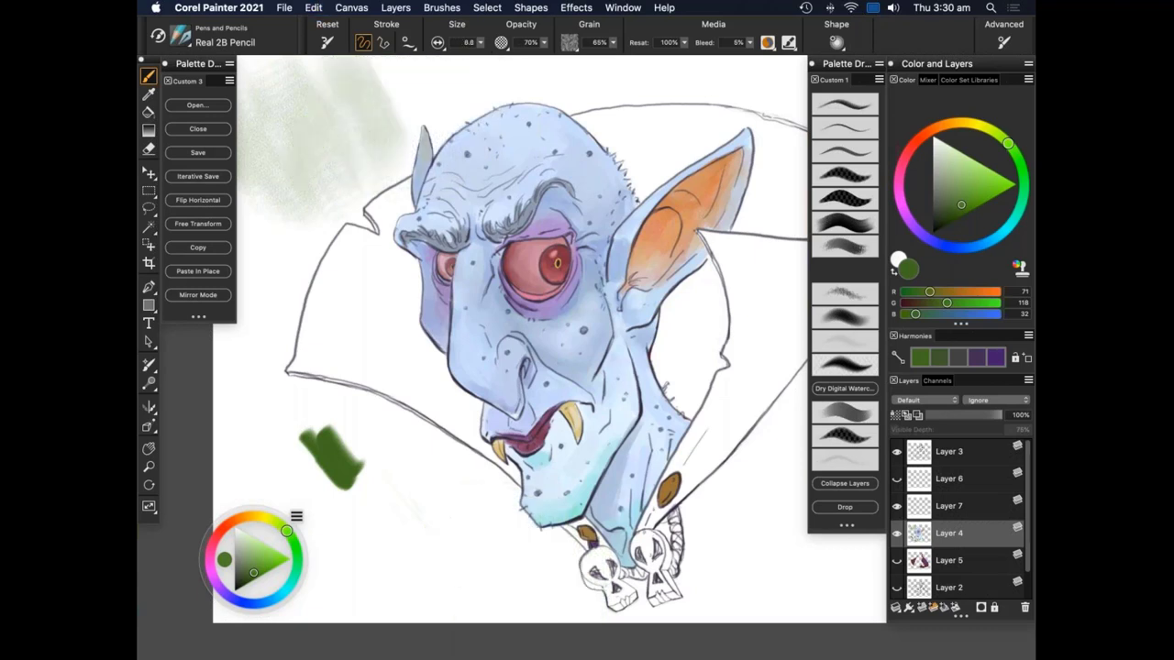
pyautogui.press('super+z')
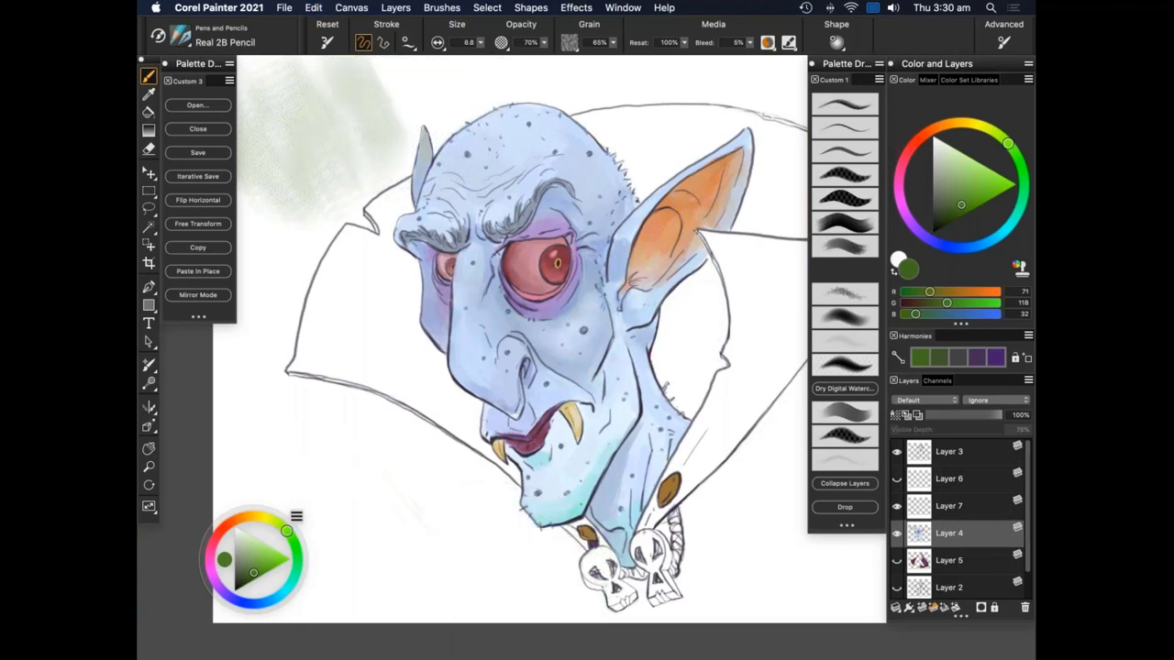
pyautogui.press('super+z')
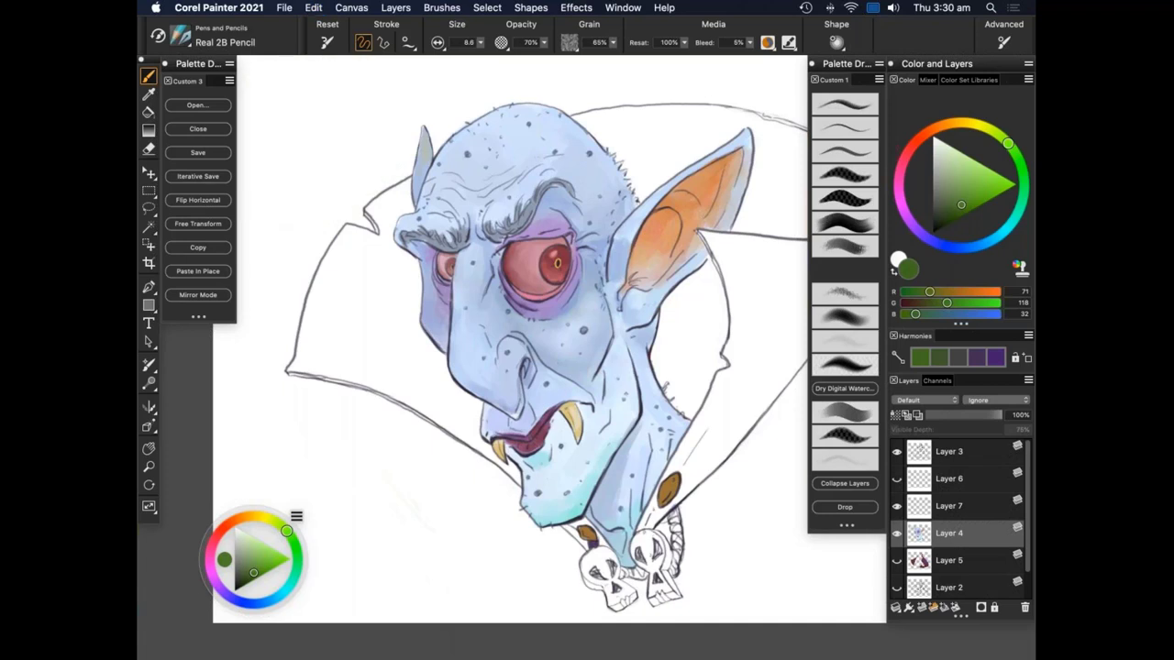
# Step: Step further back through the undo history and canvas flips to the upright portrait, and collapse the custom brush palette
pyautogui.press('super+z')
pyautogui.press('super+z')
pyautogui.press('super+z')
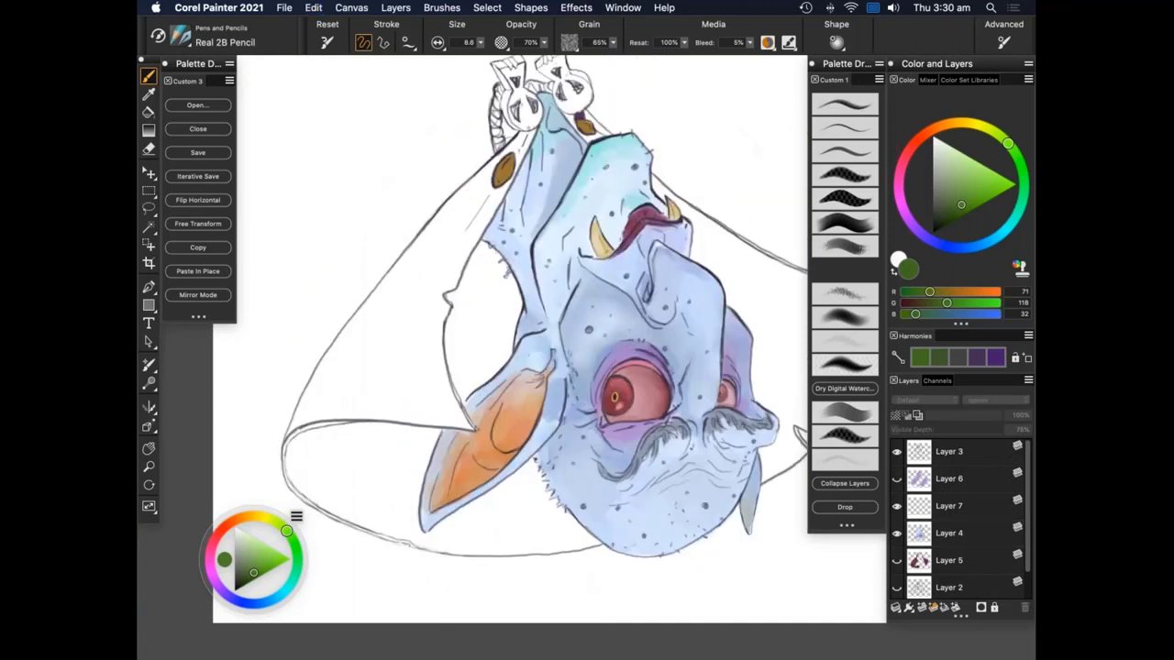
pyautogui.press('super+z')
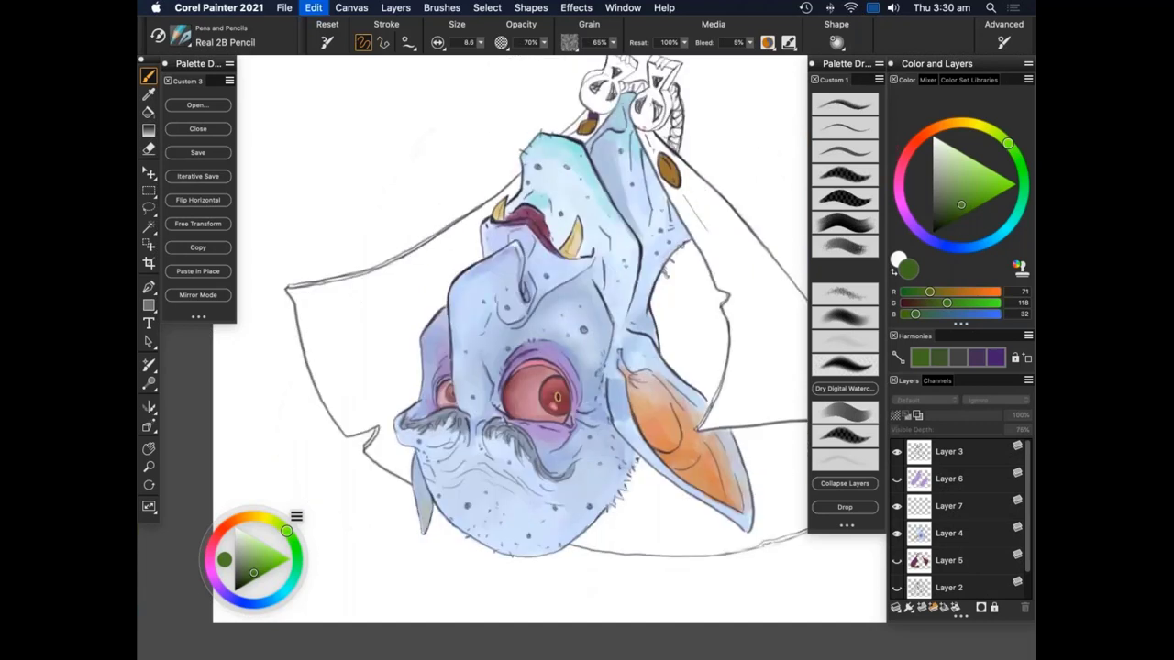
pyautogui.press('super+z')
pyautogui.click(850, 64)
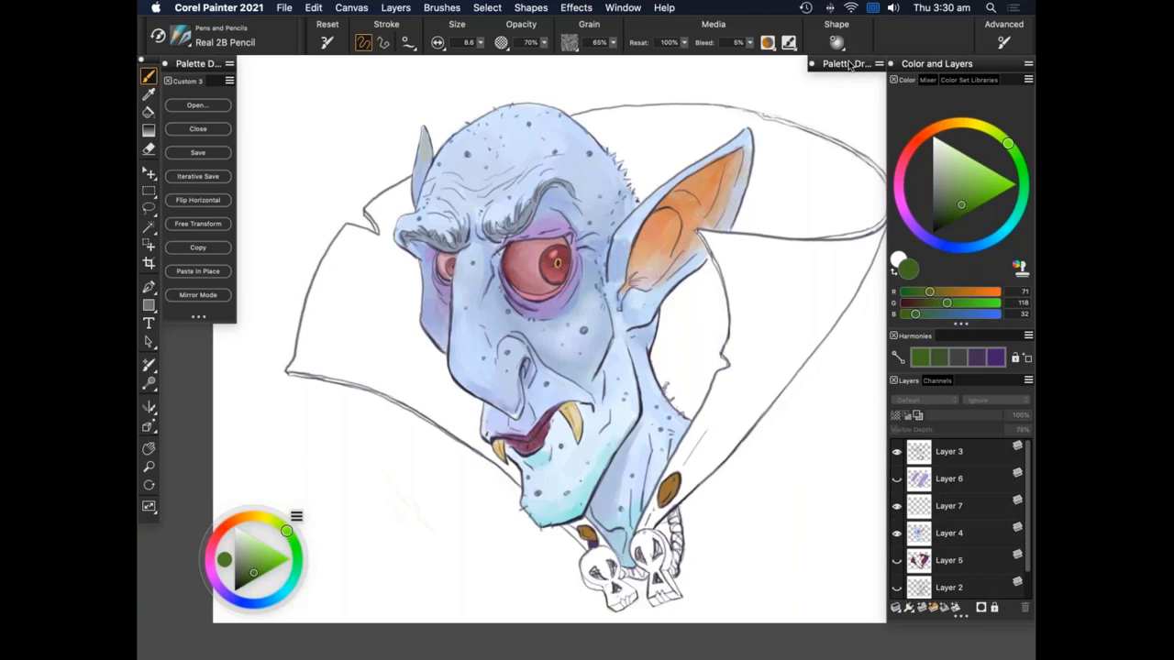
# Step: Show Layer 6 and Layer 5 and view the full-colour portrait enlarged
pyautogui.press('super+equal')
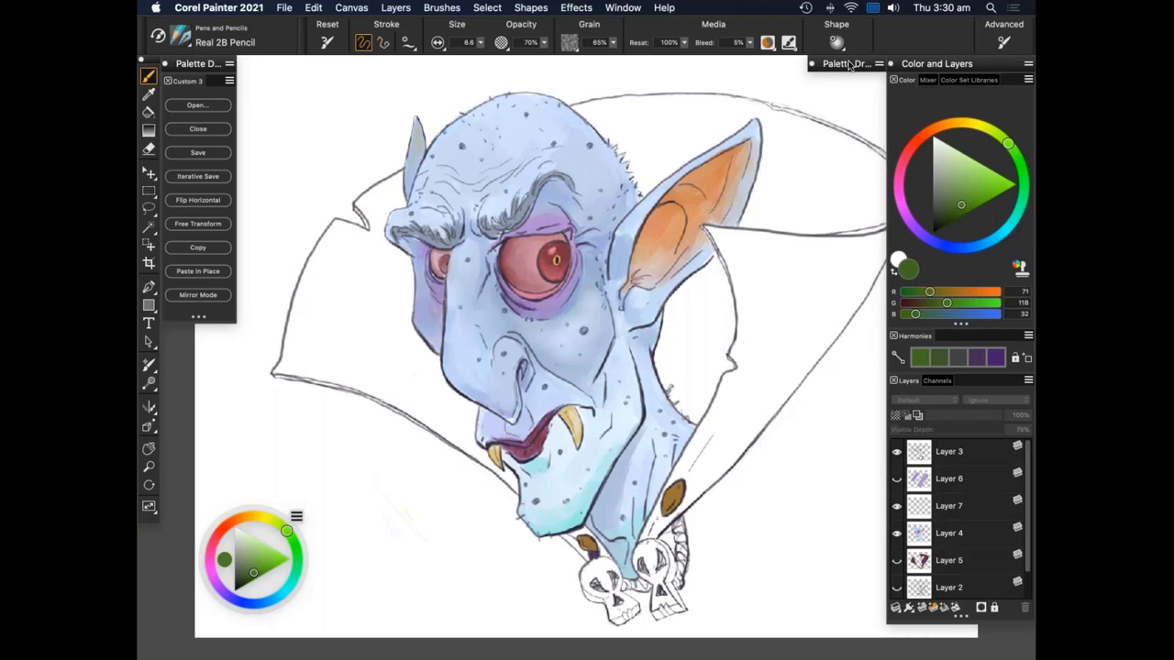
pyautogui.press('super+equal')
pyautogui.press('super+equal')
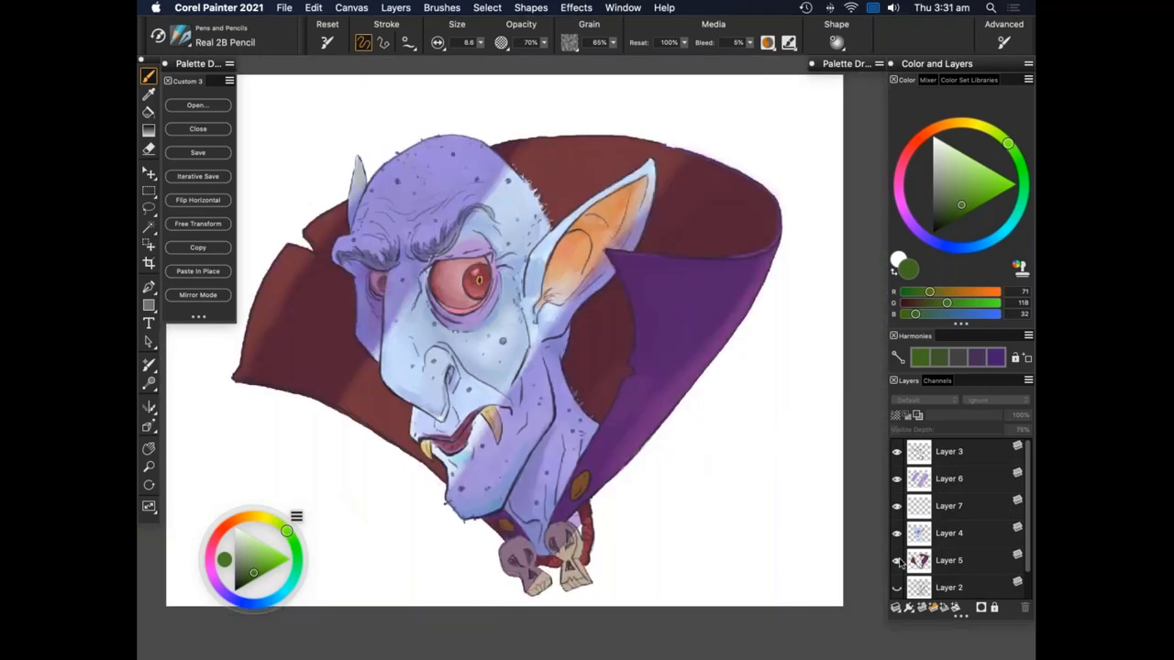
pyautogui.press('super+equal')
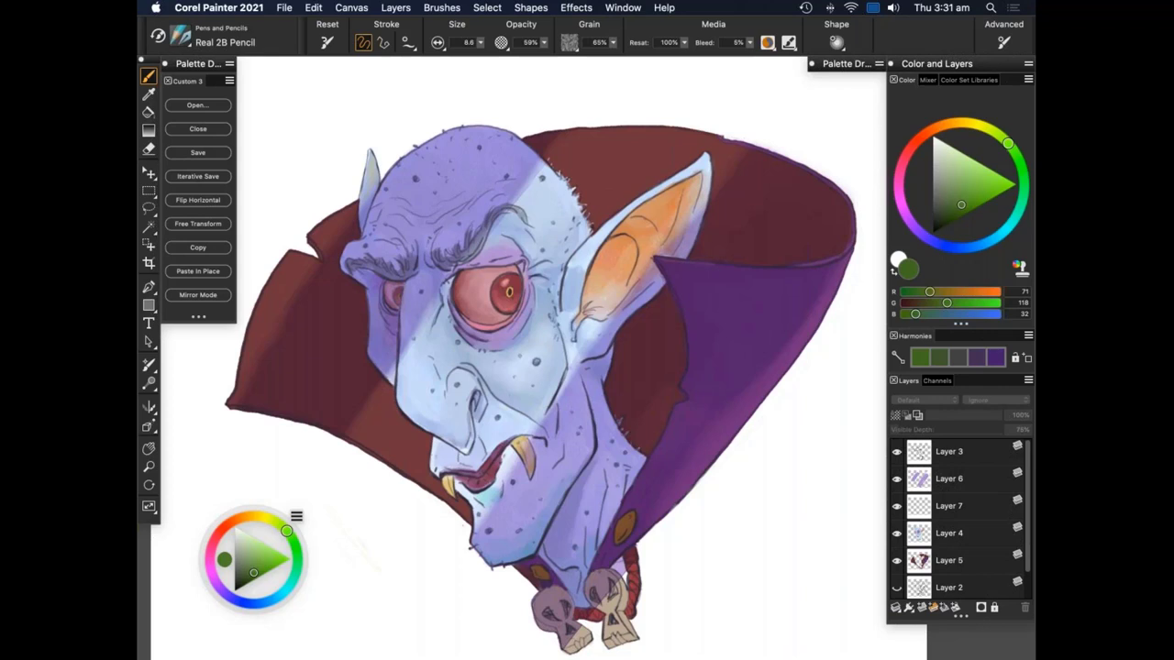
# Step: Hide all interface panels to view the portrait artwork alone
pyautogui.press('Escape')
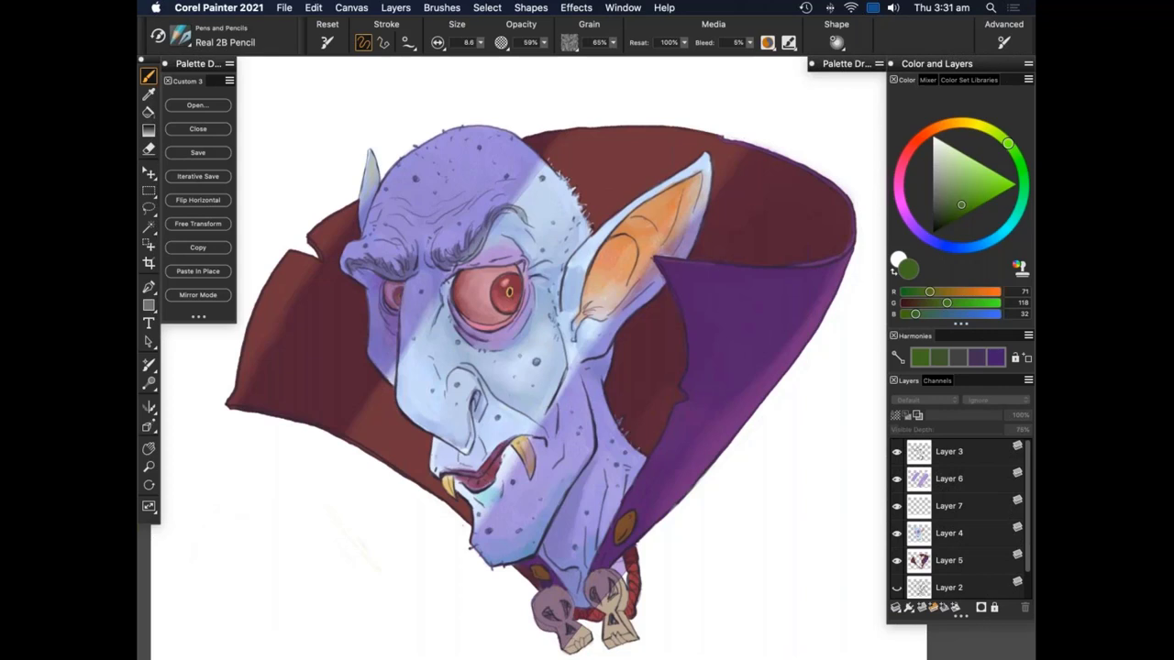
pyautogui.press('super+alt+1')
pyautogui.press('Escape')
pyautogui.press('super+alt+1')
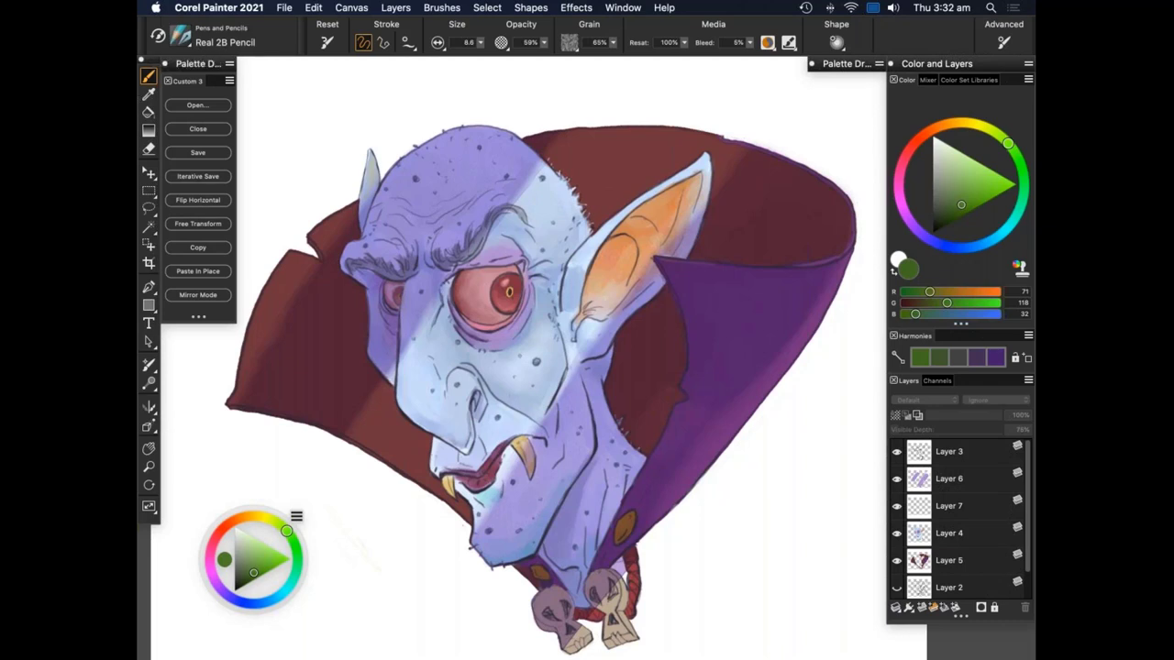
pyautogui.press('Tab')
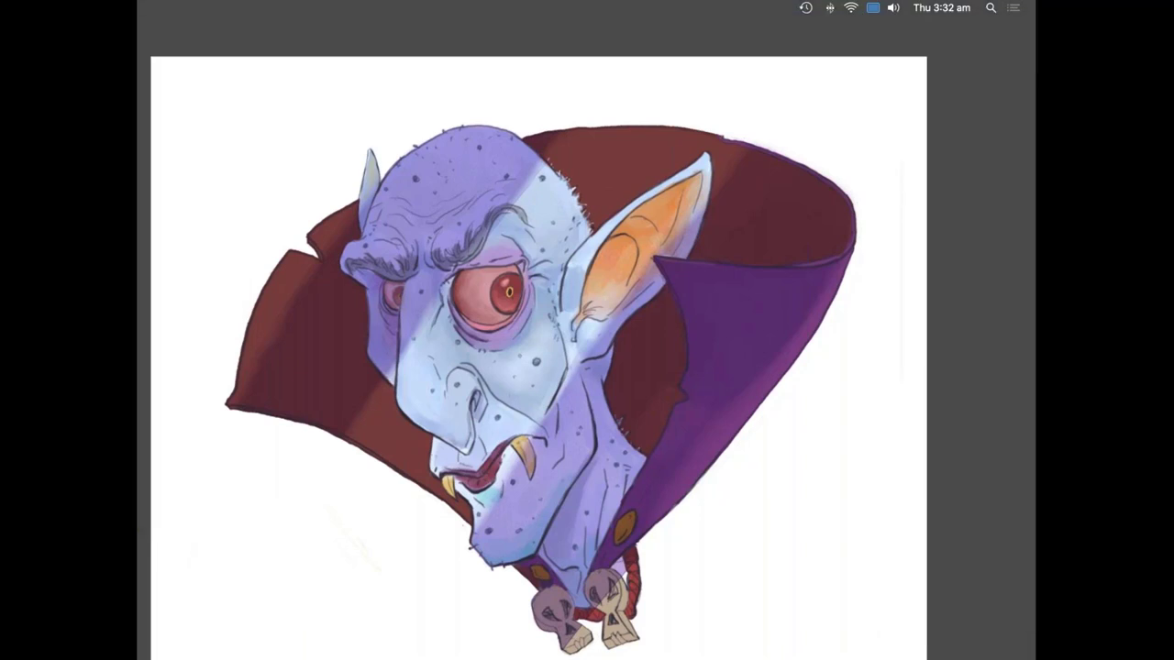
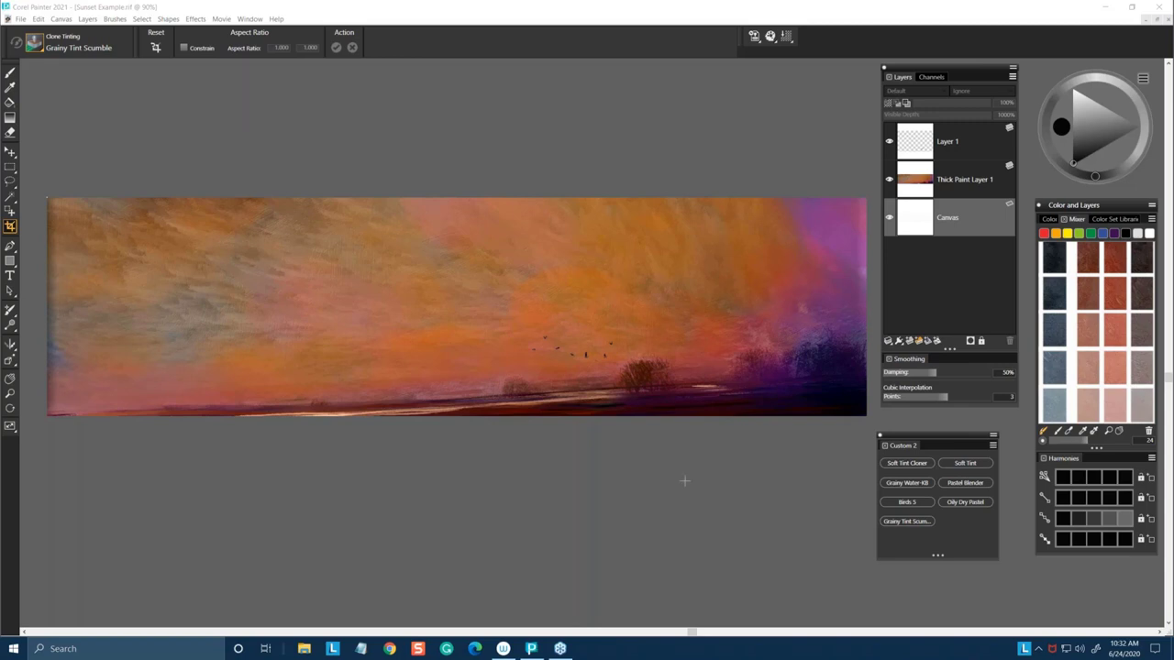
# Step: Bring up the gray day.jpg document in a maximized window and activate the Brush tool
pyautogui.click(1144, 22)
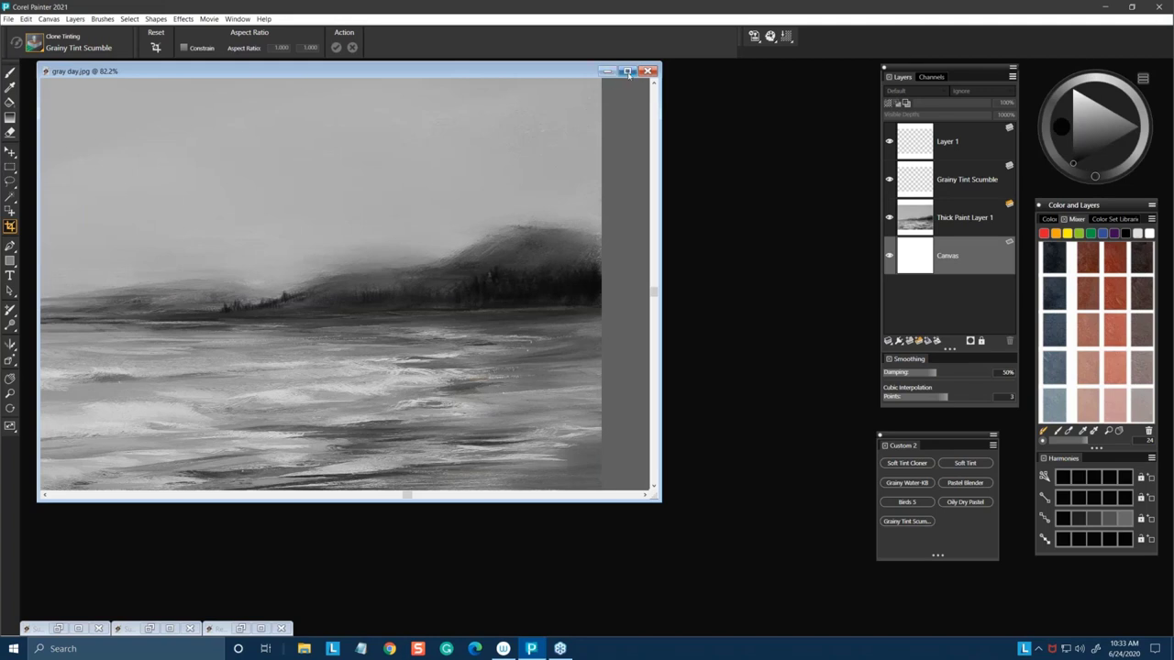
pyautogui.click(628, 71)
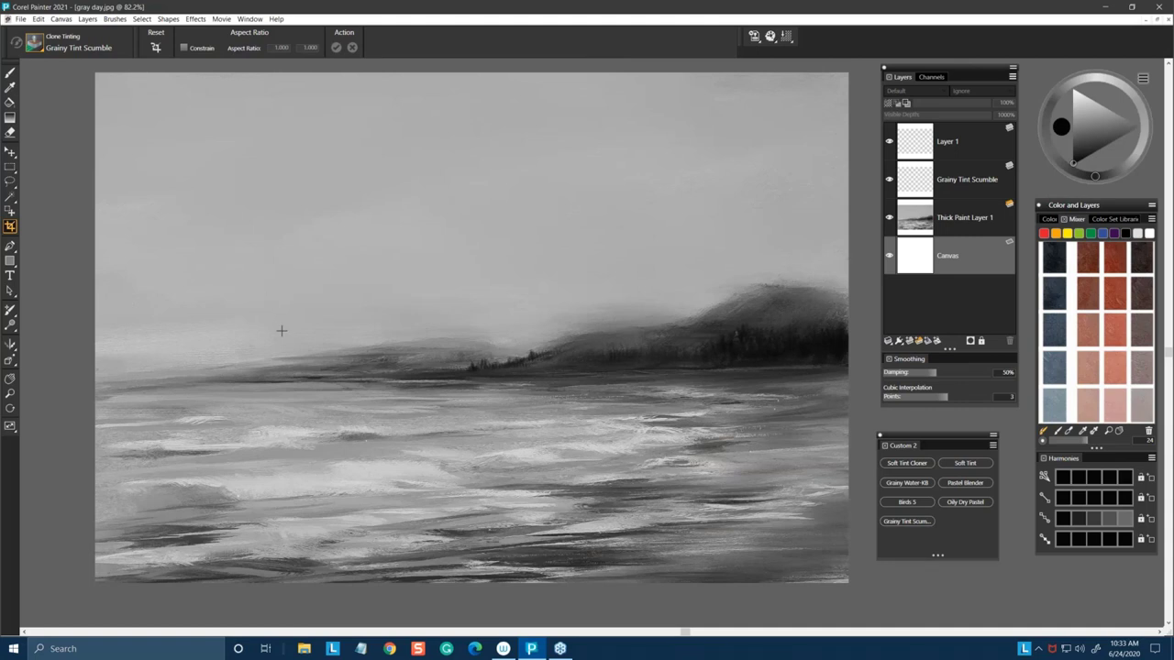
pyautogui.click(1041, 176)
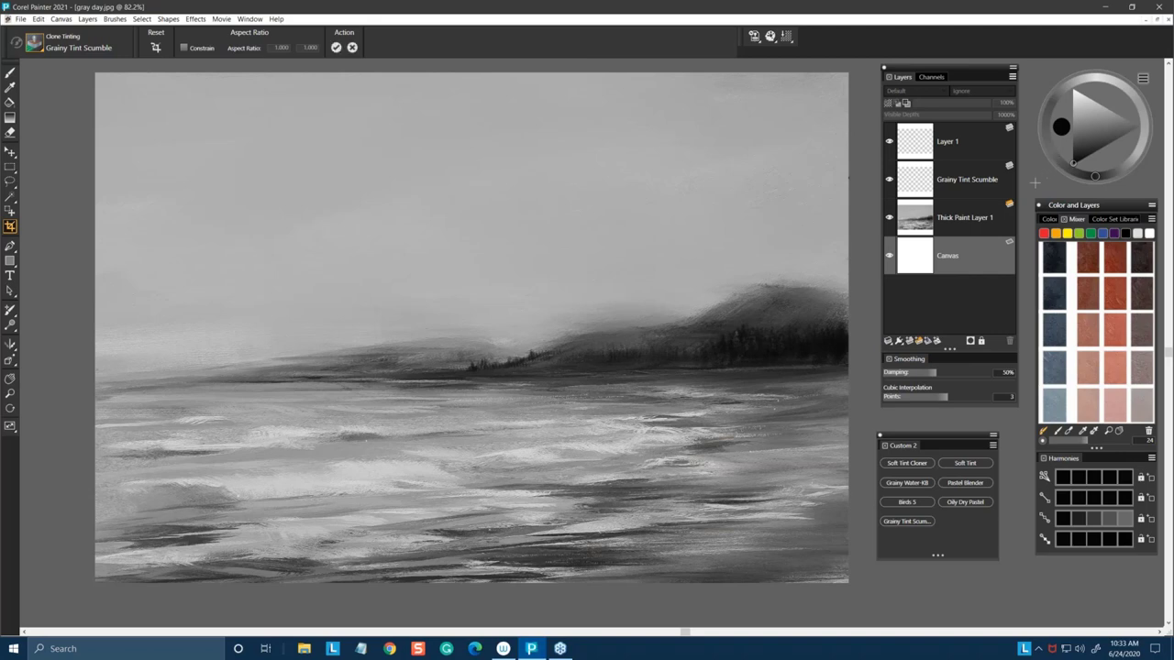
pyautogui.click(10, 73)
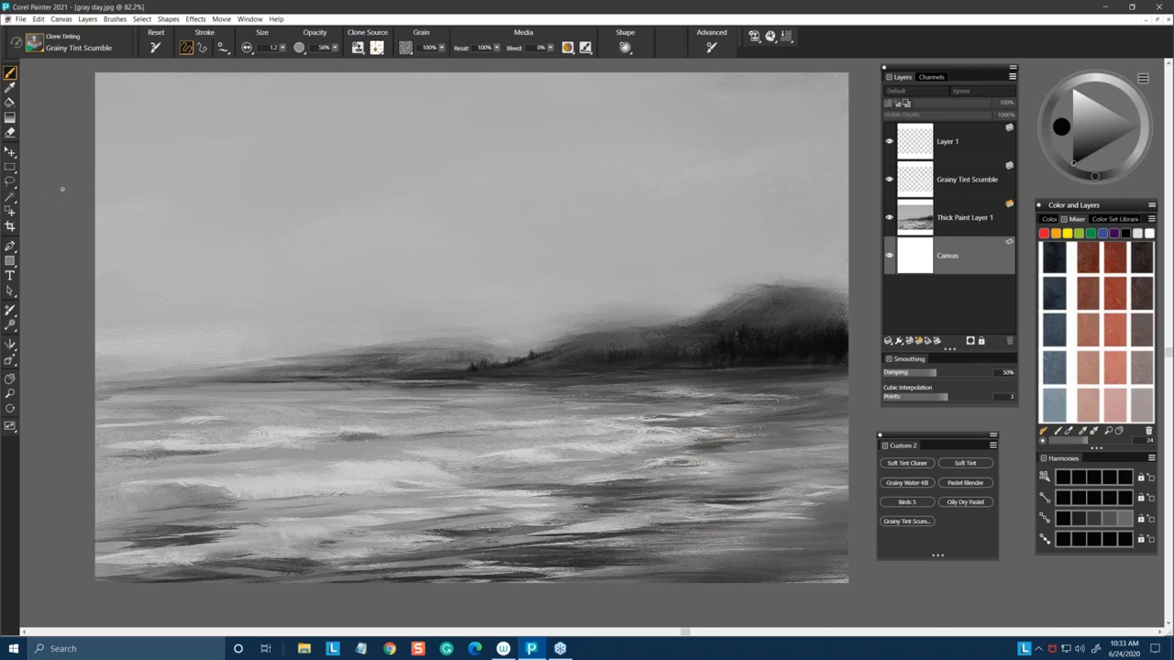
# Step: Select Layer 1 in the seascape and reset the Grainy Tint Scumble brush to its default settings
pyautogui.click(968, 226)
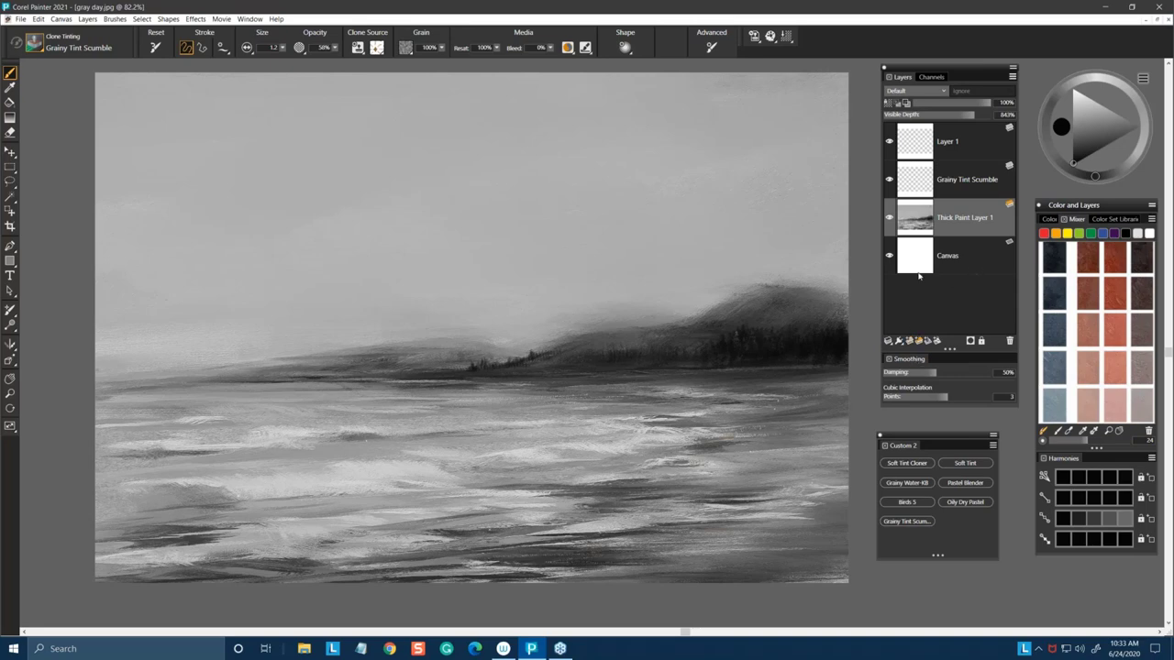
pyautogui.click(971, 149)
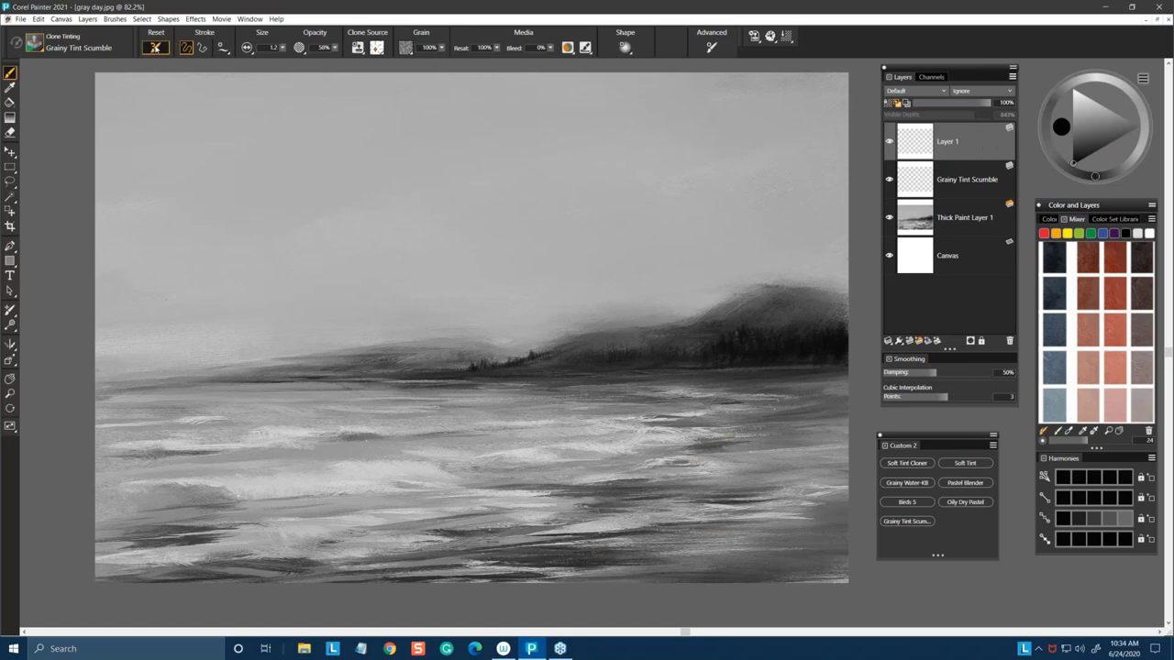
pyautogui.click(156, 48)
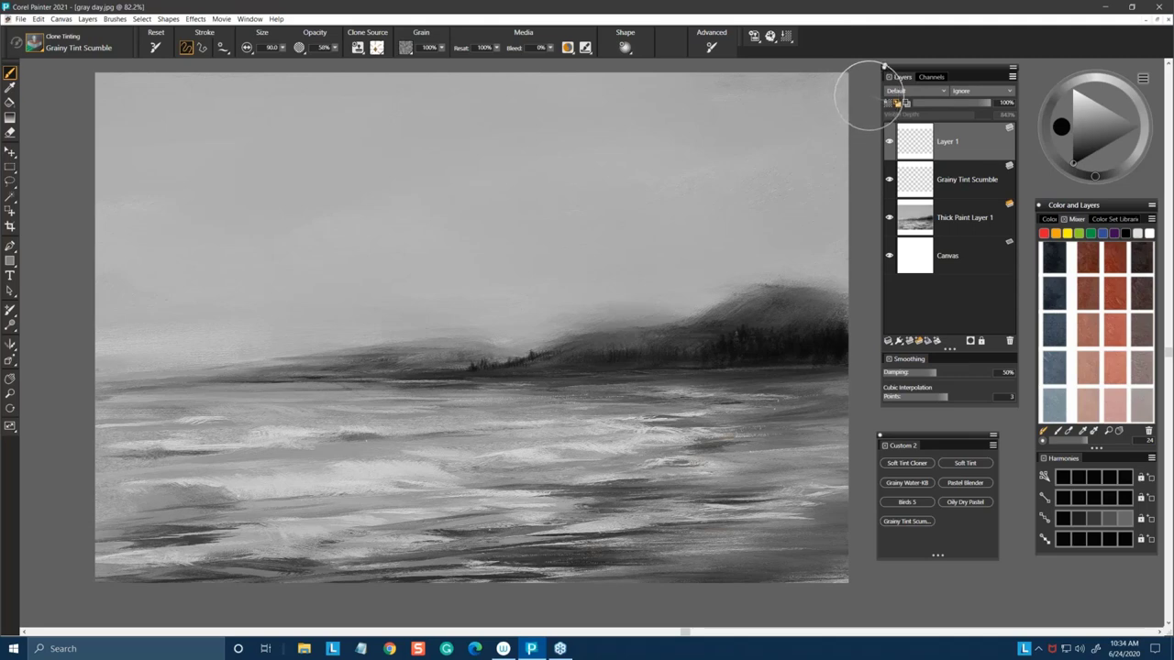
# Step: Choose the Soft Tint Cloner brush and embed the open gray day.jpg document as its clone source image
pyautogui.click(907, 463)
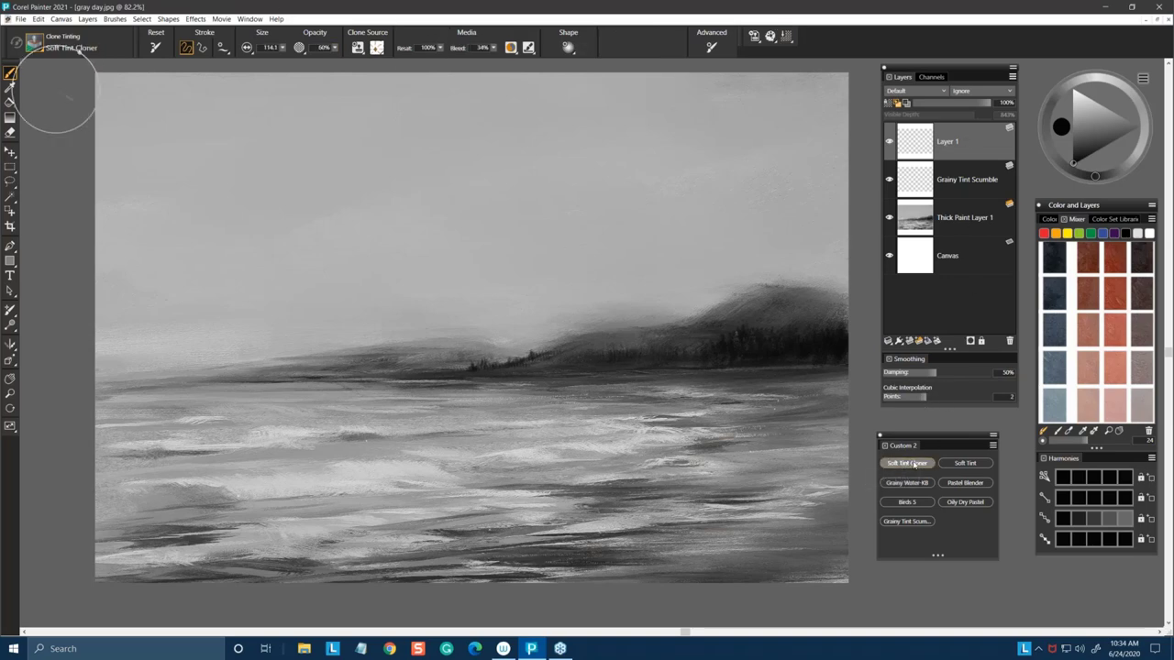
pyautogui.click(1072, 108)
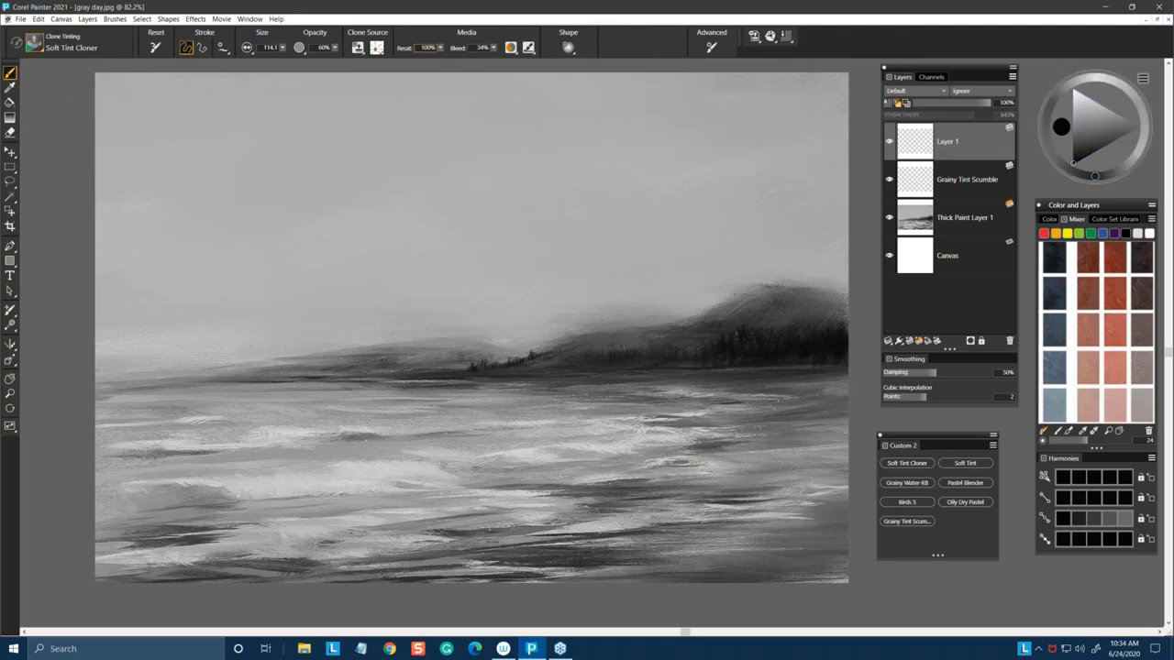
pyautogui.click(380, 51)
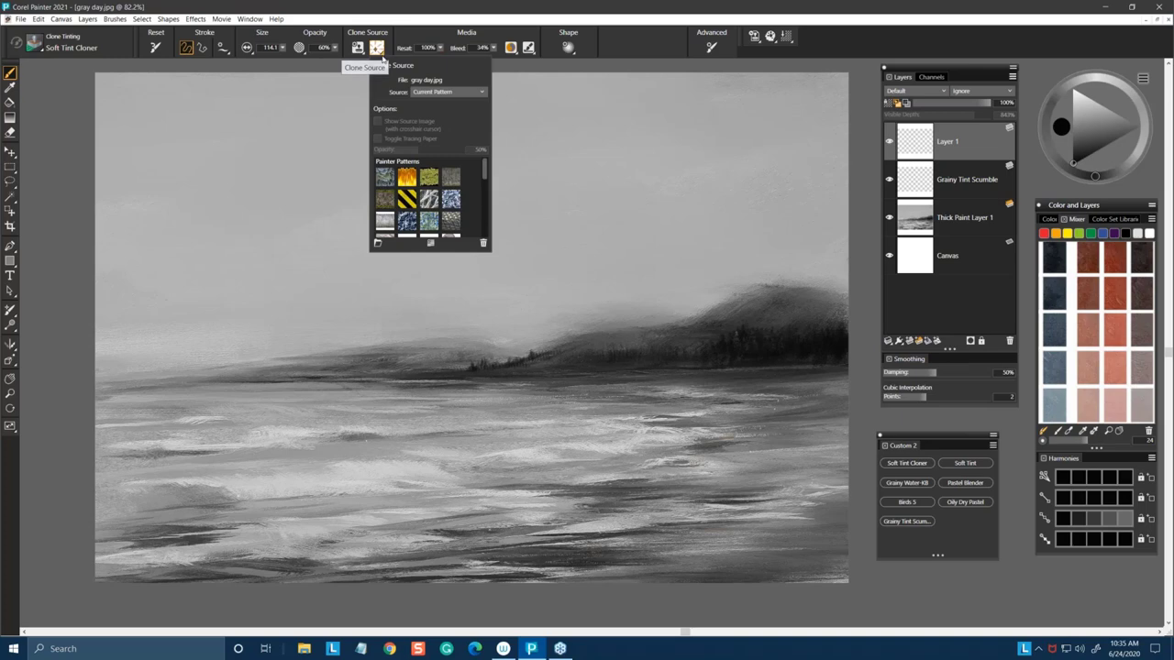
pyautogui.click(467, 95)
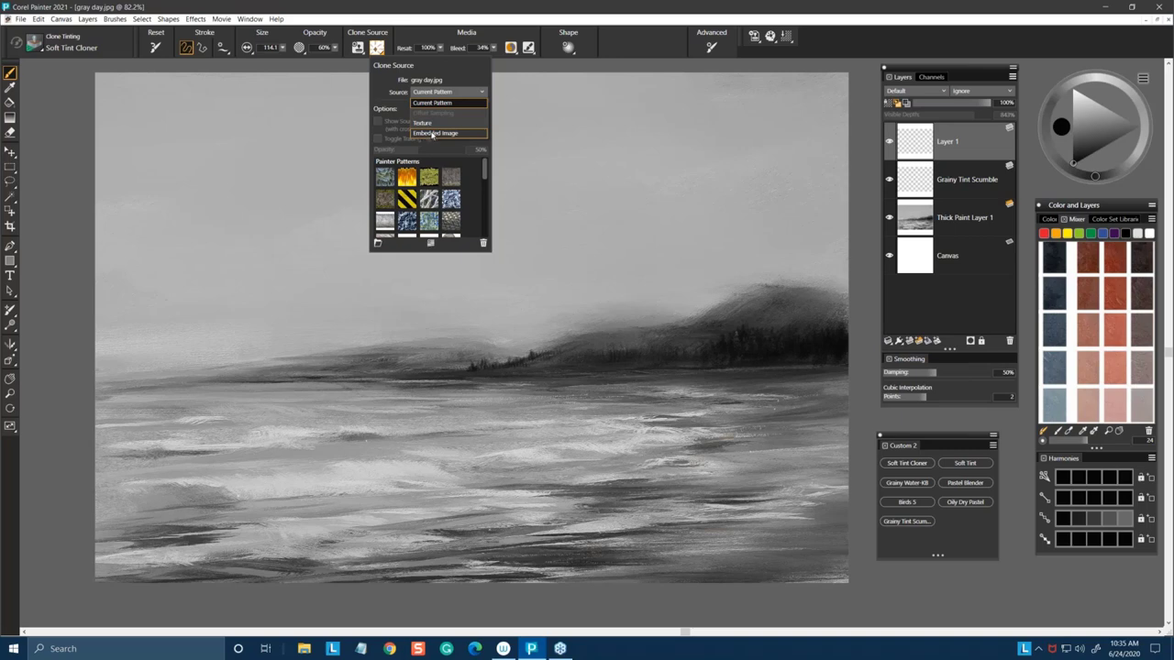
pyautogui.click(432, 135)
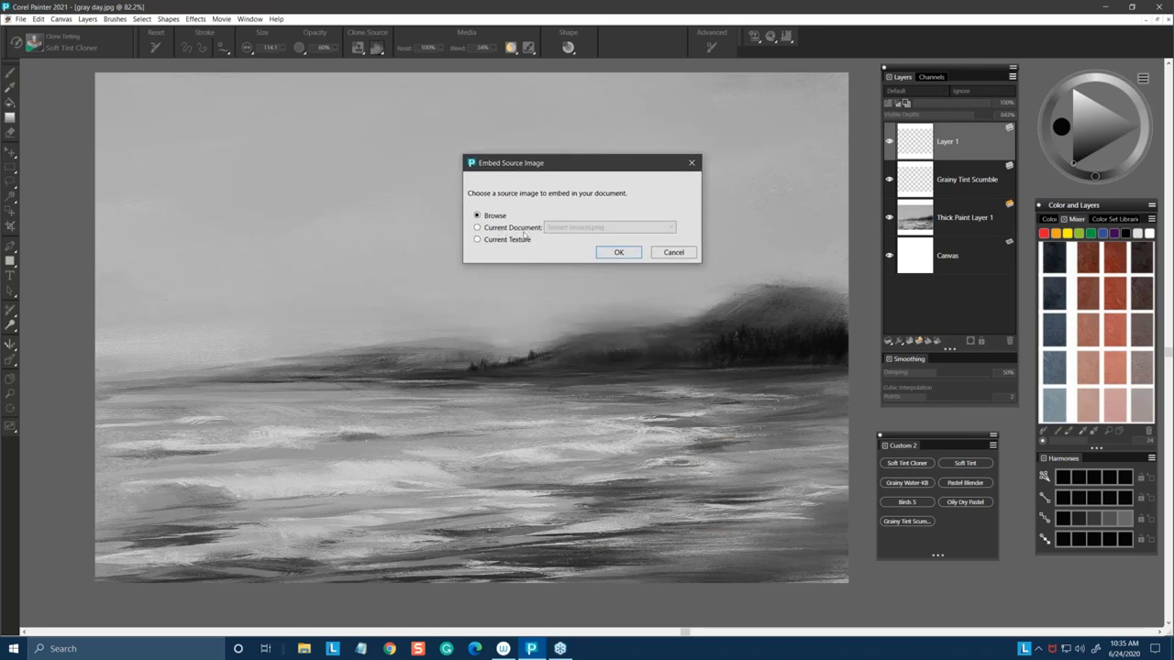
pyautogui.click(477, 228)
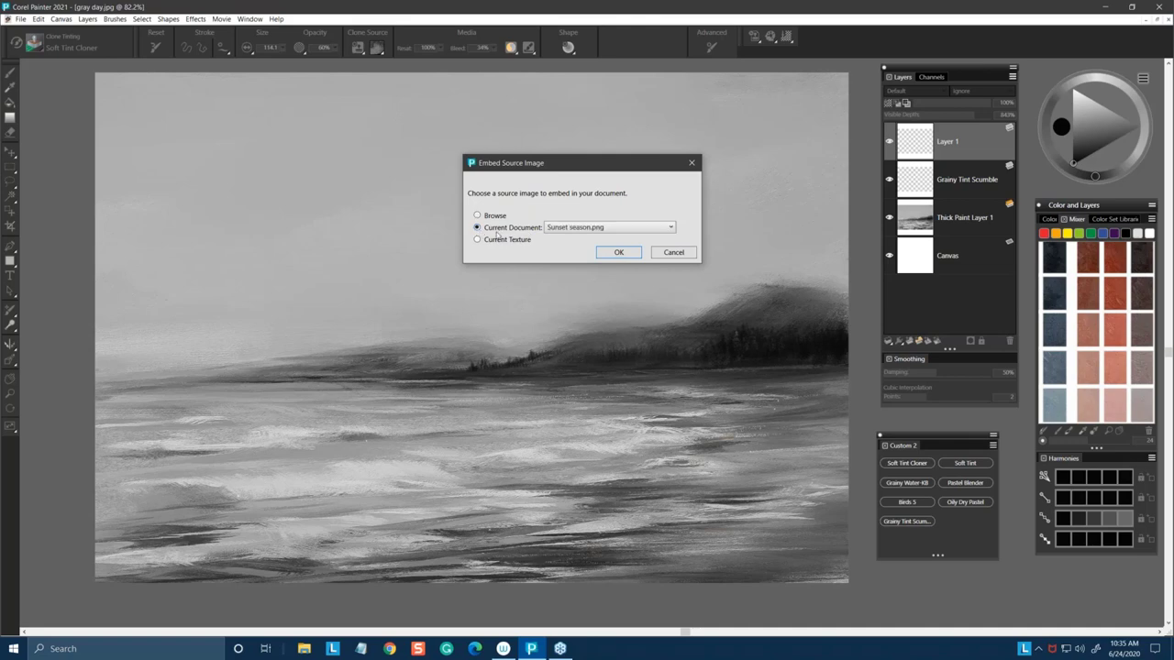
pyautogui.click(652, 231)
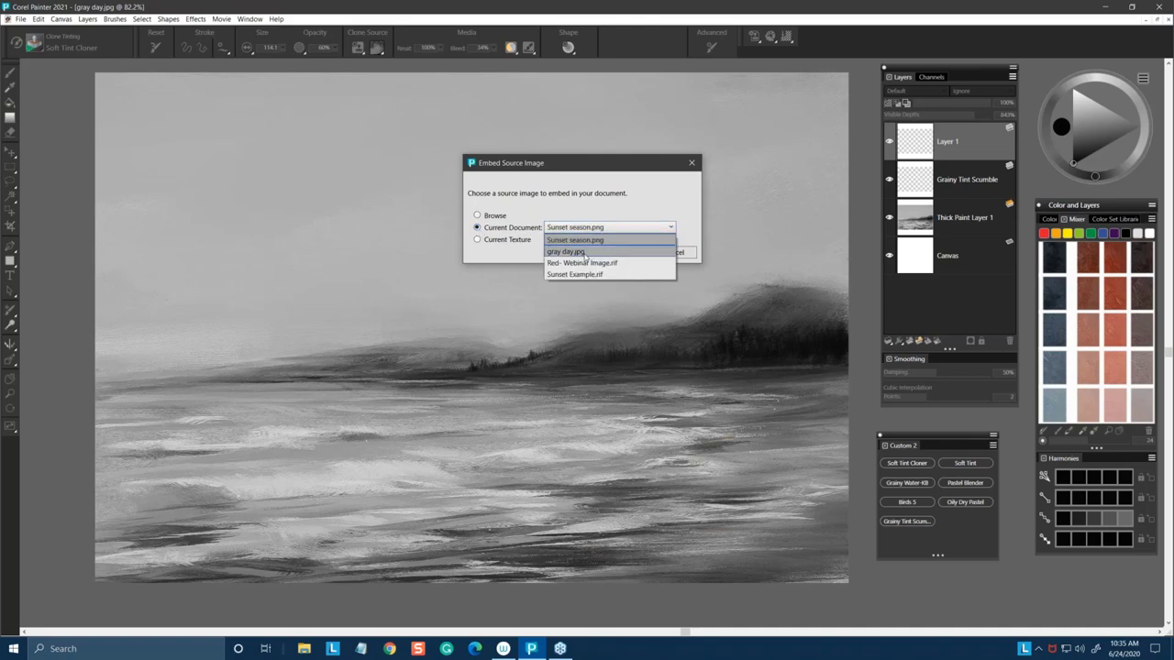
pyautogui.click(586, 252)
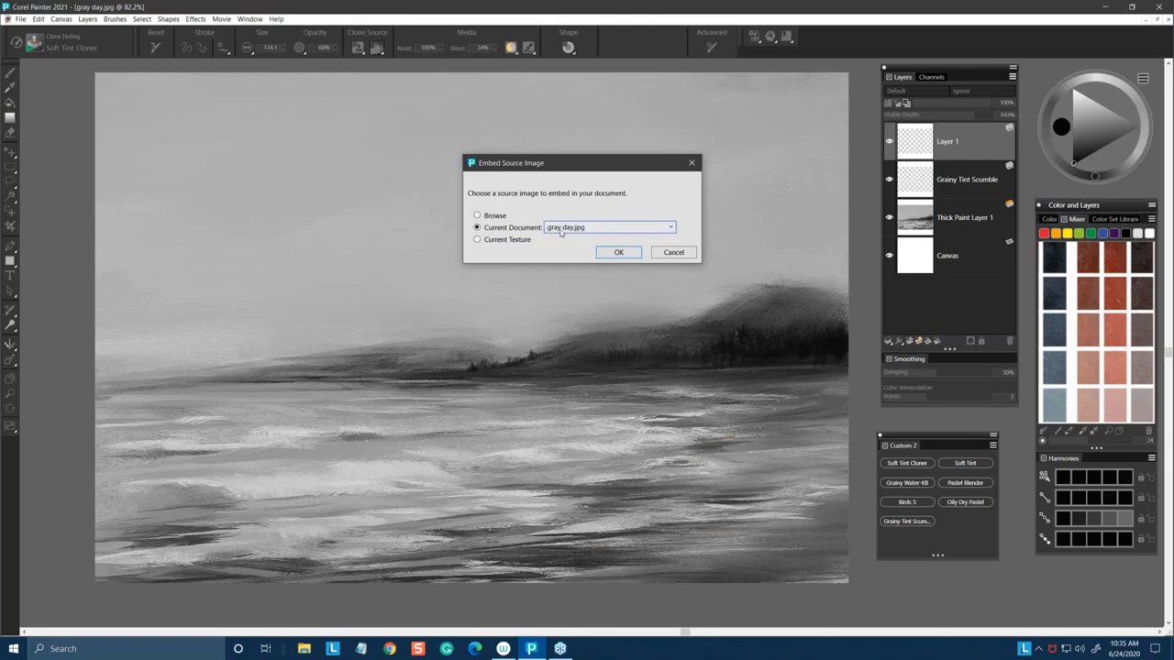
pyautogui.click(621, 254)
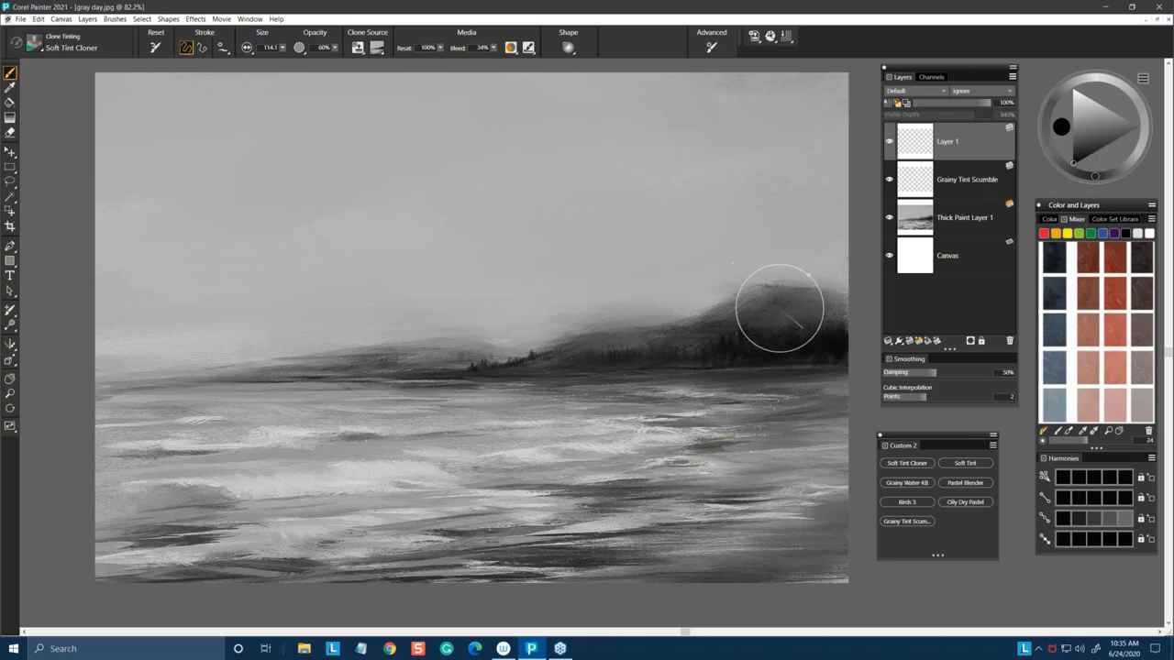
# Step: Turn off Clone Color for the Soft Tint Cloner brush and pick a bright red as the painting colour
pyautogui.moveTo(544, 340)
pyautogui.mouseDown()
pyautogui.moveTo(523, 340)
pyautogui.moveTo(581, 287)
pyautogui.moveTo(571, 309)
pyautogui.moveTo(526, 290)
pyautogui.moveTo(556, 283)
pyautogui.moveTo(532, 280)
pyautogui.moveTo(540, 300)
pyautogui.mouseUp()
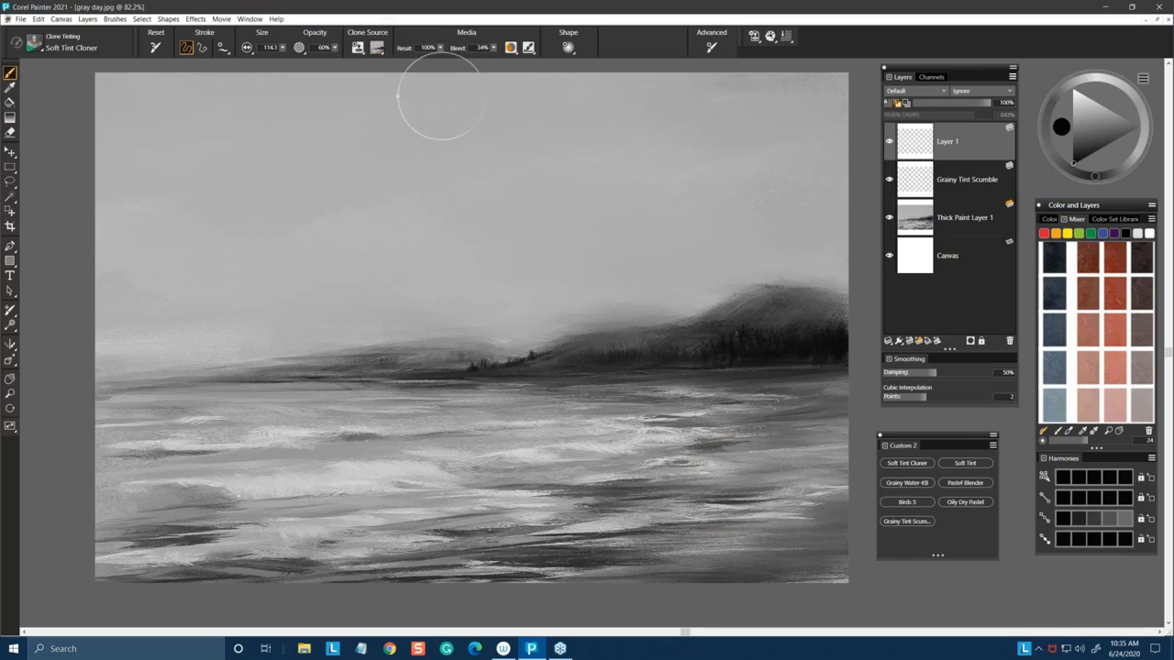
pyautogui.click(358, 47)
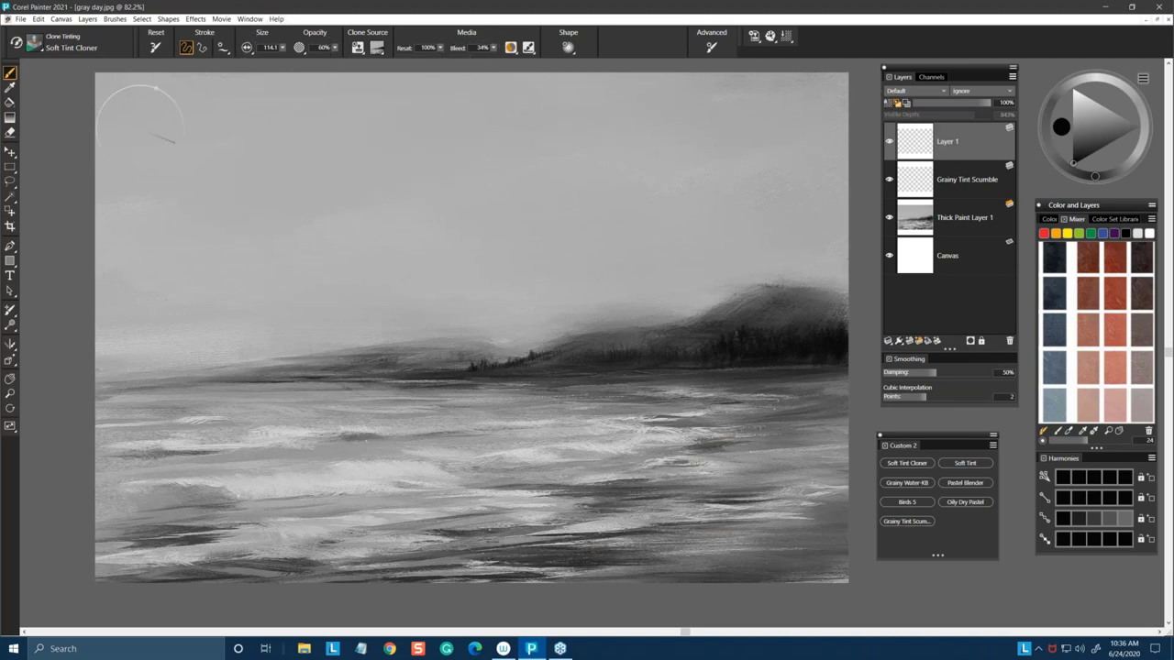
pyautogui.click(1088, 142)
pyautogui.click(1050, 111)
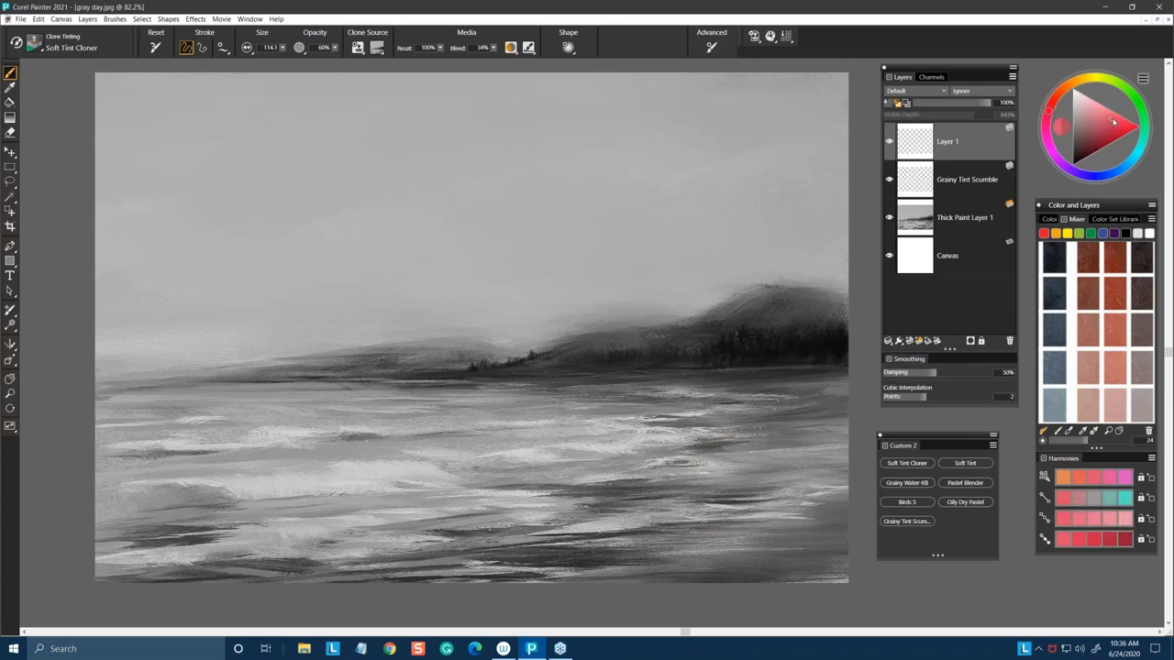
pyautogui.click(1108, 128)
pyautogui.click(1104, 126)
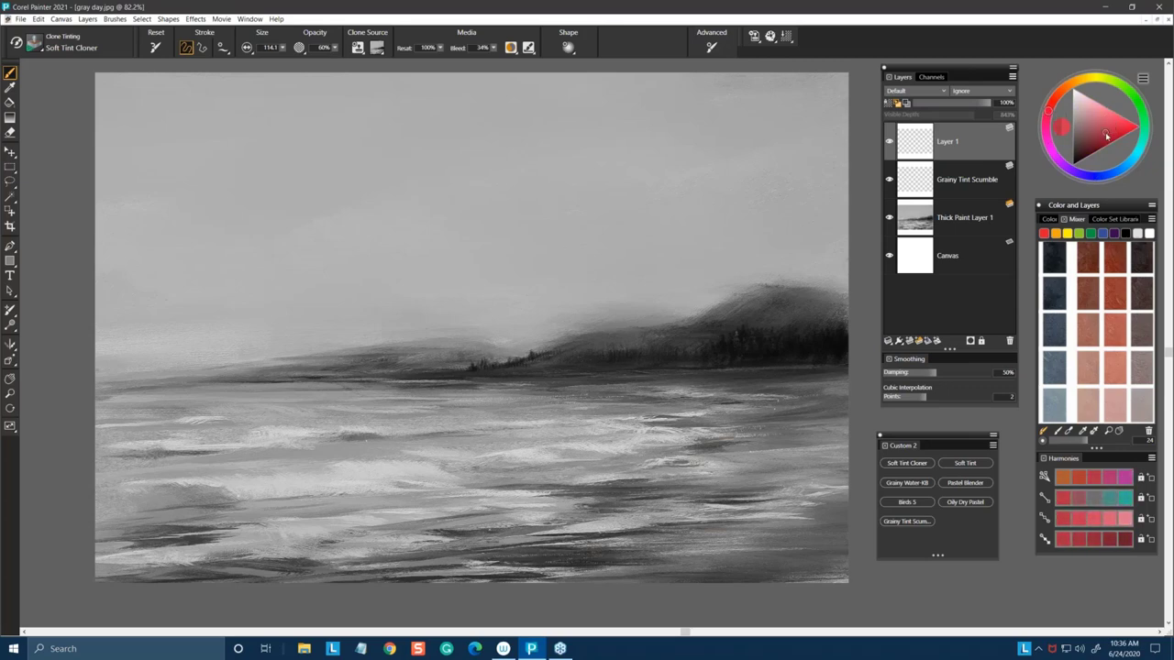
pyautogui.moveTo(1115, 124); pyautogui.dragTo(1119, 129)
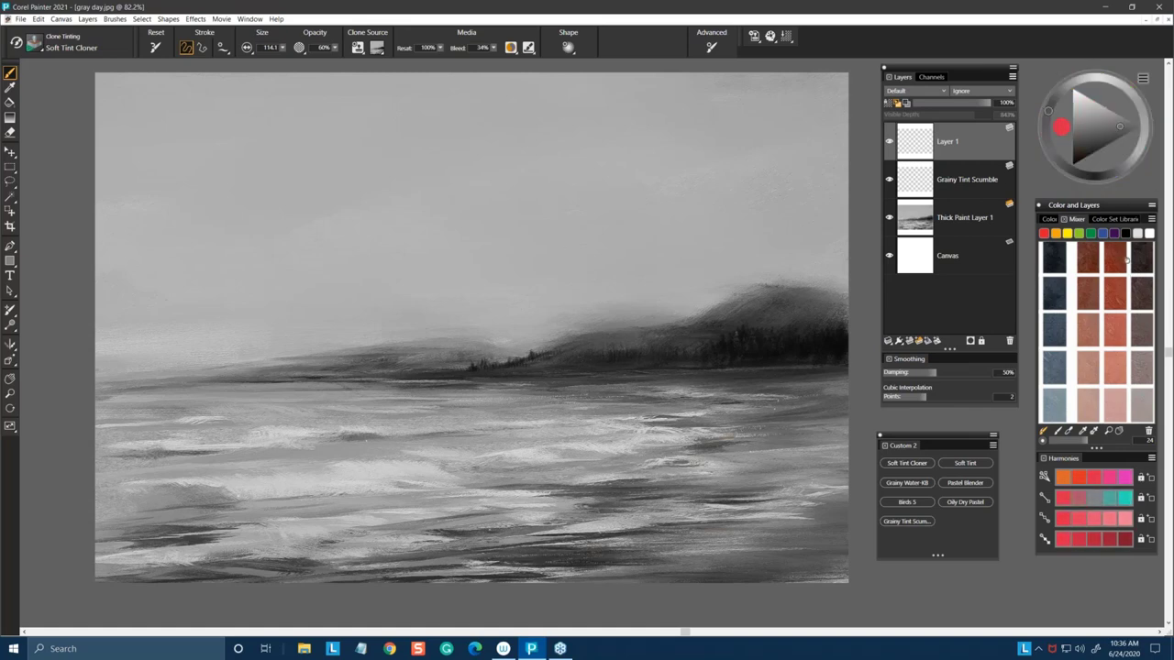
# Step: Sample a salmon tone from the Mixer swatches and tint the hills and the lower sky along the horizon
pyautogui.click(1083, 430)
pyautogui.click(1119, 324)
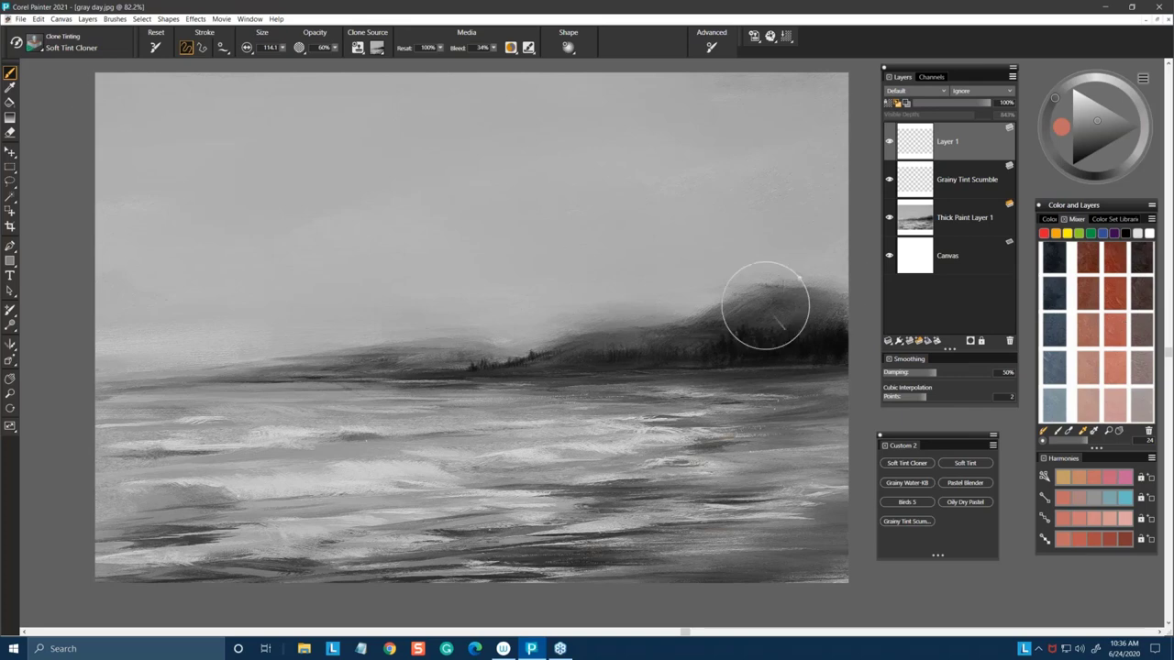
pyautogui.moveTo(851, 320)
pyautogui.mouseDown()
pyautogui.moveTo(569, 367)
pyautogui.moveTo(670, 340)
pyautogui.moveTo(375, 362)
pyautogui.moveTo(636, 332)
pyautogui.moveTo(602, 348)
pyautogui.moveTo(597, 296)
pyautogui.moveTo(222, 349)
pyautogui.mouseUp()
pyautogui.moveTo(573, 322)
pyautogui.mouseDown()
pyautogui.moveTo(855, 291)
pyautogui.moveTo(327, 374)
pyautogui.moveTo(404, 346)
pyautogui.moveTo(224, 339)
pyautogui.moveTo(89, 355)
pyautogui.moveTo(815, 304)
pyautogui.moveTo(749, 333)
pyautogui.moveTo(609, 361)
pyautogui.moveTo(305, 369)
pyautogui.moveTo(726, 306)
pyautogui.moveTo(785, 285)
pyautogui.moveTo(563, 343)
pyautogui.moveTo(850, 322)
pyautogui.mouseUp()
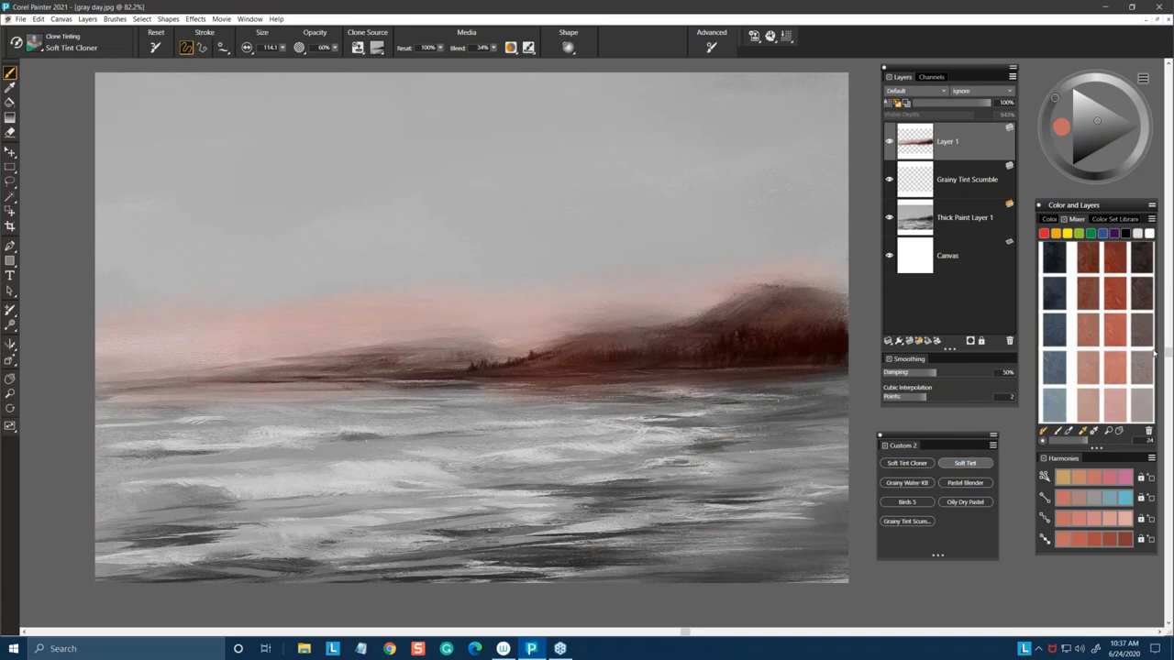
# Step: Choose the Soft Tint brush with a pink colour and tint the hills and the water along the shoreline
pyautogui.click(965, 463)
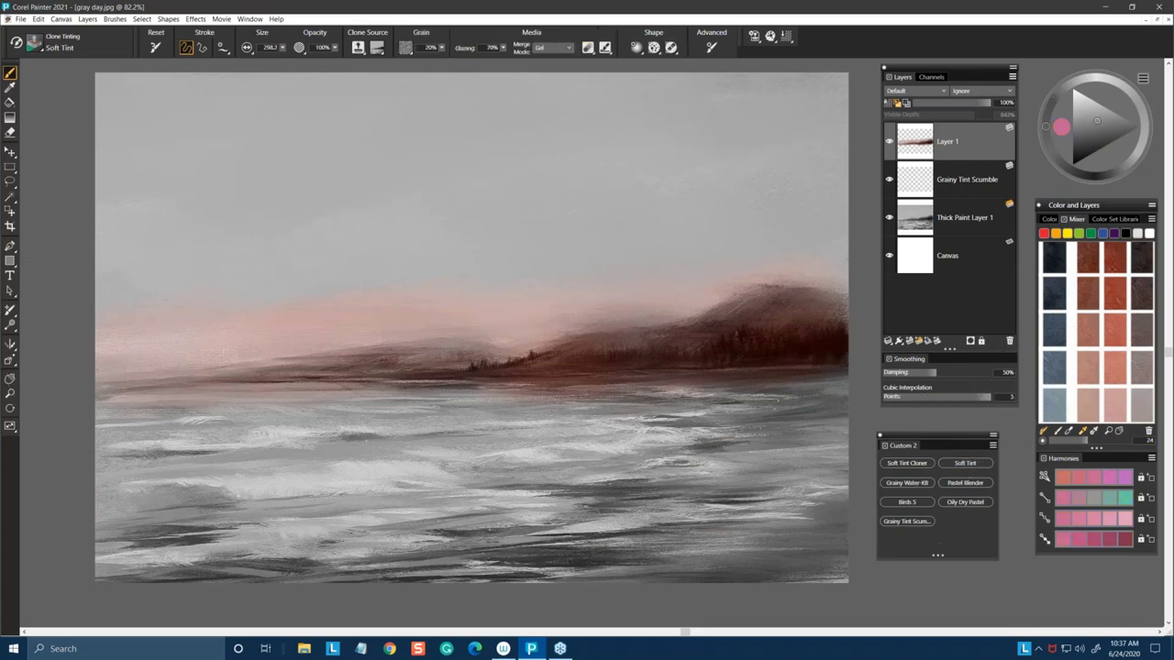
pyautogui.moveTo(707, 340)
pyautogui.mouseDown()
pyautogui.moveTo(760, 357)
pyautogui.moveTo(710, 362)
pyautogui.moveTo(788, 307)
pyautogui.moveTo(573, 330)
pyautogui.moveTo(468, 402)
pyautogui.moveTo(349, 394)
pyautogui.moveTo(413, 367)
pyautogui.moveTo(194, 417)
pyautogui.mouseUp()
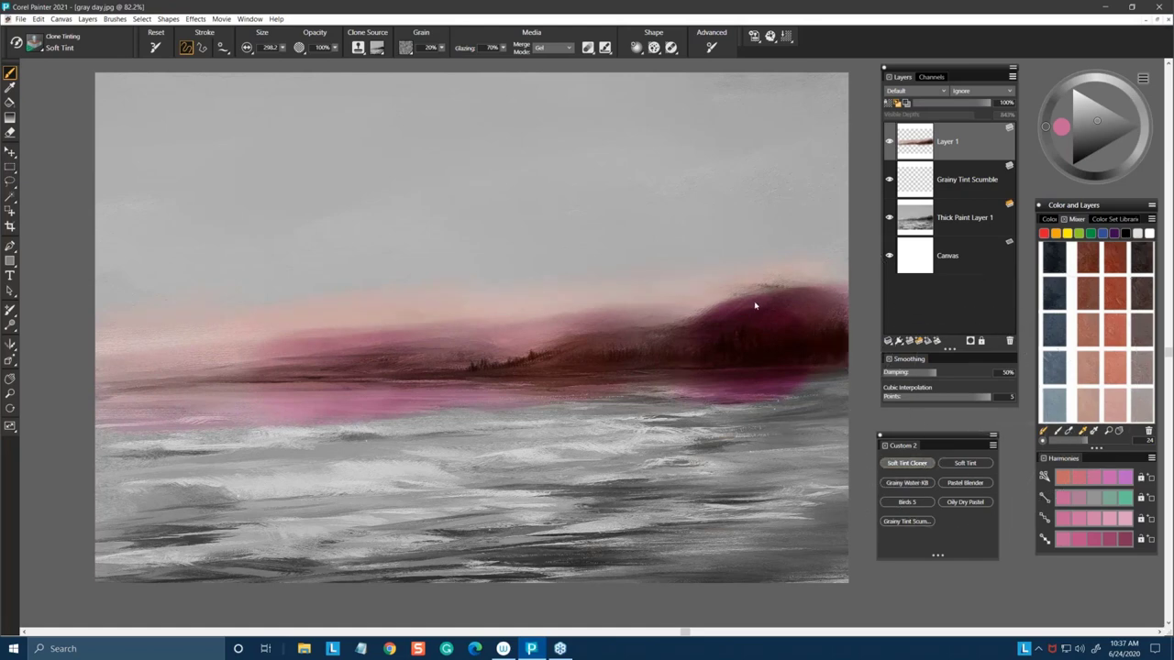
# Step: Brush over the pink areas of the hills and shoreline water with Soft Tint Cloner to bring back the original texture
pyautogui.moveTo(778, 309); pyautogui.dragTo(698, 329)
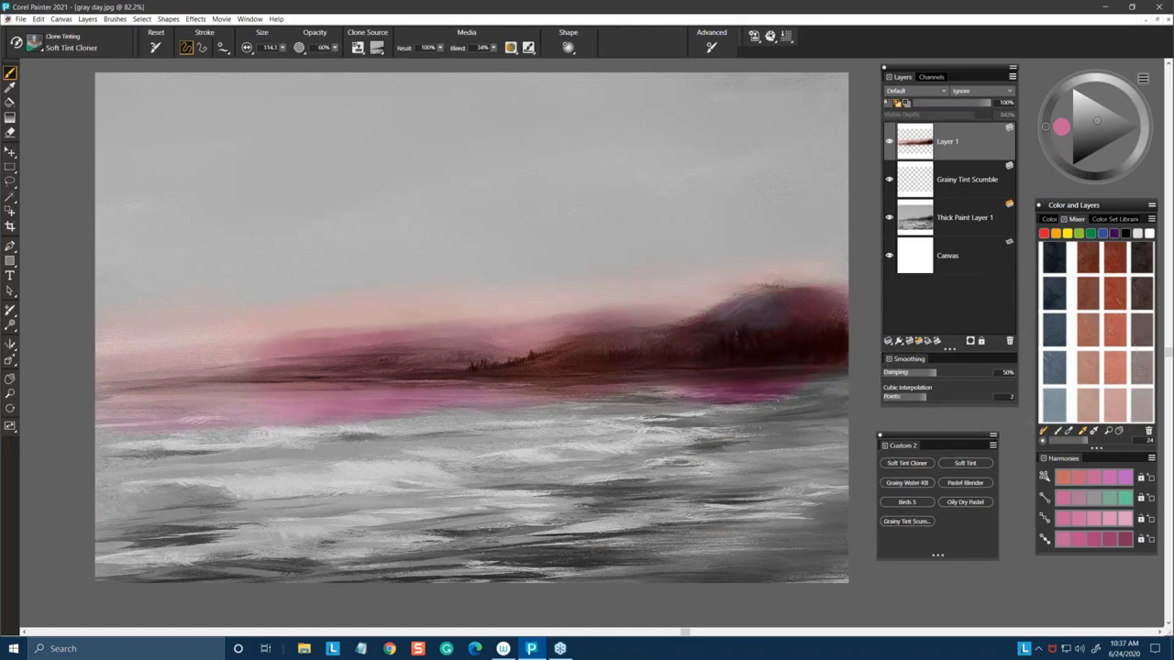
pyautogui.moveTo(789, 389); pyautogui.dragTo(697, 396)
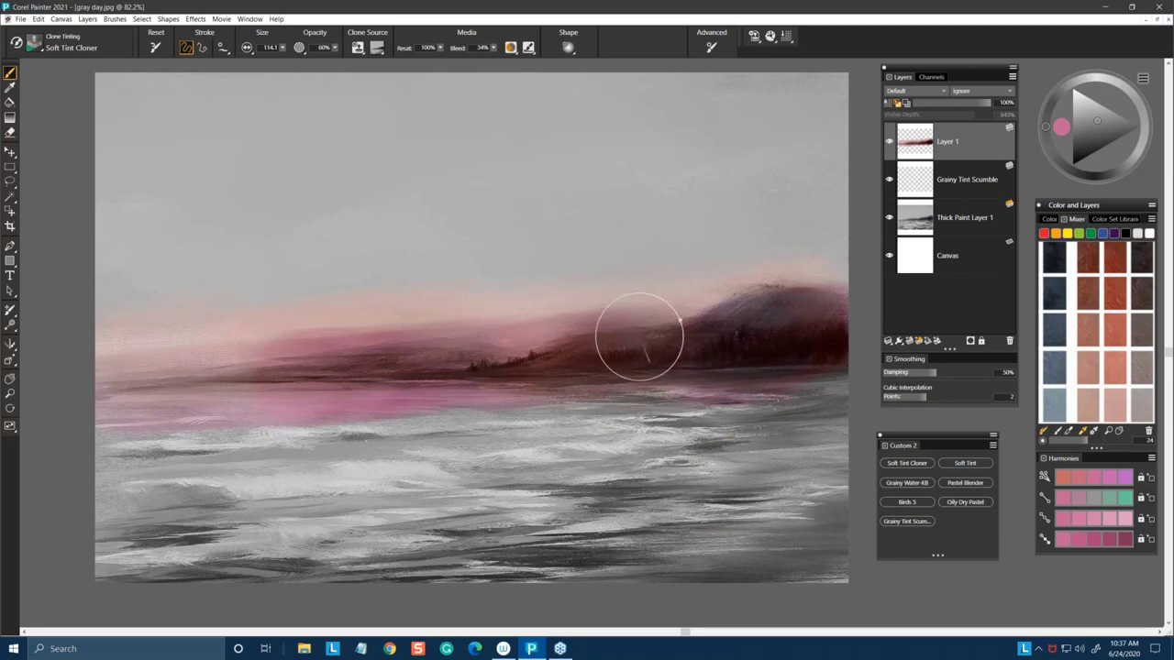
pyautogui.moveTo(637, 336)
pyautogui.mouseDown()
pyautogui.moveTo(464, 330)
pyautogui.moveTo(243, 349)
pyautogui.mouseUp()
pyautogui.moveTo(495, 404); pyautogui.dragTo(160, 408)
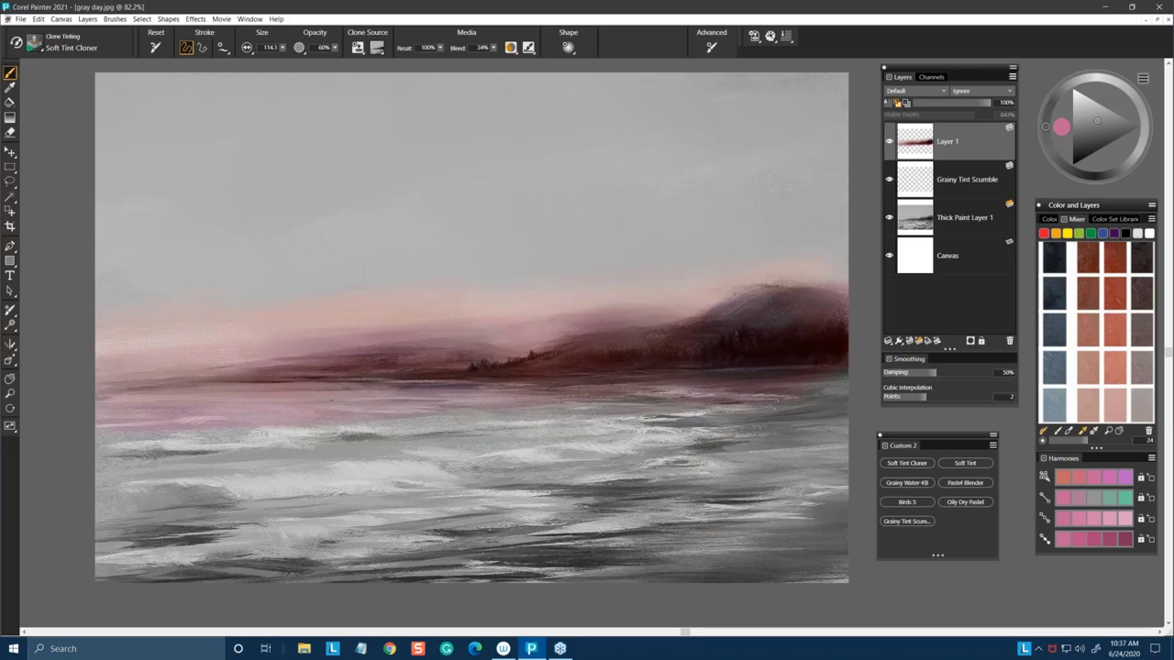
pyautogui.moveTo(743, 335); pyautogui.dragTo(783, 373)
pyautogui.moveTo(853, 389); pyautogui.dragTo(715, 396)
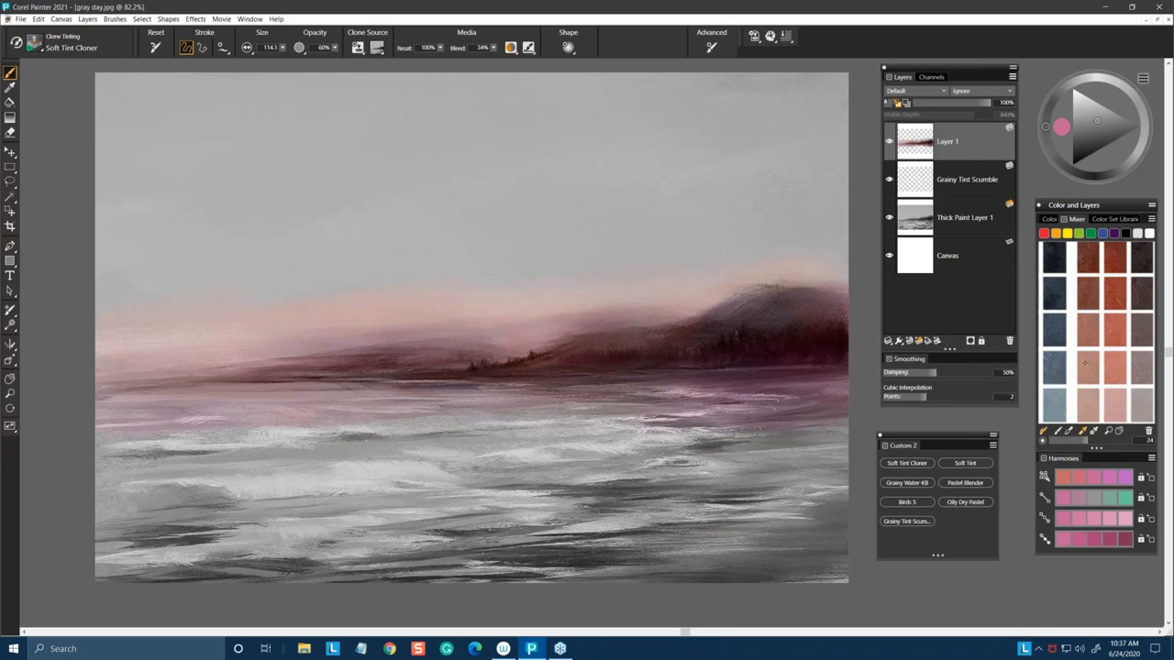
# Step: Tint the upper sky light blue, then reduce the brush to 41.6 and add a blue streak above the distant hills
pyautogui.click(1052, 407)
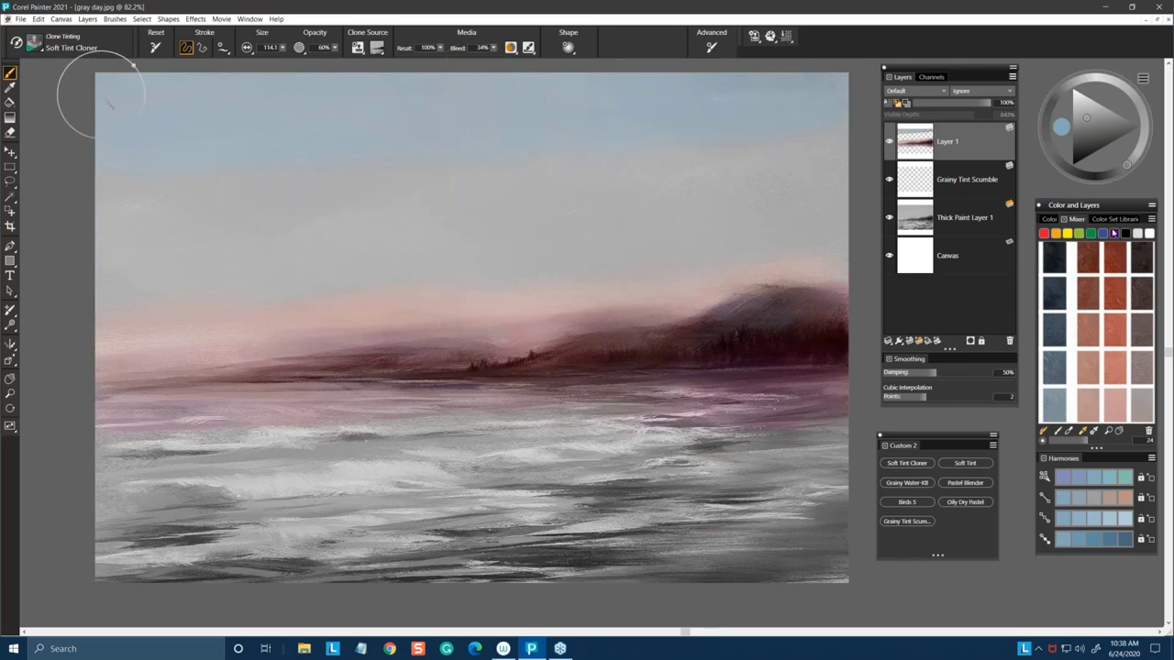
pyautogui.click(1101, 116)
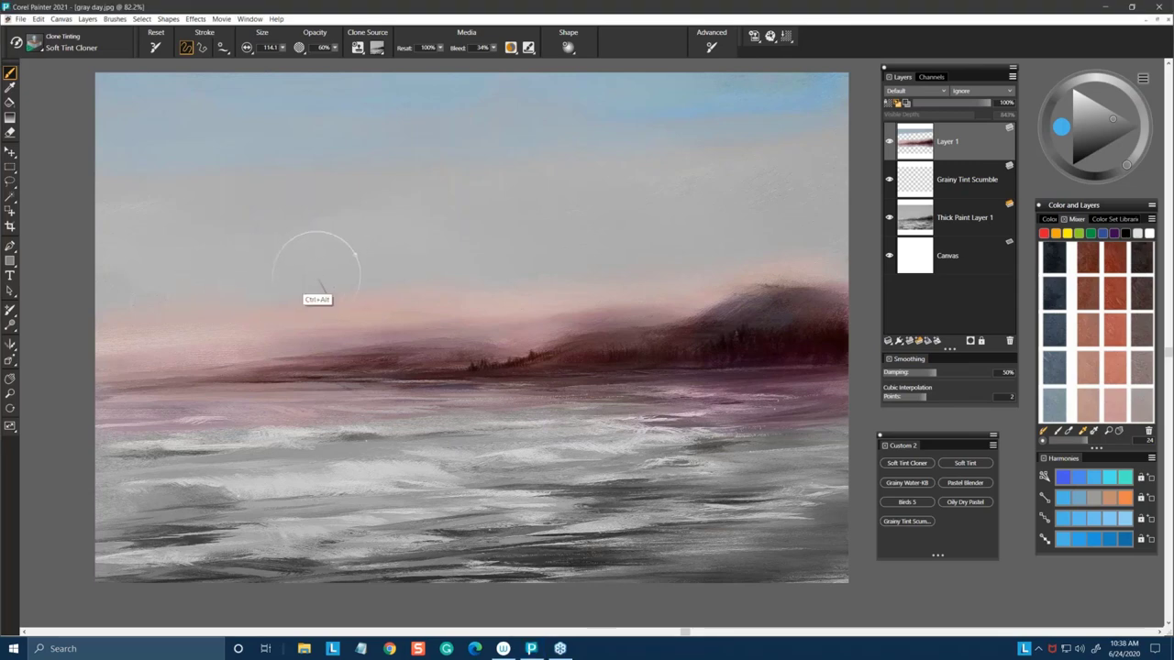
pyautogui.moveTo(319, 290); pyautogui.dragTo(321, 277)
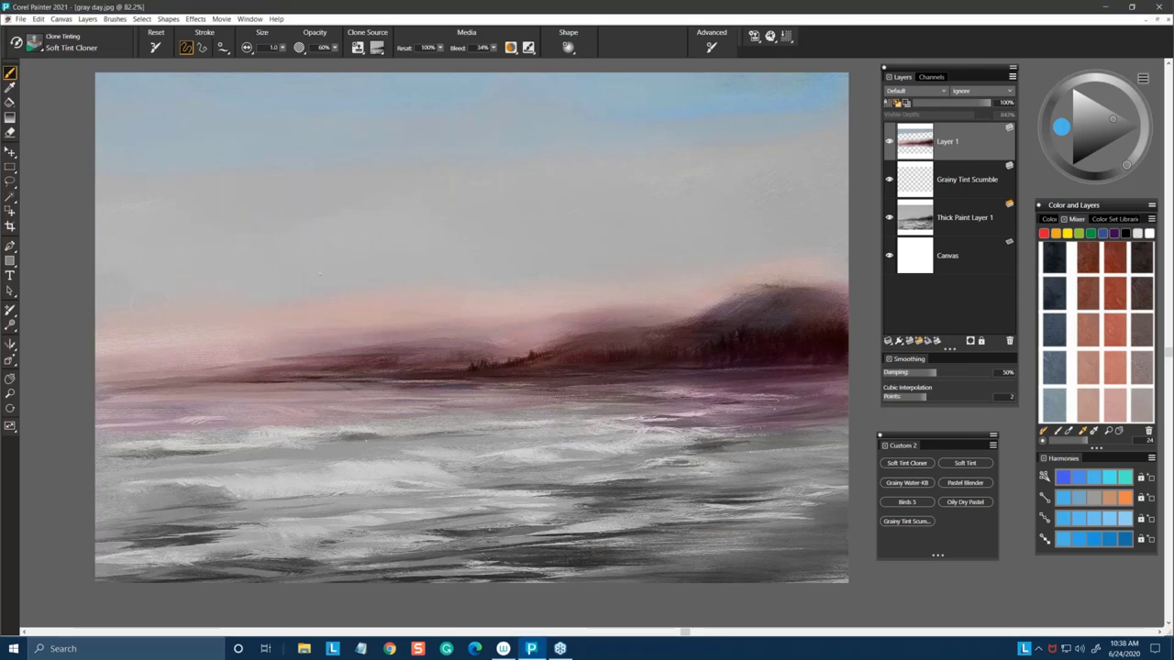
pyautogui.moveTo(309, 276); pyautogui.dragTo(245, 326)
# Step: Pick an orange, restore the Soft Tint Cloner brush to size 114.1, and tint the whole range of hills
pyautogui.click(1068, 92)
pyautogui.click(1068, 93)
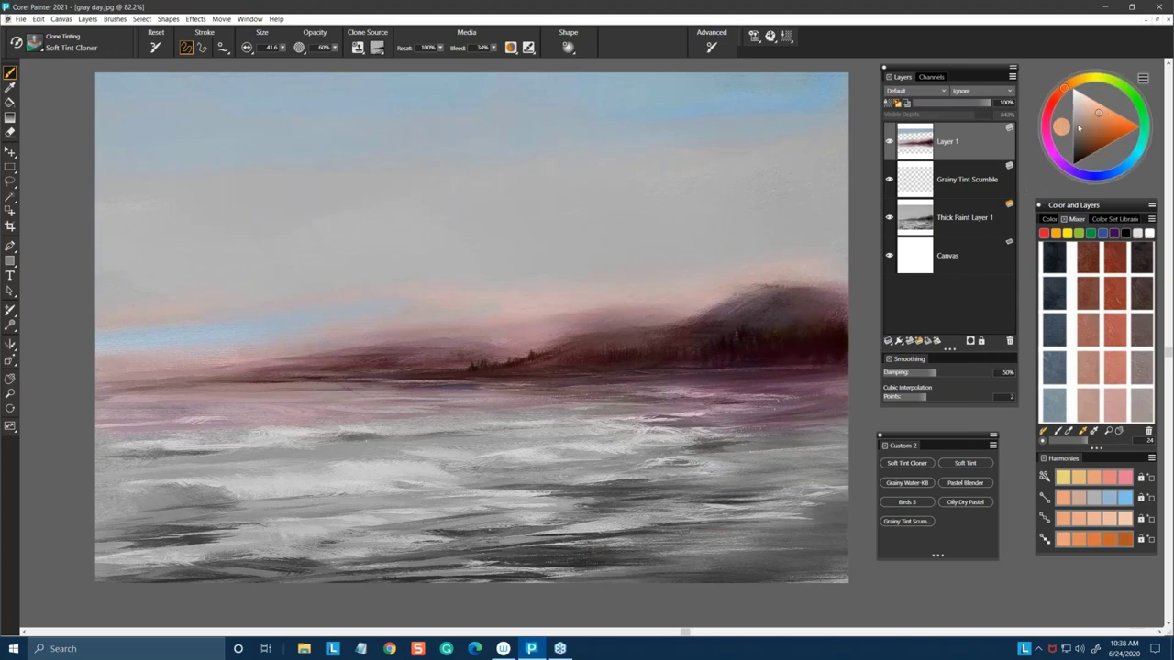
pyautogui.click(1100, 126)
pyautogui.click(1108, 119)
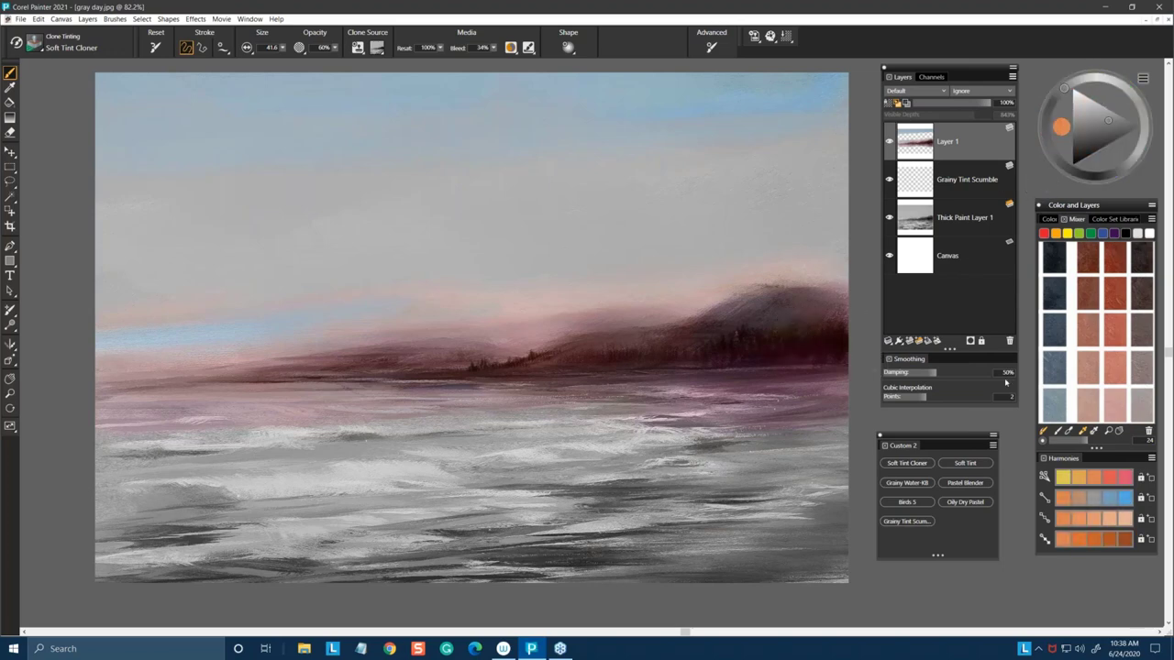
pyautogui.click(906, 463)
pyautogui.moveTo(770, 333); pyautogui.dragTo(805, 307)
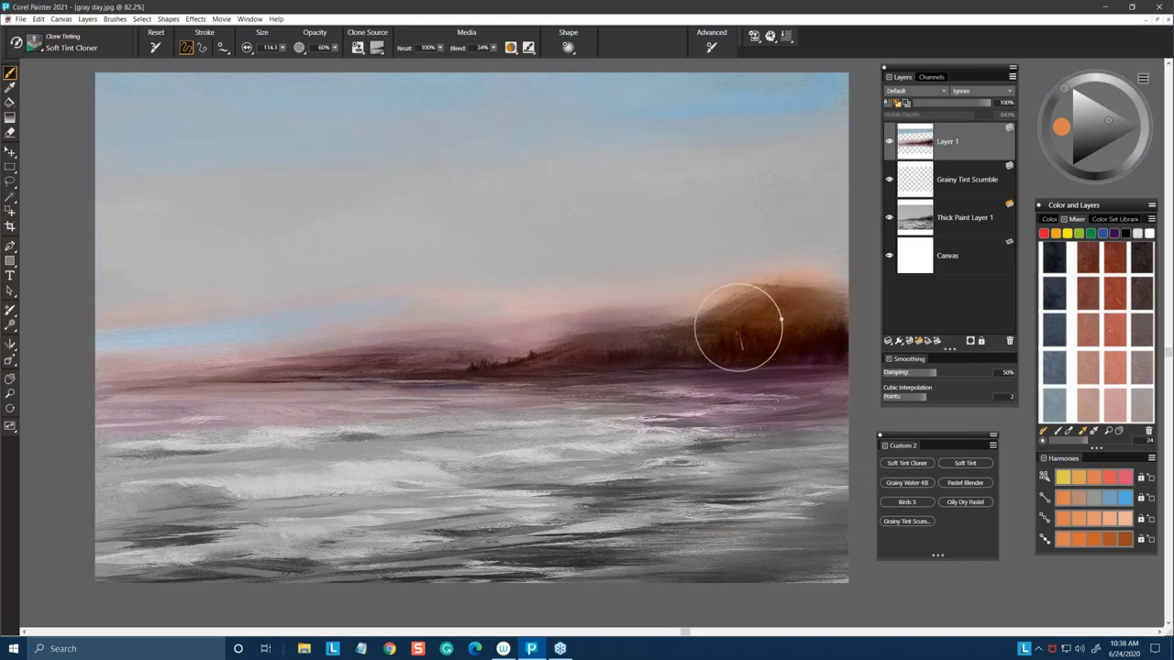
pyautogui.moveTo(661, 334)
pyautogui.mouseDown()
pyautogui.moveTo(305, 376)
pyautogui.moveTo(110, 383)
pyautogui.mouseUp()
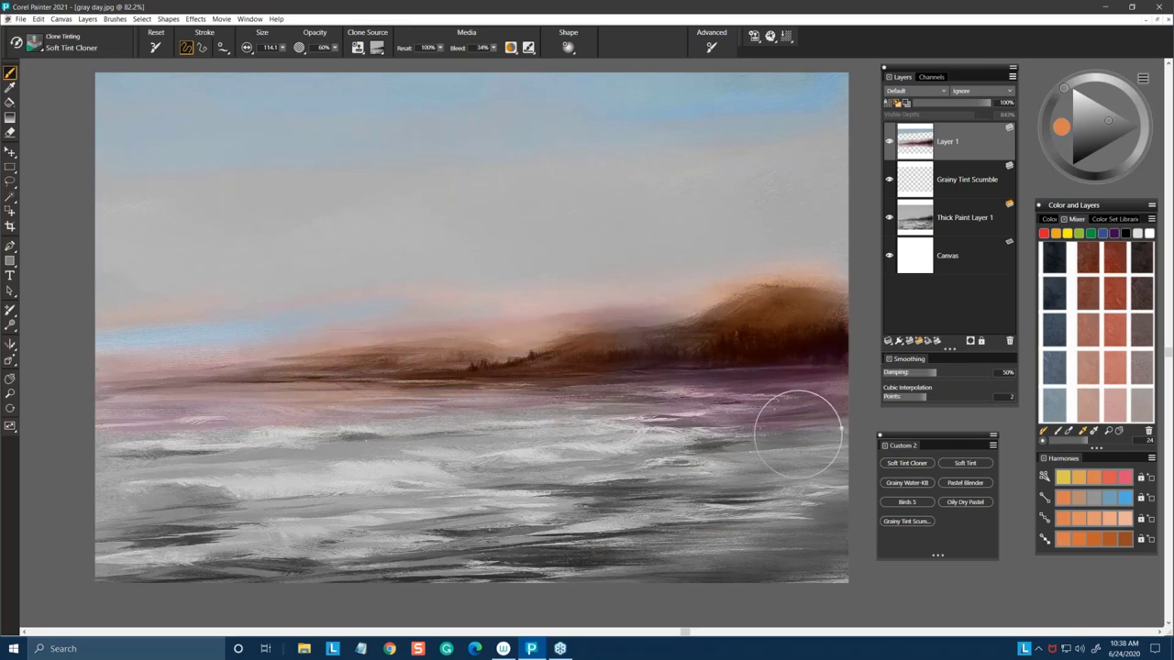
# Step: Tint the foreground and the near shore orange, strengthening the colour along the lower edge of the painting
pyautogui.moveTo(798, 433); pyautogui.dragTo(734, 449)
pyautogui.moveTo(785, 510)
pyautogui.mouseDown()
pyautogui.moveTo(413, 550)
pyautogui.moveTo(554, 531)
pyautogui.moveTo(459, 541)
pyautogui.moveTo(559, 518)
pyautogui.moveTo(432, 550)
pyautogui.moveTo(813, 541)
pyautogui.moveTo(786, 489)
pyautogui.mouseUp()
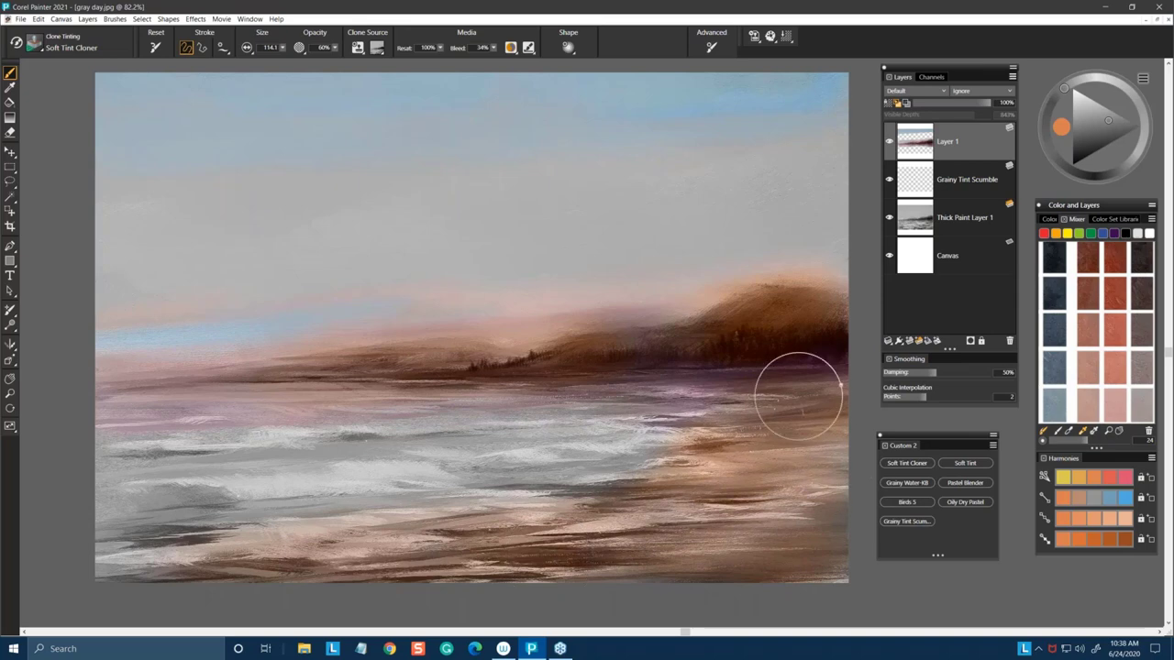
pyautogui.moveTo(798, 396)
pyautogui.mouseDown()
pyautogui.moveTo(718, 457)
pyautogui.moveTo(453, 520)
pyautogui.moveTo(266, 544)
pyautogui.moveTo(635, 525)
pyautogui.moveTo(718, 539)
pyautogui.moveTo(504, 571)
pyautogui.mouseUp()
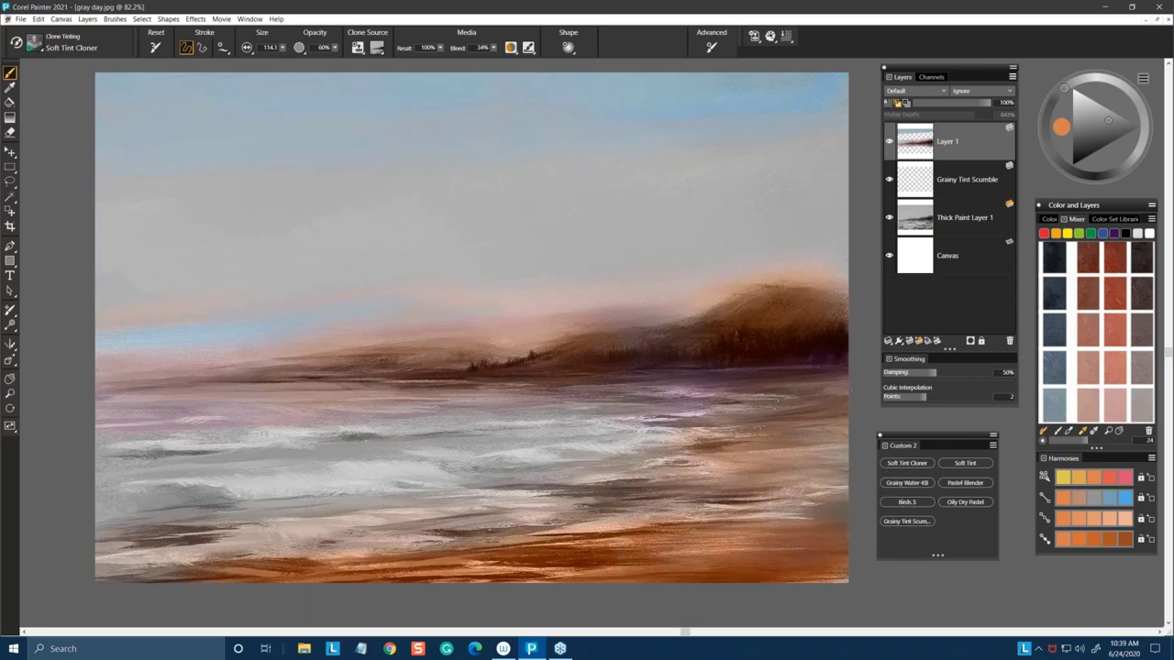
pyautogui.moveTo(590, 485); pyautogui.dragTo(747, 463)
# Step: Tint the sea slate blue with the brush reduced to 52.3 and 32.0, and add light blue over the waves
pyautogui.keyDown('alt'); pyautogui.click(83, 219); pyautogui.keyUp('alt')
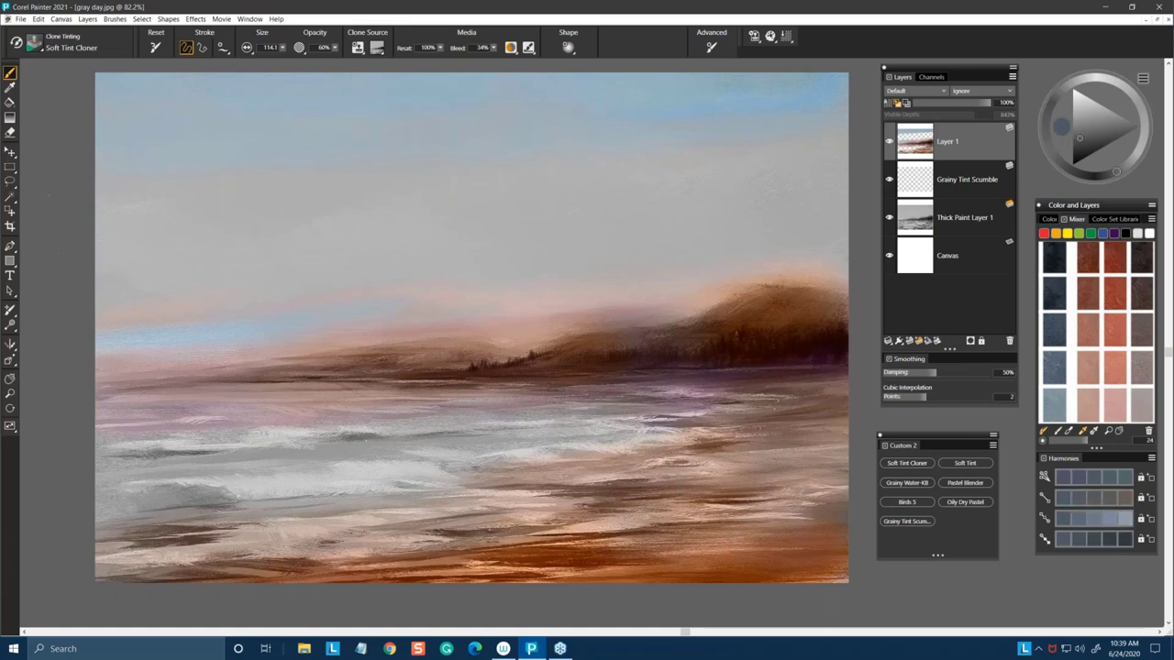
pyautogui.keyDown('ctrl'); pyautogui.keyDown('alt'); pyautogui.click(380, 449); pyautogui.keyUp('alt'); pyautogui.keyUp('ctrl')
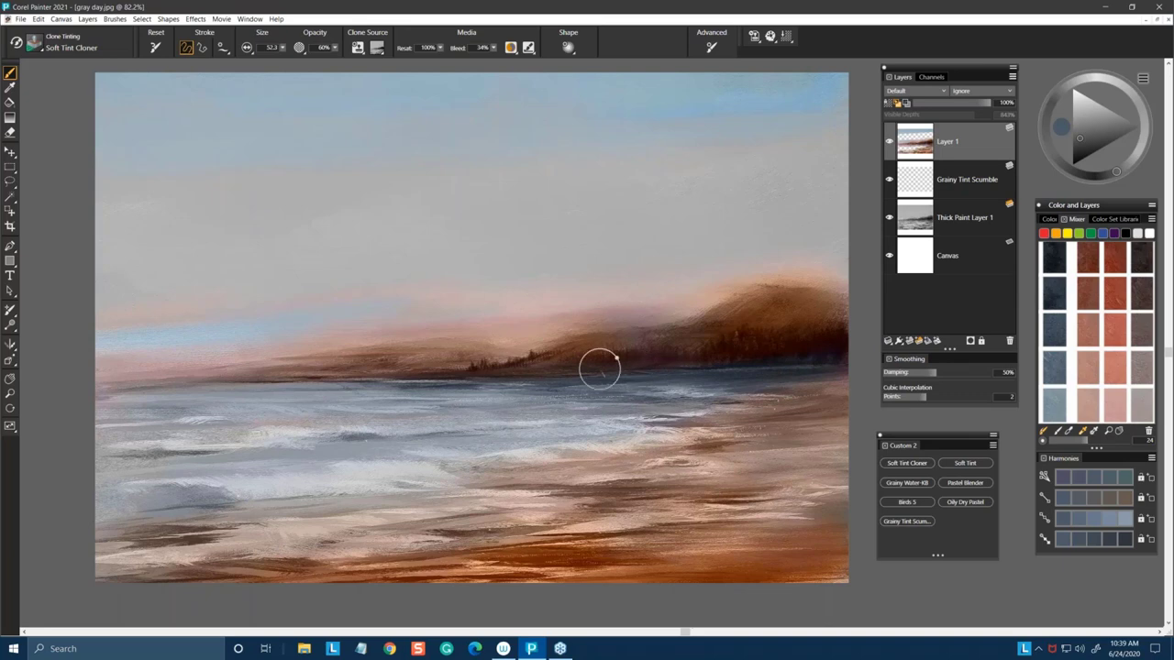
pyautogui.moveTo(567, 414); pyautogui.dragTo(568, 414)
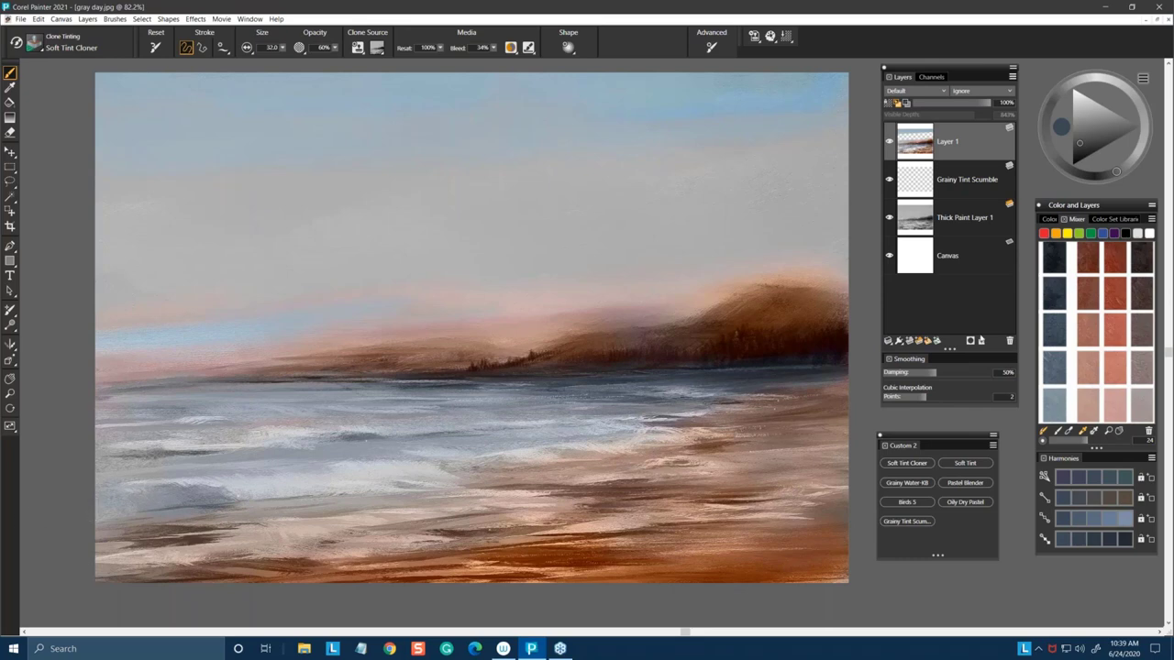
pyautogui.click(1087, 104)
pyautogui.click(1124, 166)
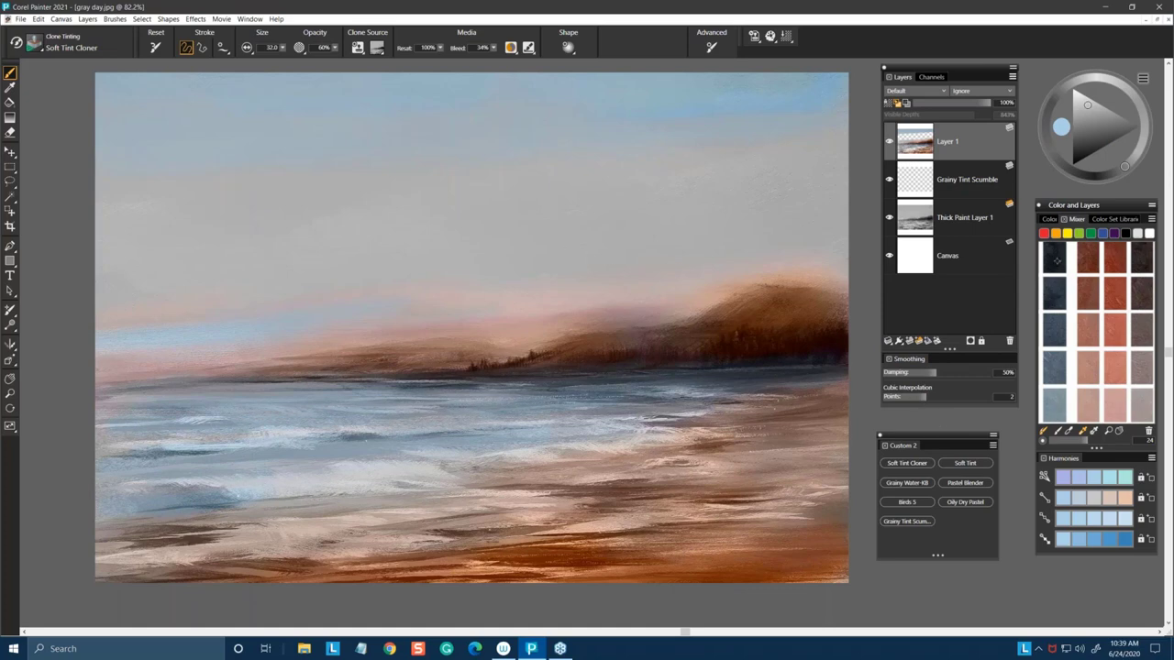
# Step: Tint the wet shore at the far end dark slate blue with a smaller brush, and add pale peach over the breaking waves
pyautogui.press('[')
pyautogui.press('[')
pyautogui.press('[')
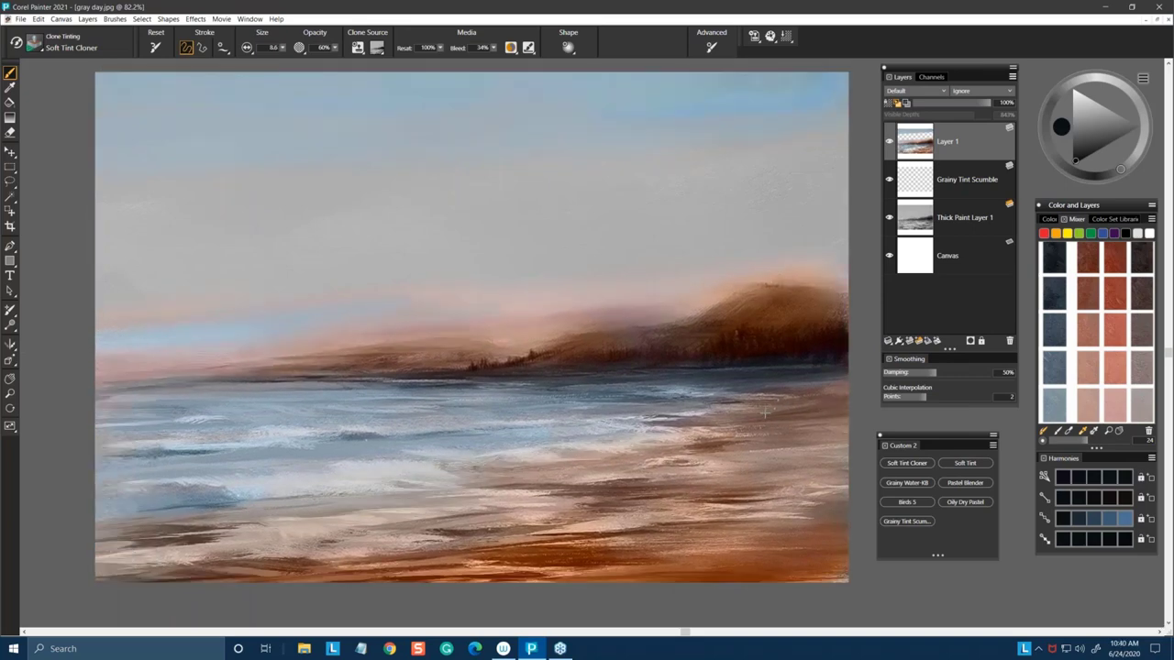
pyautogui.press(']')
pyautogui.moveTo(794, 404); pyautogui.dragTo(834, 396)
pyautogui.keyDown('alt'); pyautogui.click(721, 485); pyautogui.keyUp('alt')
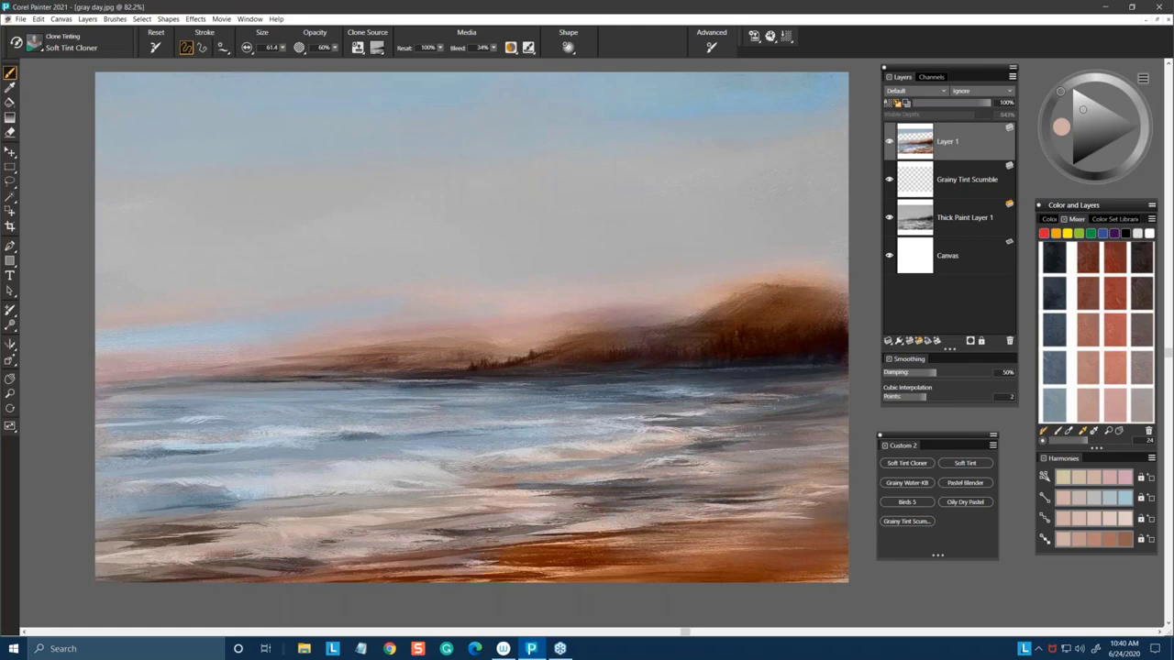
# Step: Switch to the Pastel Blender brush and turn on Use Clone Color and Clone Tinting for it
pyautogui.click(970, 484)
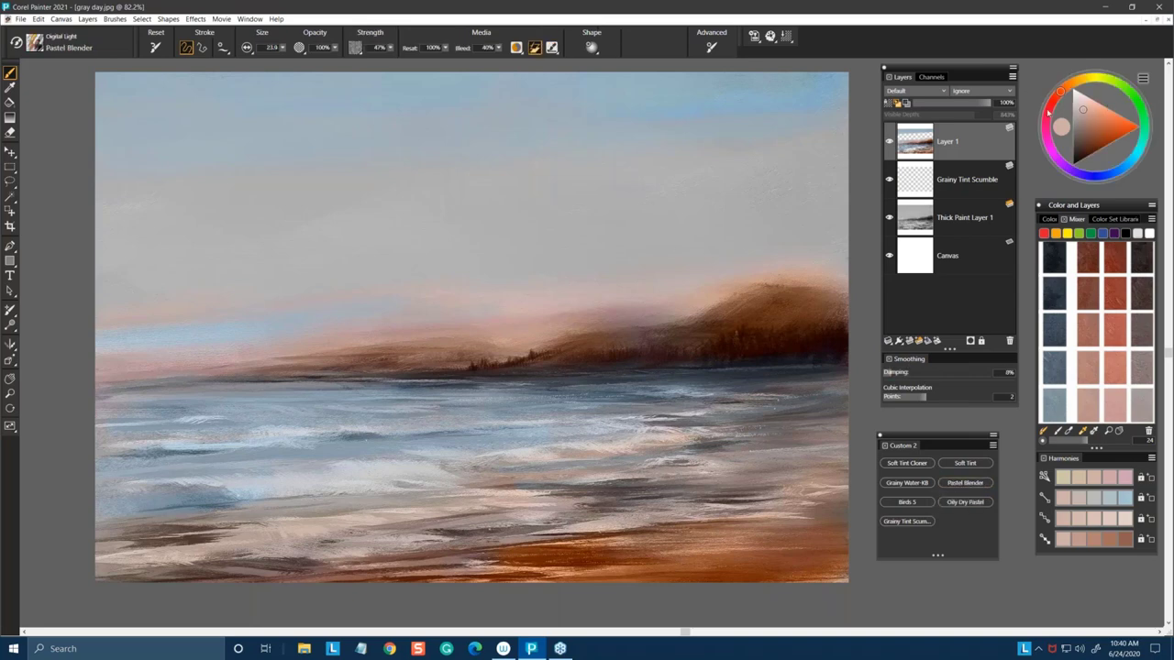
pyautogui.click(1142, 80)
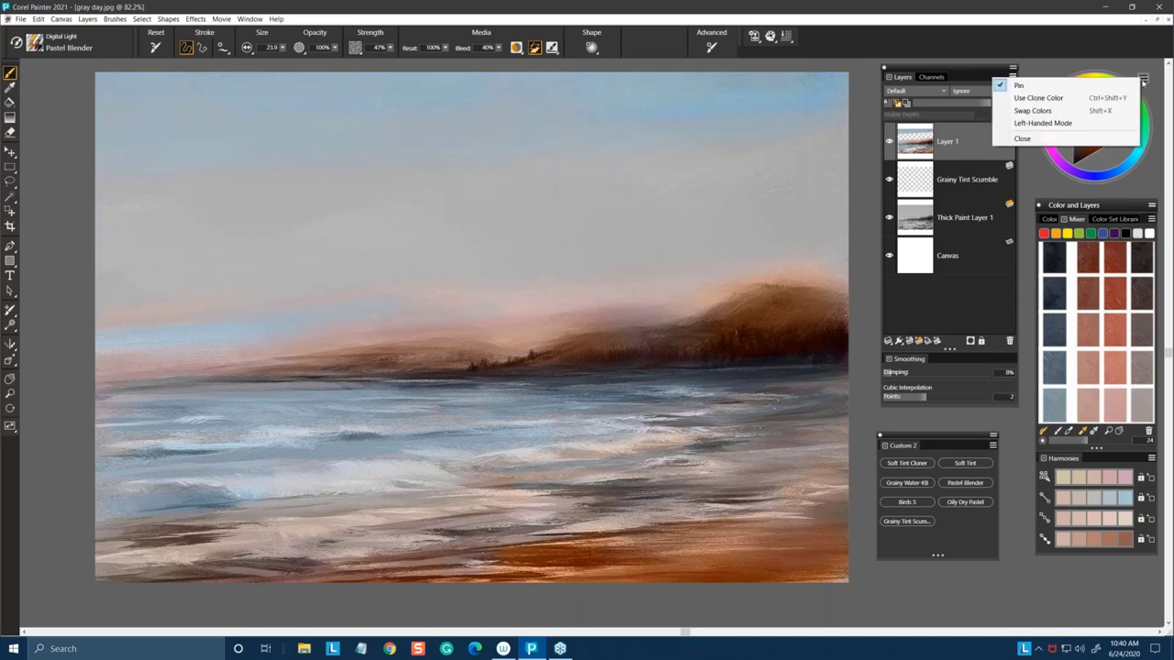
pyautogui.click(1043, 98)
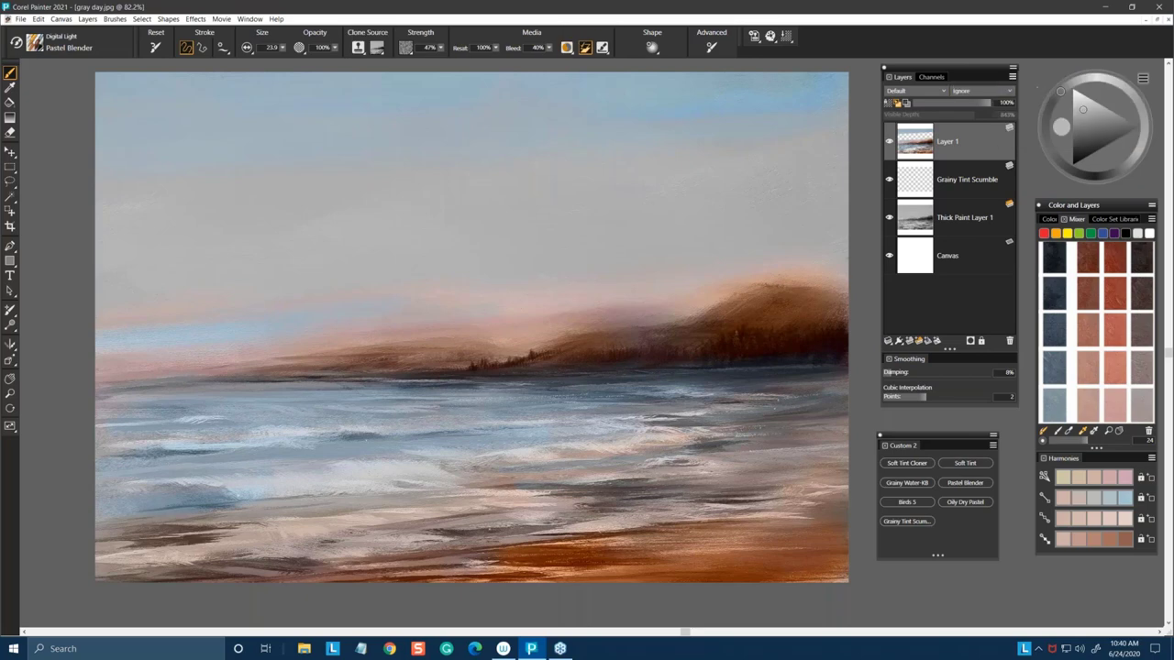
pyautogui.click(357, 50)
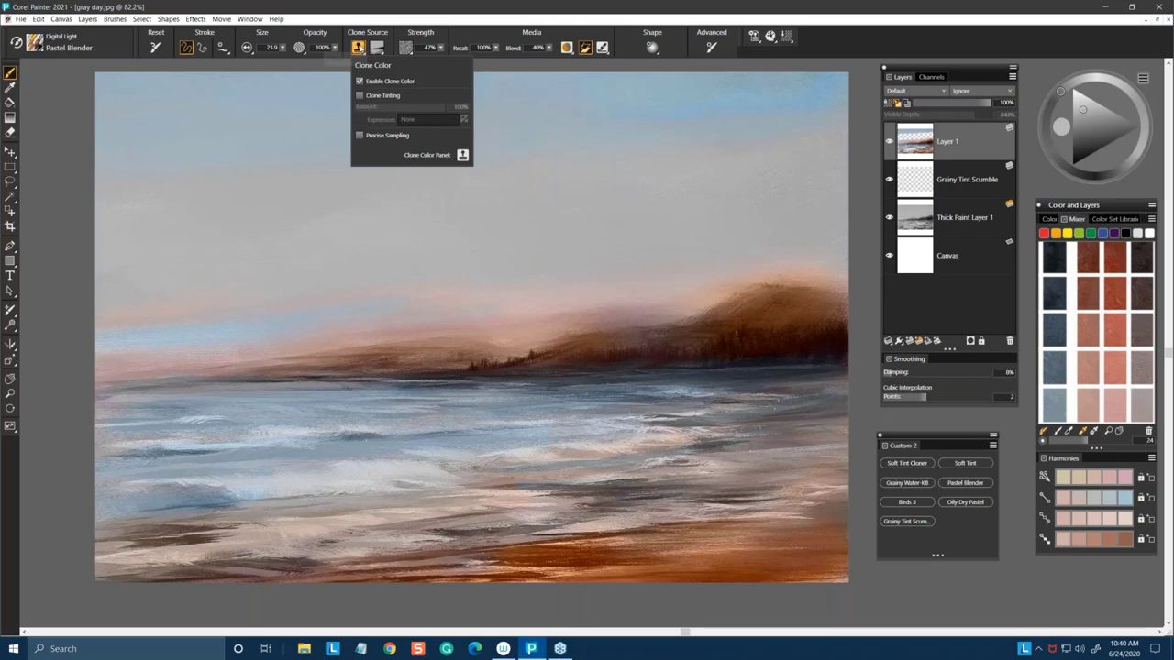
pyautogui.click(360, 95)
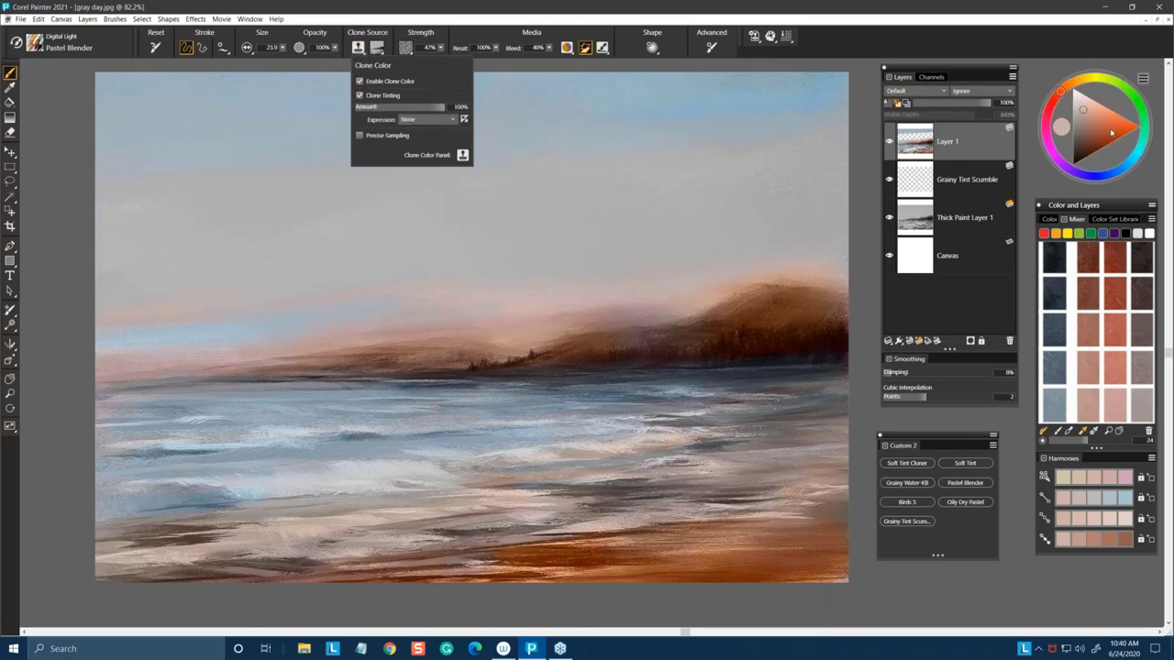
# Step: Add dark brown, slate and rust-red strokes along the waterline below the headland and the painting's lower edge
pyautogui.click(1104, 130)
pyautogui.keyDown('alt'); pyautogui.click(765, 346); pyautogui.keyUp('alt')
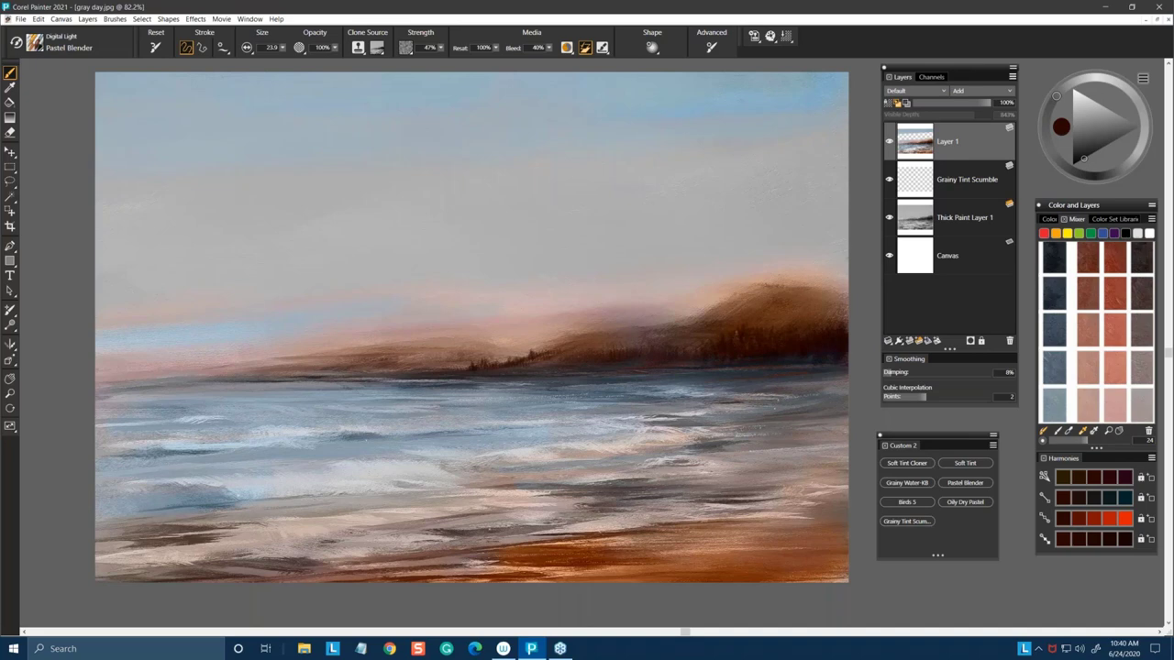
pyautogui.keyDown('alt'); pyautogui.click(620, 493); pyautogui.keyUp('alt')
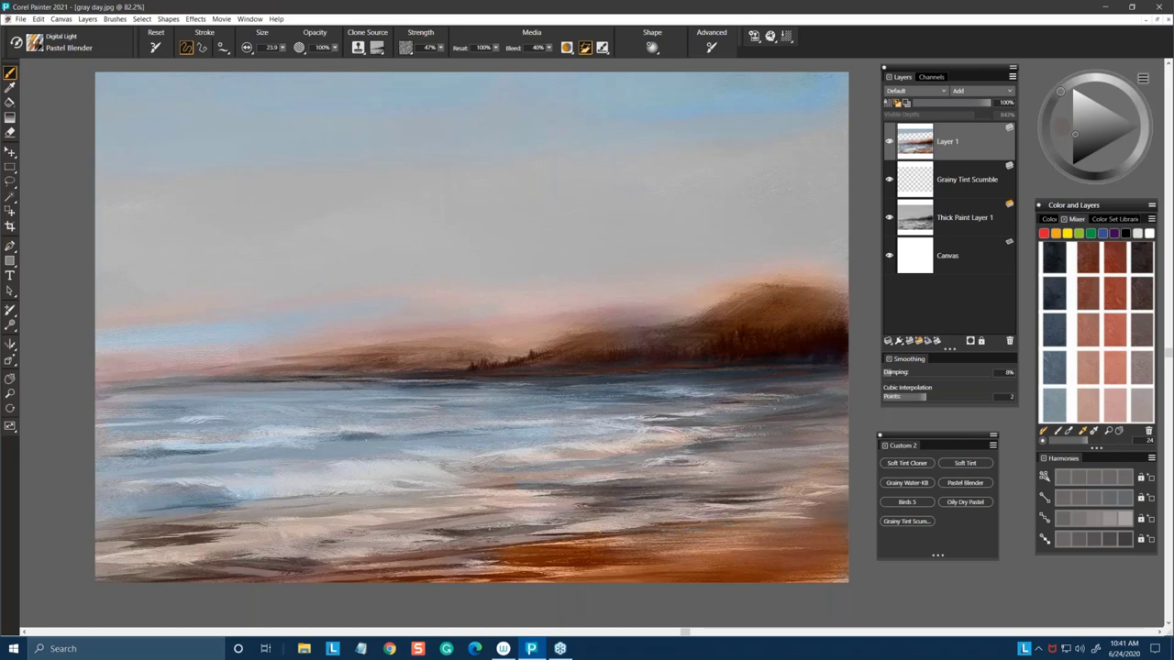
pyautogui.click(1051, 251)
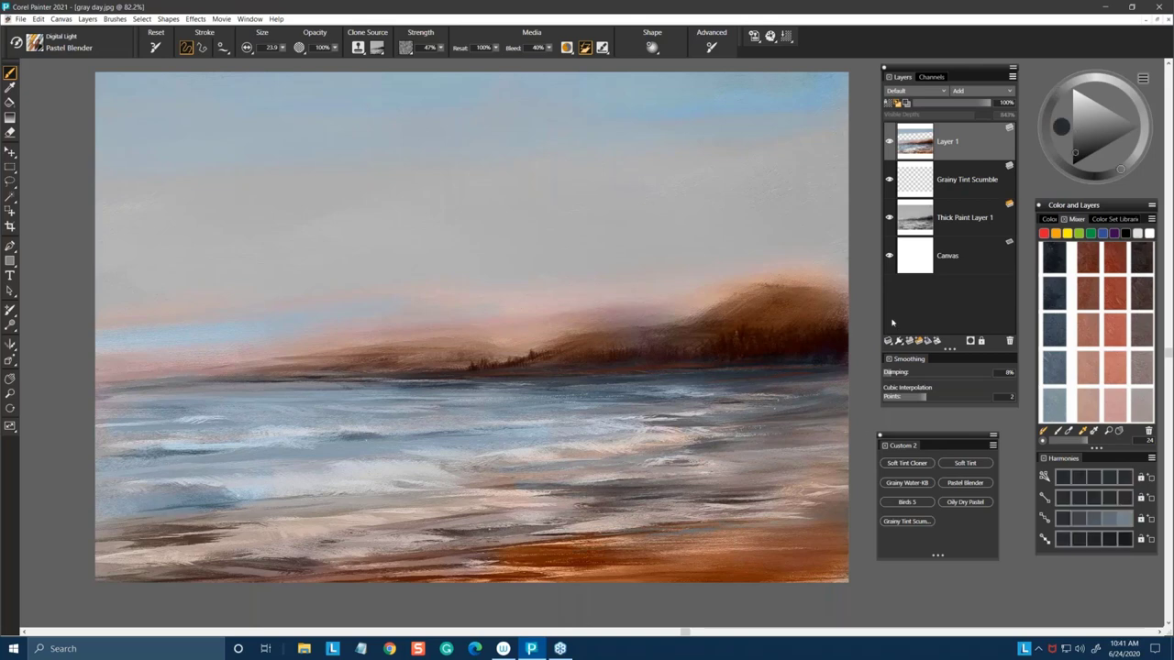
pyautogui.keyDown('alt'); pyautogui.click(78, 165); pyautogui.keyUp('alt')
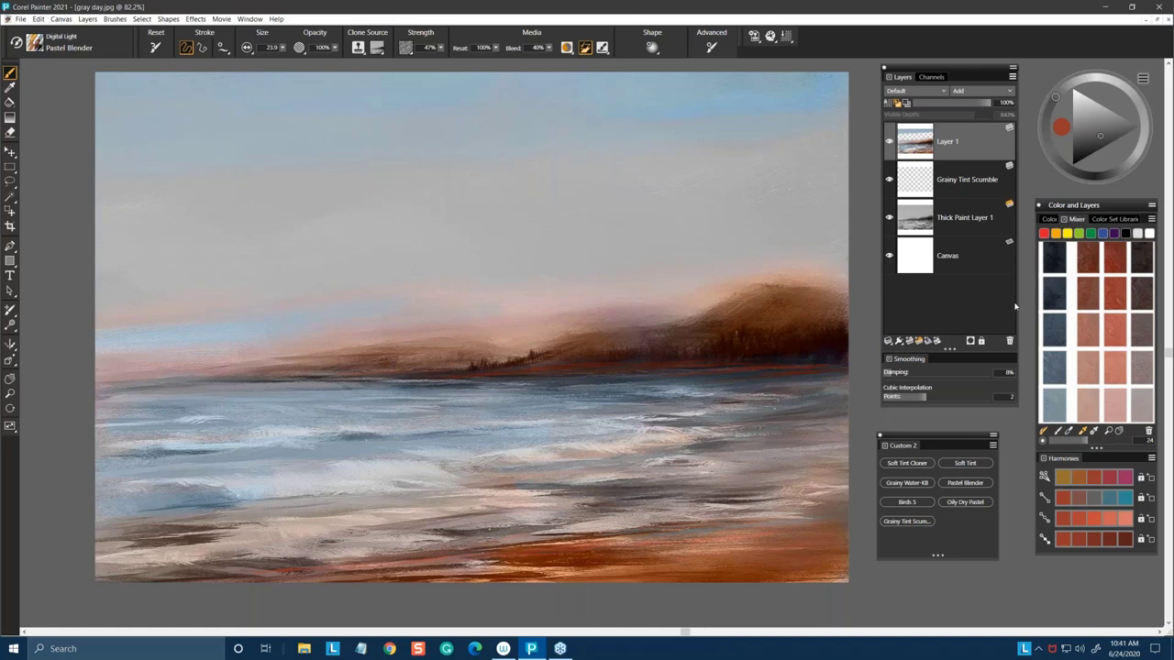
# Step: Turn off Use Clone Color for the Pastel Blender and paint pale pink highlights and dark slate accents in the waves
pyautogui.moveTo(1061, 127); pyautogui.dragTo(1075, 92)
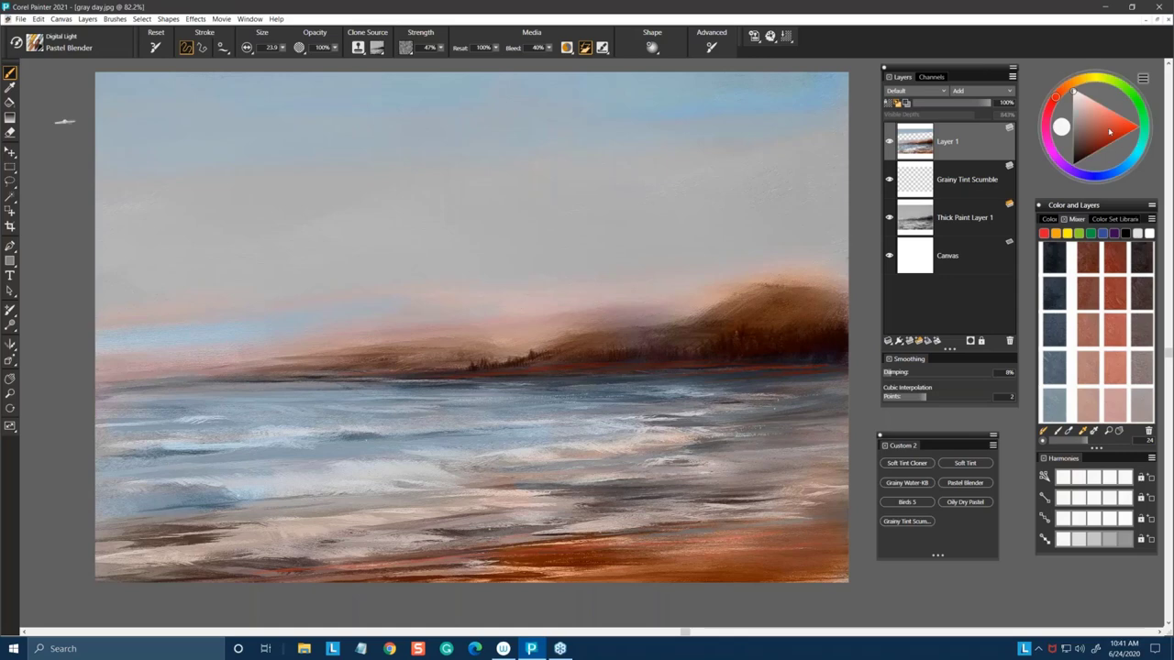
pyautogui.click(1141, 80)
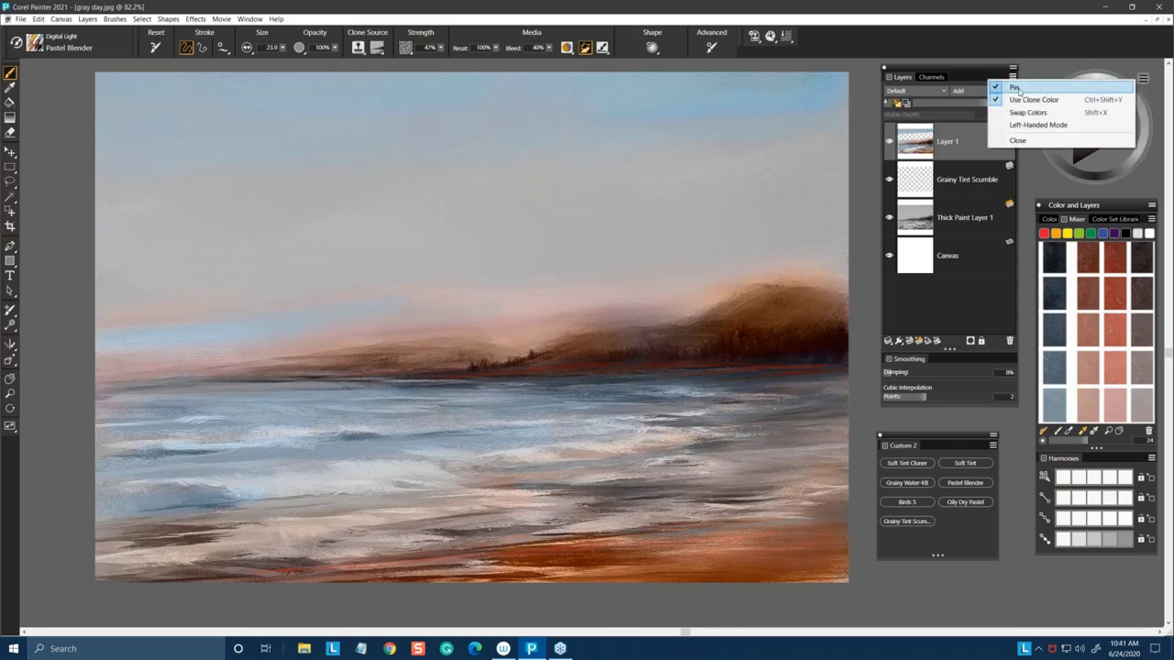
pyautogui.click(1033, 99)
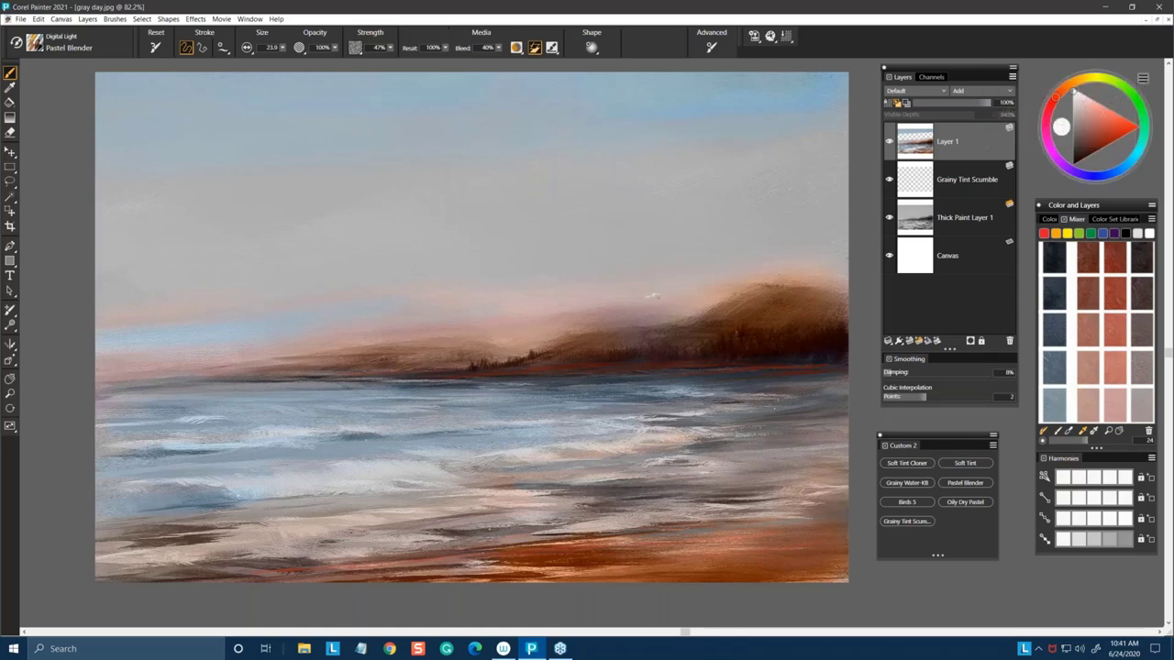
pyautogui.moveTo(1091, 112); pyautogui.dragTo(1061, 127)
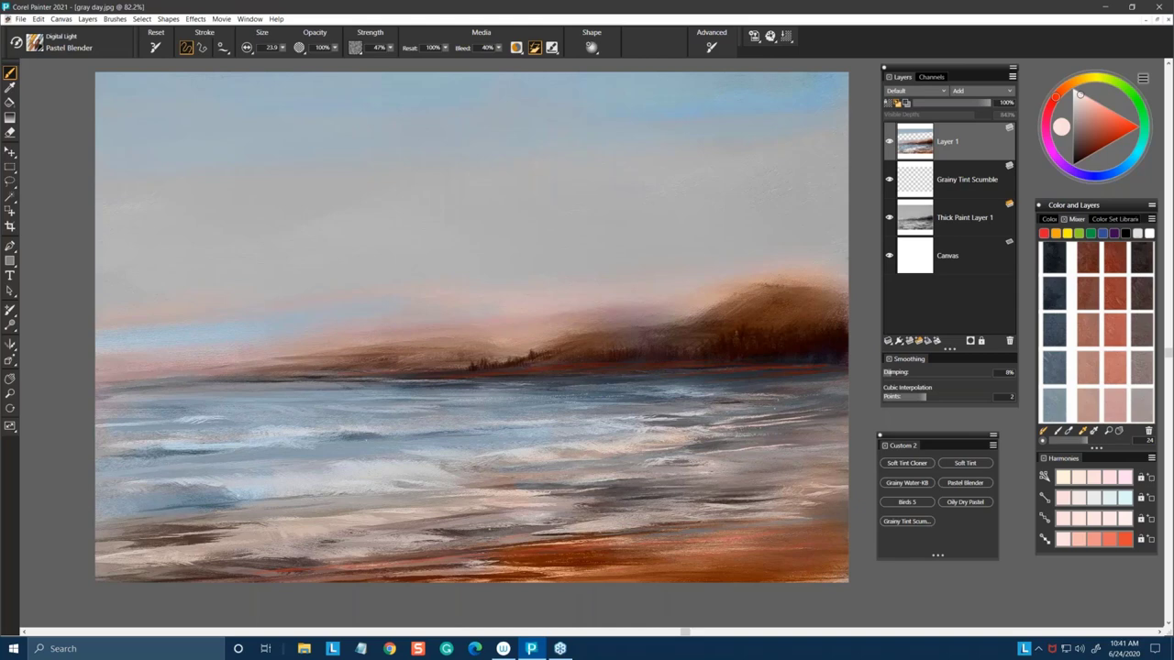
pyautogui.keyDown('alt'); pyautogui.click(515, 518); pyautogui.keyUp('alt')
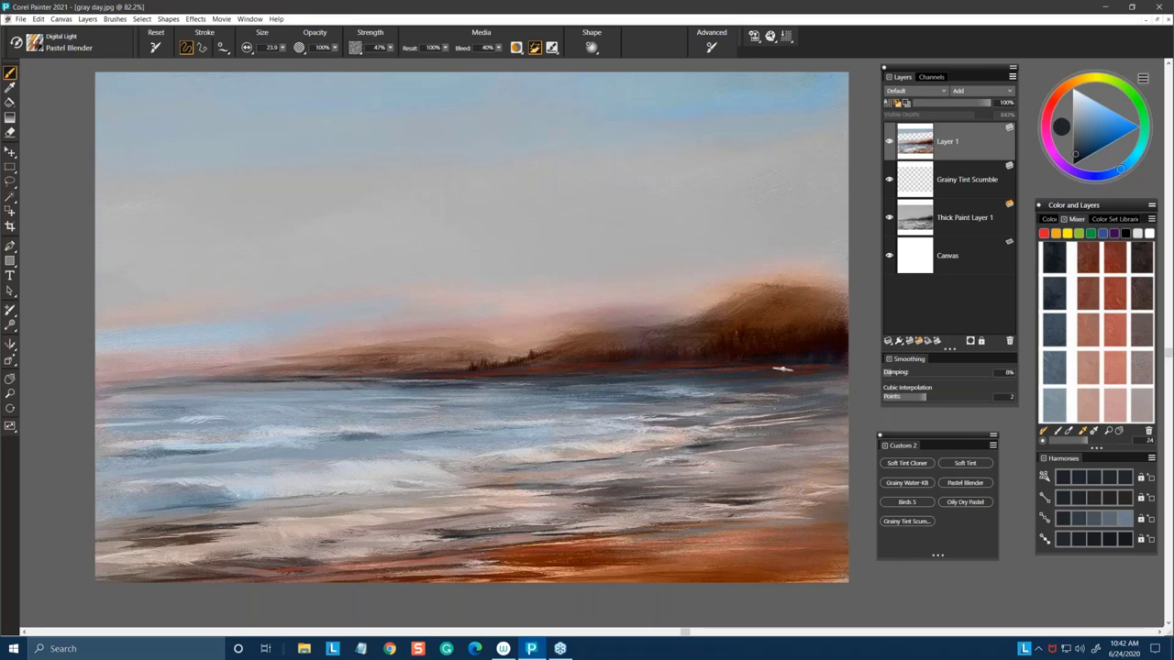
# Step: Define the crest and slope of the distant low hills with brown sampled from the headland and a muted reddish brown
pyautogui.keyDown('alt'); pyautogui.click(768, 301); pyautogui.keyUp('alt')
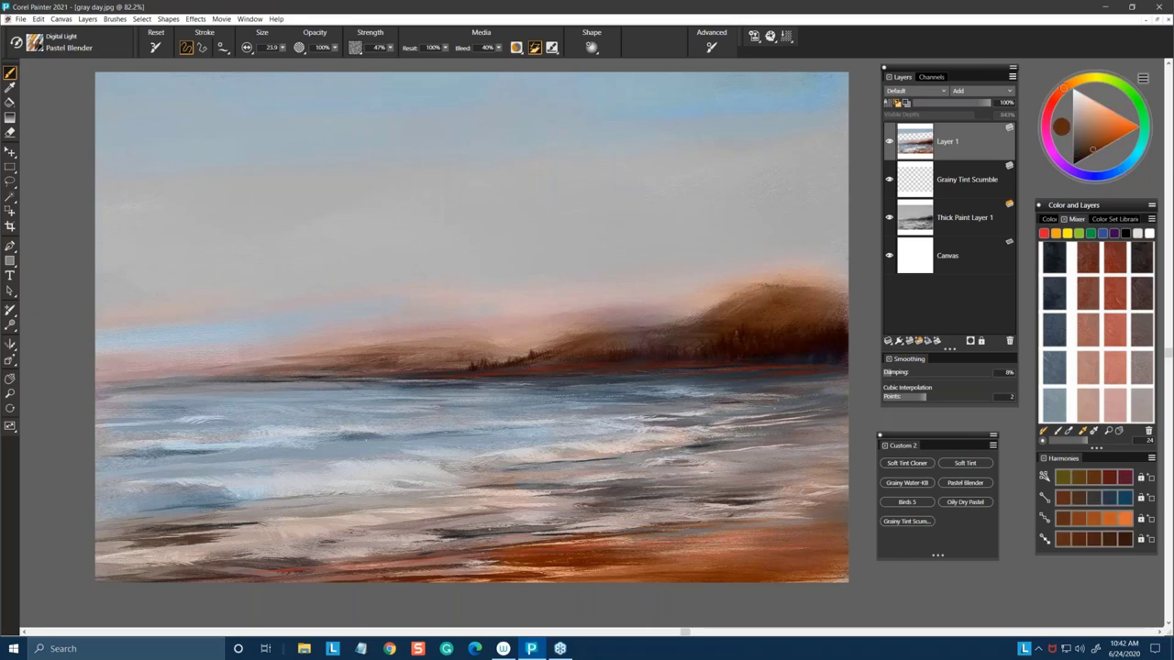
pyautogui.moveTo(454, 343); pyautogui.dragTo(165, 372)
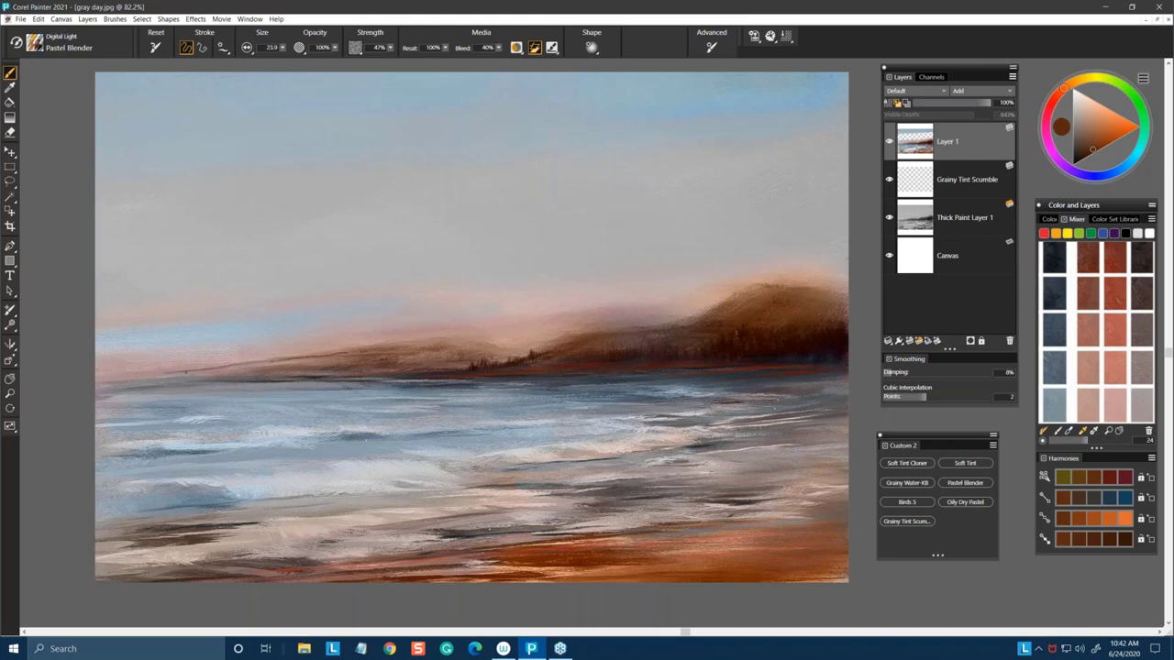
pyautogui.keyDown('alt'); pyautogui.click(350, 366); pyautogui.keyUp('alt')
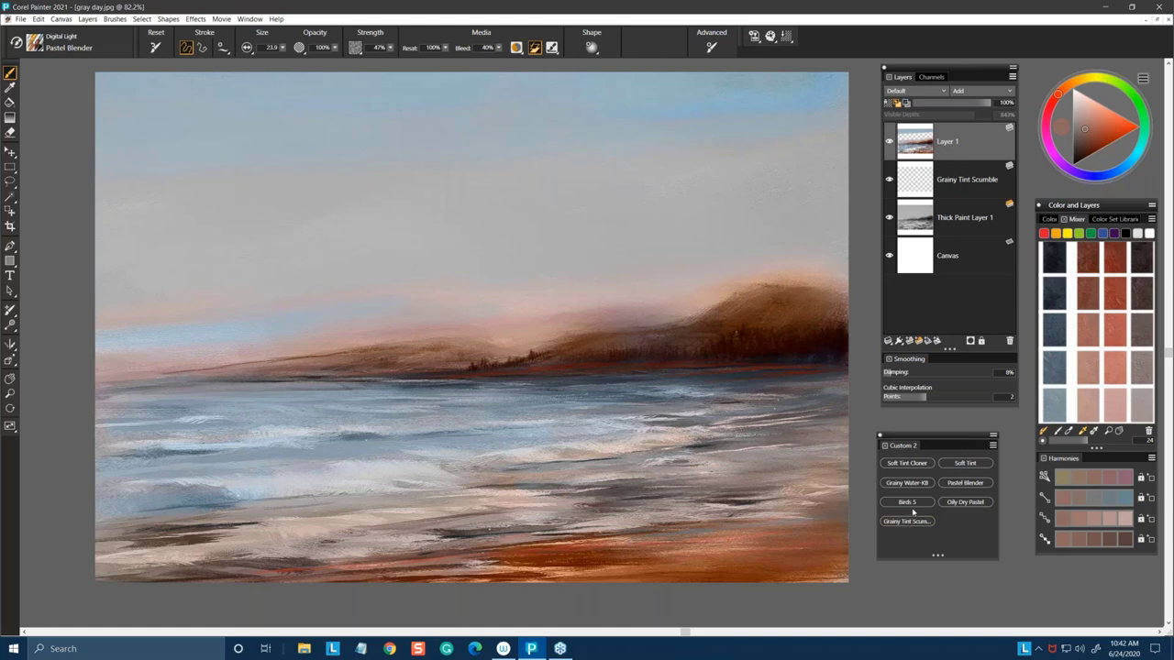
# Step: Stamp a flock of dark slate birds above the hills with the Birds 5 brush
pyautogui.click(907, 502)
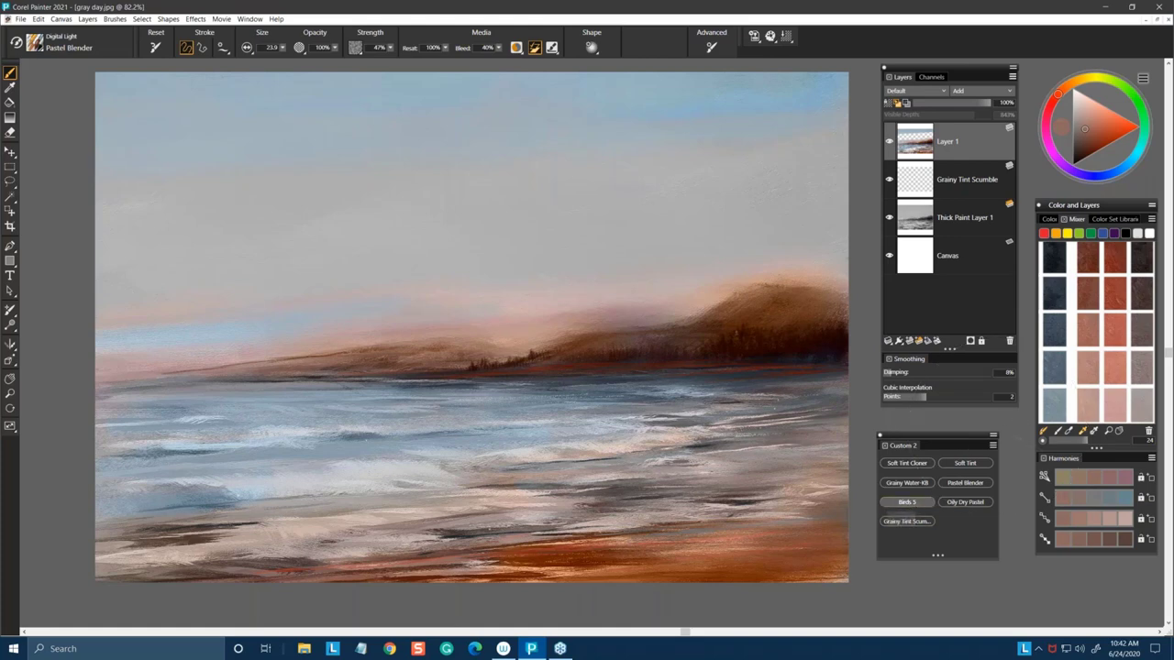
pyautogui.click(906, 501)
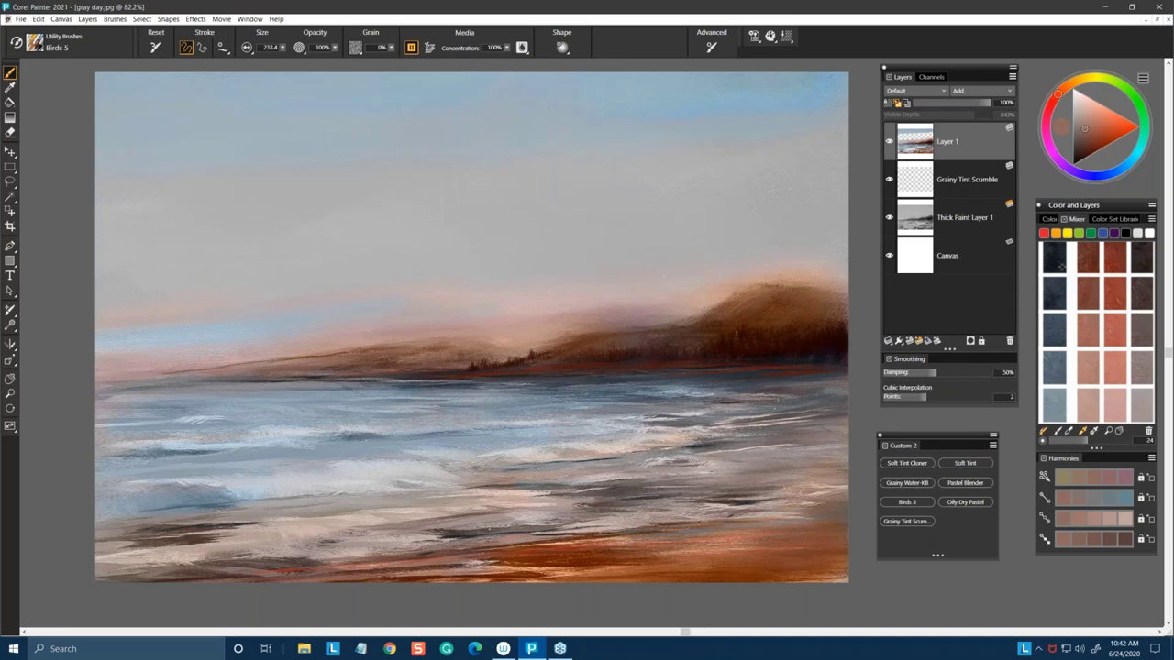
pyautogui.keyDown('alt'); pyautogui.click(622, 332); pyautogui.keyUp('alt')
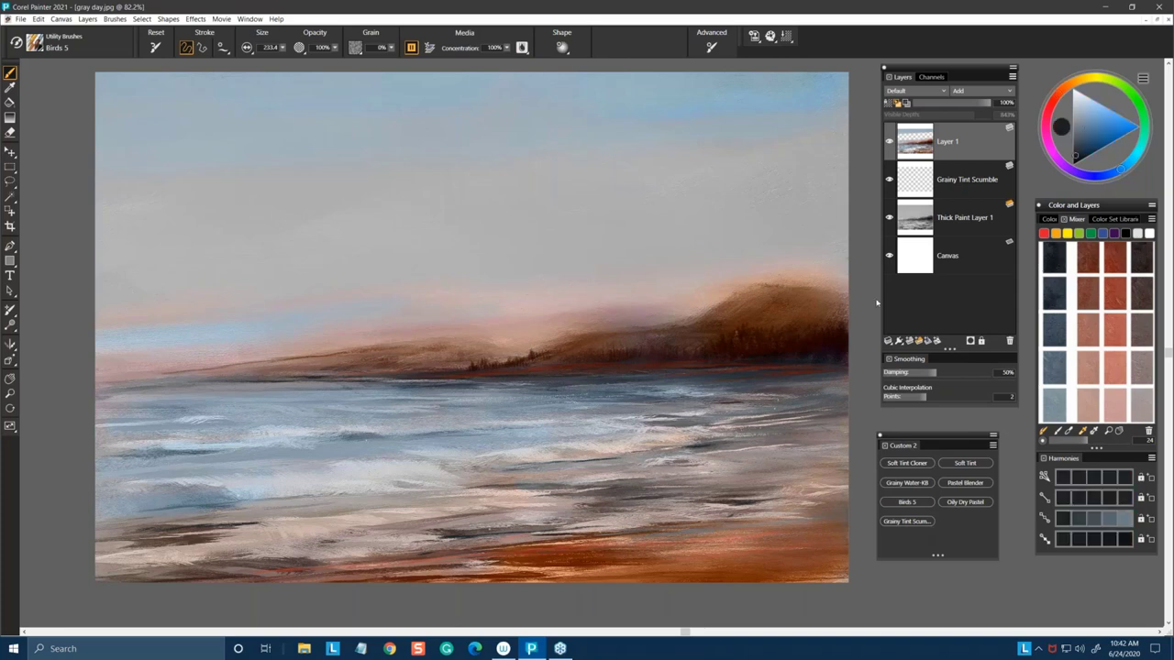
pyautogui.click(630, 299)
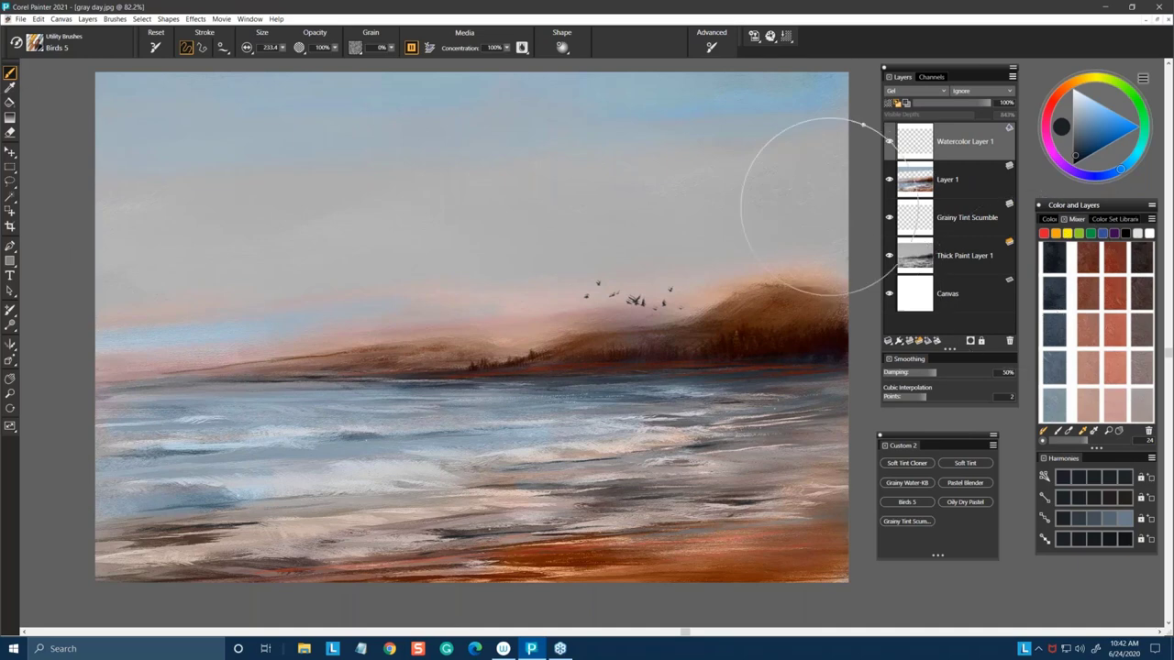
# Step: Minimize the seascape, close Sunset Example.rif without saving, and bring up Sunset season.png
pyautogui.click(1146, 20)
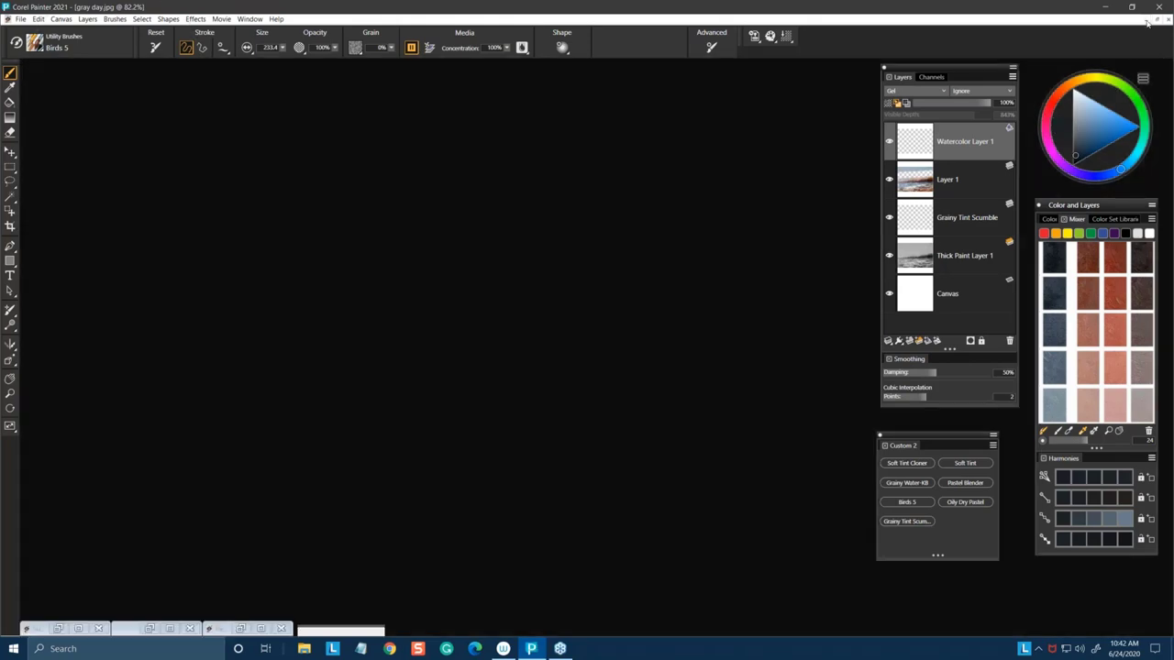
pyautogui.click(171, 628)
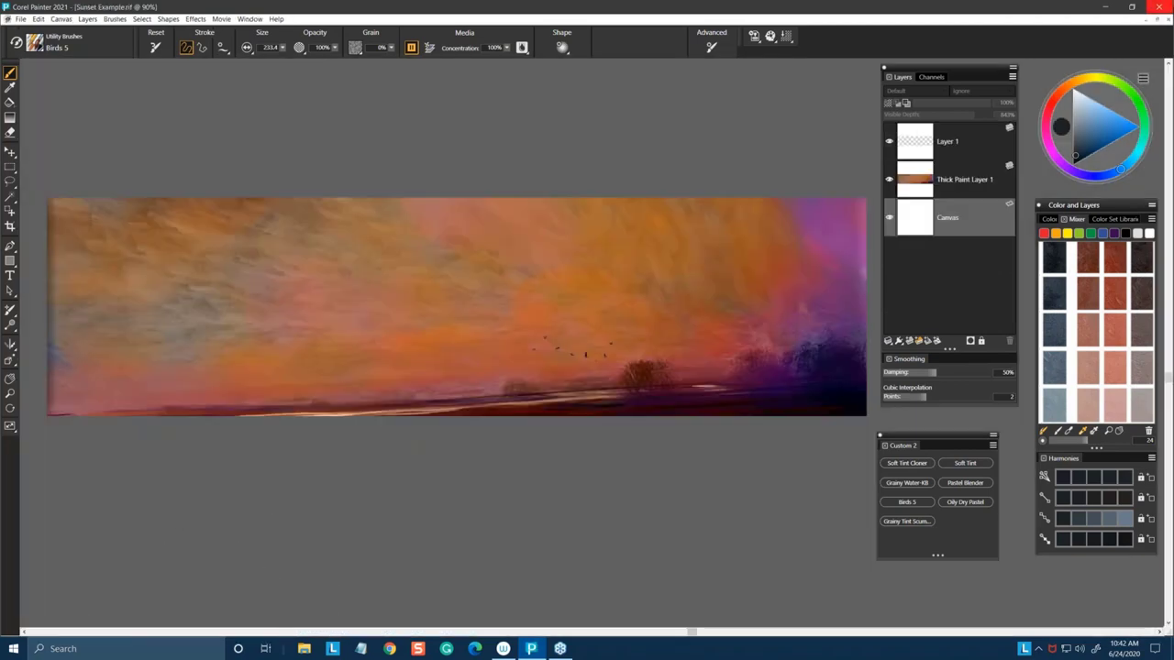
pyautogui.click(1167, 19)
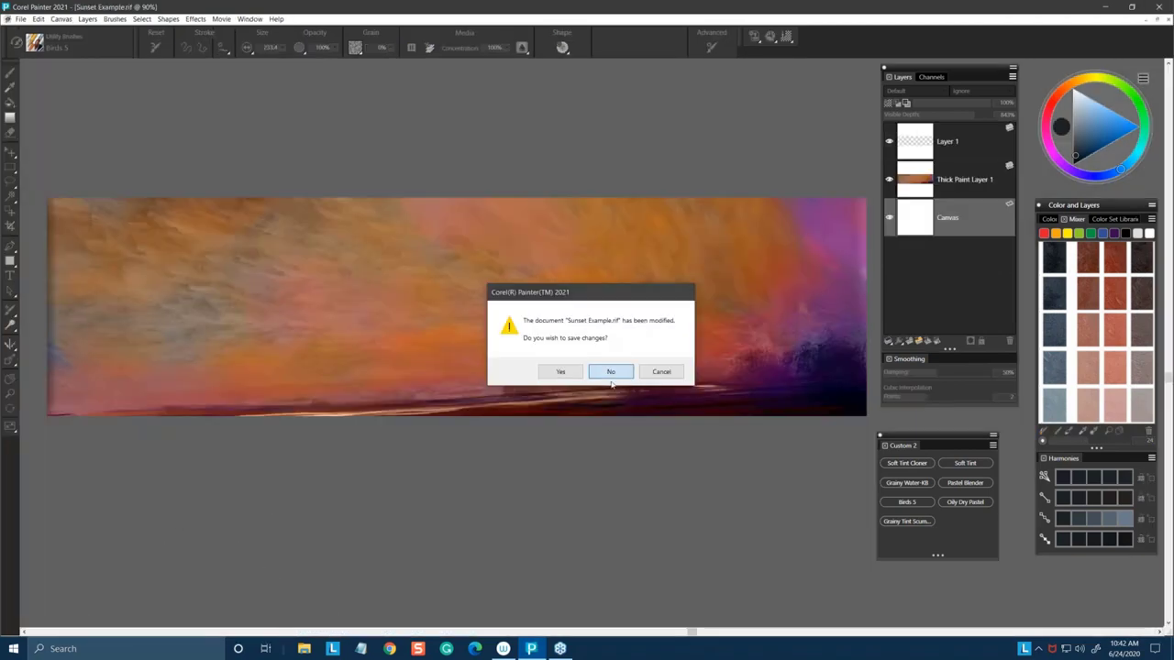
pyautogui.click(611, 369)
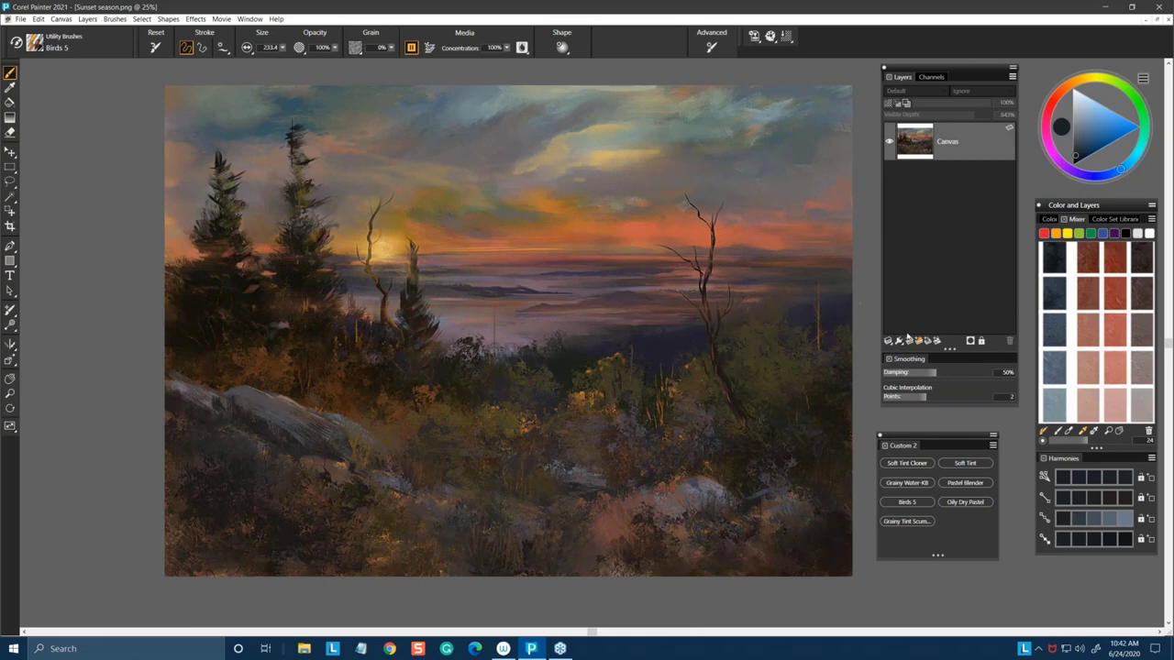
# Step: Add a new layer and embed the current document, Sunset season.png, as the clone source for the Soft Tint Cloner brush
pyautogui.click(912, 342)
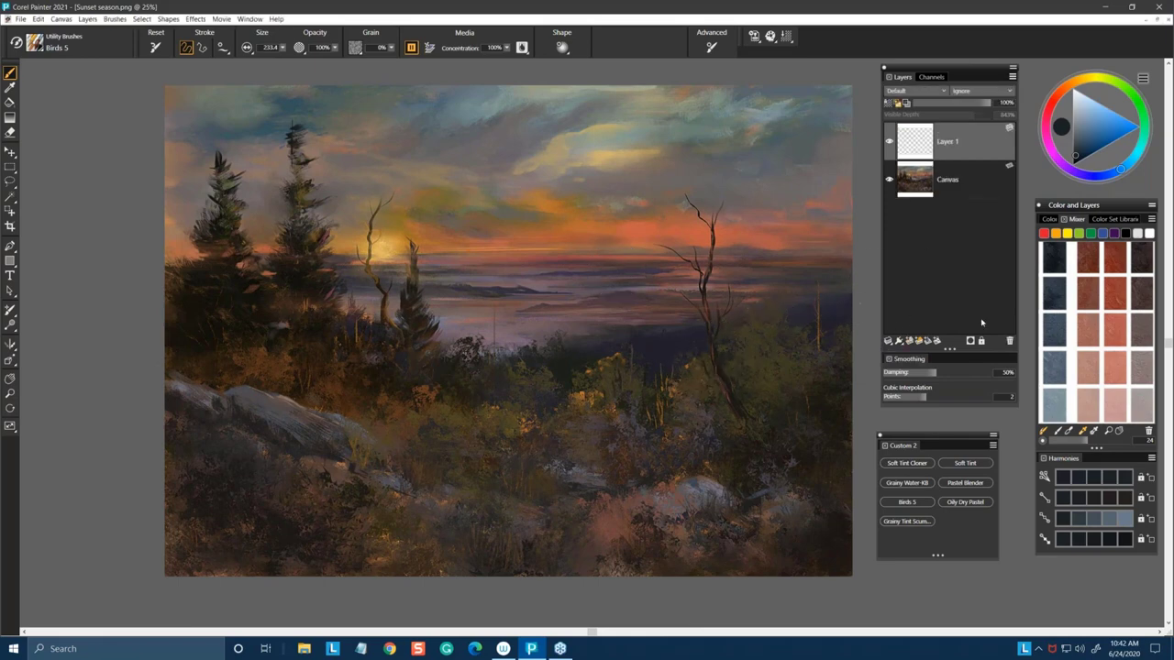
pyautogui.click(906, 464)
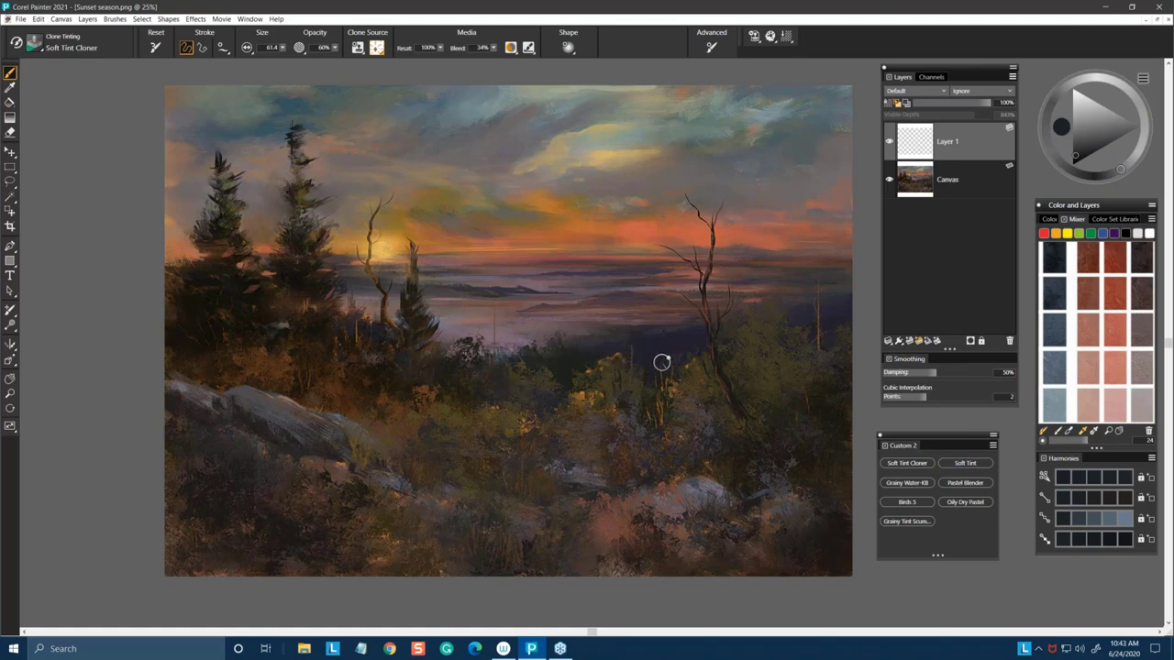
pyautogui.click(378, 51)
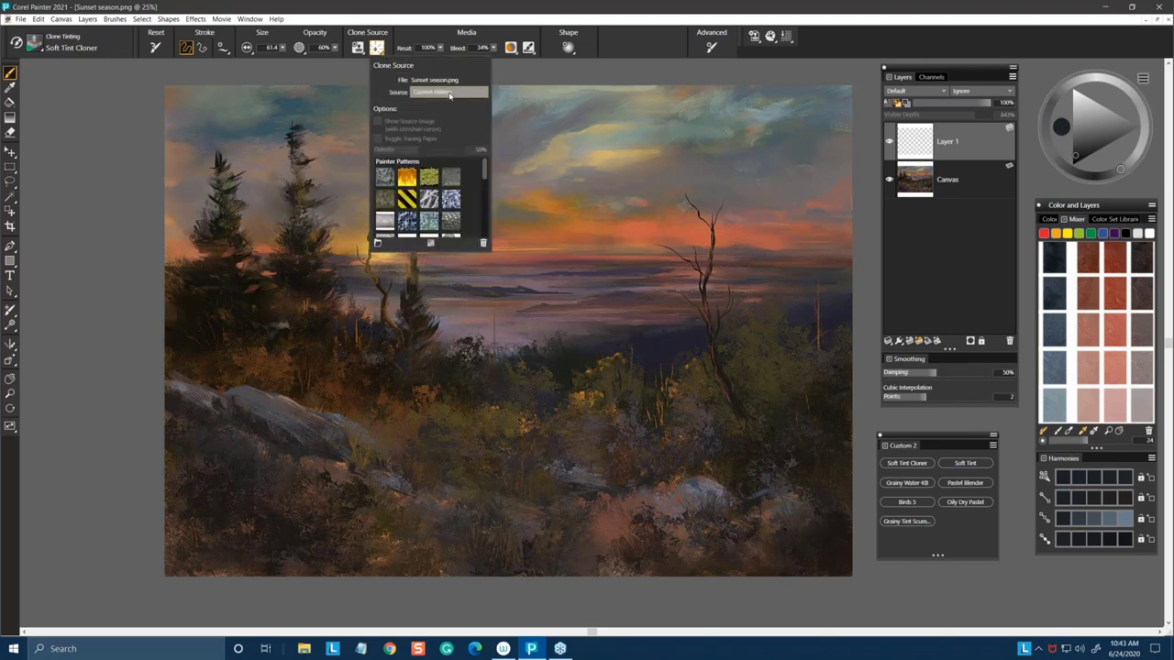
pyautogui.click(445, 93)
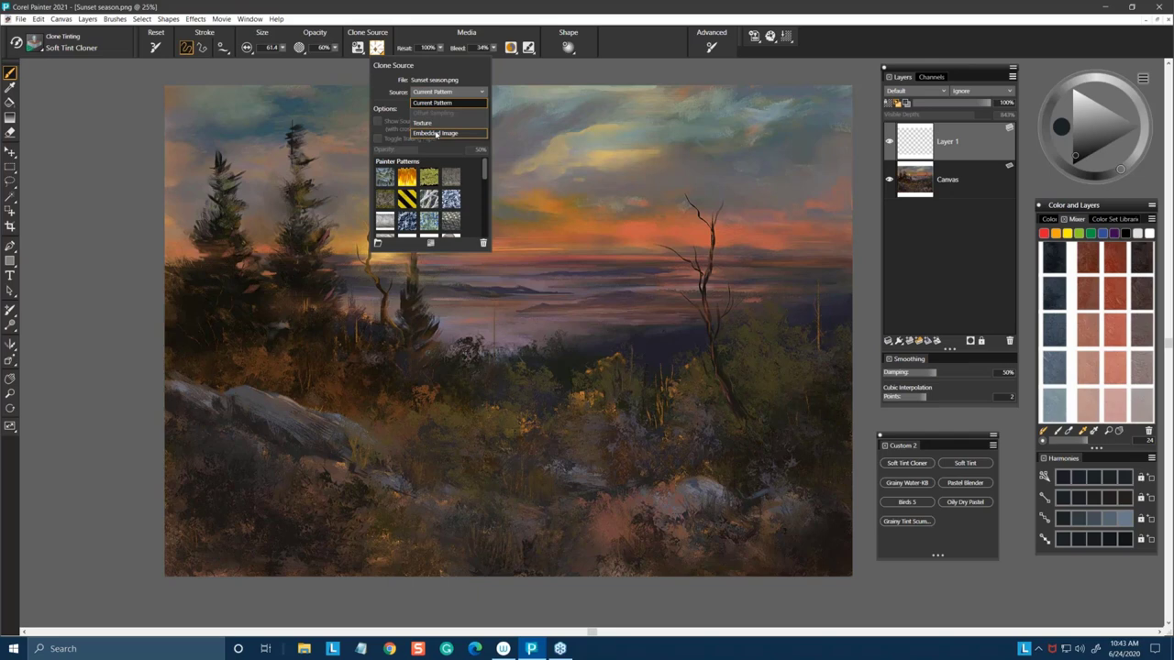
pyautogui.click(436, 133)
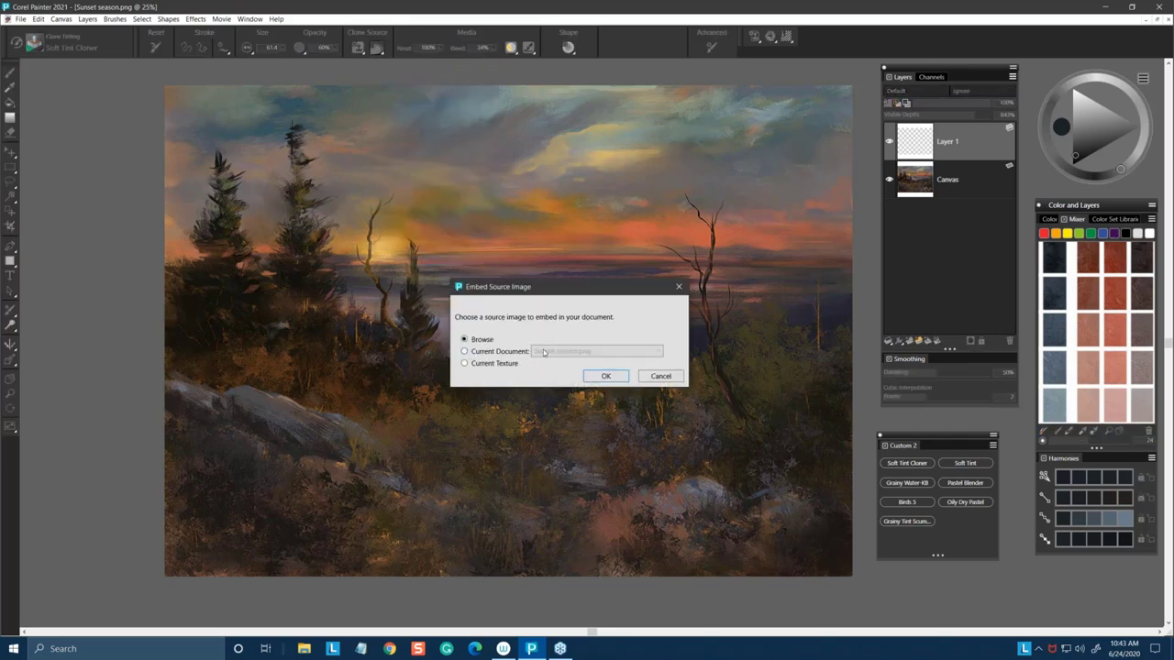
pyautogui.click(464, 352)
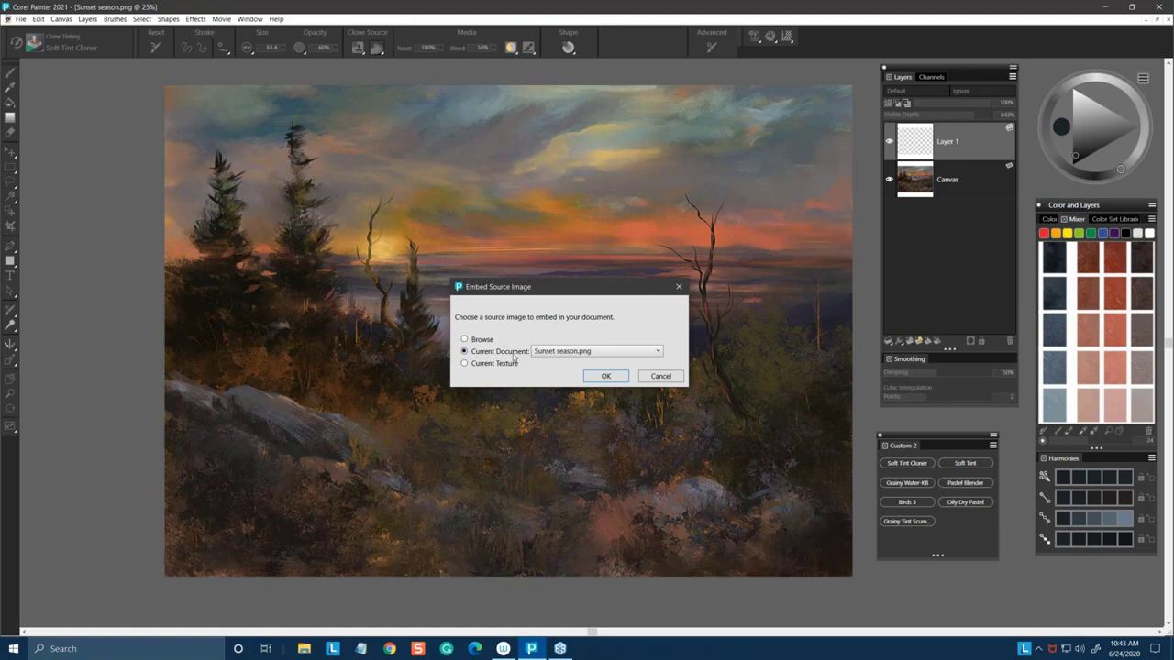
pyautogui.click(606, 377)
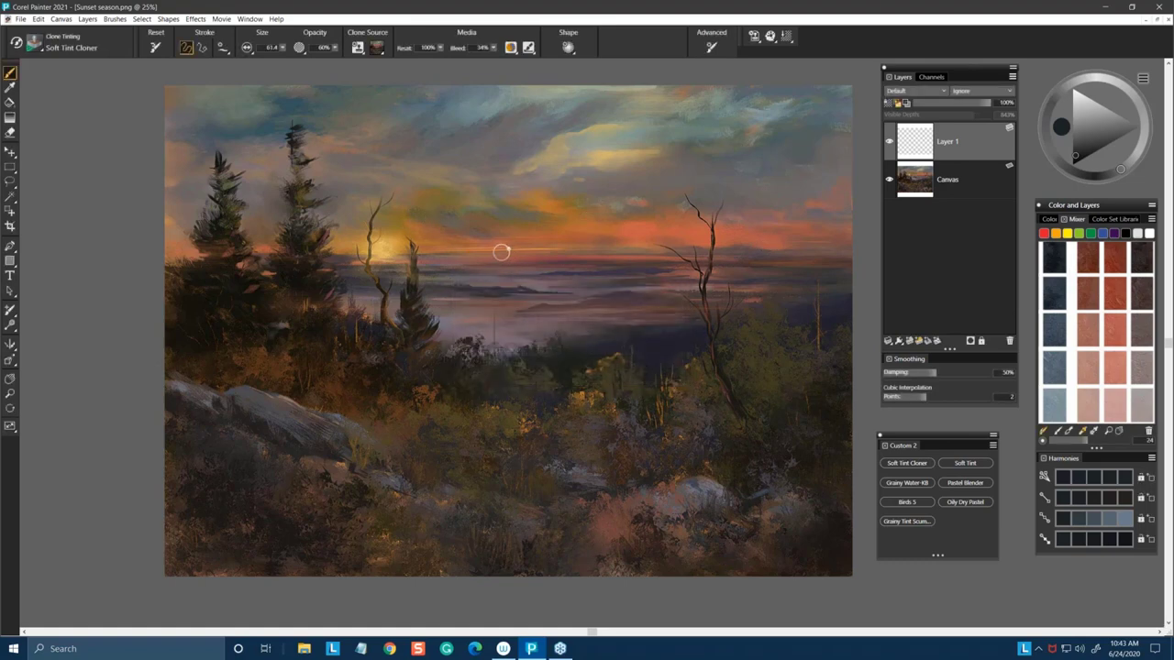
# Step: Tint the misty valley with light orange using an enlarged Soft Tint Cloner, and tint the upper clouds with orange sampled from the sunset
pyautogui.moveTo(496, 255); pyautogui.dragTo(533, 242)
pyautogui.click(1077, 96)
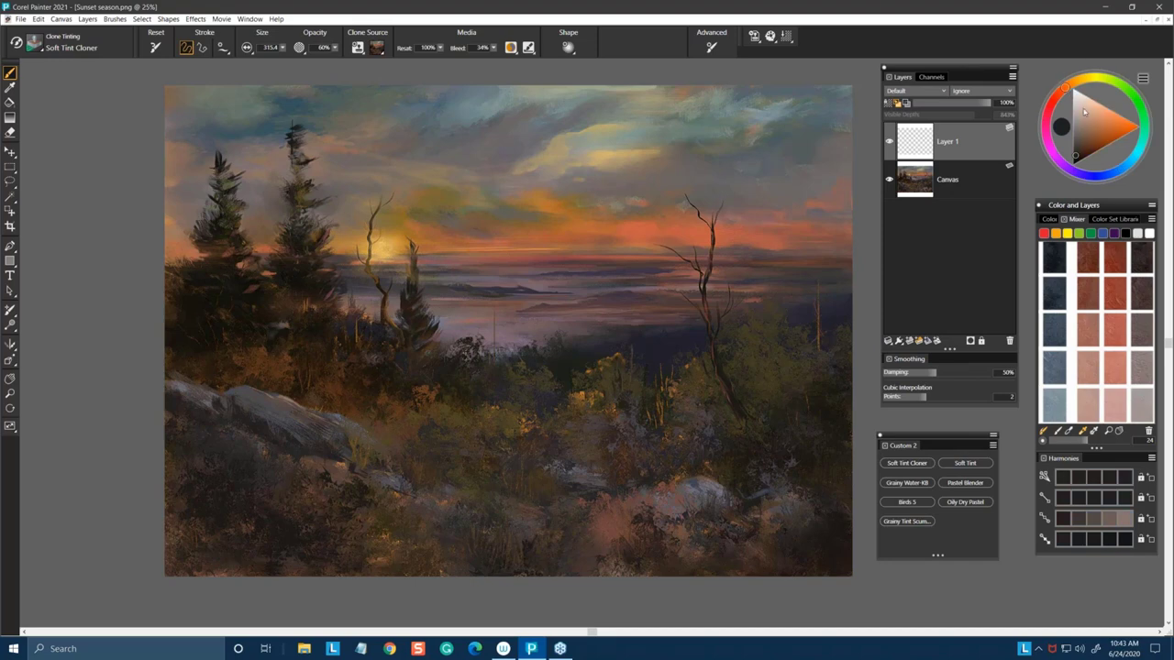
pyautogui.click(1097, 108)
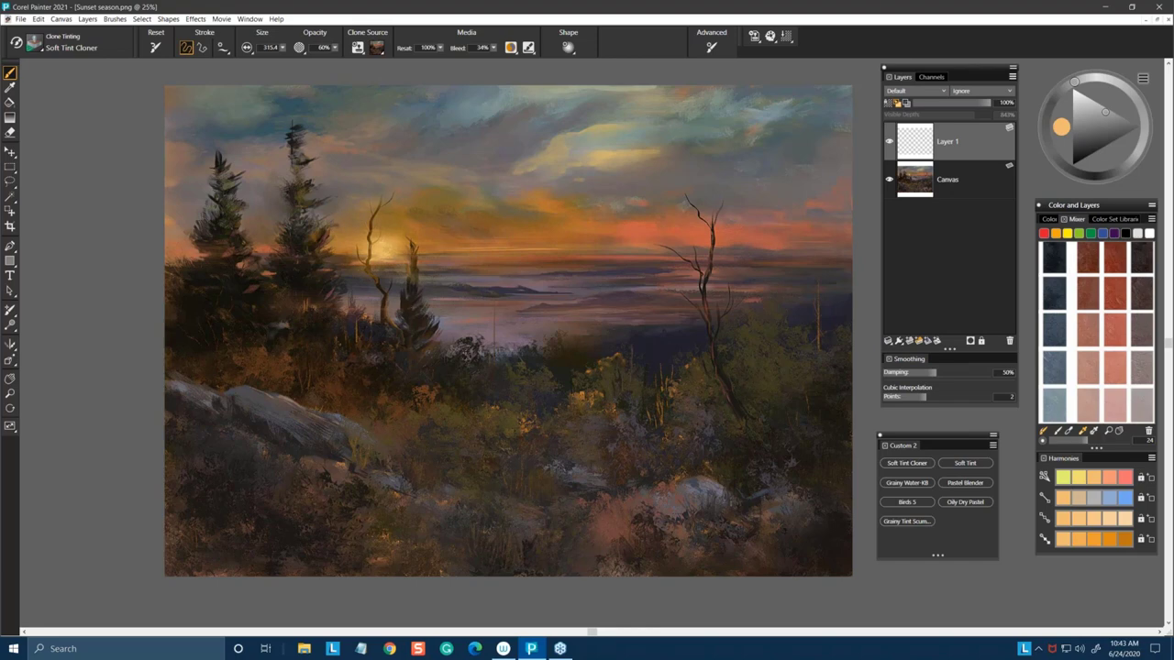
pyautogui.moveTo(707, 327); pyautogui.dragTo(689, 330)
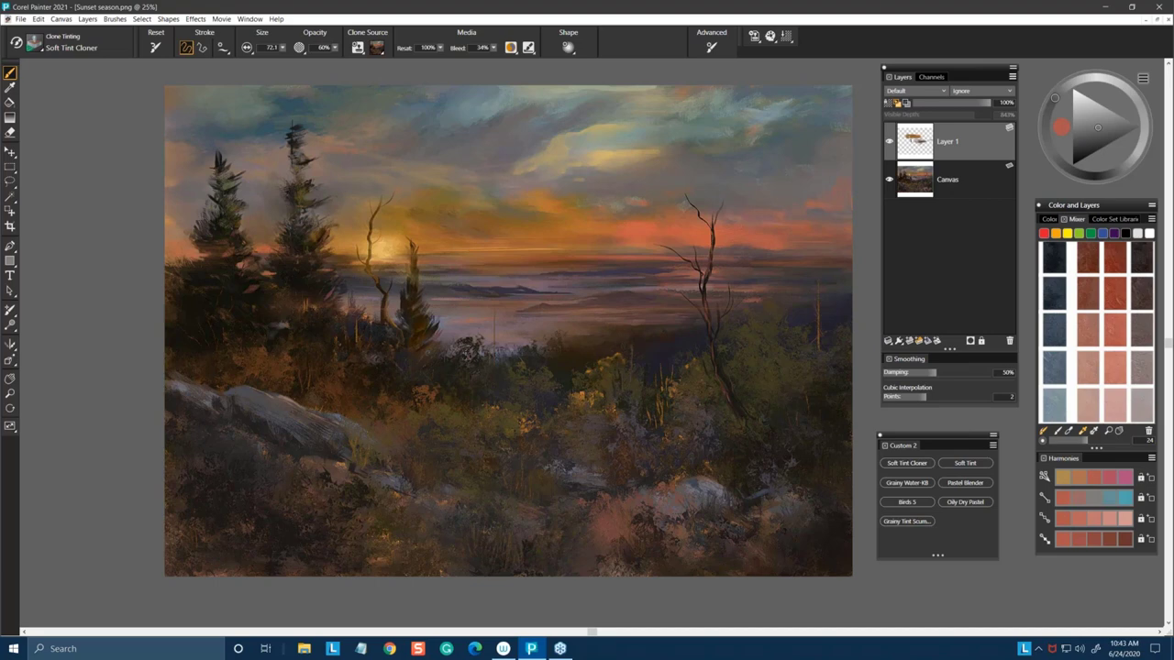
pyautogui.keyDown('alt'); pyautogui.click(480, 221); pyautogui.keyUp('alt')
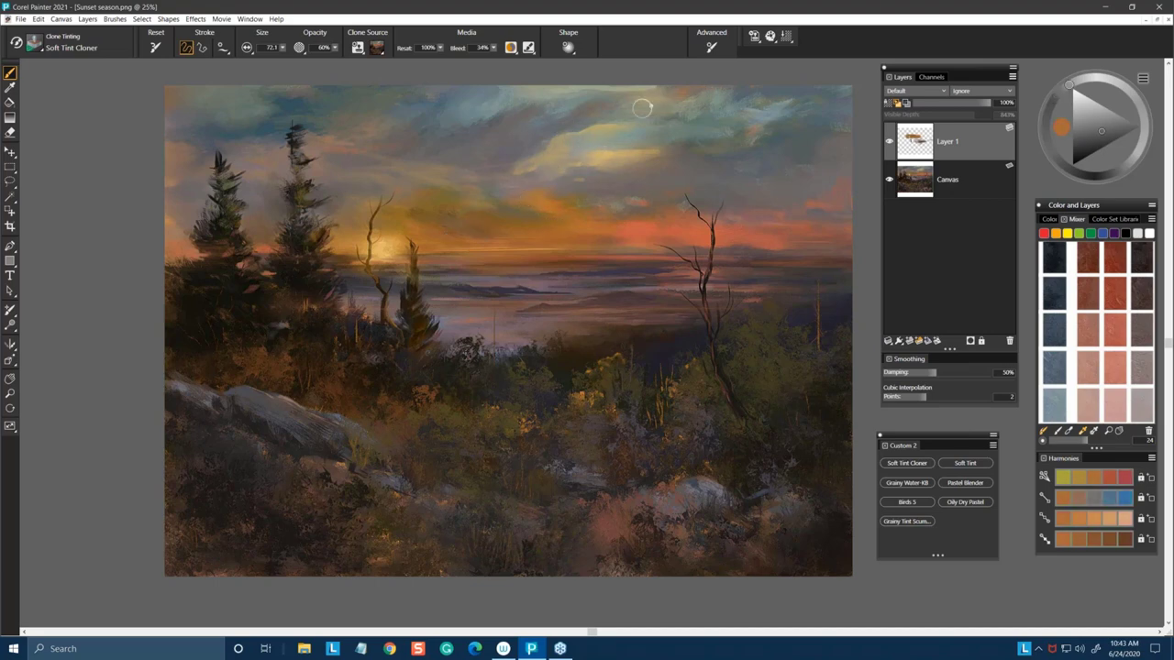
pyautogui.moveTo(642, 108); pyautogui.dragTo(583, 110)
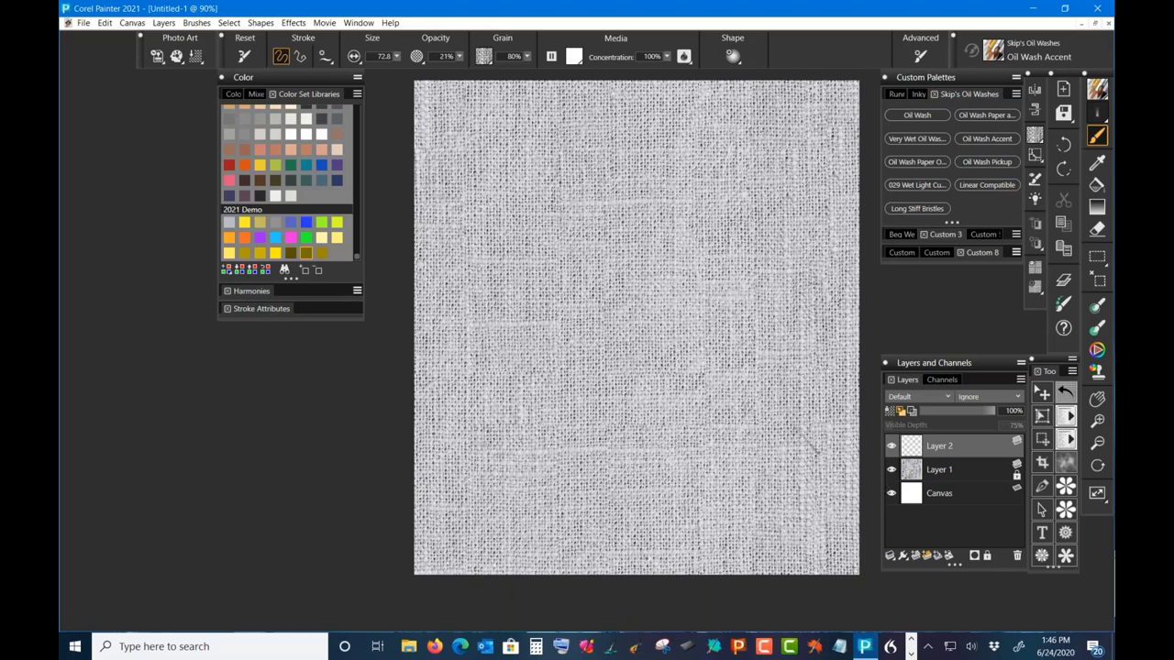
# Step: In the Untitled-1 canvas document, lay pale yellow Oil Wash Accent strokes over the upper-right area of the woven texture on Layer 2
pyautogui.moveTo(729, 151)
pyautogui.mouseDown()
pyautogui.moveTo(689, 106)
pyautogui.moveTo(586, 114)
pyautogui.moveTo(830, 84)
pyautogui.moveTo(704, 92)
pyautogui.moveTo(855, 89)
pyautogui.moveTo(683, 122)
pyautogui.moveTo(877, 114)
pyautogui.moveTo(683, 119)
pyautogui.moveTo(830, 137)
pyautogui.moveTo(633, 156)
pyautogui.moveTo(664, 169)
pyautogui.moveTo(844, 161)
pyautogui.moveTo(624, 179)
pyautogui.moveTo(591, 197)
pyautogui.moveTo(784, 179)
pyautogui.moveTo(761, 193)
pyautogui.moveTo(573, 207)
pyautogui.moveTo(715, 197)
pyautogui.moveTo(770, 220)
pyautogui.moveTo(628, 230)
pyautogui.moveTo(706, 247)
pyautogui.moveTo(834, 252)
pyautogui.moveTo(655, 277)
pyautogui.moveTo(671, 289)
pyautogui.moveTo(827, 277)
pyautogui.moveTo(839, 195)
pyautogui.moveTo(843, 341)
pyautogui.moveTo(814, 271)
pyautogui.moveTo(723, 291)
pyautogui.mouseUp()
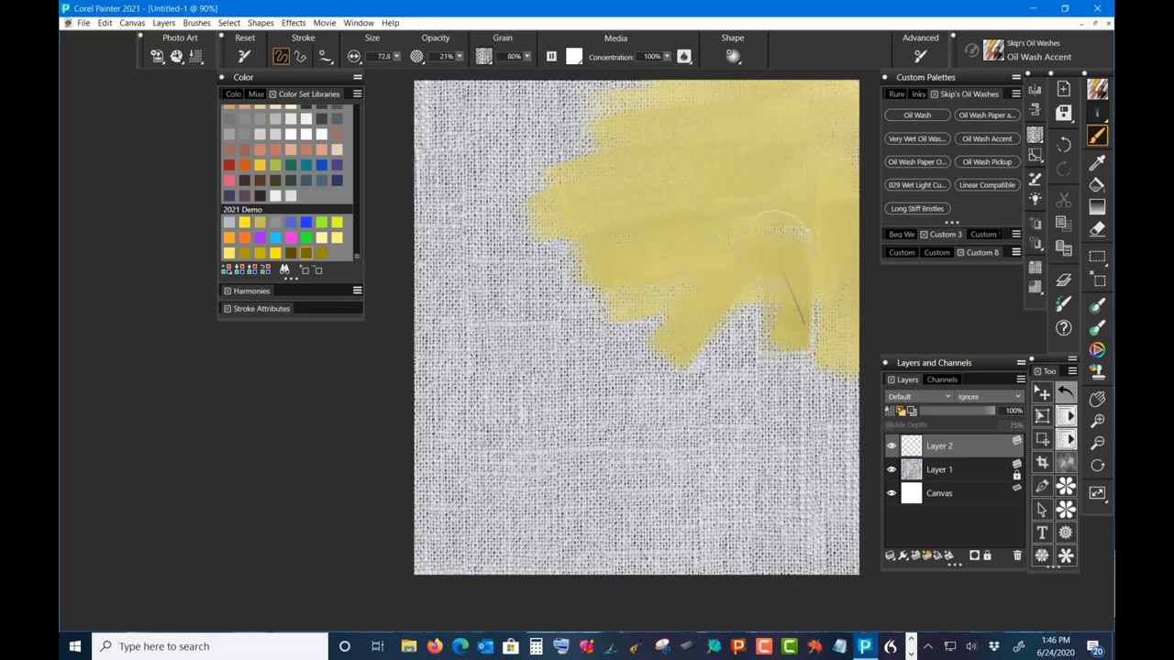
pyautogui.moveTo(779, 240)
pyautogui.mouseDown()
pyautogui.moveTo(697, 348)
pyautogui.moveTo(862, 340)
pyautogui.moveTo(798, 403)
pyautogui.moveTo(788, 468)
pyautogui.mouseUp()
pyautogui.moveTo(734, 312)
pyautogui.mouseDown()
pyautogui.moveTo(733, 458)
pyautogui.moveTo(670, 311)
pyautogui.moveTo(647, 394)
pyautogui.moveTo(633, 317)
pyautogui.mouseUp()
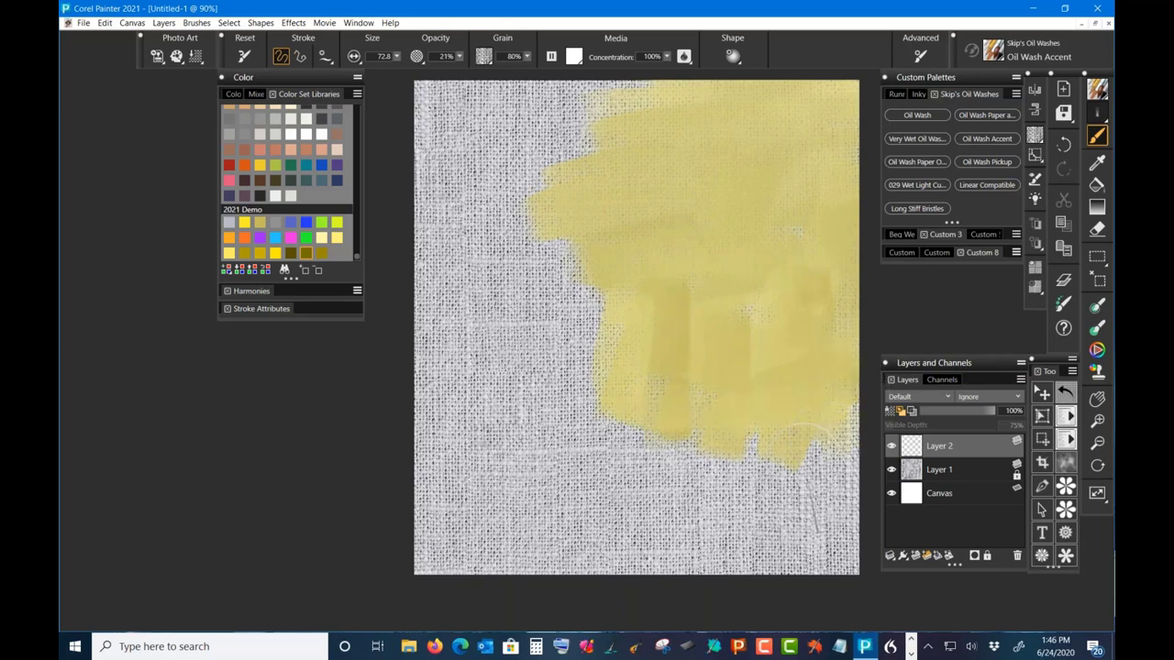
# Step: Cover the remaining canvas with pale yellow and a dark olive mass on the left half, and blend their edges
pyautogui.moveTo(807, 438)
pyautogui.mouseDown()
pyautogui.moveTo(838, 461)
pyautogui.moveTo(841, 518)
pyautogui.moveTo(819, 399)
pyautogui.moveTo(687, 450)
pyautogui.moveTo(832, 459)
pyautogui.moveTo(728, 463)
pyautogui.moveTo(829, 463)
pyautogui.moveTo(808, 548)
pyautogui.moveTo(838, 509)
pyautogui.moveTo(793, 541)
pyautogui.moveTo(813, 584)
pyautogui.moveTo(859, 556)
pyautogui.moveTo(801, 484)
pyautogui.moveTo(679, 550)
pyautogui.moveTo(709, 463)
pyautogui.moveTo(631, 349)
pyautogui.moveTo(618, 233)
pyautogui.moveTo(636, 117)
pyautogui.moveTo(522, 152)
pyautogui.moveTo(444, 156)
pyautogui.moveTo(508, 110)
pyautogui.moveTo(430, 83)
pyautogui.moveTo(421, 92)
pyautogui.moveTo(582, 87)
pyautogui.moveTo(432, 133)
pyautogui.moveTo(453, 135)
pyautogui.moveTo(546, 105)
pyautogui.moveTo(572, 122)
pyautogui.moveTo(613, 100)
pyautogui.moveTo(595, 119)
pyautogui.moveTo(620, 128)
pyautogui.moveTo(514, 160)
pyautogui.moveTo(563, 186)
pyautogui.moveTo(497, 144)
pyautogui.moveTo(457, 161)
pyautogui.moveTo(492, 199)
pyautogui.moveTo(485, 216)
pyautogui.moveTo(515, 217)
pyautogui.moveTo(600, 161)
pyautogui.moveTo(615, 177)
pyautogui.moveTo(576, 230)
pyautogui.moveTo(447, 240)
pyautogui.moveTo(506, 236)
pyautogui.moveTo(445, 254)
pyautogui.moveTo(552, 250)
pyautogui.moveTo(487, 210)
pyautogui.moveTo(427, 224)
pyautogui.moveTo(455, 258)
pyautogui.moveTo(548, 226)
pyautogui.moveTo(496, 283)
pyautogui.moveTo(581, 241)
pyautogui.moveTo(613, 244)
pyautogui.moveTo(587, 285)
pyautogui.moveTo(602, 305)
pyautogui.moveTo(520, 311)
pyautogui.moveTo(405, 300)
pyautogui.moveTo(400, 288)
pyautogui.moveTo(408, 306)
pyautogui.moveTo(523, 312)
pyautogui.moveTo(633, 299)
pyautogui.moveTo(505, 365)
pyautogui.moveTo(614, 326)
pyautogui.moveTo(522, 348)
pyautogui.moveTo(437, 325)
pyautogui.moveTo(445, 380)
pyautogui.moveTo(647, 350)
pyautogui.moveTo(526, 385)
pyautogui.mouseUp()
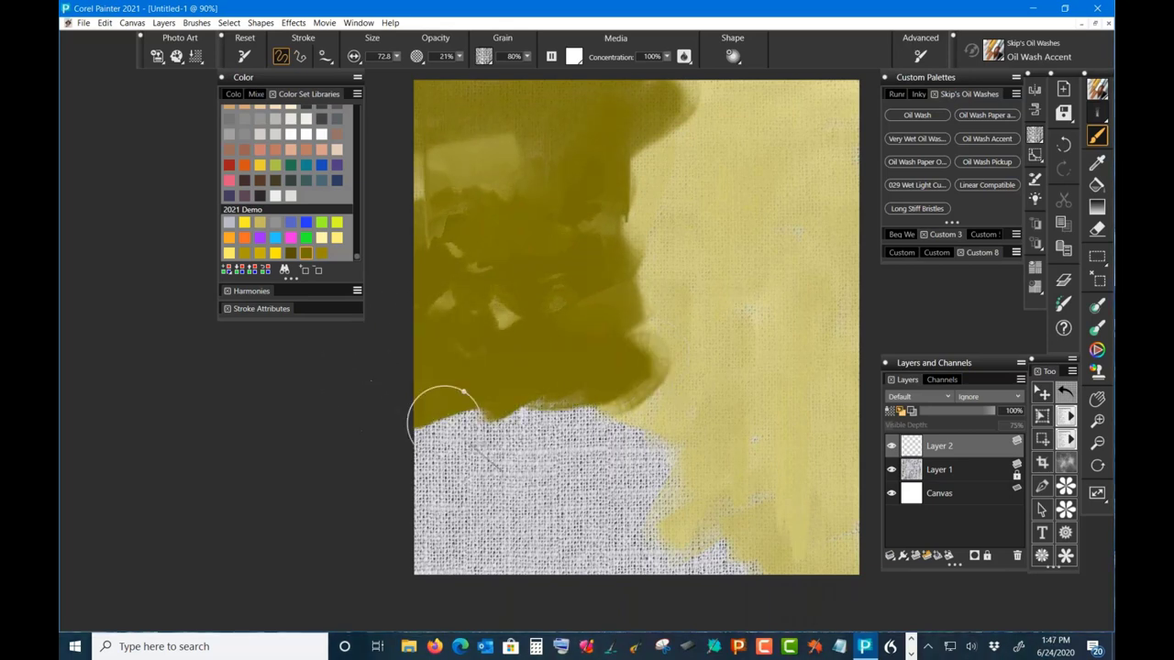
pyautogui.moveTo(444, 419)
pyautogui.mouseDown()
pyautogui.moveTo(624, 391)
pyautogui.moveTo(614, 419)
pyautogui.moveTo(638, 401)
pyautogui.moveTo(561, 468)
pyautogui.moveTo(602, 421)
pyautogui.moveTo(495, 459)
pyautogui.moveTo(465, 447)
pyautogui.moveTo(374, 474)
pyautogui.moveTo(431, 436)
pyautogui.moveTo(509, 453)
pyautogui.moveTo(581, 446)
pyautogui.moveTo(655, 409)
pyautogui.moveTo(640, 456)
pyautogui.moveTo(675, 448)
pyautogui.moveTo(416, 495)
pyautogui.moveTo(700, 476)
pyautogui.moveTo(576, 482)
pyautogui.moveTo(395, 525)
pyautogui.moveTo(686, 517)
pyautogui.moveTo(553, 518)
pyautogui.moveTo(393, 551)
pyautogui.moveTo(511, 577)
pyautogui.moveTo(596, 564)
pyautogui.moveTo(457, 566)
pyautogui.moveTo(753, 541)
pyautogui.moveTo(668, 559)
pyautogui.moveTo(758, 550)
pyautogui.moveTo(745, 541)
pyautogui.moveTo(770, 493)
pyautogui.moveTo(728, 486)
pyautogui.moveTo(825, 432)
pyautogui.moveTo(685, 484)
pyautogui.moveTo(751, 442)
pyautogui.moveTo(747, 429)
pyautogui.moveTo(701, 422)
pyautogui.moveTo(719, 396)
pyautogui.moveTo(638, 427)
pyautogui.moveTo(738, 293)
pyautogui.moveTo(740, 197)
pyautogui.moveTo(705, 118)
pyautogui.moveTo(610, 91)
pyautogui.moveTo(479, 156)
pyautogui.moveTo(507, 96)
pyautogui.moveTo(400, 109)
pyautogui.moveTo(409, 141)
pyautogui.moveTo(510, 83)
pyautogui.moveTo(705, 101)
pyautogui.moveTo(647, 88)
pyautogui.moveTo(536, 101)
pyautogui.moveTo(449, 168)
pyautogui.moveTo(473, 153)
pyautogui.moveTo(432, 212)
pyautogui.moveTo(470, 202)
pyautogui.moveTo(424, 288)
pyautogui.moveTo(417, 366)
pyautogui.mouseUp()
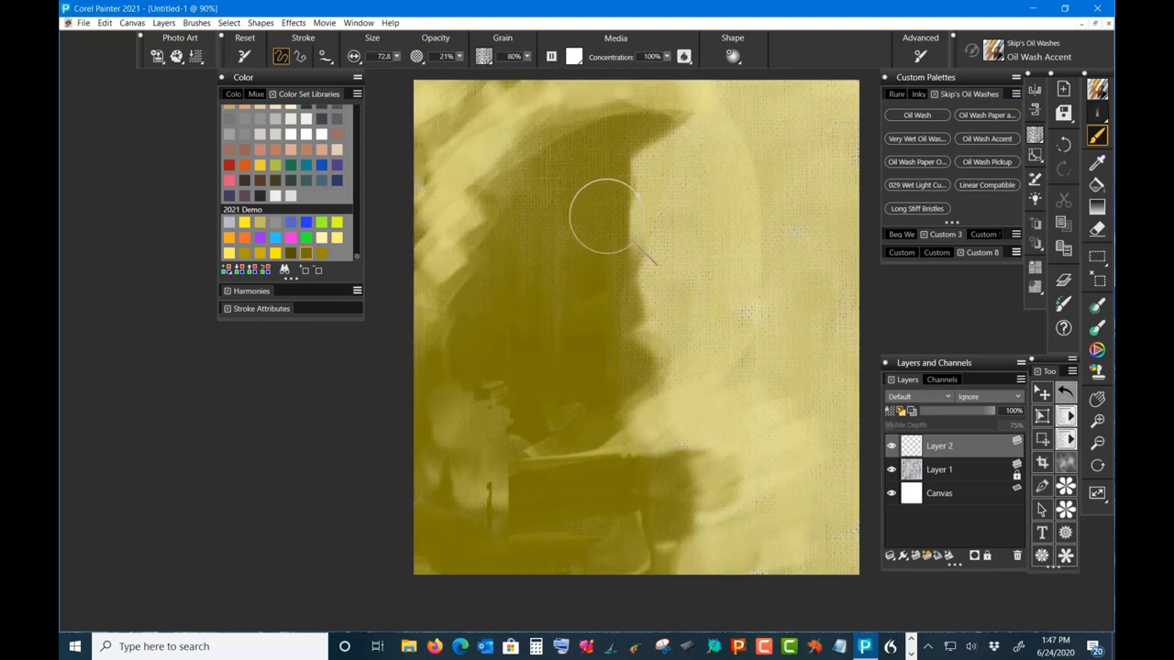
pyautogui.moveTo(605, 217)
pyautogui.mouseDown()
pyautogui.moveTo(620, 114)
pyautogui.moveTo(659, 165)
pyautogui.moveTo(638, 114)
pyautogui.moveTo(652, 127)
pyautogui.moveTo(557, 215)
pyautogui.moveTo(531, 180)
pyautogui.moveTo(540, 171)
pyautogui.moveTo(489, 178)
pyautogui.moveTo(541, 128)
pyautogui.moveTo(545, 236)
pyautogui.moveTo(483, 240)
pyautogui.moveTo(479, 269)
pyautogui.moveTo(491, 328)
pyautogui.moveTo(526, 343)
pyautogui.moveTo(476, 367)
pyautogui.moveTo(534, 405)
pyautogui.moveTo(562, 382)
pyautogui.moveTo(561, 431)
pyautogui.mouseUp()
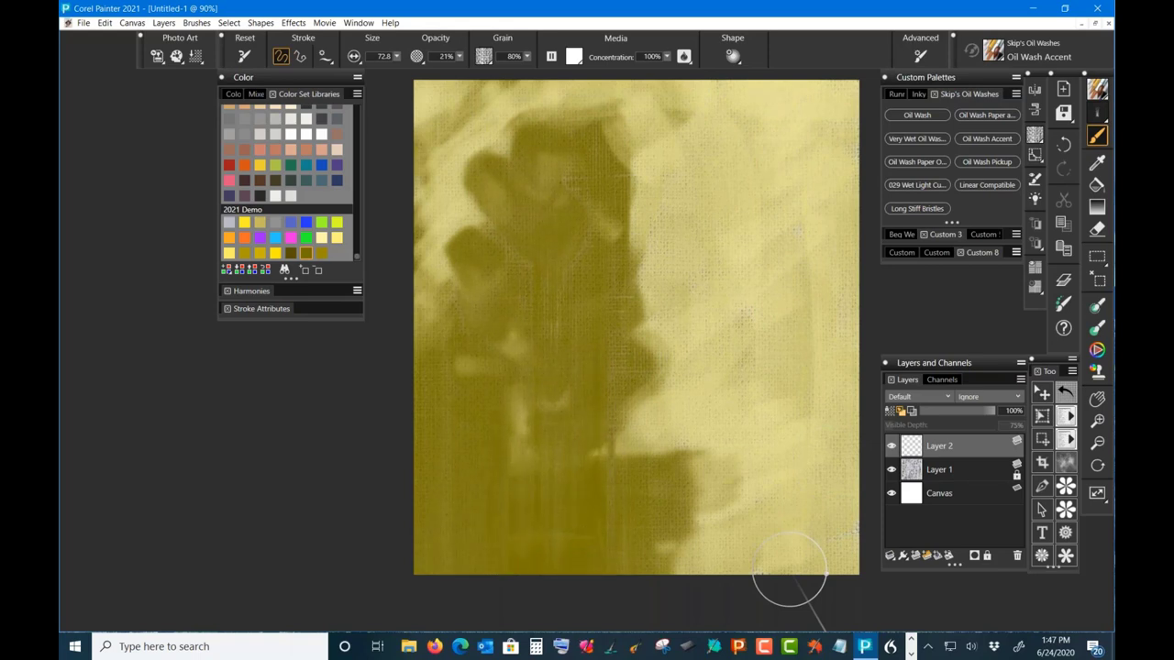
# Step: Set the Oil Wash Accent size to 36 and bring up the Temporal Color Wheel over the canvas
pyautogui.moveTo(910, 320); pyautogui.dragTo(910, 310)
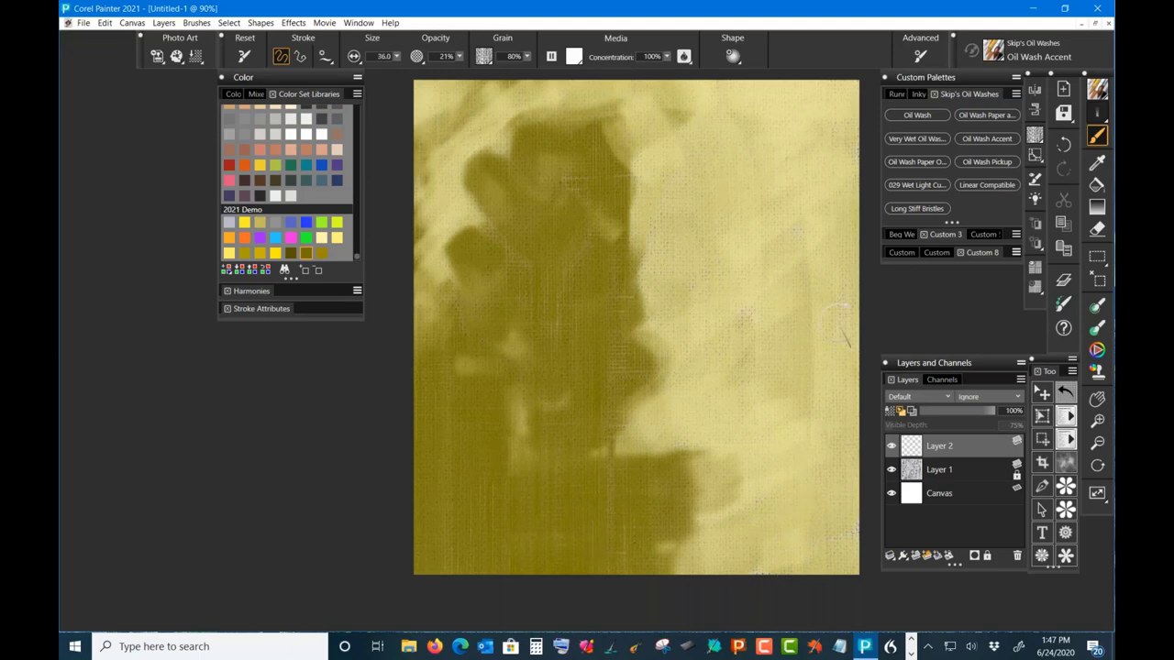
pyautogui.press('`')
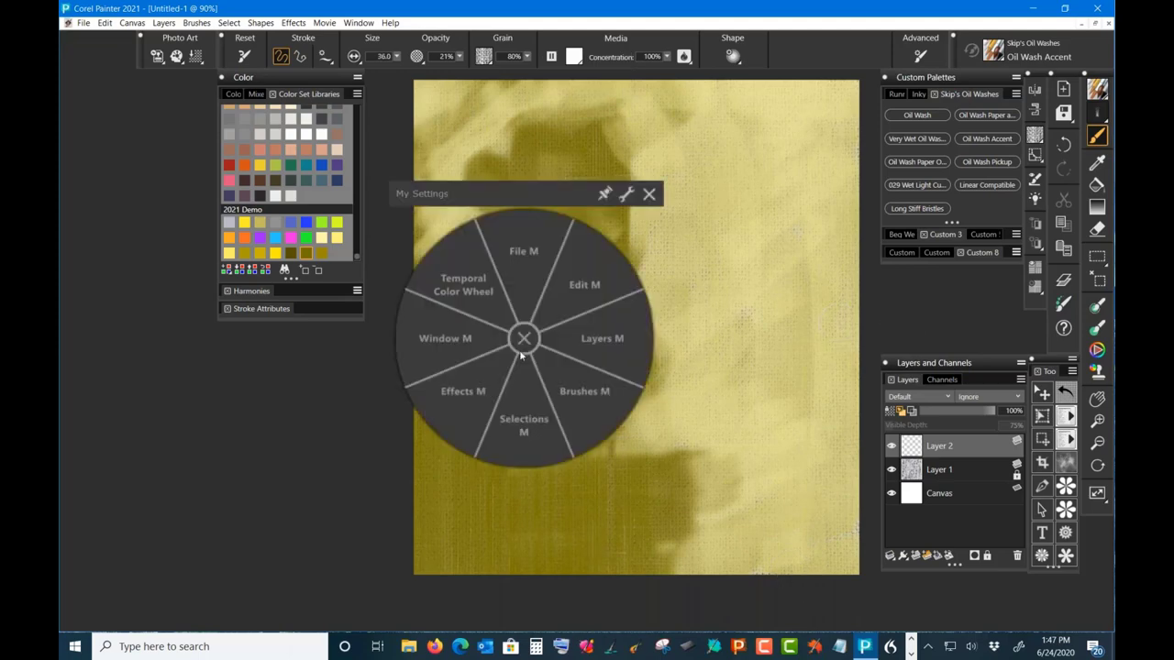
pyautogui.click(493, 309)
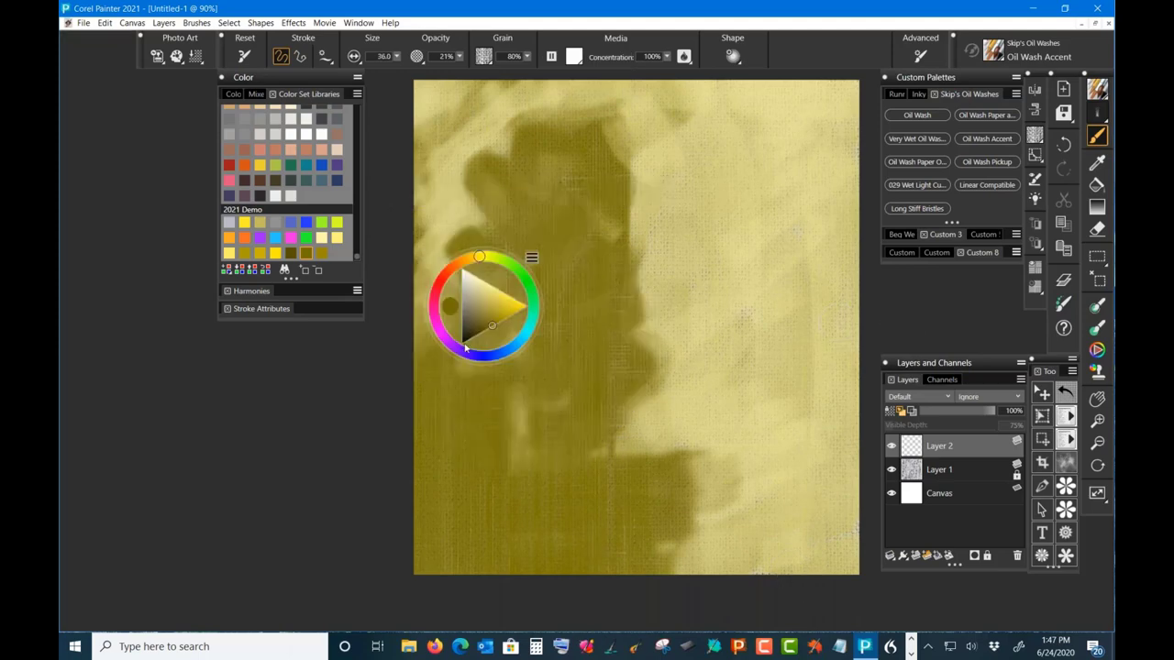
pyautogui.click(307, 227)
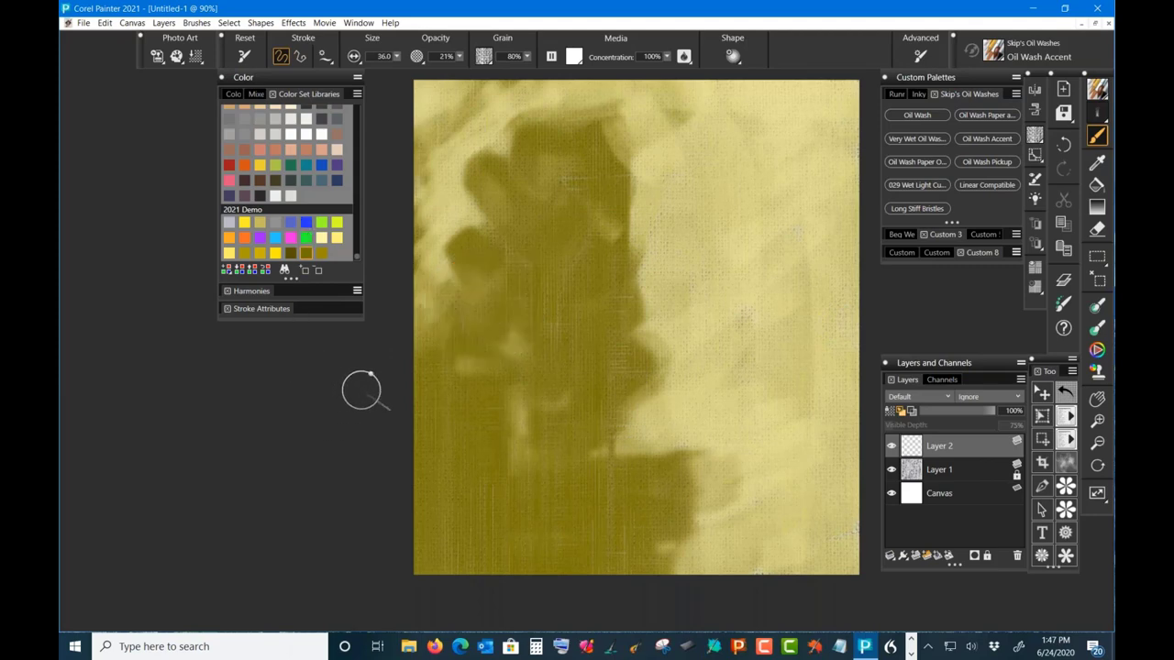
# Step: Select the bright blue swatch from the 2021 Demo set and darken it to navy in the Temporal Color Wheel
pyautogui.press('`')
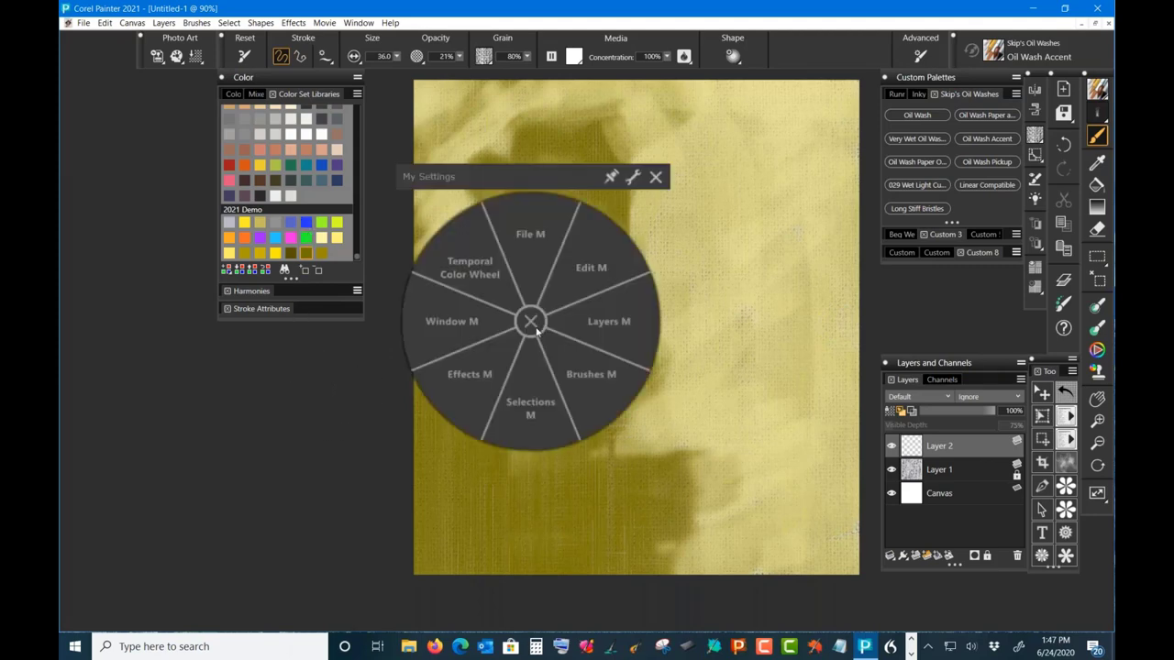
pyautogui.click(502, 289)
pyautogui.click(307, 226)
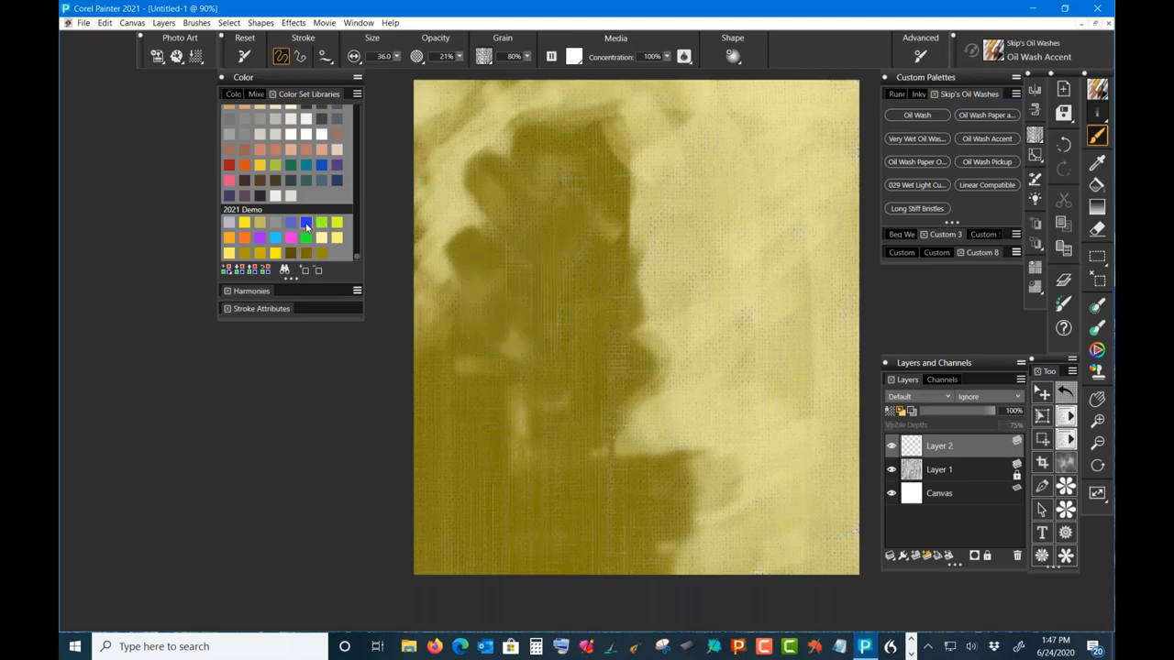
pyautogui.press('`')
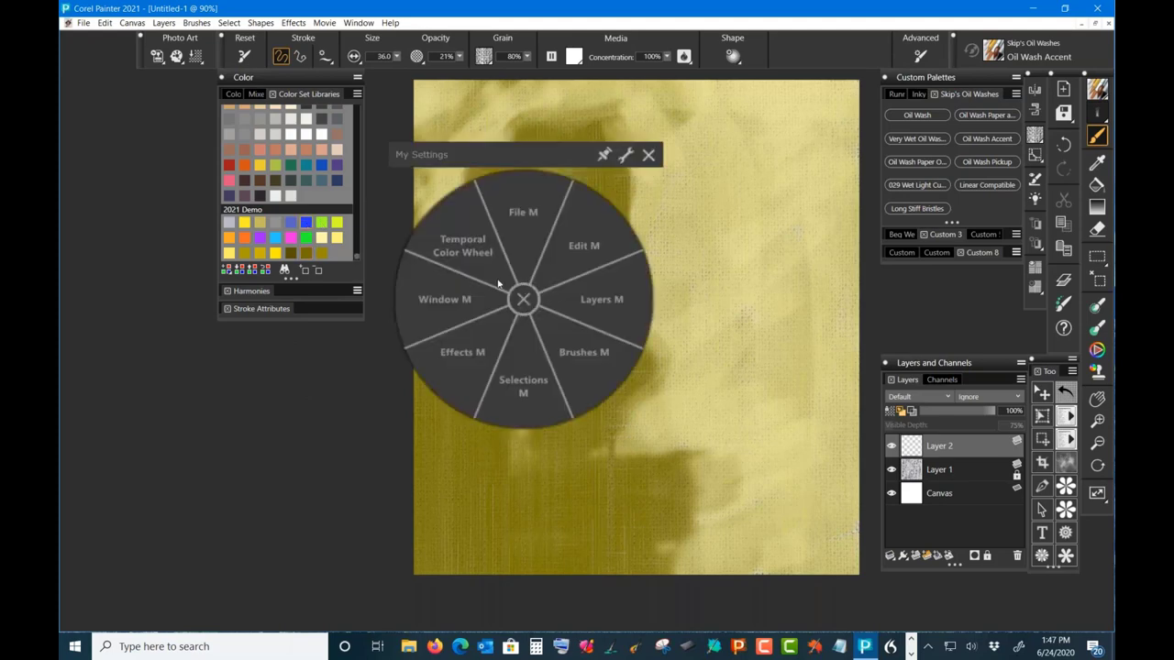
pyautogui.click(498, 284)
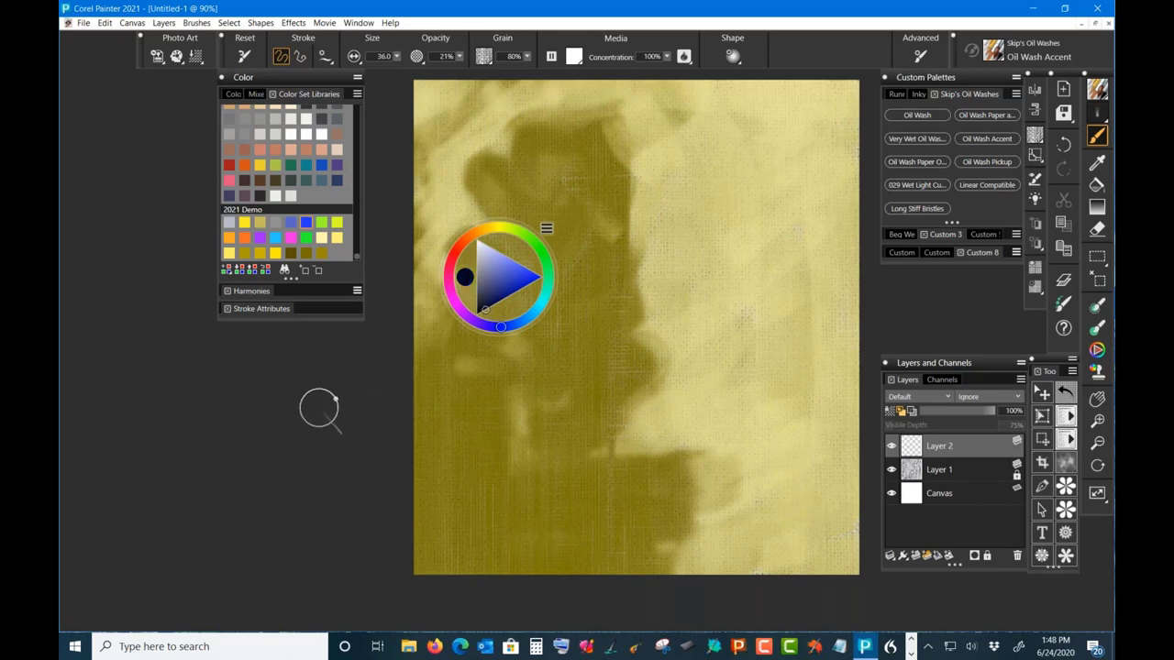
pyautogui.click(307, 223)
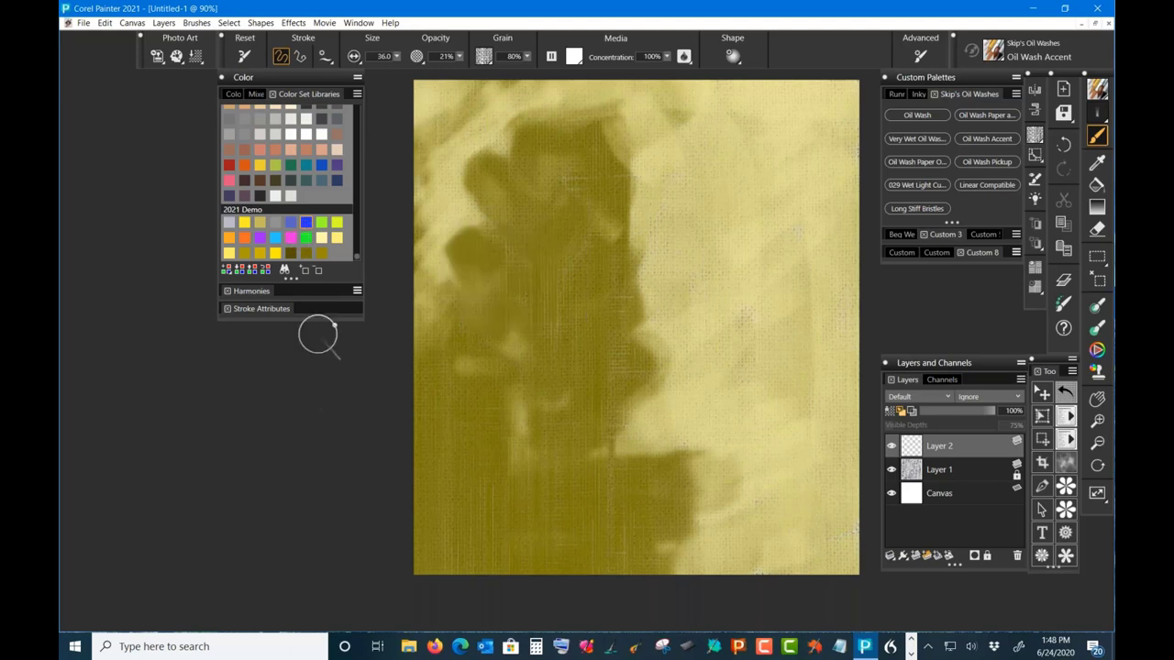
# Step: Compare the pale yellow in the Temporal Color Wheel with the full Color wheel, and return to the color set libraries
pyautogui.press('`')
pyautogui.click(496, 304)
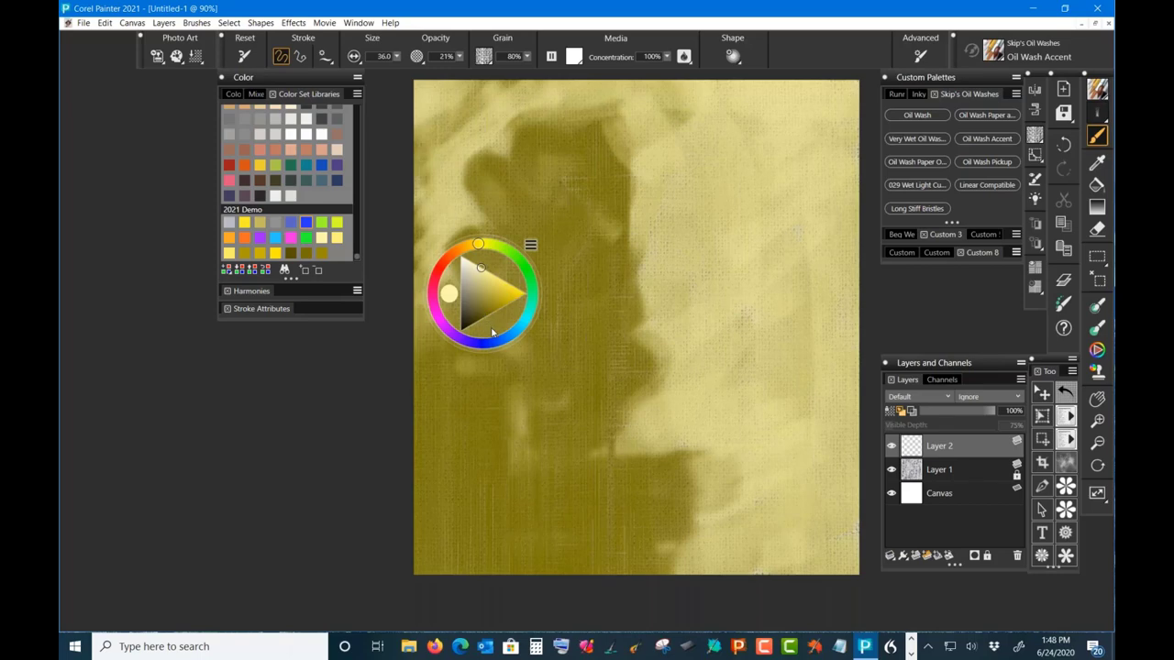
pyautogui.click(306, 224)
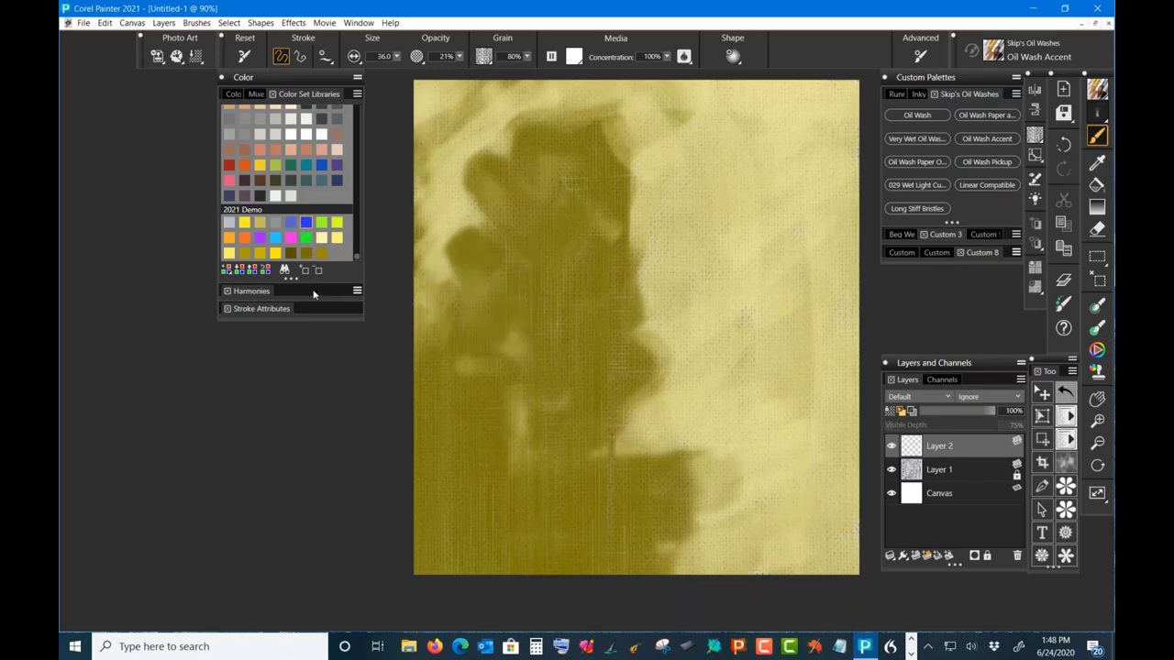
pyautogui.press('`')
pyautogui.click(479, 290)
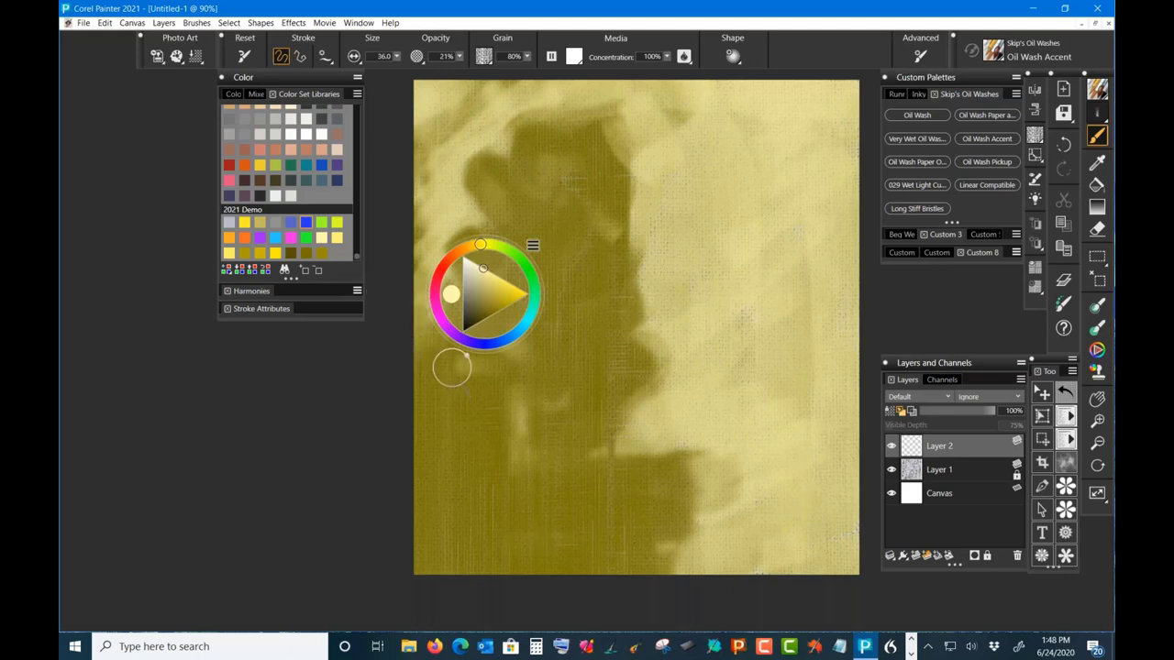
pyautogui.click(237, 96)
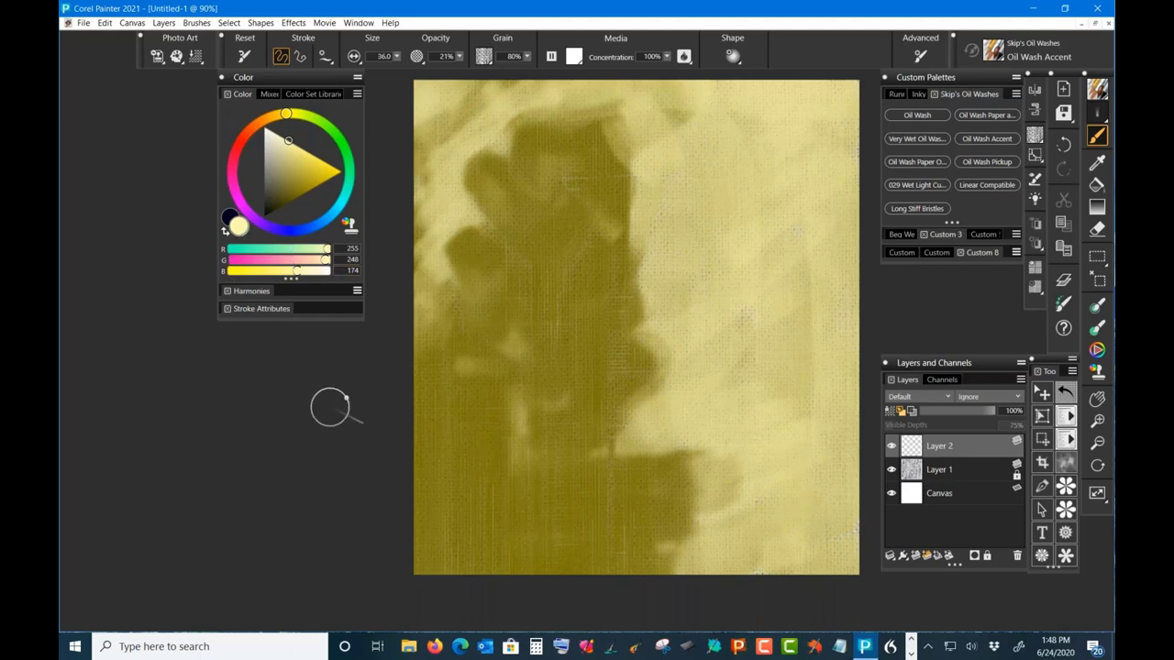
pyautogui.rightClick(483, 309)
pyautogui.click(445, 277)
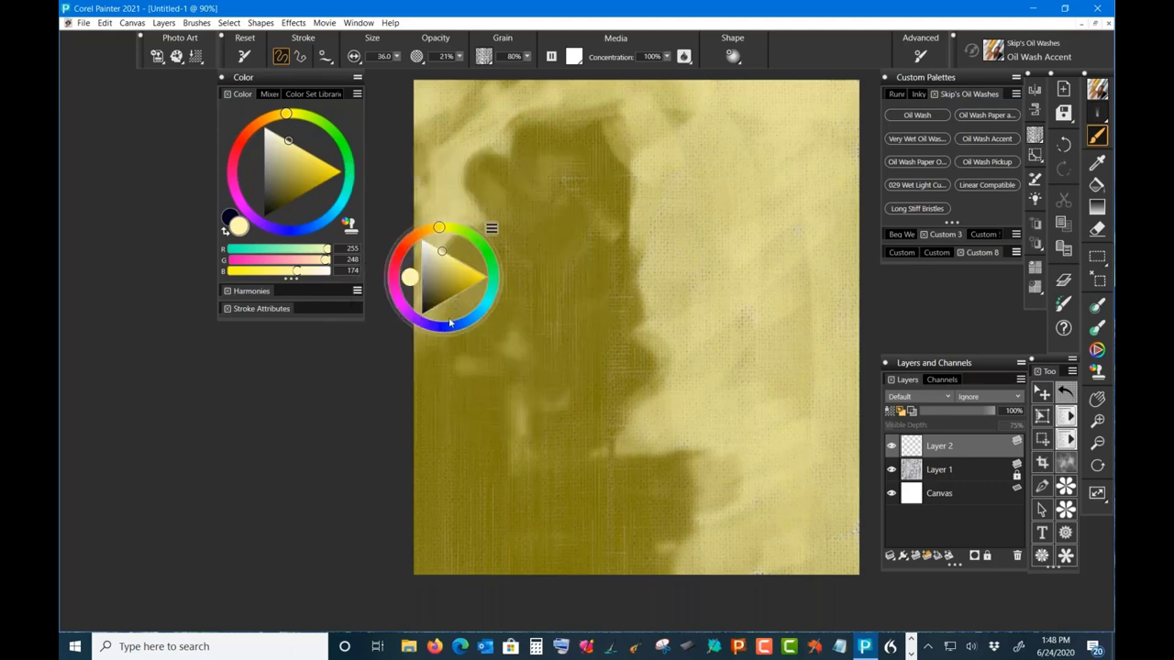
pyautogui.click(315, 95)
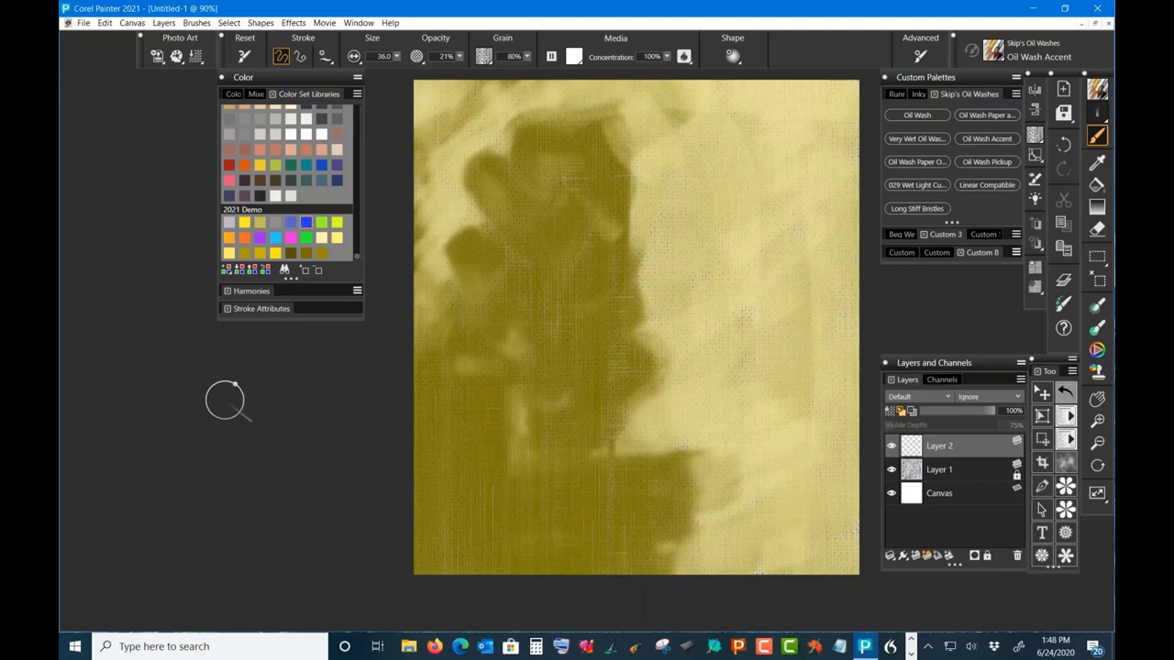
# Step: Pick a light periwinkle and a dark navy in the Temporal Color Wheel, and dismiss the wheel
pyautogui.rightClick(493, 333)
pyautogui.click(442, 286)
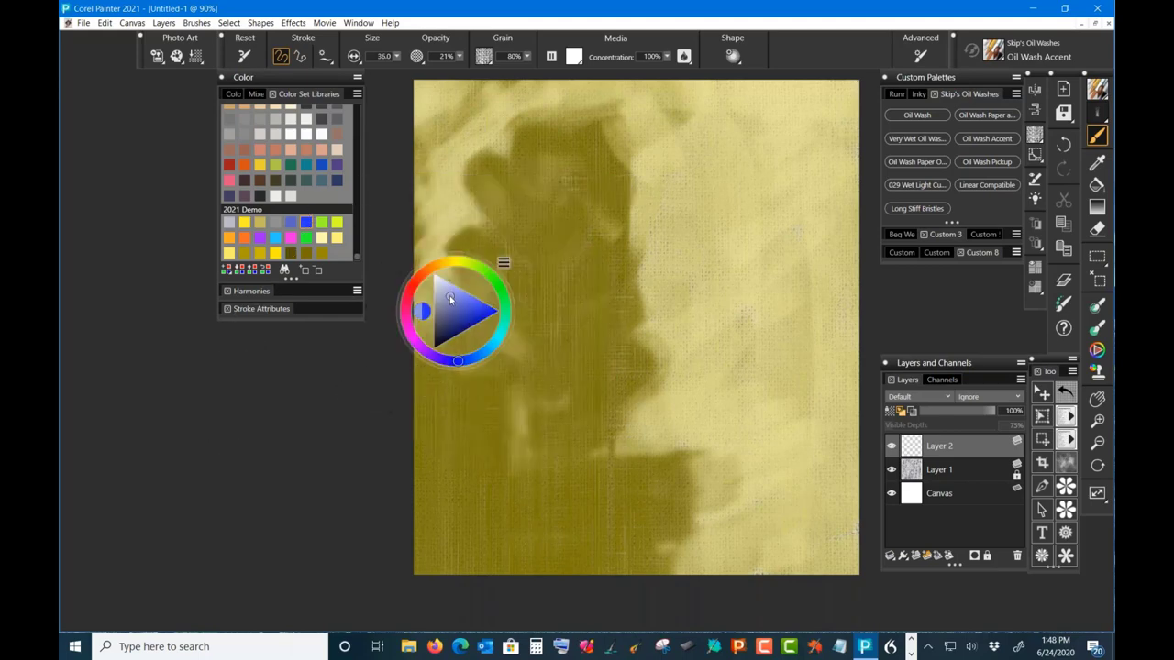
pyautogui.click(441, 343)
pyautogui.click(369, 449)
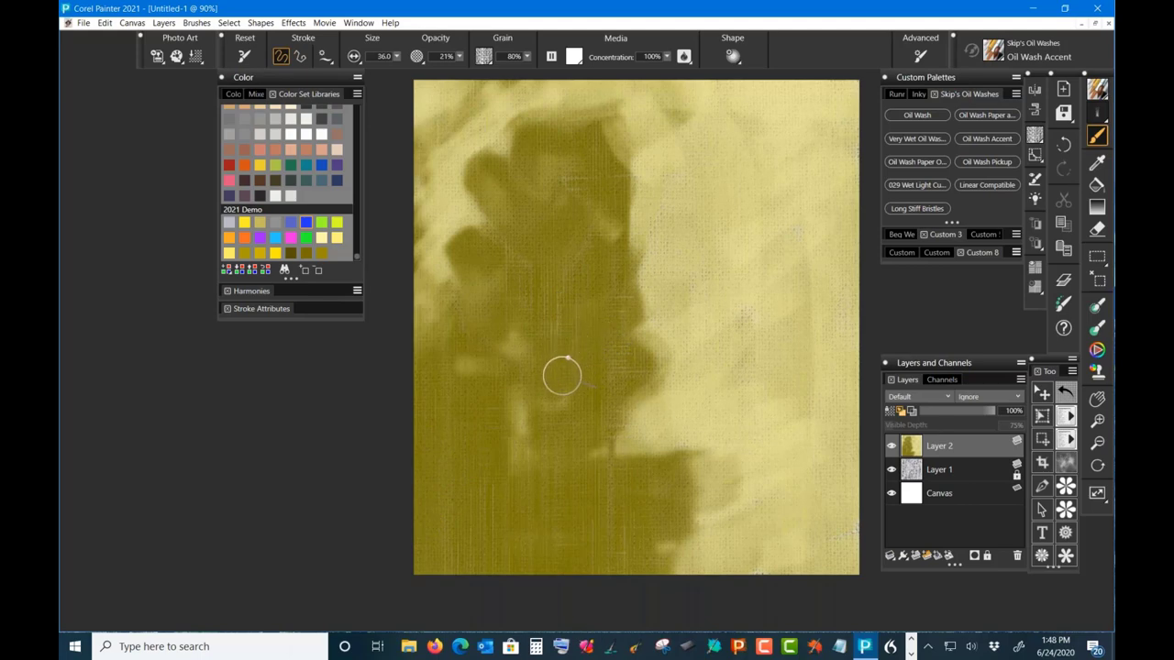
# Step: Paint a light periwinkle block at the olive mass's lower-right edge and work dark navy into its upper and left edges with a downward drip
pyautogui.moveTo(573, 355)
pyautogui.mouseDown()
pyautogui.moveTo(585, 452)
pyautogui.moveTo(574, 360)
pyautogui.moveTo(576, 432)
pyautogui.moveTo(581, 451)
pyautogui.moveTo(576, 358)
pyautogui.moveTo(590, 455)
pyautogui.moveTo(594, 353)
pyautogui.moveTo(596, 459)
pyautogui.moveTo(604, 373)
pyautogui.moveTo(611, 473)
pyautogui.moveTo(621, 370)
pyautogui.moveTo(622, 458)
pyautogui.moveTo(644, 364)
pyautogui.moveTo(649, 468)
pyautogui.moveTo(665, 368)
pyautogui.moveTo(661, 454)
pyautogui.moveTo(669, 384)
pyautogui.moveTo(684, 443)
pyautogui.moveTo(691, 356)
pyautogui.moveTo(691, 473)
pyautogui.moveTo(687, 422)
pyautogui.moveTo(694, 451)
pyautogui.moveTo(628, 457)
pyautogui.moveTo(691, 441)
pyautogui.mouseUp()
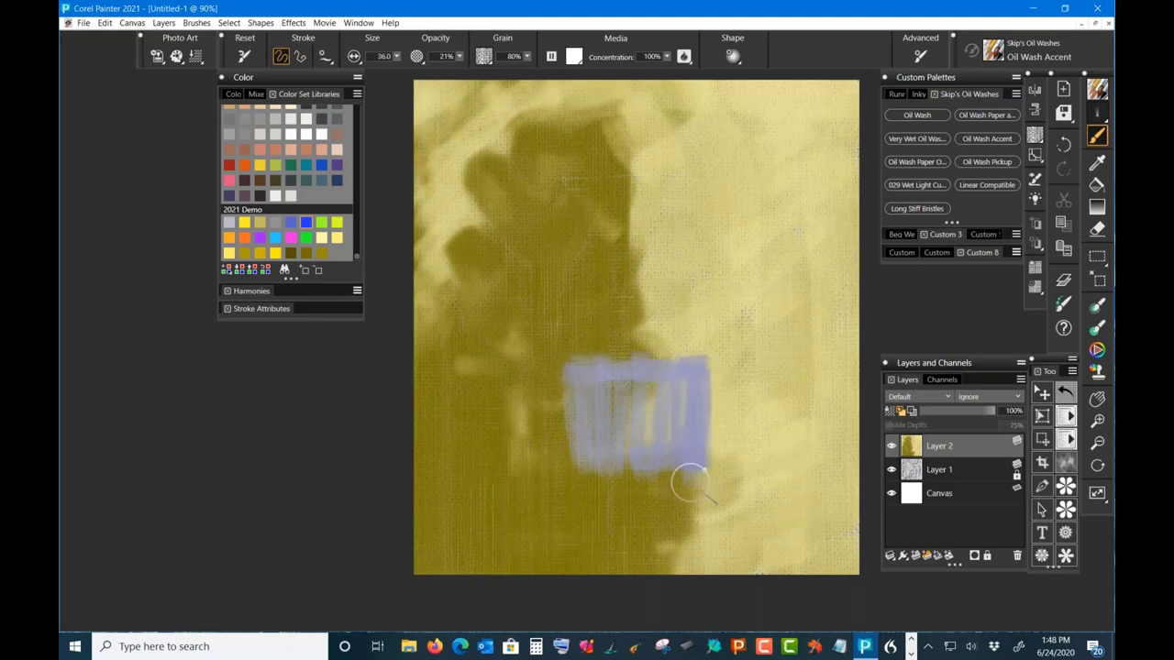
pyautogui.moveTo(690, 482)
pyautogui.mouseDown()
pyautogui.moveTo(602, 472)
pyautogui.moveTo(679, 477)
pyautogui.moveTo(611, 492)
pyautogui.moveTo(567, 483)
pyautogui.moveTo(572, 402)
pyautogui.mouseUp()
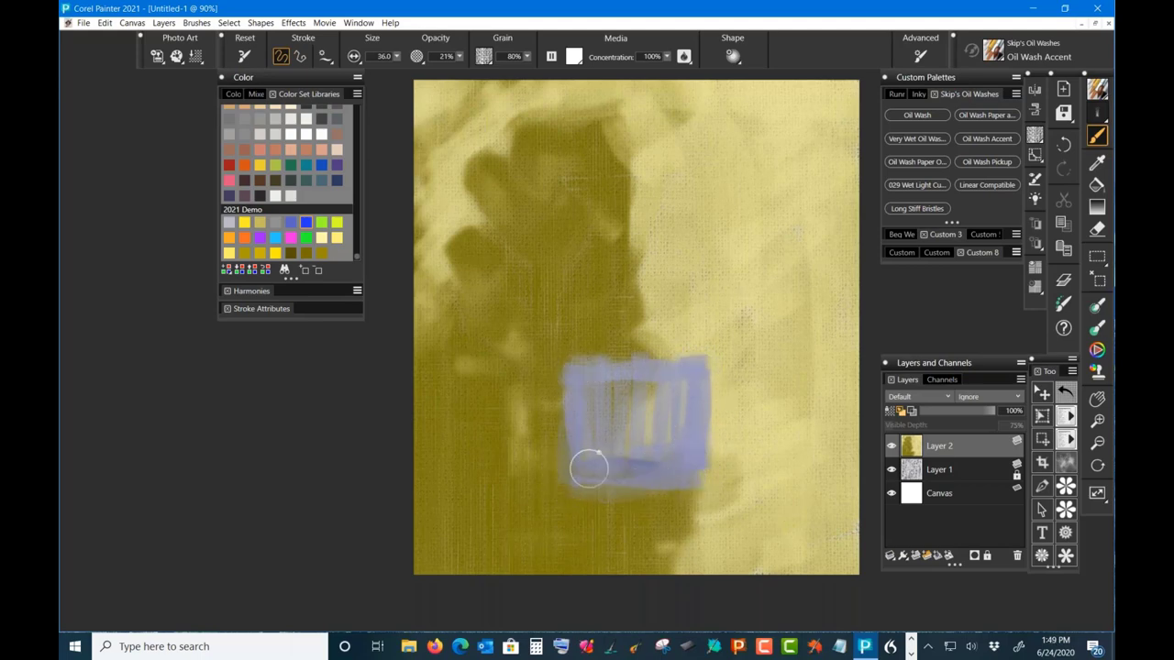
pyautogui.moveTo(618, 469); pyautogui.dragTo(645, 463)
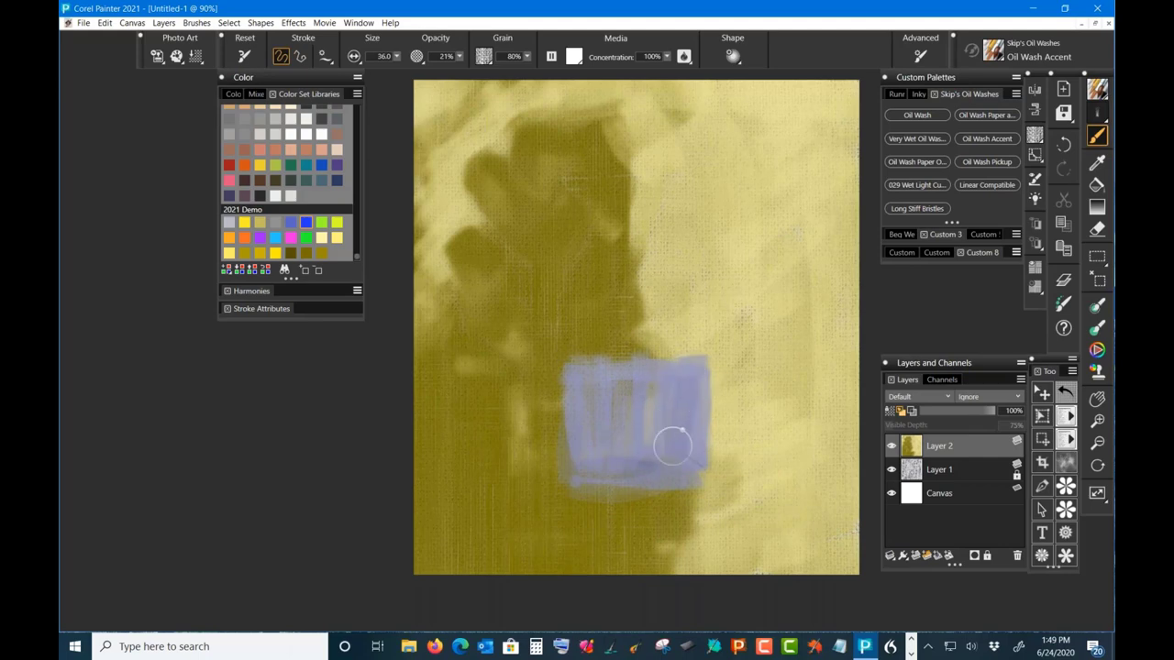
pyautogui.moveTo(676, 383)
pyautogui.mouseDown()
pyautogui.moveTo(570, 389)
pyautogui.moveTo(691, 368)
pyautogui.moveTo(560, 376)
pyautogui.moveTo(574, 381)
pyautogui.moveTo(582, 468)
pyautogui.moveTo(621, 449)
pyautogui.moveTo(599, 420)
pyautogui.moveTo(627, 404)
pyautogui.moveTo(626, 417)
pyautogui.moveTo(674, 397)
pyautogui.moveTo(648, 424)
pyautogui.moveTo(687, 411)
pyautogui.moveTo(683, 427)
pyautogui.moveTo(634, 430)
pyautogui.moveTo(679, 416)
pyautogui.moveTo(692, 381)
pyautogui.moveTo(680, 420)
pyautogui.moveTo(578, 512)
pyautogui.mouseUp()
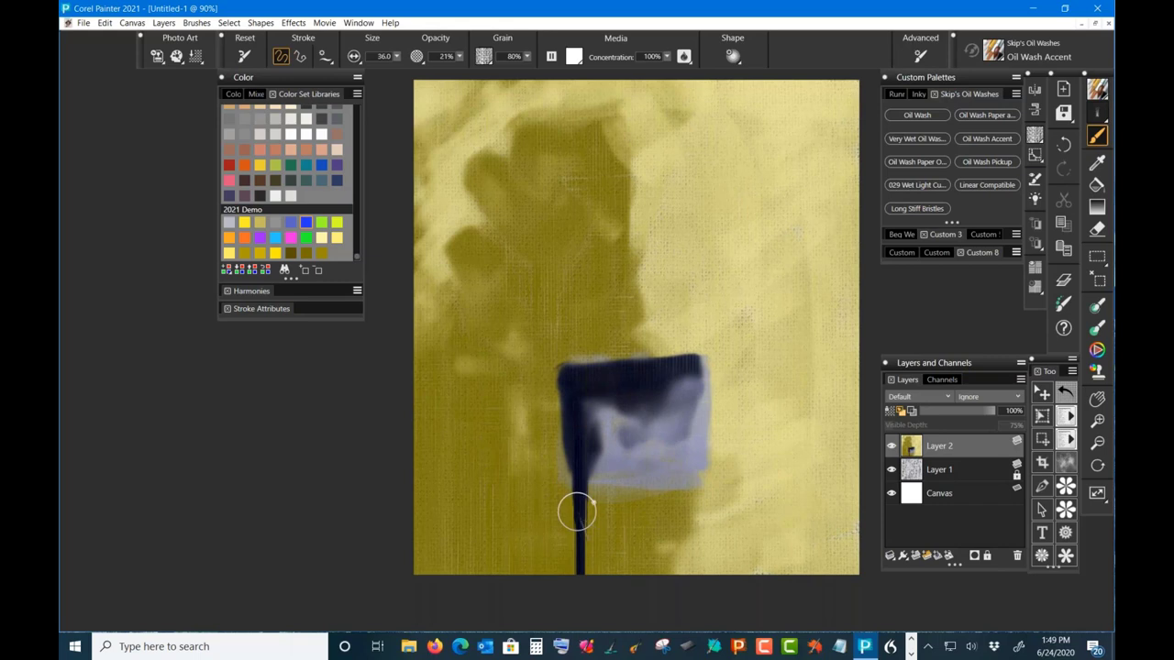
pyautogui.moveTo(641, 395)
pyautogui.mouseDown()
pyautogui.moveTo(686, 375)
pyautogui.moveTo(632, 376)
pyautogui.moveTo(656, 375)
pyautogui.moveTo(660, 392)
pyautogui.moveTo(617, 413)
pyautogui.moveTo(662, 417)
pyautogui.moveTo(648, 411)
pyautogui.moveTo(642, 429)
pyautogui.moveTo(682, 404)
pyautogui.moveTo(682, 427)
pyautogui.moveTo(692, 409)
pyautogui.moveTo(688, 453)
pyautogui.moveTo(663, 434)
pyautogui.moveTo(631, 450)
pyautogui.mouseUp()
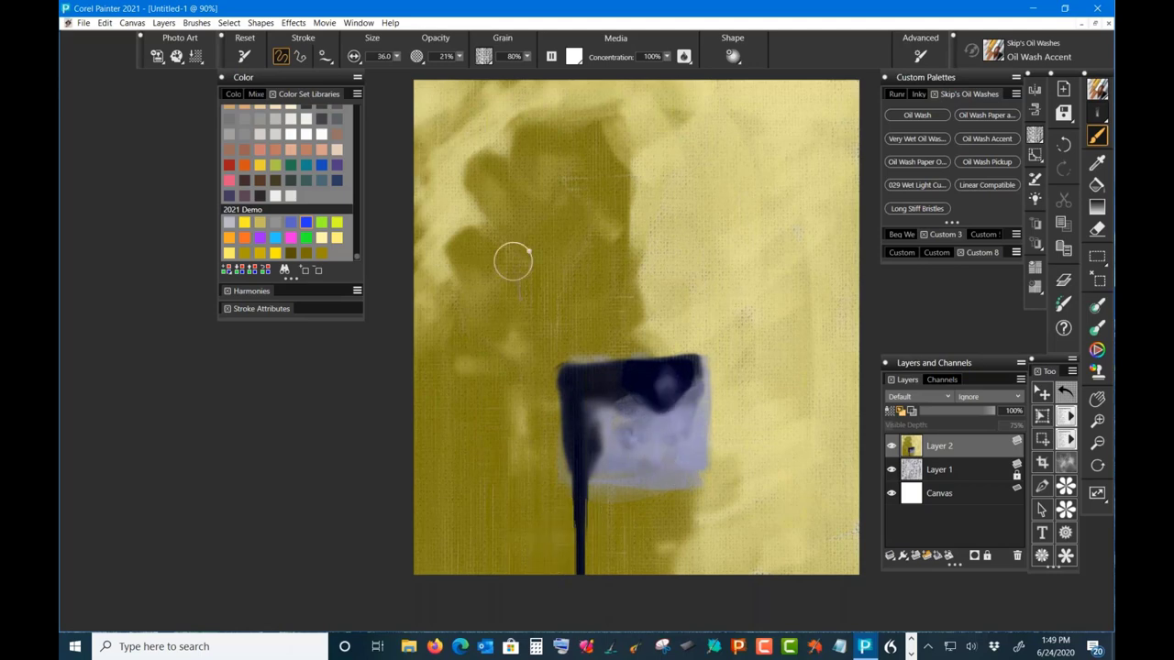
pyautogui.press('`')
pyautogui.click(477, 233)
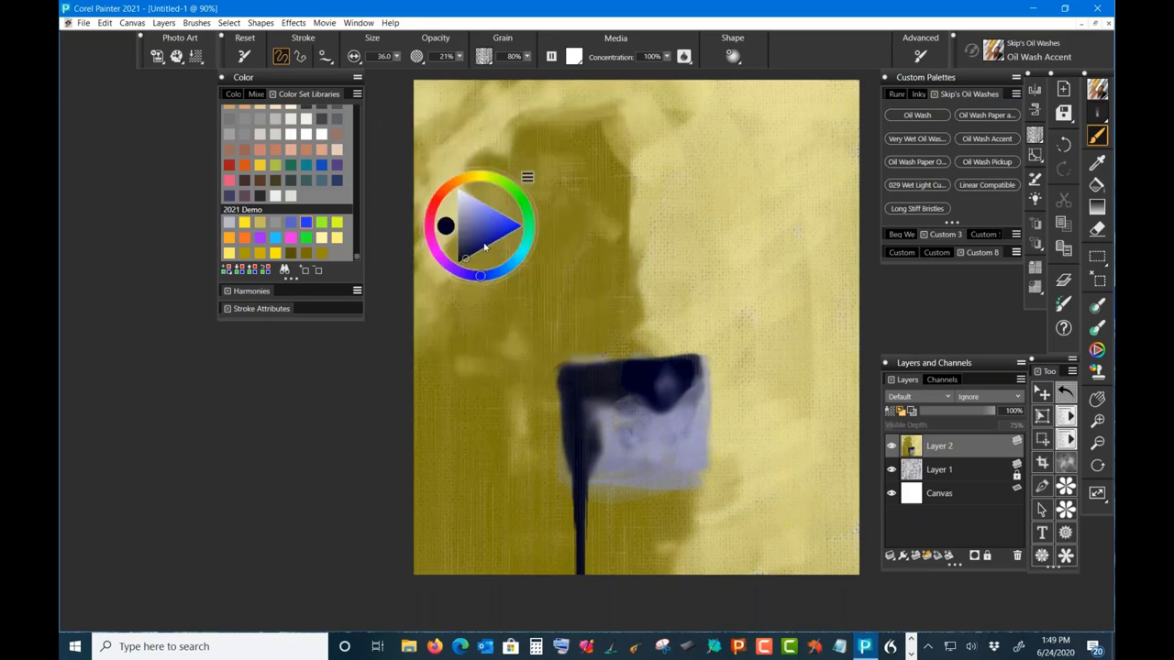
pyautogui.click(323, 261)
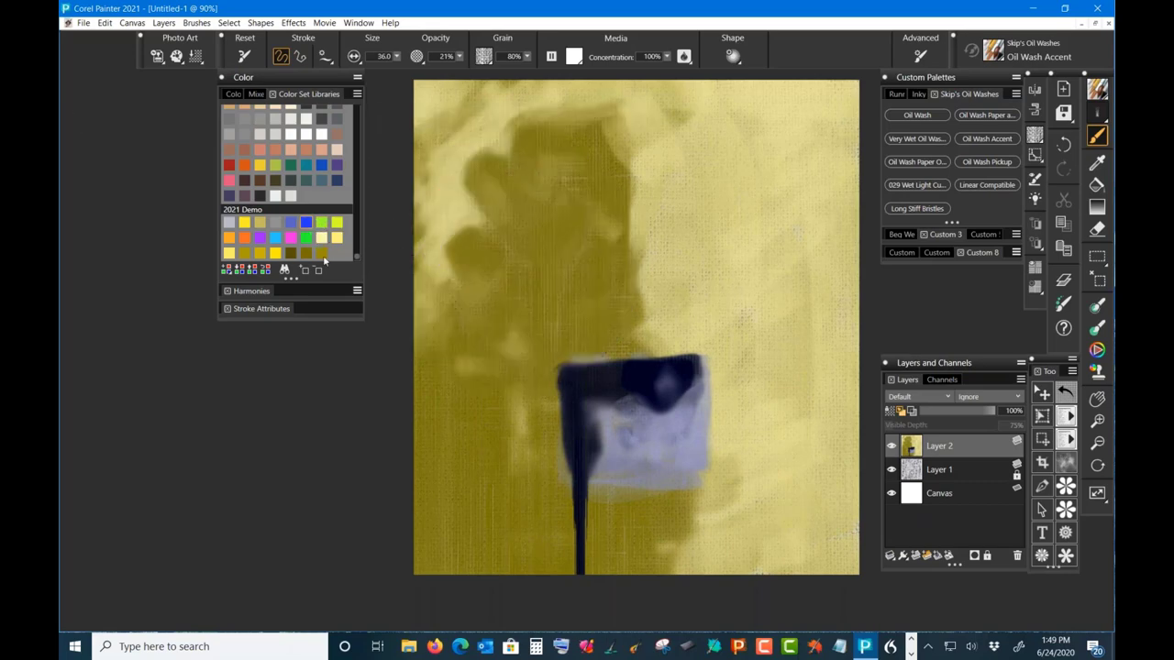
pyautogui.press('`')
pyautogui.click(467, 238)
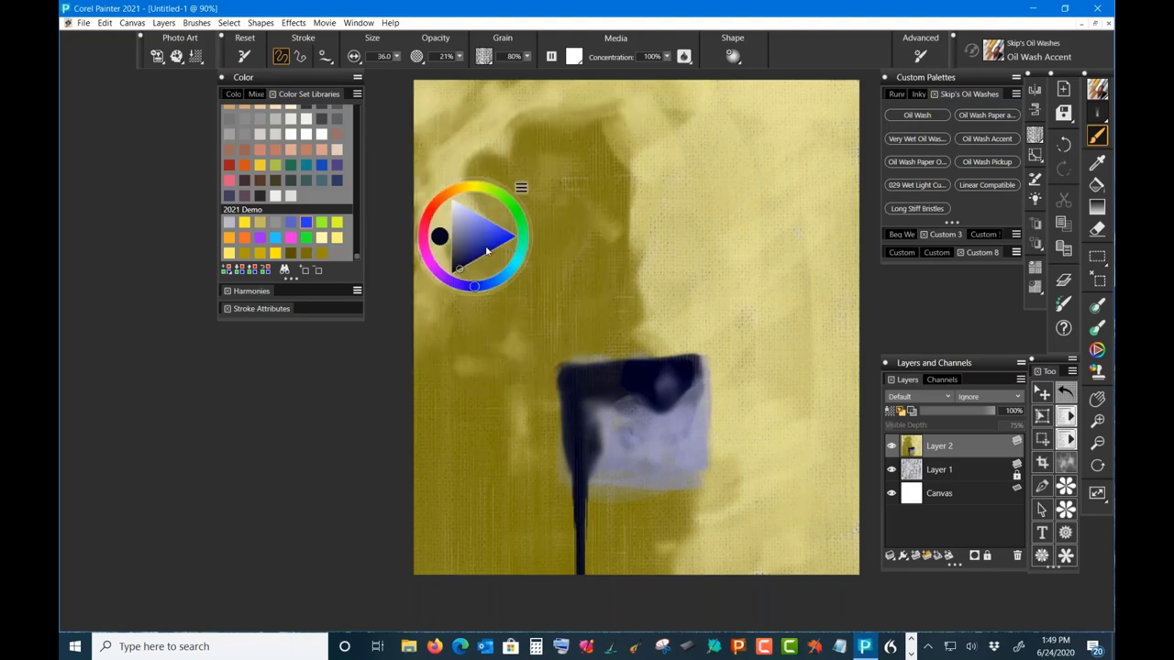
# Step: Select the bright green swatch from the 2021 Demo set, and choose a dark teal and a light green in the Temporal Color Wheel
pyautogui.click(321, 222)
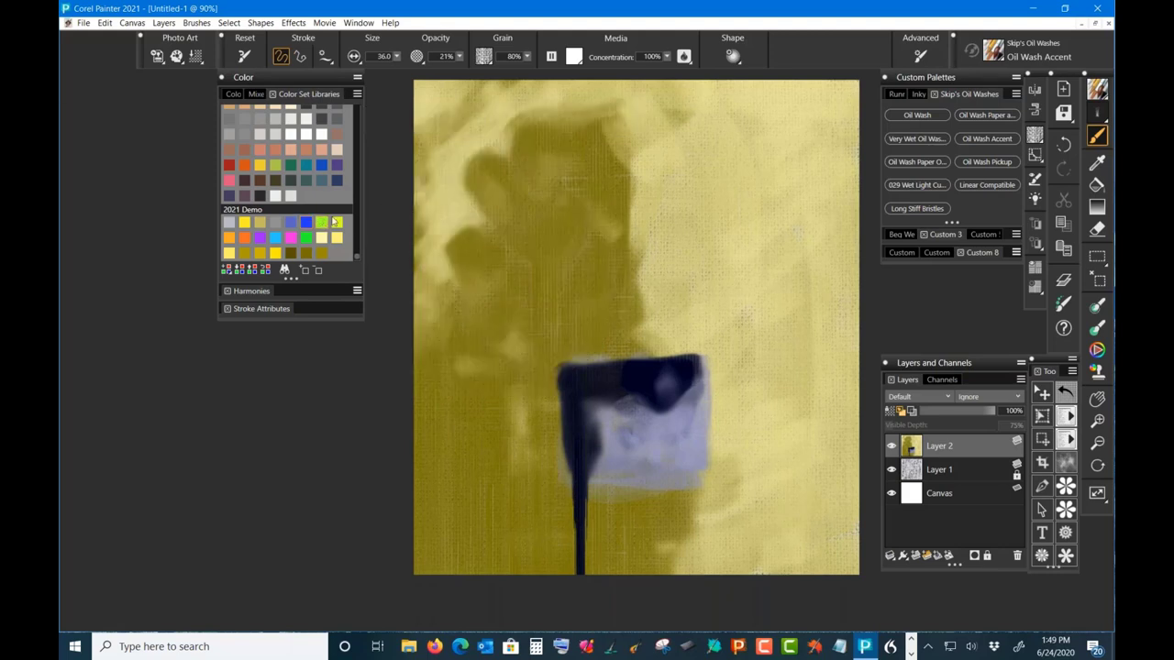
pyautogui.press('`')
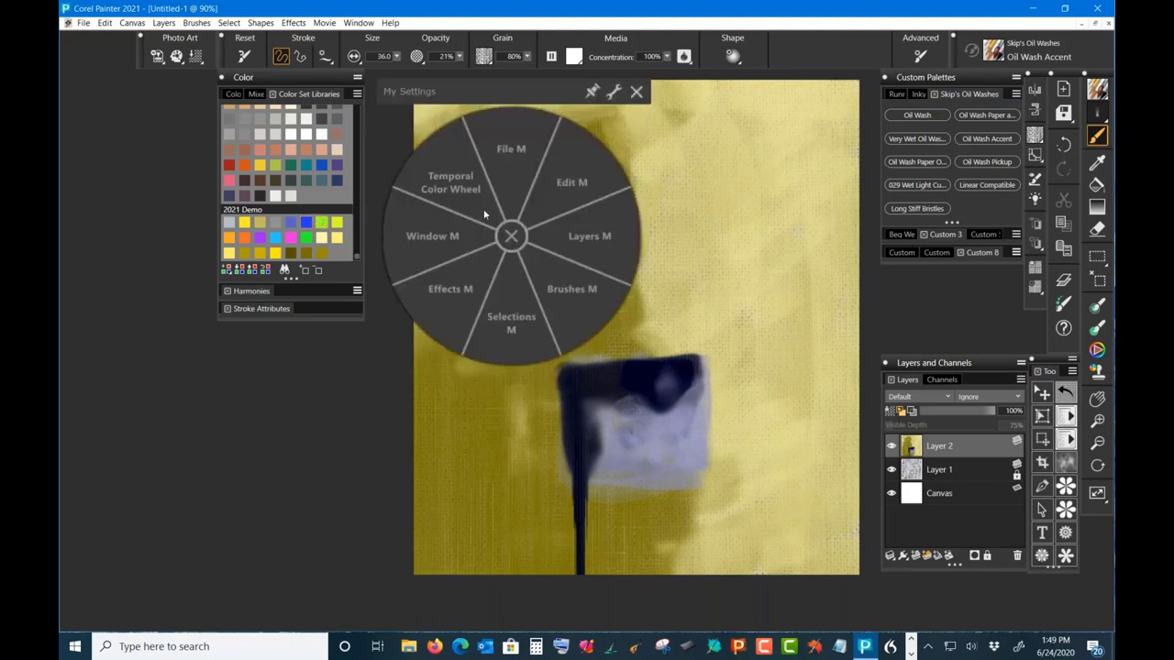
pyautogui.click(484, 214)
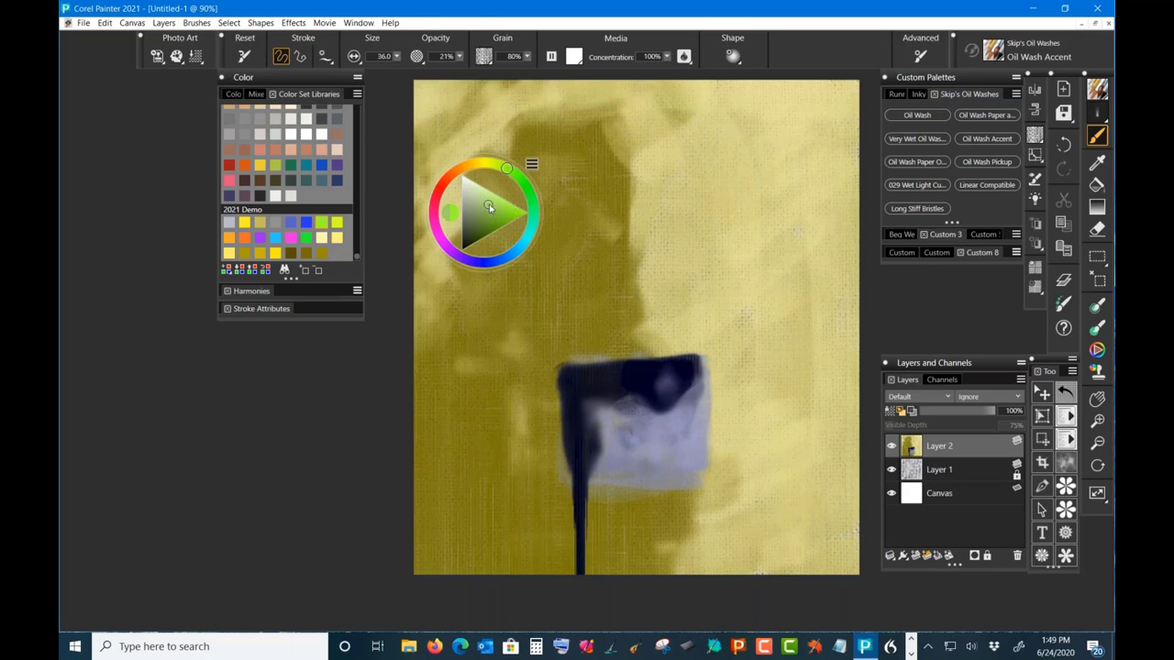
pyautogui.click(492, 204)
pyautogui.click(484, 261)
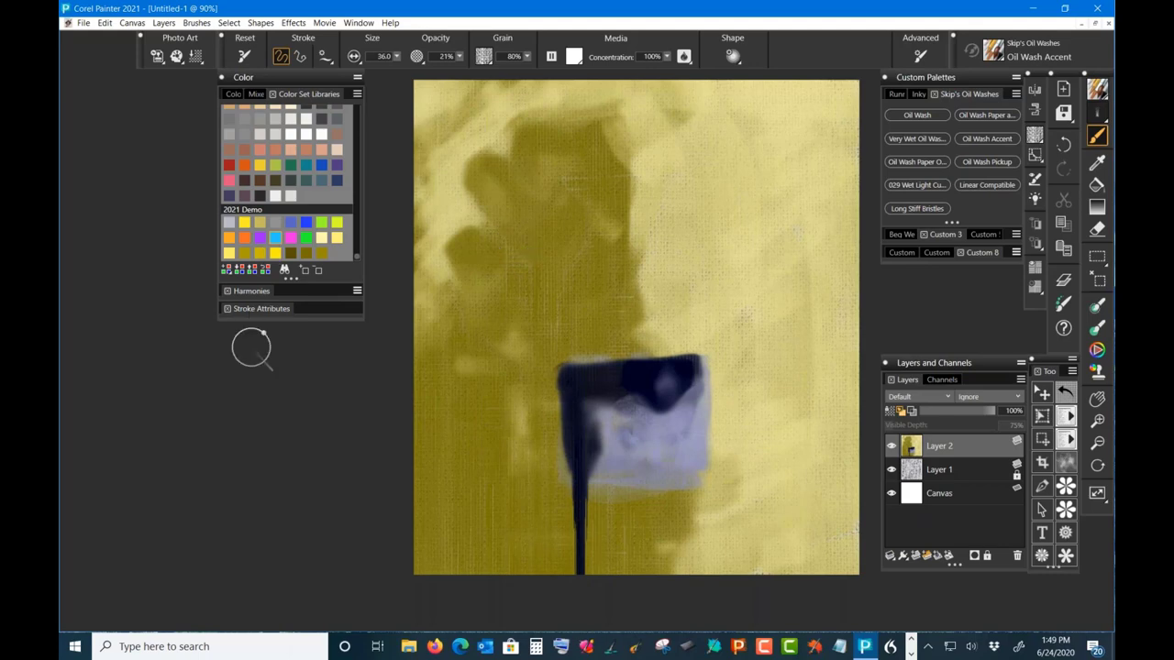
pyautogui.press('`')
pyautogui.click(474, 217)
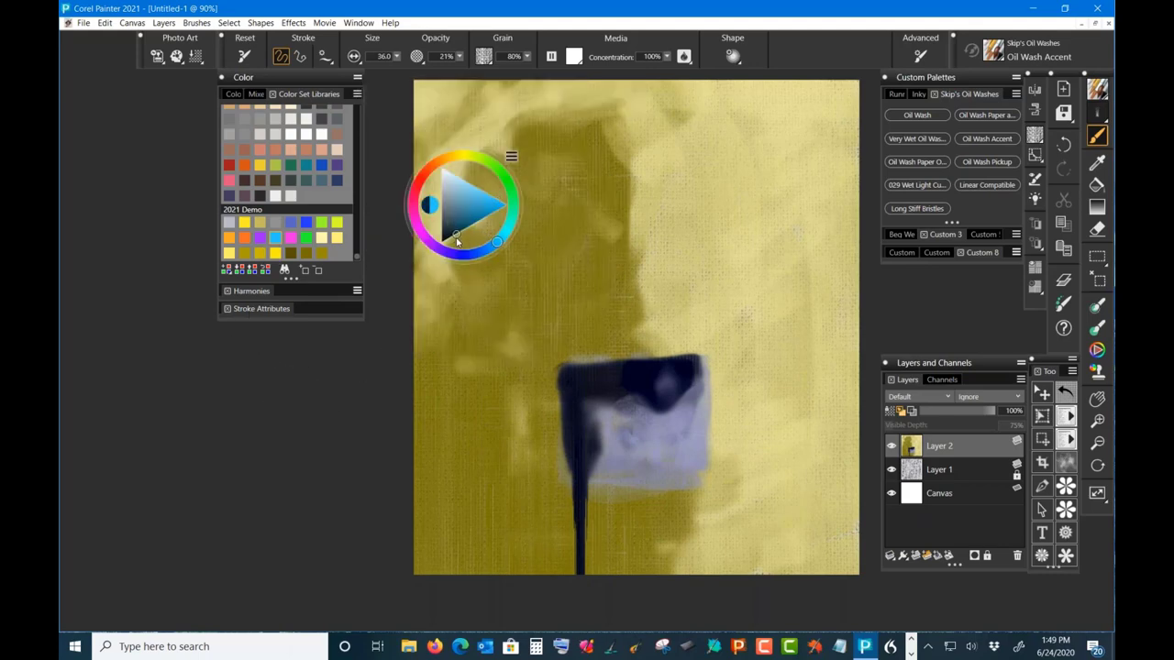
pyautogui.click(485, 161)
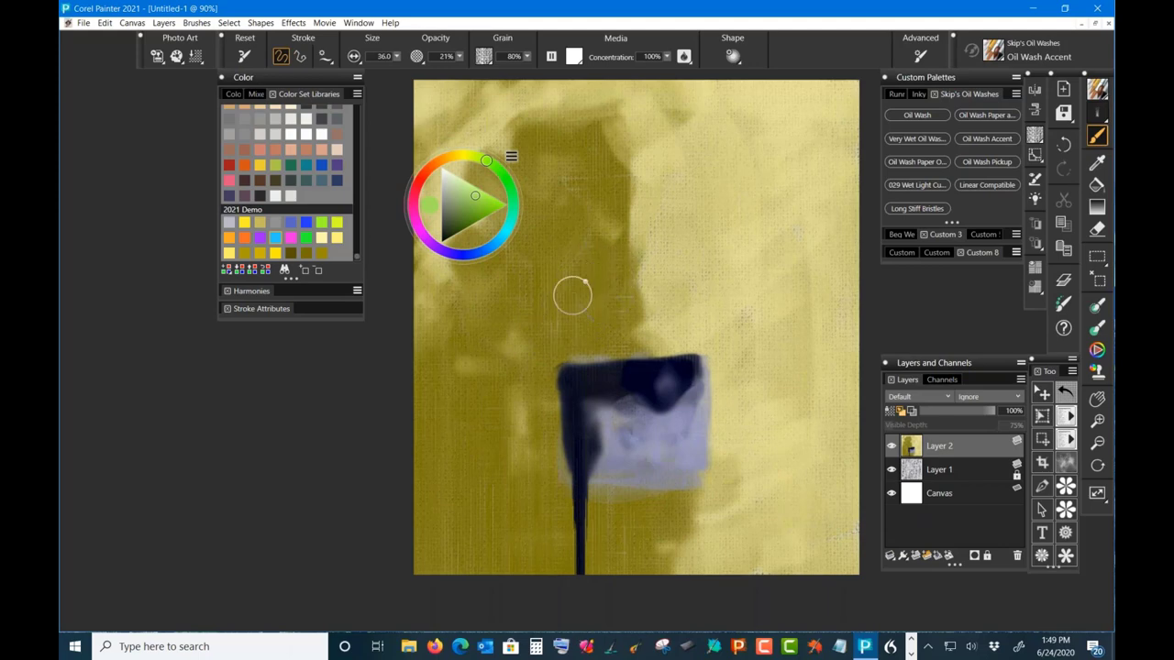
# Step: Dab foliage above the periwinkle pot, with light green leaves on the right side and dark teal-green leaves on the left
pyautogui.moveTo(572, 294)
pyautogui.mouseDown()
pyautogui.moveTo(556, 335)
pyautogui.moveTo(584, 323)
pyautogui.moveTo(589, 350)
pyautogui.moveTo(609, 351)
pyautogui.moveTo(548, 359)
pyautogui.moveTo(510, 329)
pyautogui.moveTo(476, 339)
pyautogui.moveTo(548, 316)
pyautogui.moveTo(537, 293)
pyautogui.moveTo(579, 285)
pyautogui.moveTo(597, 321)
pyautogui.moveTo(596, 307)
pyautogui.moveTo(639, 317)
pyautogui.moveTo(667, 339)
pyautogui.moveTo(658, 355)
pyautogui.moveTo(658, 321)
pyautogui.moveTo(674, 314)
pyautogui.moveTo(704, 335)
pyautogui.moveTo(622, 309)
pyautogui.moveTo(592, 273)
pyautogui.moveTo(554, 299)
pyautogui.moveTo(539, 250)
pyautogui.moveTo(605, 212)
pyautogui.moveTo(592, 199)
pyautogui.moveTo(535, 229)
pyautogui.moveTo(647, 198)
pyautogui.moveTo(673, 175)
pyautogui.moveTo(611, 180)
pyautogui.moveTo(591, 170)
pyautogui.moveTo(590, 187)
pyautogui.moveTo(658, 138)
pyautogui.moveTo(614, 188)
pyautogui.moveTo(602, 167)
pyautogui.moveTo(557, 185)
pyautogui.moveTo(557, 239)
pyautogui.moveTo(513, 261)
pyautogui.moveTo(571, 289)
pyautogui.moveTo(491, 330)
pyautogui.moveTo(569, 319)
pyautogui.moveTo(527, 381)
pyautogui.moveTo(537, 286)
pyautogui.moveTo(705, 253)
pyautogui.moveTo(732, 295)
pyautogui.moveTo(734, 332)
pyautogui.moveTo(757, 347)
pyautogui.moveTo(718, 280)
pyautogui.moveTo(725, 234)
pyautogui.moveTo(730, 257)
pyautogui.moveTo(686, 270)
pyautogui.moveTo(675, 252)
pyautogui.moveTo(711, 206)
pyautogui.moveTo(736, 213)
pyautogui.moveTo(670, 195)
pyautogui.moveTo(714, 321)
pyautogui.moveTo(688, 384)
pyautogui.moveTo(770, 346)
pyautogui.moveTo(755, 312)
pyautogui.moveTo(764, 322)
pyautogui.moveTo(772, 286)
pyautogui.moveTo(665, 151)
pyautogui.moveTo(655, 117)
pyautogui.moveTo(633, 123)
pyautogui.moveTo(738, 209)
pyautogui.moveTo(699, 331)
pyautogui.moveTo(779, 356)
pyautogui.moveTo(632, 320)
pyautogui.moveTo(574, 332)
pyautogui.moveTo(487, 319)
pyautogui.moveTo(511, 362)
pyautogui.moveTo(490, 385)
pyautogui.moveTo(522, 340)
pyautogui.moveTo(561, 358)
pyautogui.moveTo(560, 379)
pyautogui.moveTo(601, 348)
pyautogui.moveTo(464, 412)
pyautogui.mouseUp()
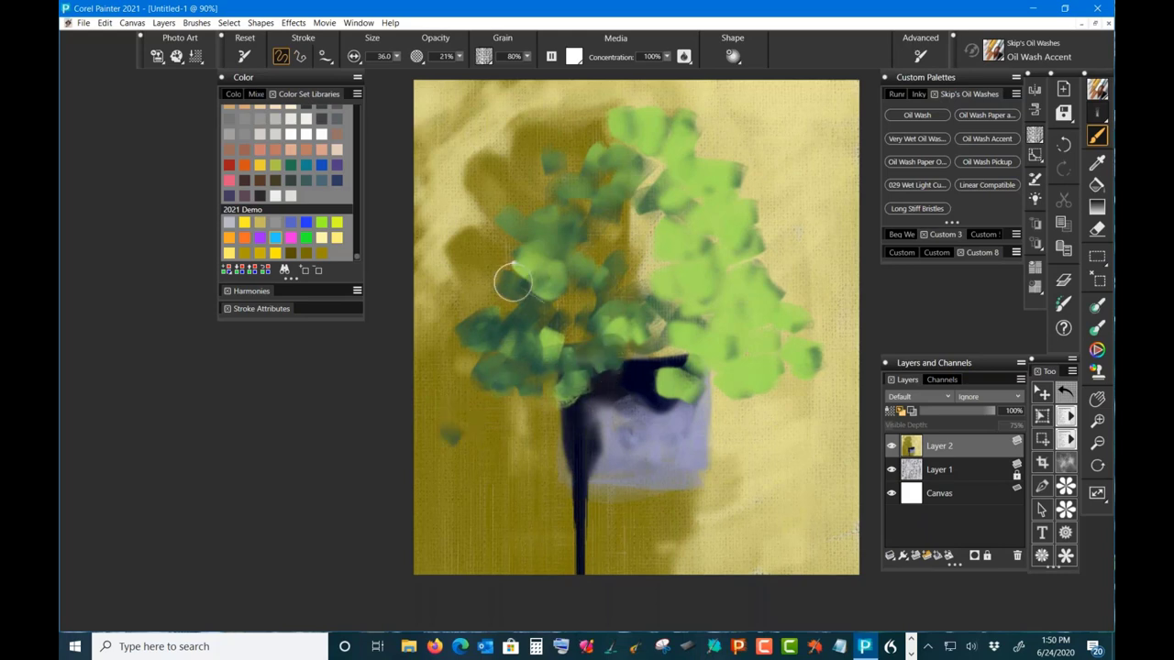
pyautogui.moveTo(512, 284)
pyautogui.mouseDown()
pyautogui.moveTo(486, 332)
pyautogui.moveTo(533, 296)
pyautogui.moveTo(507, 262)
pyautogui.moveTo(508, 230)
pyautogui.moveTo(580, 319)
pyautogui.moveTo(554, 304)
pyautogui.moveTo(582, 235)
pyautogui.moveTo(614, 242)
pyautogui.moveTo(590, 312)
pyautogui.moveTo(639, 246)
pyautogui.moveTo(623, 223)
pyautogui.moveTo(635, 214)
pyautogui.moveTo(623, 227)
pyautogui.moveTo(639, 277)
pyautogui.moveTo(573, 307)
pyautogui.moveTo(583, 336)
pyautogui.moveTo(649, 350)
pyautogui.moveTo(654, 329)
pyautogui.moveTo(675, 352)
pyautogui.moveTo(636, 185)
pyautogui.moveTo(661, 176)
pyautogui.moveTo(608, 157)
pyautogui.moveTo(614, 117)
pyautogui.moveTo(571, 186)
pyautogui.moveTo(568, 144)
pyautogui.moveTo(530, 197)
pyautogui.moveTo(601, 120)
pyautogui.moveTo(603, 170)
pyautogui.moveTo(606, 107)
pyautogui.moveTo(612, 141)
pyautogui.moveTo(630, 142)
pyautogui.moveTo(593, 152)
pyautogui.moveTo(471, 244)
pyautogui.moveTo(573, 209)
pyautogui.moveTo(512, 208)
pyautogui.moveTo(620, 354)
pyautogui.mouseUp()
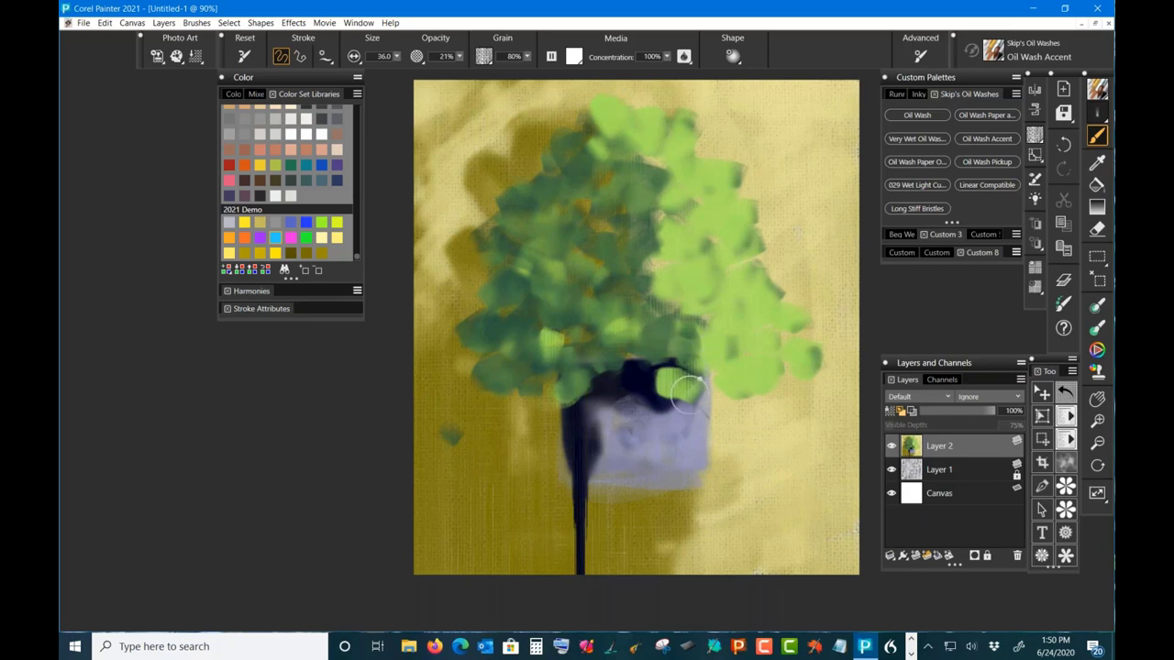
# Step: Select the orange swatch from the 2021 Demo set and check it in the Temporal Color Wheel
pyautogui.click(244, 238)
pyautogui.rightClick(519, 272)
pyautogui.click(488, 247)
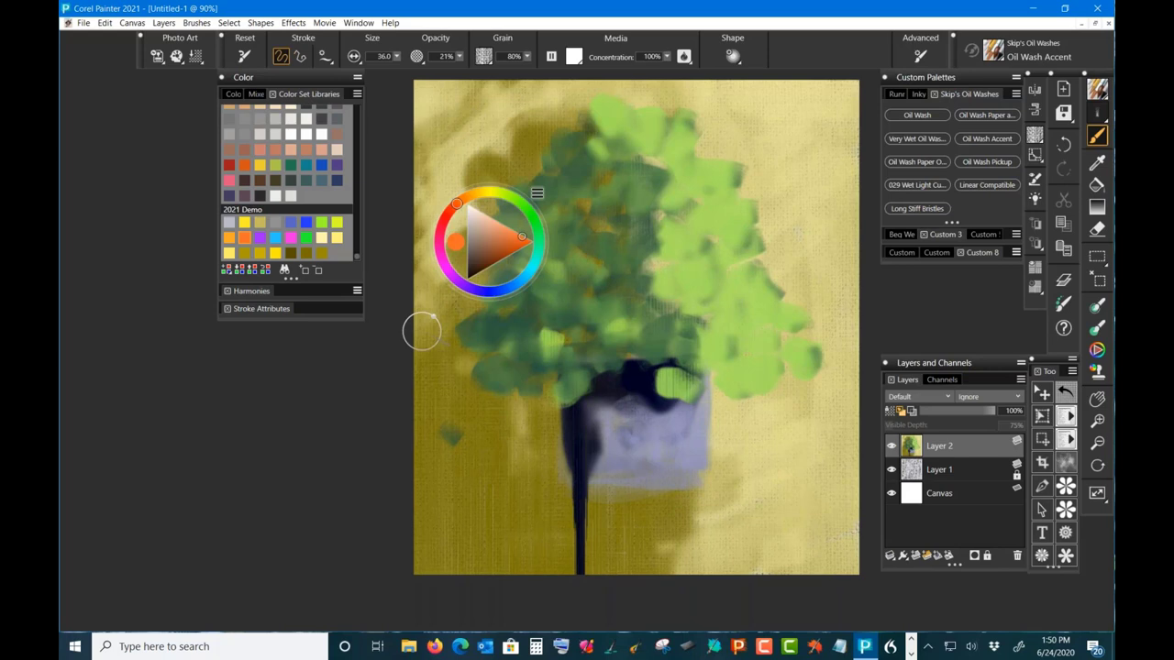
pyautogui.hotkey('shift', 'x')
# Step: Paint seven large orange teardrop blossoms across the green foliage, from the top down to just above the pot
pyautogui.click(596, 157)
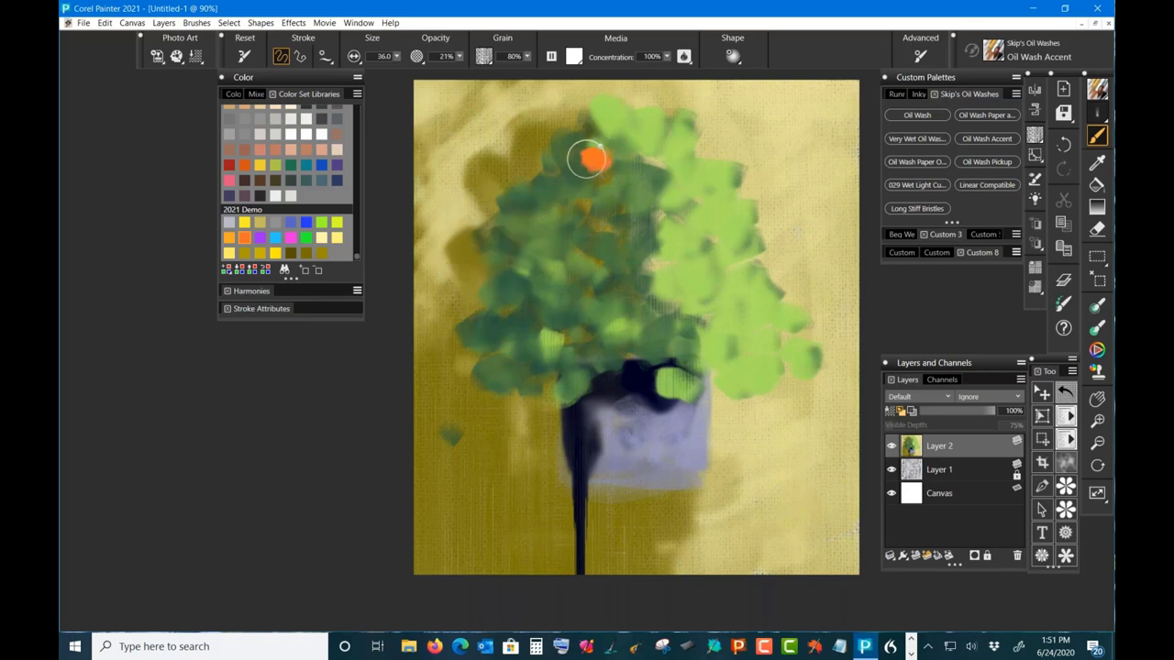
pyautogui.moveTo(586, 158)
pyautogui.mouseDown()
pyautogui.moveTo(599, 153)
pyautogui.moveTo(603, 218)
pyautogui.mouseUp()
pyautogui.moveTo(680, 166)
pyautogui.mouseDown()
pyautogui.moveTo(682, 197)
pyautogui.moveTo(683, 186)
pyautogui.mouseUp()
pyautogui.moveTo(739, 229); pyautogui.dragTo(743, 249)
pyautogui.moveTo(560, 267)
pyautogui.mouseDown()
pyautogui.moveTo(517, 281)
pyautogui.moveTo(556, 288)
pyautogui.moveTo(552, 298)
pyautogui.moveTo(557, 279)
pyautogui.moveTo(545, 292)
pyautogui.mouseUp()
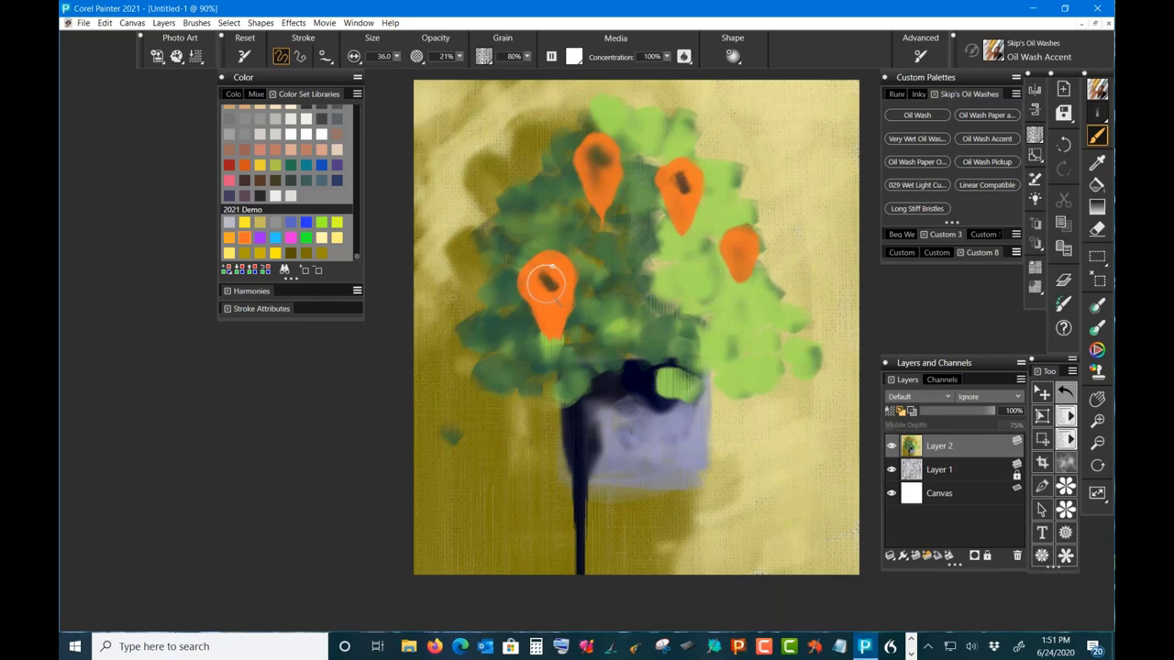
pyautogui.moveTo(632, 288)
pyautogui.mouseDown()
pyautogui.moveTo(631, 266)
pyautogui.moveTo(640, 296)
pyautogui.mouseUp()
pyautogui.moveTo(717, 323)
pyautogui.mouseDown()
pyautogui.moveTo(729, 328)
pyautogui.moveTo(725, 316)
pyautogui.moveTo(728, 353)
pyautogui.mouseUp()
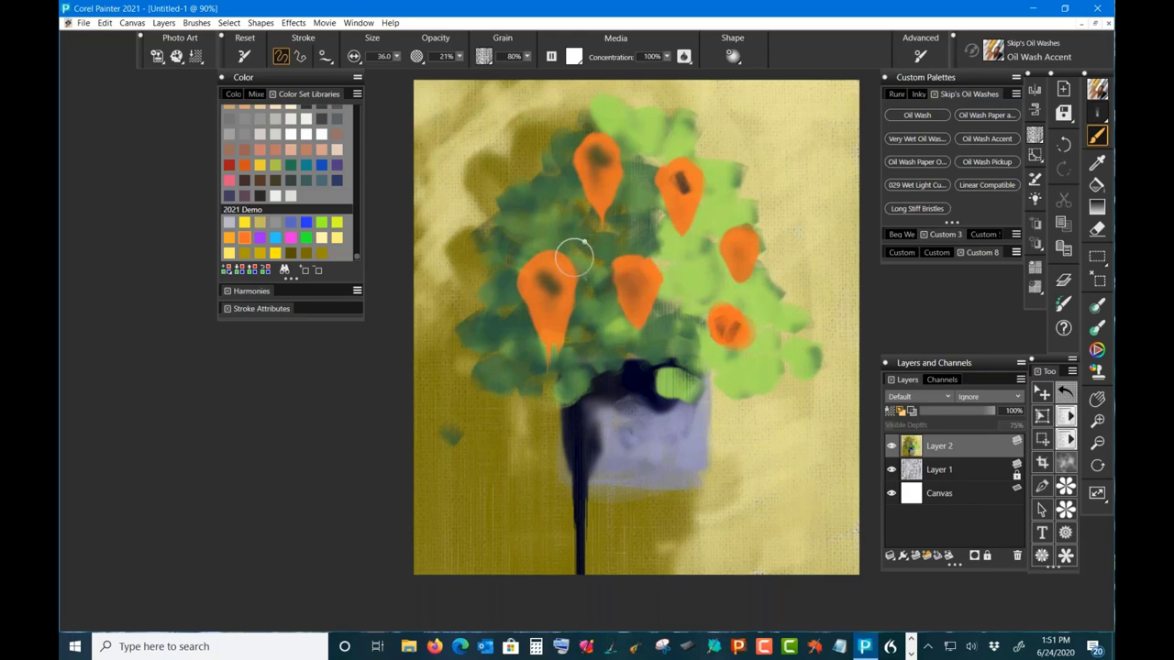
pyautogui.moveTo(528, 195)
pyautogui.mouseDown()
pyautogui.moveTo(519, 206)
pyautogui.moveTo(519, 189)
pyautogui.moveTo(506, 210)
pyautogui.moveTo(525, 247)
pyautogui.mouseUp()
# Step: Dab small orange accents among the light green leaves on the foliage's right side and along the pot's upper rim
pyautogui.click(669, 240)
pyautogui.click(704, 253)
pyautogui.click(774, 297)
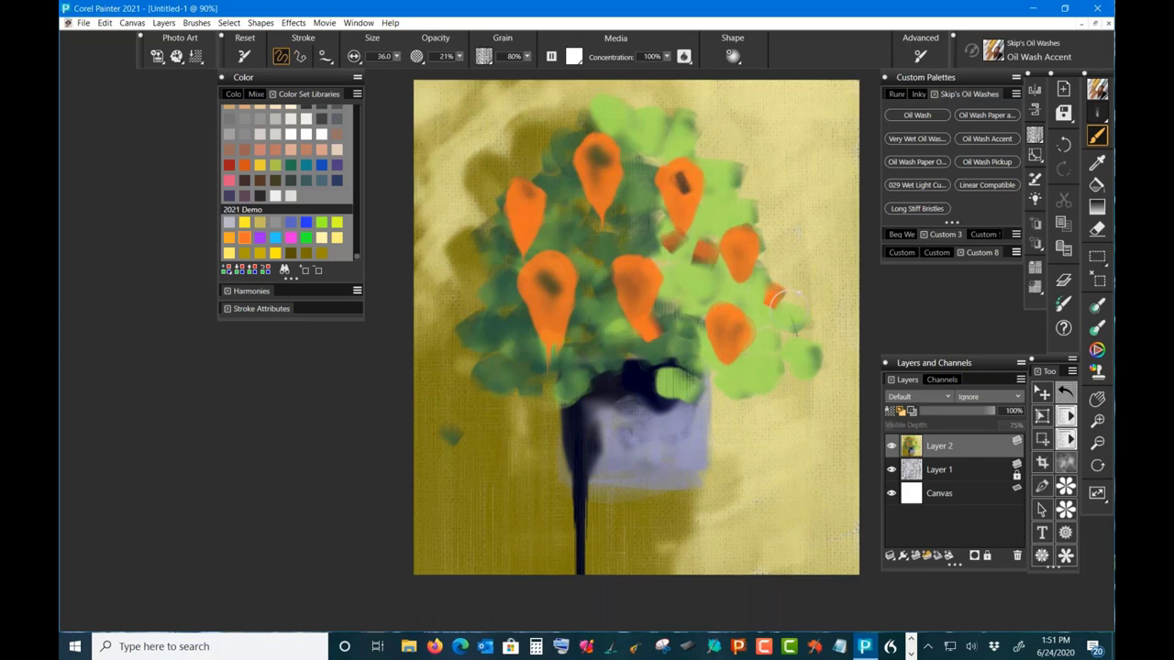
pyautogui.click(795, 305)
pyautogui.click(773, 332)
pyautogui.click(809, 360)
pyautogui.click(672, 341)
pyautogui.click(668, 377)
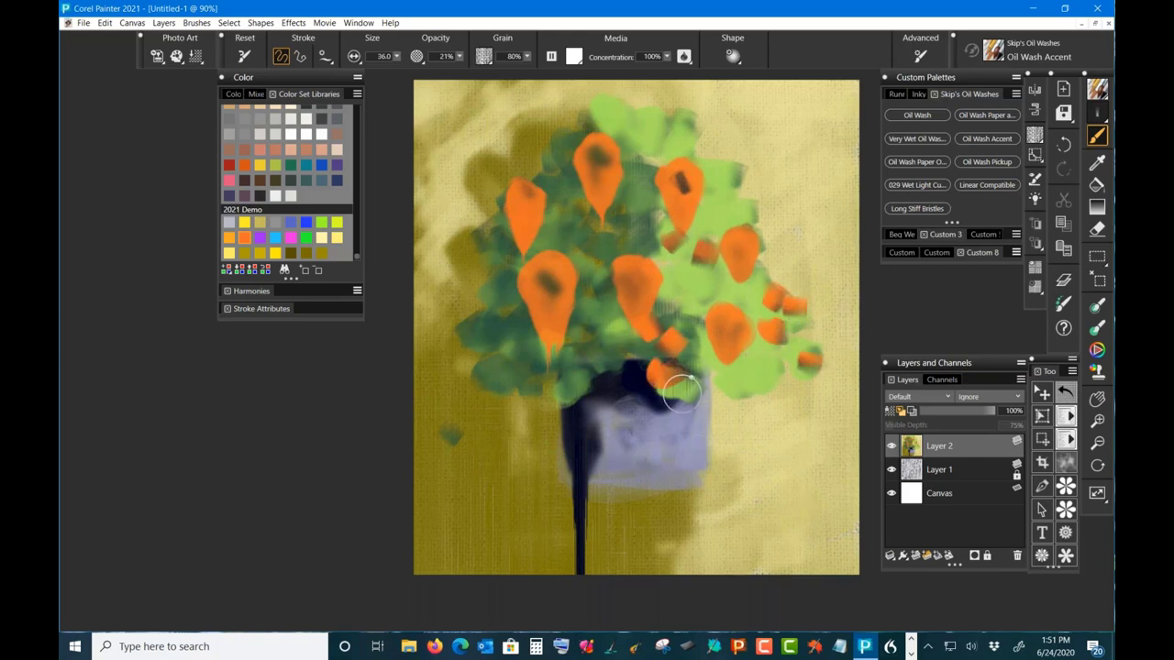
# Step: Scatter small orange dabs over the foliage's lower-left edge, upper edge and center, and one at the pot's rim
pyautogui.click(567, 365)
pyautogui.click(493, 356)
pyautogui.click(464, 372)
pyautogui.click(480, 326)
pyautogui.click(561, 213)
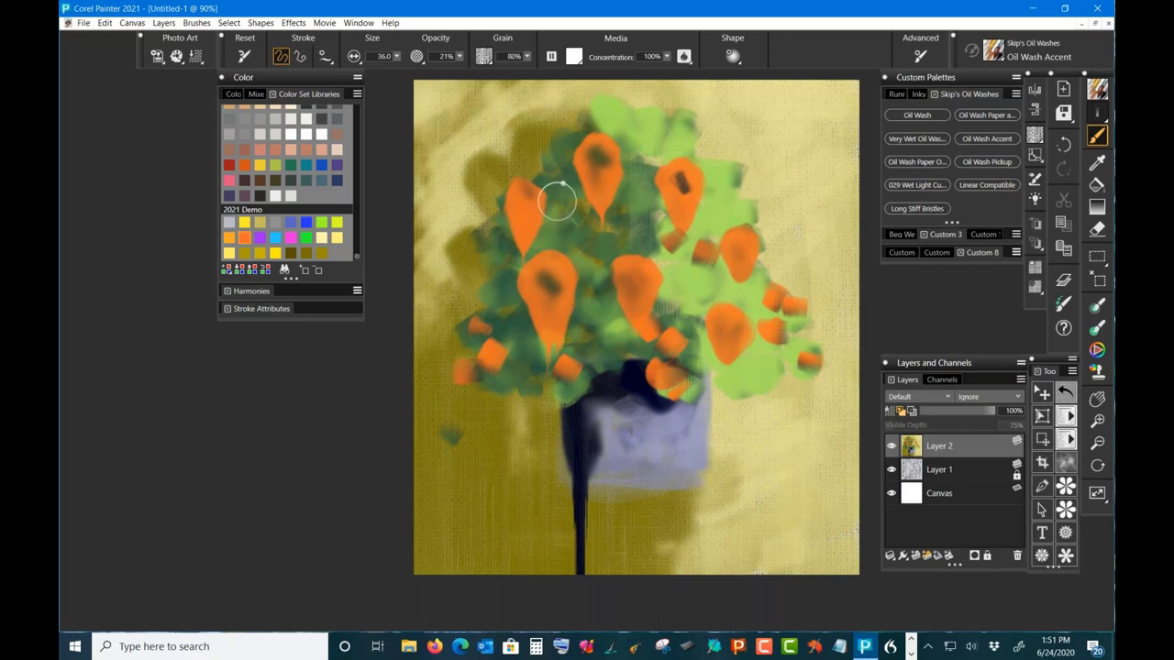
pyautogui.click(531, 146)
pyautogui.click(648, 115)
pyautogui.click(642, 157)
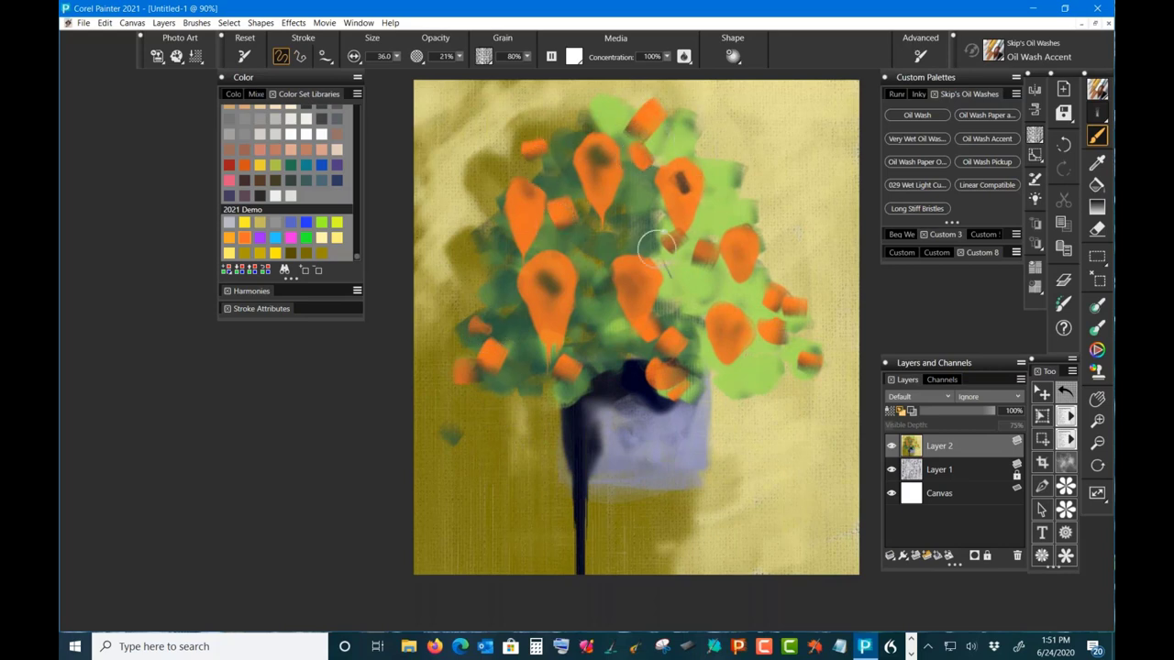
pyautogui.click(645, 243)
pyautogui.click(694, 277)
pyautogui.click(590, 287)
pyautogui.click(606, 305)
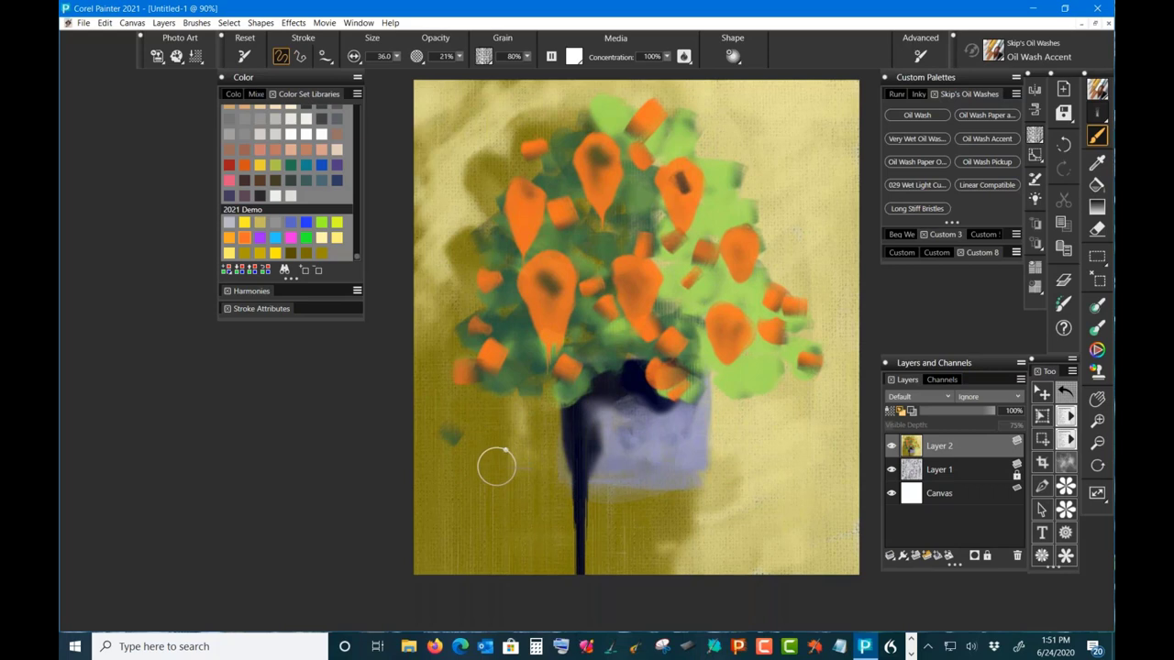
pyautogui.click(645, 366)
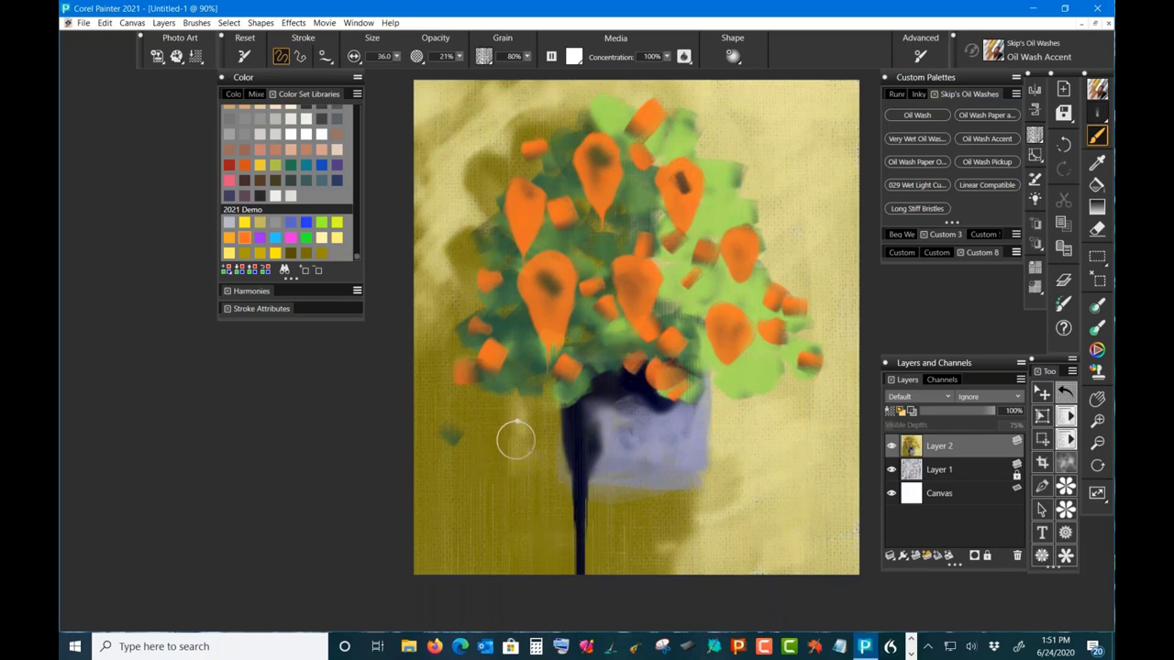
# Step: Show the color Mixer and, with the 029 Wet Light Curly knife, paint two thick yellow roses over the upper-right orange blossoms
pyautogui.click(258, 94)
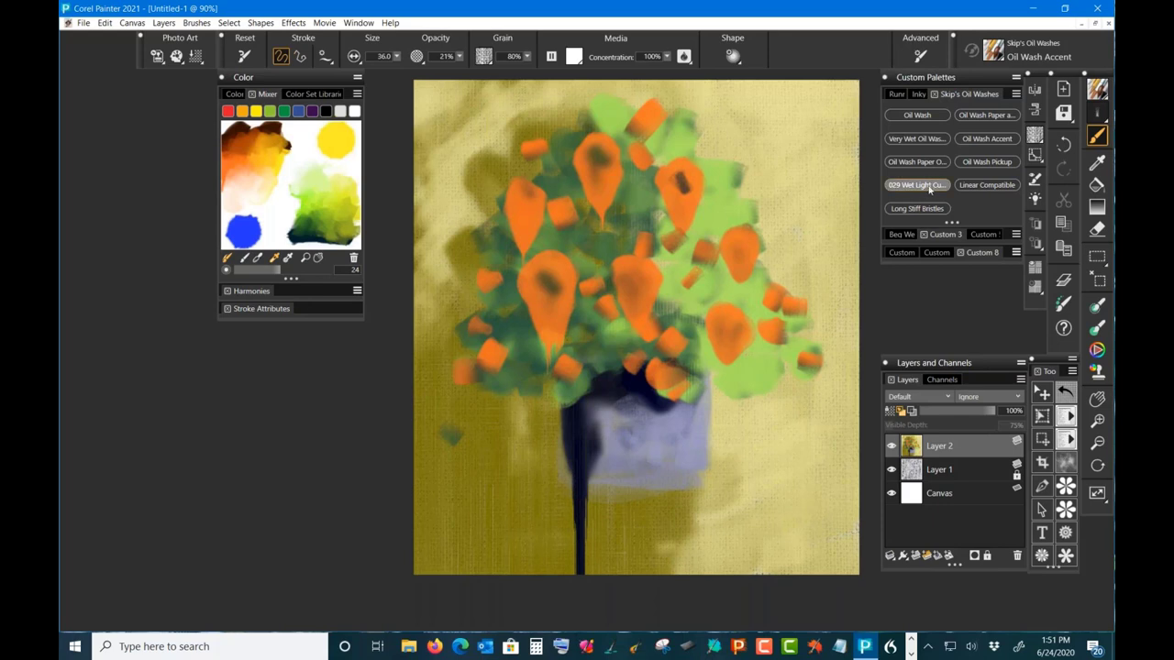
pyautogui.click(921, 186)
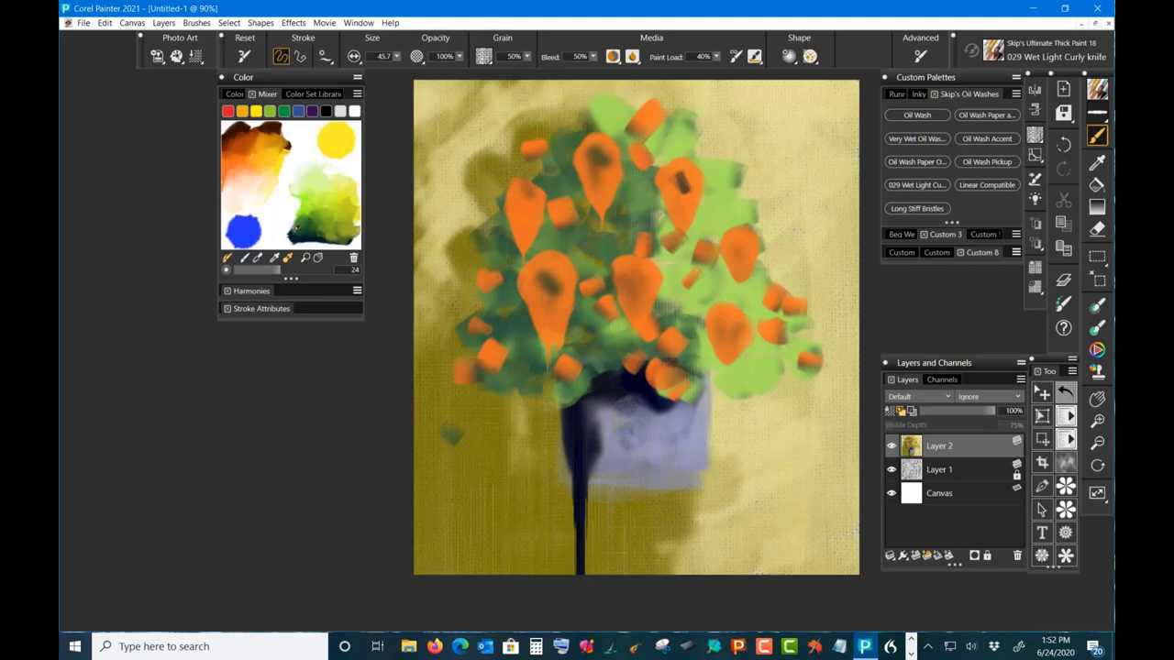
pyautogui.moveTo(747, 227)
pyautogui.mouseDown()
pyautogui.moveTo(750, 269)
pyautogui.moveTo(746, 240)
pyautogui.moveTo(727, 252)
pyautogui.moveTo(752, 266)
pyautogui.moveTo(751, 252)
pyautogui.moveTo(711, 252)
pyautogui.moveTo(757, 307)
pyautogui.moveTo(765, 270)
pyautogui.moveTo(711, 270)
pyautogui.moveTo(703, 304)
pyautogui.mouseUp()
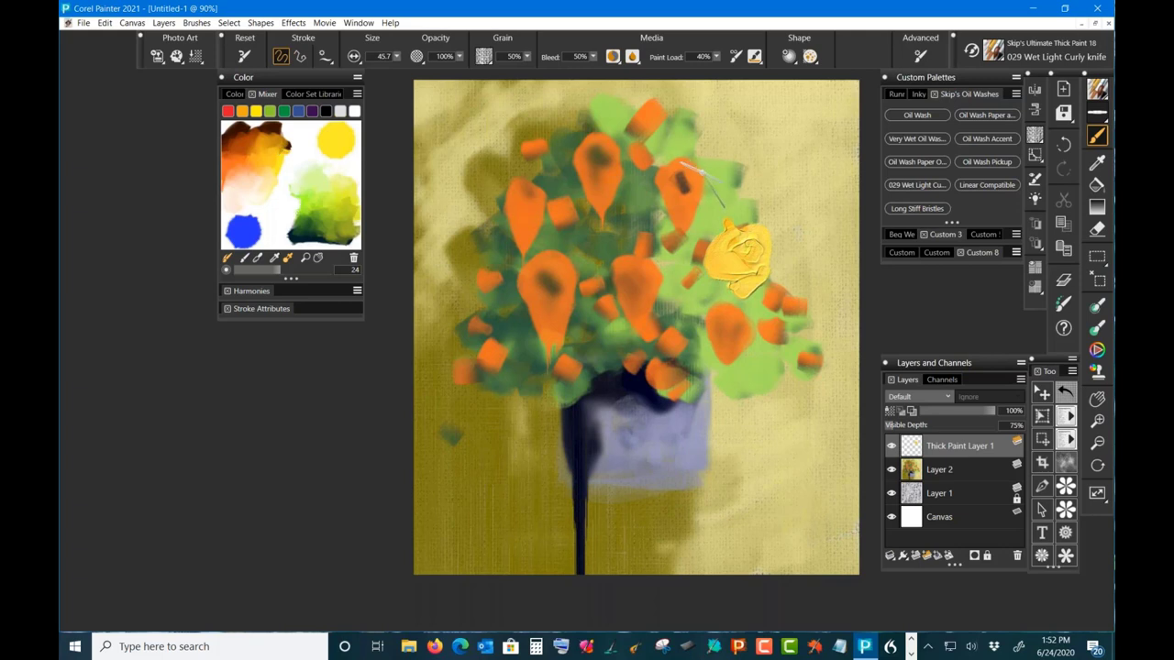
pyautogui.moveTo(681, 161)
pyautogui.mouseDown()
pyautogui.moveTo(659, 184)
pyautogui.moveTo(686, 183)
pyautogui.moveTo(676, 197)
pyautogui.moveTo(667, 179)
pyautogui.moveTo(653, 197)
pyautogui.moveTo(672, 219)
pyautogui.moveTo(707, 218)
pyautogui.mouseUp()
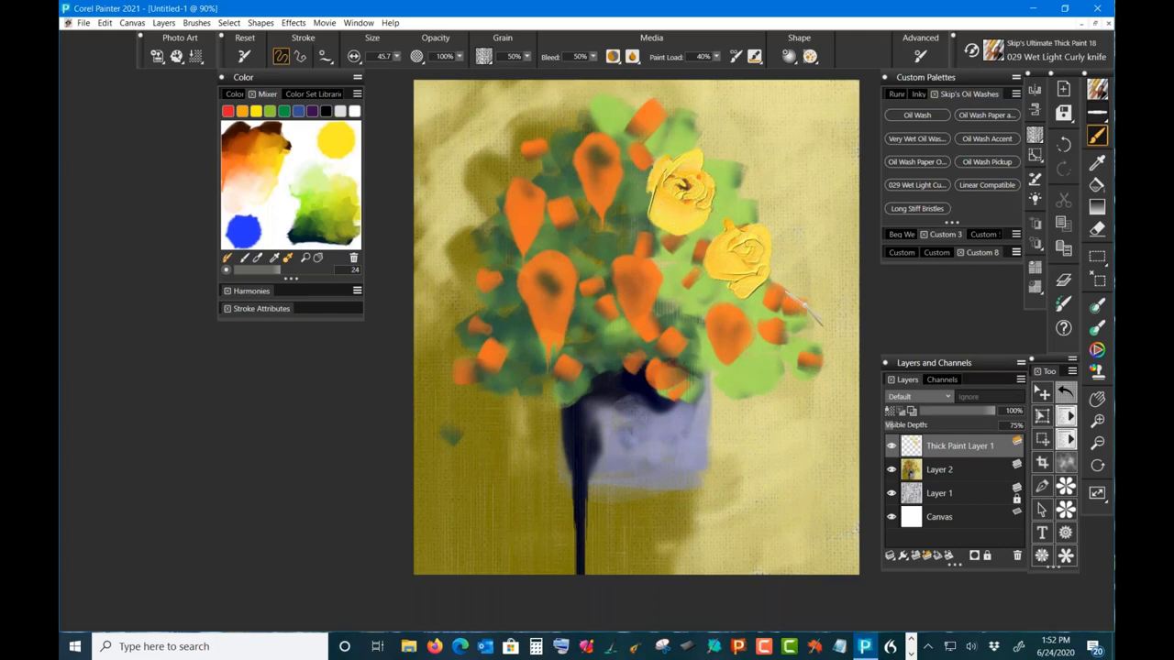
# Step: Paint a thick yellow rose over the lower-right blossom and yellow buds over the small orange dabs at the bouquet's right, top and center
pyautogui.moveTo(772, 288); pyautogui.dragTo(790, 304)
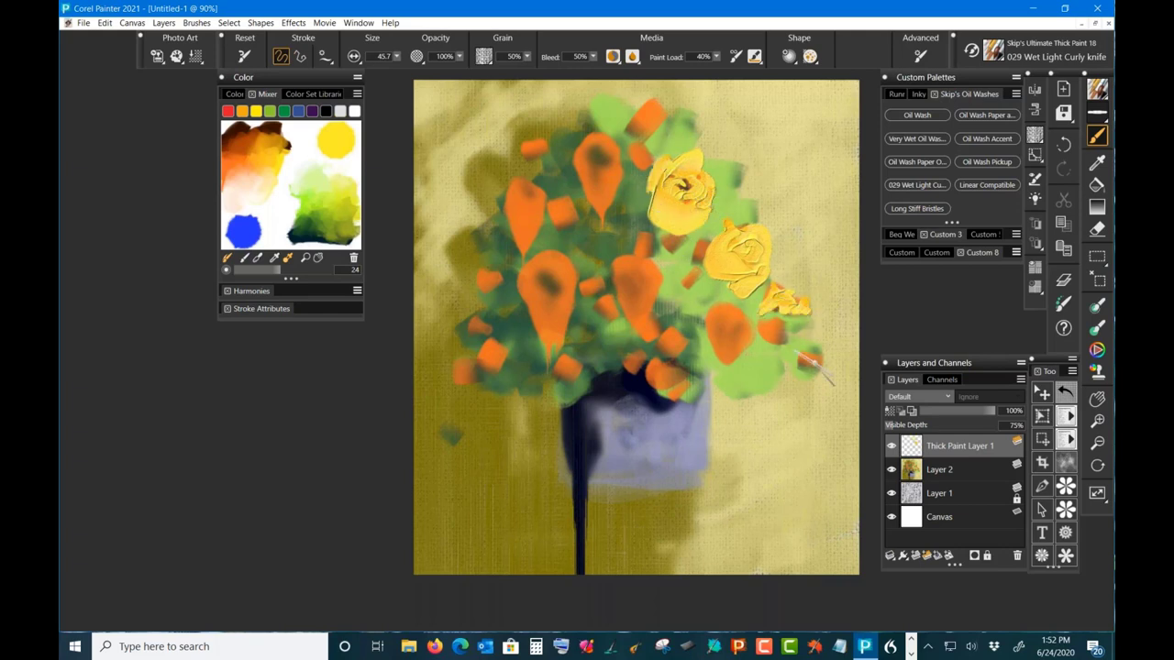
pyautogui.moveTo(798, 353)
pyautogui.mouseDown()
pyautogui.moveTo(777, 324)
pyautogui.moveTo(719, 310)
pyautogui.mouseUp()
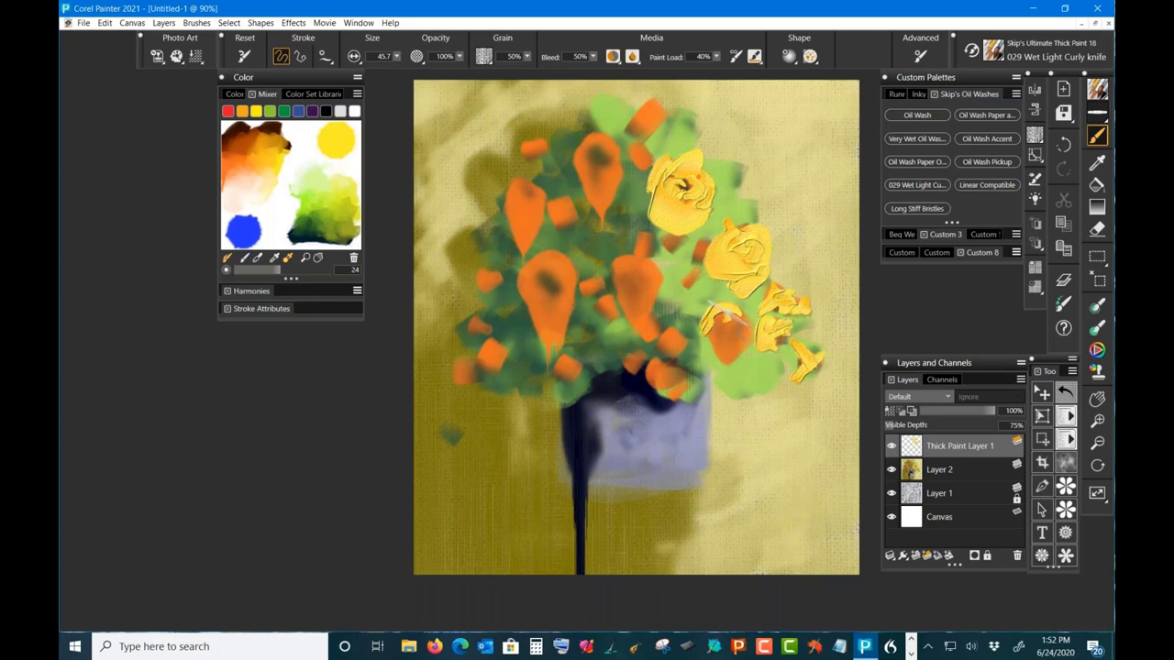
pyautogui.moveTo(744, 359)
pyautogui.mouseDown()
pyautogui.moveTo(689, 319)
pyautogui.moveTo(681, 328)
pyautogui.moveTo(729, 371)
pyautogui.mouseUp()
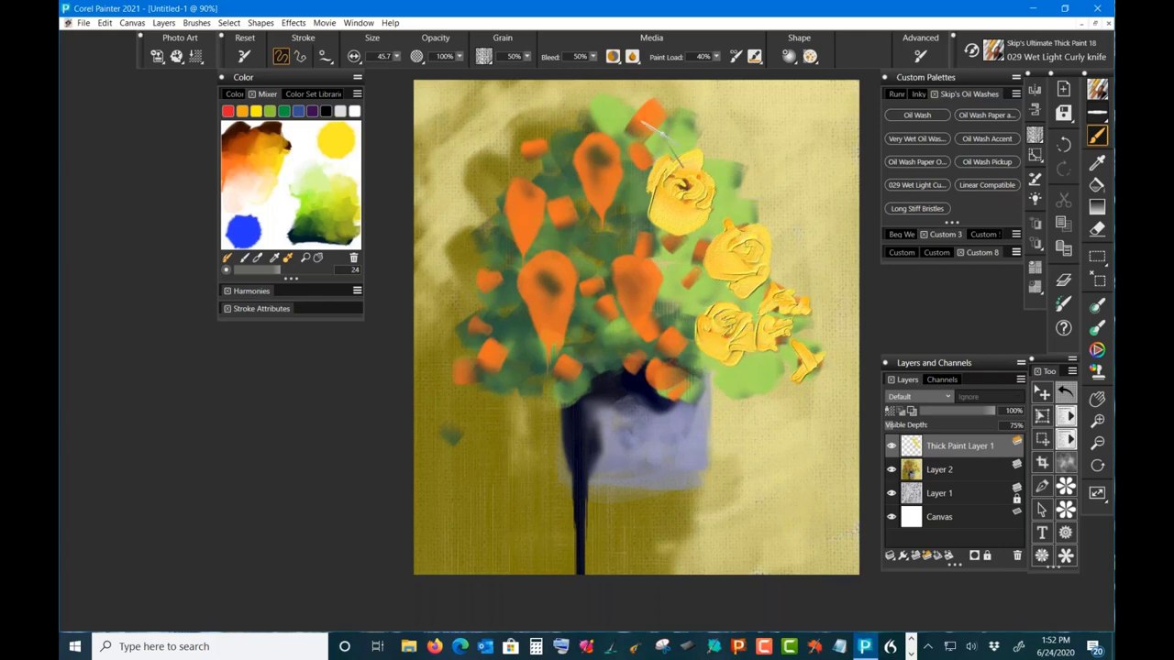
pyautogui.moveTo(660, 137)
pyautogui.mouseDown()
pyautogui.moveTo(629, 103)
pyautogui.moveTo(665, 114)
pyautogui.moveTo(632, 160)
pyautogui.mouseUp()
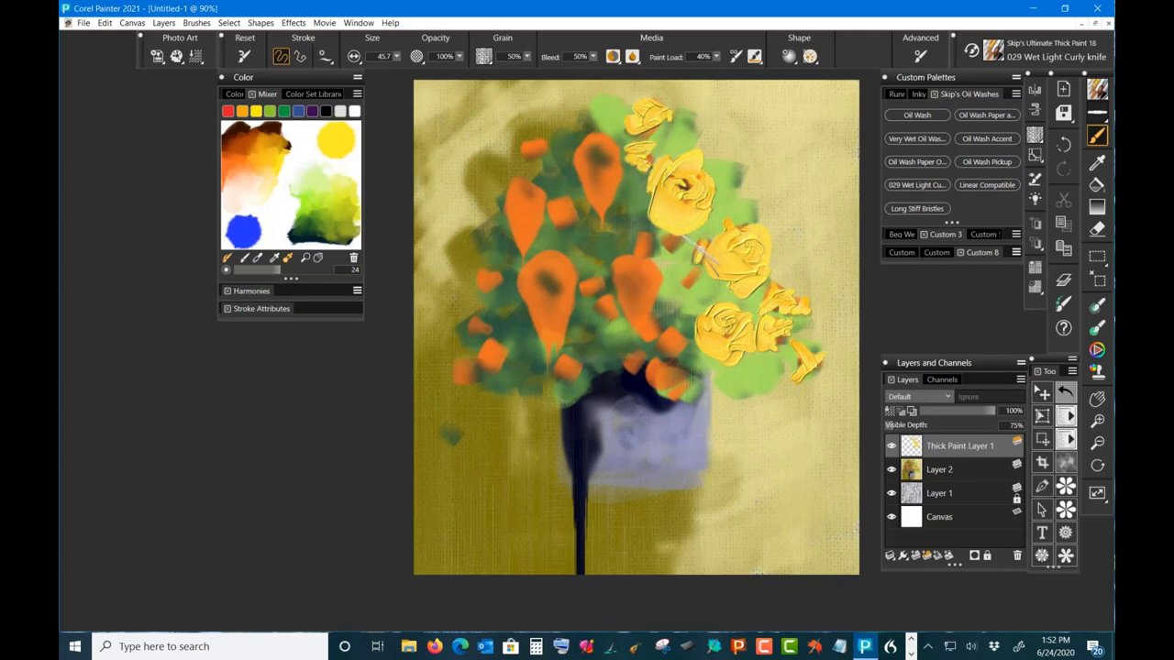
pyautogui.moveTo(680, 237); pyautogui.dragTo(662, 240)
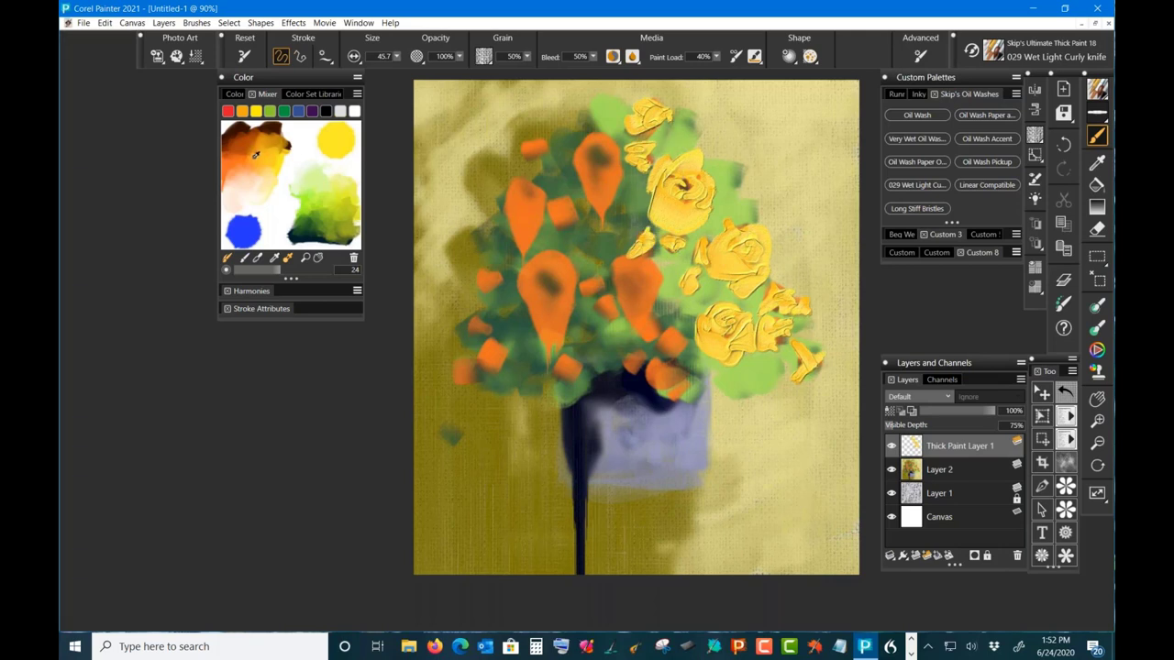
# Step: Paint thick golden-orange roses over the top and center blossoms, and add golden-orange strokes to the two upper-right yellow roses
pyautogui.moveTo(587, 163)
pyautogui.mouseDown()
pyautogui.moveTo(611, 189)
pyautogui.moveTo(592, 193)
pyautogui.moveTo(584, 158)
pyautogui.moveTo(568, 157)
pyautogui.moveTo(596, 172)
pyautogui.mouseUp()
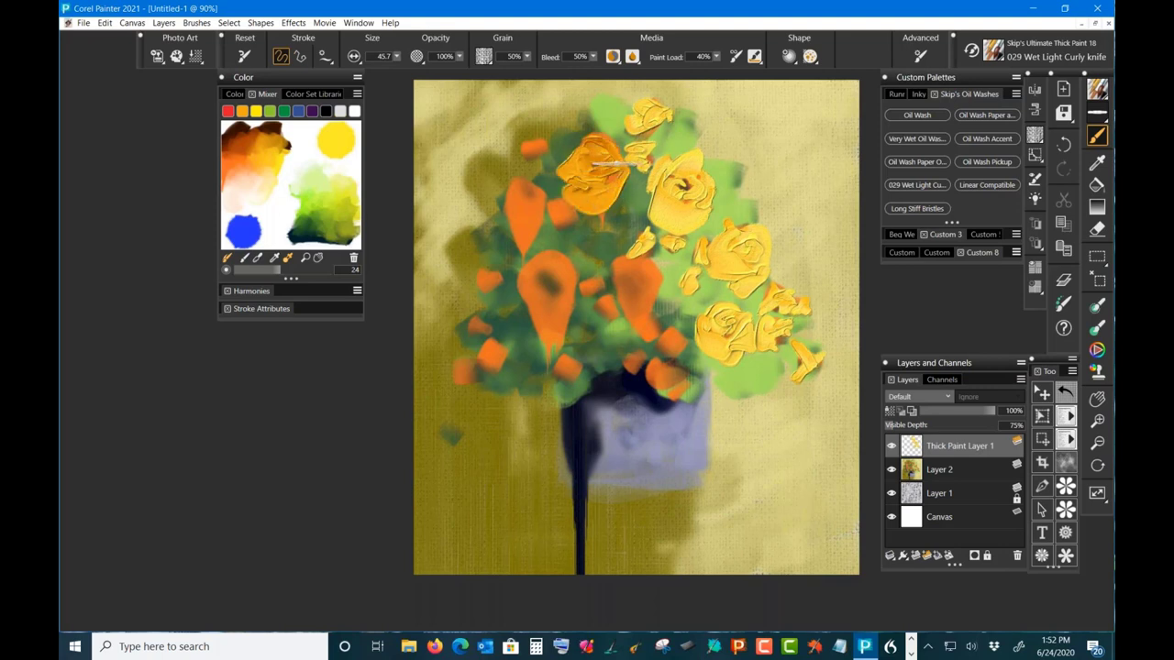
pyautogui.moveTo(658, 192)
pyautogui.mouseDown()
pyautogui.moveTo(679, 220)
pyautogui.moveTo(638, 195)
pyautogui.moveTo(703, 200)
pyautogui.moveTo(705, 243)
pyautogui.moveTo(729, 240)
pyautogui.moveTo(757, 264)
pyautogui.mouseUp()
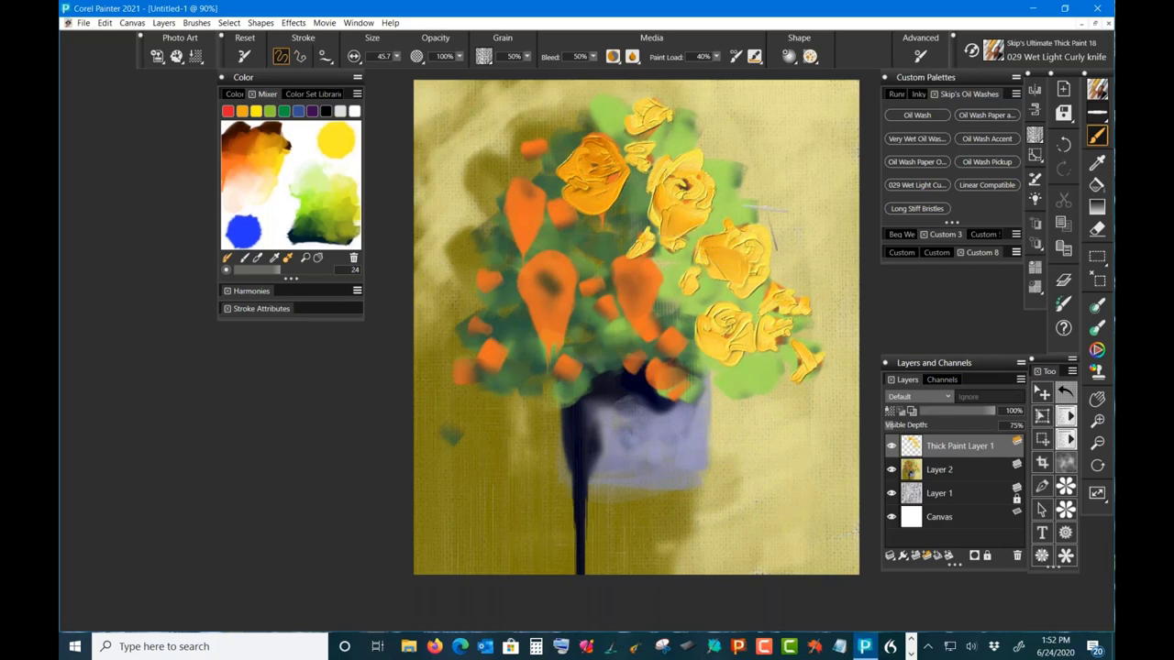
pyautogui.moveTo(610, 255)
pyautogui.mouseDown()
pyautogui.moveTo(657, 272)
pyautogui.moveTo(644, 293)
pyautogui.moveTo(633, 289)
pyautogui.moveTo(642, 281)
pyautogui.moveTo(615, 279)
pyautogui.moveTo(626, 309)
pyautogui.moveTo(652, 293)
pyautogui.moveTo(654, 330)
pyautogui.mouseUp()
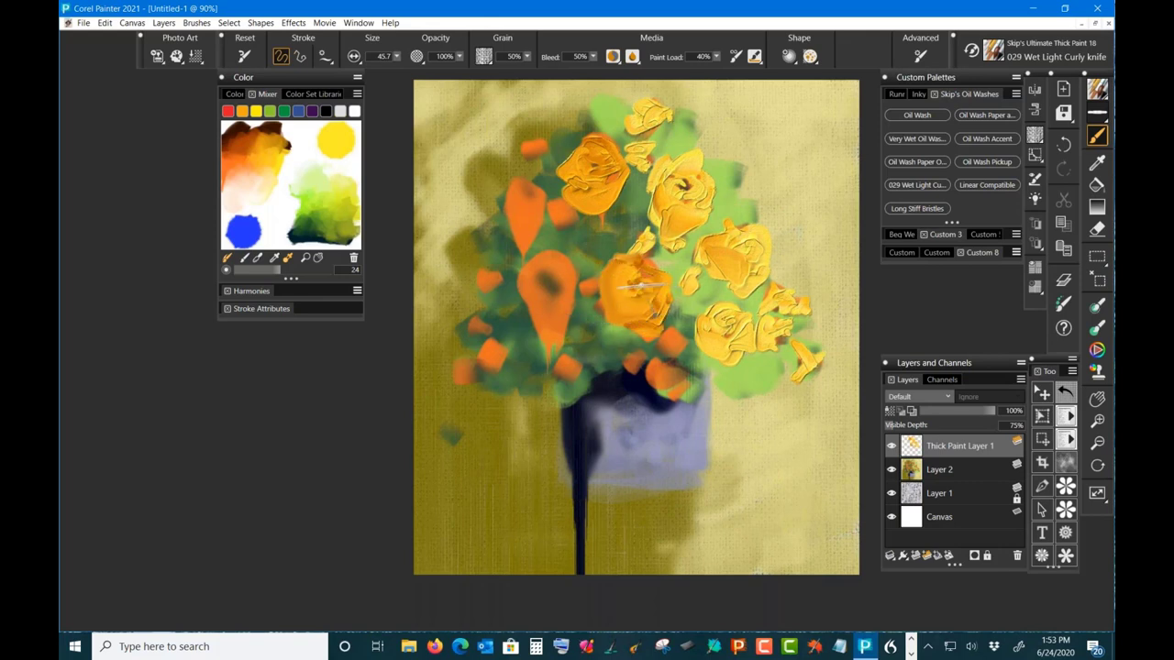
# Step: Cover the bouquet's left-side blossoms and the dabs above the pot with thick golden-orange roses and buds
pyautogui.moveTo(568, 264)
pyautogui.mouseDown()
pyautogui.moveTo(554, 302)
pyautogui.moveTo(555, 268)
pyautogui.moveTo(559, 289)
pyautogui.moveTo(517, 275)
pyautogui.moveTo(539, 317)
pyautogui.moveTo(568, 296)
pyautogui.moveTo(571, 274)
pyautogui.moveTo(565, 294)
pyautogui.moveTo(555, 258)
pyautogui.moveTo(581, 296)
pyautogui.moveTo(594, 285)
pyautogui.moveTo(587, 312)
pyautogui.mouseUp()
pyautogui.moveTo(576, 224)
pyautogui.mouseDown()
pyautogui.moveTo(521, 187)
pyautogui.moveTo(507, 201)
pyautogui.moveTo(535, 192)
pyautogui.moveTo(541, 231)
pyautogui.mouseUp()
pyautogui.moveTo(505, 214)
pyautogui.mouseDown()
pyautogui.moveTo(525, 216)
pyautogui.moveTo(550, 168)
pyautogui.mouseUp()
pyautogui.moveTo(477, 270)
pyautogui.mouseDown()
pyautogui.moveTo(494, 319)
pyautogui.moveTo(479, 325)
pyautogui.moveTo(508, 352)
pyautogui.moveTo(485, 351)
pyautogui.moveTo(497, 369)
pyautogui.moveTo(508, 348)
pyautogui.moveTo(458, 378)
pyautogui.mouseUp()
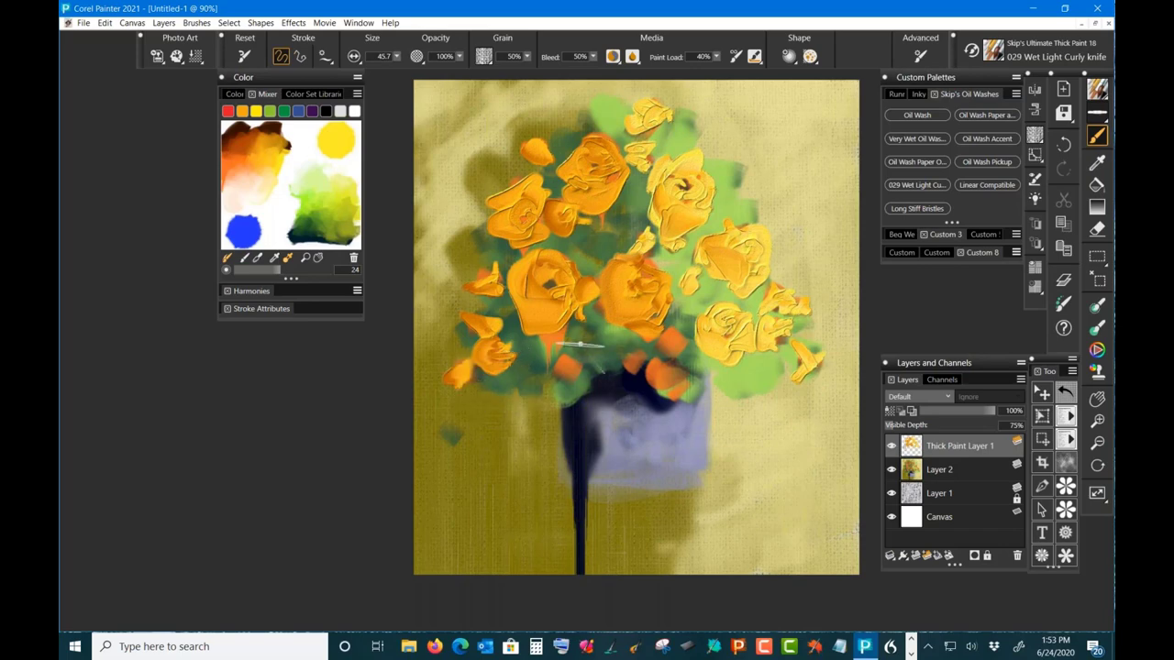
pyautogui.moveTo(581, 345)
pyautogui.mouseDown()
pyautogui.moveTo(559, 383)
pyautogui.moveTo(573, 374)
pyautogui.moveTo(556, 359)
pyautogui.moveTo(617, 381)
pyautogui.moveTo(635, 355)
pyautogui.moveTo(674, 375)
pyautogui.moveTo(642, 390)
pyautogui.moveTo(654, 400)
pyautogui.moveTo(644, 343)
pyautogui.moveTo(648, 360)
pyautogui.moveTo(688, 345)
pyautogui.mouseUp()
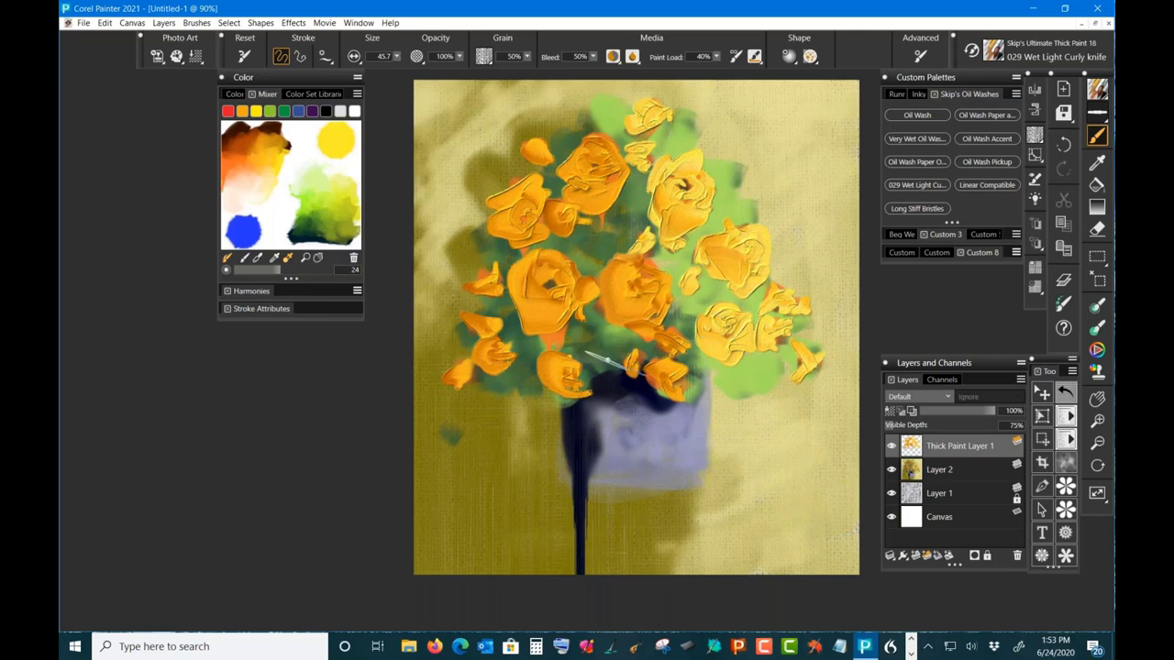
# Step: Paint thick yellow-green leaves around the bouquet's right and top roses, and mid-green leaves between the center roses and above the pot
pyautogui.moveTo(515, 209); pyautogui.dragTo(555, 214)
pyautogui.moveTo(722, 188)
pyautogui.mouseDown()
pyautogui.moveTo(747, 216)
pyautogui.moveTo(733, 220)
pyautogui.moveTo(756, 224)
pyautogui.moveTo(751, 163)
pyautogui.moveTo(777, 209)
pyautogui.moveTo(774, 246)
pyautogui.moveTo(788, 241)
pyautogui.moveTo(713, 240)
pyautogui.moveTo(733, 255)
pyautogui.moveTo(720, 197)
pyautogui.mouseUp()
pyautogui.moveTo(790, 275)
pyautogui.mouseDown()
pyautogui.moveTo(811, 315)
pyautogui.moveTo(802, 284)
pyautogui.moveTo(813, 284)
pyautogui.moveTo(812, 311)
pyautogui.moveTo(825, 290)
pyautogui.moveTo(825, 356)
pyautogui.moveTo(749, 317)
pyautogui.moveTo(768, 366)
pyautogui.moveTo(747, 370)
pyautogui.moveTo(774, 385)
pyautogui.moveTo(803, 369)
pyautogui.moveTo(811, 383)
pyautogui.moveTo(740, 401)
pyautogui.moveTo(740, 418)
pyautogui.moveTo(732, 411)
pyautogui.moveTo(761, 404)
pyautogui.moveTo(702, 410)
pyautogui.mouseUp()
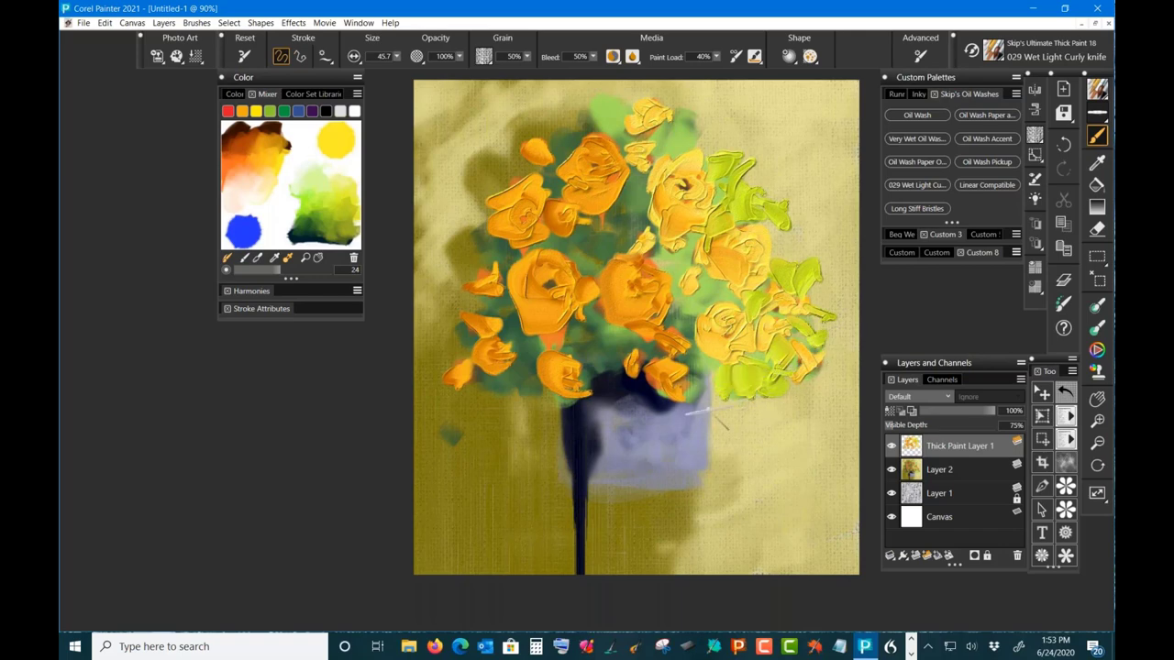
pyautogui.moveTo(704, 154)
pyautogui.mouseDown()
pyautogui.moveTo(670, 124)
pyautogui.moveTo(679, 119)
pyautogui.moveTo(697, 147)
pyautogui.moveTo(679, 138)
pyautogui.moveTo(702, 114)
pyautogui.moveTo(689, 101)
pyautogui.moveTo(661, 142)
pyautogui.moveTo(689, 119)
pyautogui.moveTo(688, 138)
pyautogui.moveTo(750, 154)
pyautogui.mouseUp()
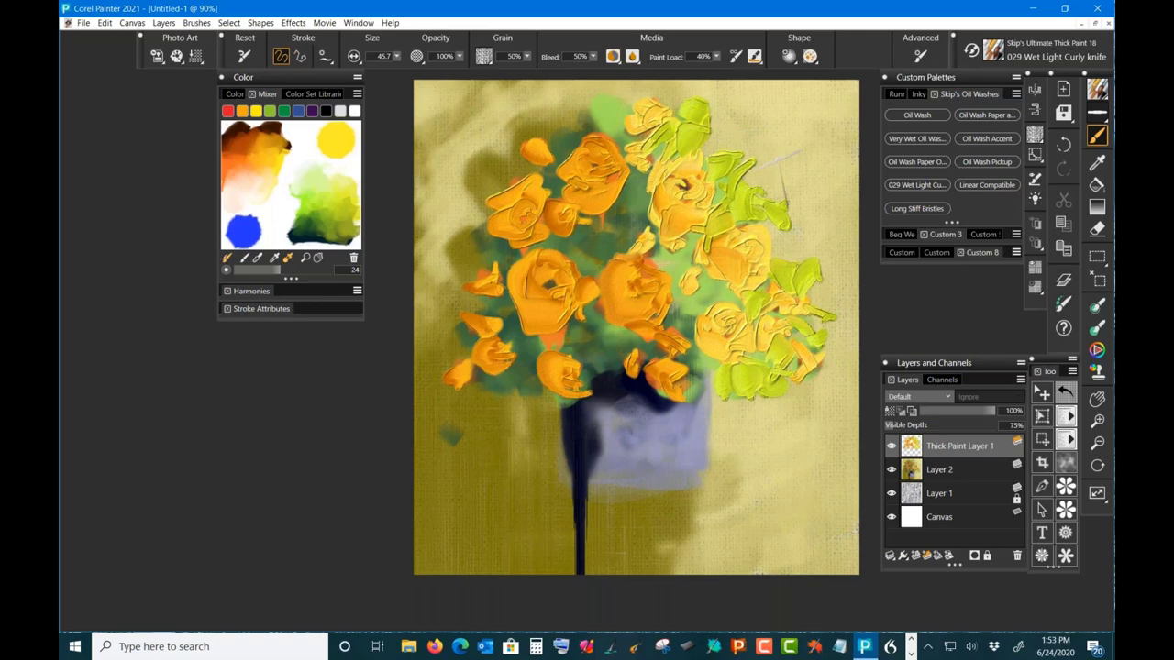
pyautogui.moveTo(706, 280)
pyautogui.mouseDown()
pyautogui.moveTo(676, 321)
pyautogui.moveTo(708, 243)
pyautogui.moveTo(650, 249)
pyautogui.moveTo(694, 344)
pyautogui.moveTo(666, 348)
pyautogui.moveTo(681, 341)
pyautogui.moveTo(667, 325)
pyautogui.moveTo(707, 362)
pyautogui.moveTo(683, 357)
pyautogui.moveTo(694, 406)
pyautogui.moveTo(694, 374)
pyautogui.moveTo(688, 422)
pyautogui.mouseUp()
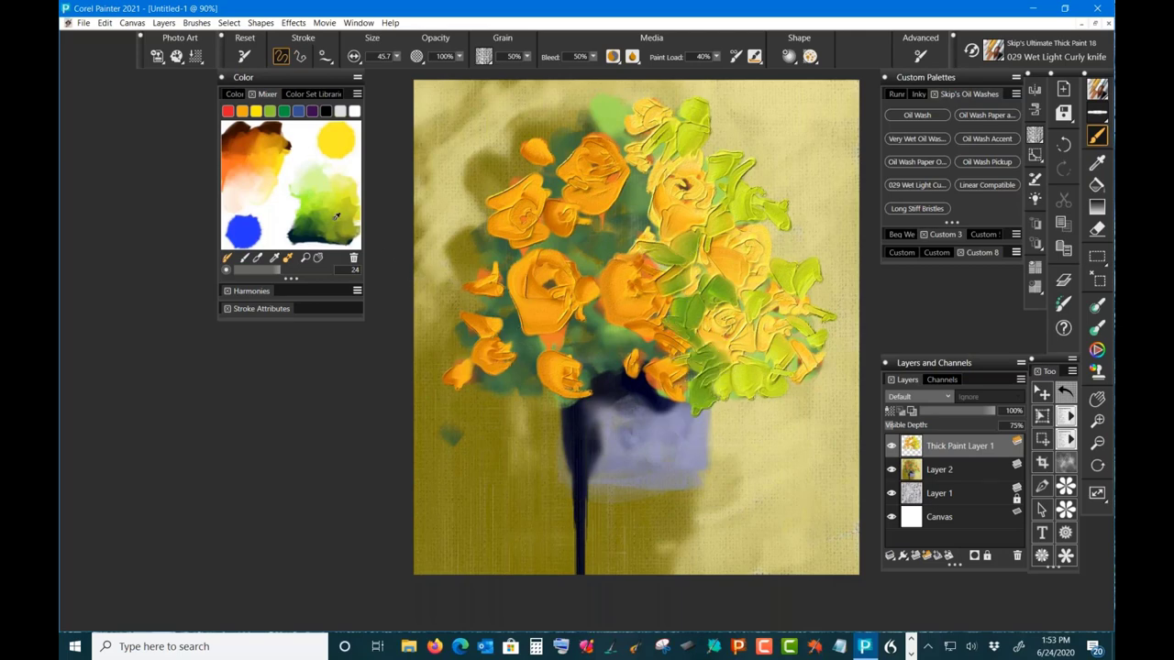
pyautogui.moveTo(652, 385)
pyautogui.mouseDown()
pyautogui.moveTo(594, 336)
pyautogui.moveTo(646, 358)
pyautogui.moveTo(618, 389)
pyautogui.moveTo(591, 362)
pyautogui.moveTo(610, 335)
pyautogui.moveTo(587, 326)
pyautogui.moveTo(592, 312)
pyautogui.moveTo(583, 396)
pyautogui.mouseUp()
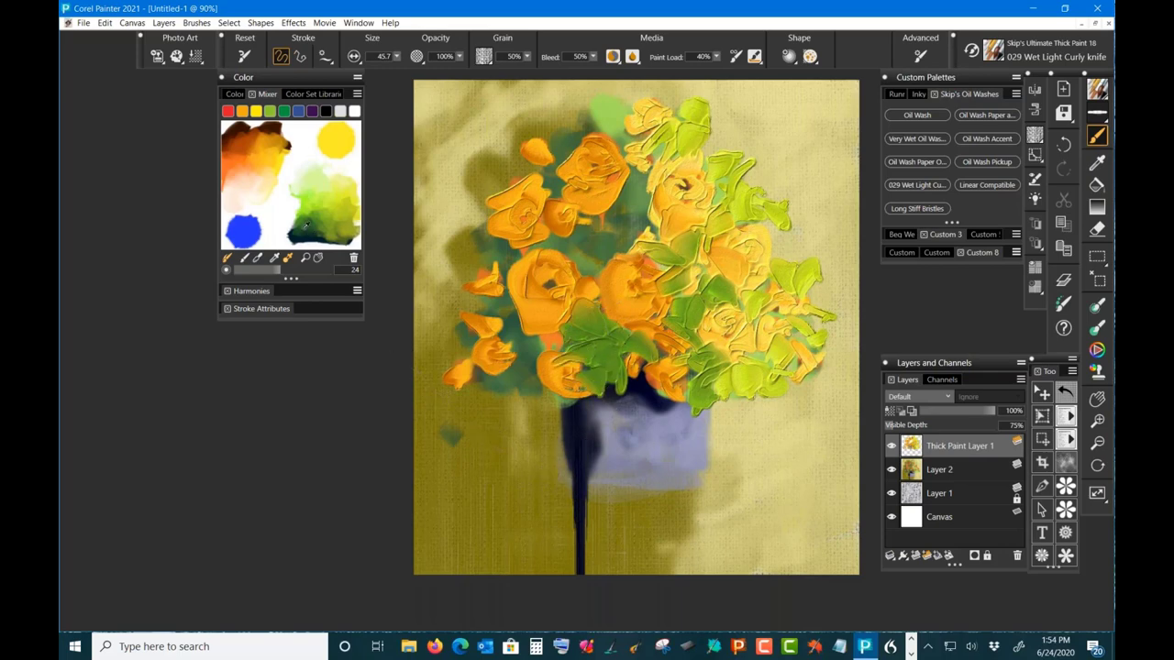
# Step: Paint thick dark green leaves between the center roses, at the bouquet's top and along its left side
pyautogui.moveTo(536, 249)
pyautogui.mouseDown()
pyautogui.moveTo(614, 250)
pyautogui.moveTo(593, 251)
pyautogui.moveTo(591, 268)
pyautogui.moveTo(569, 263)
pyautogui.moveTo(582, 265)
pyautogui.moveTo(566, 242)
pyautogui.moveTo(582, 235)
pyautogui.moveTo(600, 237)
pyautogui.moveTo(602, 259)
pyautogui.moveTo(580, 265)
pyautogui.moveTo(590, 245)
pyautogui.moveTo(576, 225)
pyautogui.moveTo(610, 217)
pyautogui.moveTo(591, 240)
pyautogui.mouseUp()
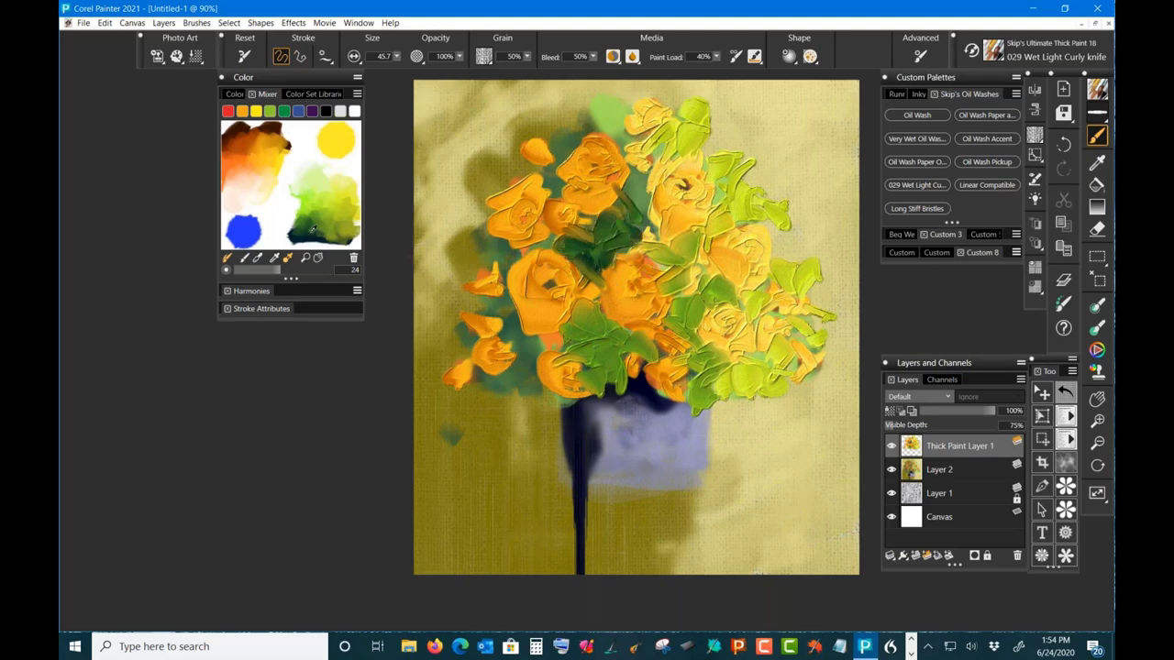
pyautogui.moveTo(646, 177)
pyautogui.mouseDown()
pyautogui.moveTo(631, 207)
pyautogui.moveTo(632, 188)
pyautogui.moveTo(647, 234)
pyautogui.moveTo(640, 218)
pyautogui.mouseUp()
pyautogui.moveTo(633, 139)
pyautogui.mouseDown()
pyautogui.moveTo(579, 129)
pyautogui.moveTo(609, 110)
pyautogui.moveTo(604, 137)
pyautogui.moveTo(611, 128)
pyautogui.moveTo(546, 154)
pyautogui.moveTo(536, 201)
pyautogui.moveTo(531, 172)
pyautogui.moveTo(491, 188)
pyautogui.mouseUp()
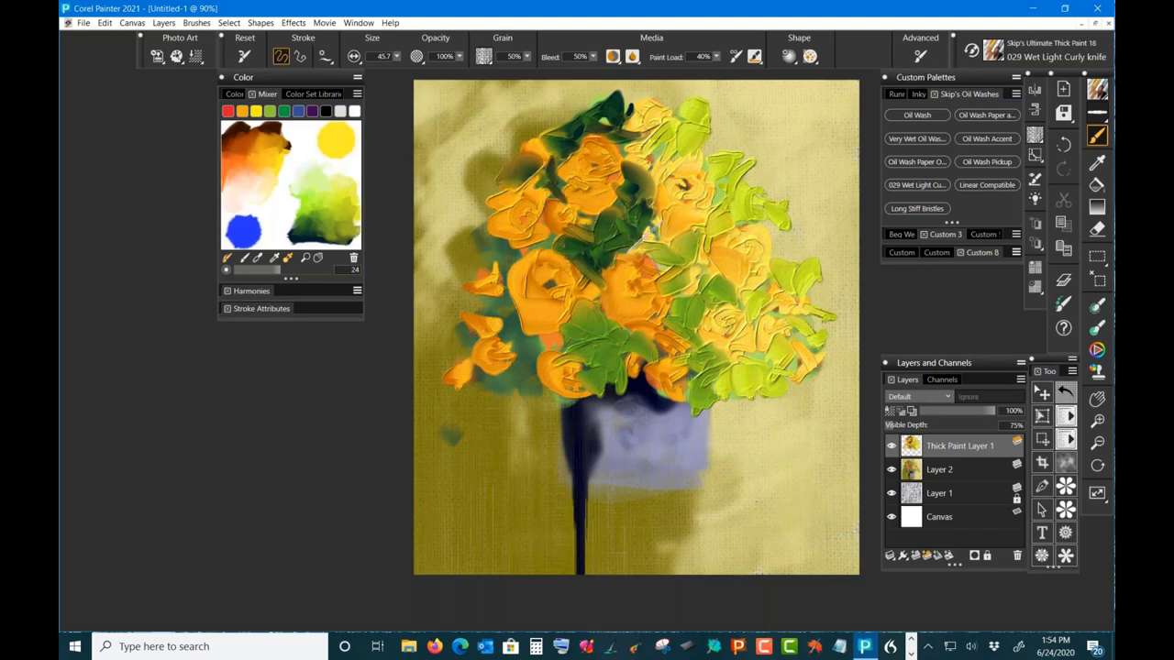
pyautogui.moveTo(668, 251); pyautogui.dragTo(680, 264)
pyautogui.moveTo(557, 266)
pyautogui.mouseDown()
pyautogui.moveTo(486, 273)
pyautogui.moveTo(451, 261)
pyautogui.moveTo(451, 279)
pyautogui.moveTo(463, 280)
pyautogui.moveTo(472, 202)
pyautogui.moveTo(460, 193)
pyautogui.moveTo(516, 173)
pyautogui.moveTo(509, 288)
pyautogui.moveTo(483, 303)
pyautogui.moveTo(499, 305)
pyautogui.moveTo(525, 356)
pyautogui.moveTo(517, 351)
pyautogui.moveTo(530, 351)
pyautogui.moveTo(507, 376)
pyautogui.moveTo(513, 412)
pyautogui.moveTo(495, 390)
pyautogui.moveTo(463, 389)
pyautogui.moveTo(463, 338)
pyautogui.mouseUp()
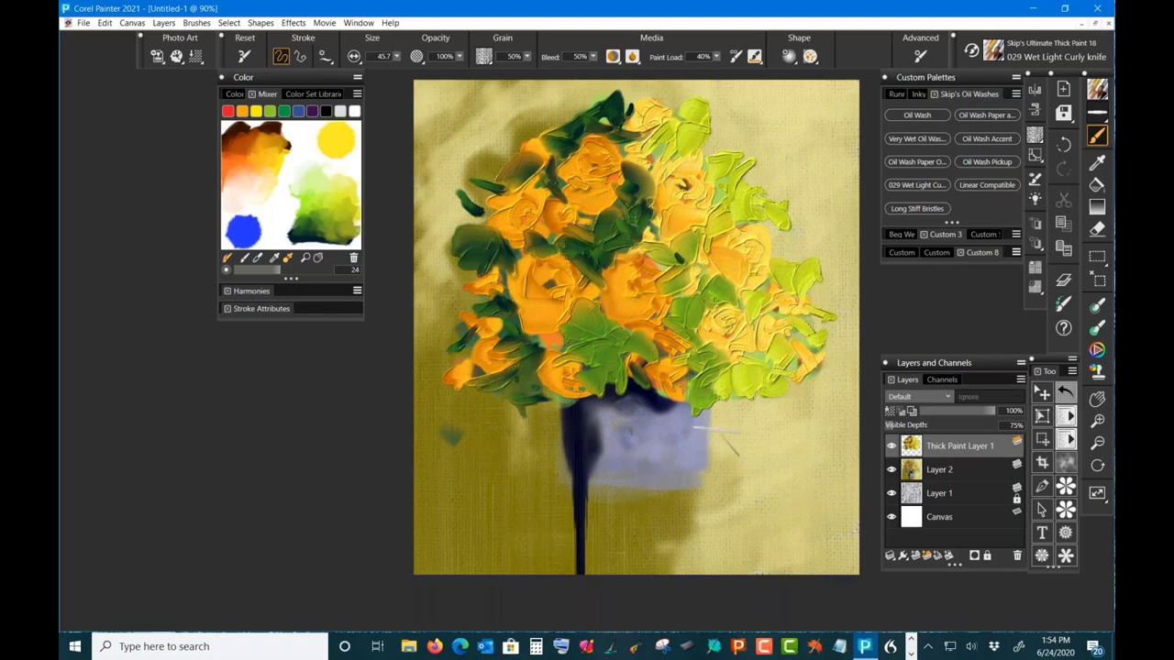
# Step: With the Linear Compatible brush, draw dark lines along the pot's base and hatch the shaded left side of the pot
pyautogui.click(985, 186)
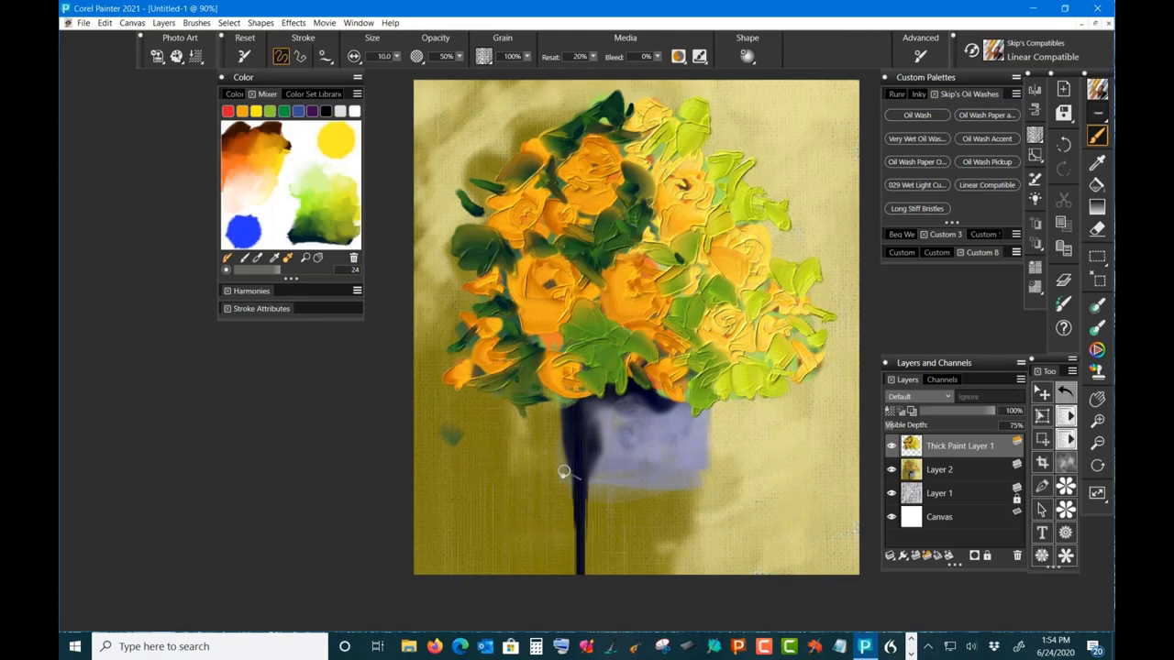
pyautogui.moveTo(562, 419)
pyautogui.mouseDown()
pyautogui.moveTo(562, 445)
pyautogui.moveTo(566, 430)
pyautogui.mouseUp()
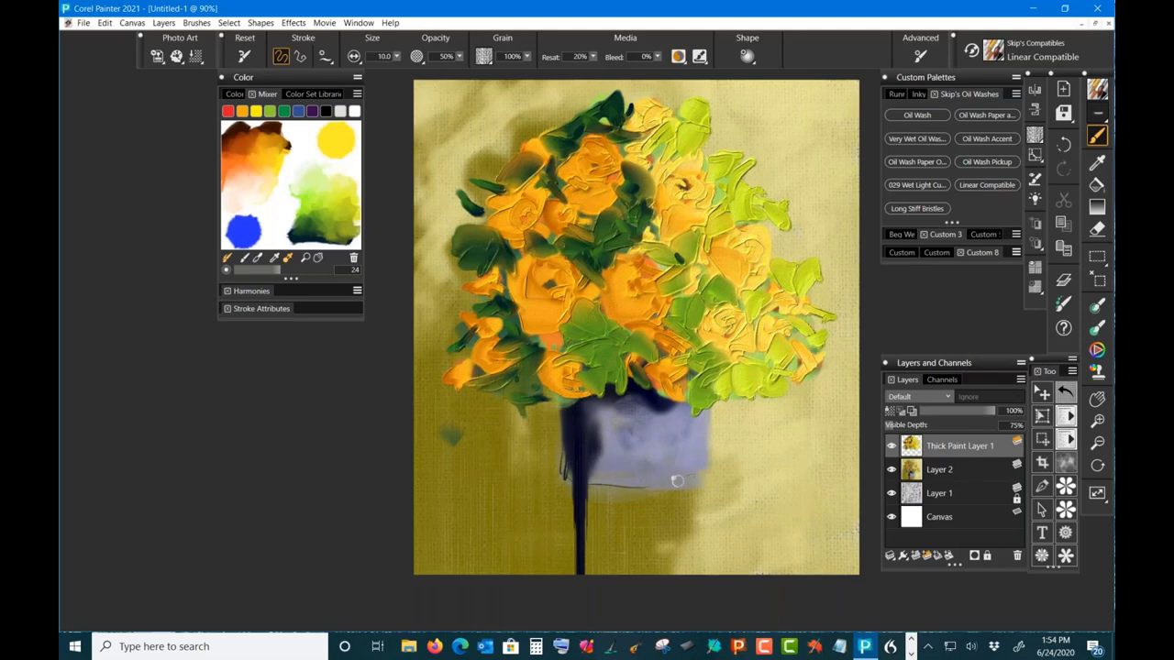
pyautogui.moveTo(583, 486); pyautogui.dragTo(649, 483)
pyautogui.moveTo(590, 428)
pyautogui.mouseDown()
pyautogui.moveTo(600, 471)
pyautogui.moveTo(598, 432)
pyautogui.moveTo(577, 450)
pyautogui.moveTo(581, 419)
pyautogui.moveTo(597, 454)
pyautogui.moveTo(605, 415)
pyautogui.moveTo(619, 477)
pyautogui.moveTo(564, 478)
pyautogui.moveTo(700, 470)
pyautogui.mouseUp()
pyautogui.moveTo(572, 483); pyautogui.dragTo(708, 466)
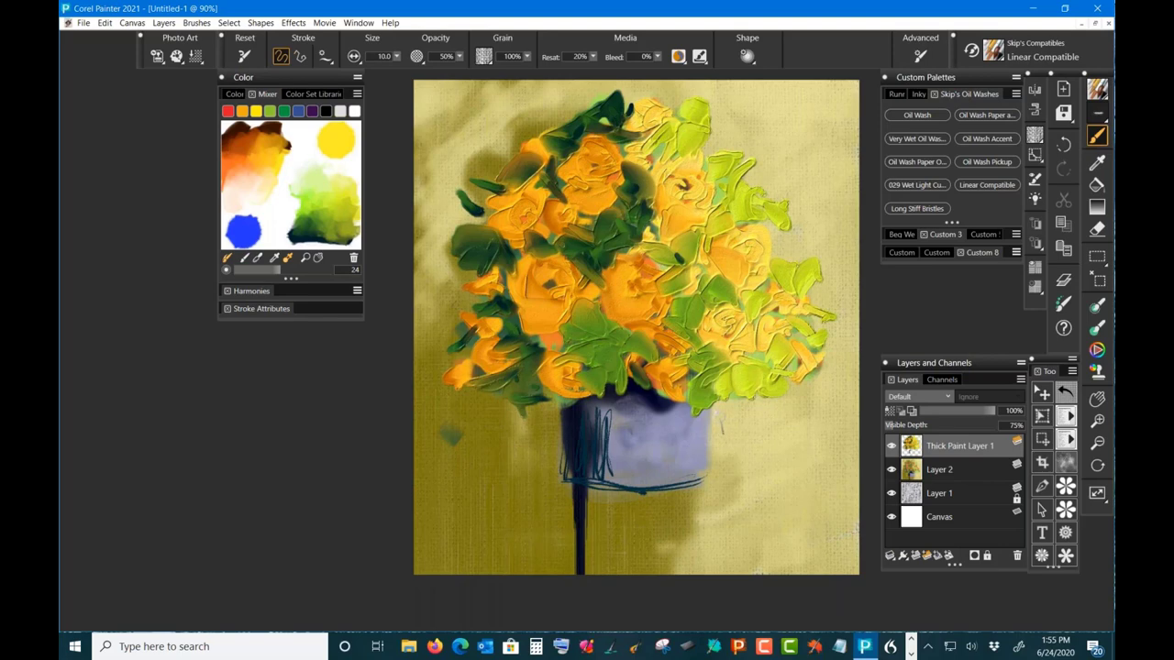
# Step: Draw a thin horizontal table line on each side of the pot and hatch diagonal shadow strokes beneath both lines
pyautogui.moveTo(716, 417); pyautogui.dragTo(807, 416)
pyautogui.moveTo(510, 418); pyautogui.dragTo(457, 421)
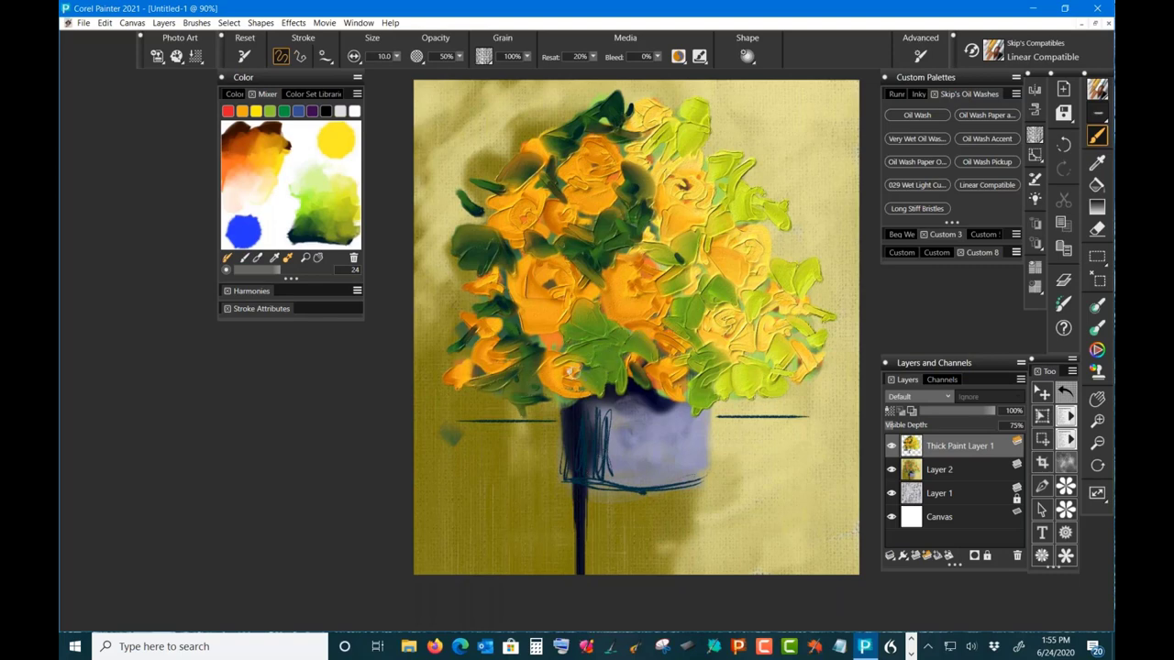
pyautogui.moveTo(568, 383); pyautogui.dragTo(596, 311)
pyautogui.hotkey('ctrl', 'z')
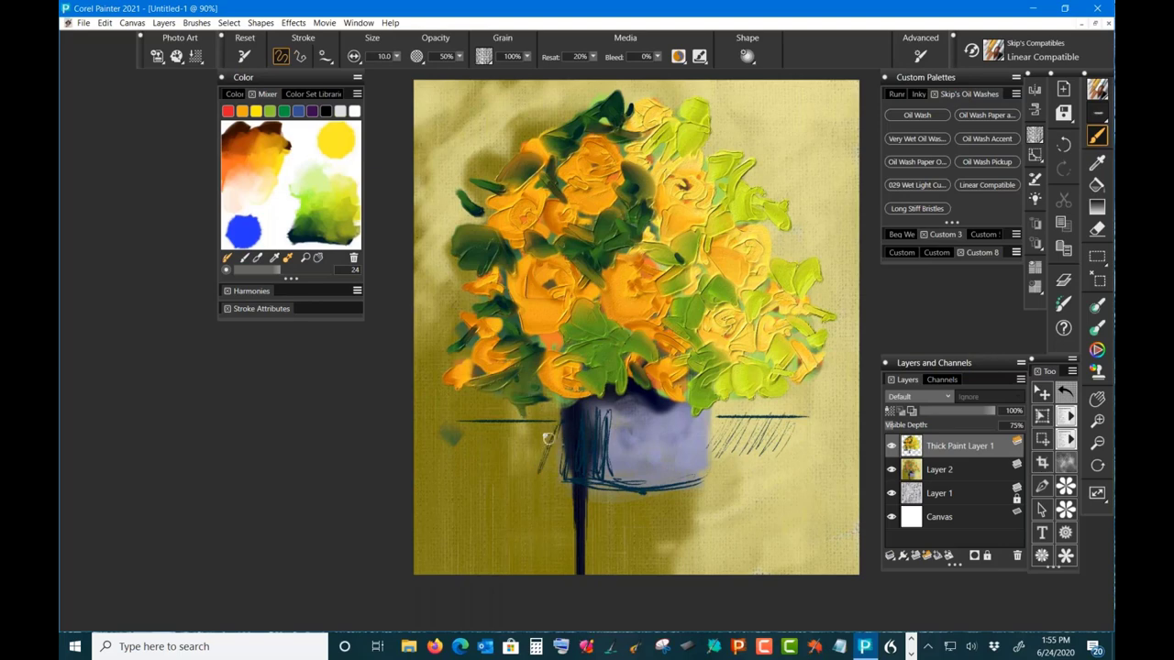
pyautogui.moveTo(547, 439)
pyautogui.mouseDown()
pyautogui.moveTo(513, 423)
pyautogui.moveTo(452, 441)
pyautogui.mouseUp()
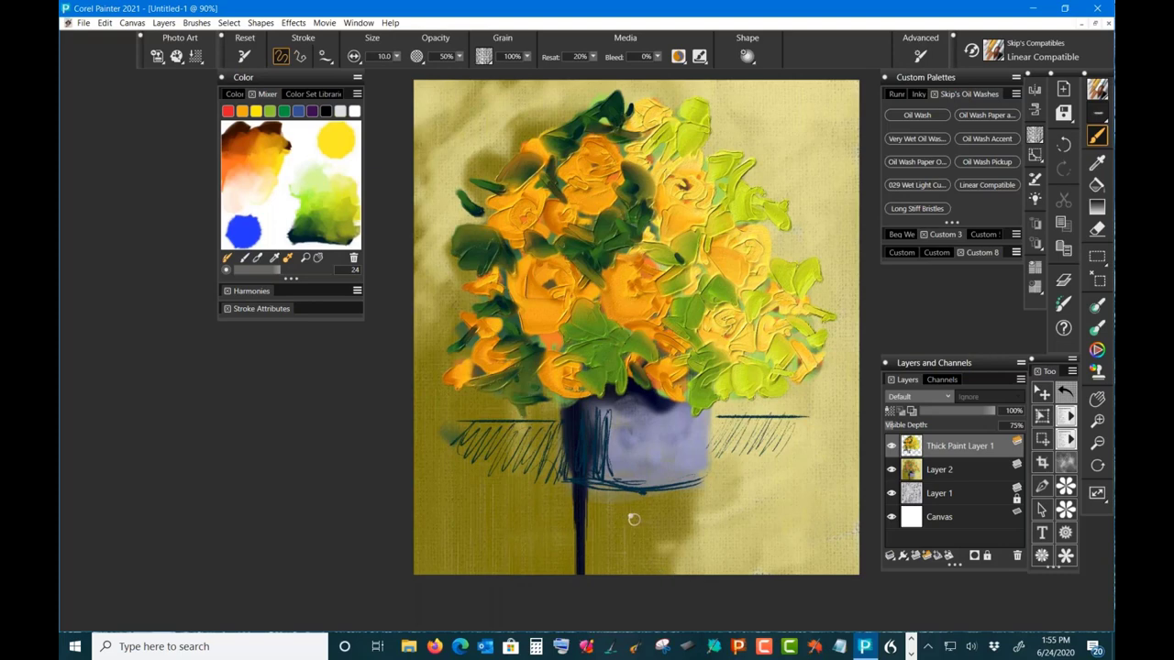
# Step: On Thick Paint Layer 1, smear the hatching on both sides of the pot into soft shadows with the Long Stiff Bristles brush
pyautogui.click(959, 475)
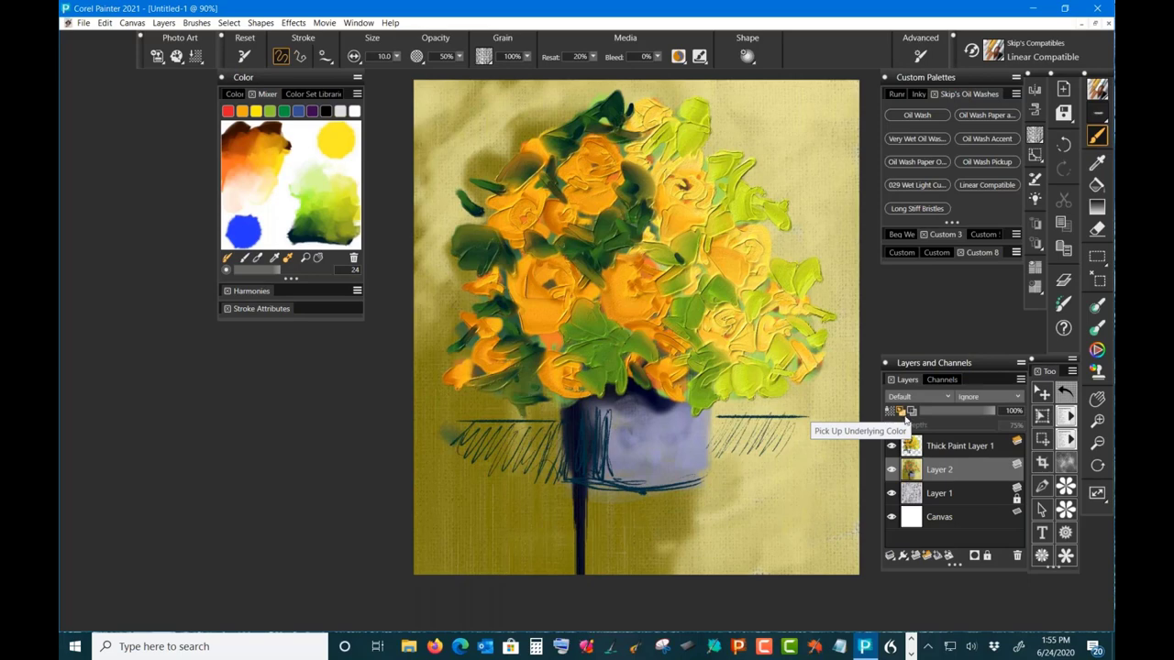
pyautogui.click(939, 450)
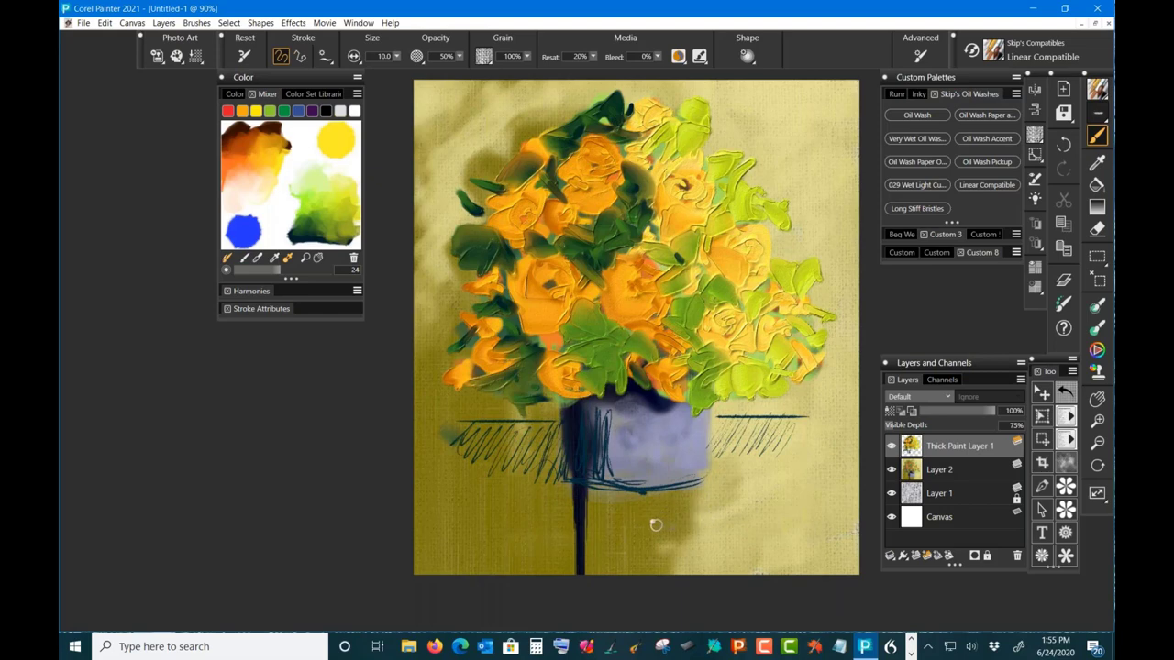
pyautogui.click(915, 208)
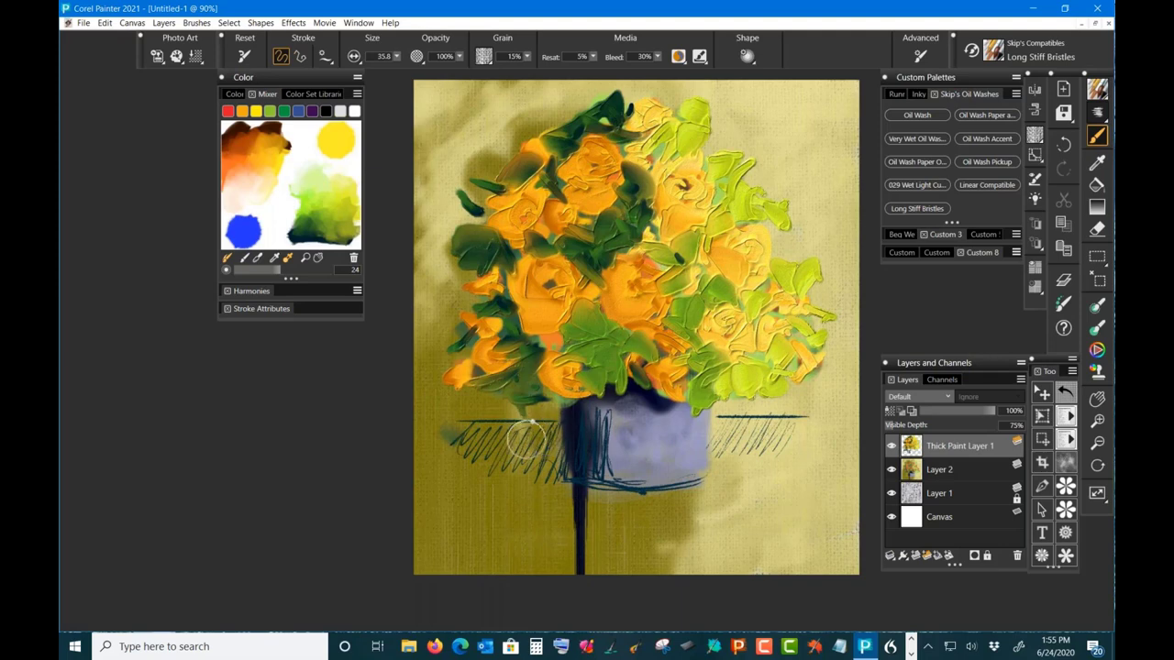
pyautogui.moveTo(548, 431)
pyautogui.mouseDown()
pyautogui.moveTo(521, 482)
pyautogui.moveTo(545, 451)
pyautogui.moveTo(479, 455)
pyautogui.moveTo(513, 451)
pyautogui.moveTo(448, 436)
pyautogui.moveTo(544, 434)
pyautogui.moveTo(556, 482)
pyautogui.moveTo(550, 434)
pyautogui.moveTo(559, 472)
pyautogui.moveTo(508, 453)
pyautogui.moveTo(526, 462)
pyautogui.moveTo(561, 452)
pyautogui.moveTo(567, 434)
pyautogui.moveTo(579, 466)
pyautogui.moveTo(568, 470)
pyautogui.moveTo(586, 469)
pyautogui.moveTo(562, 474)
pyautogui.moveTo(641, 475)
pyautogui.moveTo(606, 457)
pyautogui.moveTo(596, 437)
pyautogui.moveTo(602, 470)
pyautogui.moveTo(667, 476)
pyautogui.moveTo(554, 471)
pyautogui.moveTo(548, 435)
pyautogui.moveTo(529, 434)
pyautogui.moveTo(550, 430)
pyautogui.moveTo(506, 422)
pyautogui.moveTo(542, 415)
pyautogui.moveTo(534, 454)
pyautogui.moveTo(501, 485)
pyautogui.mouseUp()
pyautogui.moveTo(711, 437); pyautogui.dragTo(812, 444)
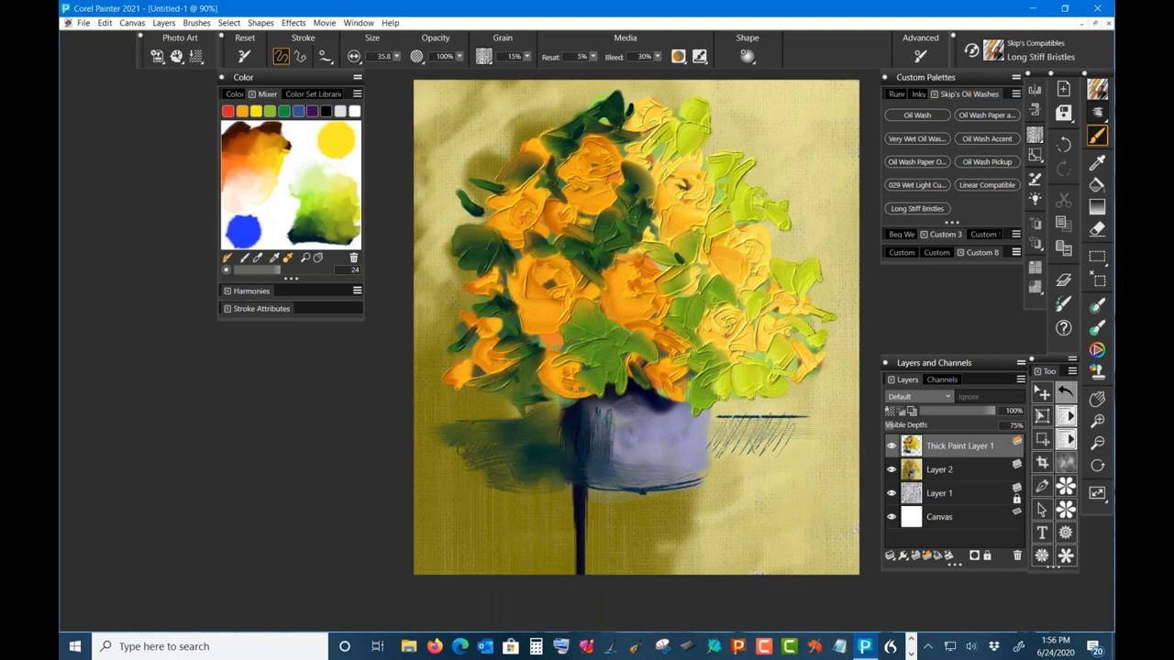
pyautogui.moveTo(729, 421)
pyautogui.mouseDown()
pyautogui.moveTo(721, 455)
pyautogui.moveTo(743, 433)
pyautogui.moveTo(729, 438)
pyautogui.moveTo(803, 446)
pyautogui.mouseUp()
pyautogui.moveTo(715, 422)
pyautogui.mouseDown()
pyautogui.moveTo(770, 440)
pyautogui.moveTo(744, 438)
pyautogui.mouseUp()
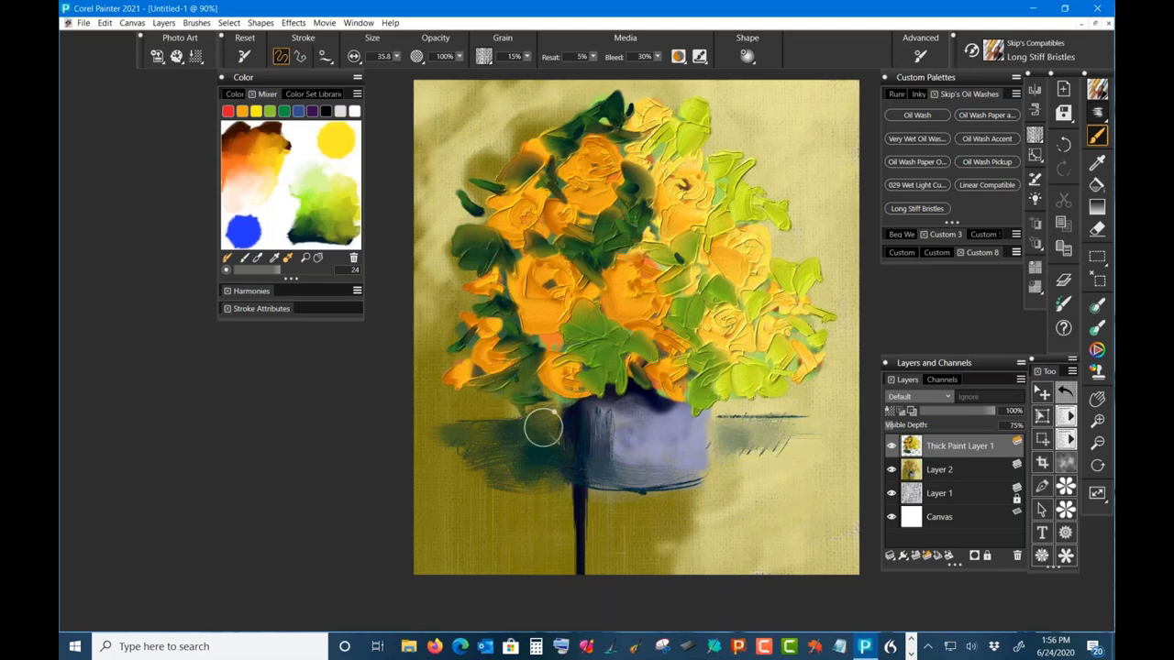
# Step: Choose a dark olive-brown in the Temporal Color Wheel and brush shadows over the table beside and beneath the pot
pyautogui.click(323, 95)
pyautogui.moveTo(361, 110); pyautogui.dragTo(353, 273)
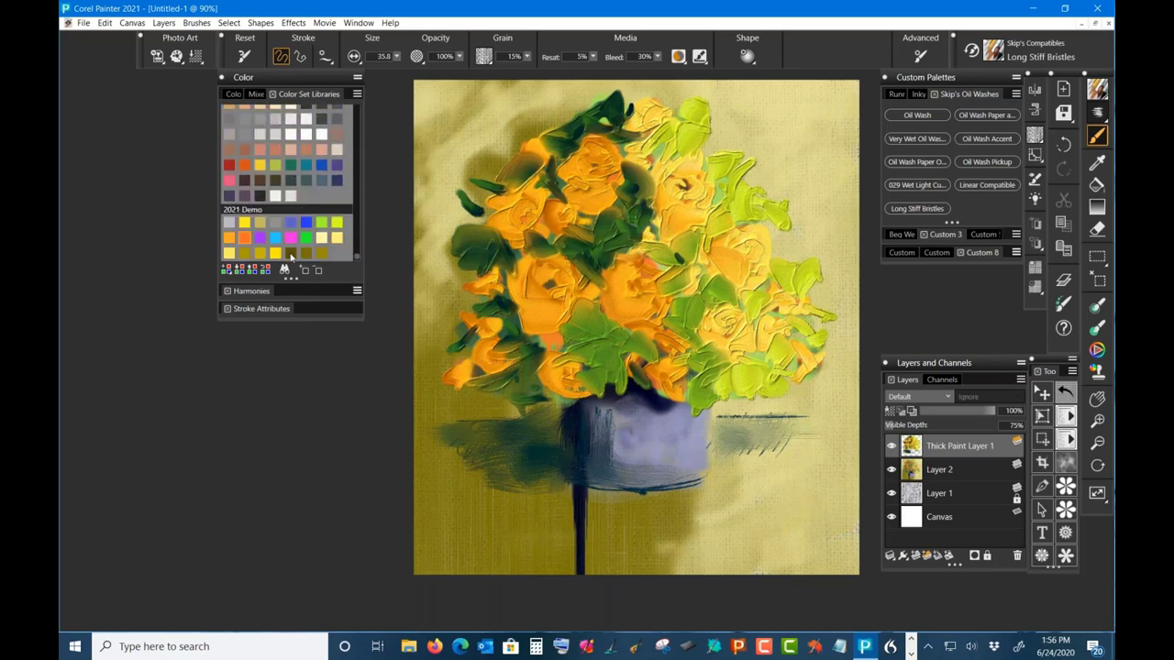
pyautogui.press('`')
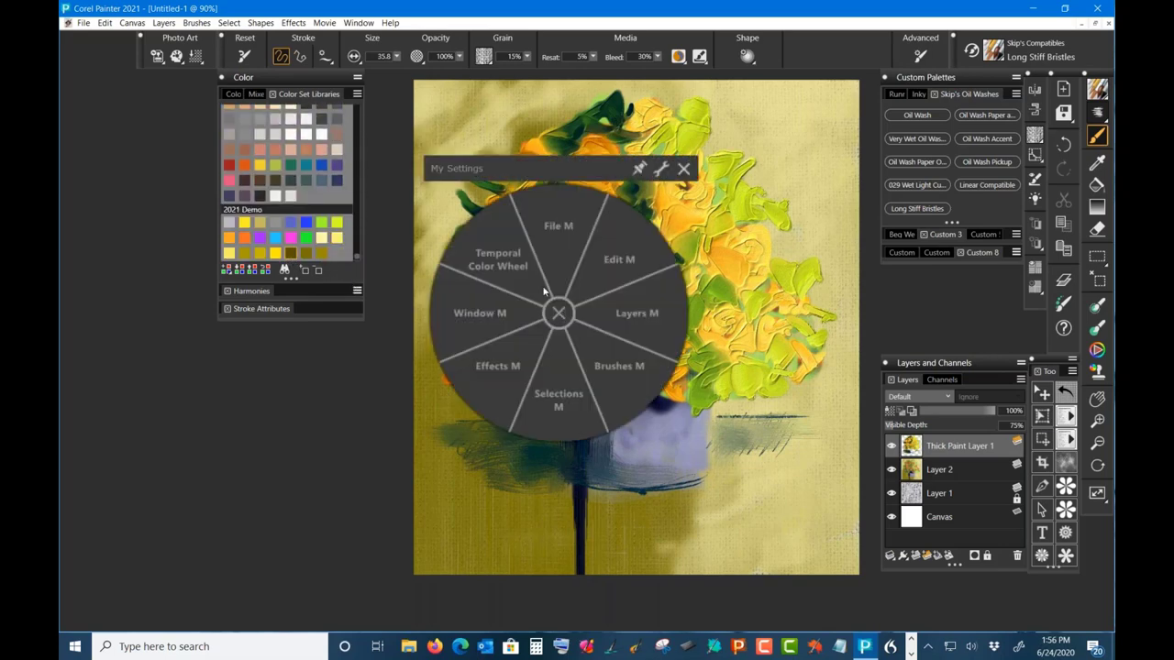
pyautogui.click(536, 292)
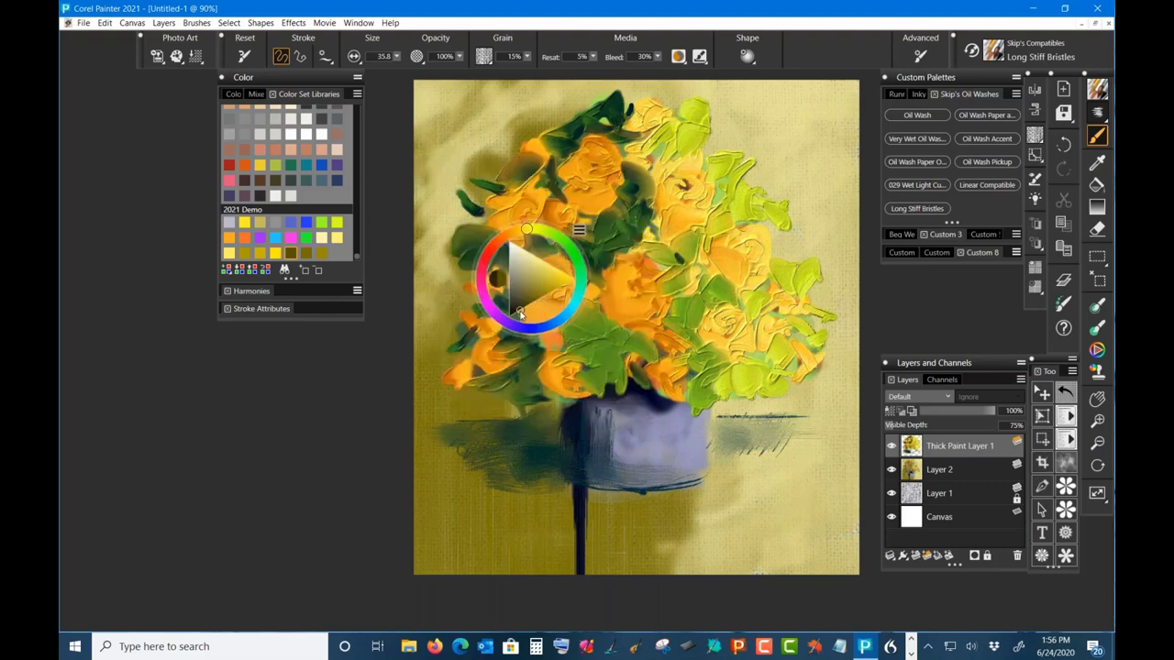
pyautogui.click(537, 418)
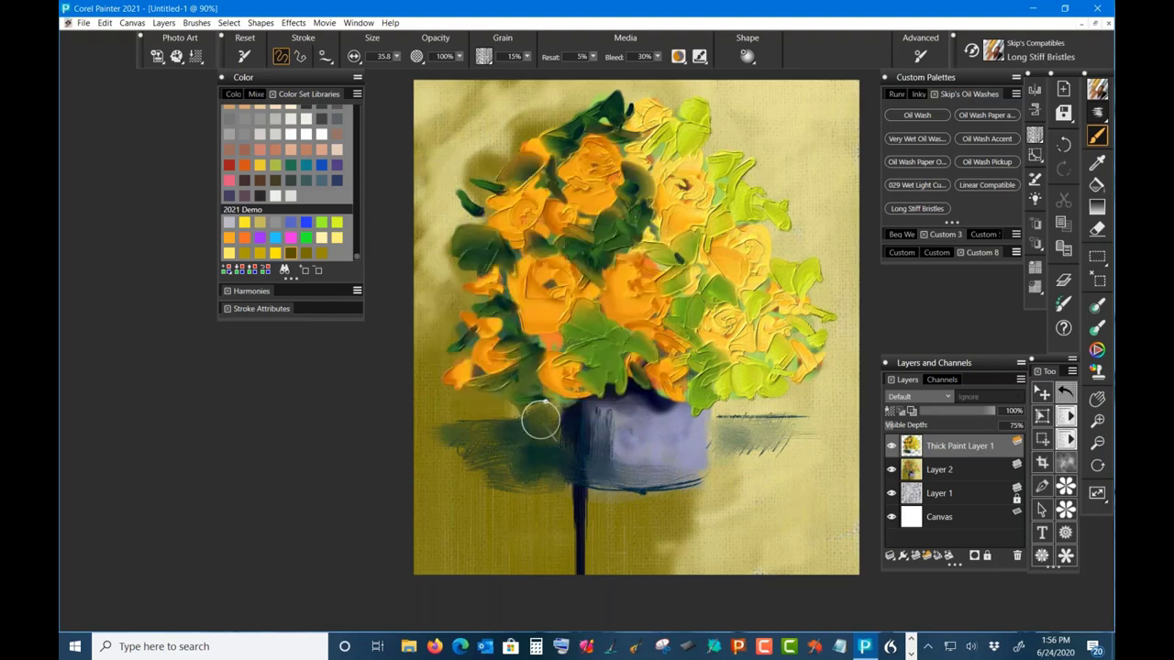
pyautogui.moveTo(542, 448)
pyautogui.mouseDown()
pyautogui.moveTo(465, 439)
pyautogui.moveTo(536, 461)
pyautogui.moveTo(538, 488)
pyautogui.moveTo(609, 490)
pyautogui.moveTo(560, 424)
pyautogui.moveTo(554, 484)
pyautogui.moveTo(477, 478)
pyautogui.moveTo(543, 480)
pyautogui.moveTo(488, 434)
pyautogui.moveTo(498, 467)
pyautogui.mouseUp()
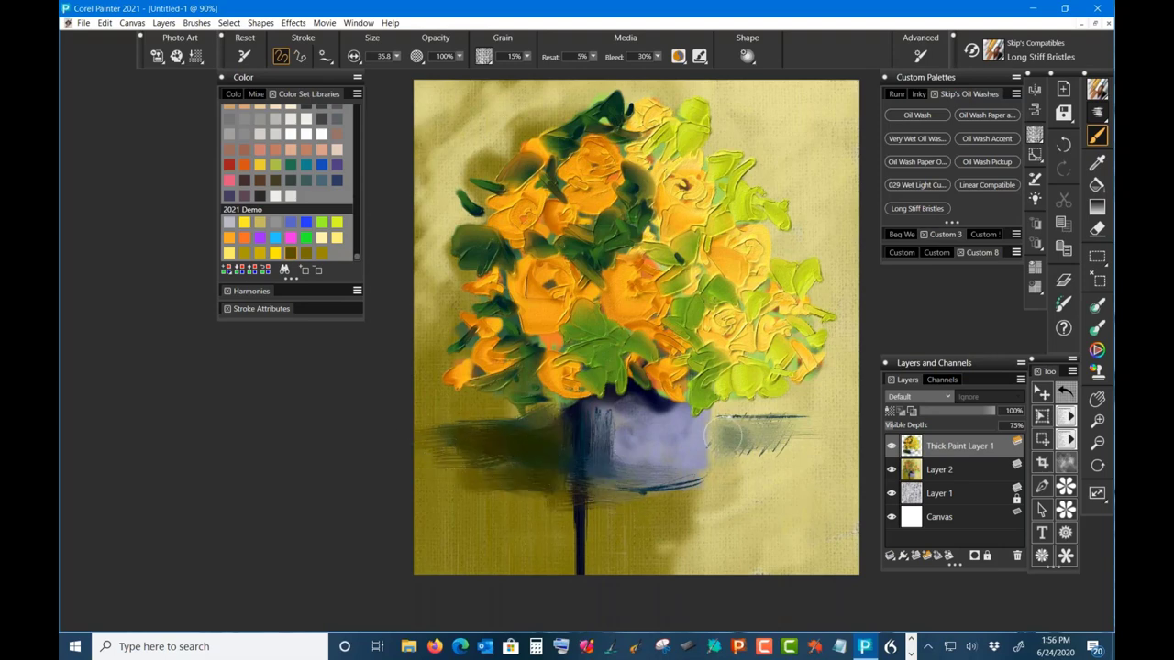
pyautogui.moveTo(724, 431); pyautogui.dragTo(722, 447)
pyautogui.moveTo(711, 486); pyautogui.dragTo(607, 498)
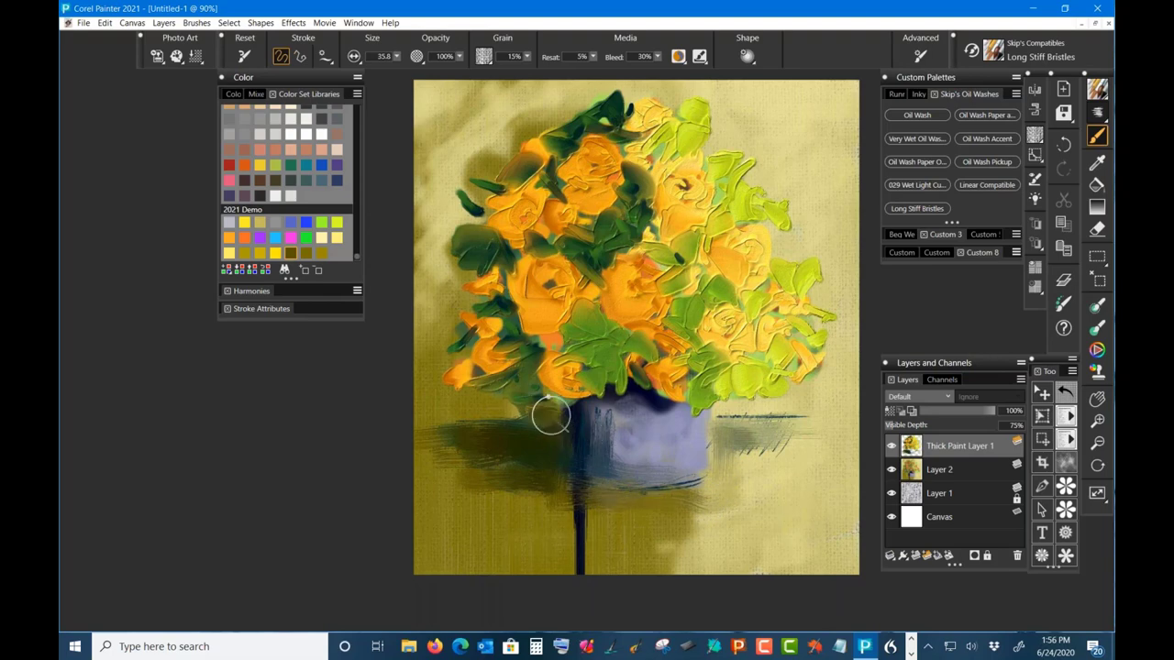
# Step: Brush dark olive-brown background strokes around the bouquet's left edge and deepen the shadow under the pot
pyautogui.moveTo(437, 352)
pyautogui.mouseDown()
pyautogui.moveTo(451, 291)
pyautogui.moveTo(472, 298)
pyautogui.moveTo(457, 270)
pyautogui.moveTo(439, 269)
pyautogui.moveTo(459, 247)
pyautogui.moveTo(470, 184)
pyautogui.moveTo(453, 220)
pyautogui.moveTo(449, 206)
pyautogui.moveTo(454, 342)
pyautogui.moveTo(437, 370)
pyautogui.moveTo(471, 388)
pyautogui.moveTo(482, 161)
pyautogui.moveTo(566, 103)
pyautogui.moveTo(452, 178)
pyautogui.moveTo(532, 108)
pyautogui.mouseUp()
pyautogui.moveTo(518, 424)
pyautogui.mouseDown()
pyautogui.moveTo(452, 412)
pyautogui.moveTo(419, 458)
pyautogui.moveTo(475, 492)
pyautogui.moveTo(558, 454)
pyautogui.moveTo(489, 487)
pyautogui.moveTo(662, 507)
pyautogui.mouseUp()
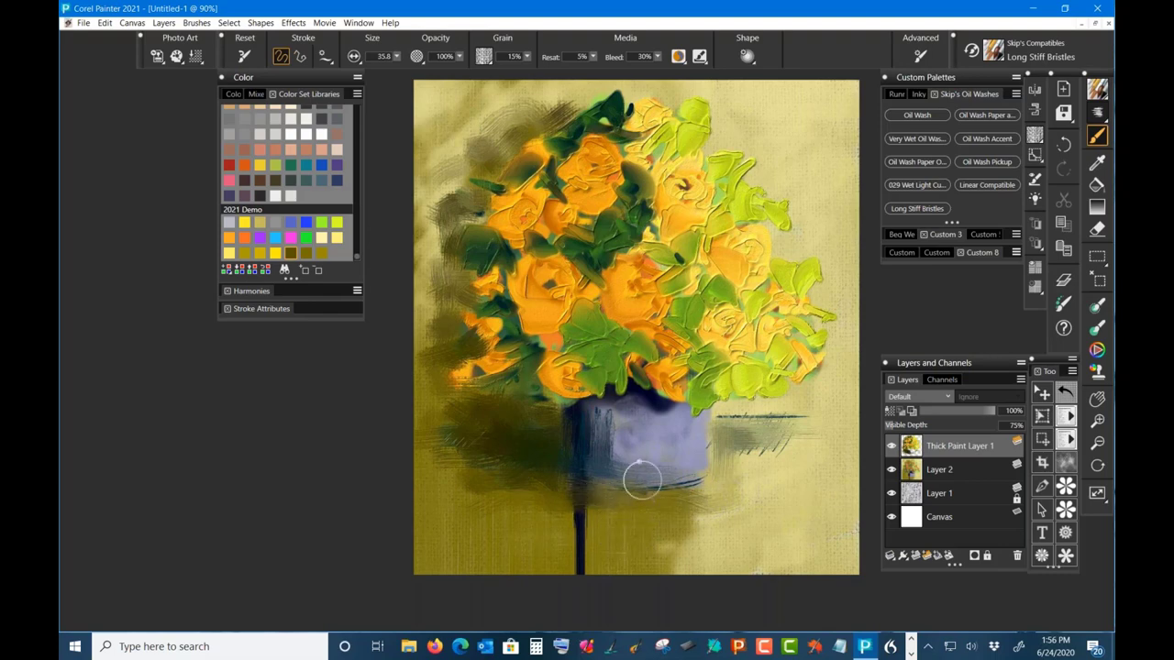
pyautogui.moveTo(495, 138); pyautogui.dragTo(431, 211)
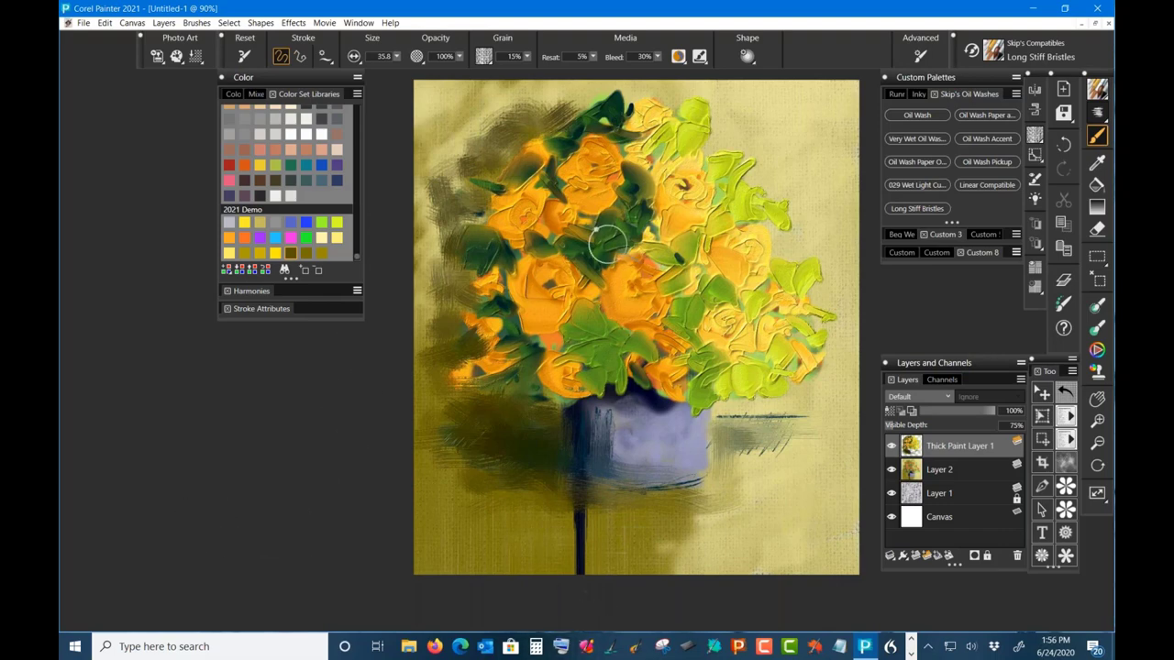
# Step: Collapse Thick Paint Layer 1 and Layer 2 into a single default layer, accepting the layer conversion
pyautogui.keyDown('shift'); pyautogui.click(962, 465); pyautogui.keyUp('shift')
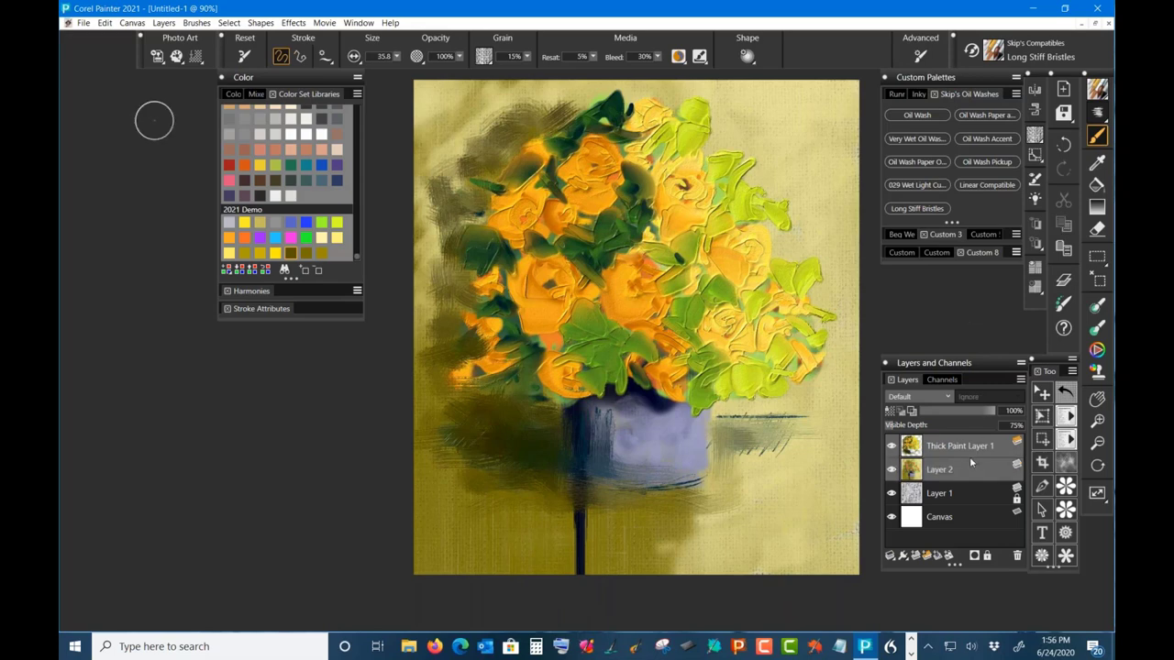
pyautogui.rightClick(977, 466)
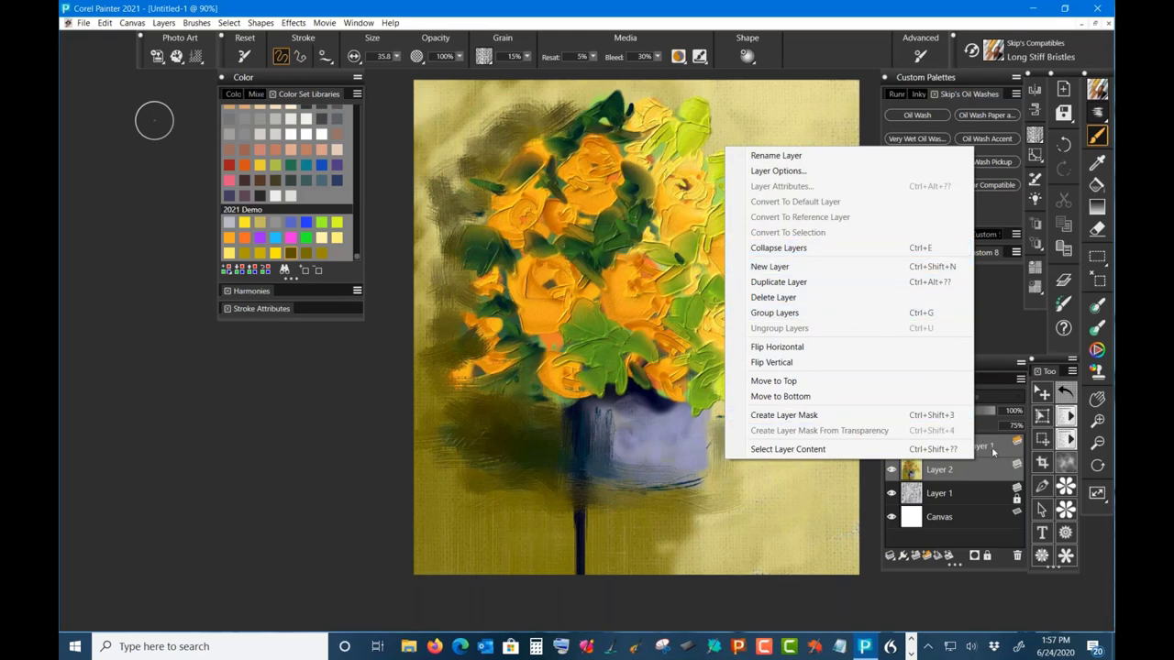
pyautogui.click(778, 248)
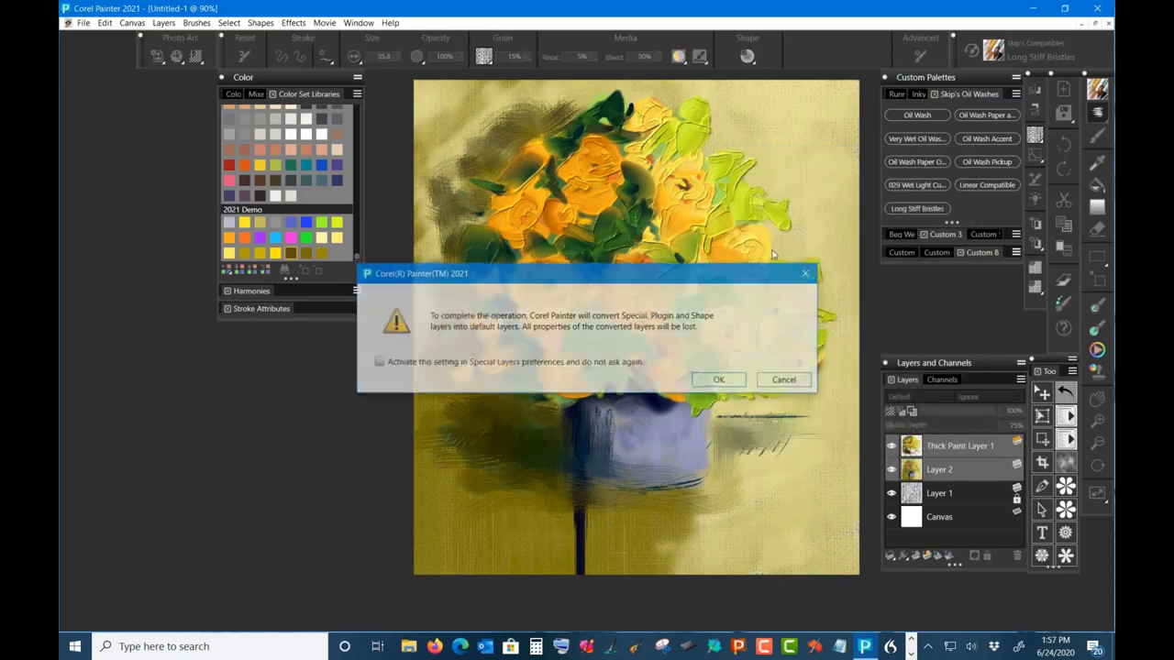
pyautogui.click(718, 381)
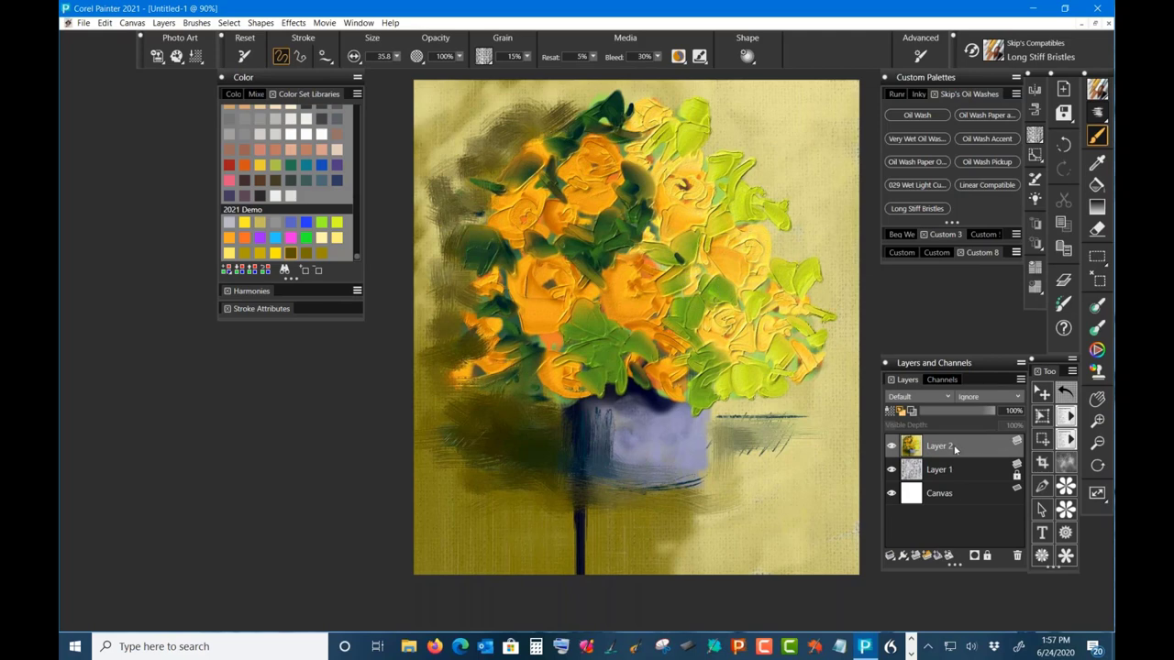
# Step: Apply the modified Gradual Diagonal lighting preset to Layer 2, moving the light source to the upper right of the painting
pyautogui.click(291, 24)
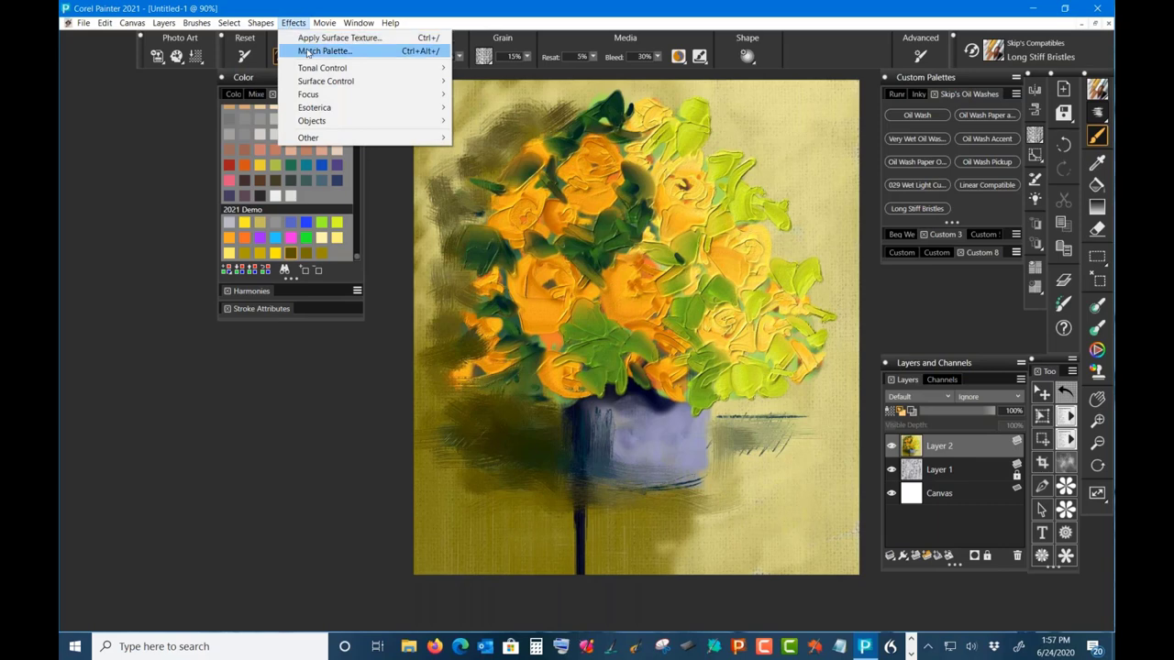
pyautogui.moveTo(312, 79)
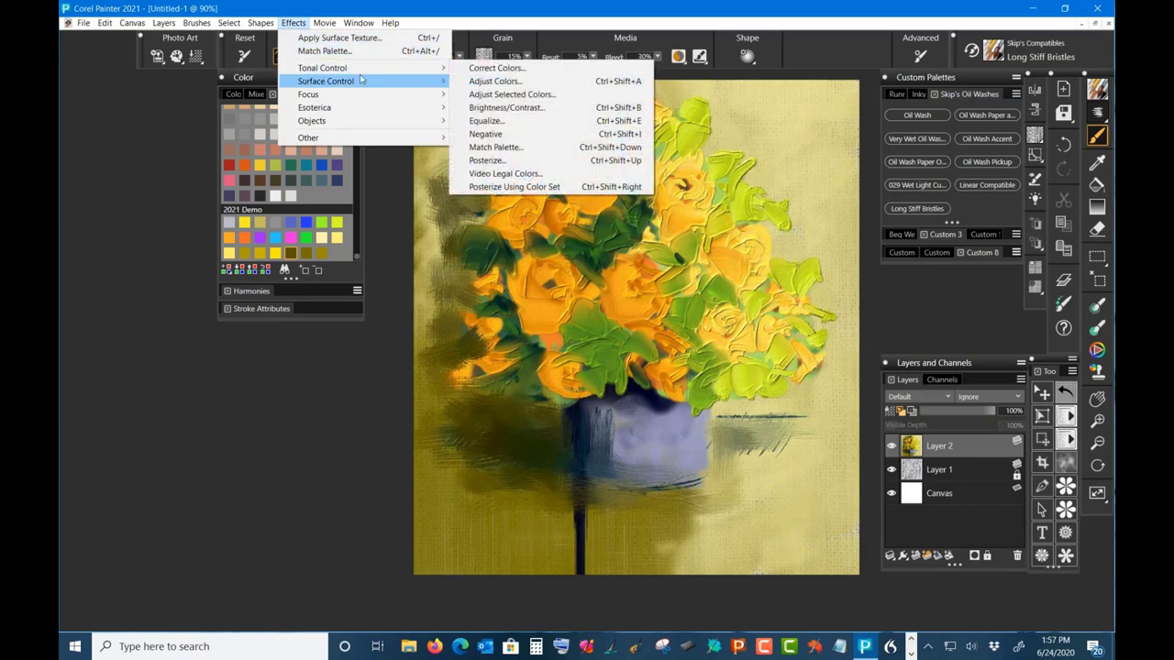
pyautogui.moveTo(403, 86)
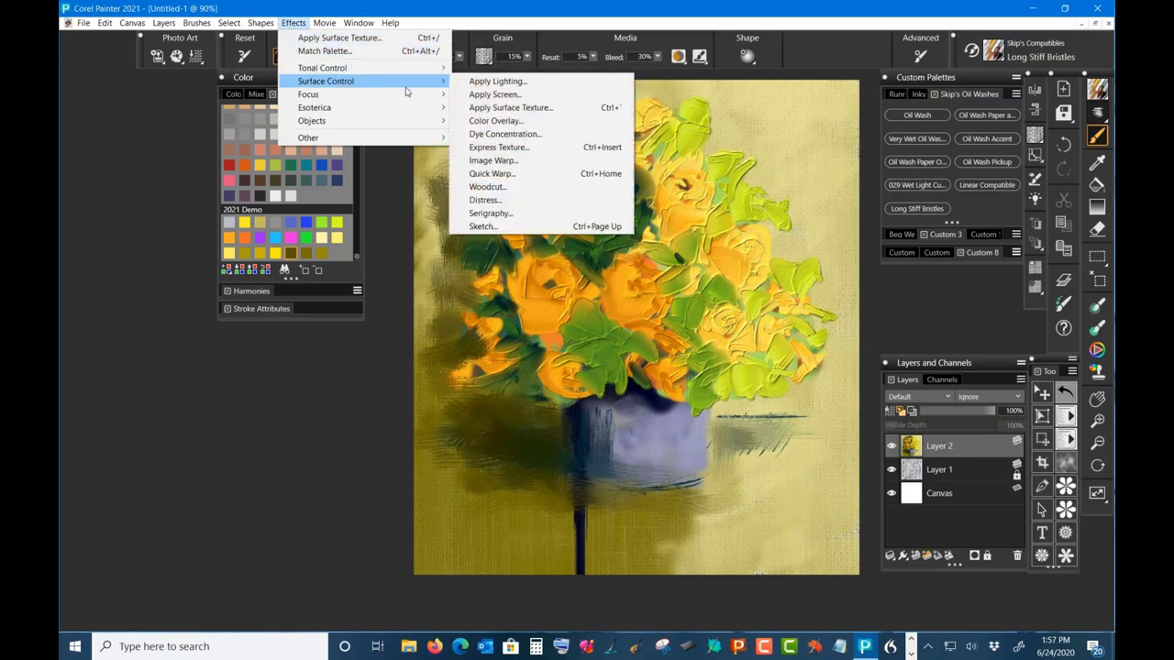
pyautogui.click(514, 82)
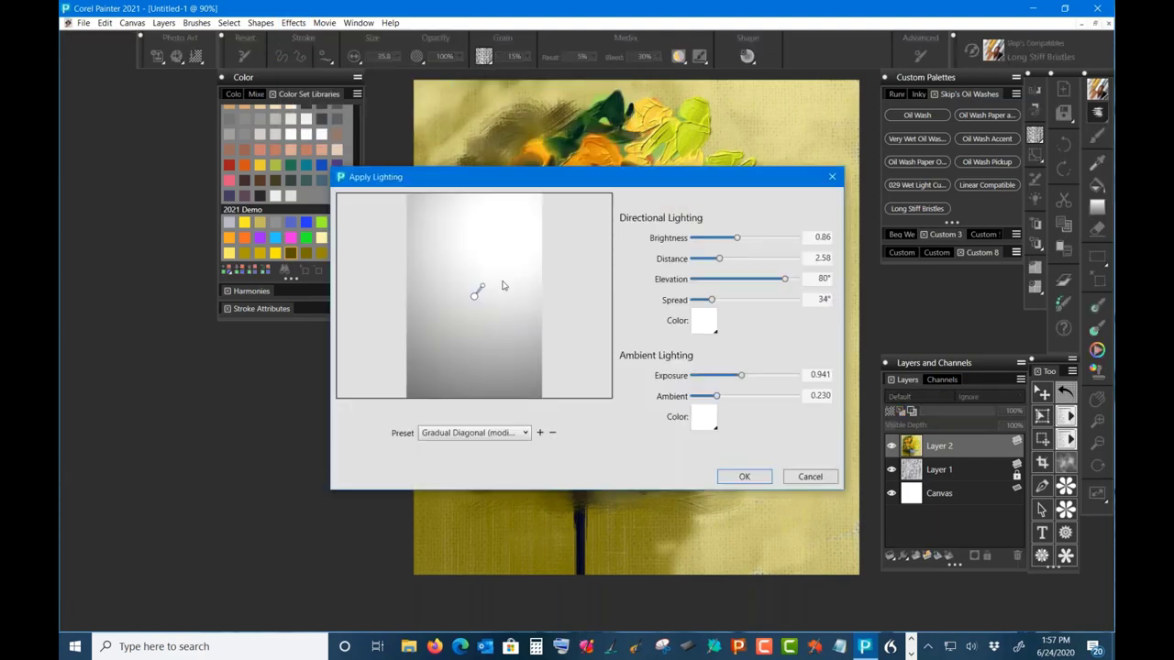
pyautogui.moveTo(475, 297); pyautogui.dragTo(518, 220)
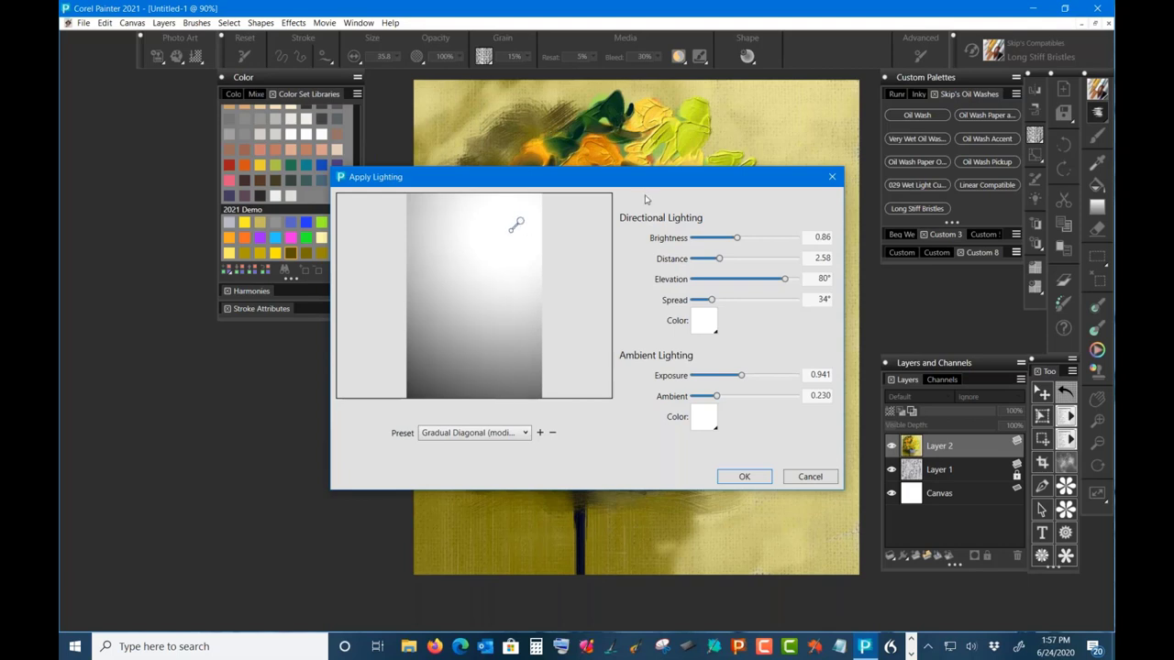
pyautogui.moveTo(585, 183); pyautogui.dragTo(255, 178)
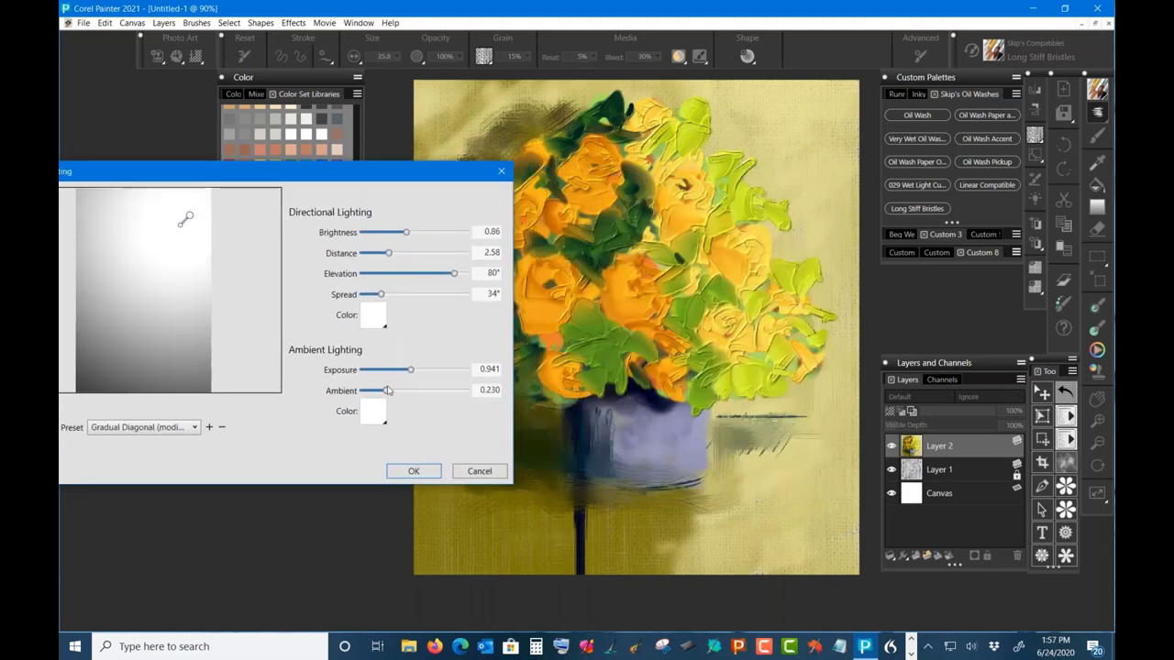
pyautogui.click(414, 470)
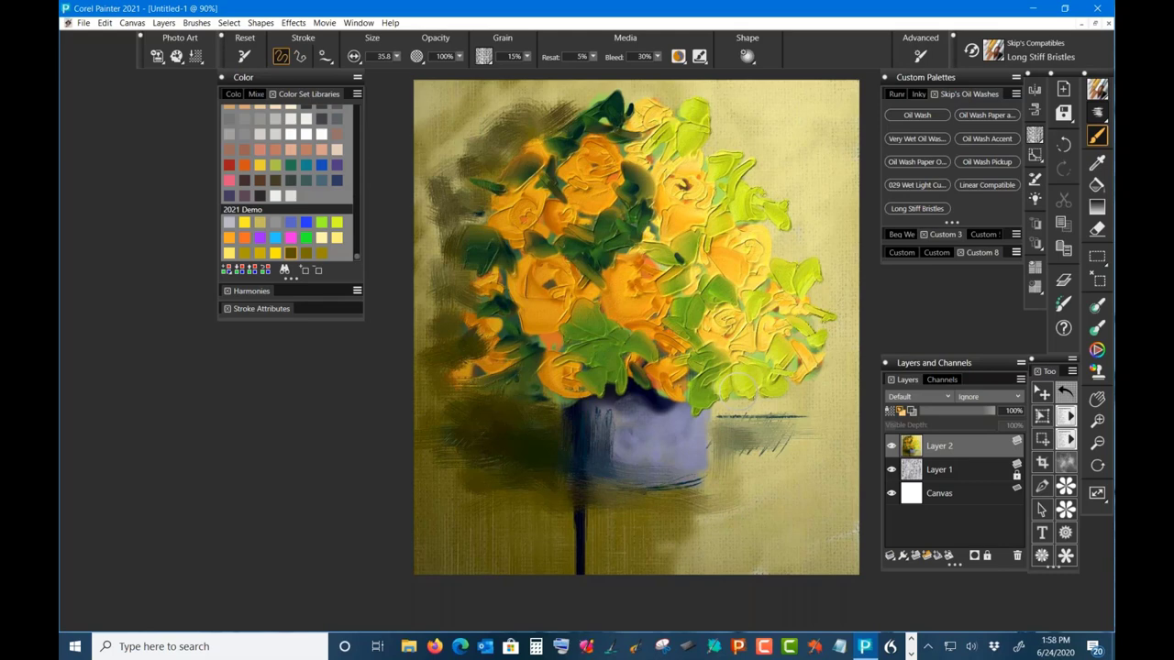
# Step: Draw fine dark center details on the two yellow roses on the bouquet's right side with the Linear Compatible brush
pyautogui.click(986, 184)
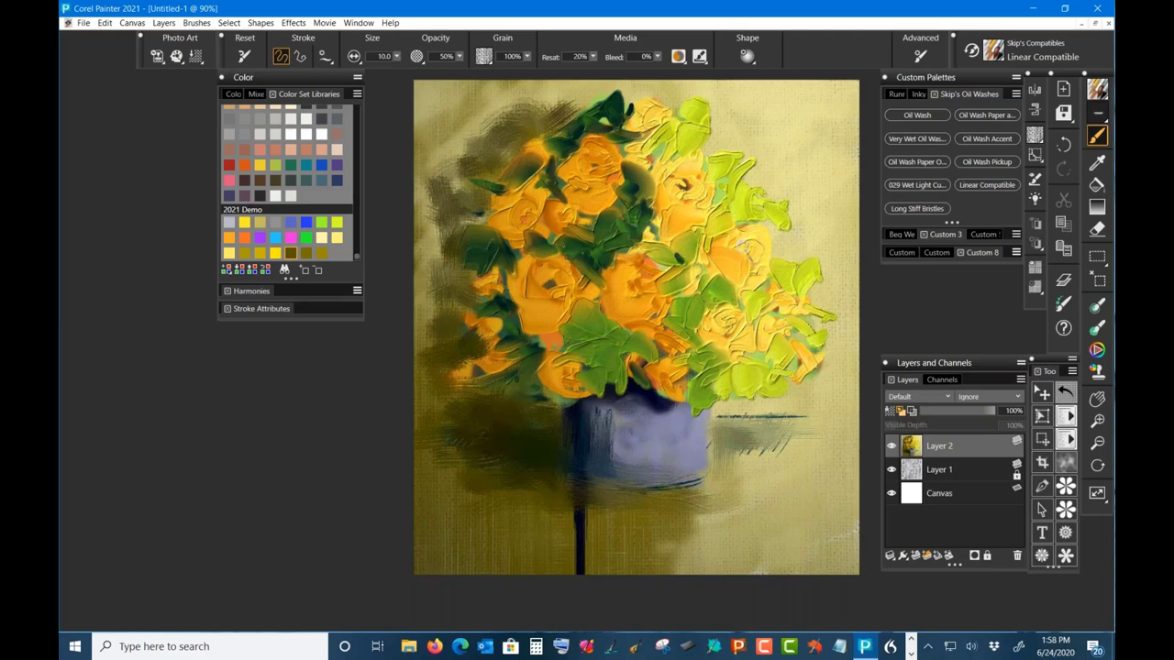
pyautogui.hotkey('ctrl', 'shift', 'i')
pyautogui.moveTo(746, 261); pyautogui.dragTo(754, 249)
pyautogui.moveTo(673, 192); pyautogui.dragTo(682, 181)
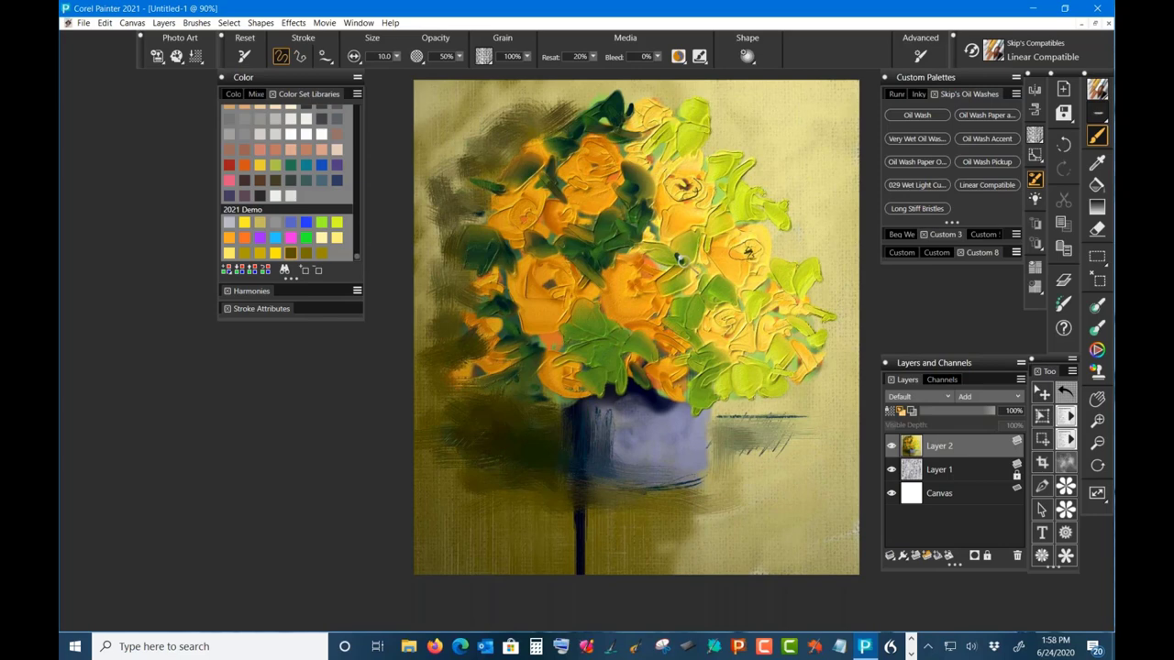
# Step: Switch the brush library to Painter 2021 Brushes and look through the Real Wet Oil brush variants
pyautogui.click(994, 54)
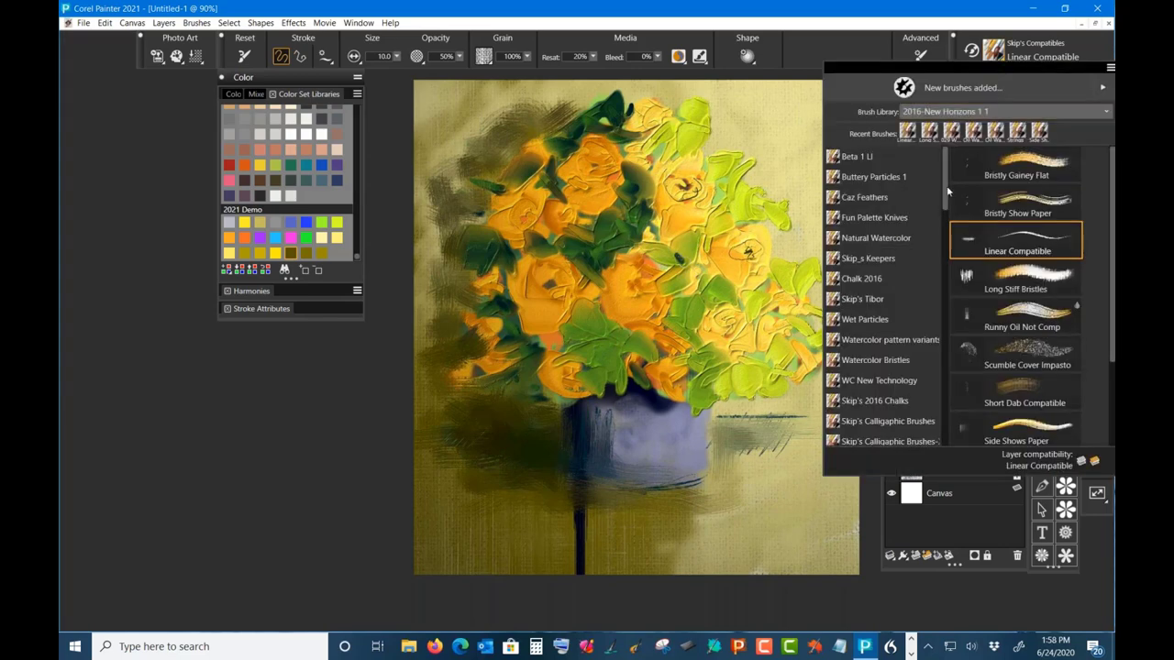
pyautogui.click(990, 112)
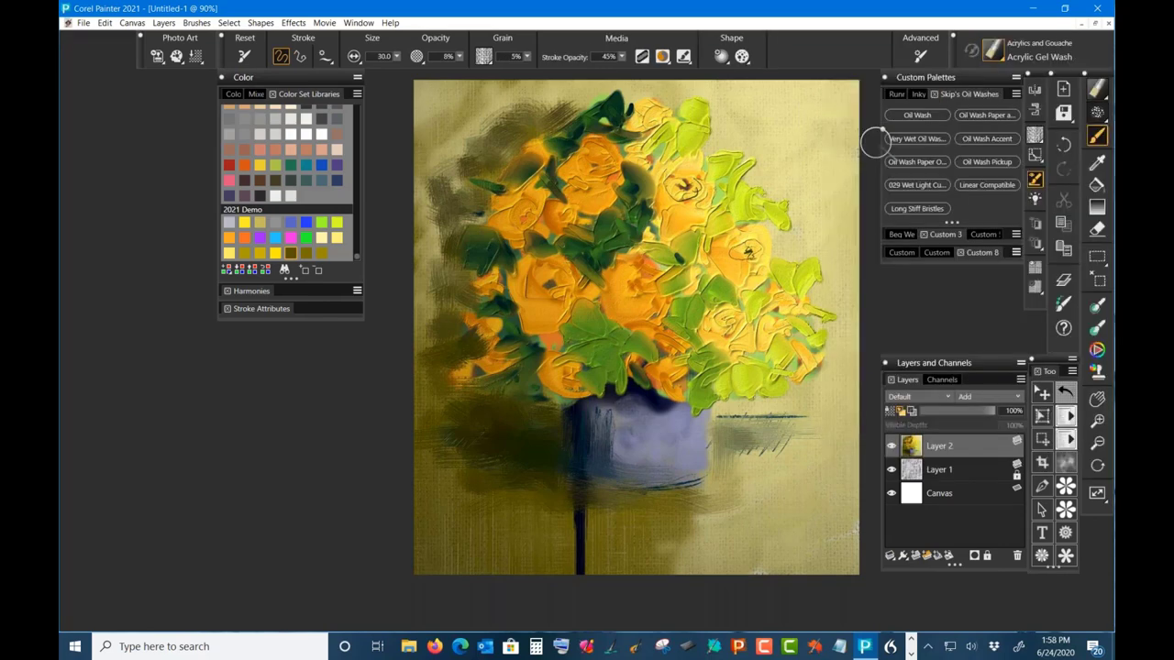
pyautogui.click(991, 59)
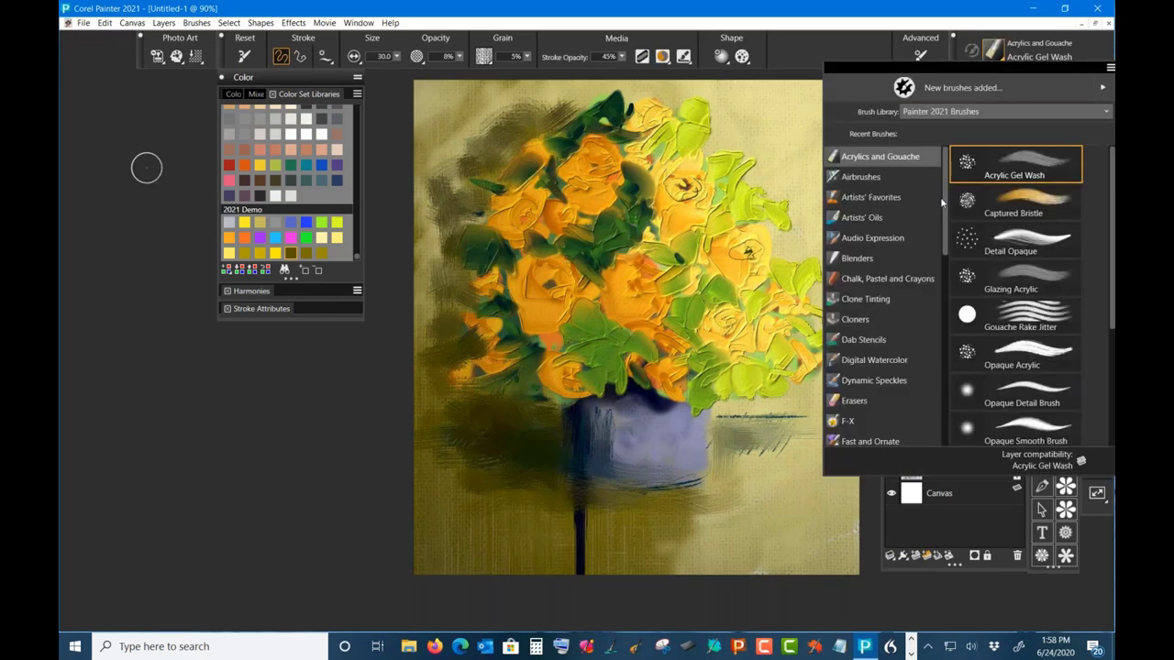
pyautogui.moveTo(948, 196); pyautogui.dragTo(942, 357)
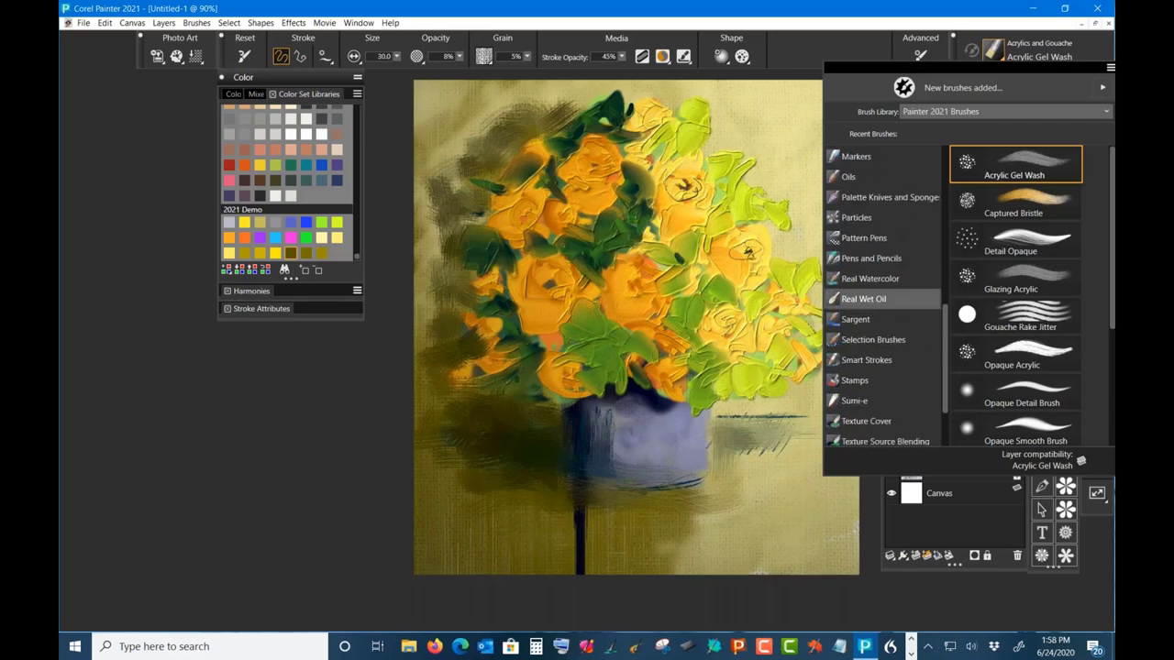
pyautogui.click(871, 302)
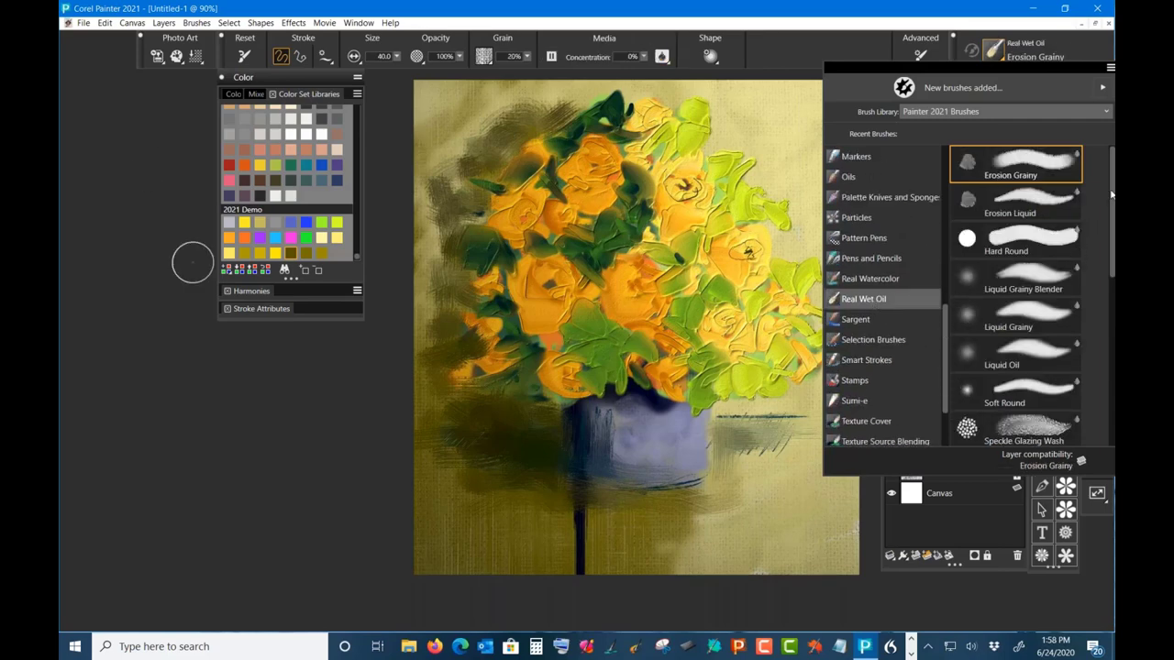
pyautogui.moveTo(1107, 206); pyautogui.dragTo(1103, 380)
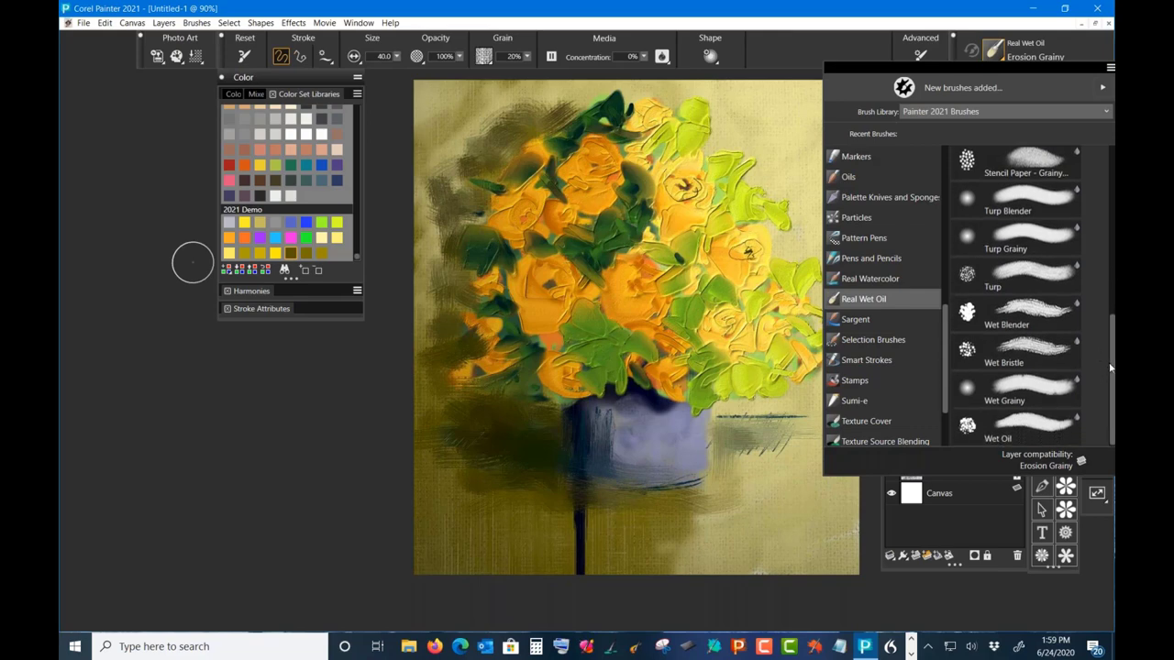
pyautogui.moveTo(1111, 360); pyautogui.dragTo(1104, 301)
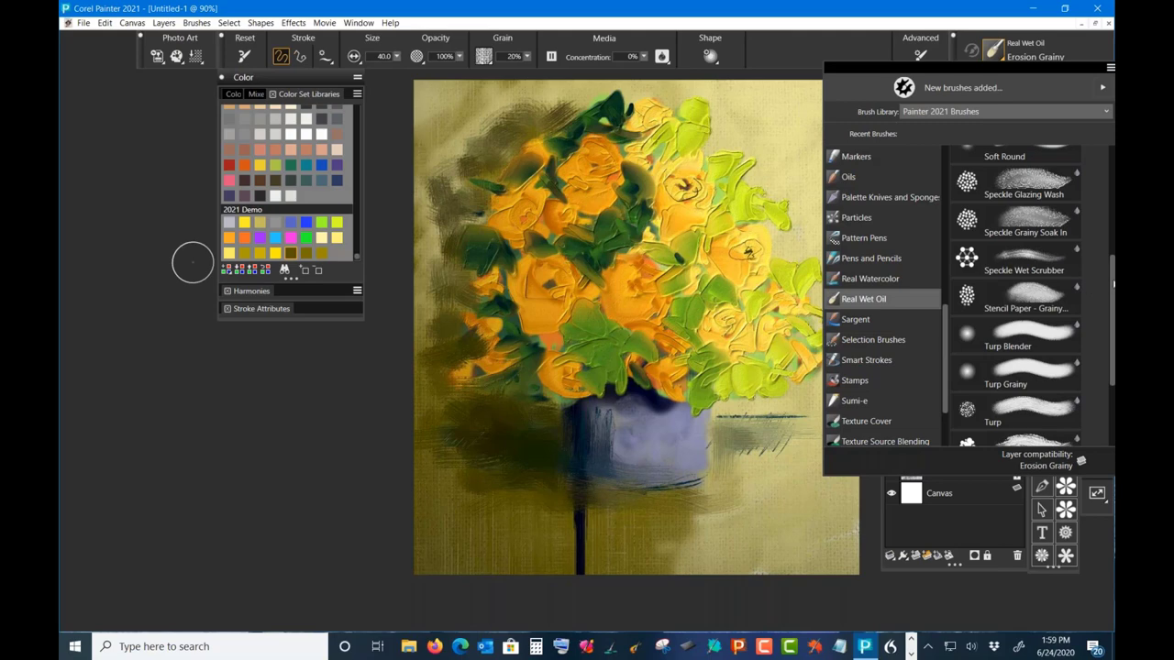
pyautogui.moveTo(1110, 288); pyautogui.dragTo(1095, 201)
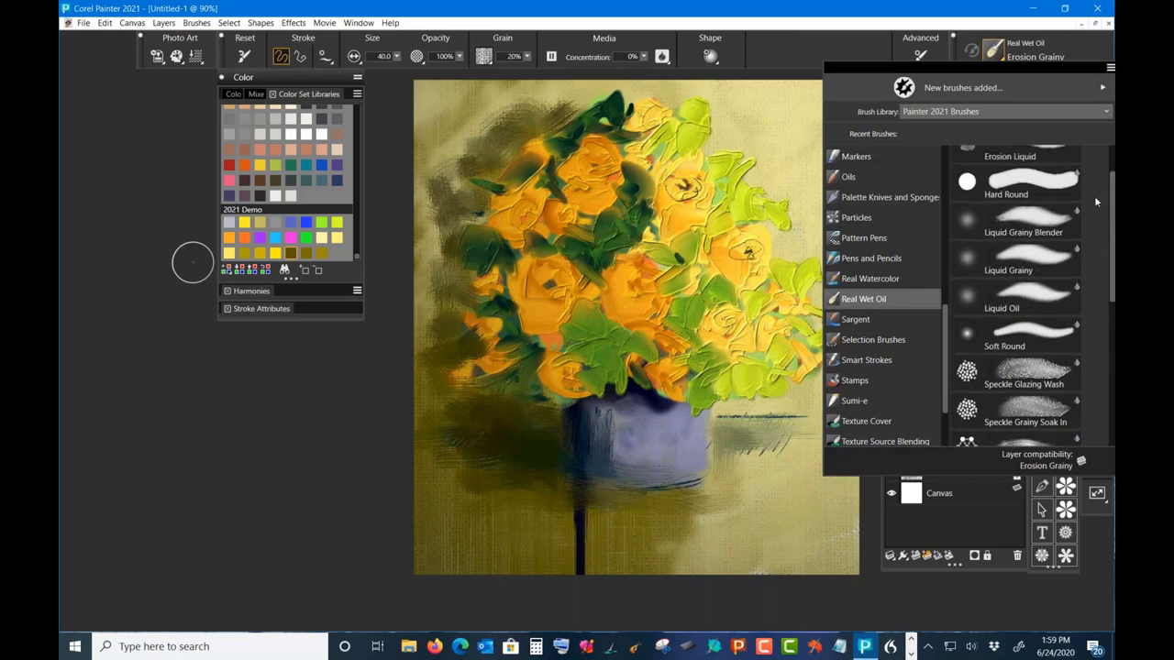
# Step: Try a dark stroke on the background right of the pot with the Liquid Grainy brush, and undo it
pyautogui.click(1036, 266)
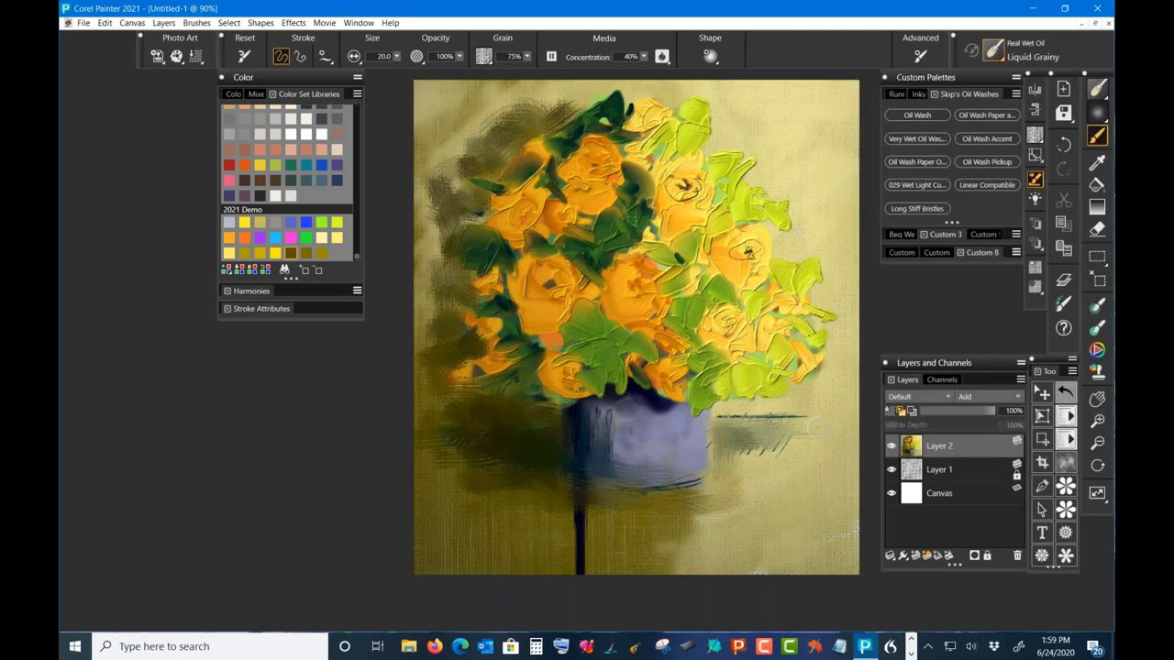
pyautogui.moveTo(780, 438)
pyautogui.mouseDown()
pyautogui.moveTo(837, 433)
pyautogui.moveTo(806, 433)
pyautogui.mouseUp()
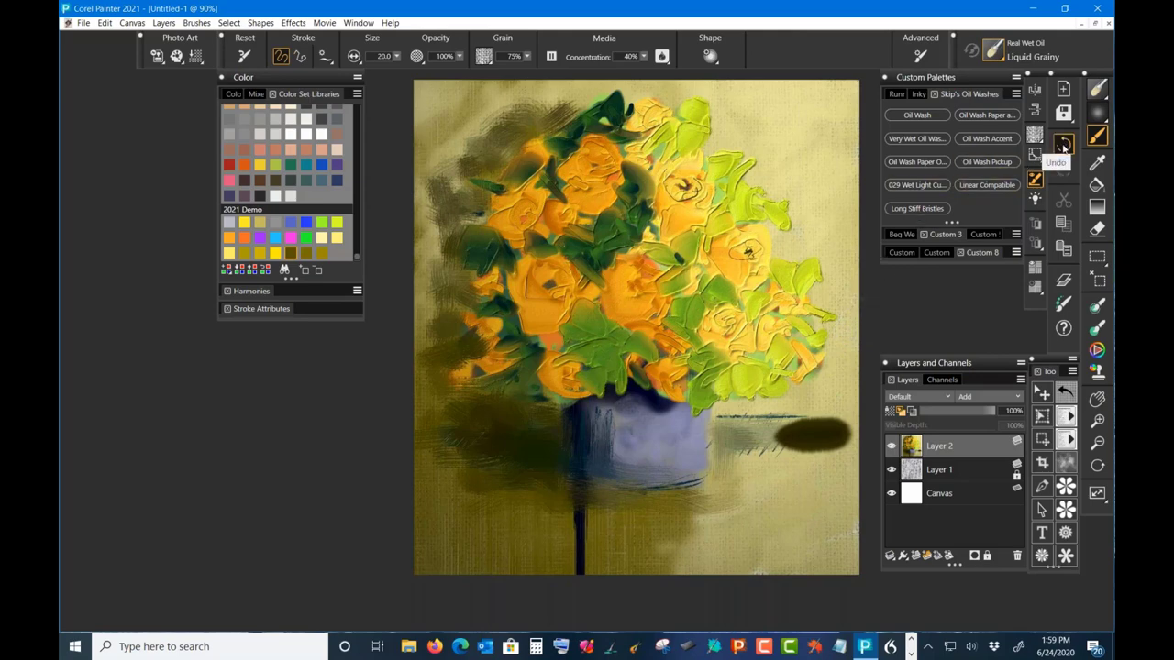
pyautogui.click(1062, 147)
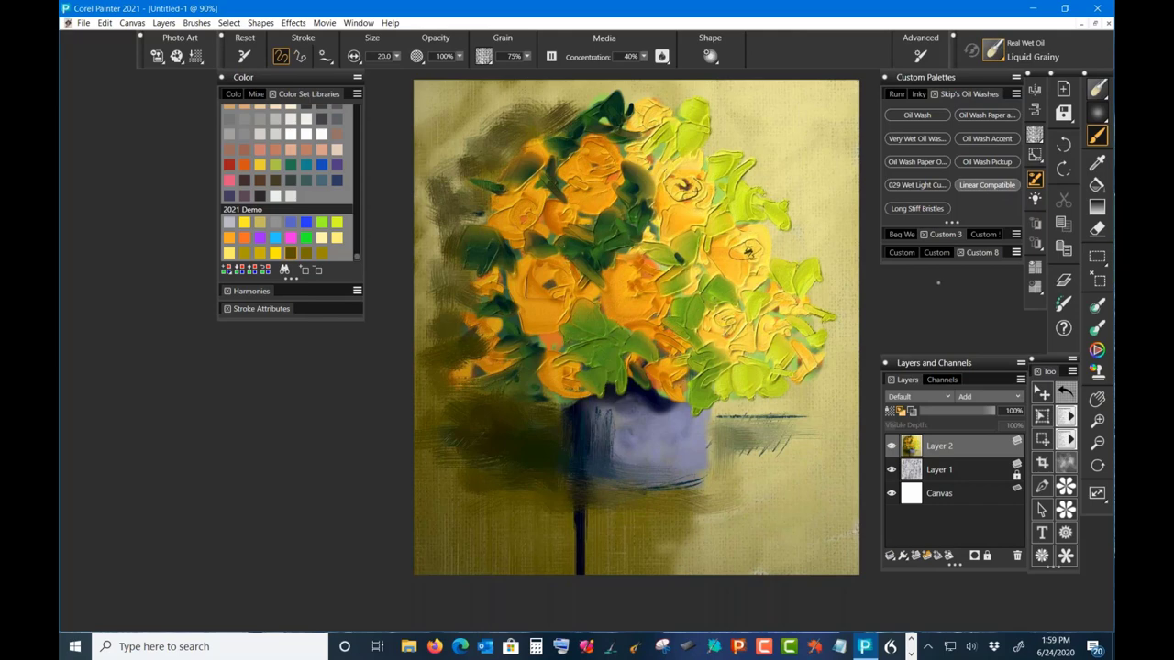
# Step: Switch to the 029 Wet Light Curly knife, try thick paint strokes on the background right of the pot, and undo them
pyautogui.click(986, 184)
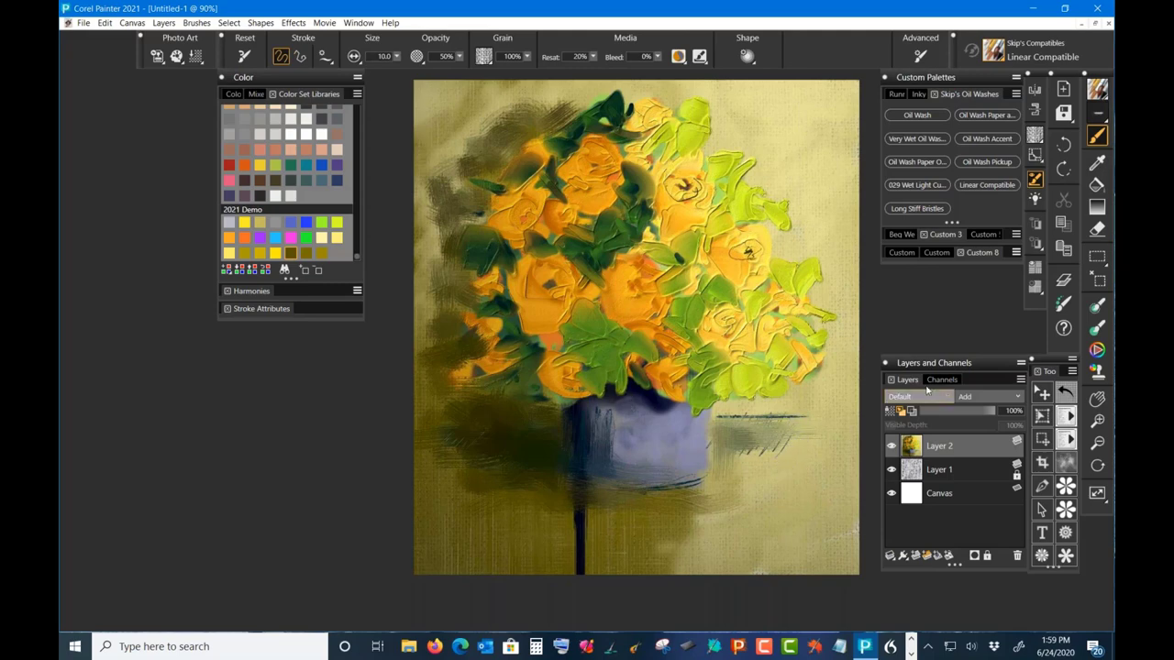
pyautogui.click(917, 184)
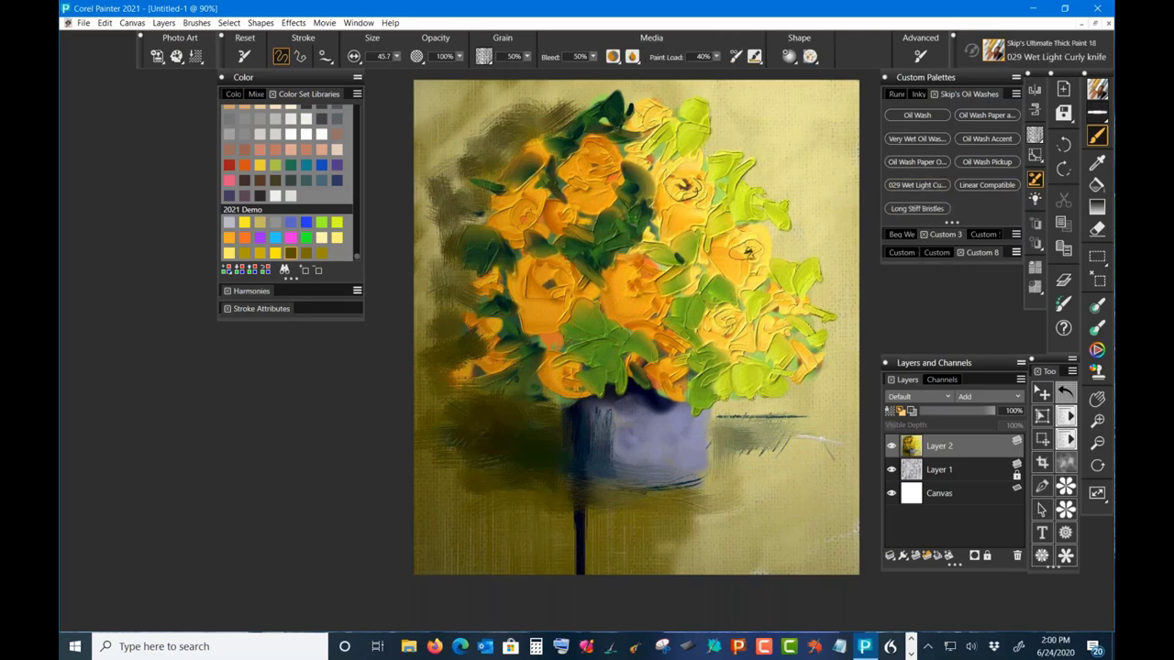
pyautogui.moveTo(829, 440)
pyautogui.mouseDown()
pyautogui.moveTo(800, 458)
pyautogui.moveTo(825, 485)
pyautogui.moveTo(825, 463)
pyautogui.mouseUp()
pyautogui.moveTo(812, 472)
pyautogui.mouseDown()
pyautogui.moveTo(777, 498)
pyautogui.moveTo(820, 467)
pyautogui.moveTo(804, 481)
pyautogui.moveTo(825, 510)
pyautogui.moveTo(809, 473)
pyautogui.moveTo(841, 489)
pyautogui.moveTo(802, 508)
pyautogui.moveTo(814, 472)
pyautogui.moveTo(789, 492)
pyautogui.moveTo(797, 506)
pyautogui.moveTo(814, 470)
pyautogui.mouseUp()
pyautogui.hotkey('ctrl', 'z')
pyautogui.hotkey('ctrl', 'z')
pyautogui.hotkey('ctrl', 'z')
pyautogui.hotkey('ctrl', 'z')
pyautogui.hotkey('ctrl', 'z')
pyautogui.hotkey('ctrl', 'z')
pyautogui.hotkey('ctrl', 'z')
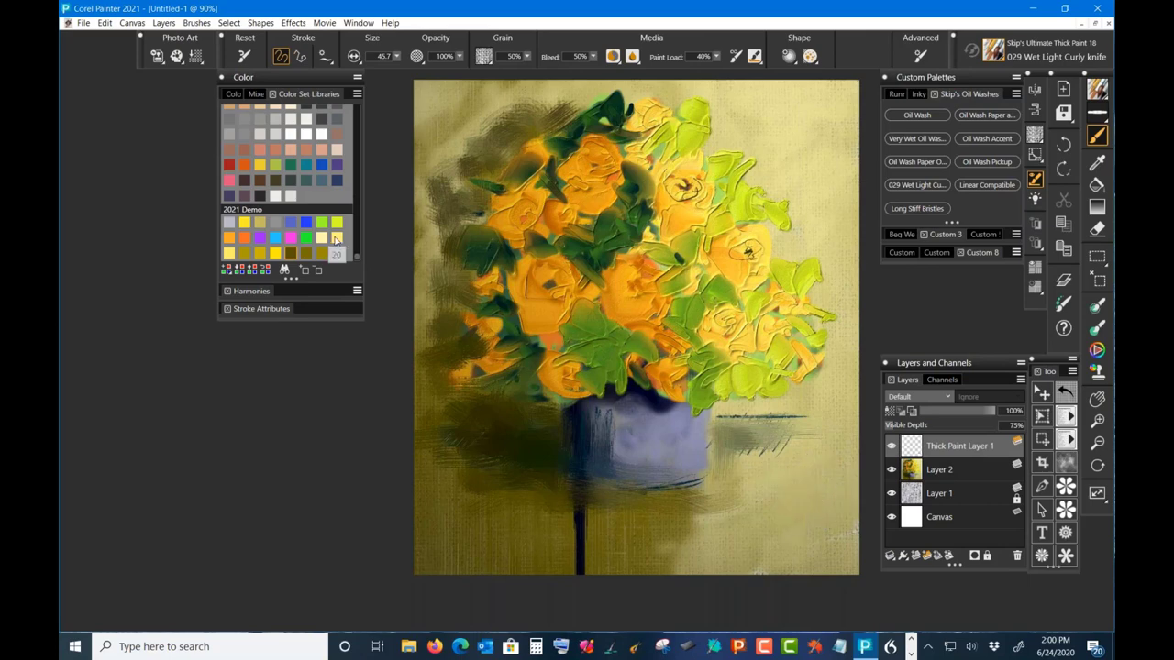
# Step: Try a magenta thick paint dab right of the pot using the 2021 Demo color set, and undo it
pyautogui.click(291, 239)
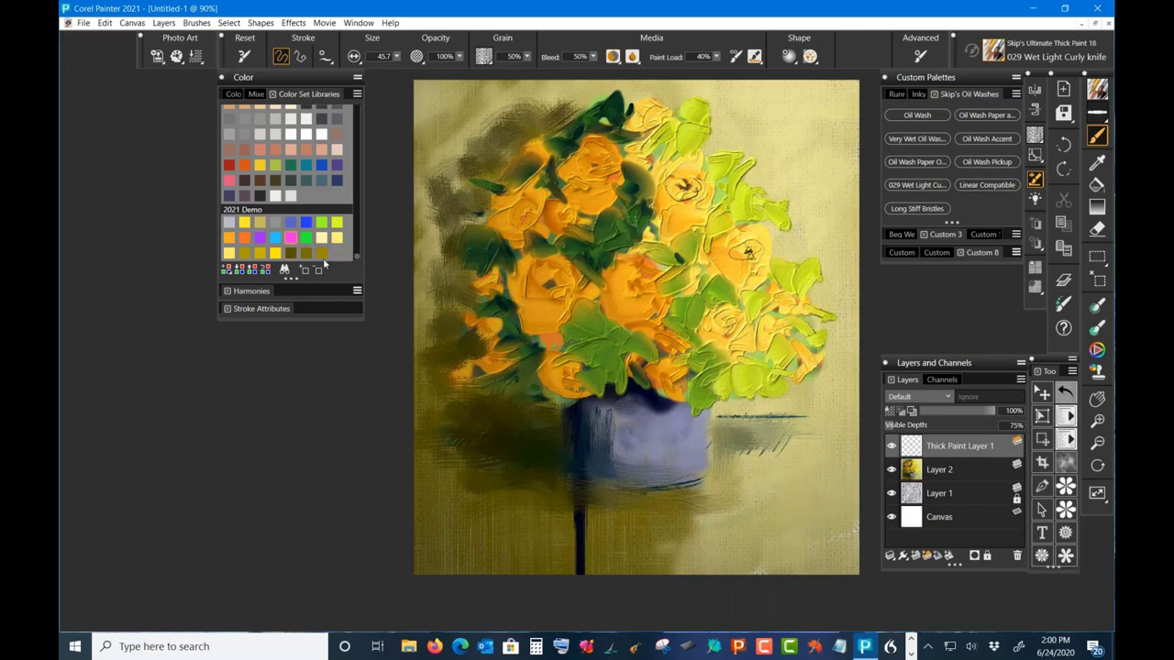
pyautogui.moveTo(825, 468)
pyautogui.mouseDown()
pyautogui.moveTo(775, 461)
pyautogui.moveTo(775, 477)
pyautogui.moveTo(809, 475)
pyautogui.moveTo(820, 501)
pyautogui.moveTo(800, 508)
pyautogui.moveTo(791, 472)
pyautogui.moveTo(775, 472)
pyautogui.moveTo(791, 492)
pyautogui.moveTo(779, 504)
pyautogui.moveTo(770, 484)
pyautogui.moveTo(805, 472)
pyautogui.moveTo(797, 462)
pyautogui.moveTo(789, 469)
pyautogui.moveTo(807, 484)
pyautogui.moveTo(811, 458)
pyautogui.moveTo(811, 505)
pyautogui.moveTo(773, 495)
pyautogui.moveTo(795, 455)
pyautogui.moveTo(765, 468)
pyautogui.moveTo(761, 502)
pyautogui.moveTo(809, 511)
pyautogui.moveTo(812, 468)
pyautogui.mouseUp()
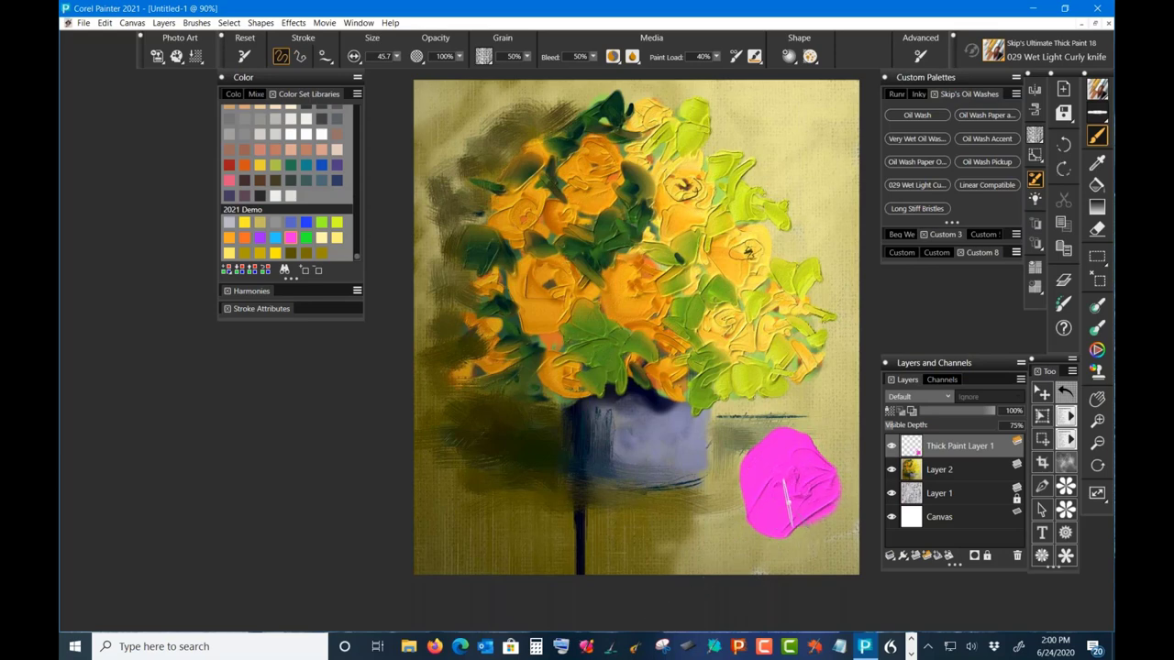
pyautogui.moveTo(790, 486); pyautogui.dragTo(787, 480)
pyautogui.hotkey('ctrl', 'z')
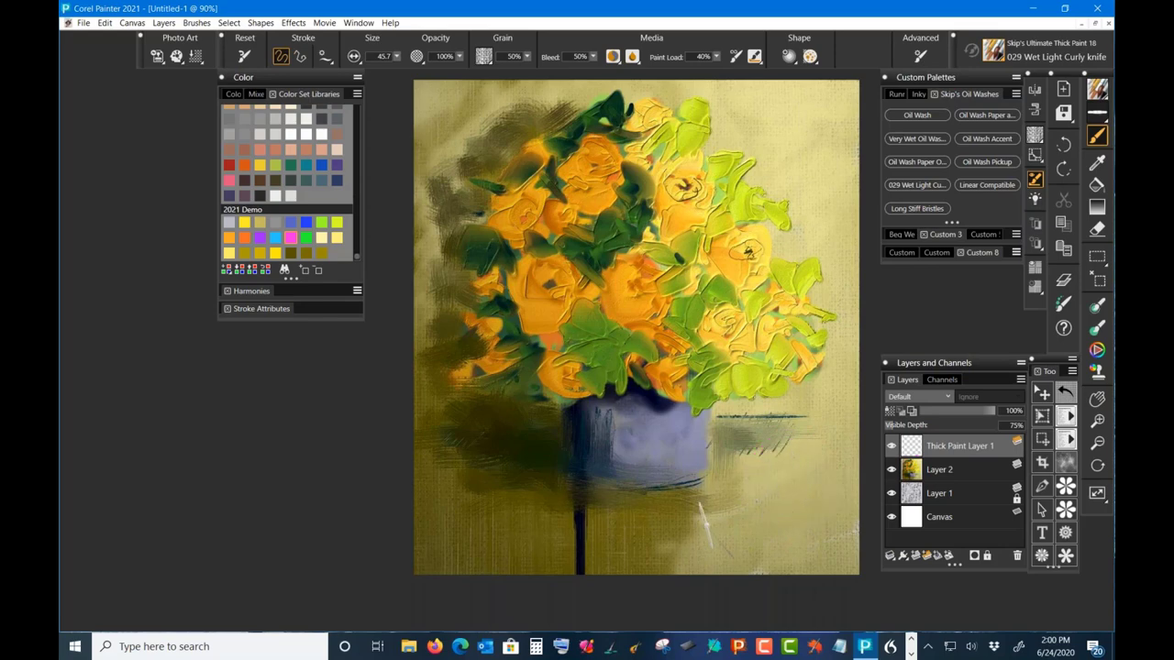
# Step: Show the color Mixer, try painting an orange thick paint rose right of the pot, and undo its strokes
pyautogui.click(256, 94)
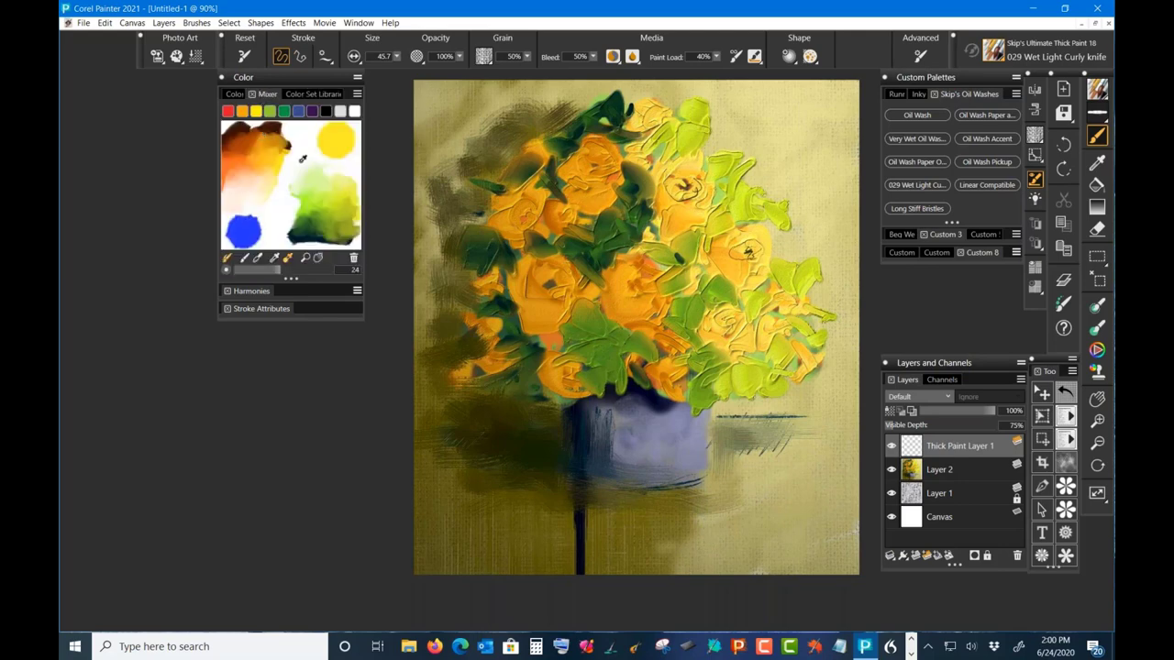
pyautogui.click(793, 466)
pyautogui.moveTo(794, 468)
pyautogui.mouseDown()
pyautogui.moveTo(766, 452)
pyautogui.moveTo(761, 476)
pyautogui.moveTo(775, 503)
pyautogui.moveTo(820, 476)
pyautogui.moveTo(792, 454)
pyautogui.moveTo(791, 479)
pyautogui.moveTo(807, 484)
pyautogui.moveTo(789, 457)
pyautogui.moveTo(797, 466)
pyautogui.moveTo(775, 457)
pyautogui.moveTo(792, 458)
pyautogui.moveTo(779, 477)
pyautogui.moveTo(765, 442)
pyautogui.moveTo(776, 427)
pyautogui.moveTo(754, 429)
pyautogui.moveTo(761, 498)
pyautogui.moveTo(779, 508)
pyautogui.moveTo(775, 490)
pyautogui.moveTo(793, 498)
pyautogui.moveTo(759, 498)
pyautogui.mouseUp()
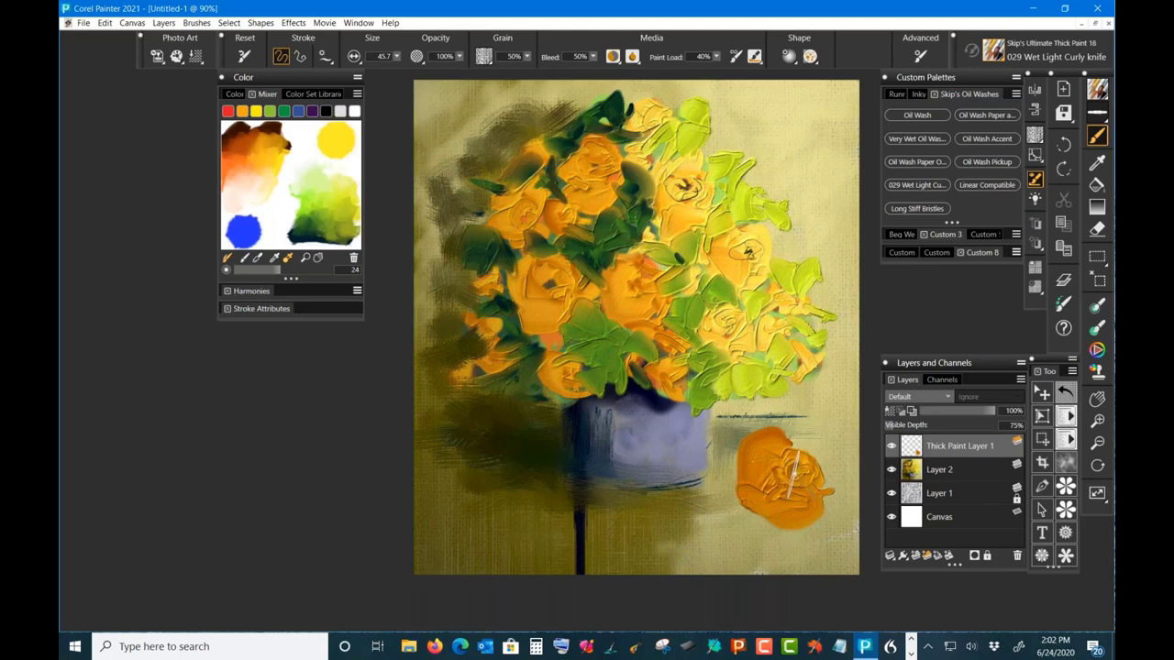
pyautogui.hotkey('ctrl', 'z')
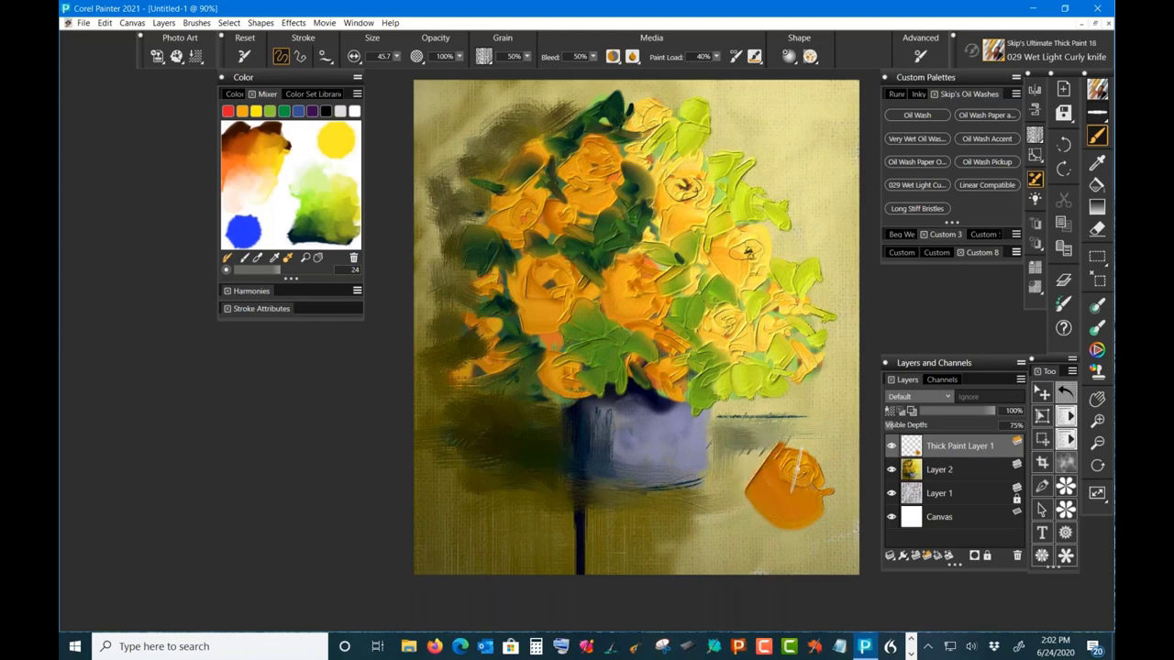
pyautogui.hotkey('ctrl', 'z')
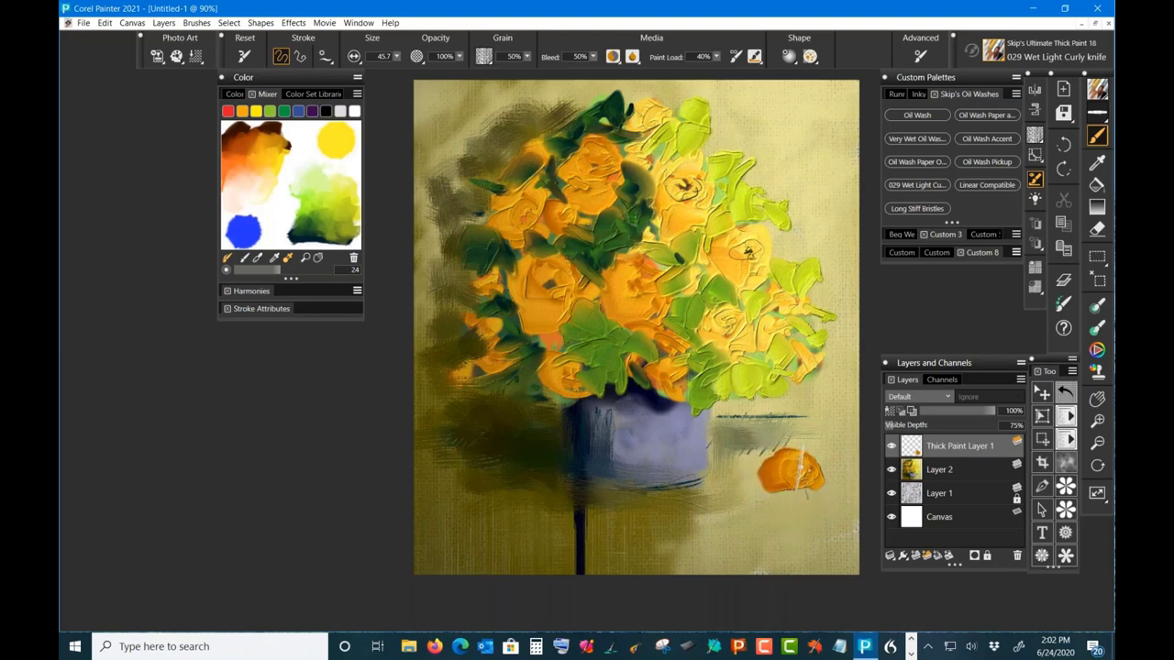
pyautogui.moveTo(799, 470)
pyautogui.mouseDown()
pyautogui.moveTo(800, 486)
pyautogui.moveTo(796, 467)
pyautogui.moveTo(766, 505)
pyautogui.mouseUp()
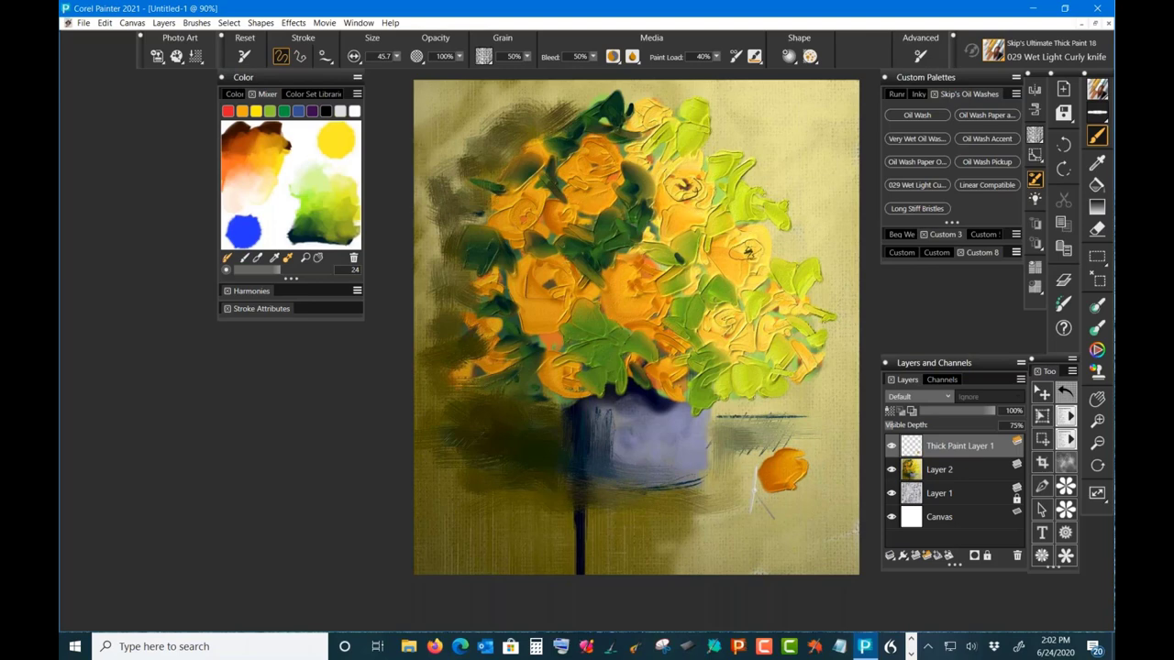
pyautogui.hotkey('ctrl', 'z')
pyautogui.hotkey('ctrl', 'z')
pyautogui.hotkey('ctrl', 'z')
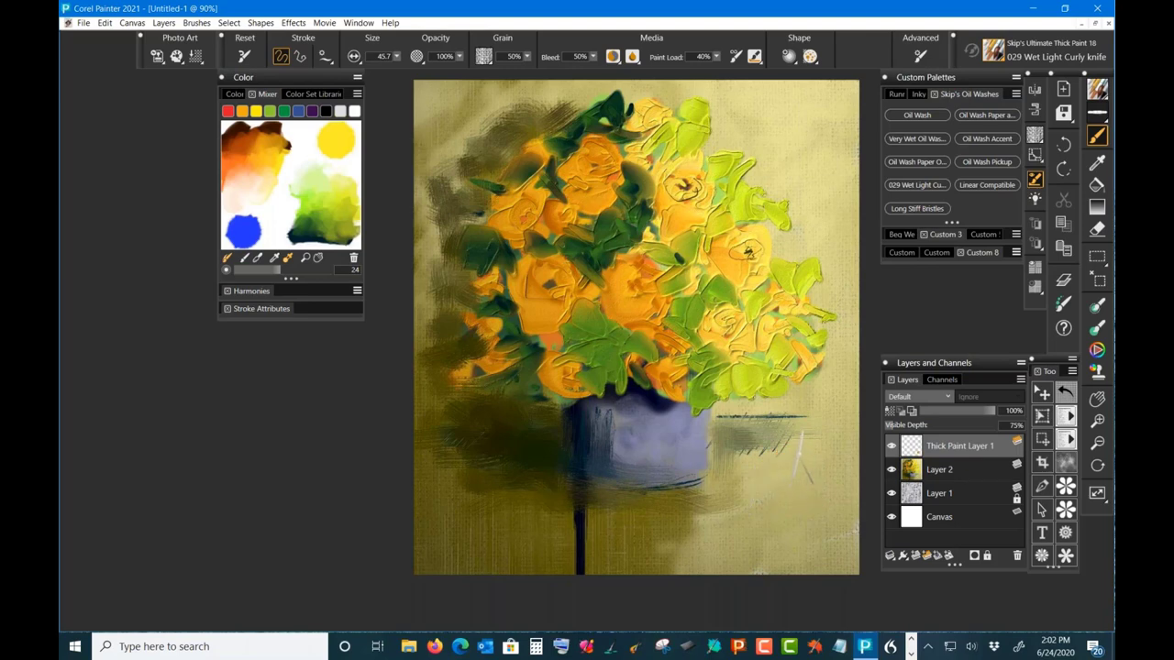
# Step: Try a brownish-orange thick paint rose with swirled petals right of the pot, and undo all its strokes
pyautogui.moveTo(800, 445)
pyautogui.mouseDown()
pyautogui.moveTo(788, 454)
pyautogui.moveTo(780, 431)
pyautogui.moveTo(770, 463)
pyautogui.moveTo(789, 472)
pyautogui.mouseUp()
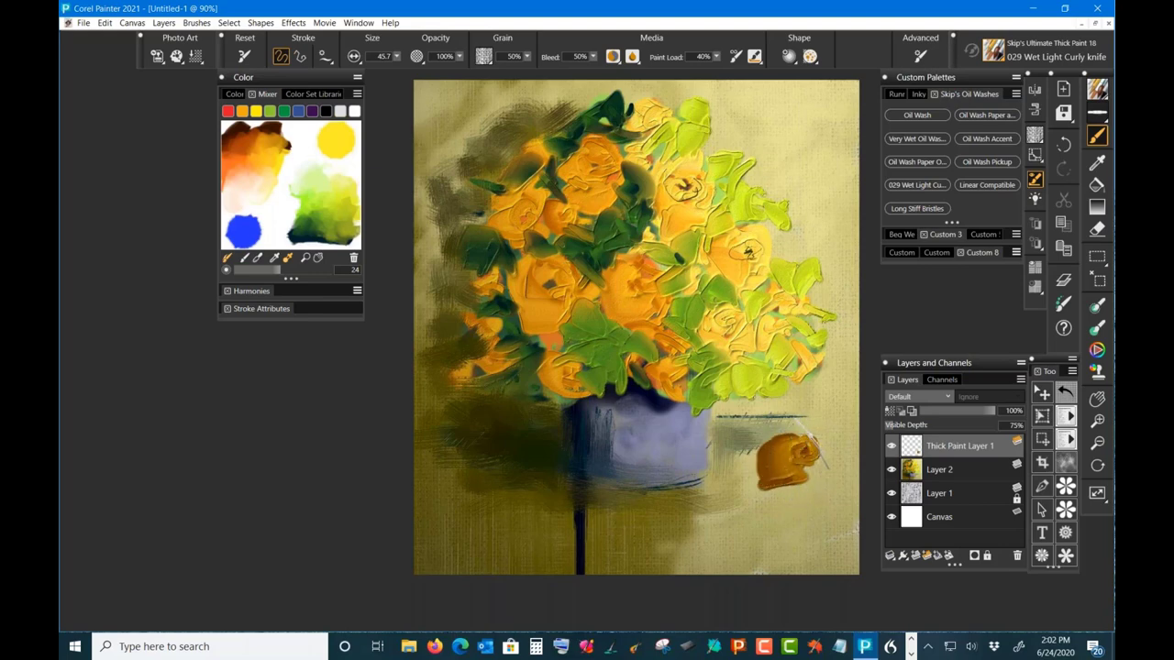
pyautogui.moveTo(812, 440)
pyautogui.mouseDown()
pyautogui.moveTo(830, 485)
pyautogui.moveTo(798, 499)
pyautogui.moveTo(756, 472)
pyautogui.moveTo(790, 427)
pyautogui.moveTo(761, 454)
pyautogui.moveTo(793, 500)
pyautogui.moveTo(802, 431)
pyautogui.moveTo(807, 458)
pyautogui.mouseUp()
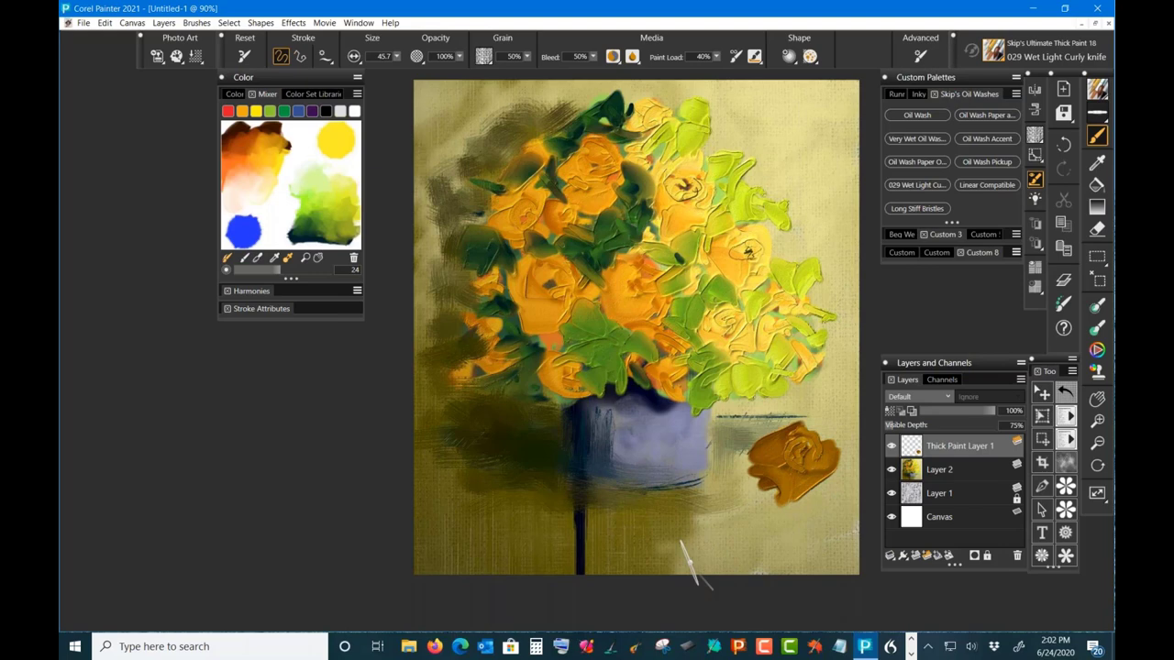
pyautogui.hotkey('ctrl', 'z')
pyautogui.hotkey('ctrl', 'z')
pyautogui.hotkey('ctrl', 'z')
pyautogui.hotkey('ctrl', 'z')
pyautogui.hotkey('ctrl', 'z')
pyautogui.hotkey('ctrl', 'z')
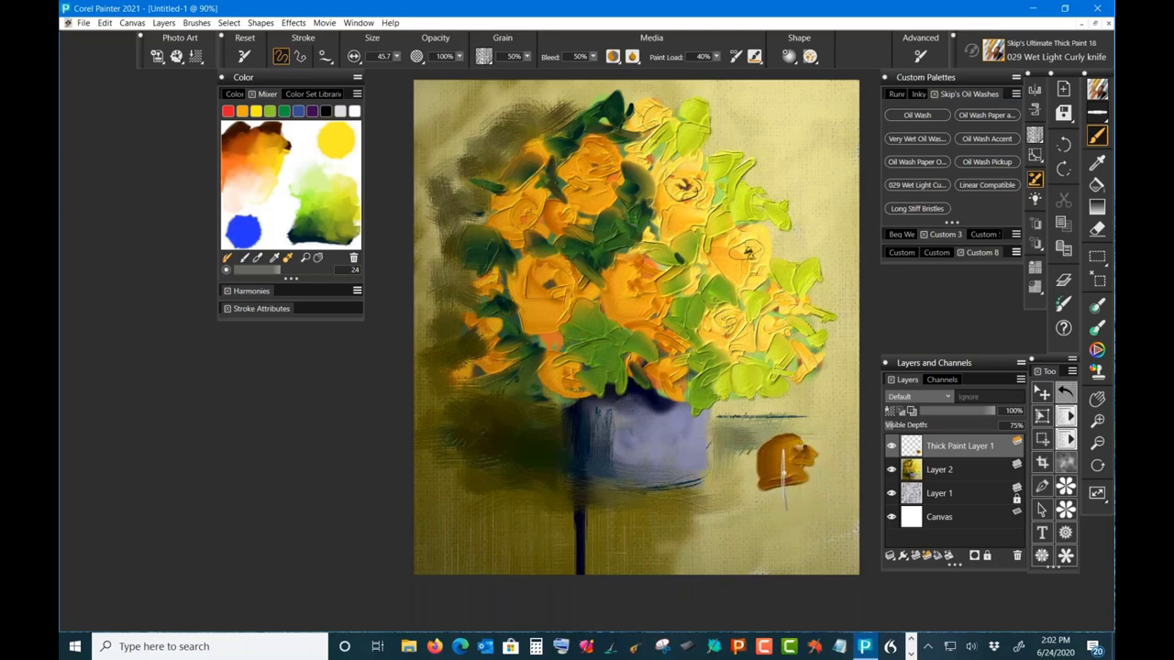
pyautogui.hotkey('ctrl', 'z')
pyautogui.hotkey('ctrl', 'z')
pyautogui.hotkey('ctrl', 'z')
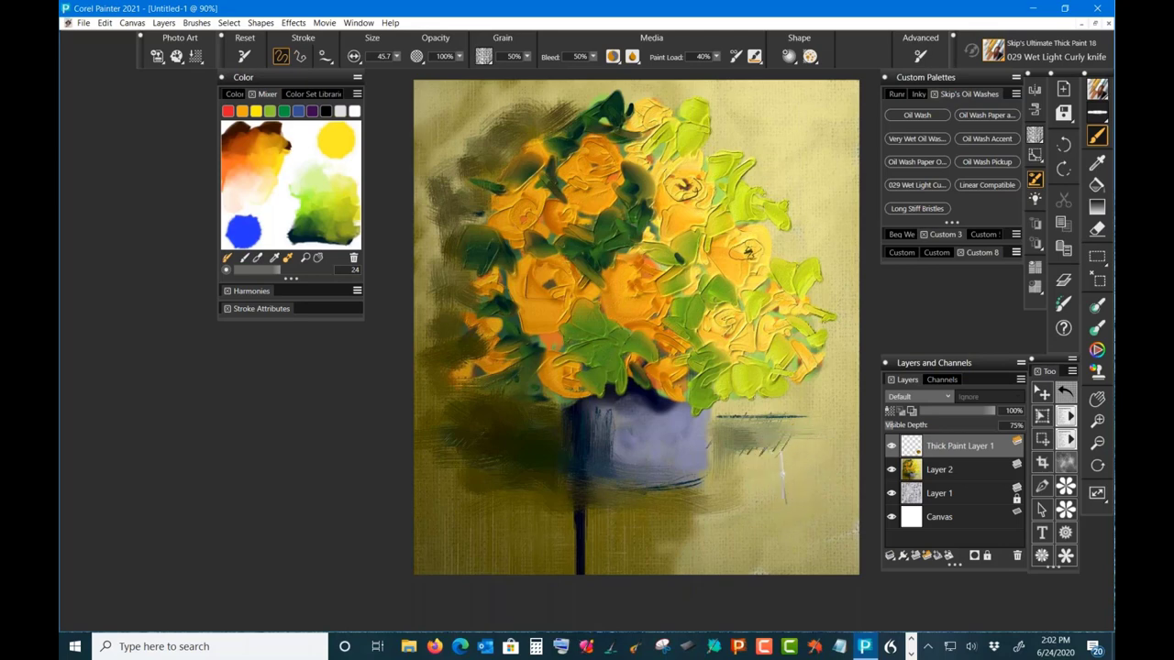
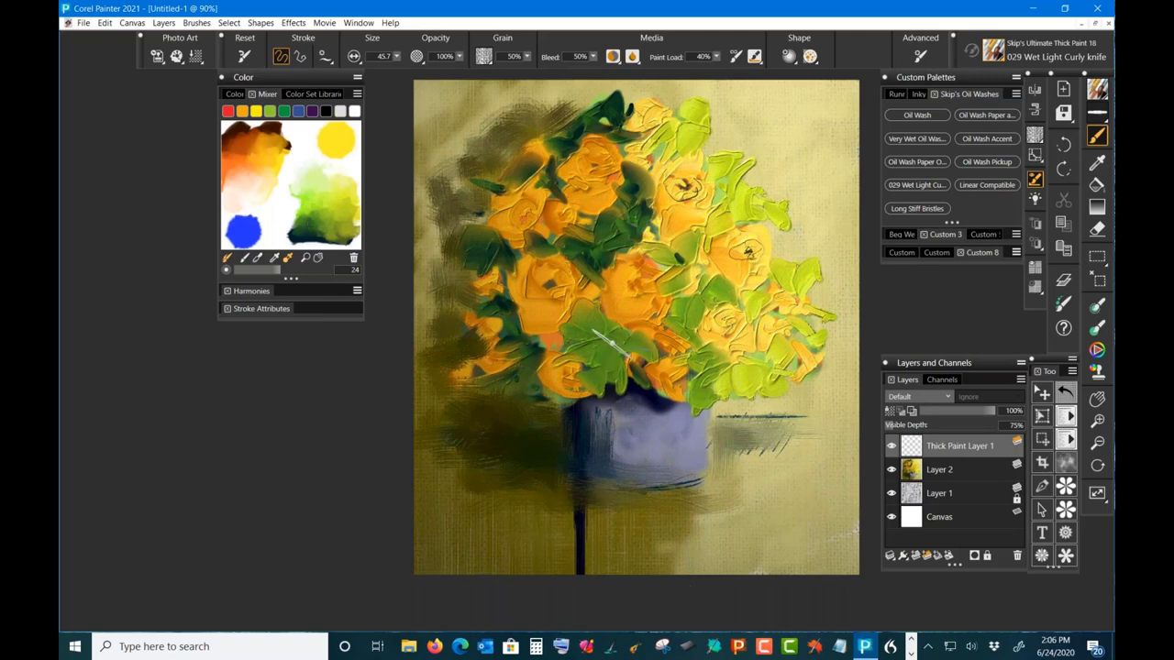
# Step: Paint dark green leaves among the lower central roses on Thick Paint Layer 1 with the 029 Wet Light Curly knife
pyautogui.moveTo(600, 352); pyautogui.dragTo(596, 304)
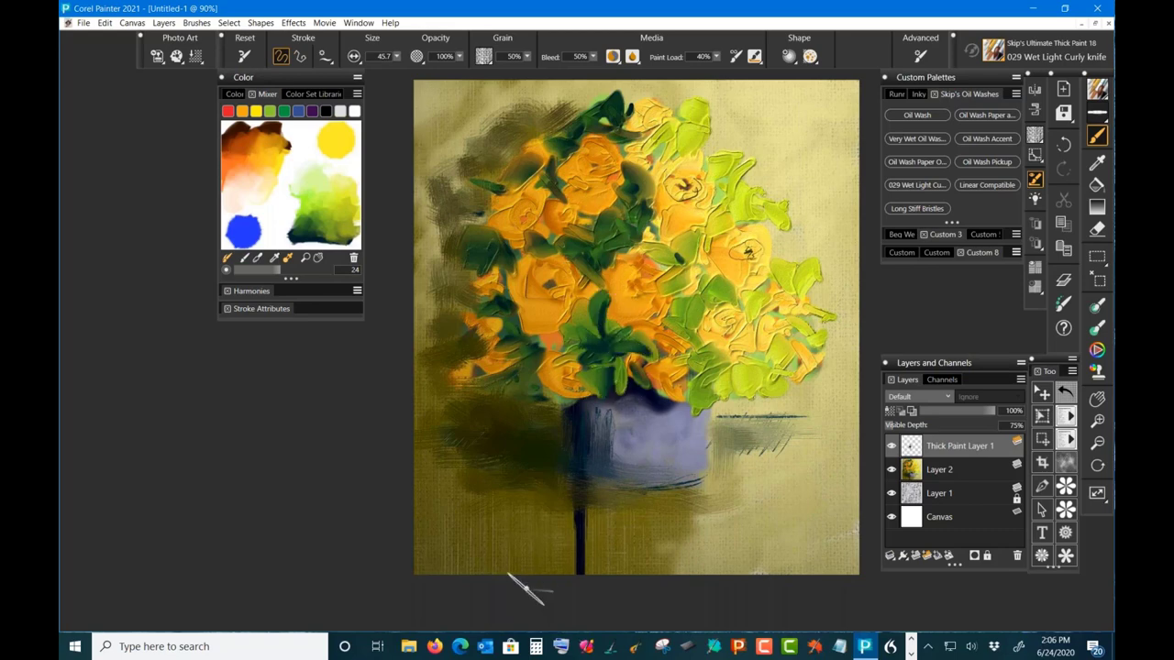
pyautogui.moveTo(532, 348); pyautogui.dragTo(573, 330)
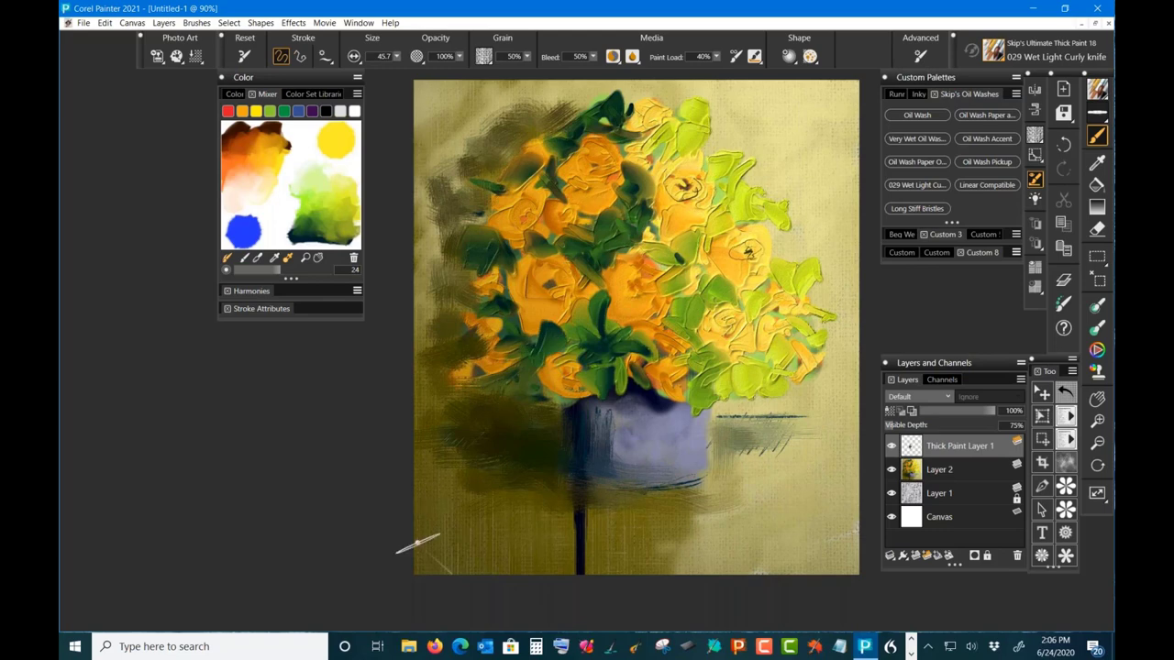